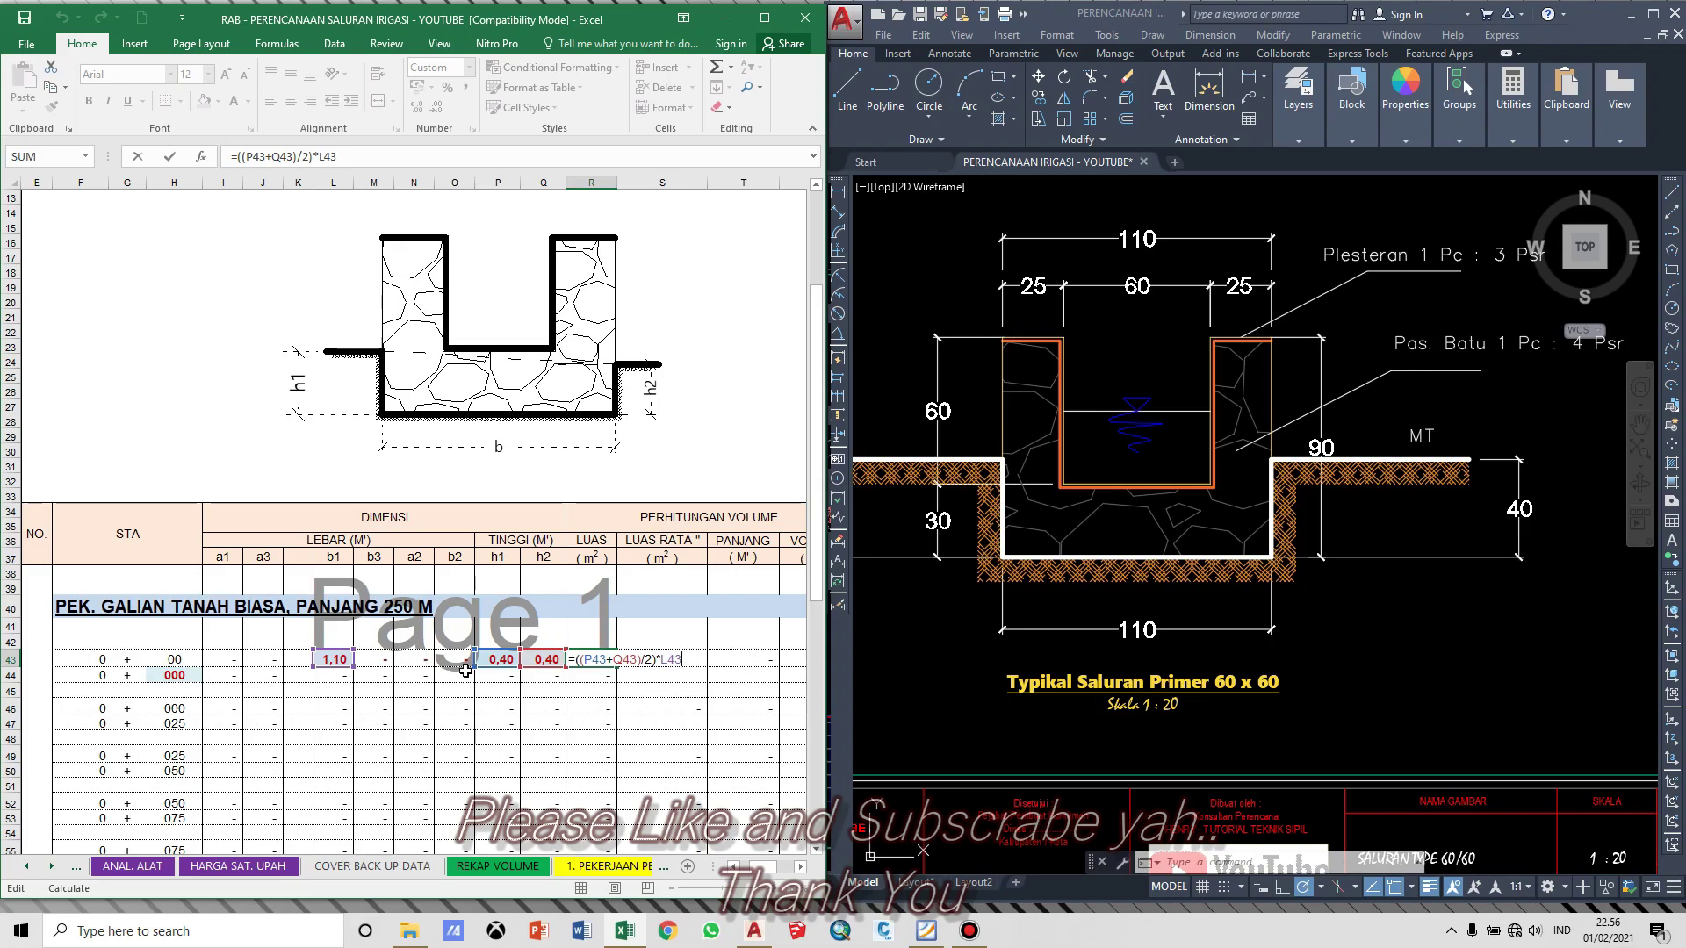
Step: Enter the area formula =((P43+Q43)/2)*L43 in R43 and check the average-area formula in S43
key("Return")
key("Up")
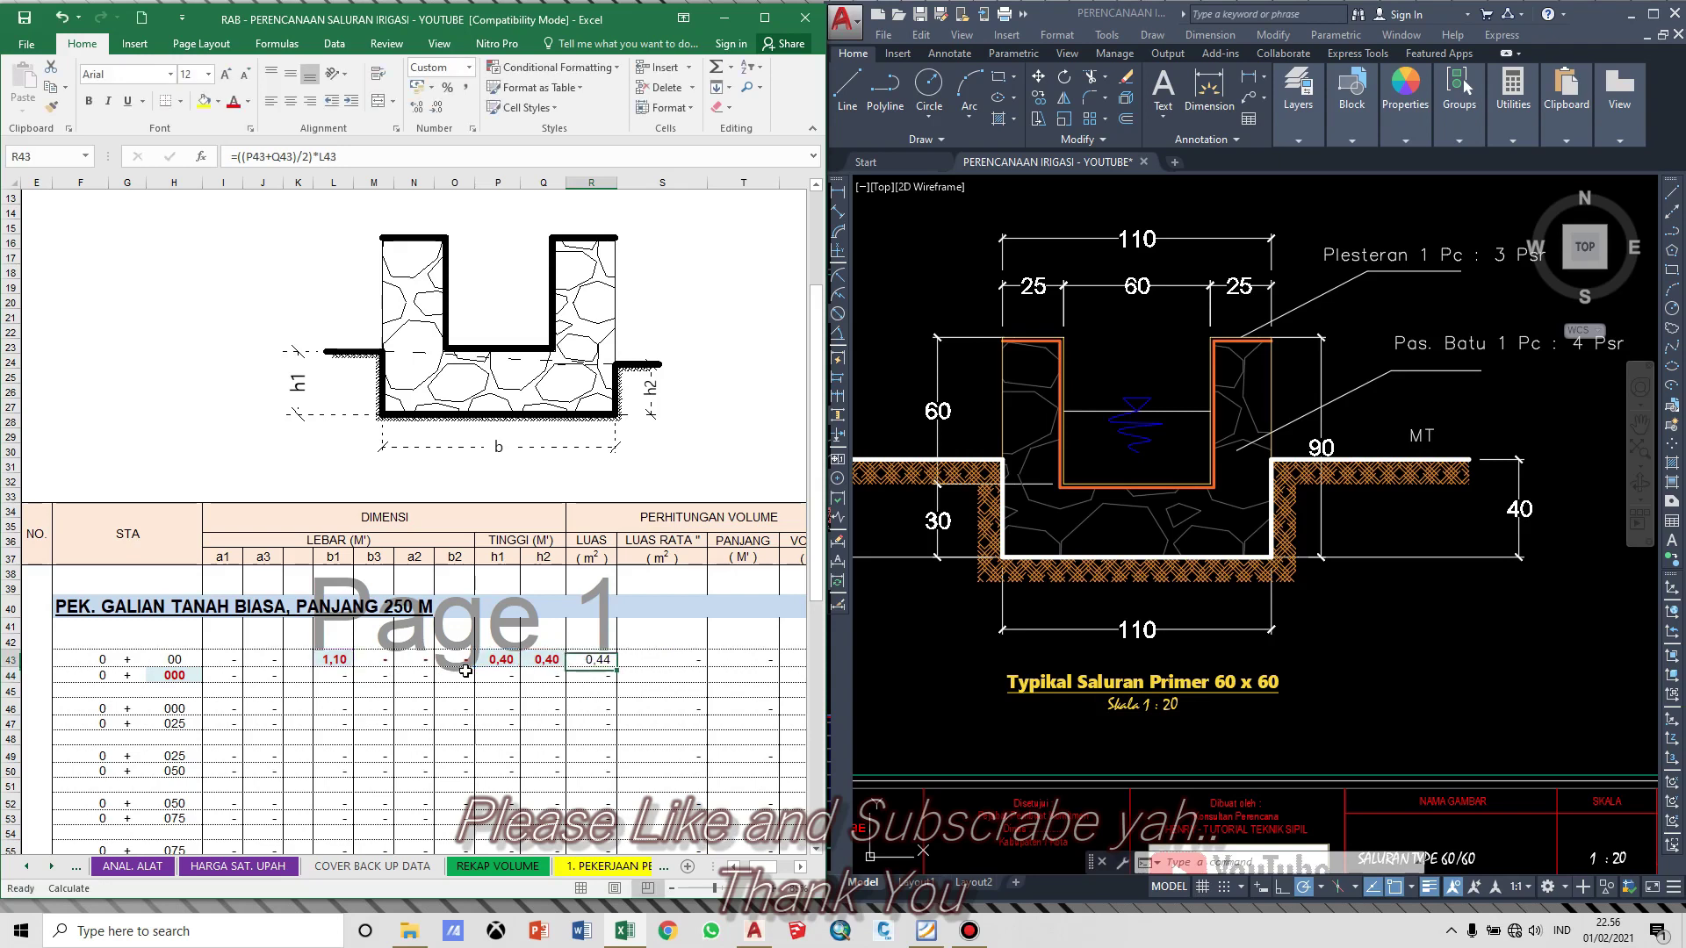
key("Right")
type("=(R43+R44)/2")
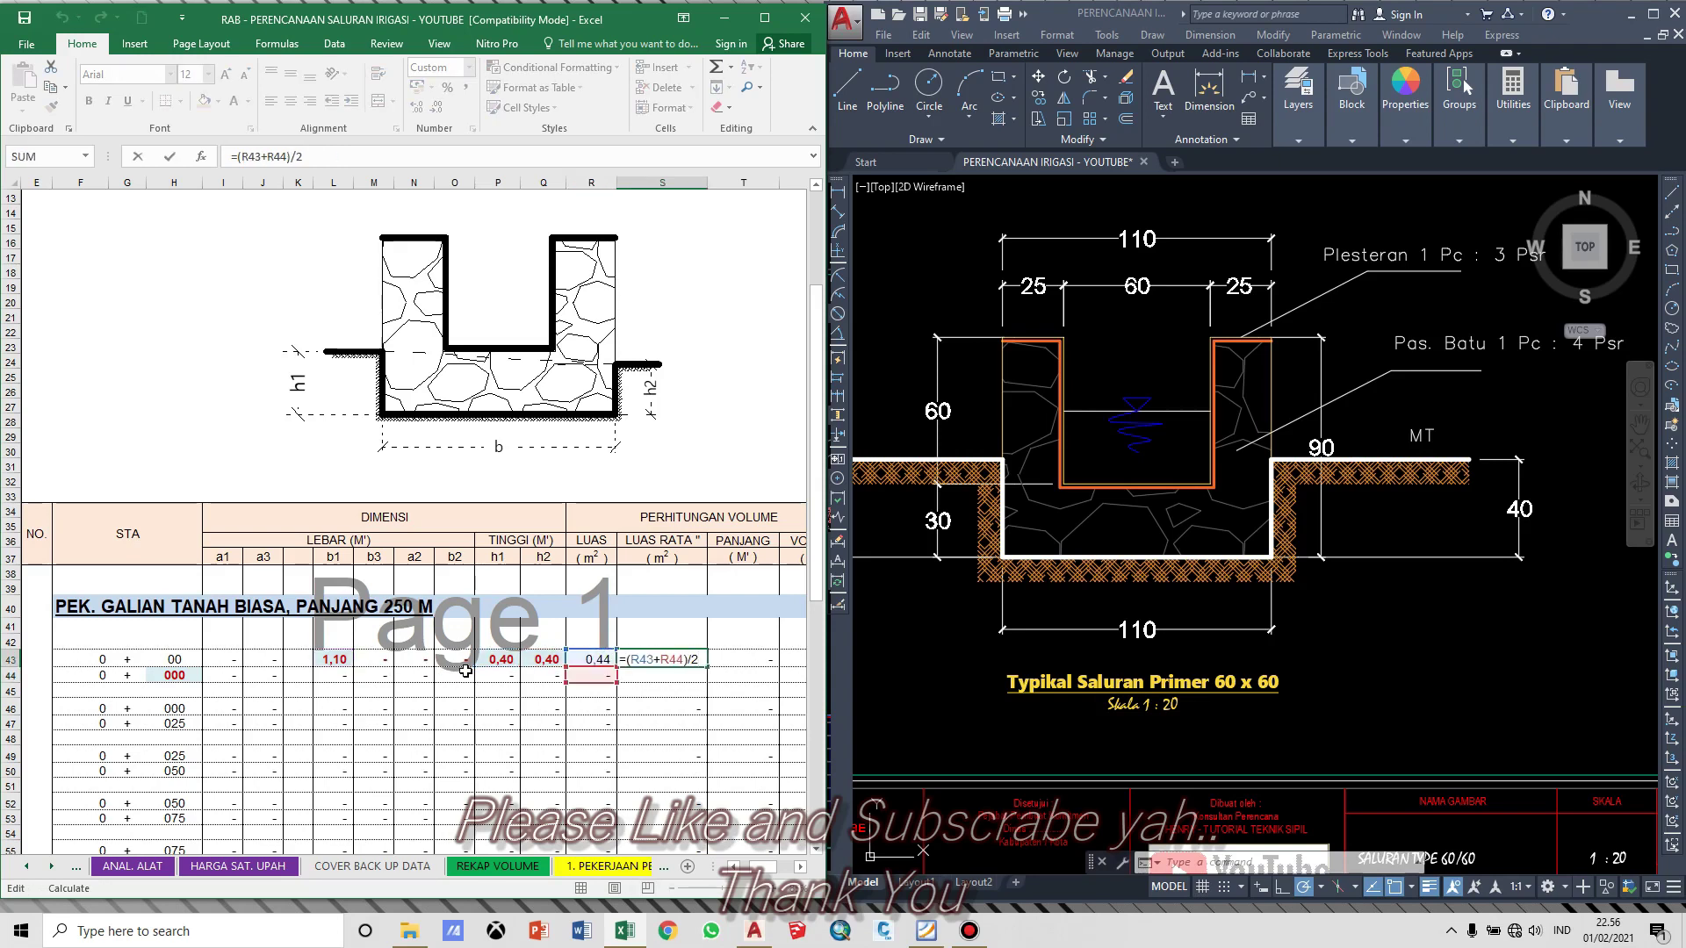
key("Escape")
Step: Re-enter the formula =L43 in L44 to carry the base width b1 down to the second station row
key("Left")
key("Left")
key("Left")
key("Left")
key("Left")
key("Left")
key("Left")
key("Left")
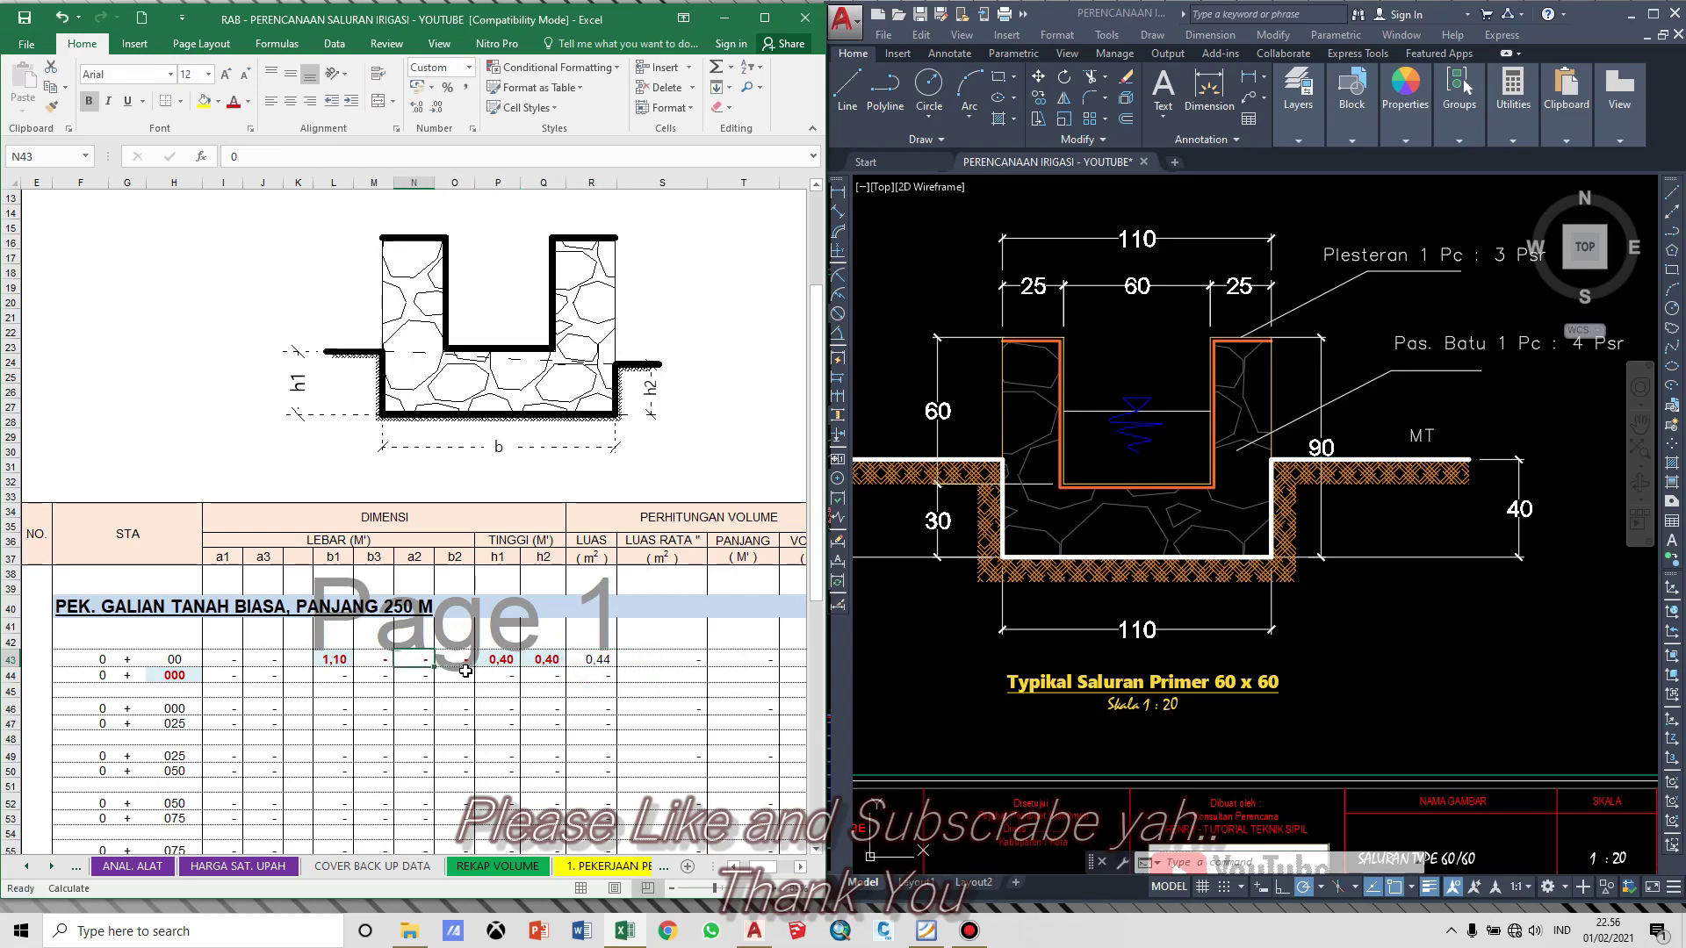
key("Down")
key("Right")
key("F2")
key("F2")
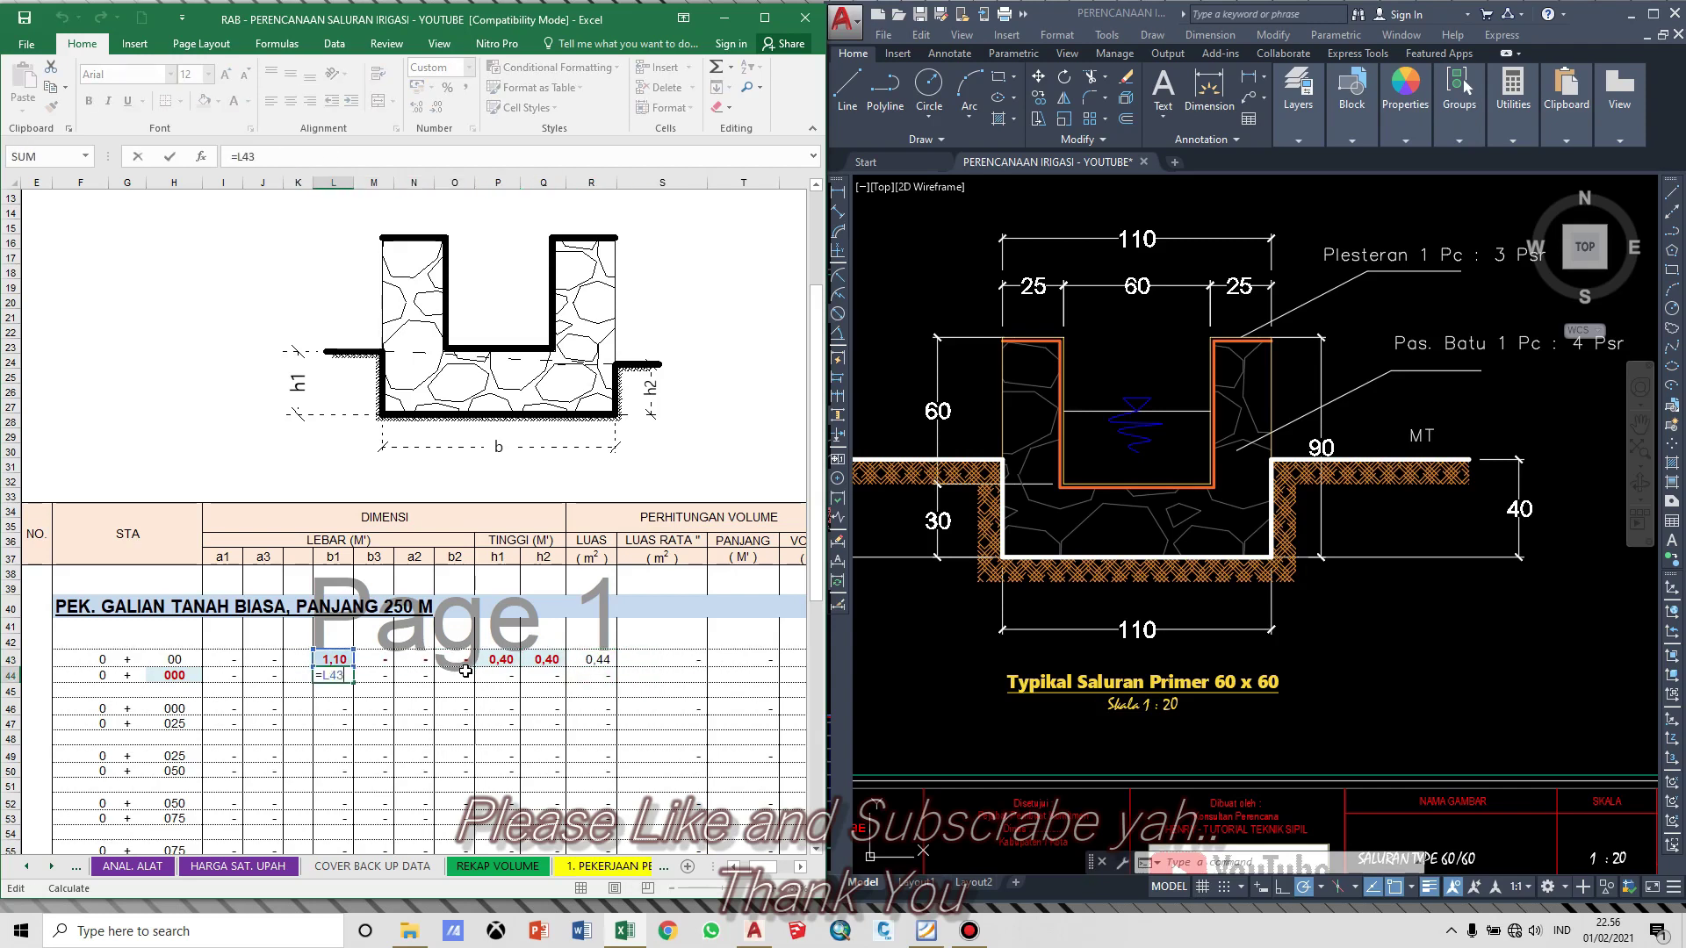
key("Return")
key("Up")
Step: Recalculate the h1 height in P44 and enter =Q43 in Q44 for the h2 height
key("Right")
key("Right")
key("Right")
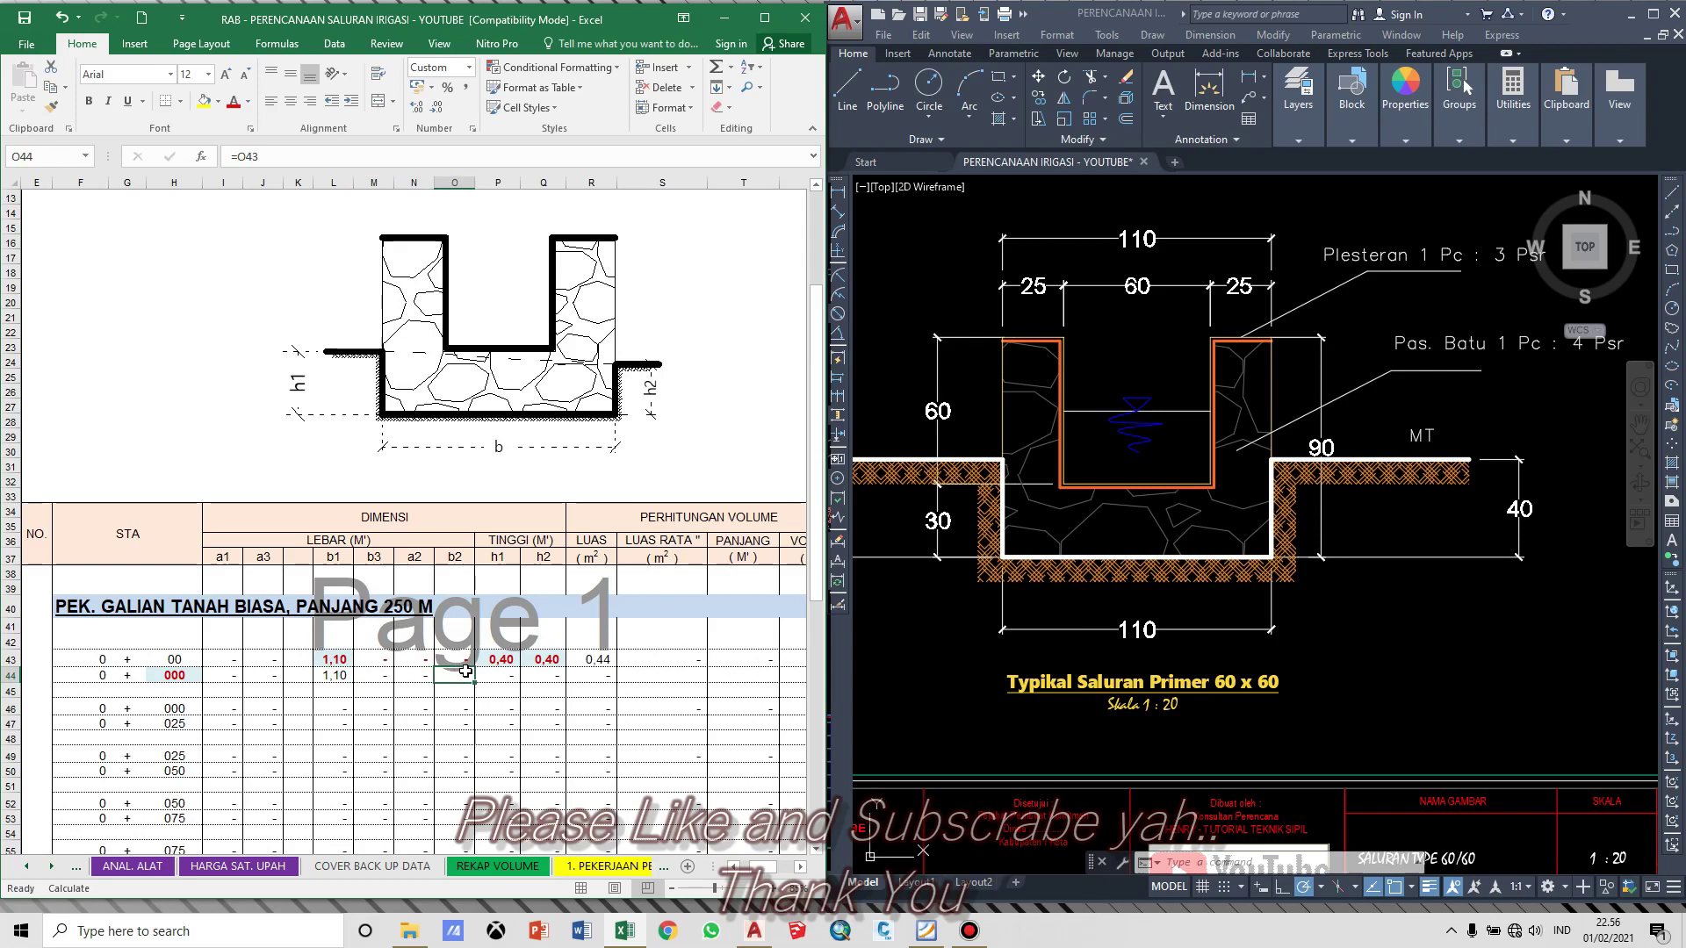
key("F2")
key("Escape")
key("Right")
key("F2")
key("Return")
key("Up")
key("Right")
type("=")
key("Up")
key("Return")
key("Up")
key("Right")
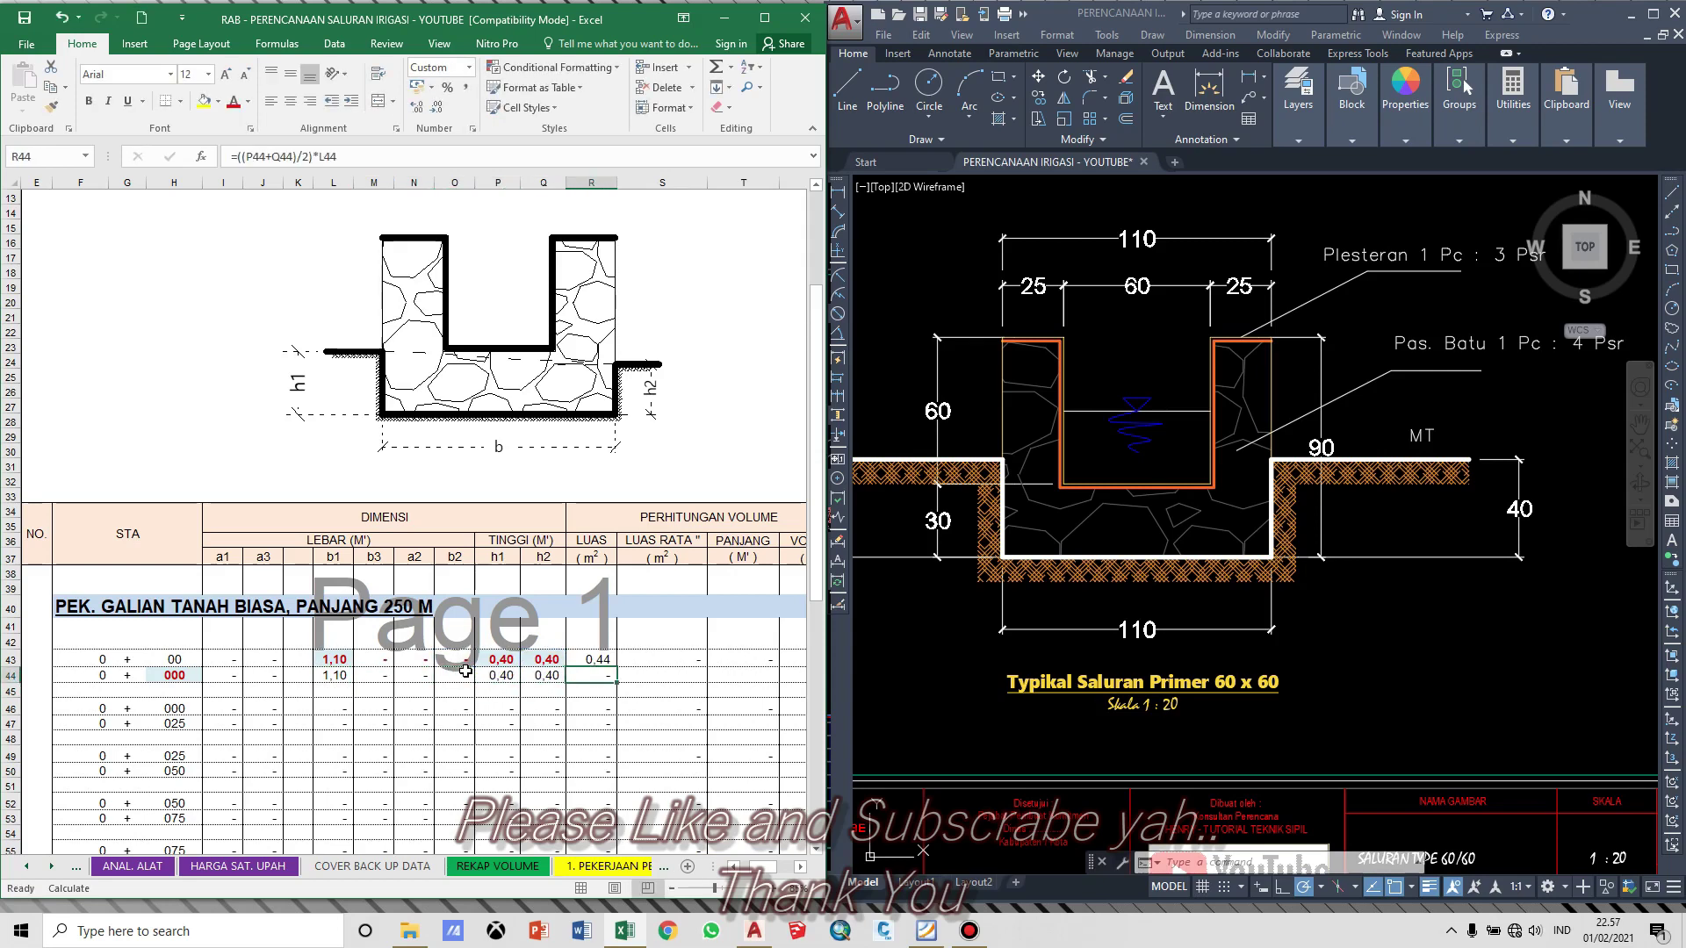
Step: Re-enter the area formula =((P44+Q44)/2)*L44 in R44 to recalculate the second station's area
key("F2")
key("Return")
key("Up")
Step: Set the first segment's start station in H43 to 00 and its end station in H44 to 25
key("Left")
key("Left")
key("Left")
key("Left")
key("Left")
key("Left")
key("Left")
key("Left")
key("Up")
key("Left")
key("Left")
type("'00")
key("Return")
type("0")
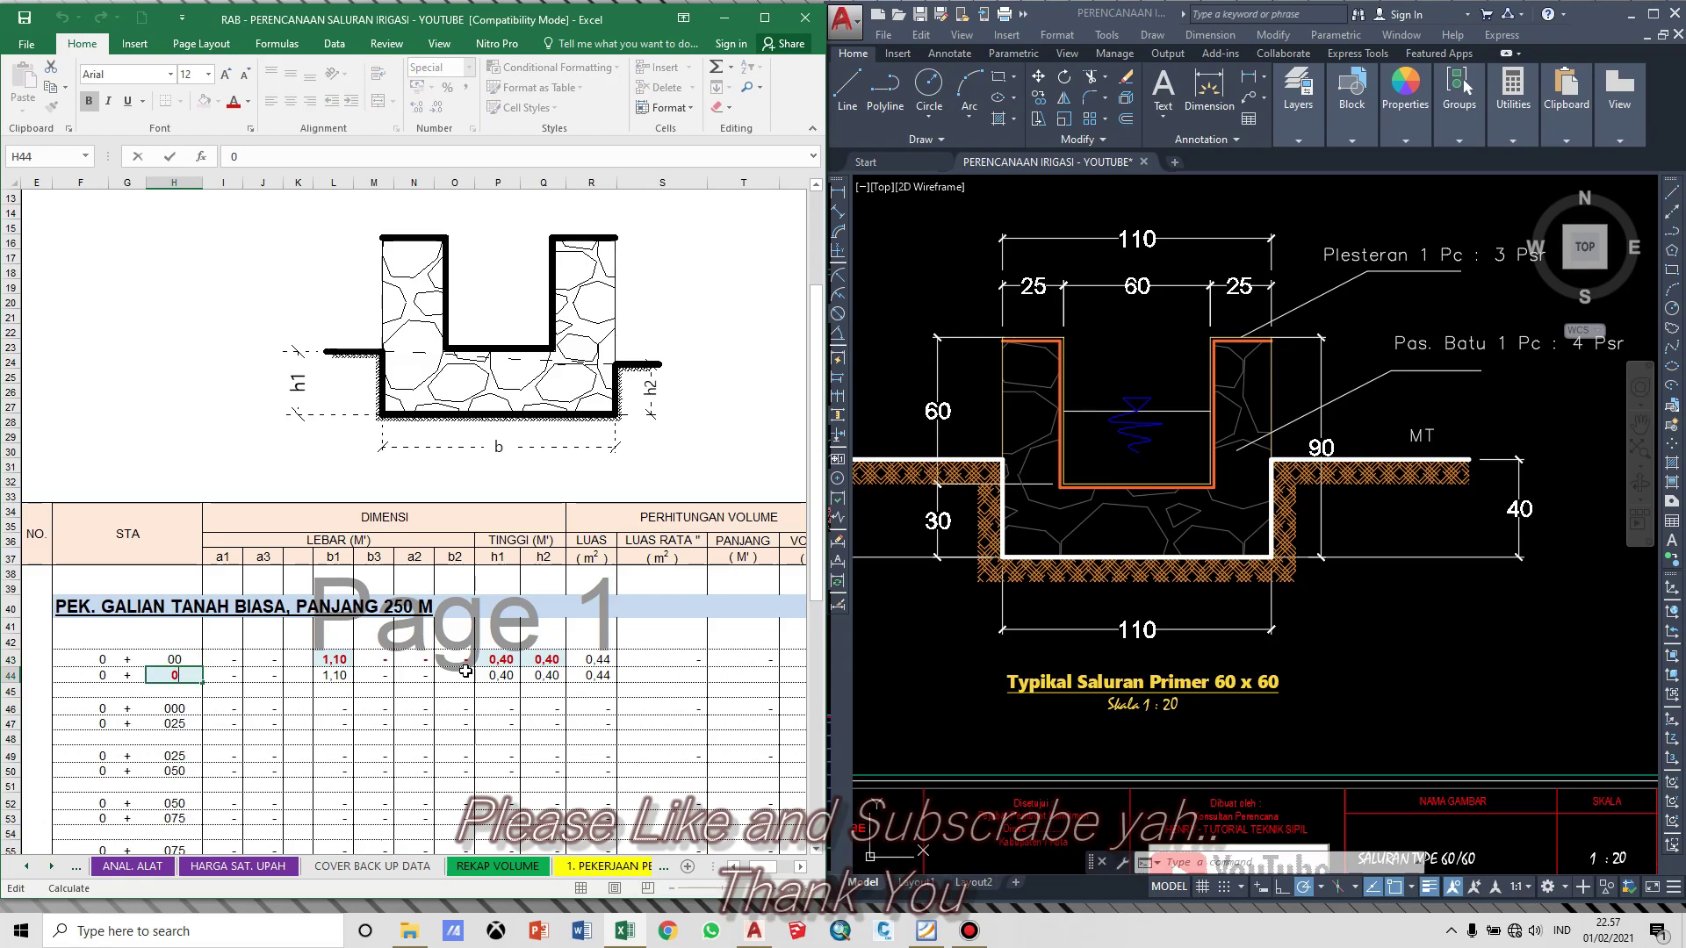
key("Return")
key("Up")
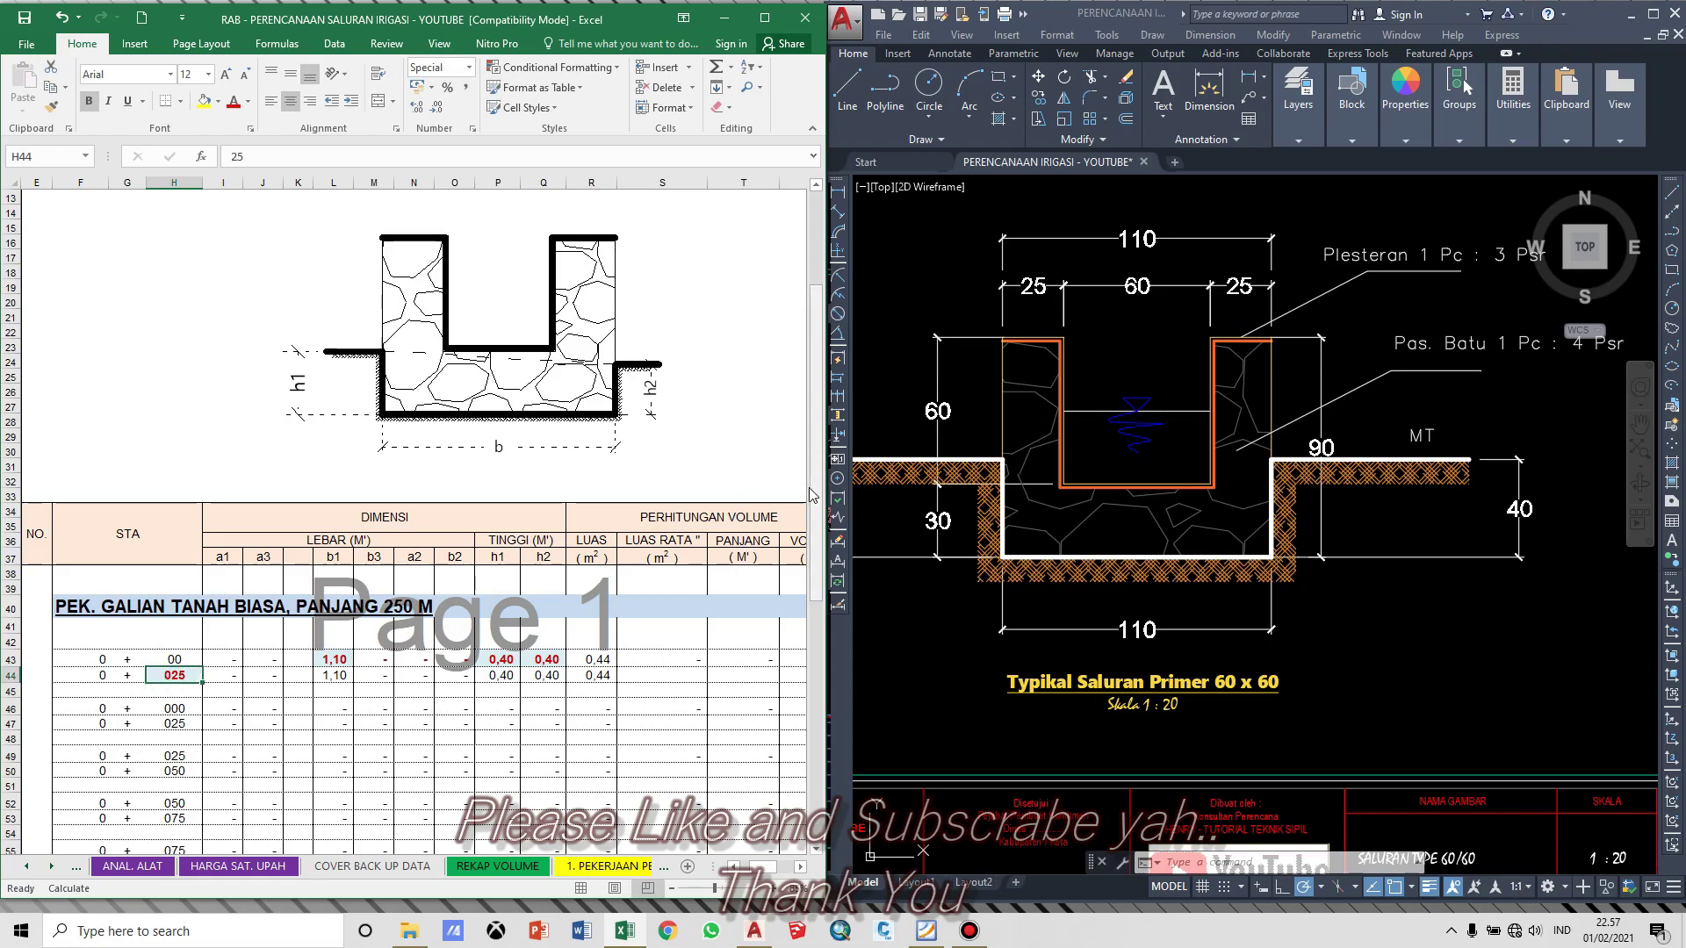
Step: Switch to the AutoCAD drawing and examine the station labels along the channel alignment from 0+000 to 0+250
left_click(948, 644)
scroll(1263, 554, "down", 12)
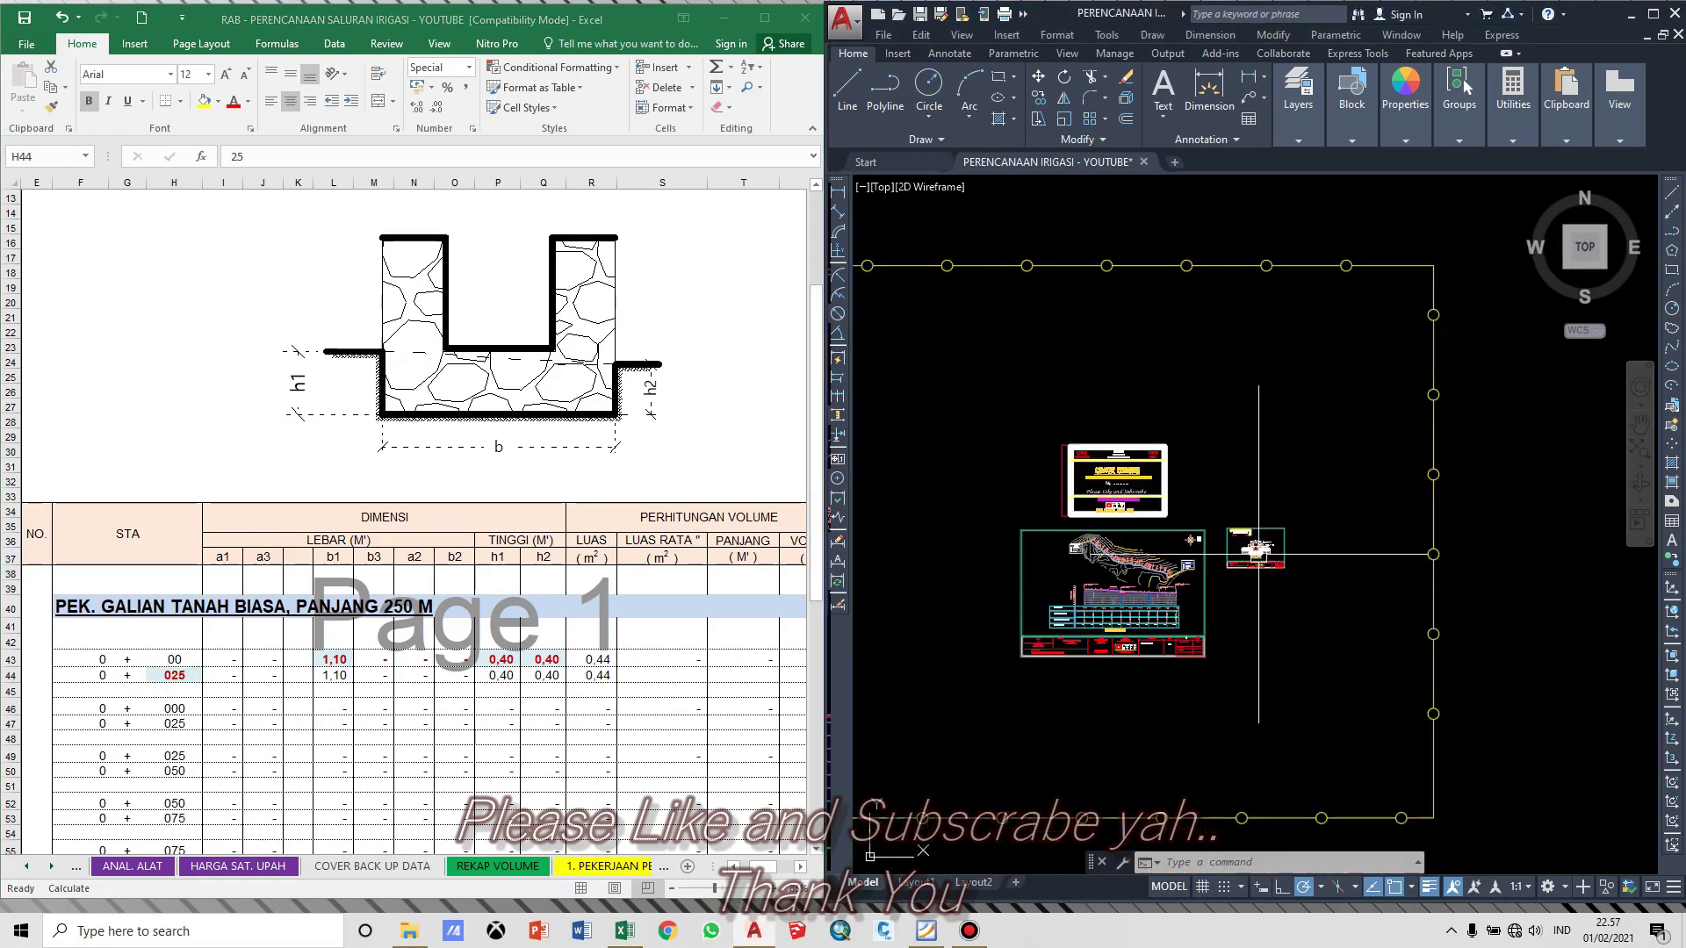
scroll(1089, 492, "up", 15)
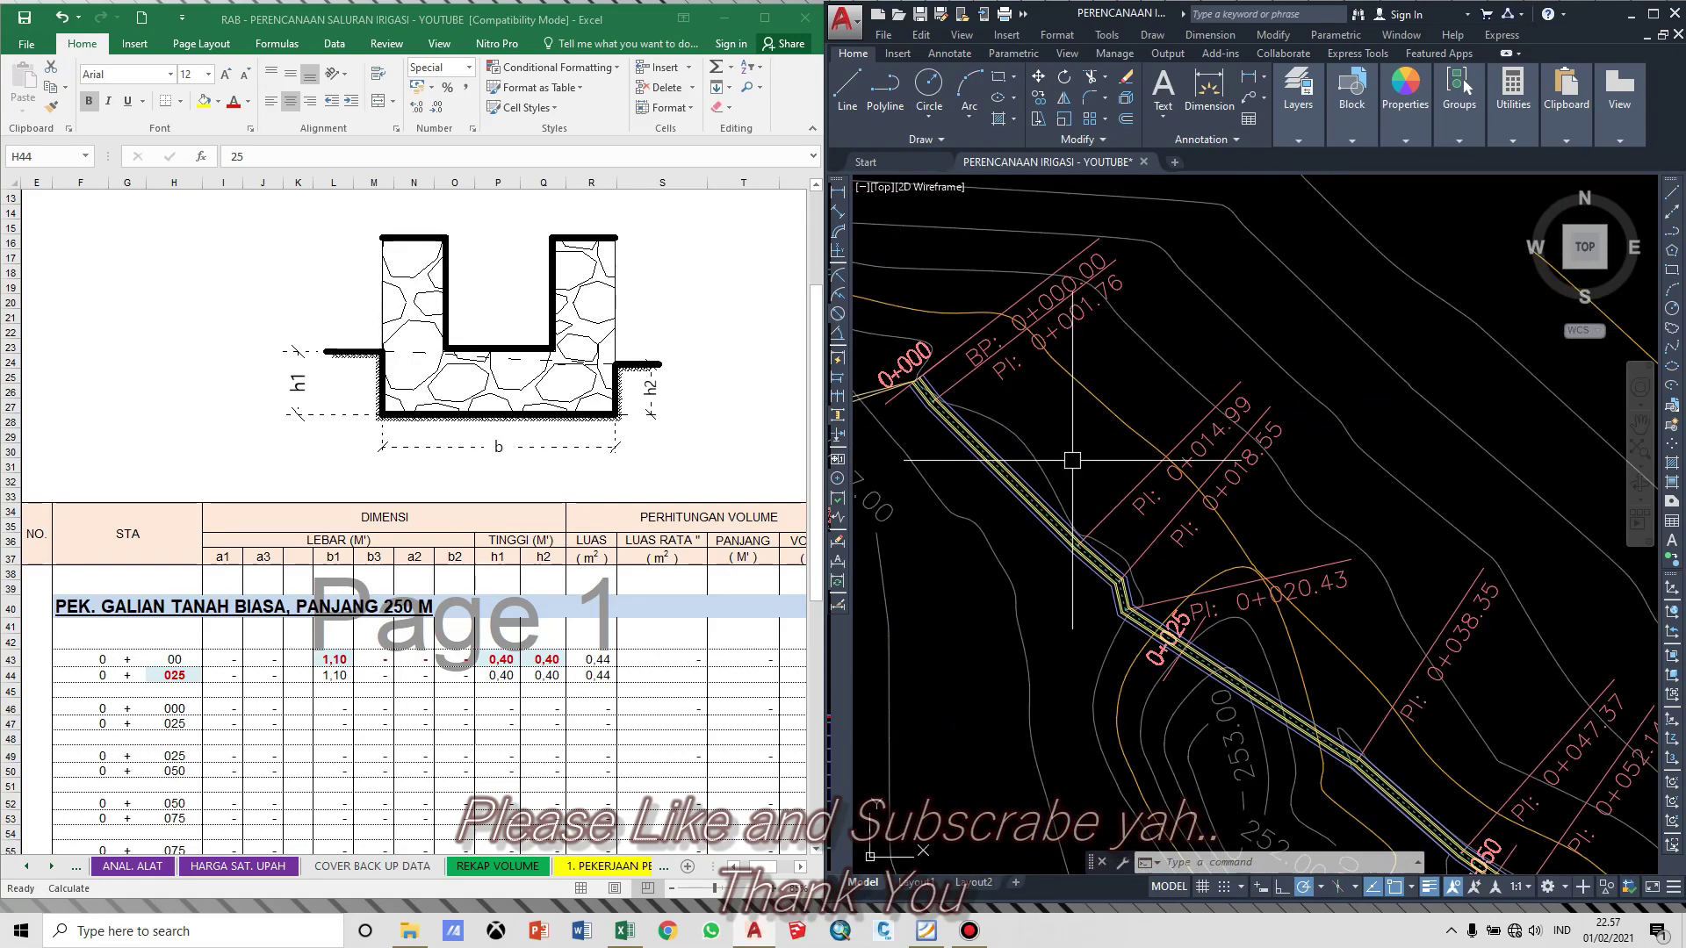
scroll(1072, 460, "up", 4)
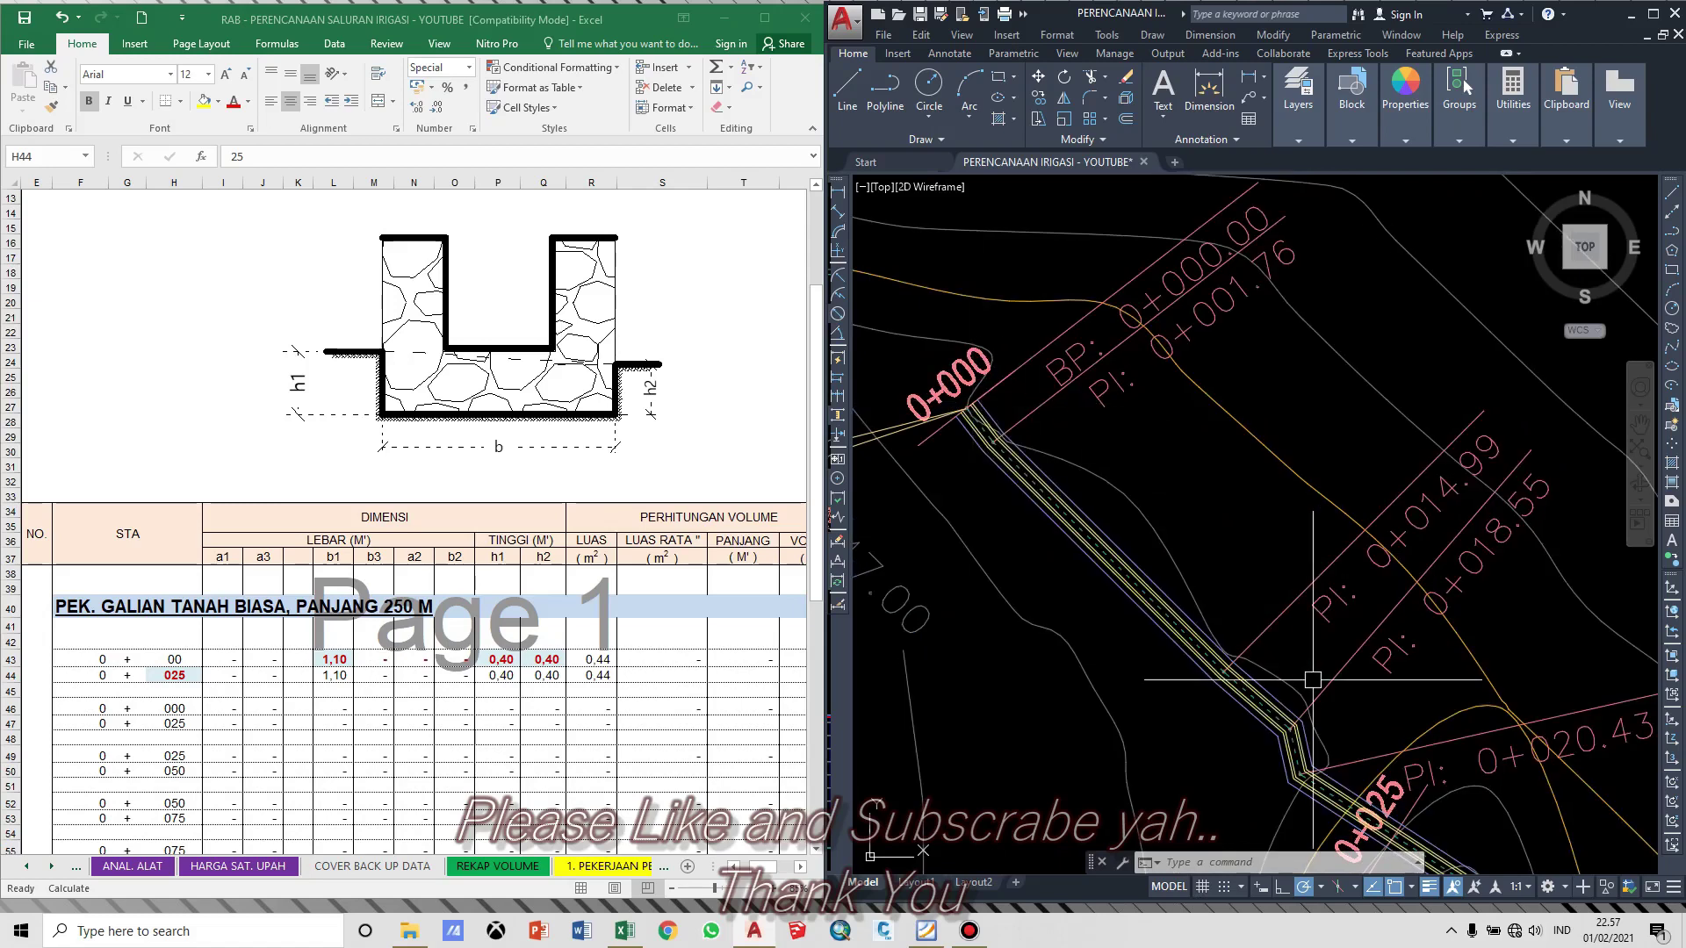
left_click_drag(1313, 680, 1170, 482)
scroll(1264, 650, "down", 5)
left_click_drag(1370, 760, 1245, 590)
scroll(1247, 598, "up", 1)
scroll(1247, 598, "down", 6)
scroll(1539, 676, "up", 5)
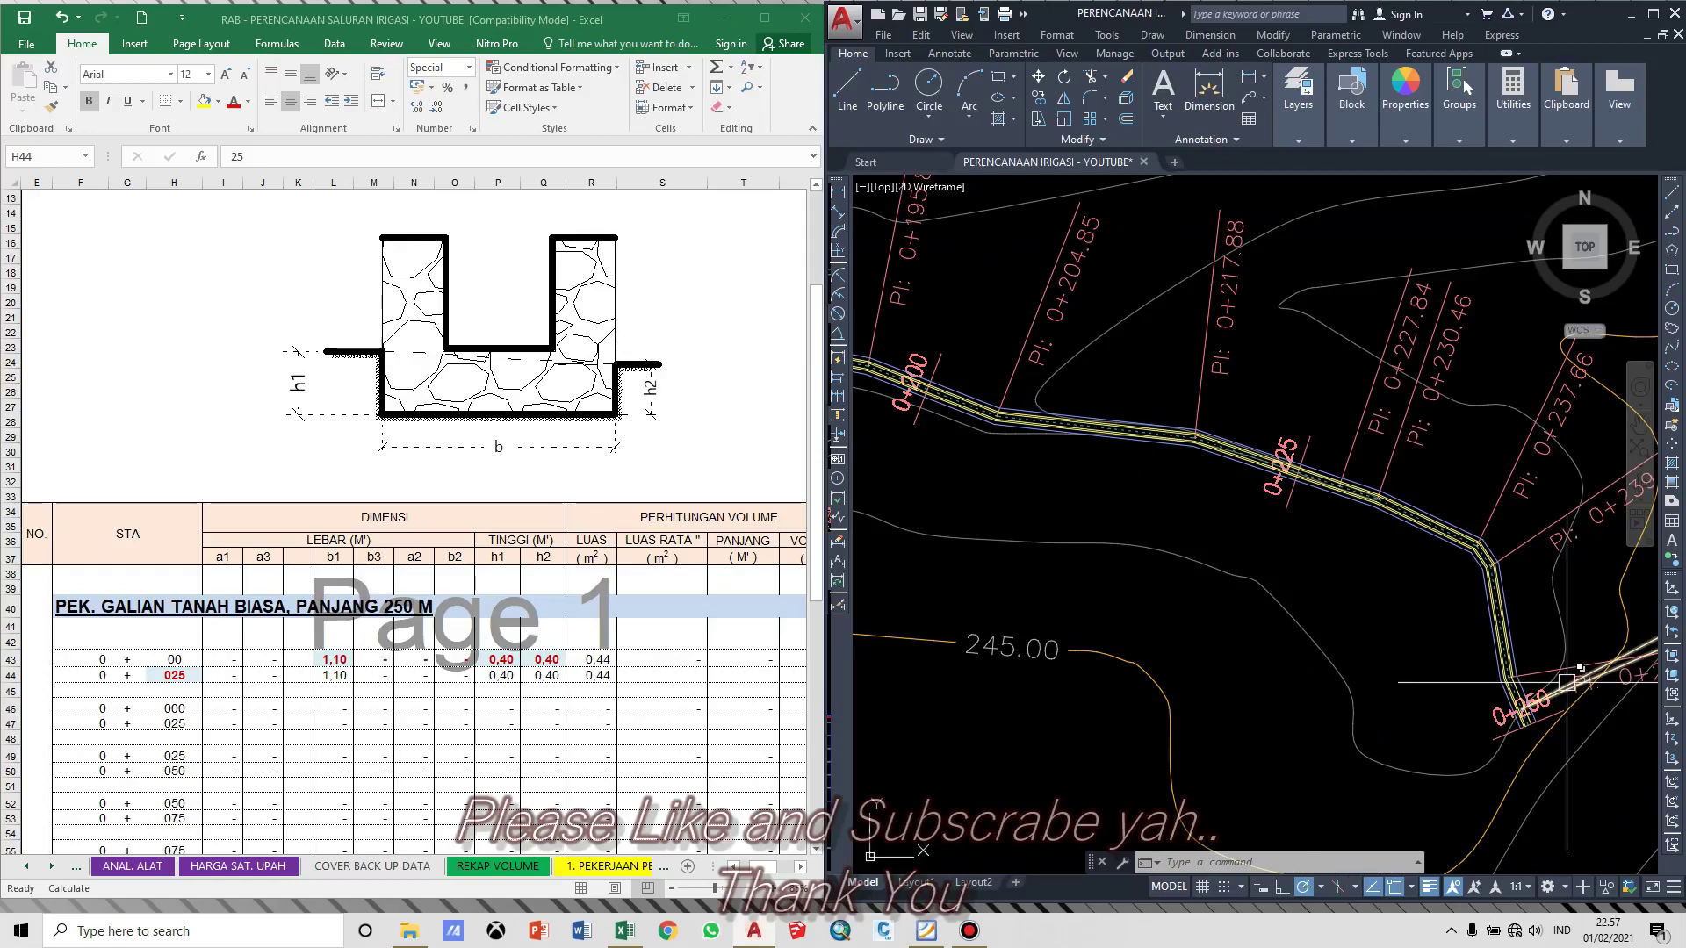
Step: Return to Excel, recalculate the excavation table's station rows, and maximize the workbook window
left_click(638, 660)
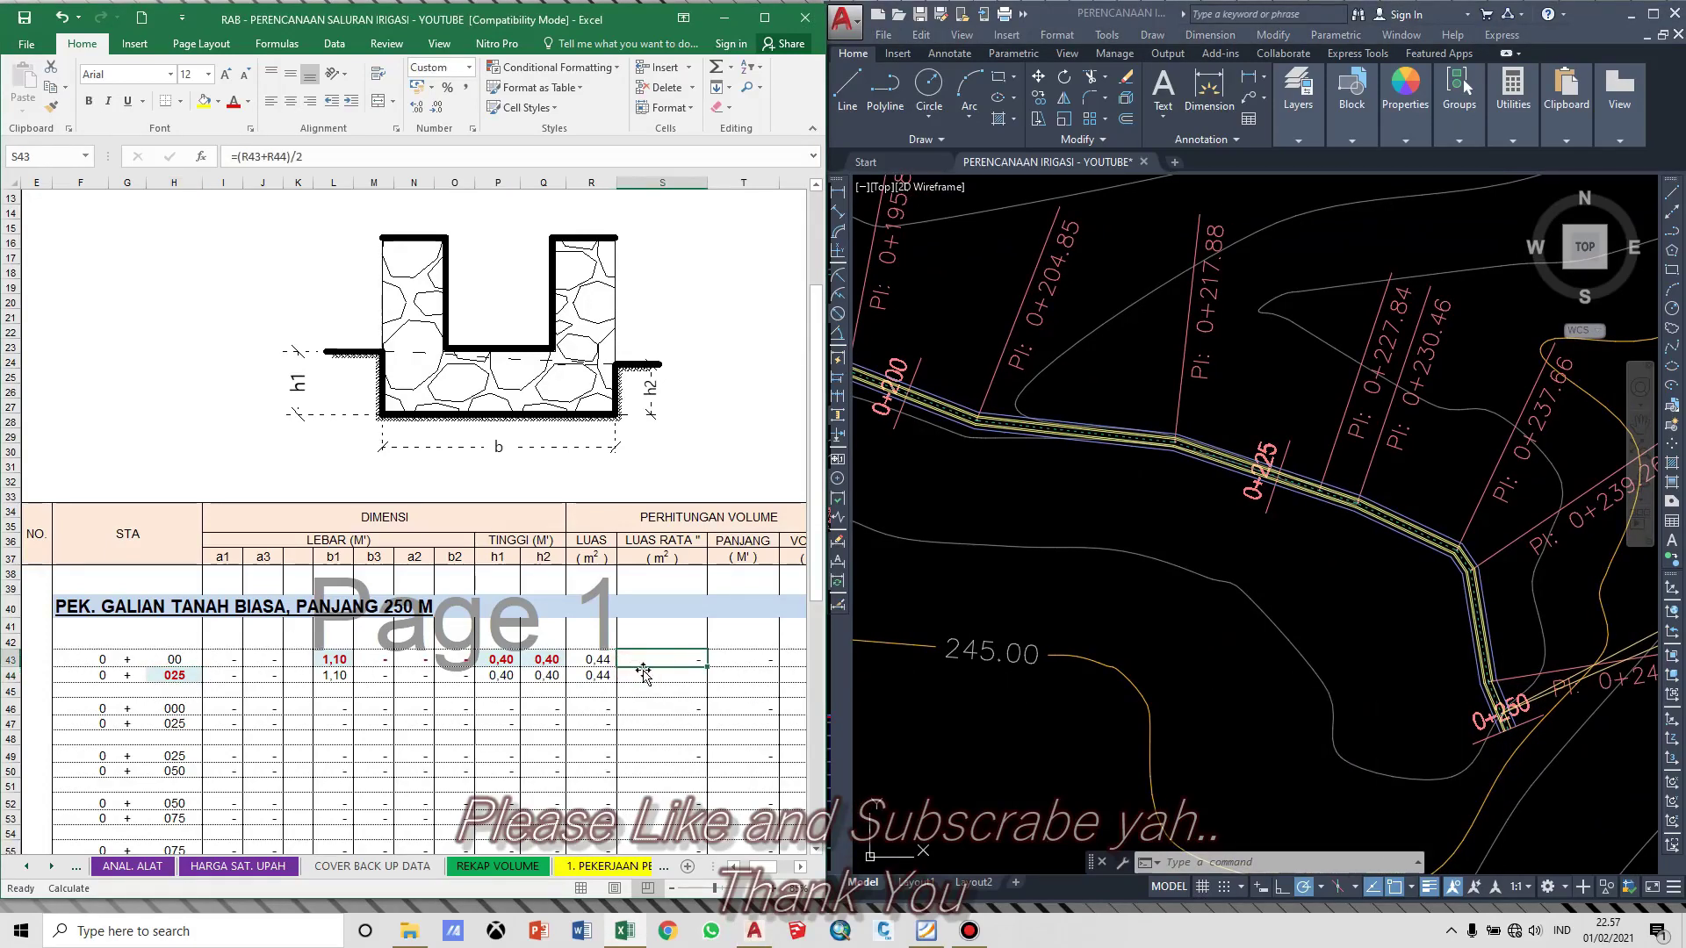
scroll(752, 334, "down", 4)
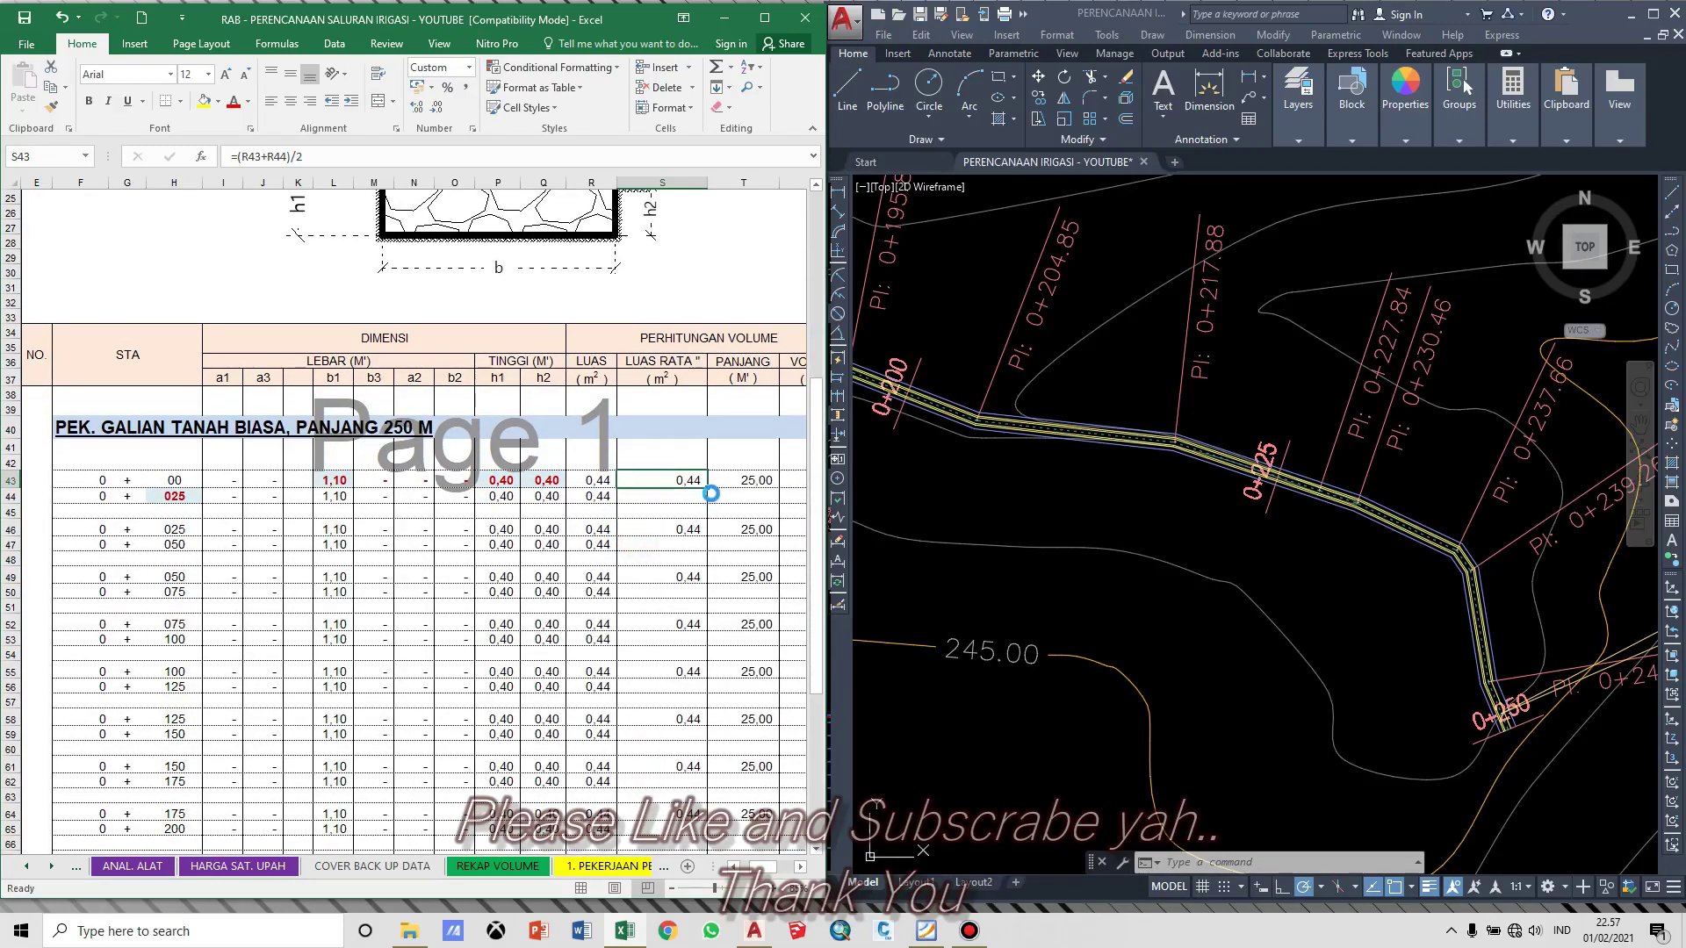
left_click(765, 18)
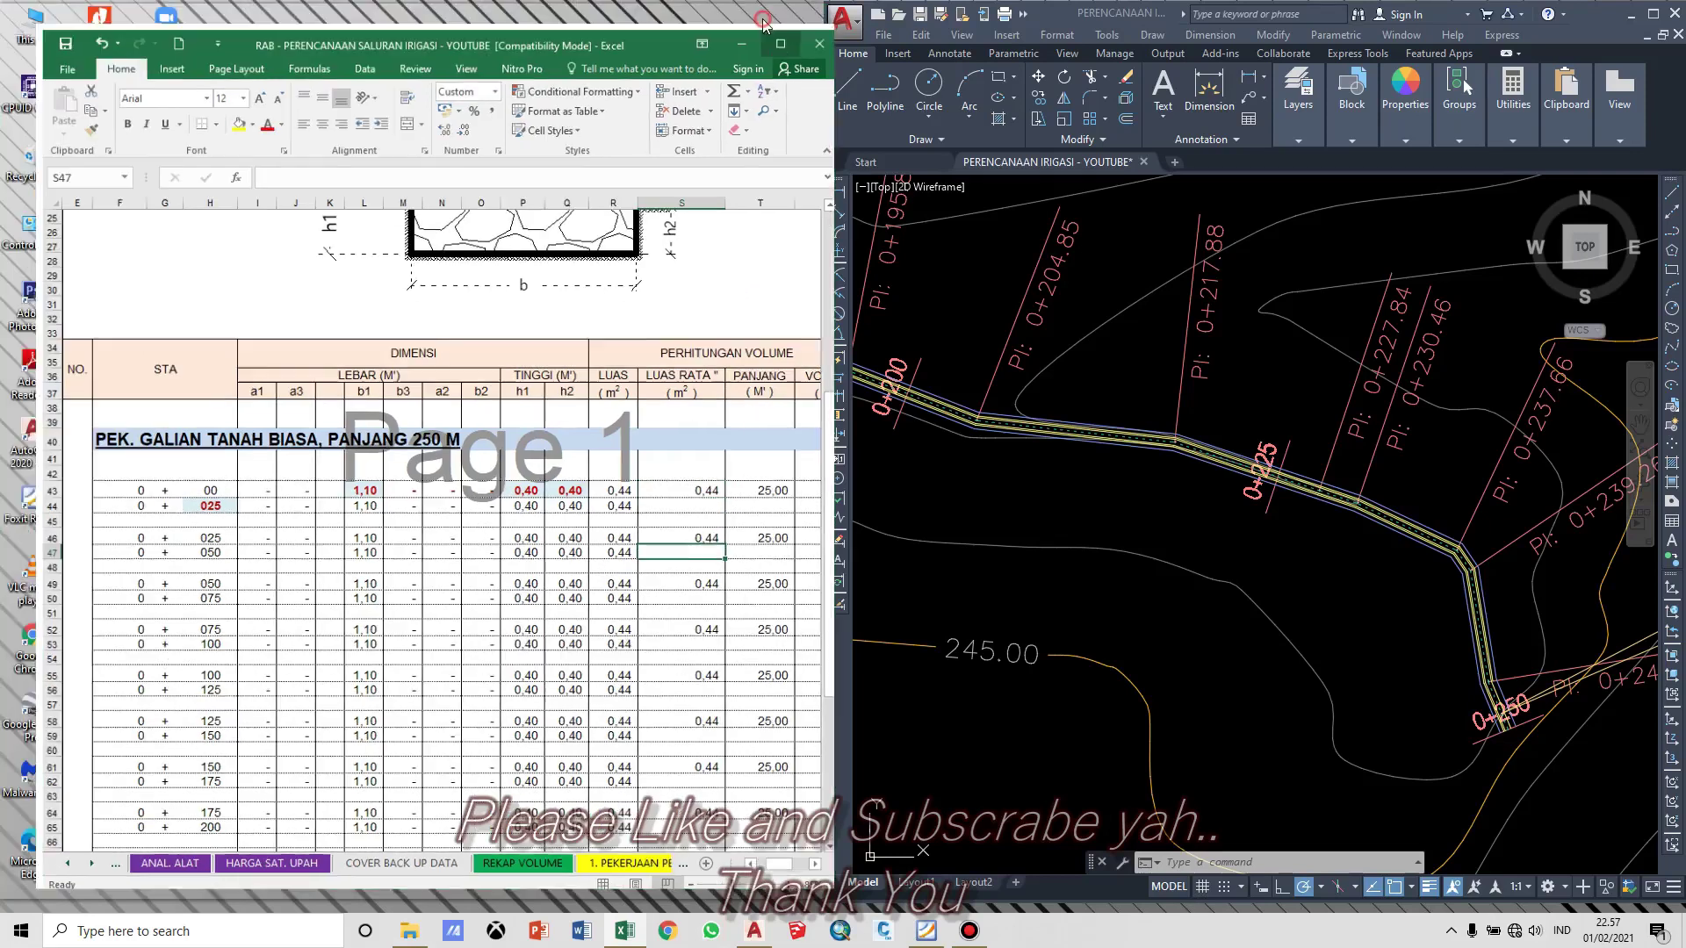
left_click(1088, 571)
left_click_drag(1505, 879, 1489, 880)
Step: Examine how the area formula in R43 uses heights h1 and h2 and width b1, comparing it with the channel sketch
double_click(844, 477)
key("Escape")
double_click(746, 477)
key("Escape")
double_click(742, 481)
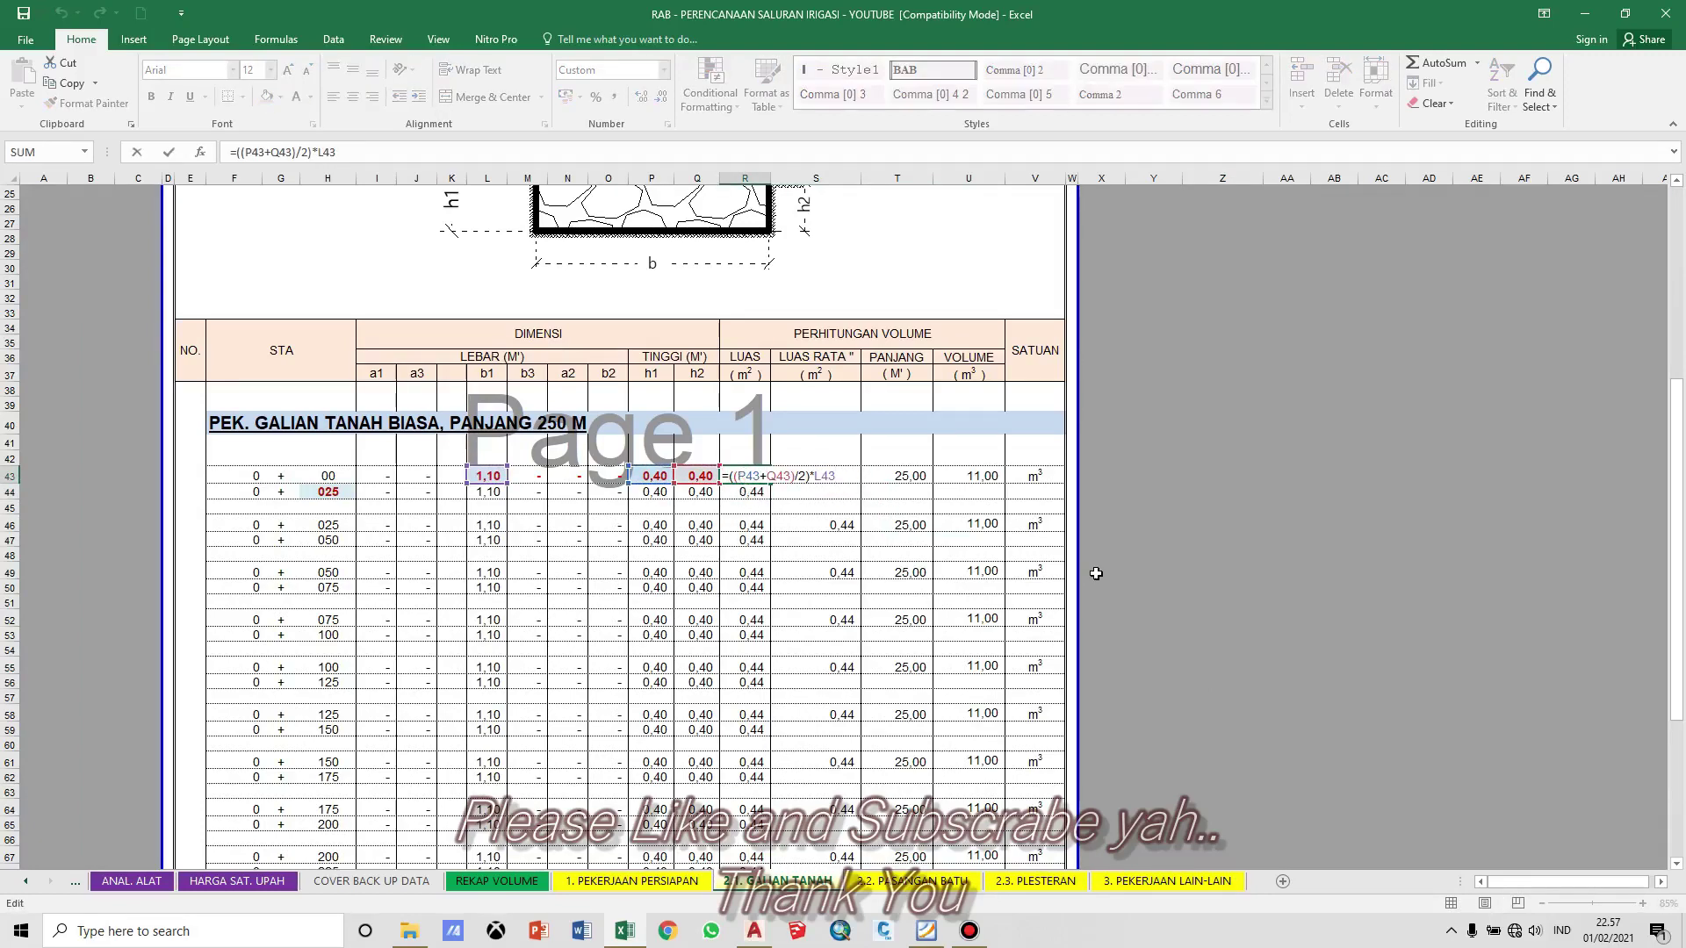
scroll(1096, 573, "up", 8)
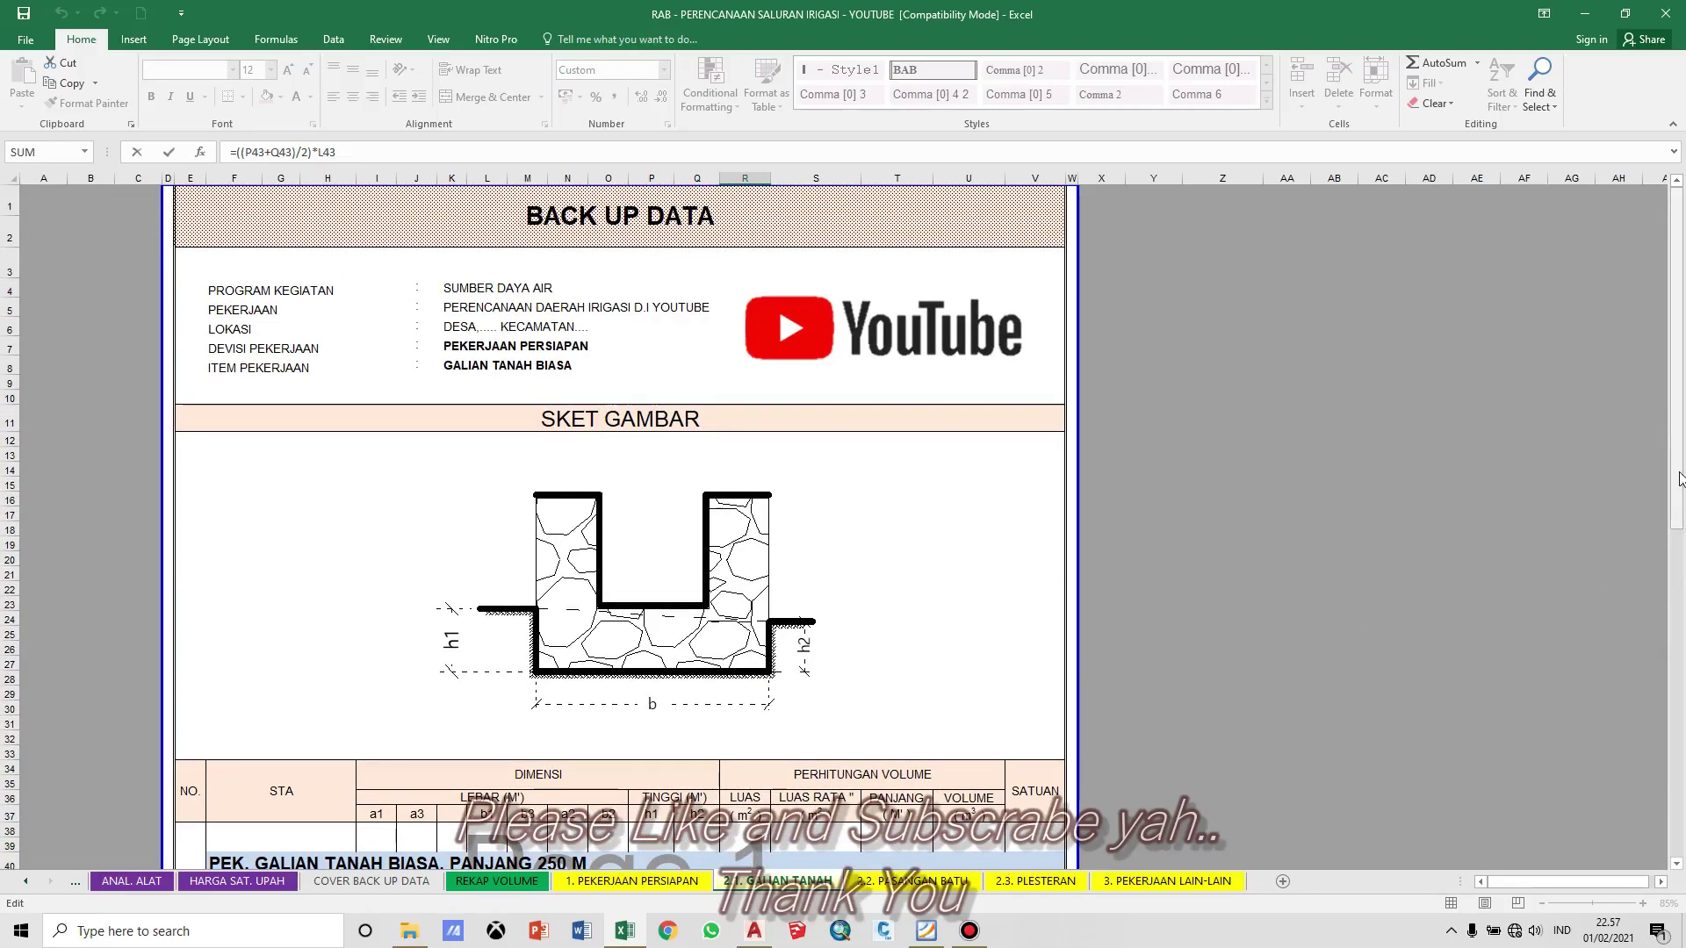
scroll(1682, 542, "down", 4)
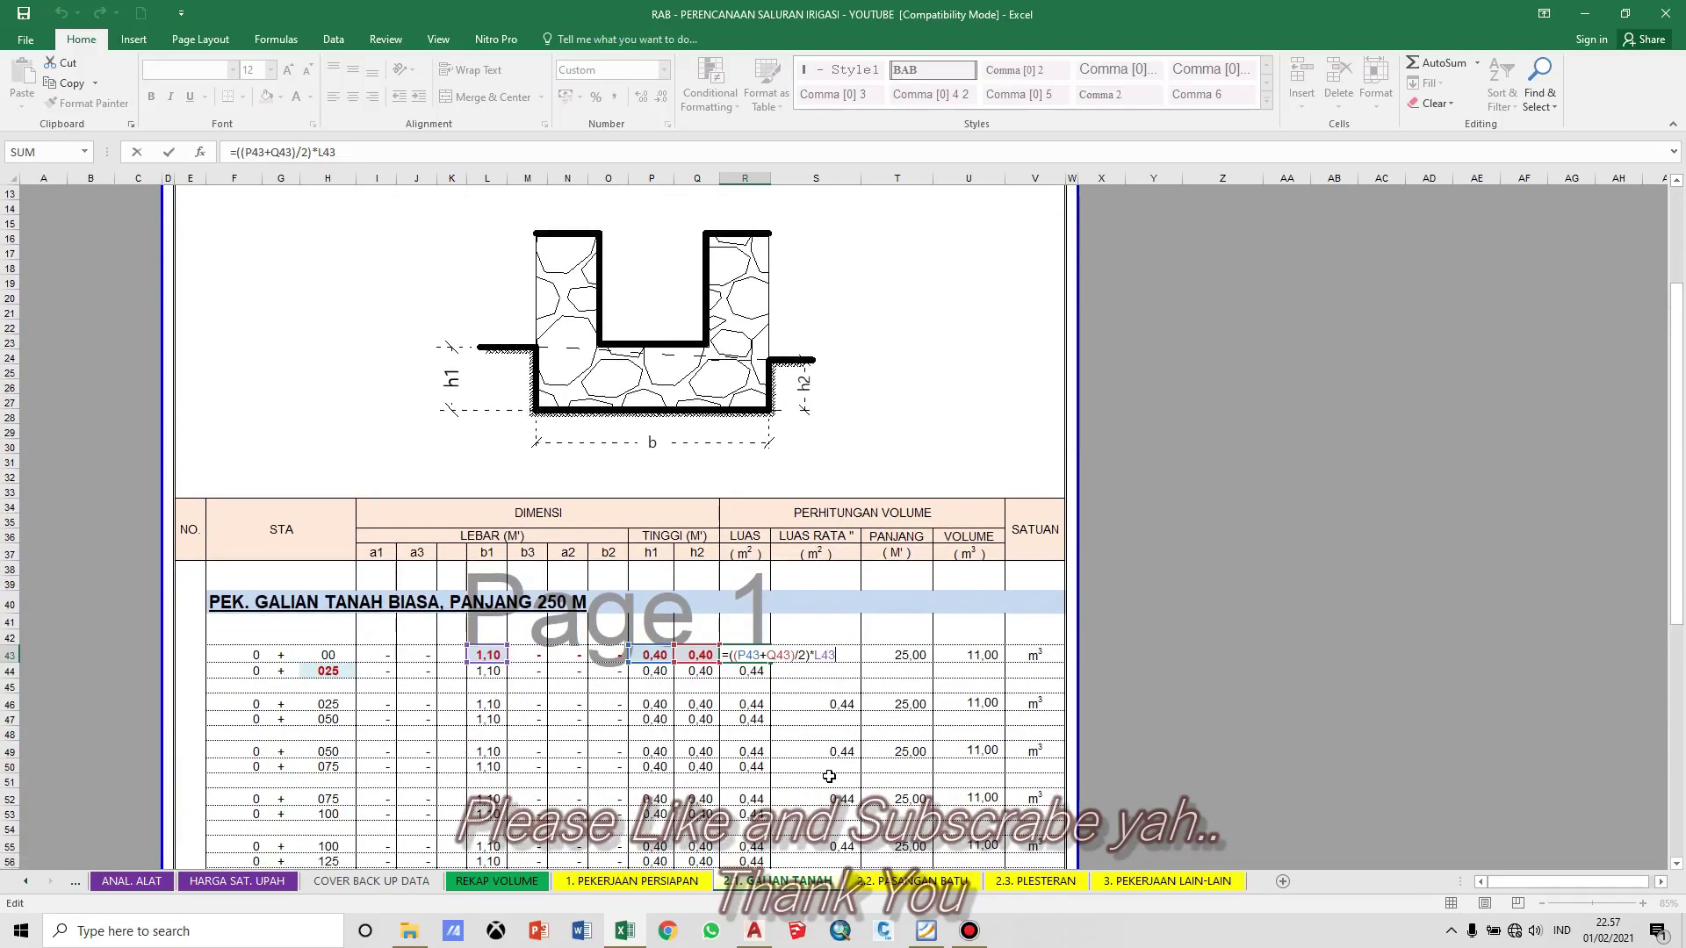
key("Return")
key("Up")
key("Left")
key("Left")
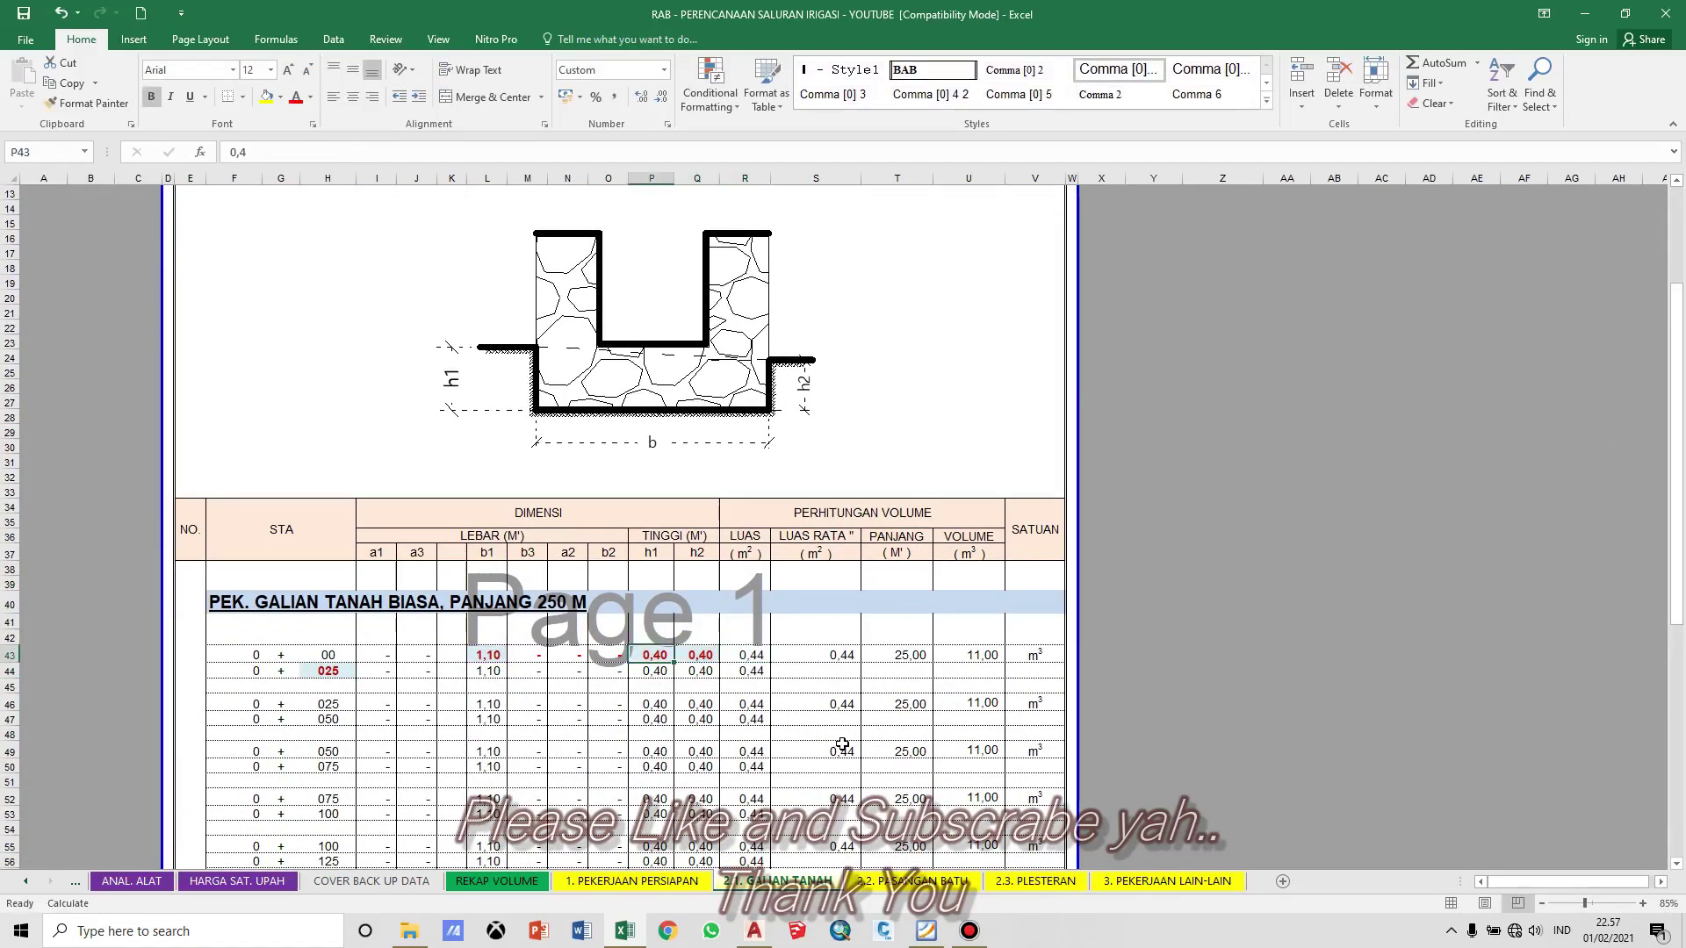
key("Tab")
key("Tab")
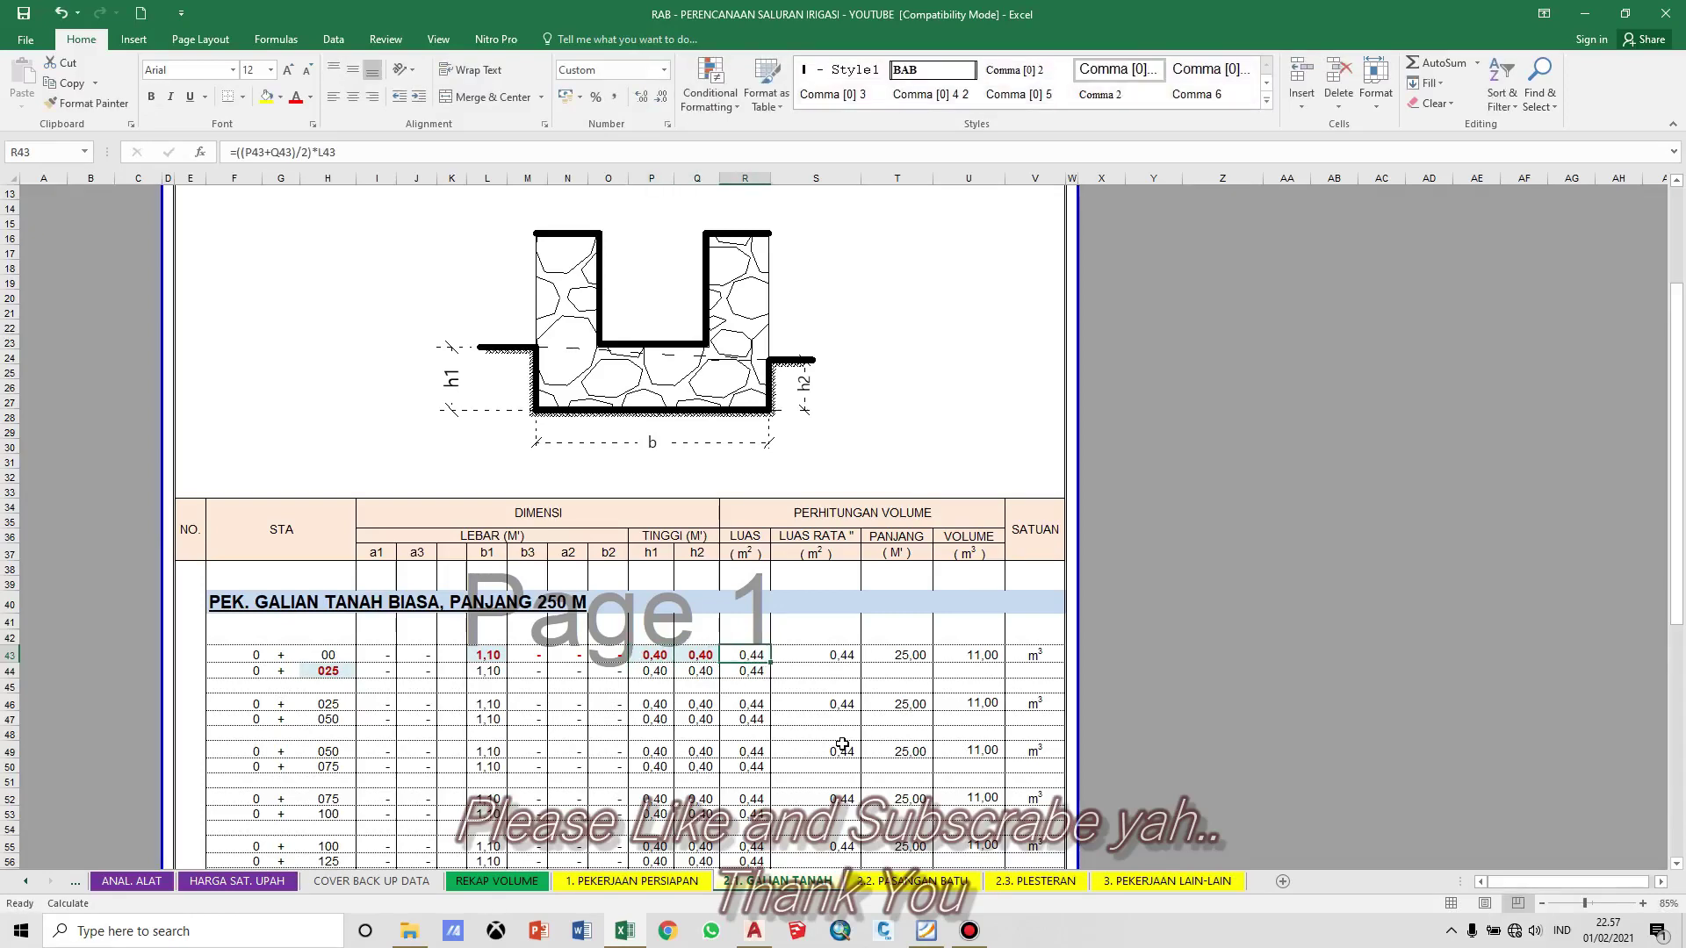
key("F2")
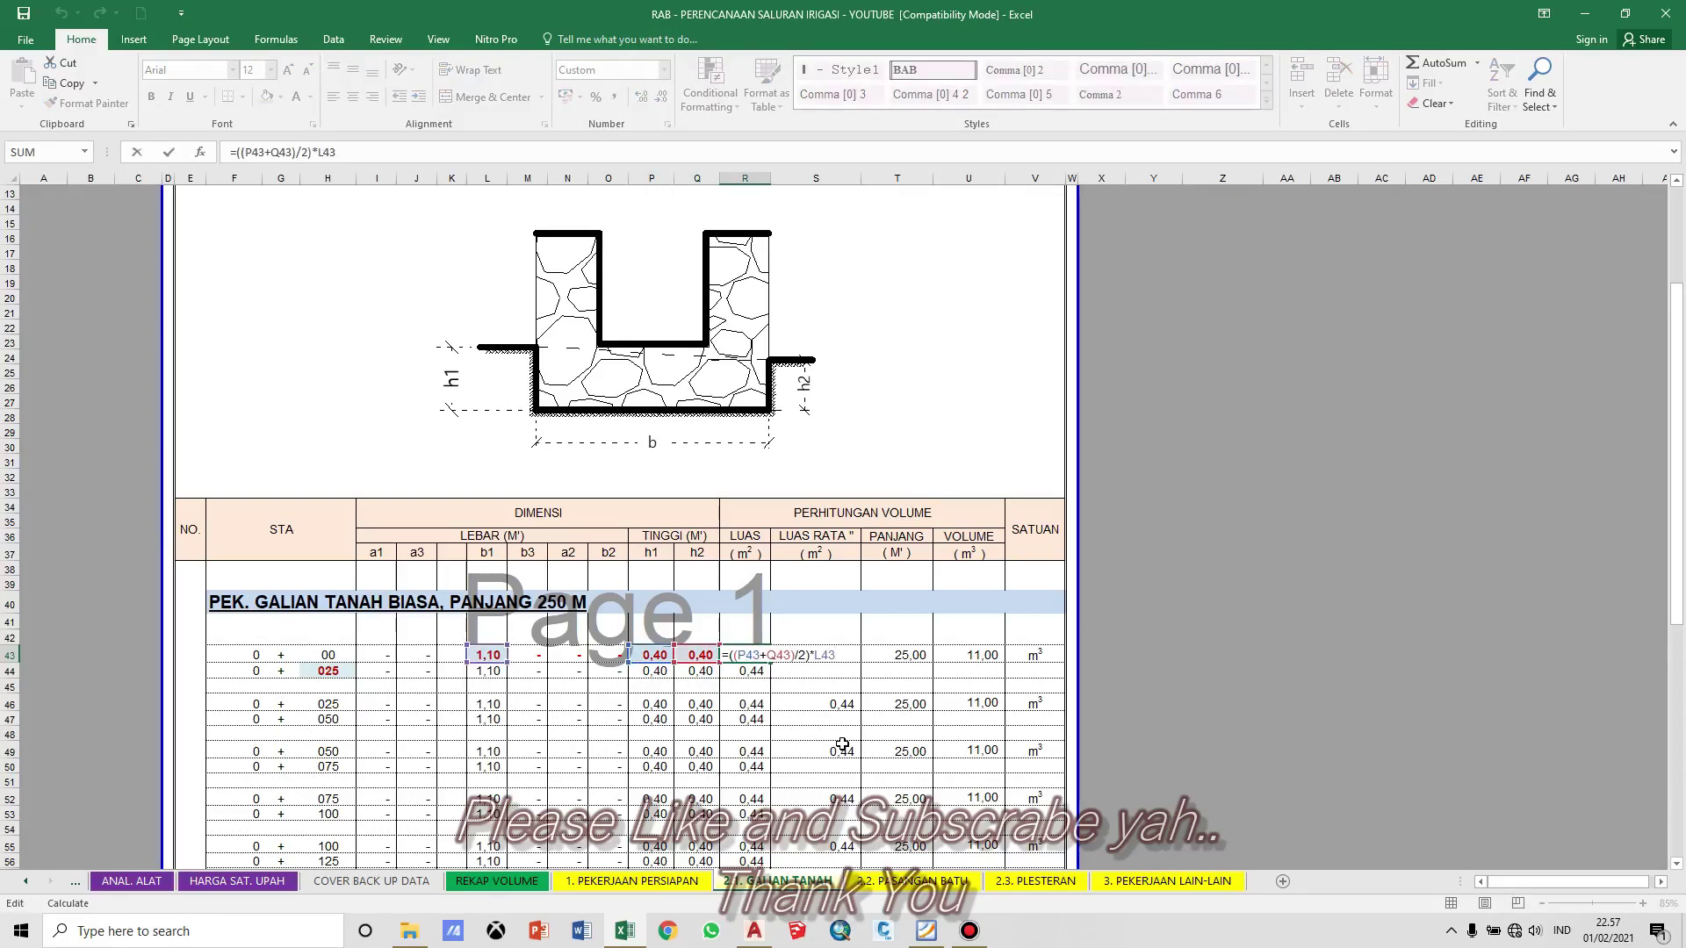
key("Escape")
Step: Examine the average-area formula in S43 and the cells it references
key("Right")
key("F2")
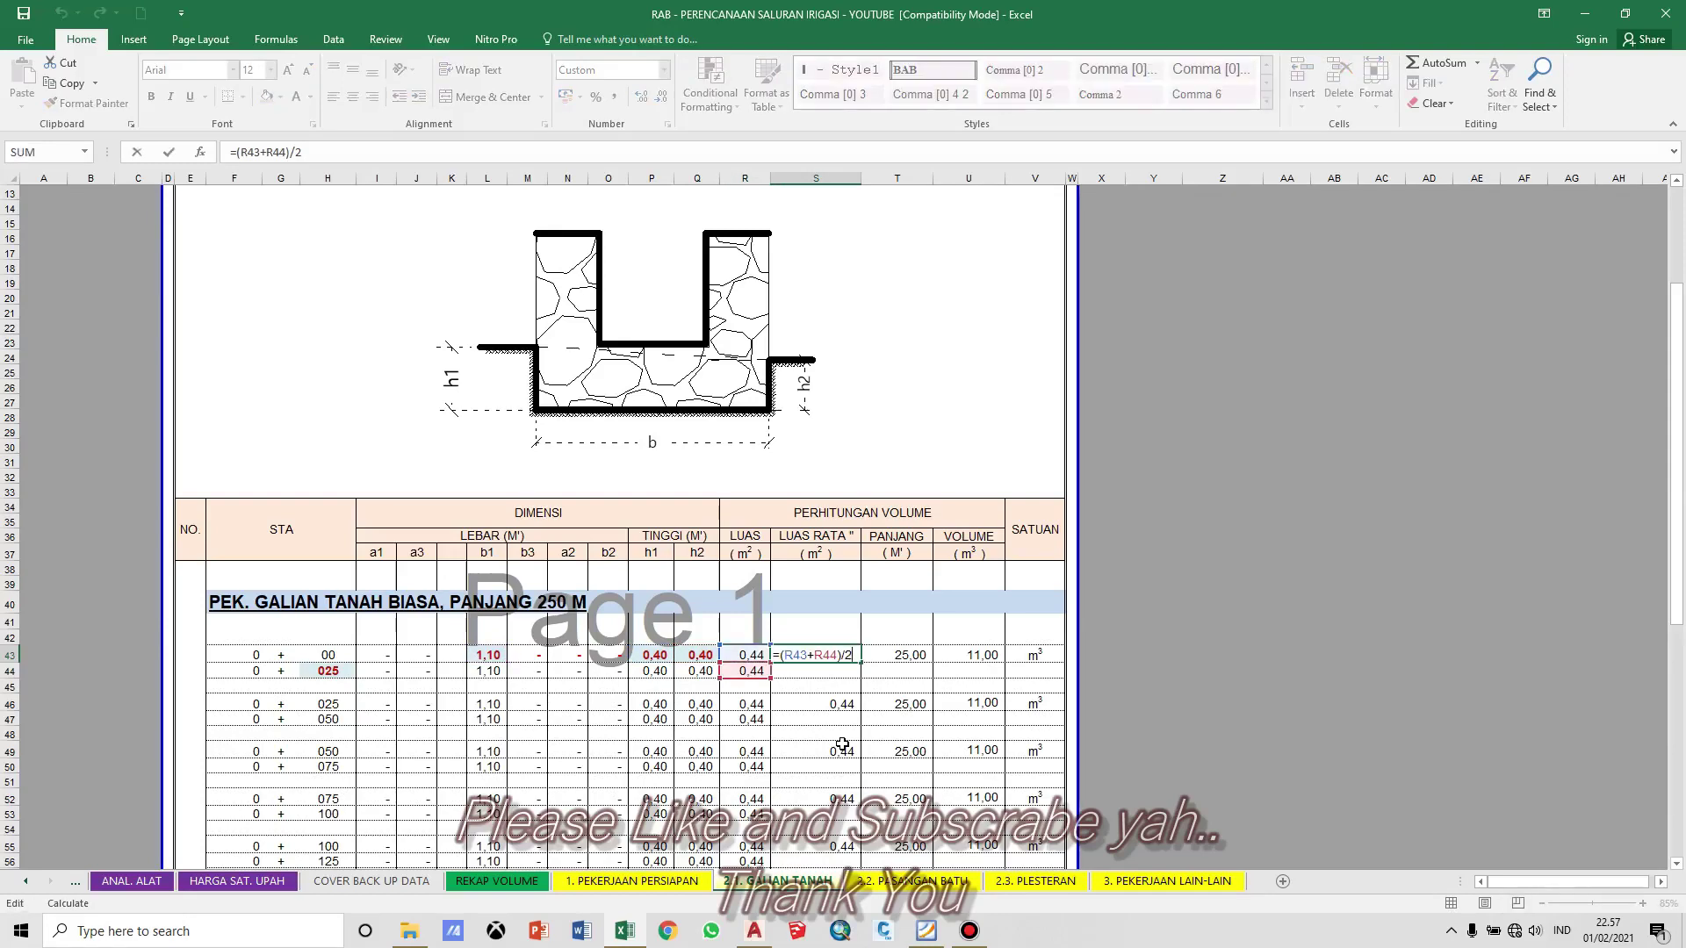
key("Return")
key("Up")
key("F2")
key("Return")
key("Up")
key("F2")
key("Escape")
Step: Compare the area formulas of the first segment's two stations in R43 and R44
key("Left")
key("F2")
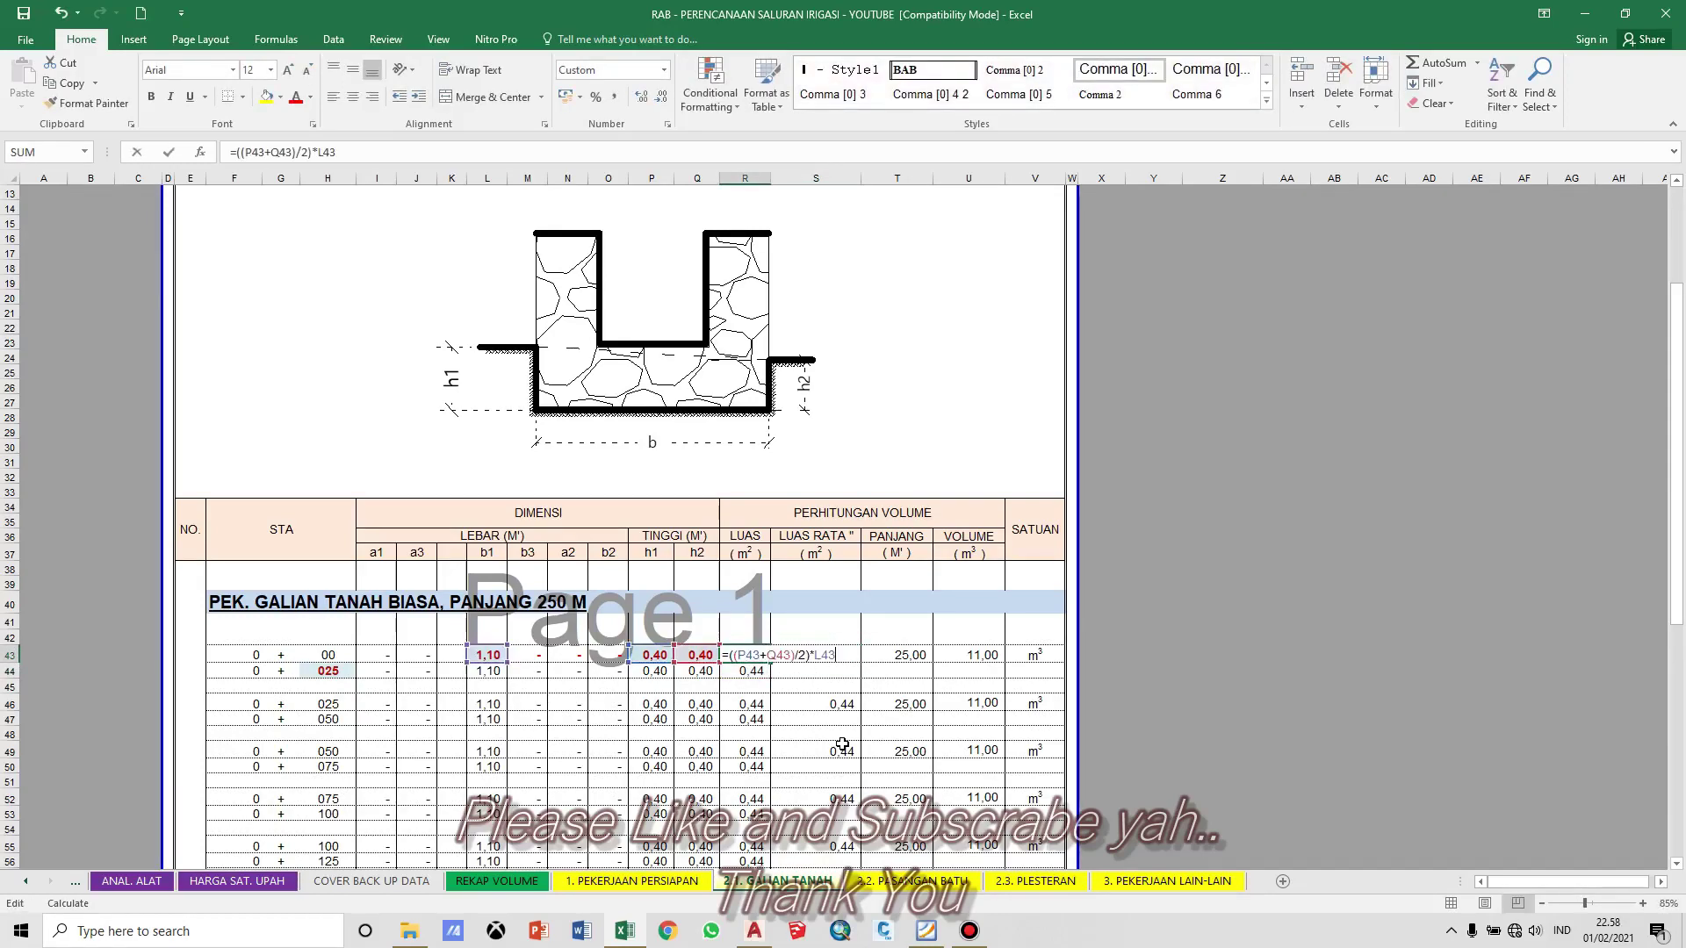
key("Escape")
key("F2")
key("Return")
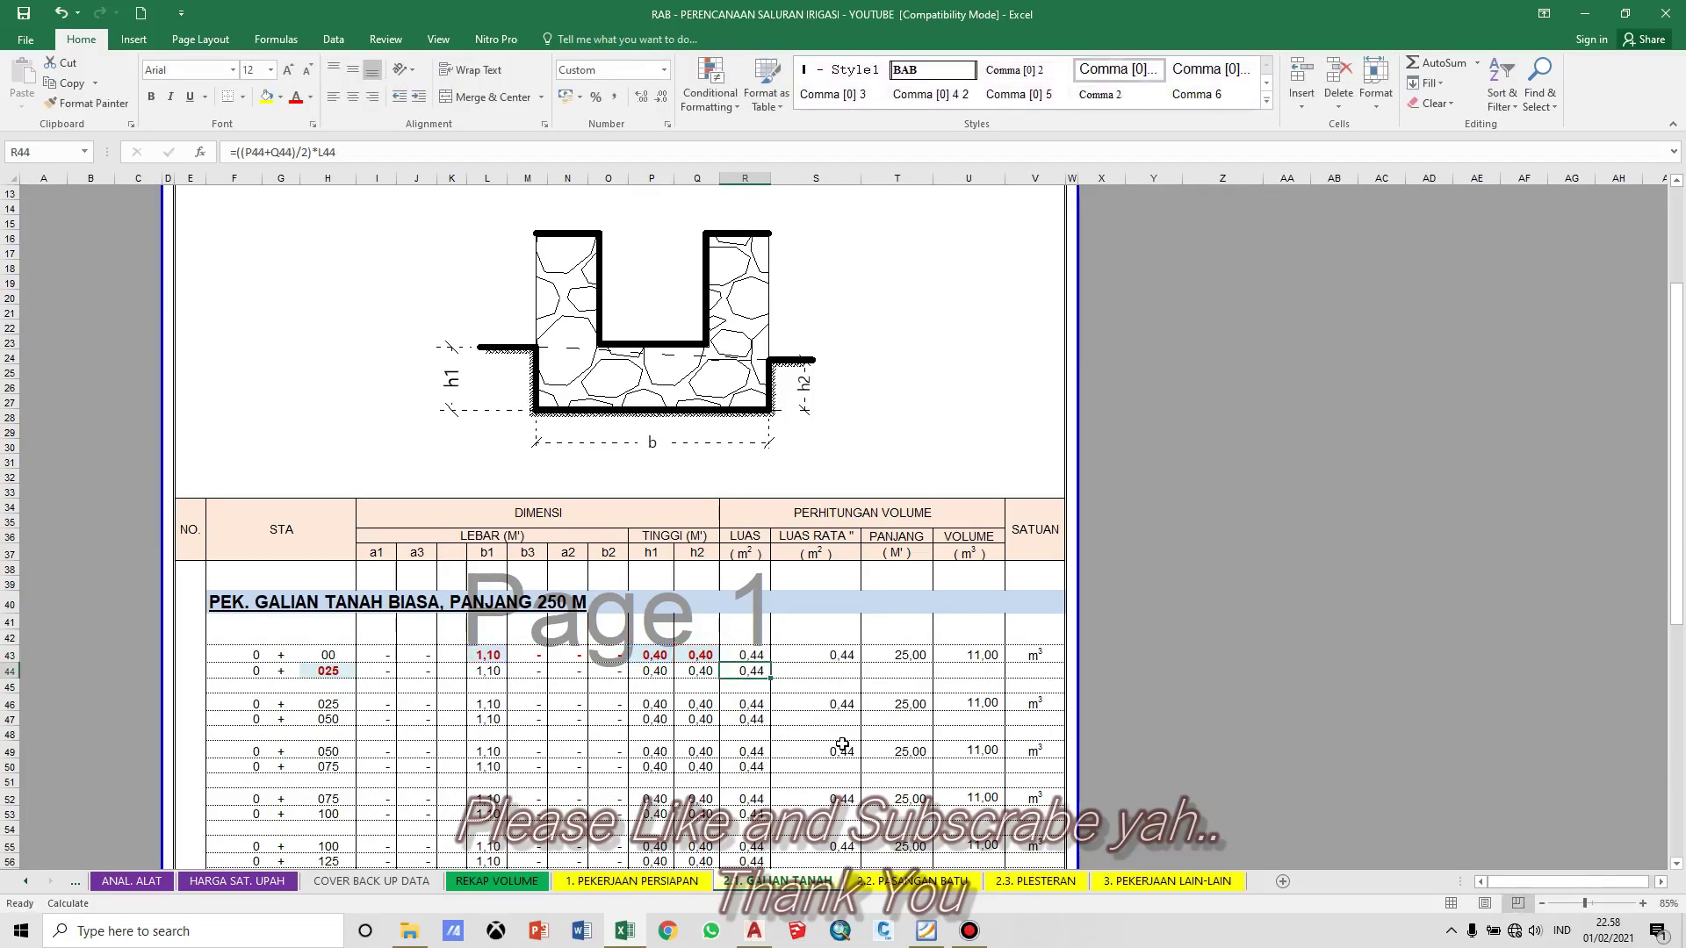
key("F2")
key("Escape")
Step: Review the average-area formula in S43 and the segment length formula in T43
key("Right")
key("Up")
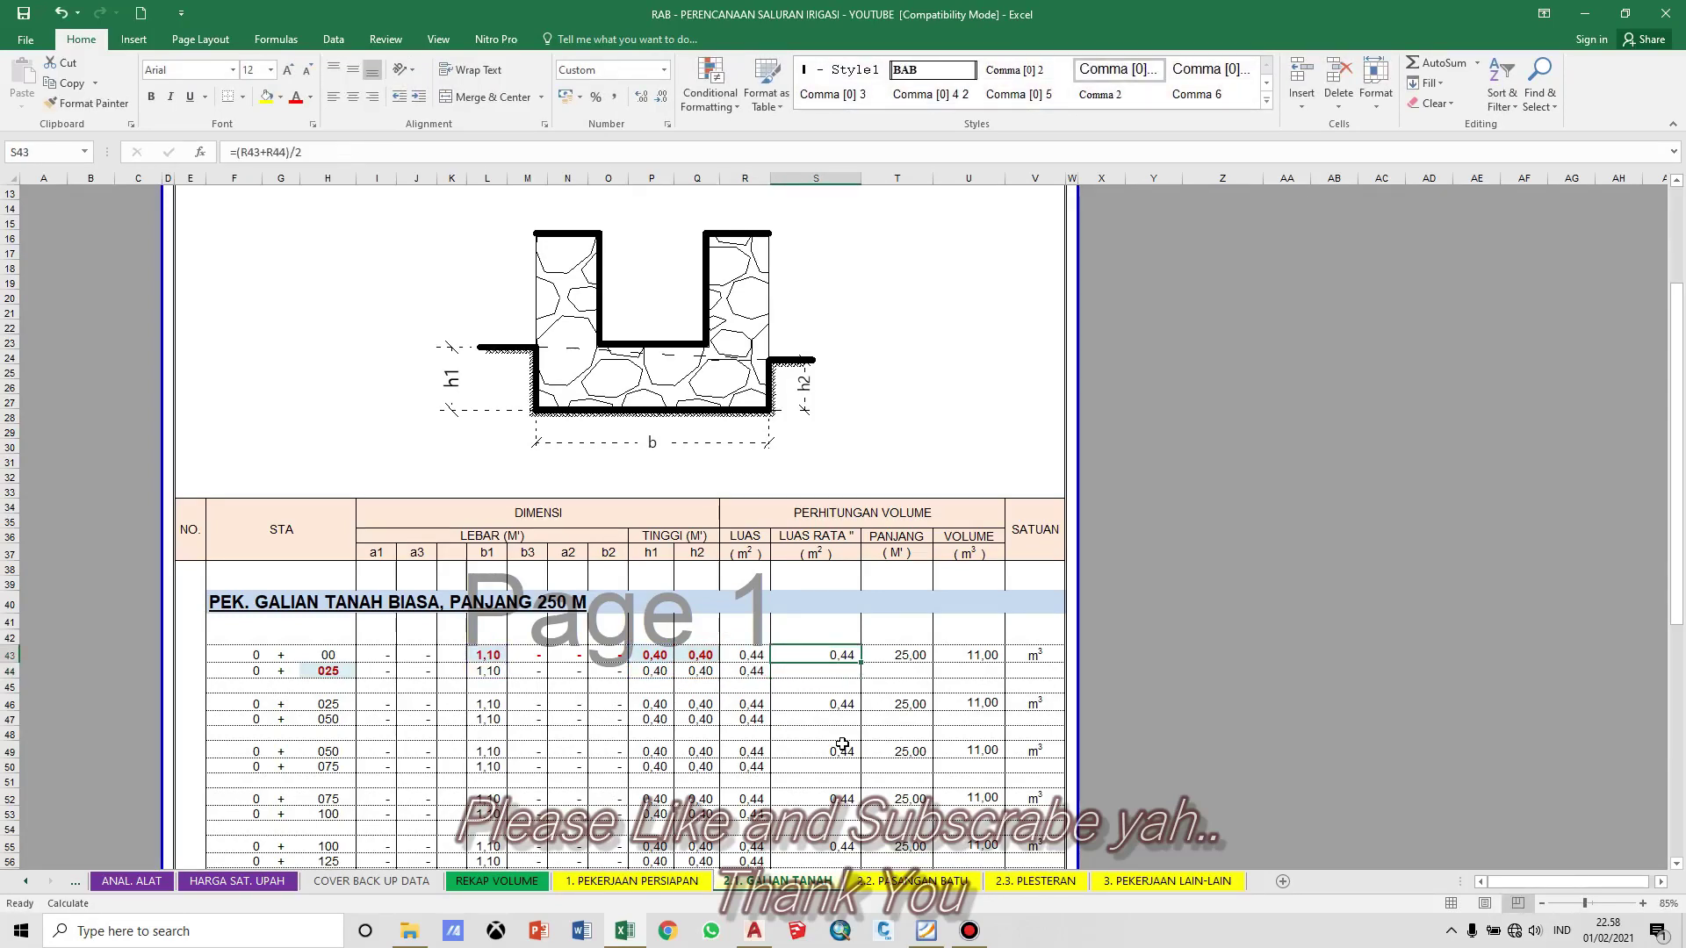
key("F2")
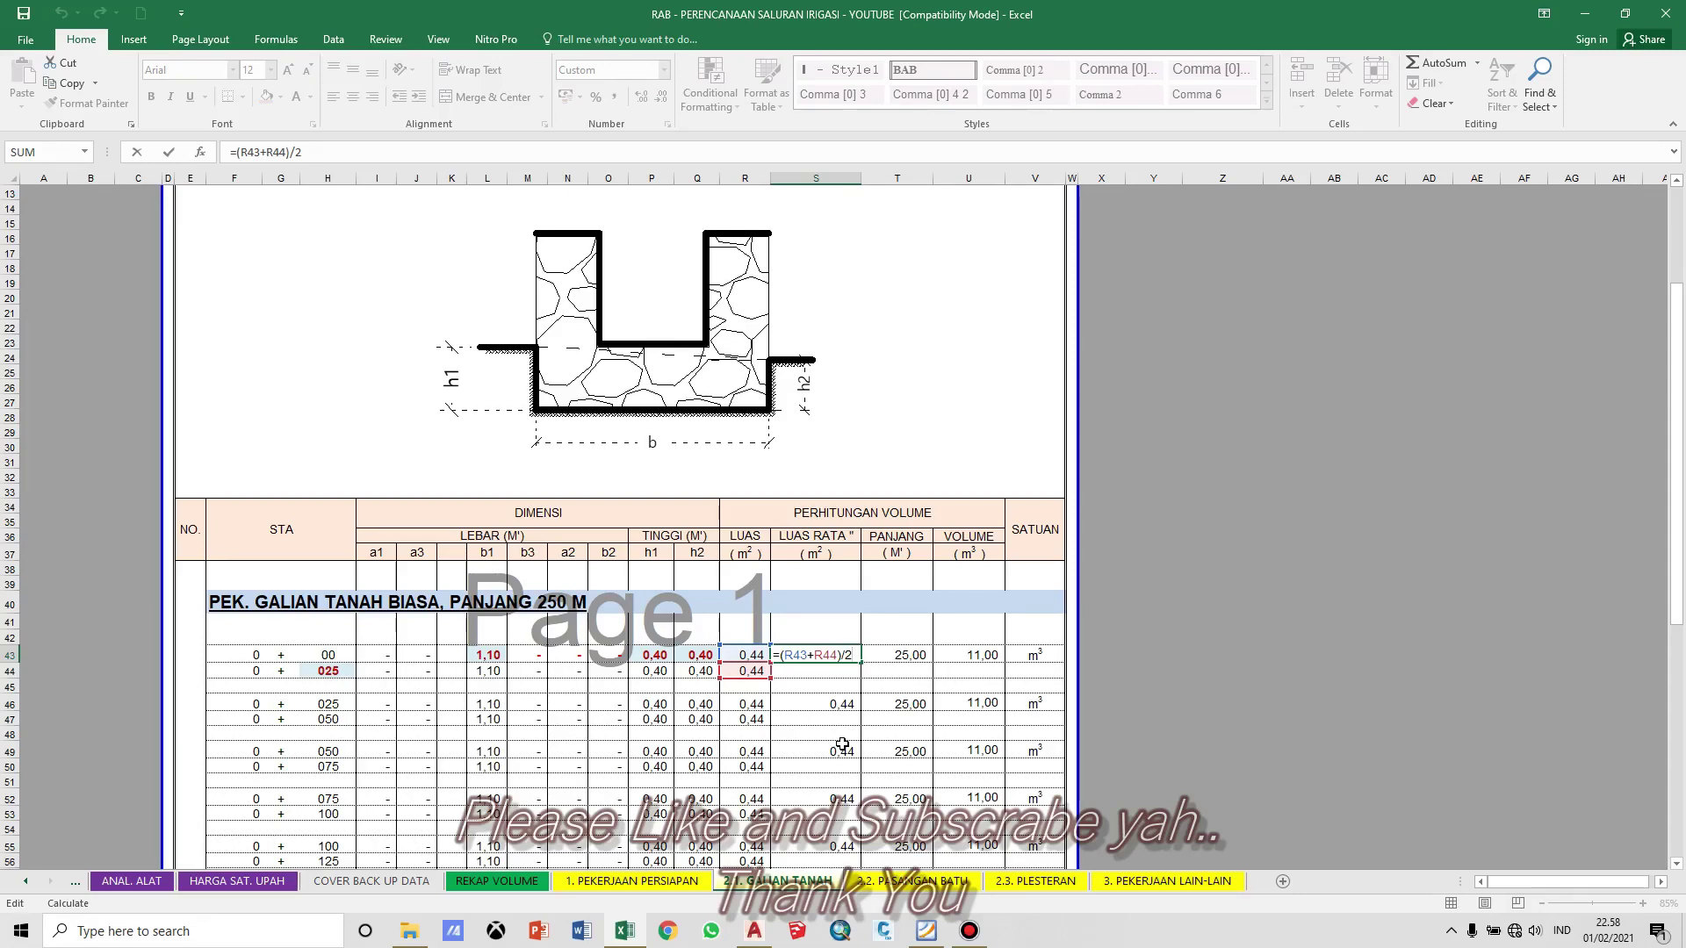
key("Escape")
key("Right")
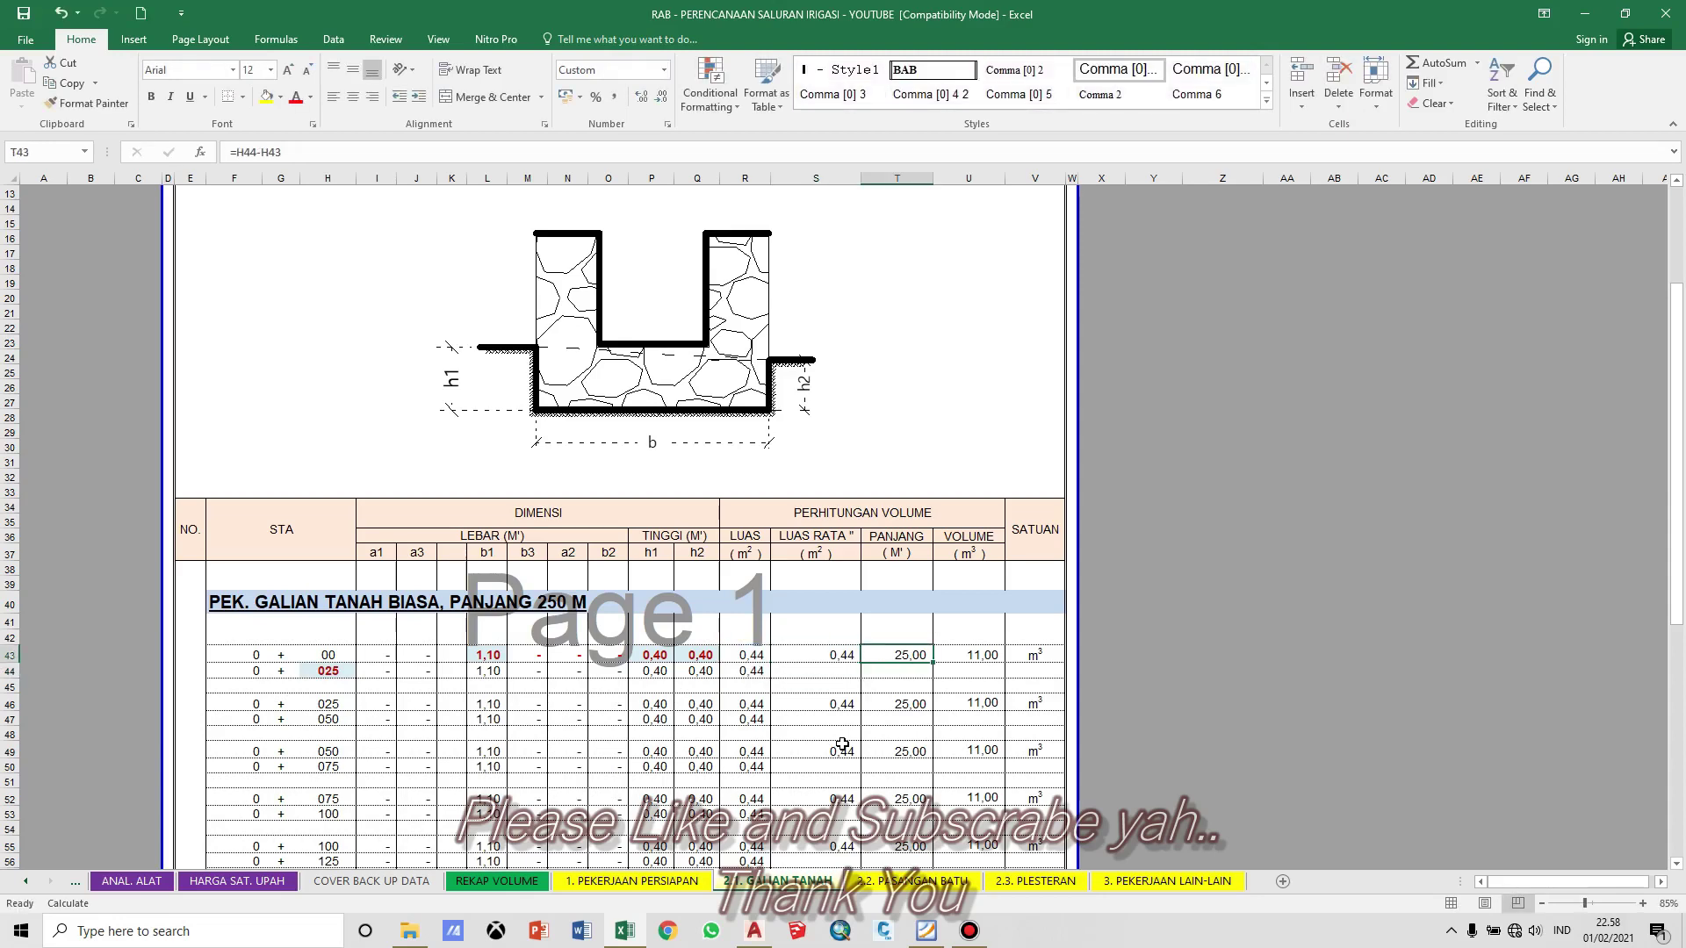
key("F2")
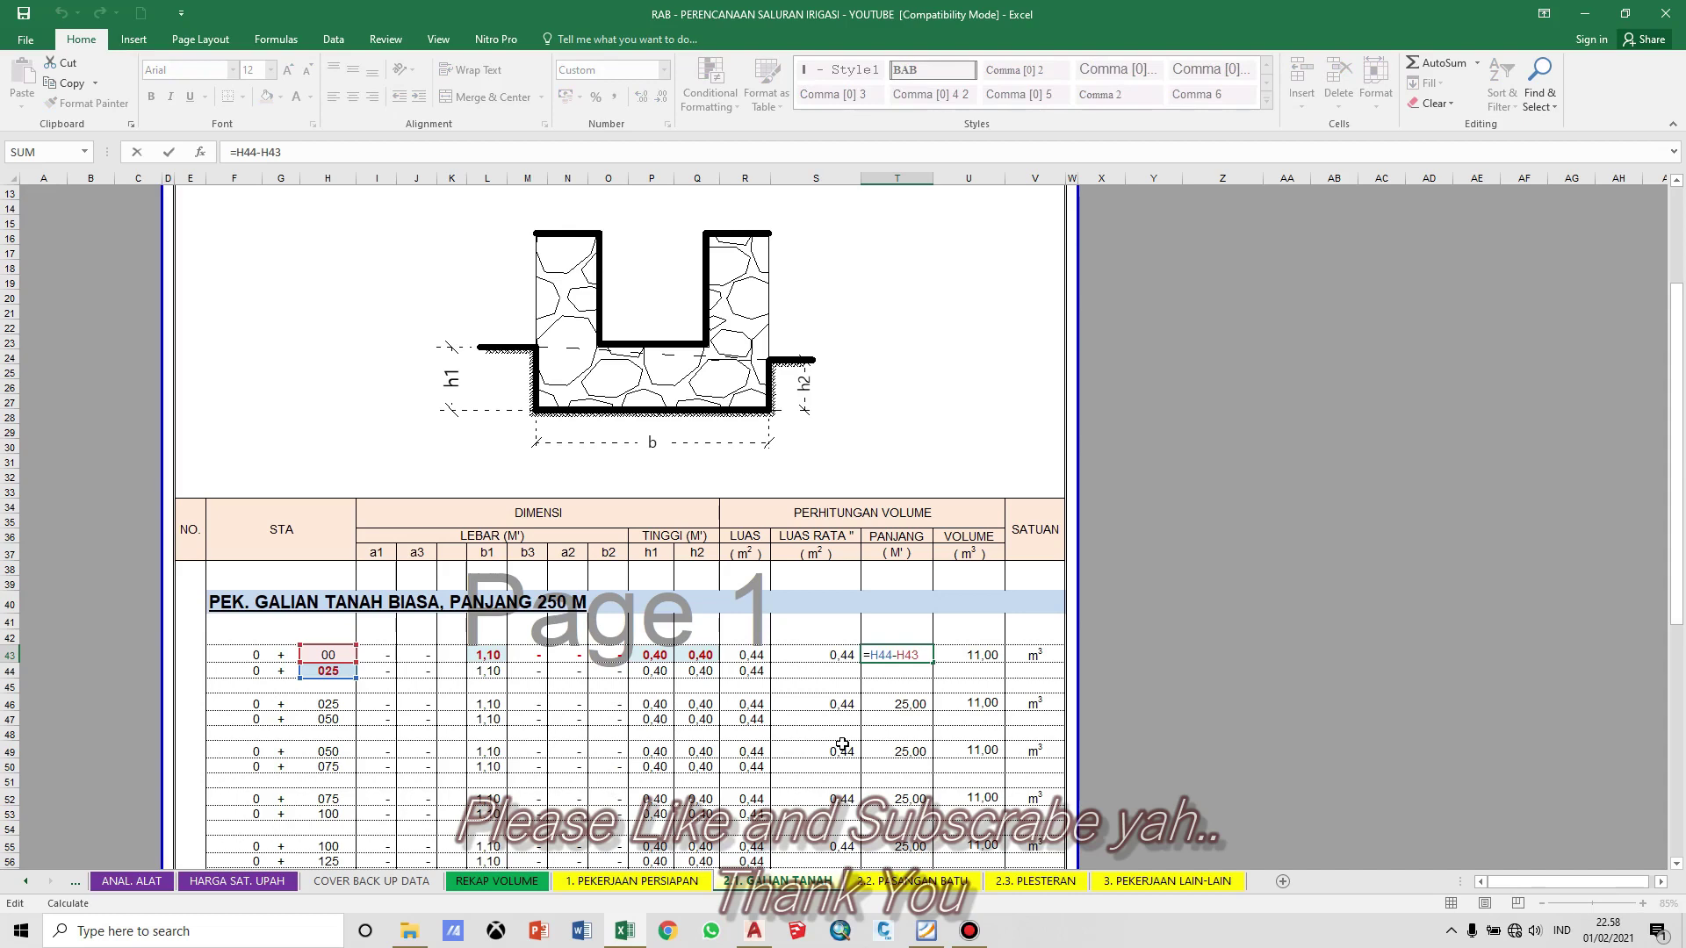
key("Escape")
Step: Examine the volume formula in U43 and the width reference of the next segment in L46
key("Right")
key("F2")
key("Escape")
key("F2")
key("Escape")
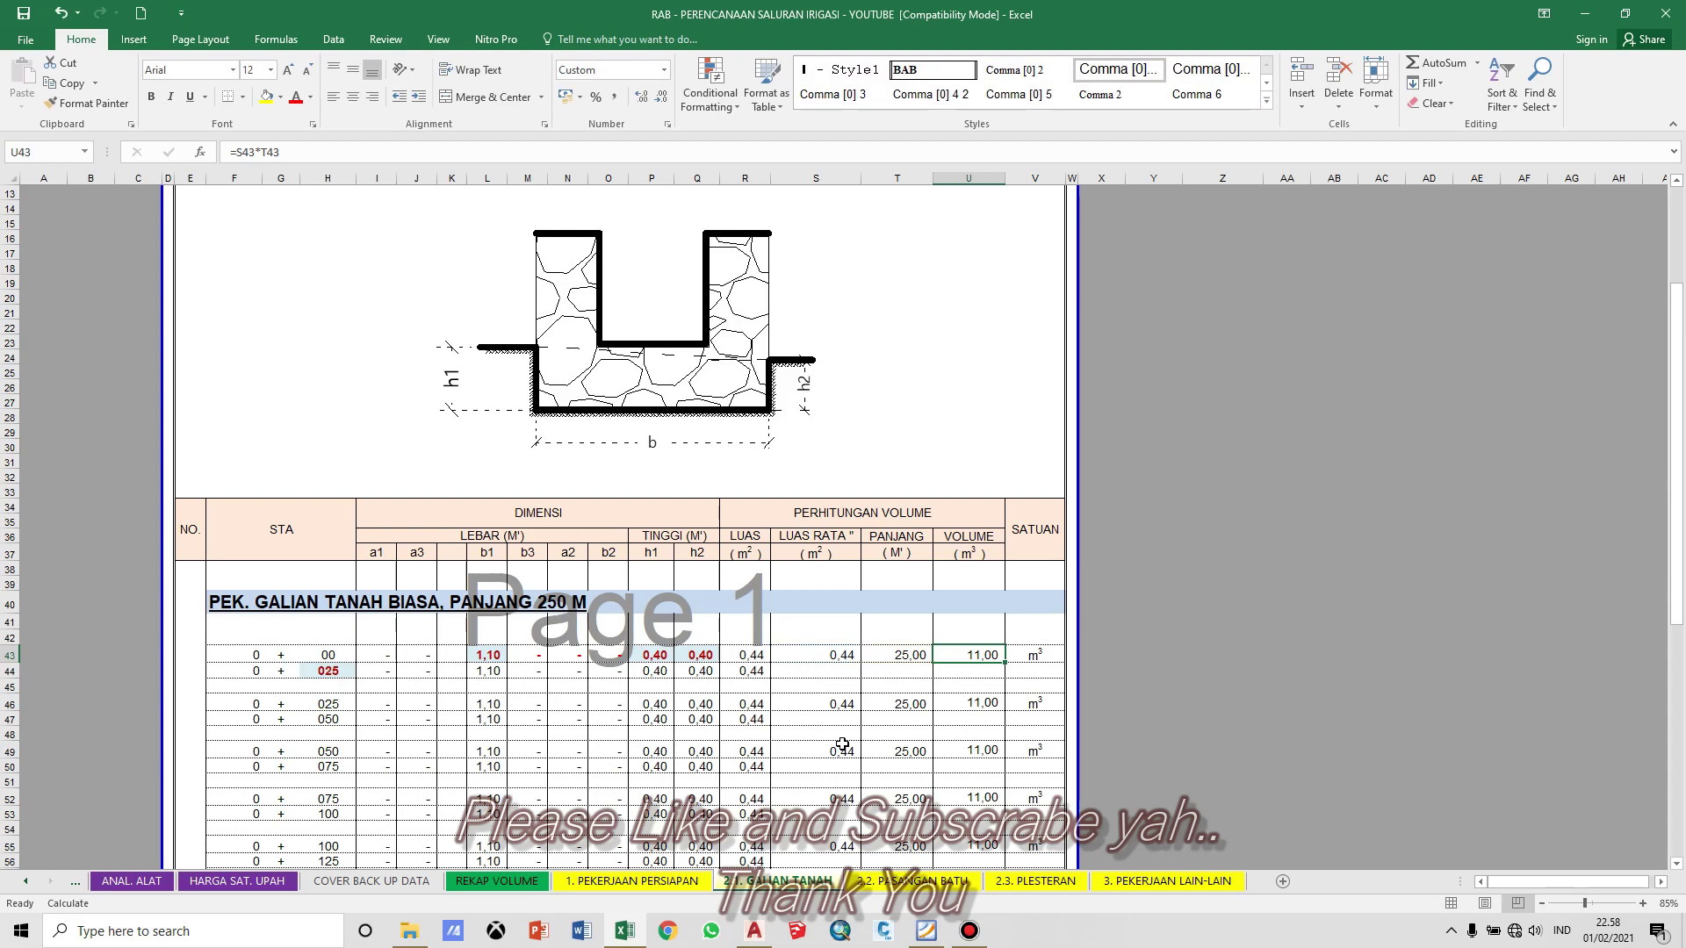
key("F2")
key("Escape")
key("F2")
key("Escape")
key("F2")
key("Escape")
left_click(481, 705)
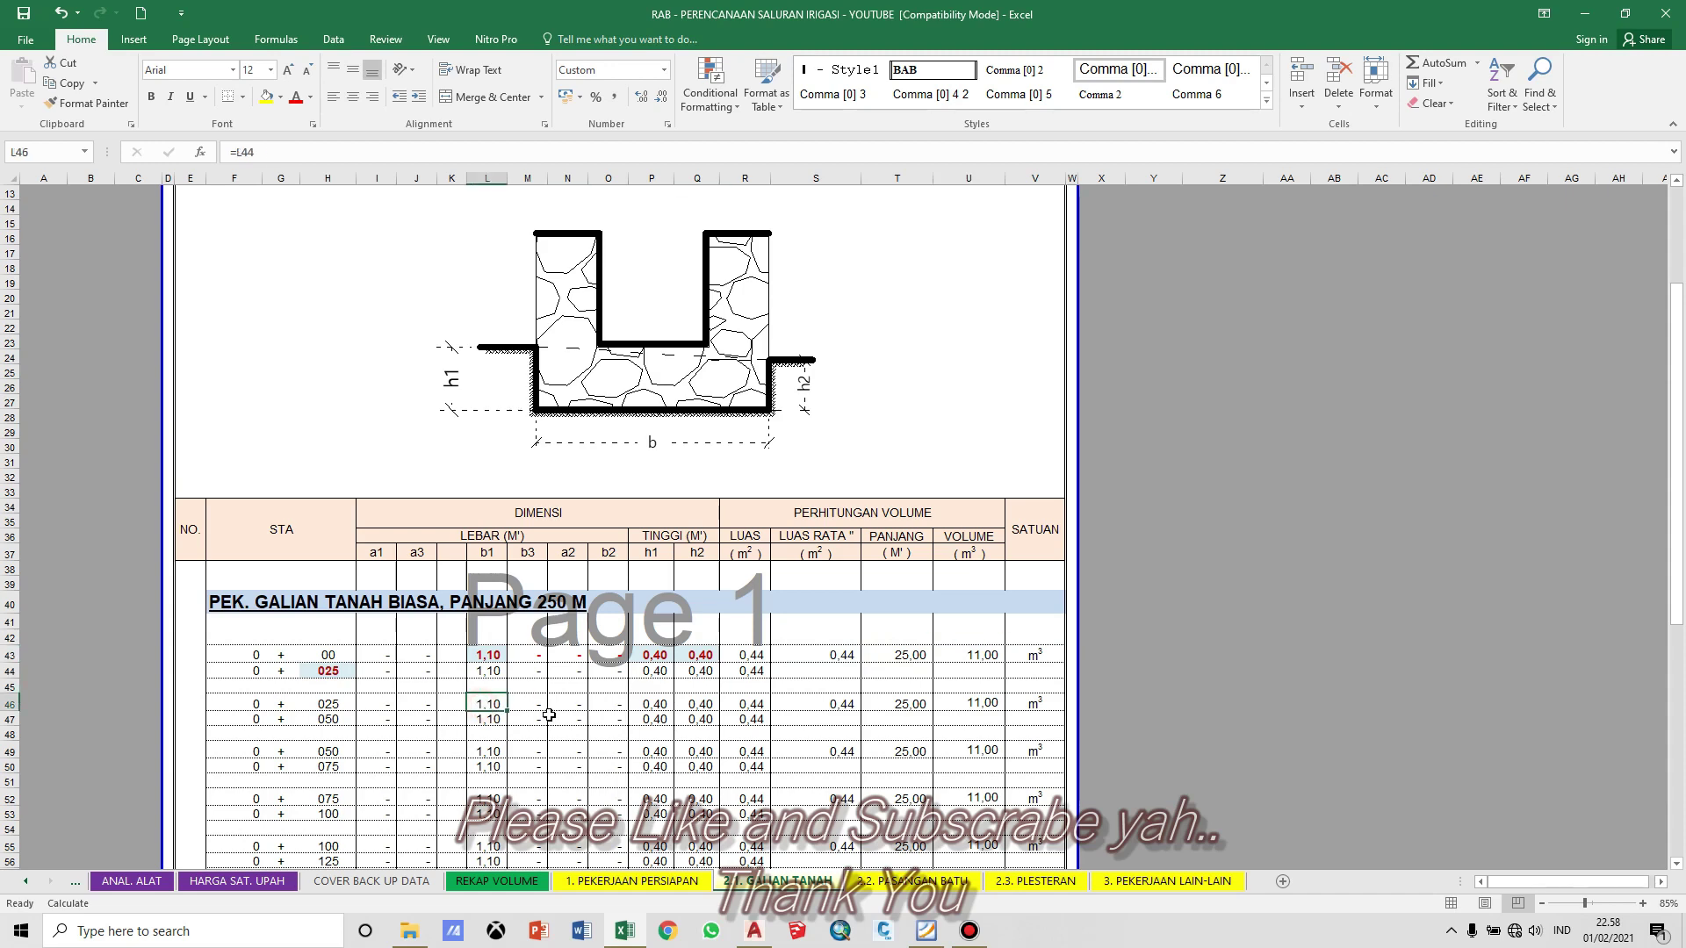
left_click(1259, 597)
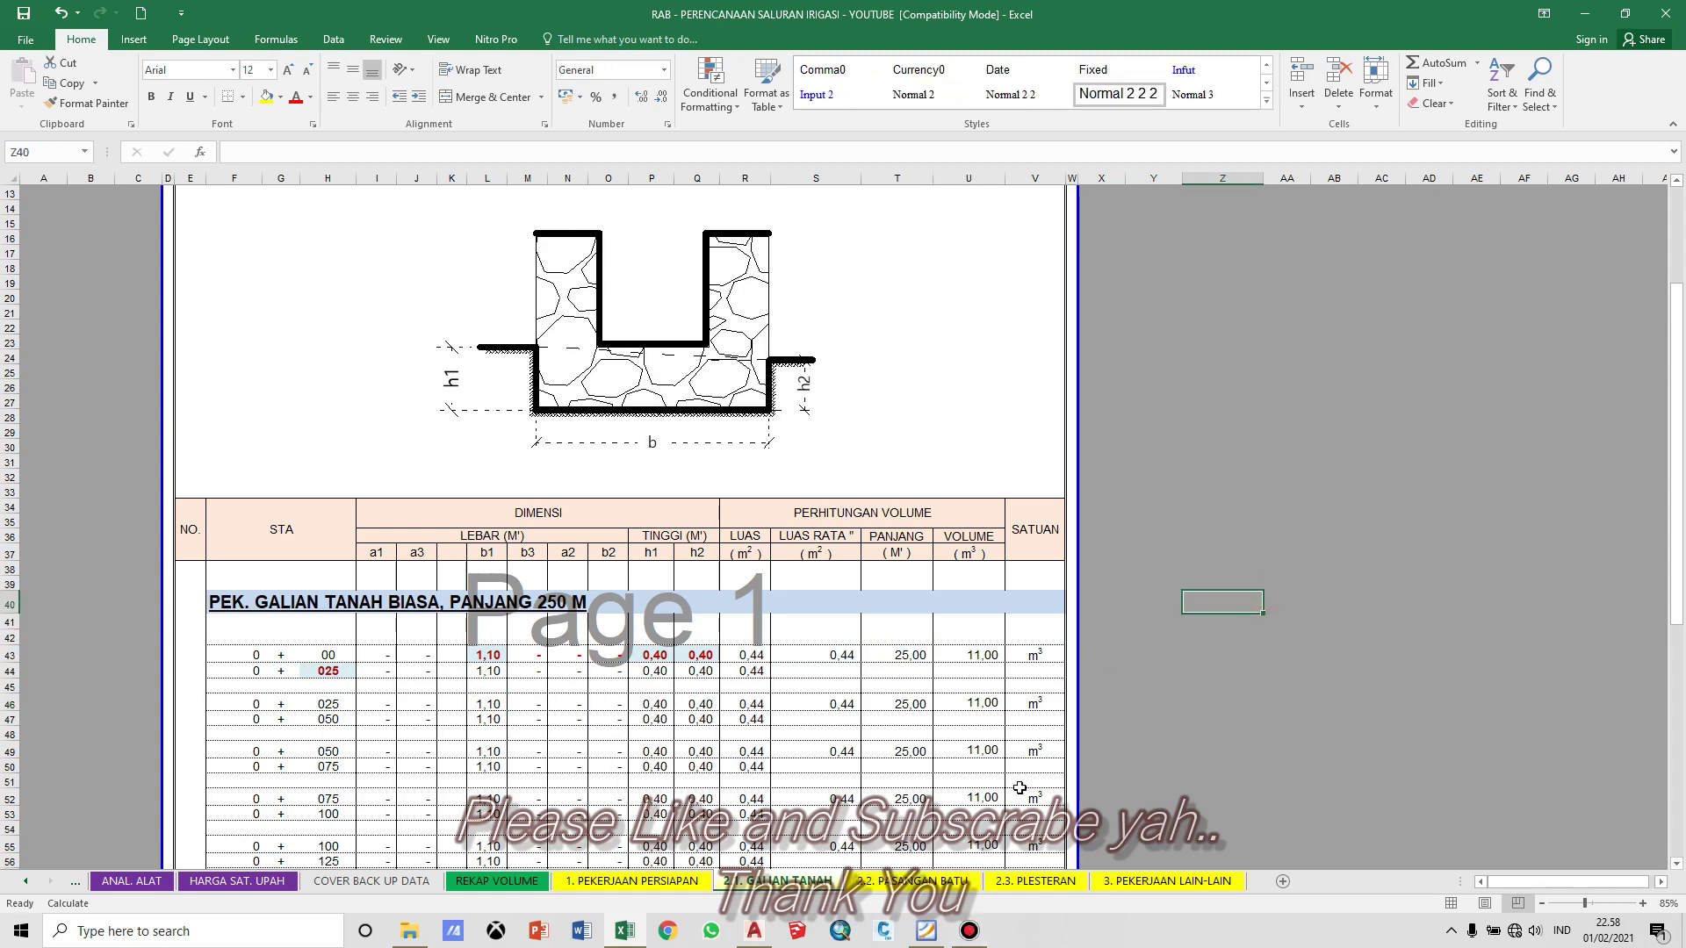
Step: Switch to the AutoCAD drawing and examine the longitudinal profile's planned channel and ground level lines from station 0+000
left_click(754, 936)
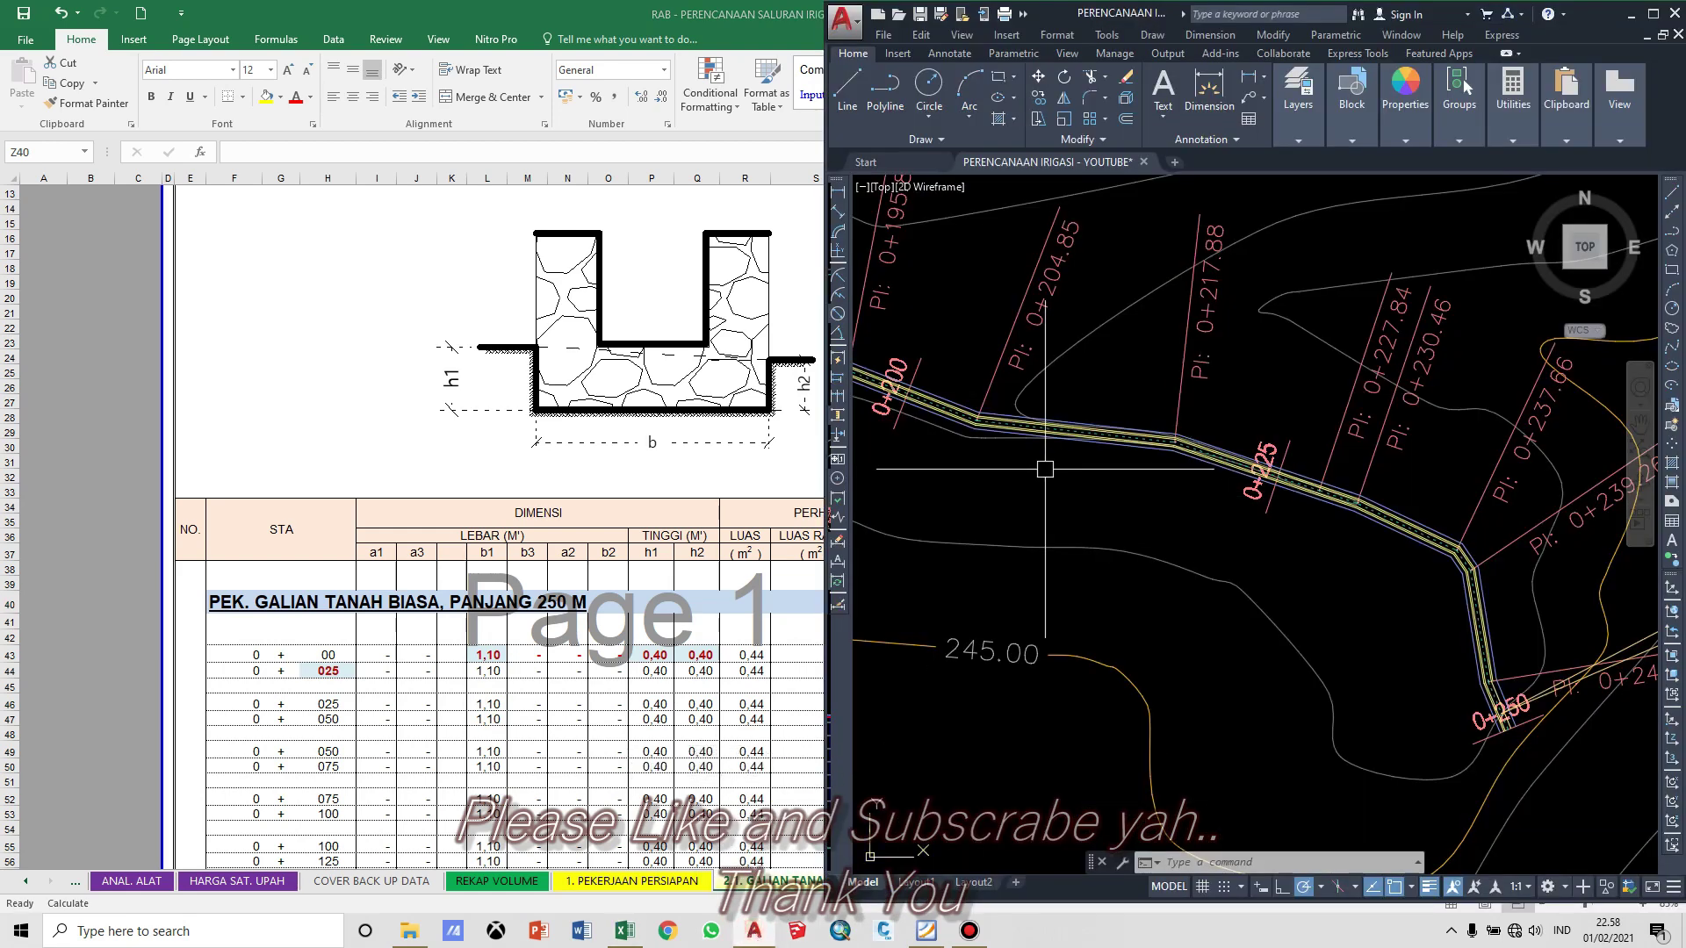
scroll(1070, 478, "down", 3)
scroll(1071, 478, "down", 3)
scroll(984, 539, "up", 6)
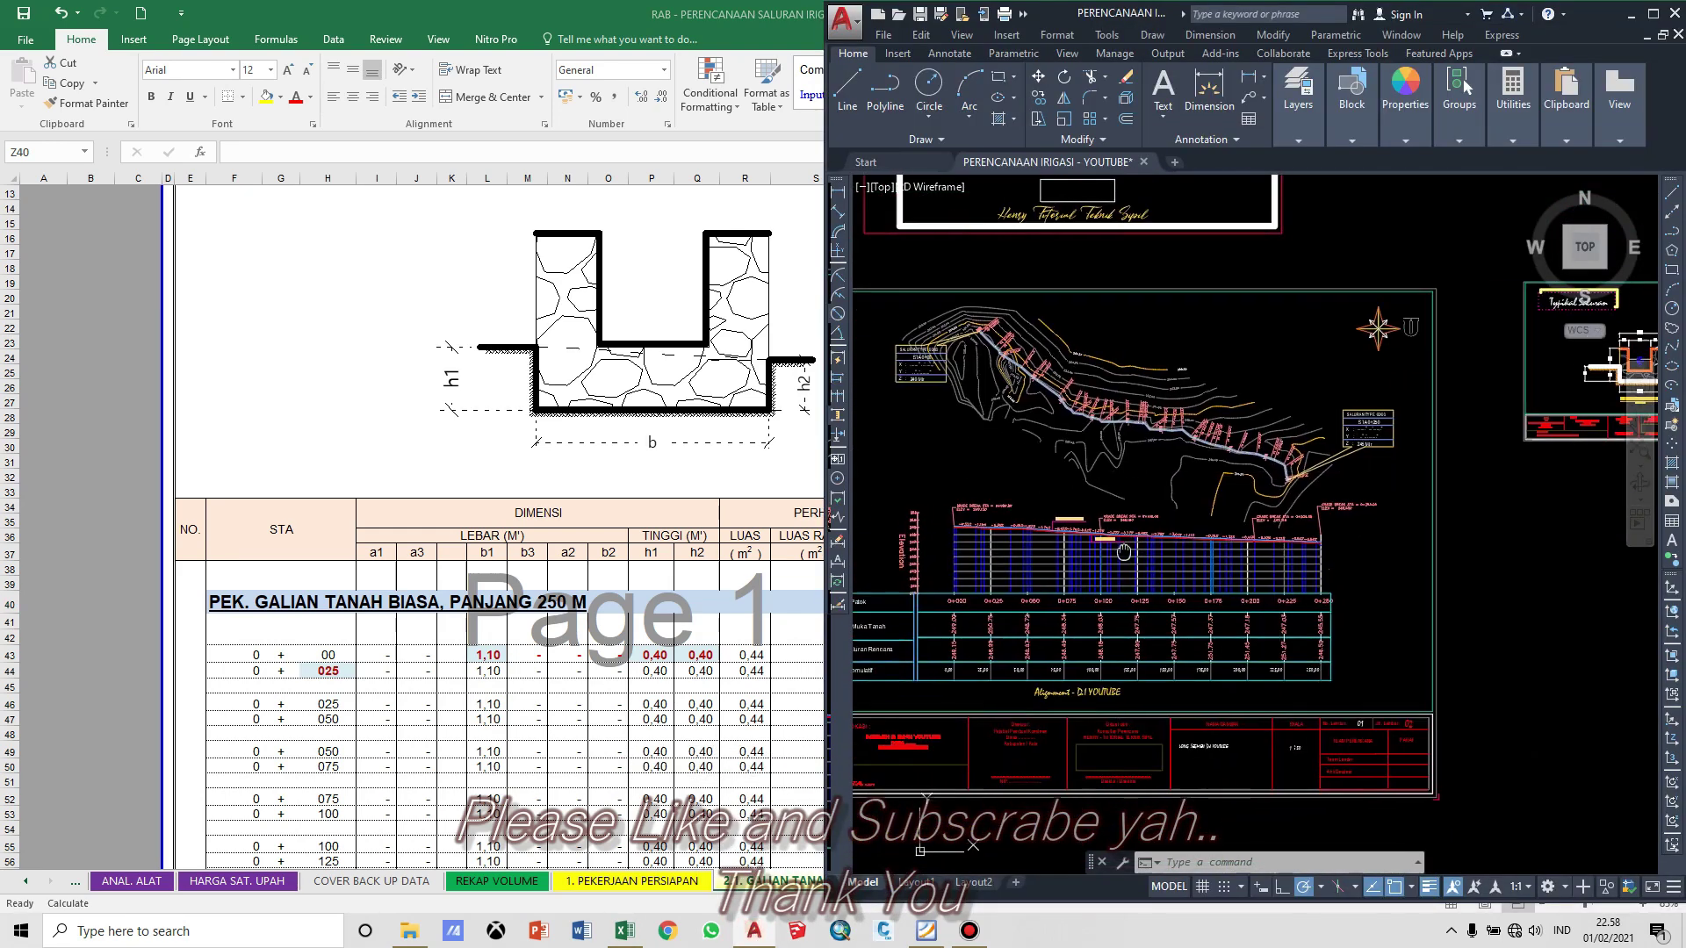
scroll(892, 509, "up", 4)
scroll(966, 497, "down", 2)
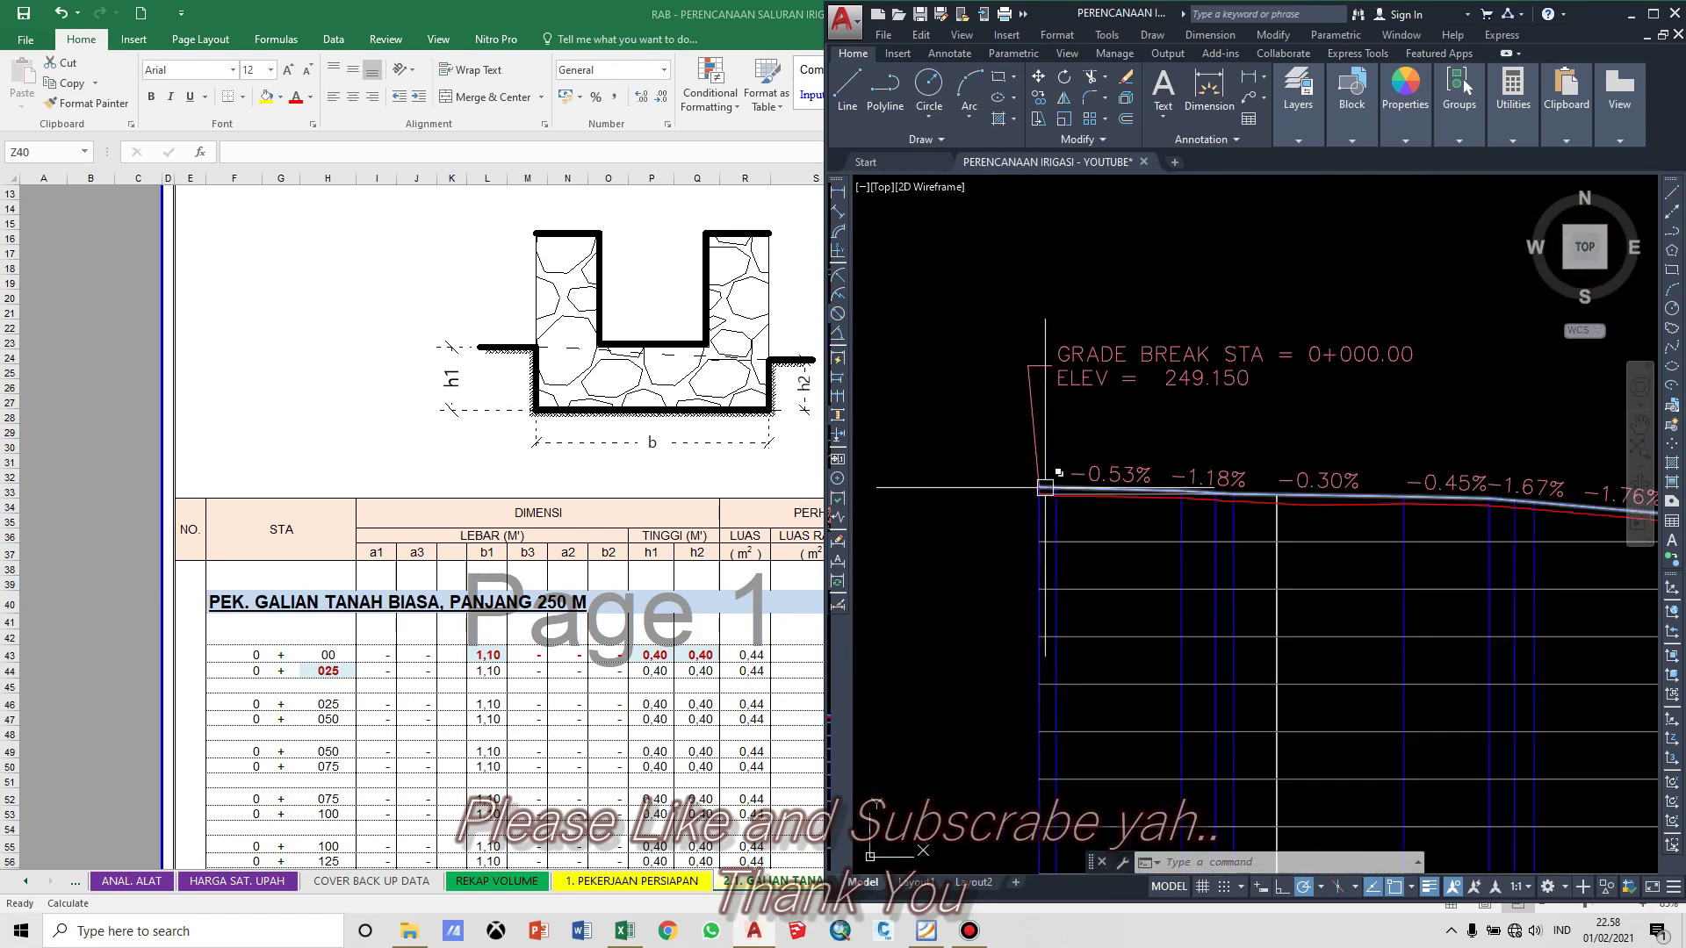
scroll(1392, 507, "up", 2)
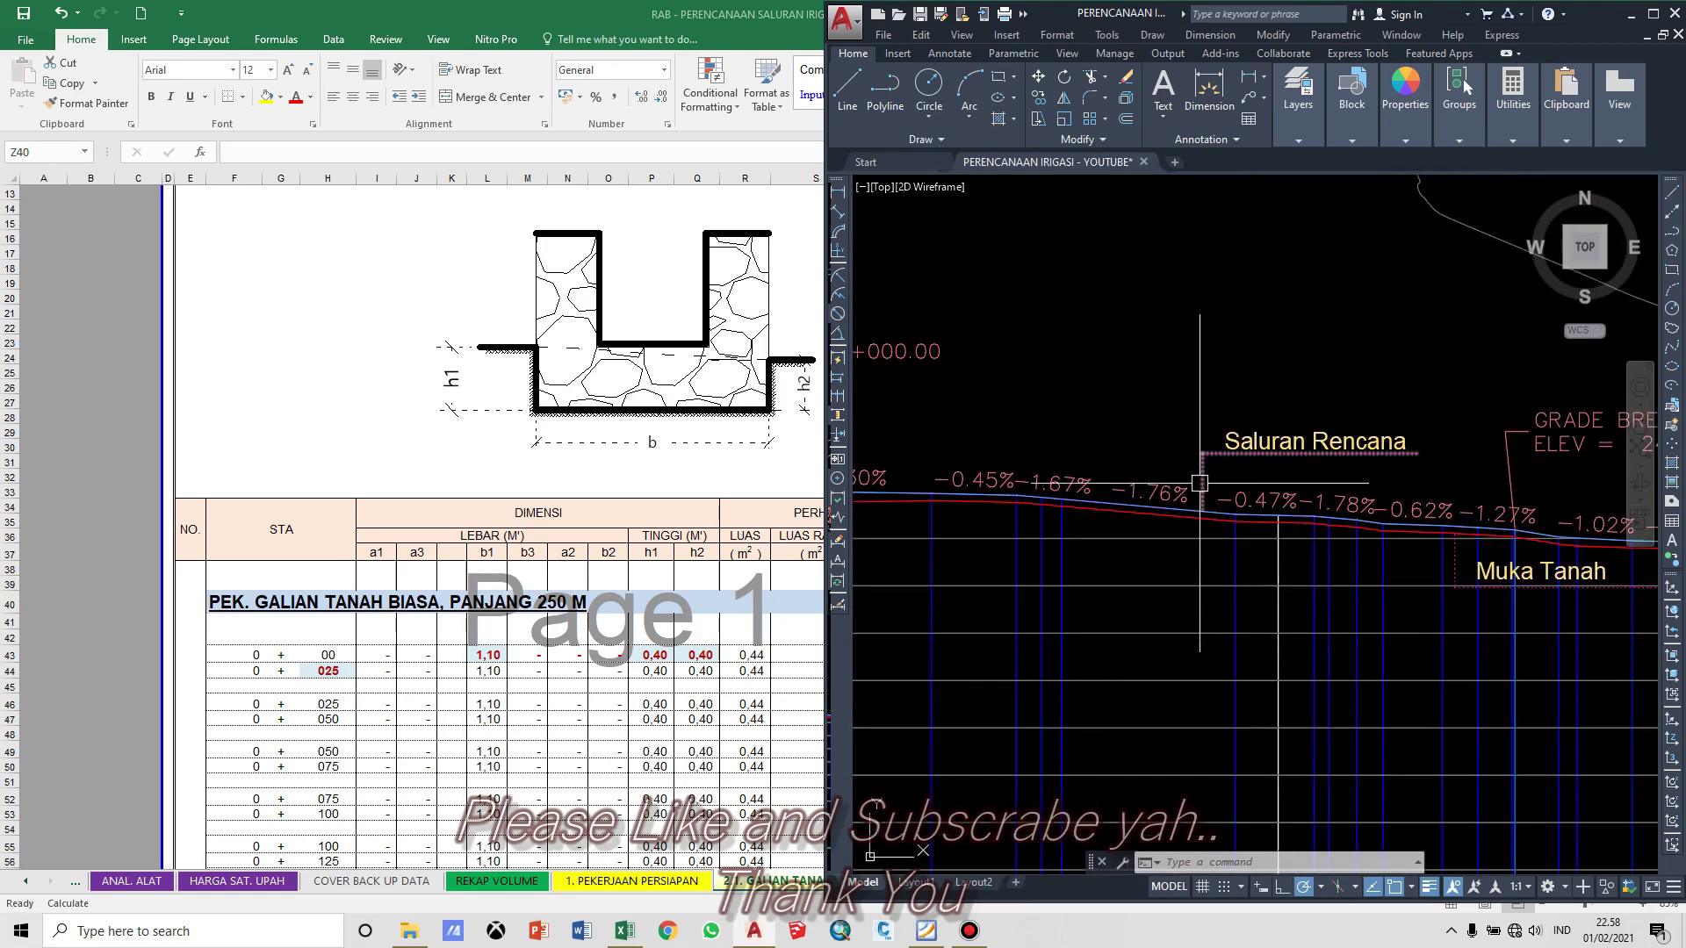
Step: Examine the longitudinal profile's planned channel and ground level lines near station 0+000 and view the complete drawing sheet
scroll(1404, 576, "down", 5)
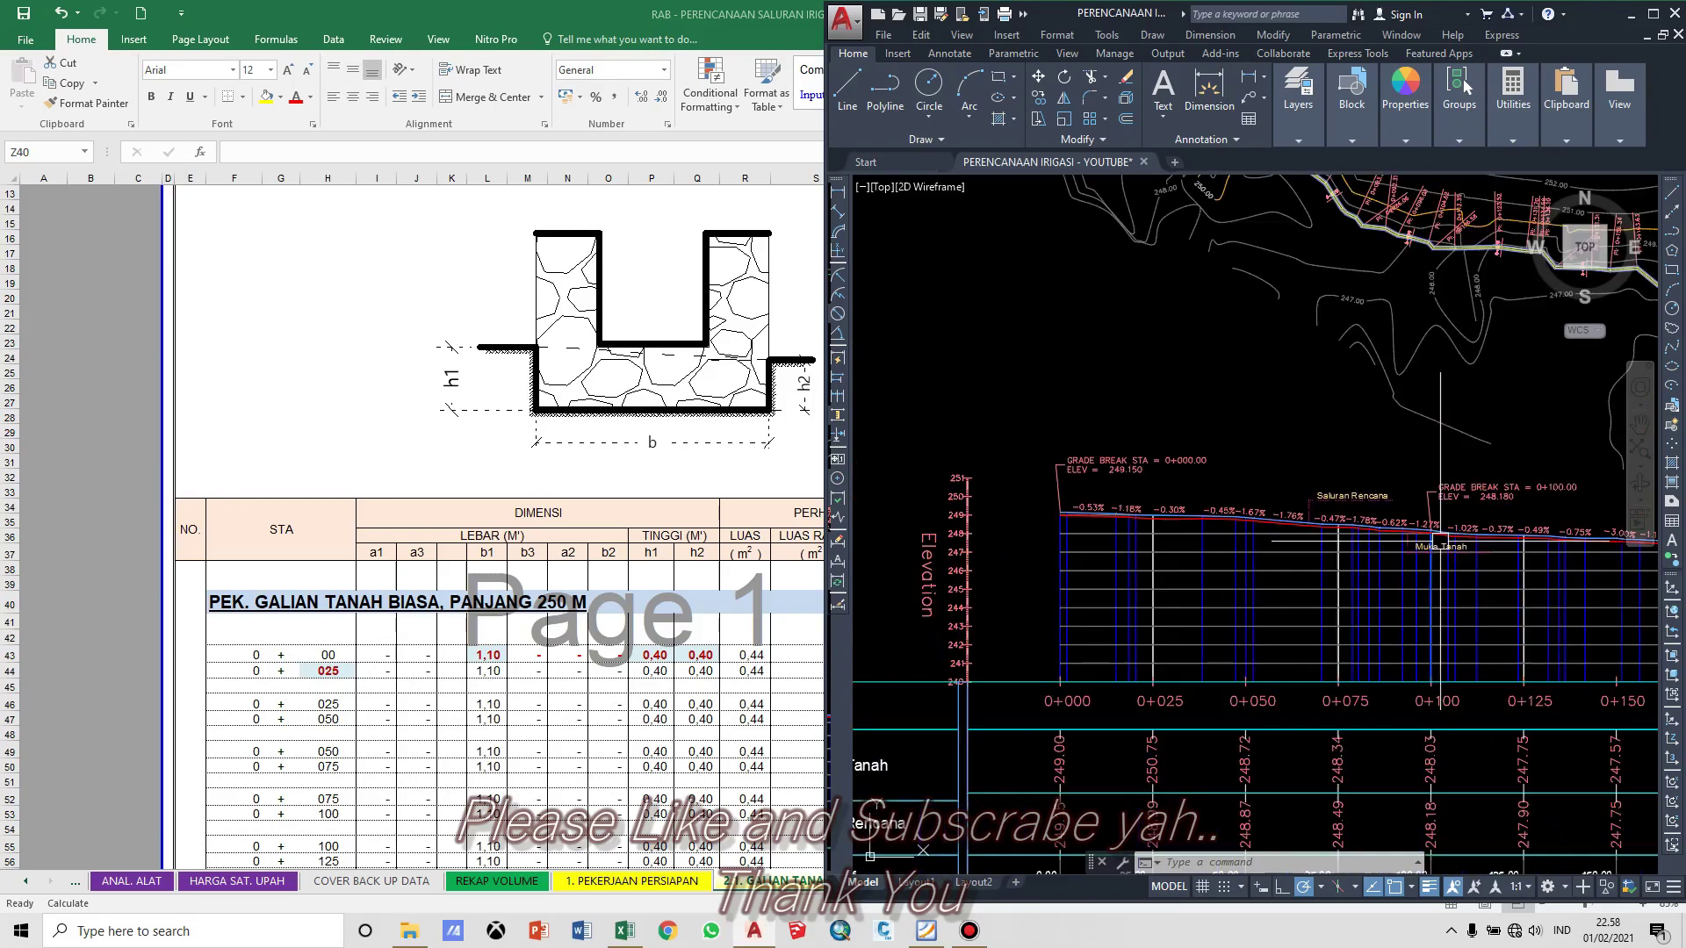
scroll(1271, 542, "up", 8)
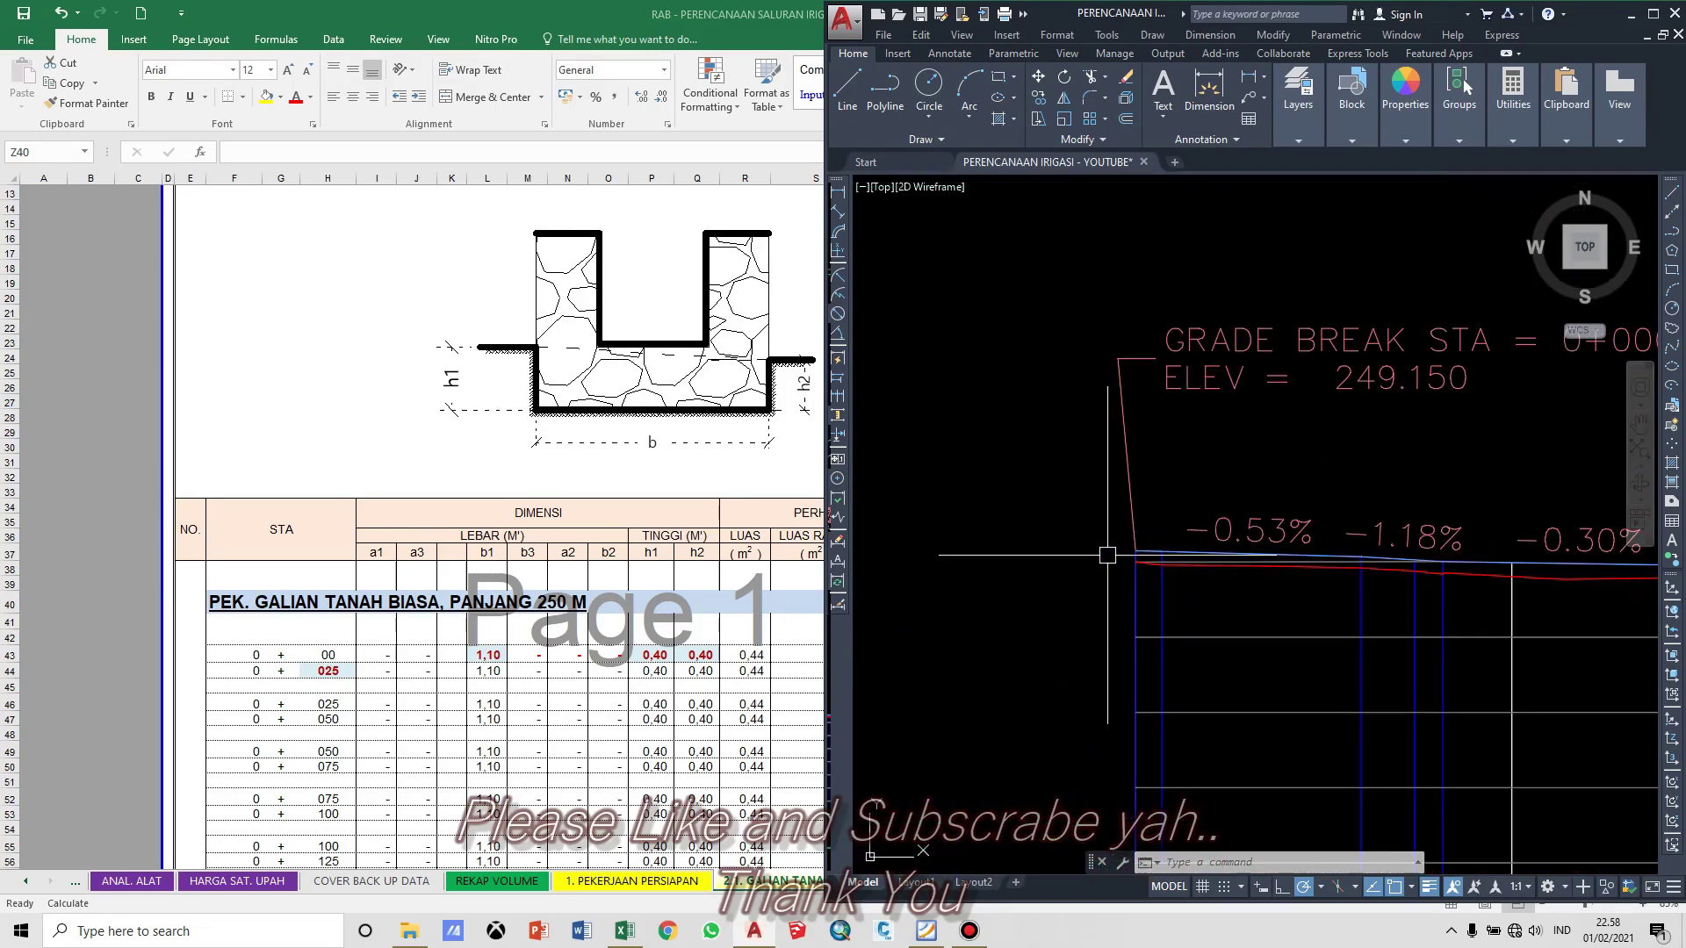
scroll(1270, 542, "down", 8)
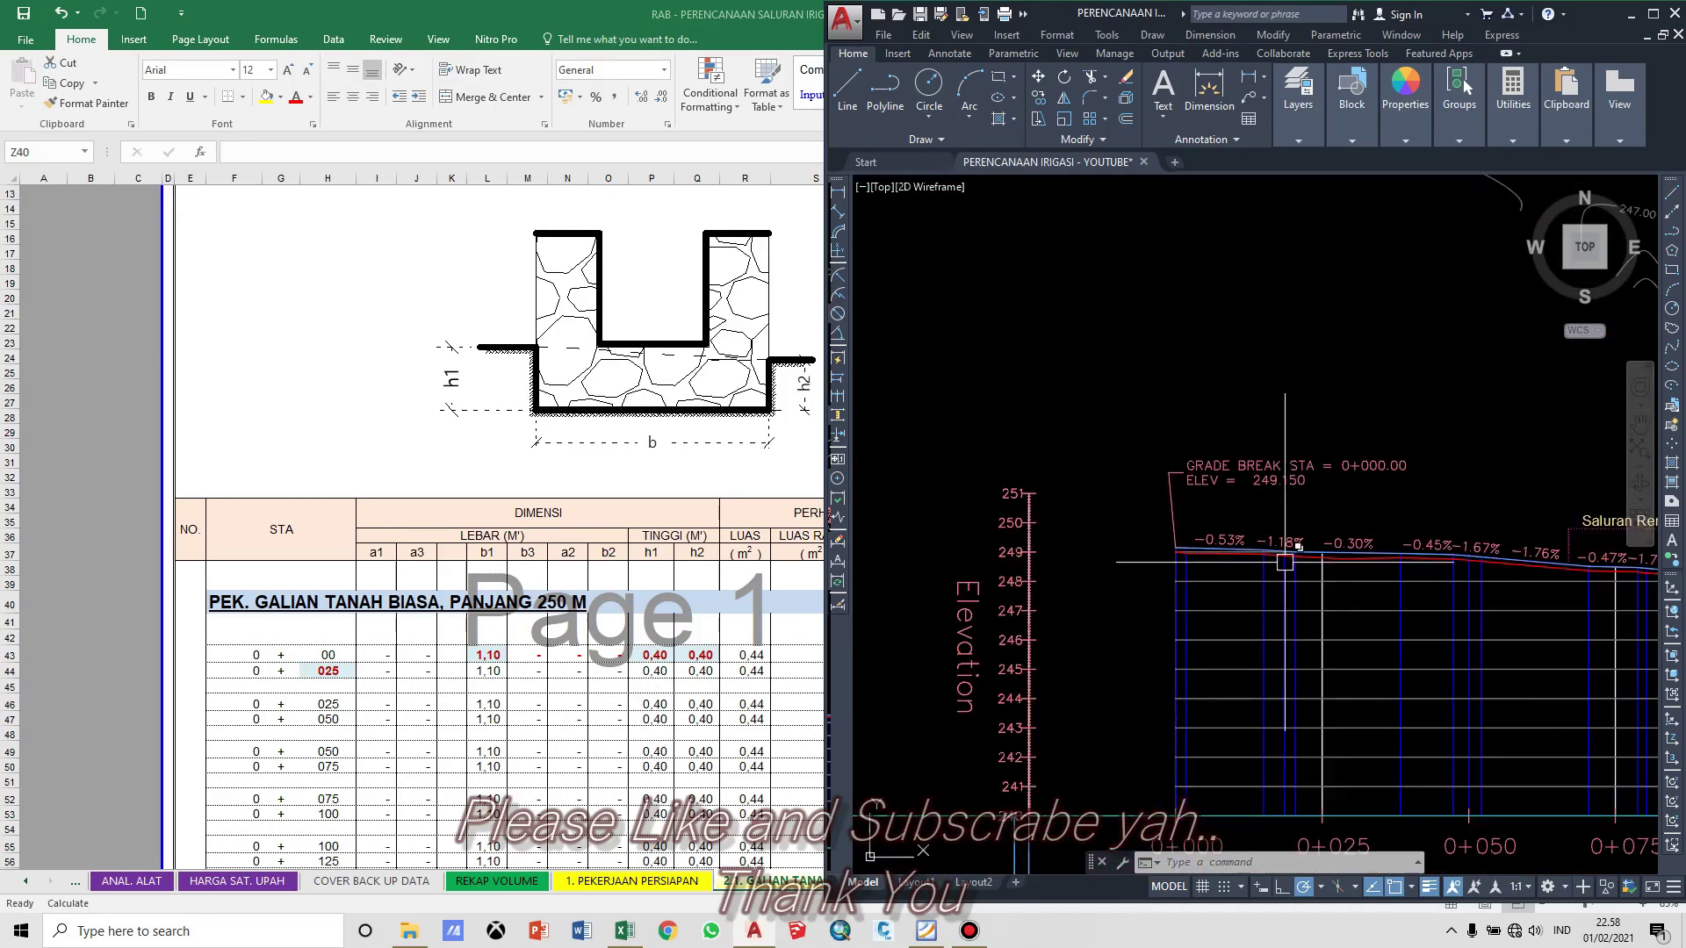
mouse_move(1257, 569)
left_mouse_down()
mouse_move(931, 587)
mouse_move(1133, 589)
left_mouse_up()
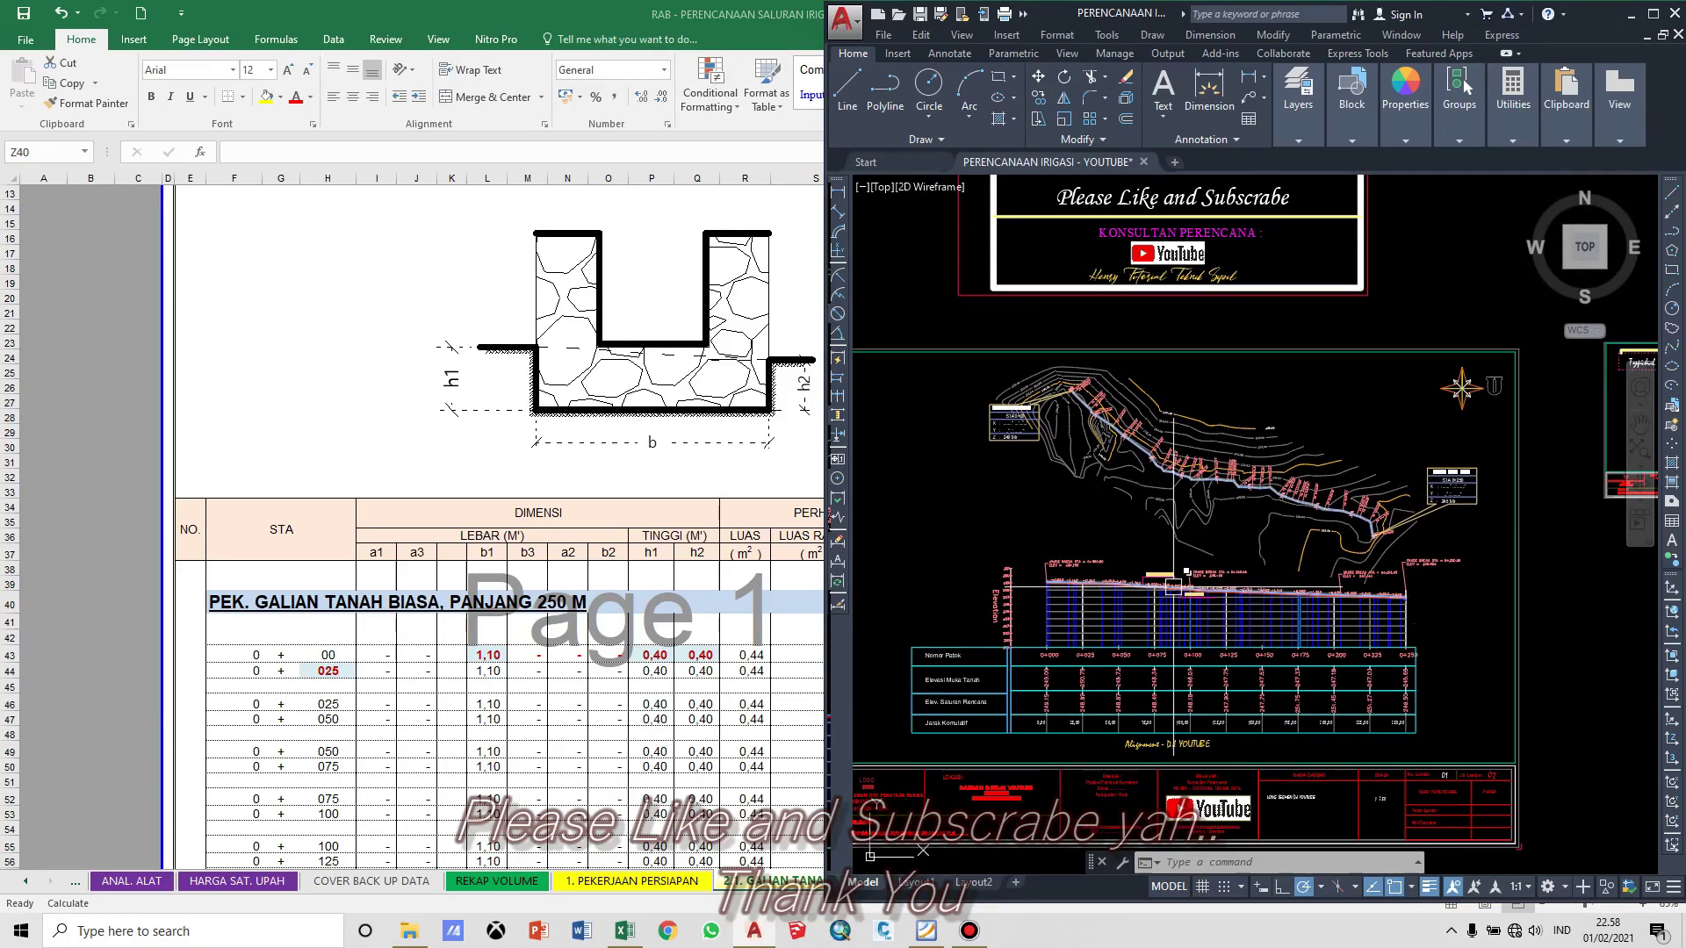
Step: Return to the Excel soil excavation backup sheet and check the final segment's stations in H70 and H71
left_click(260, 432)
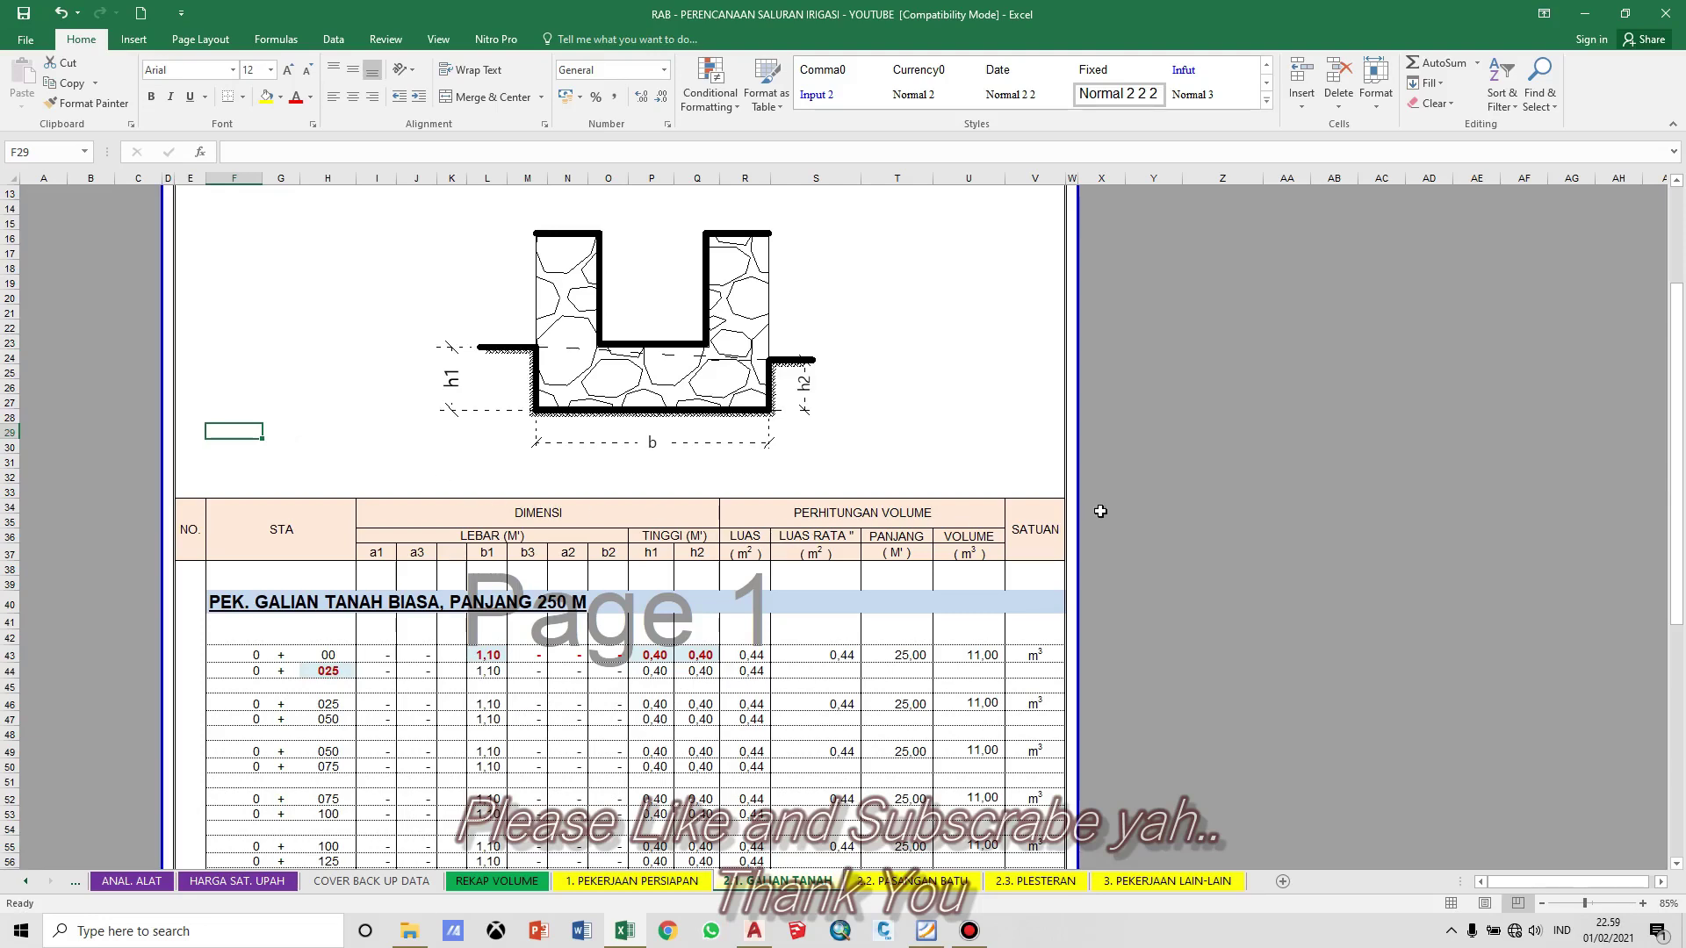
left_click(1199, 460)
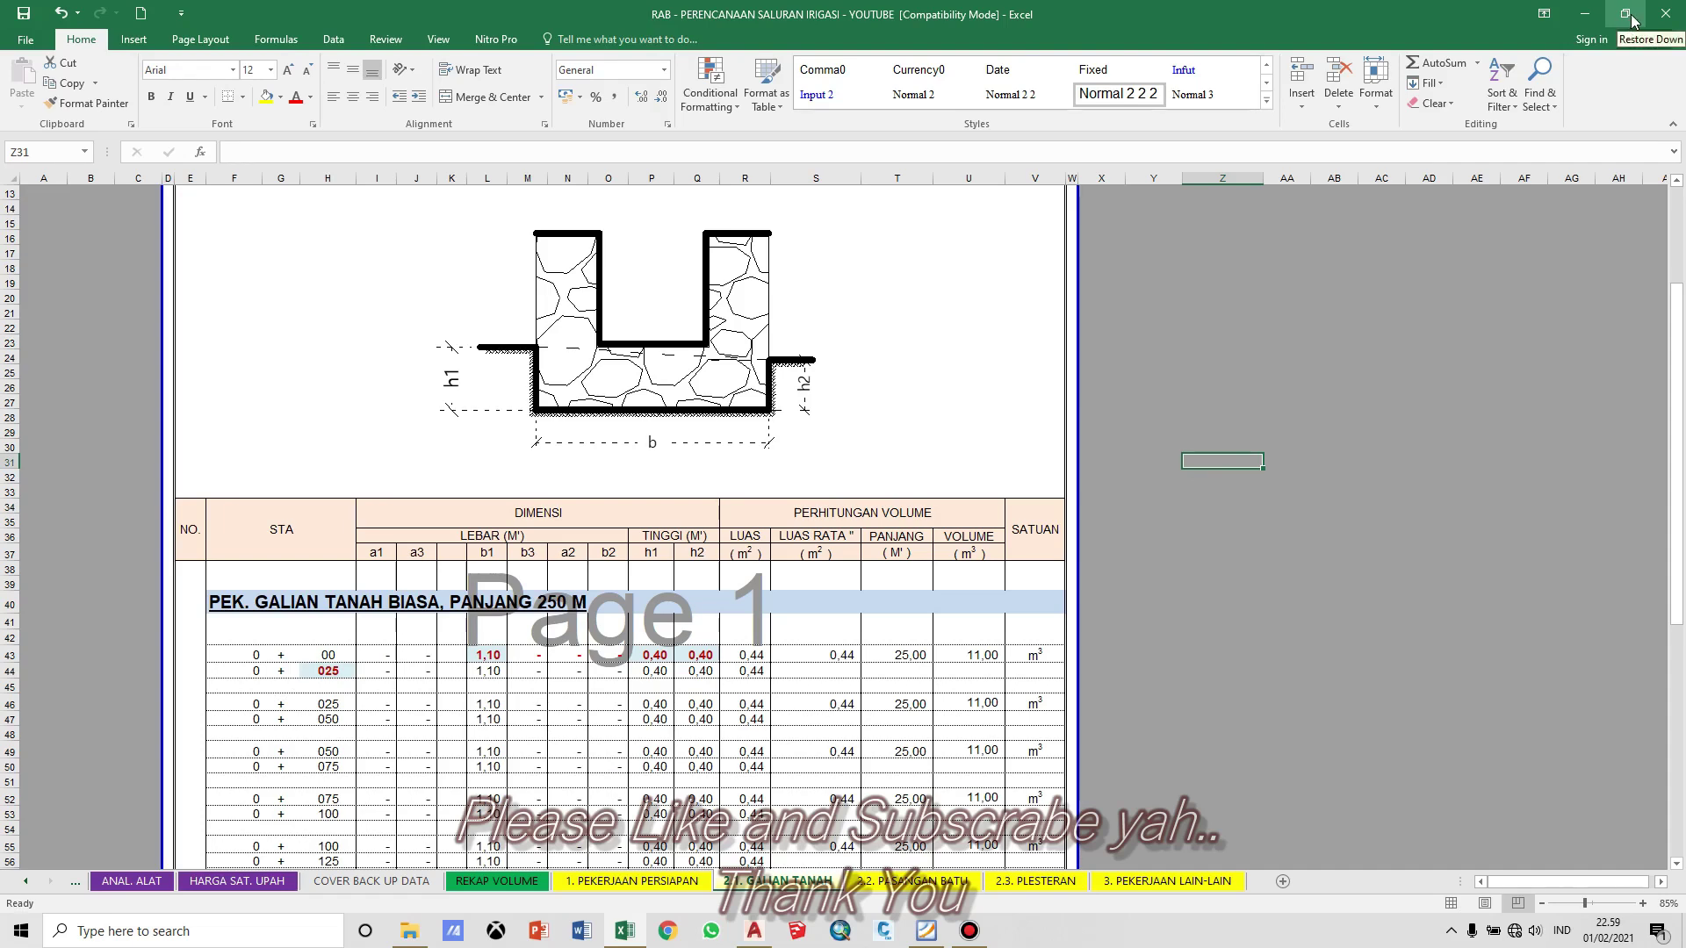
left_click(1385, 511)
left_click_drag(1678, 351, 1684, 544)
scroll(1547, 531, "up", 1)
left_click(1556, 531)
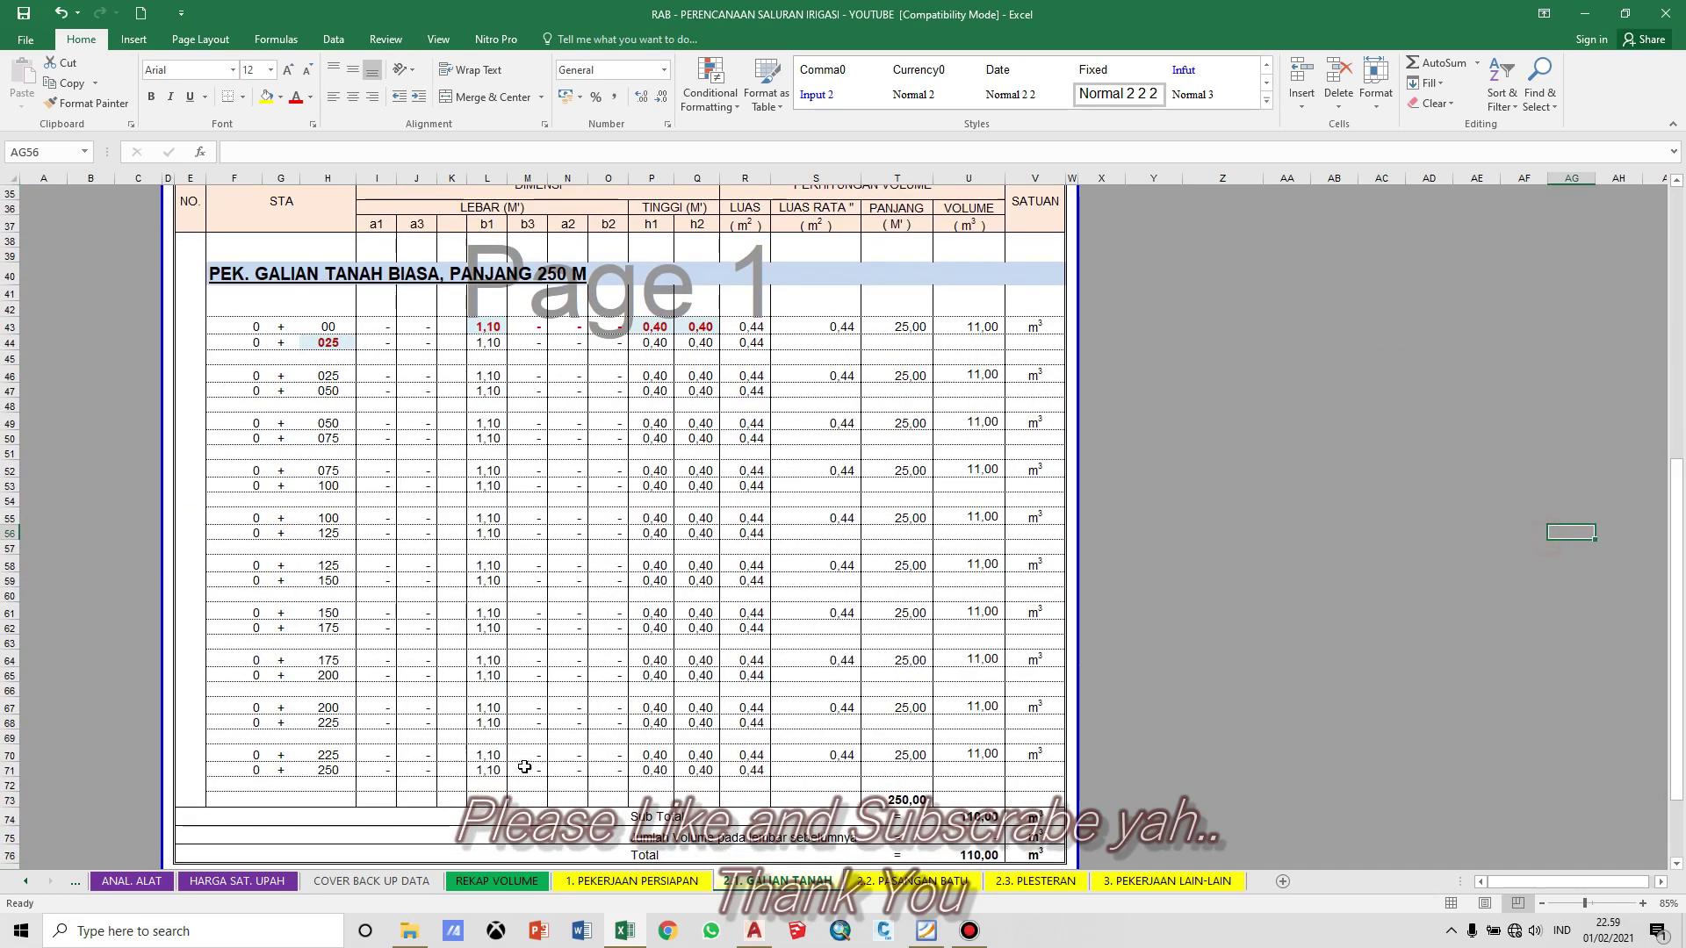
left_click(343, 773)
left_click(338, 755)
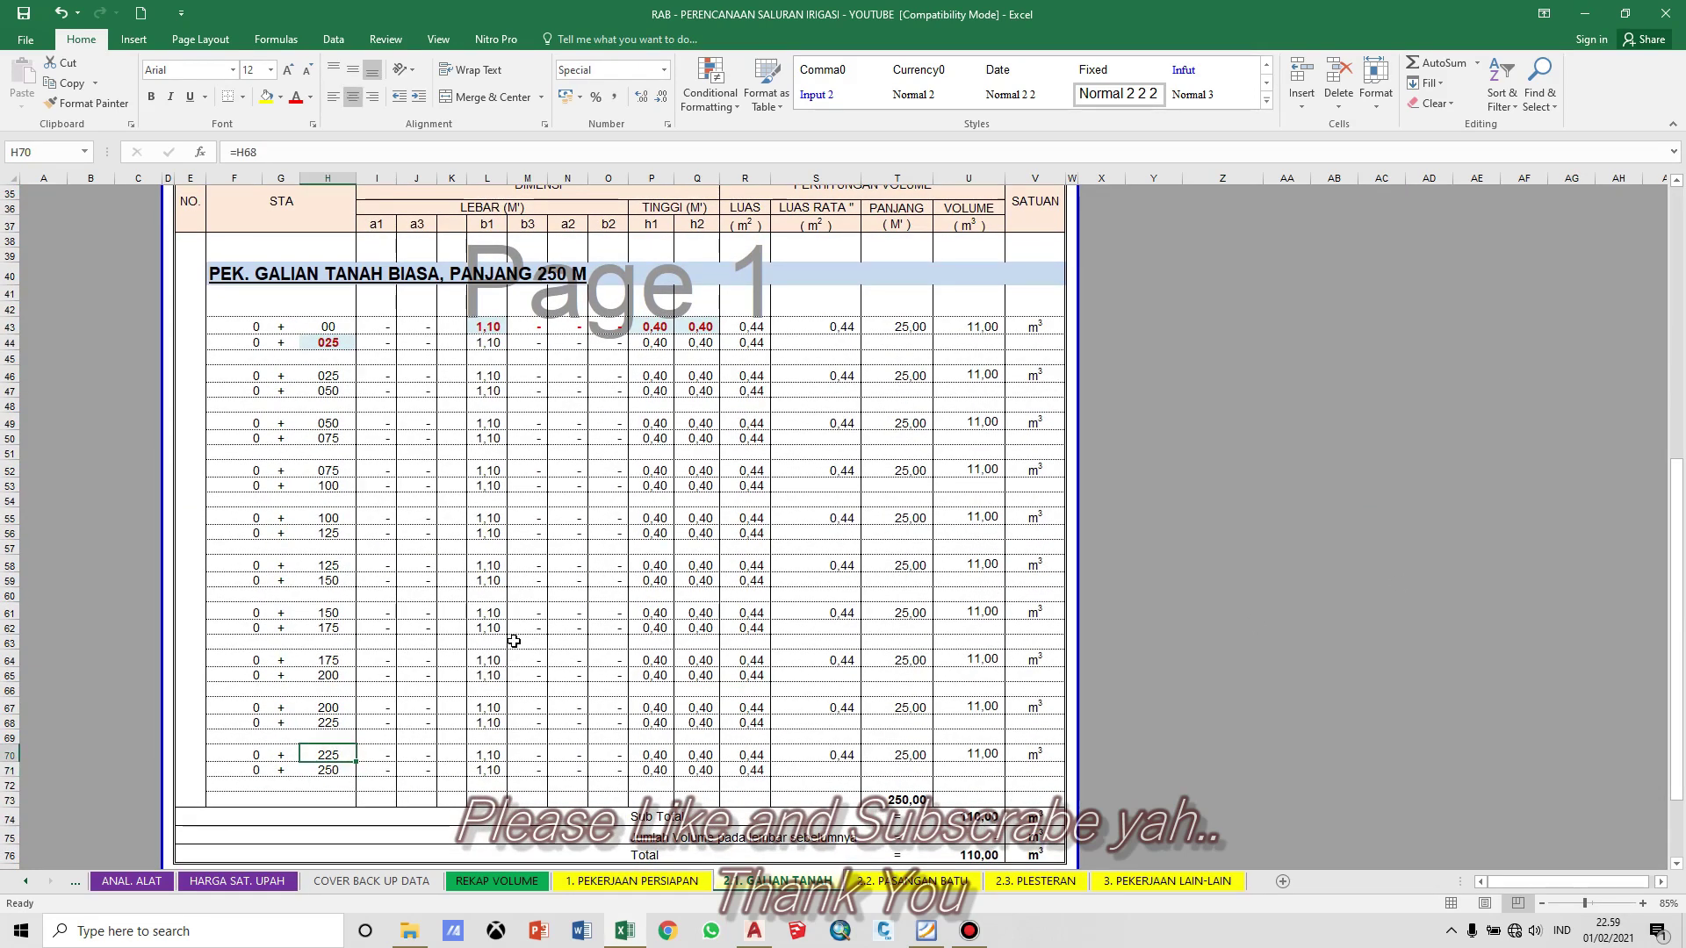
Step: Review the final segment's average area, length and volume in row 70 and the total length formula in T73
left_click(845, 755)
left_click(913, 756)
left_click(973, 755)
left_click(911, 800)
double_click(912, 800)
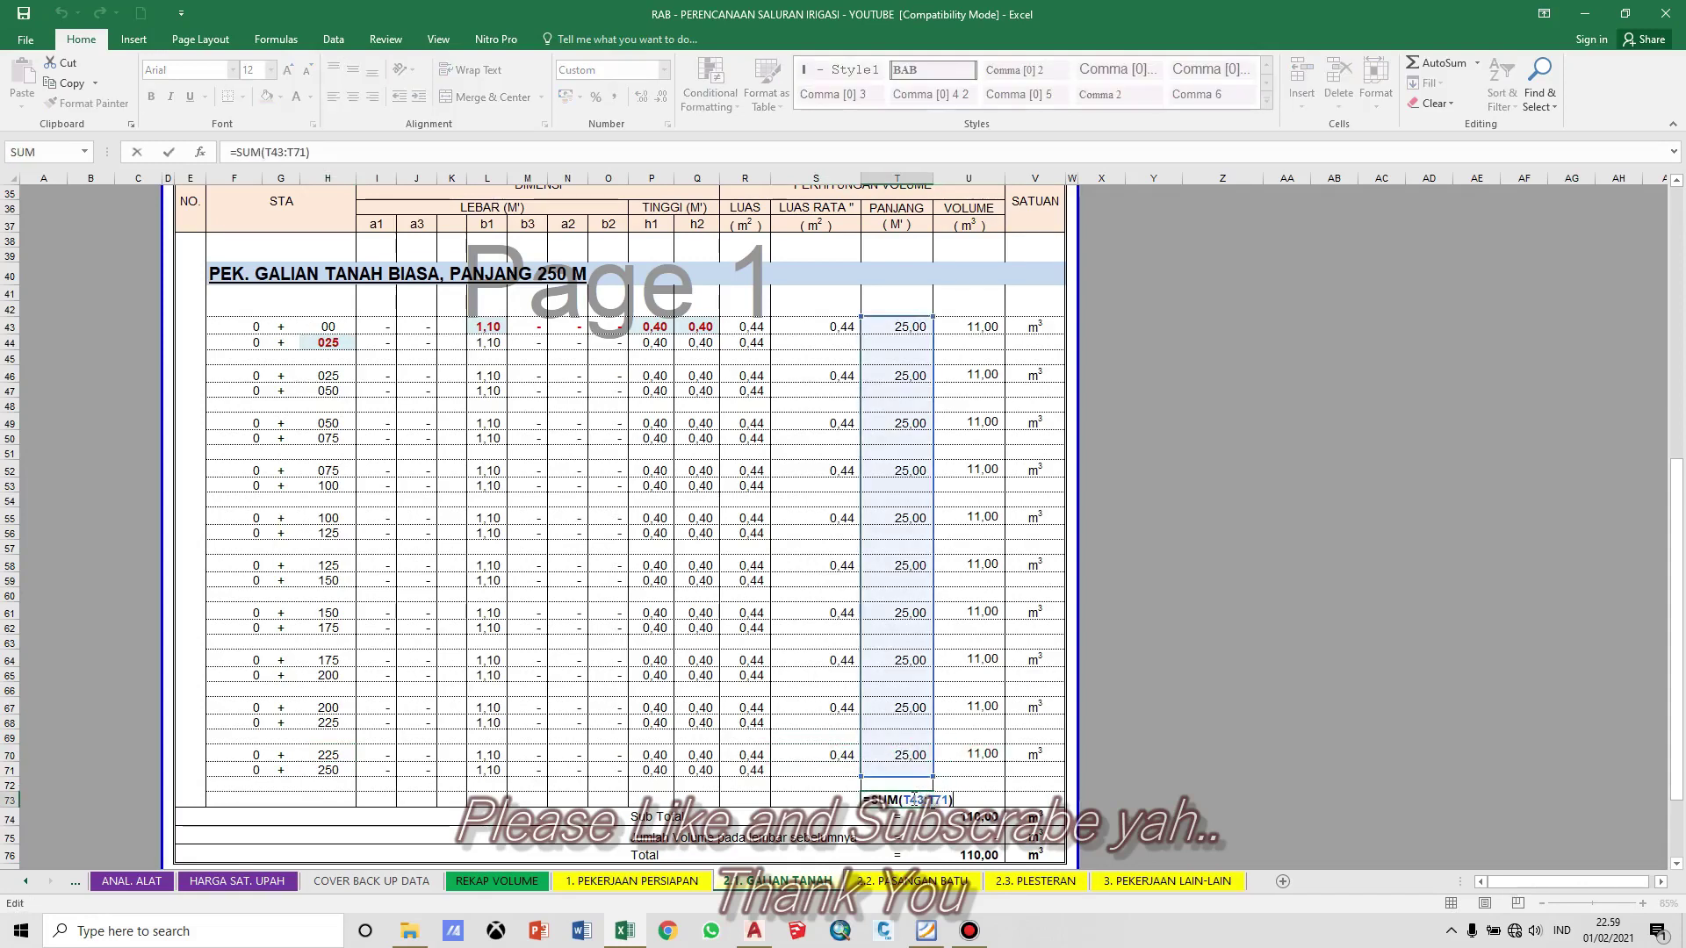
key("Escape")
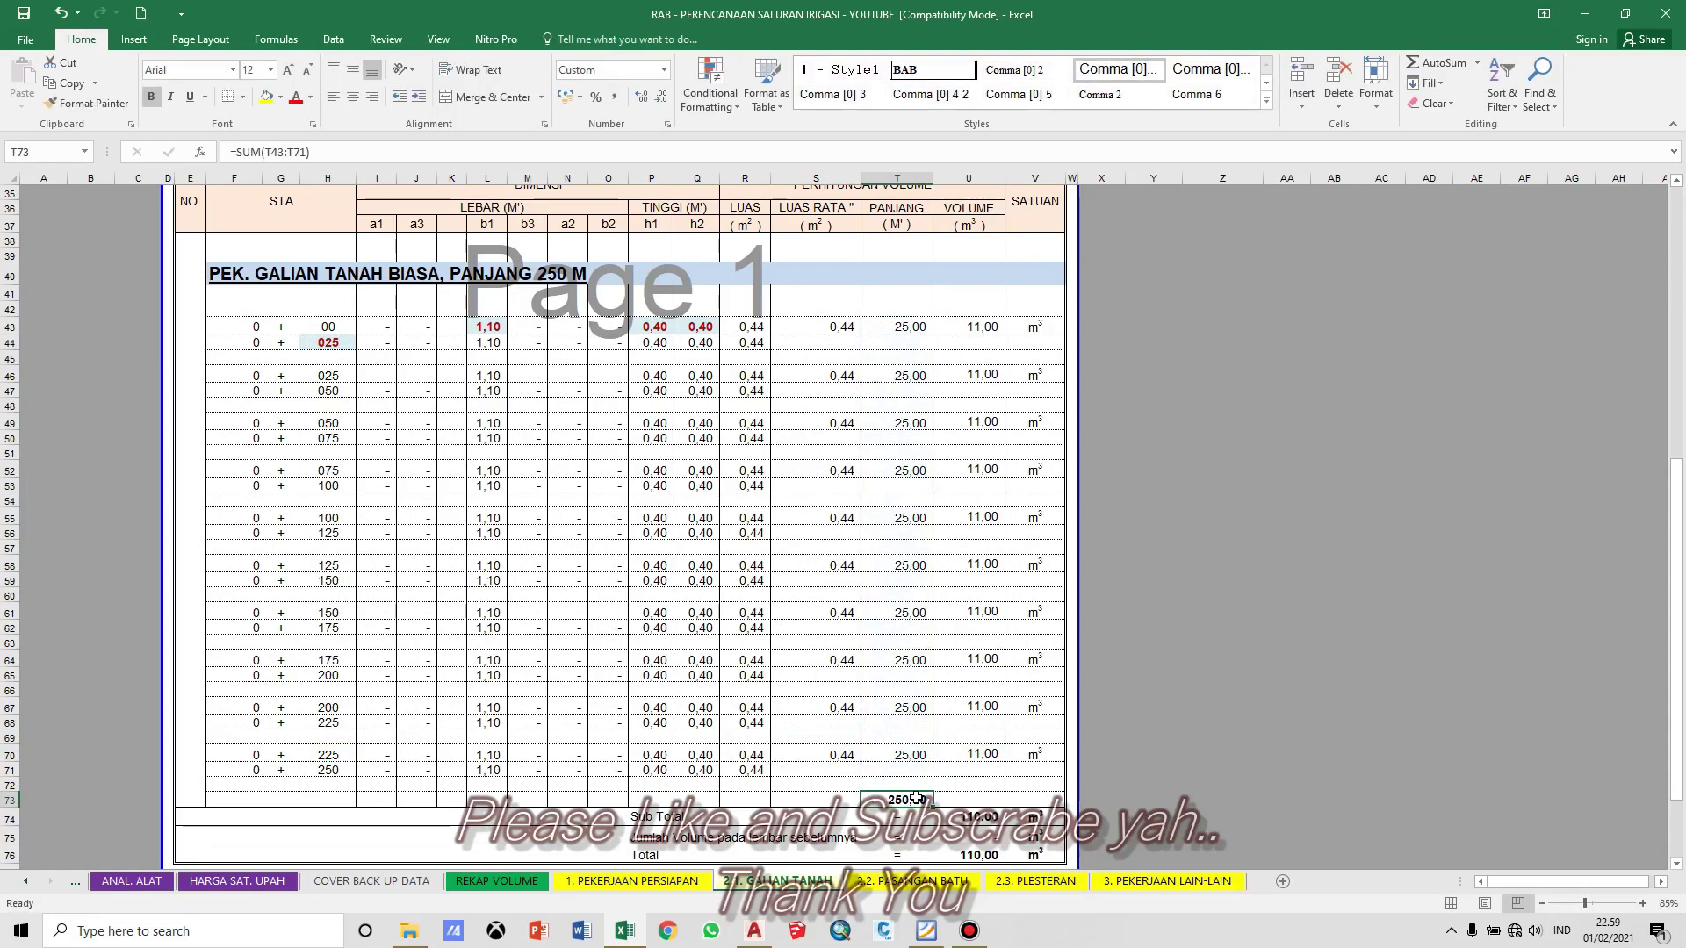
Step: Review the excavation volume subtotal formula in U74
left_click(978, 825)
double_click(977, 826)
key("Escape")
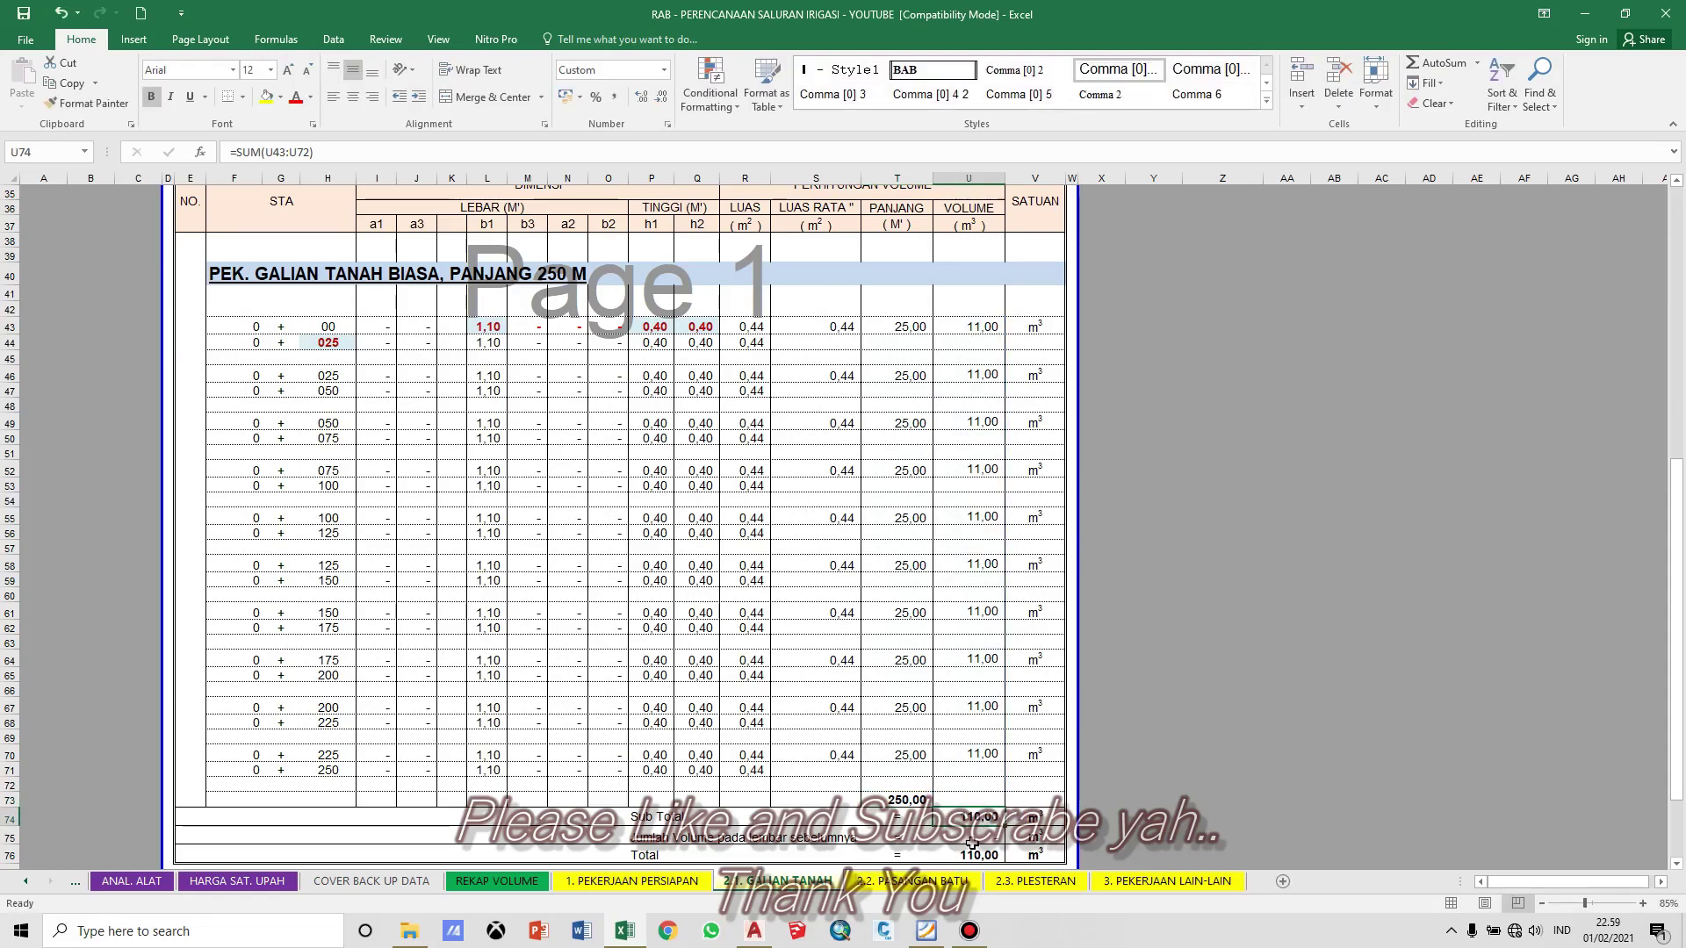
left_click(1218, 815)
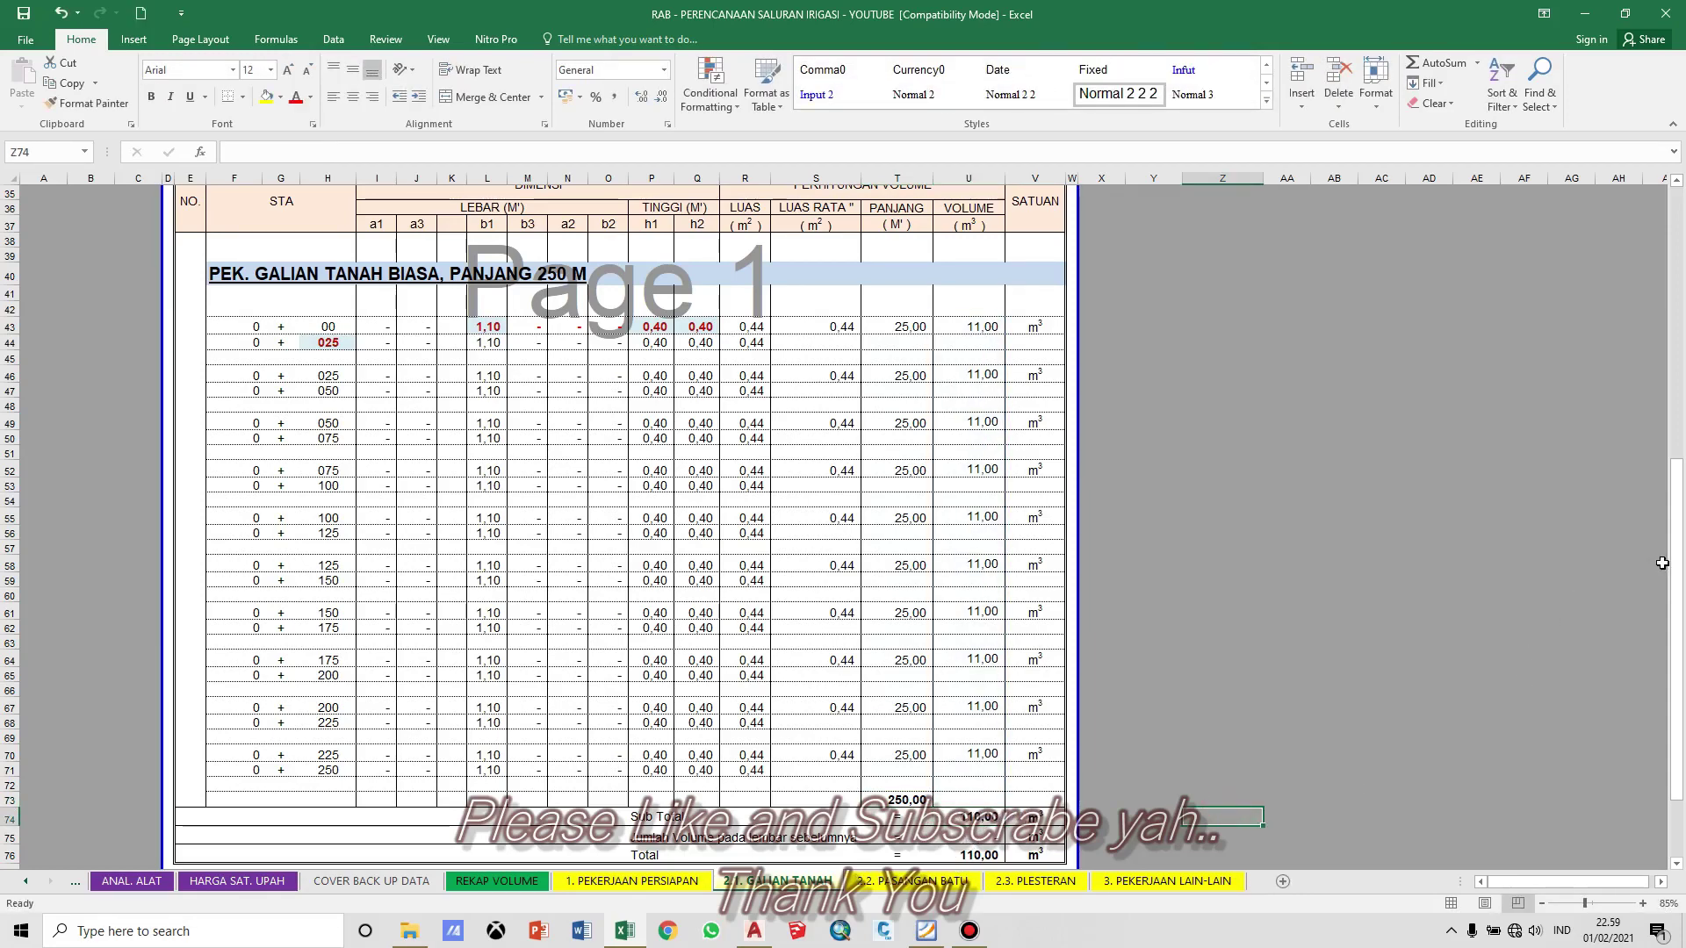
scroll(1663, 563, "down", 2)
left_click(1571, 692)
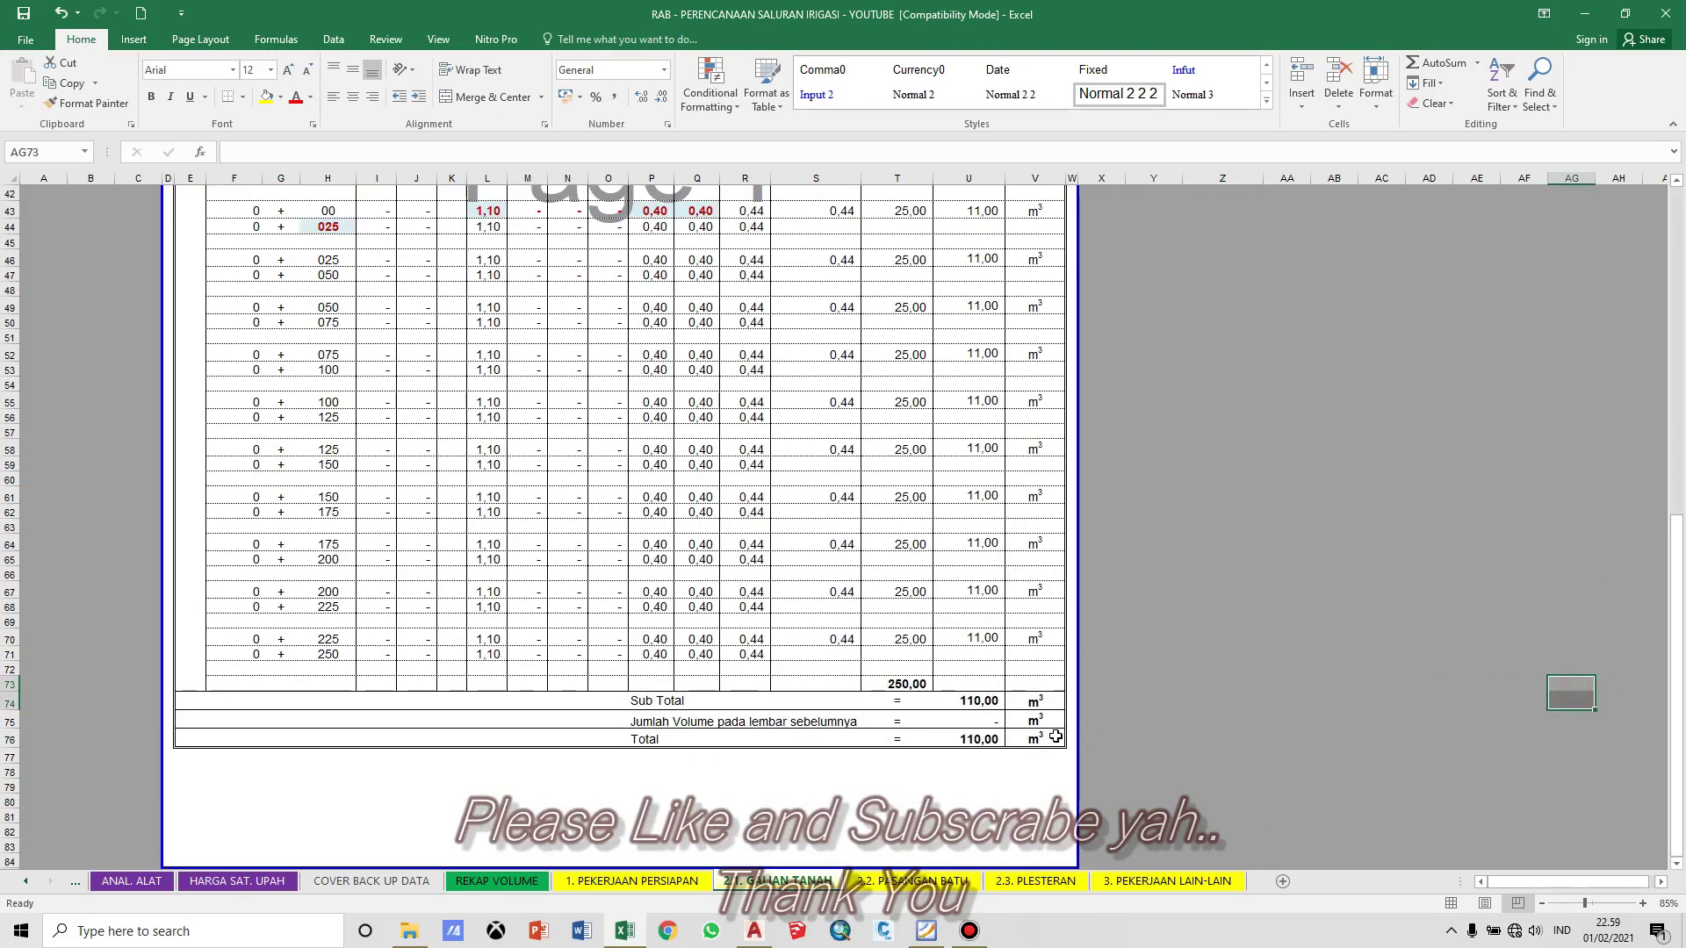
Step: Examine the total volume formula in U76 that adds the subtotal and the previous sheet's volume
double_click(993, 739)
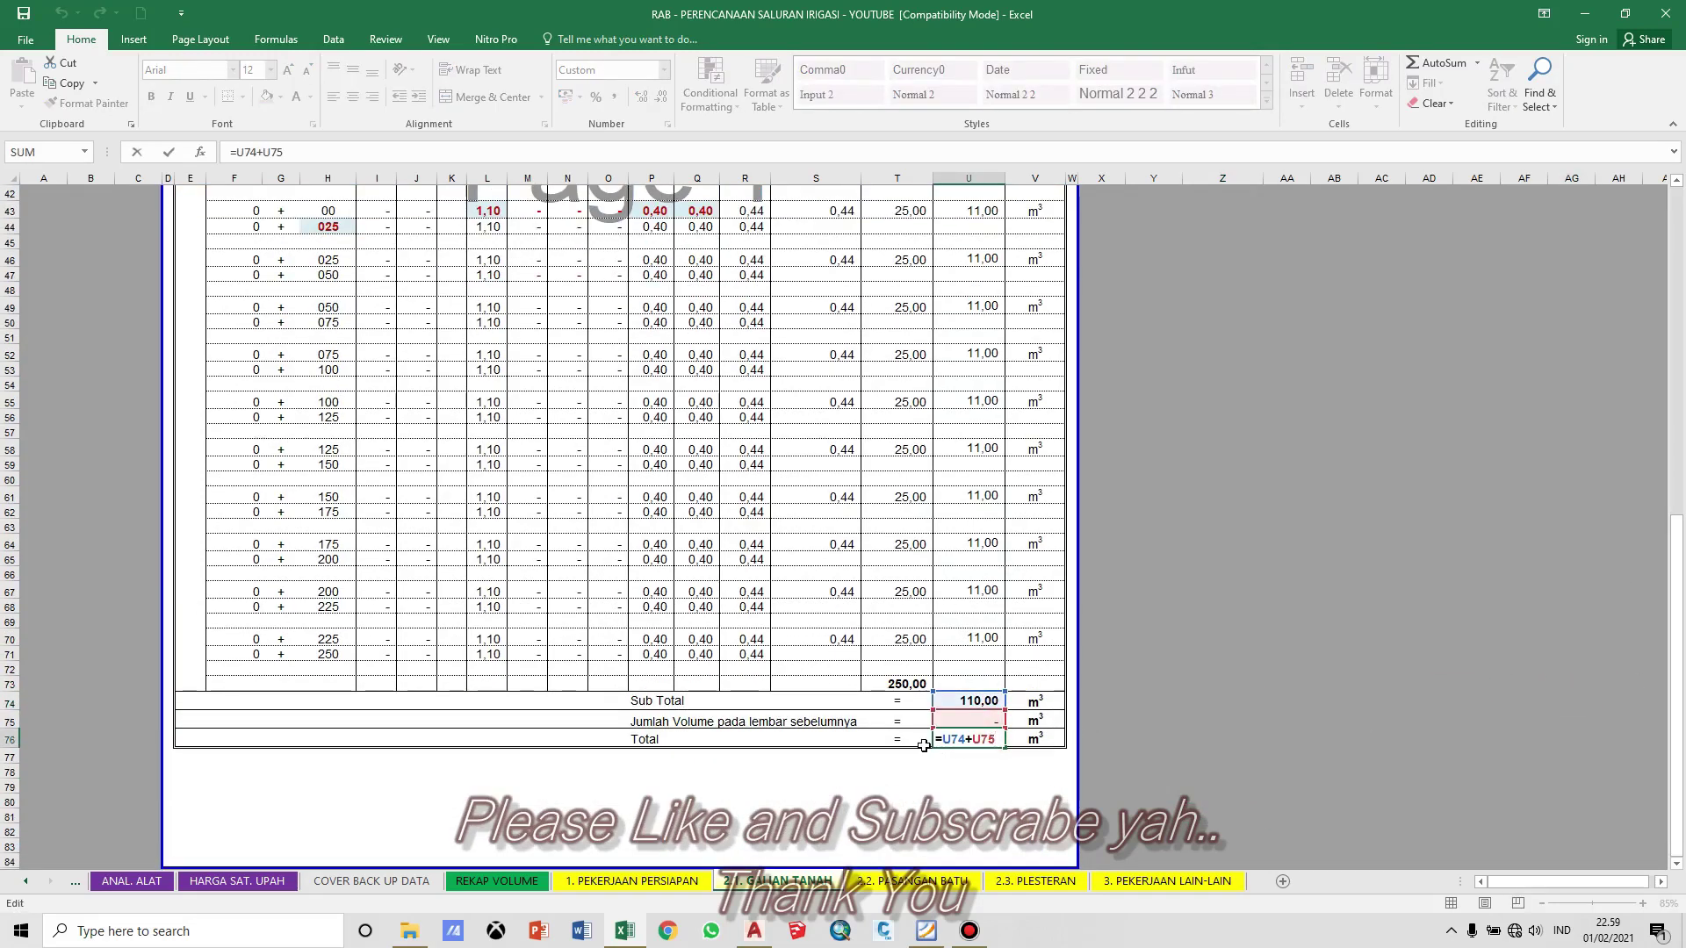
key("Escape")
key("F2")
key("Escape")
left_click(1355, 703)
left_click(1434, 634)
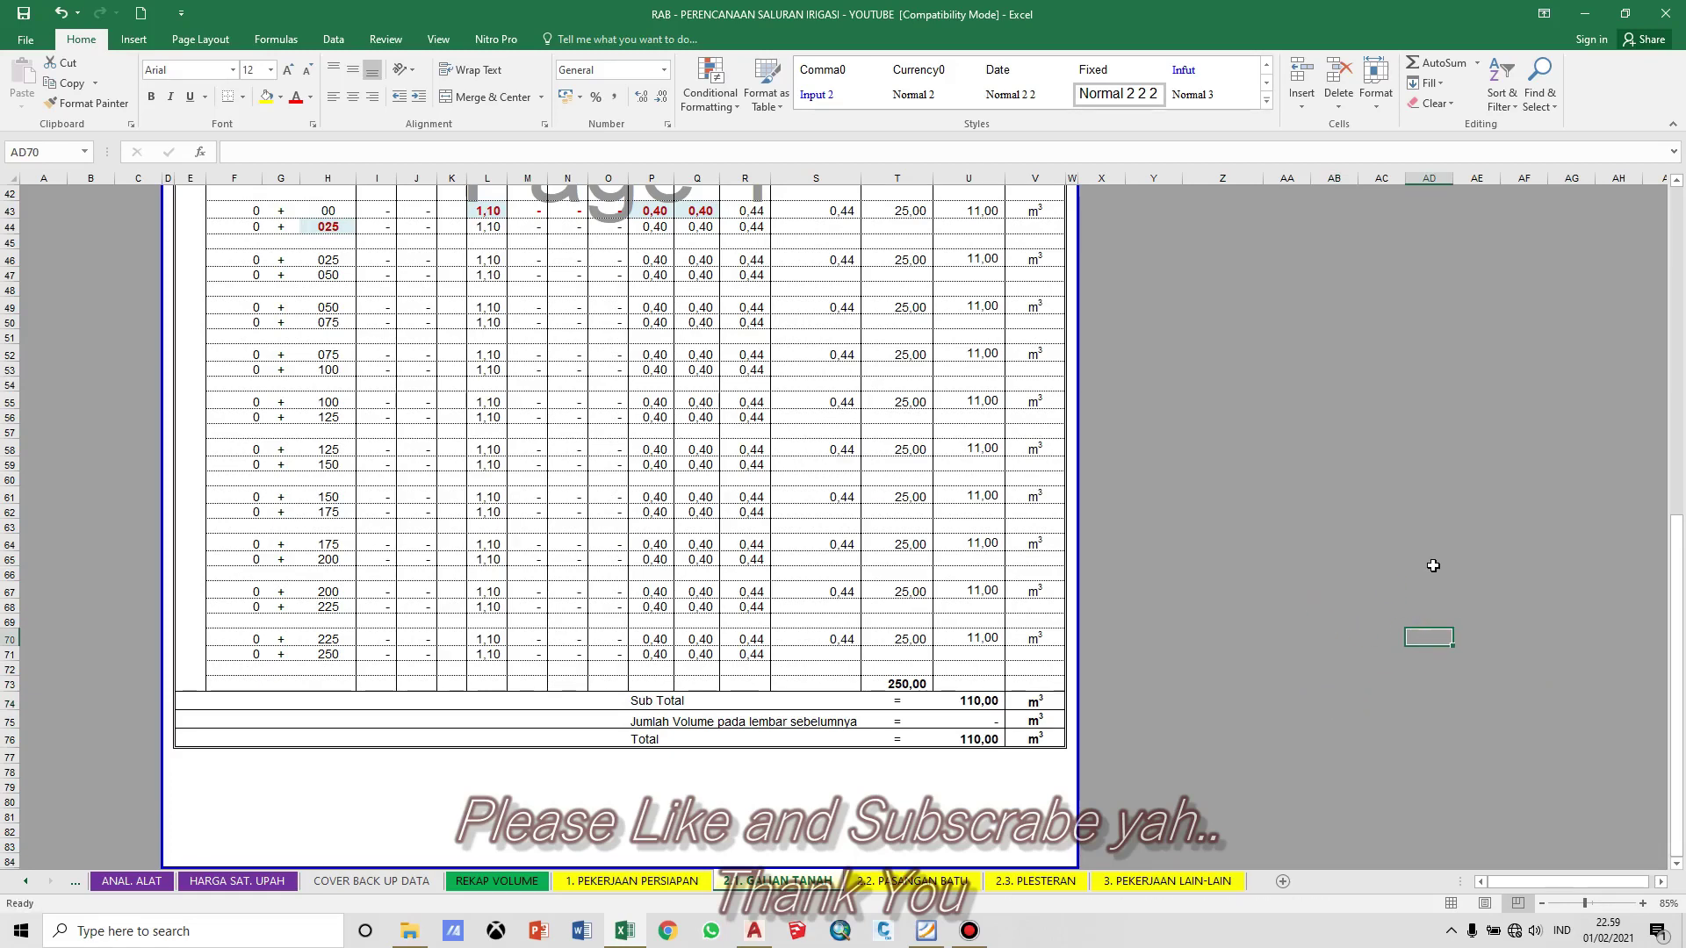
left_click(1326, 511)
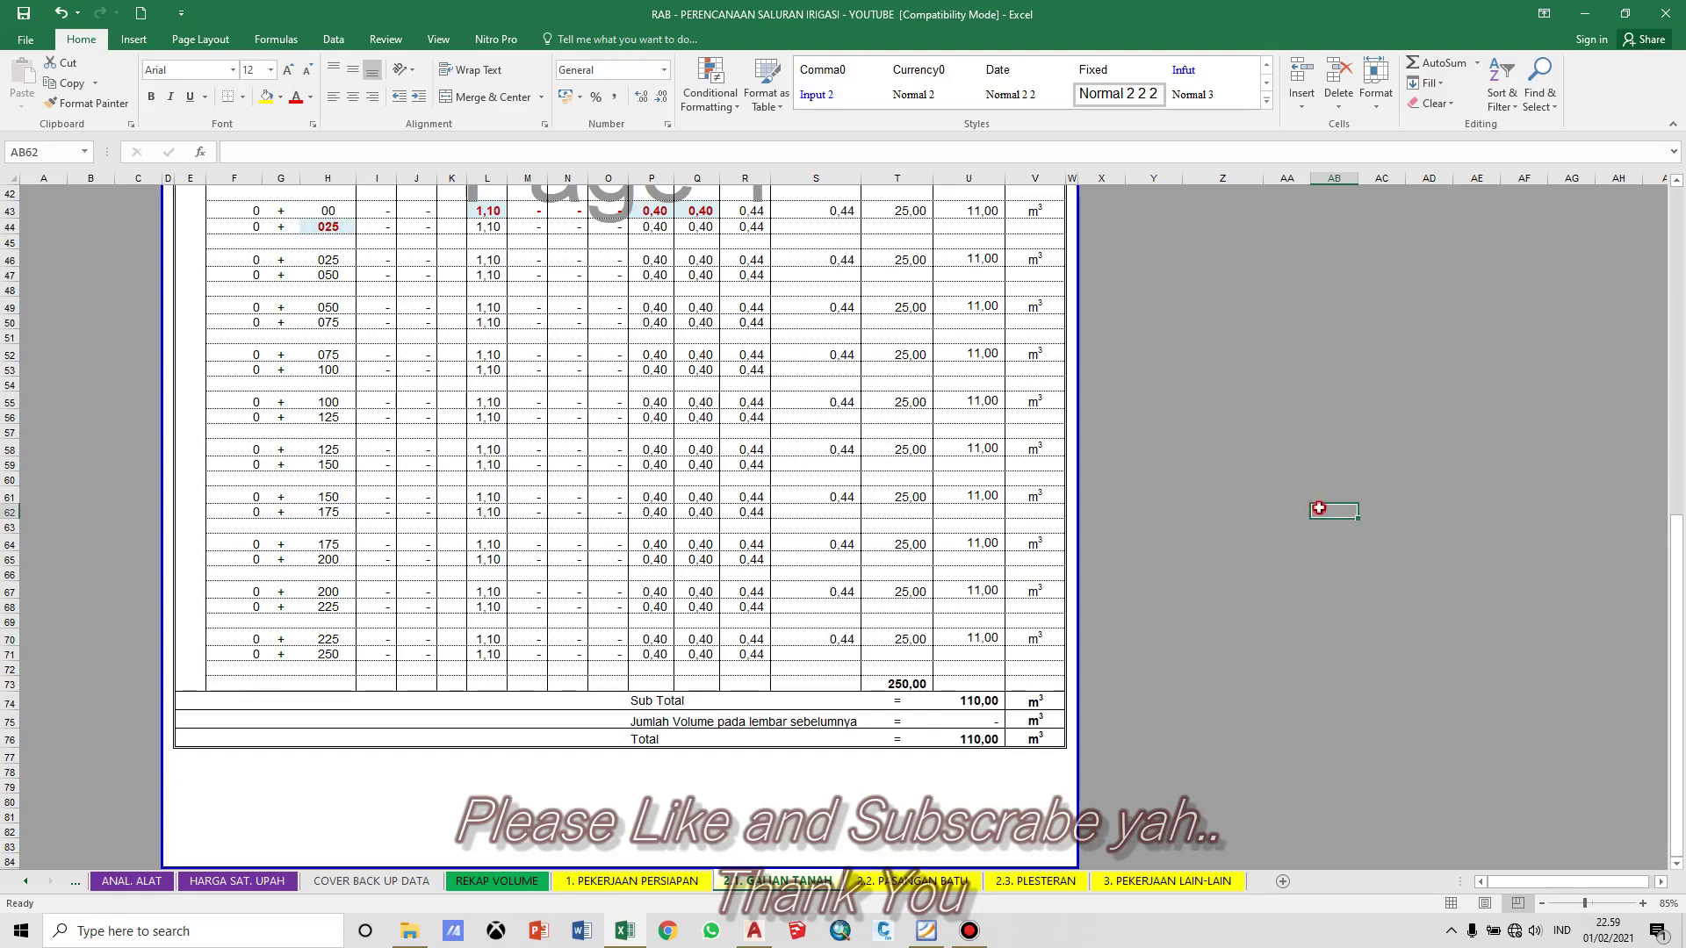
Step: Inspect the previous sheet's volume entry in U75 and compare it with the total in U76
mouse_move(1682, 583)
left_mouse_down()
mouse_move(1683, 425)
mouse_move(1682, 611)
left_mouse_up()
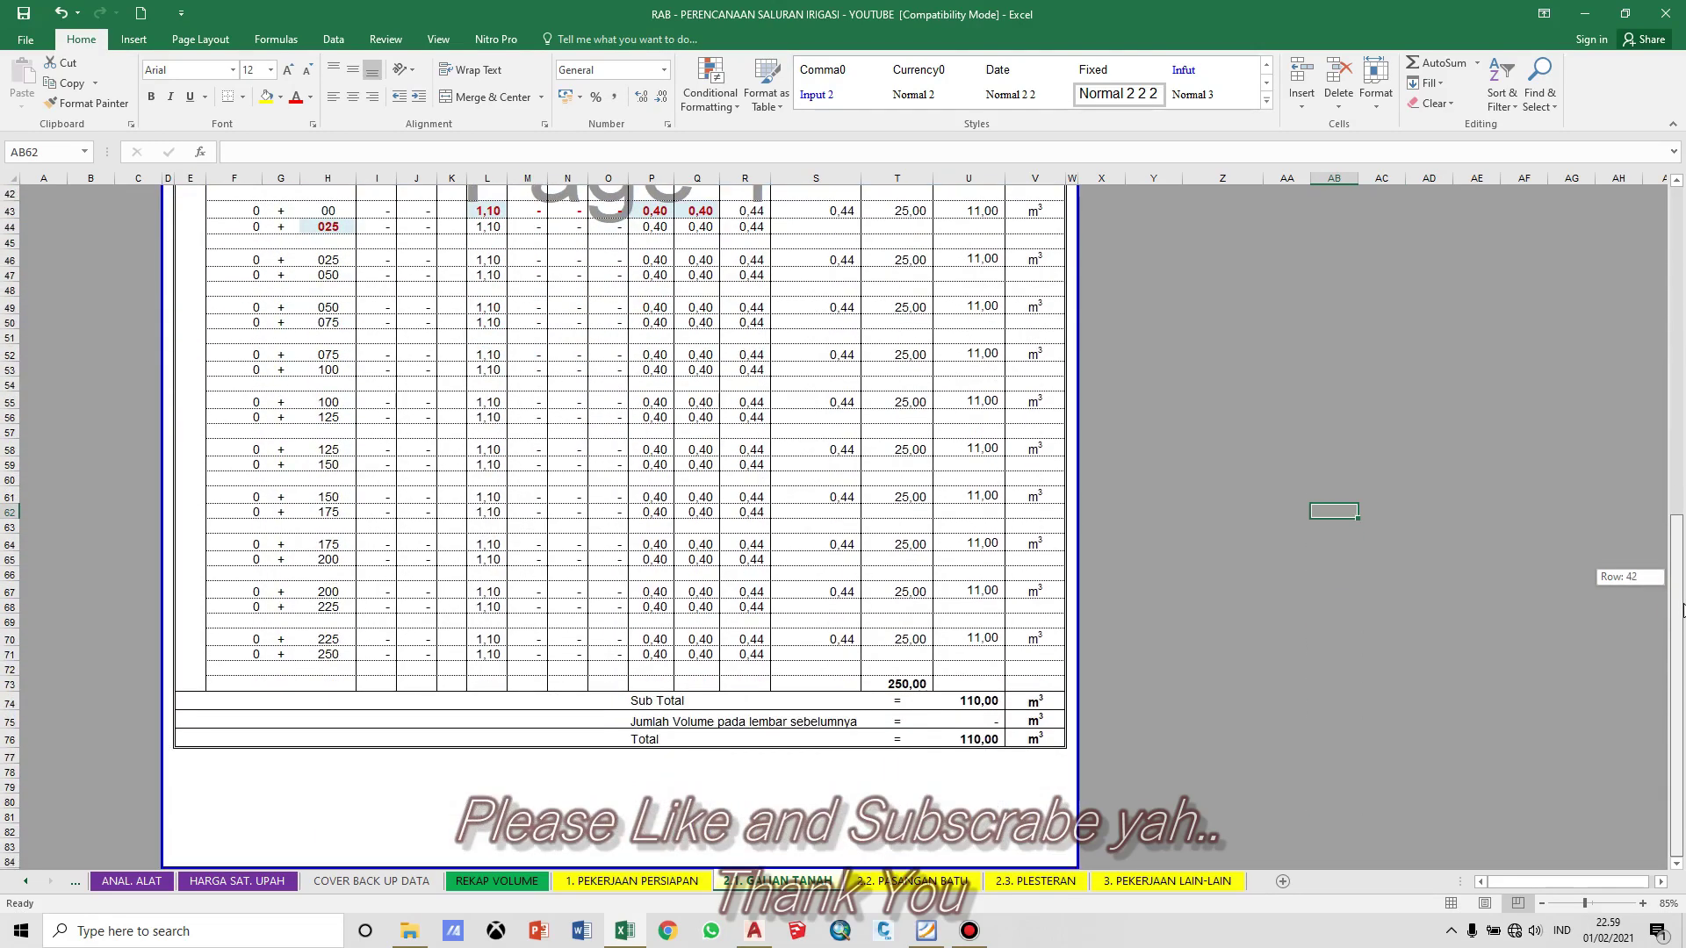
left_click(984, 718)
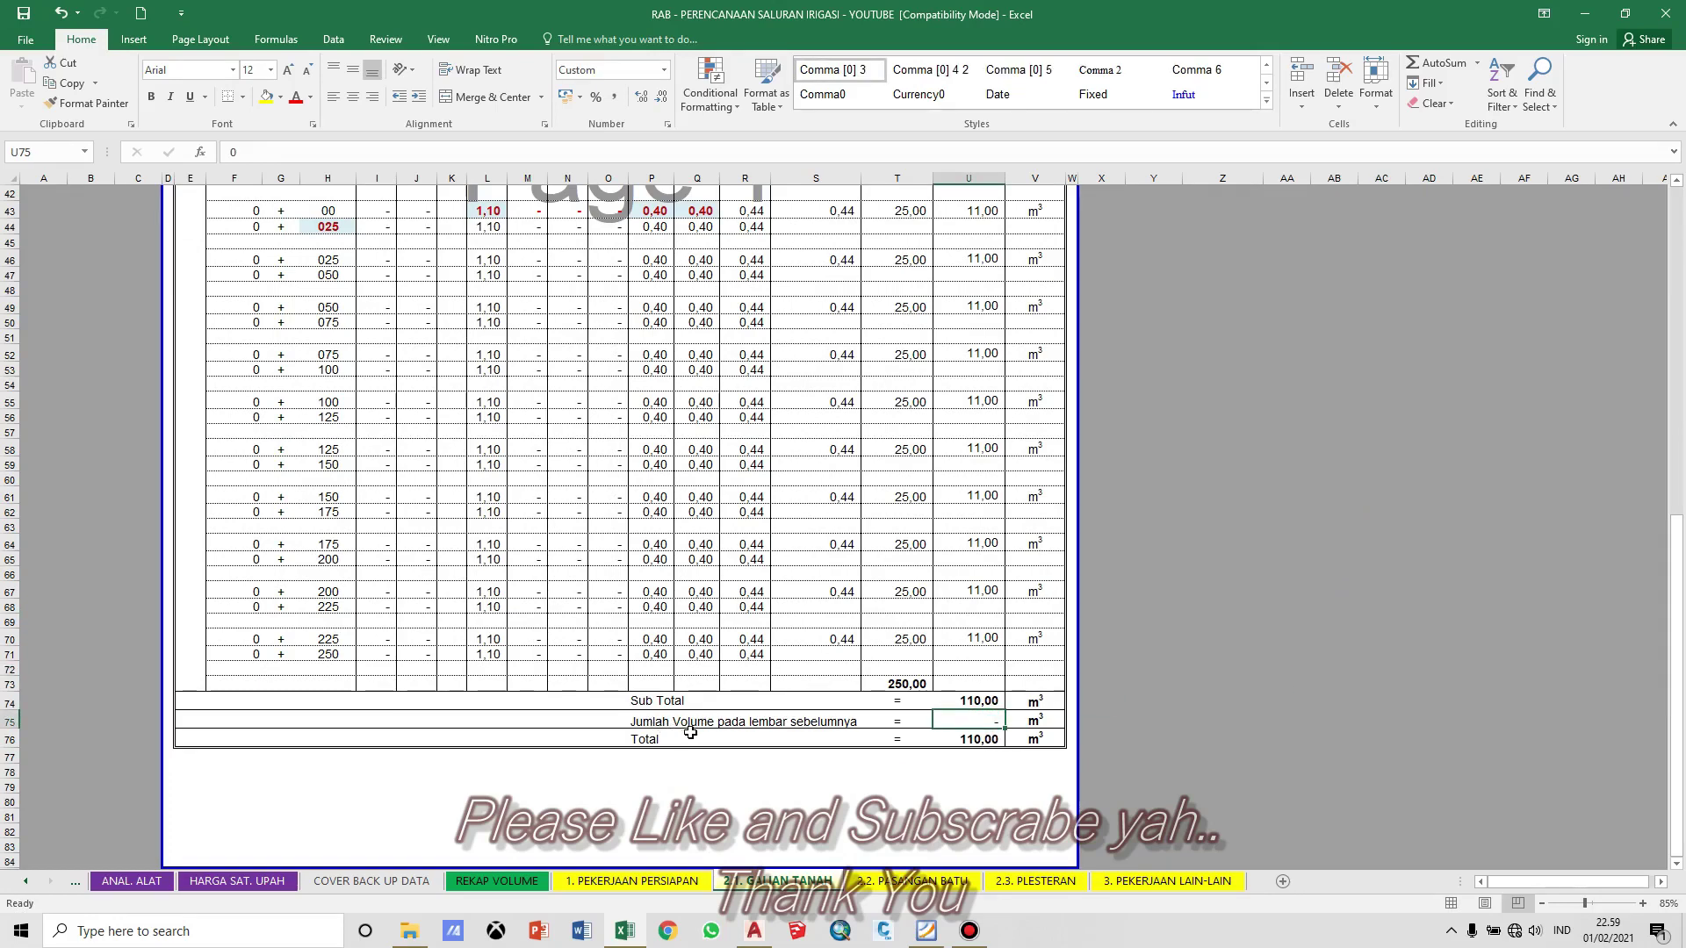
left_click(981, 739)
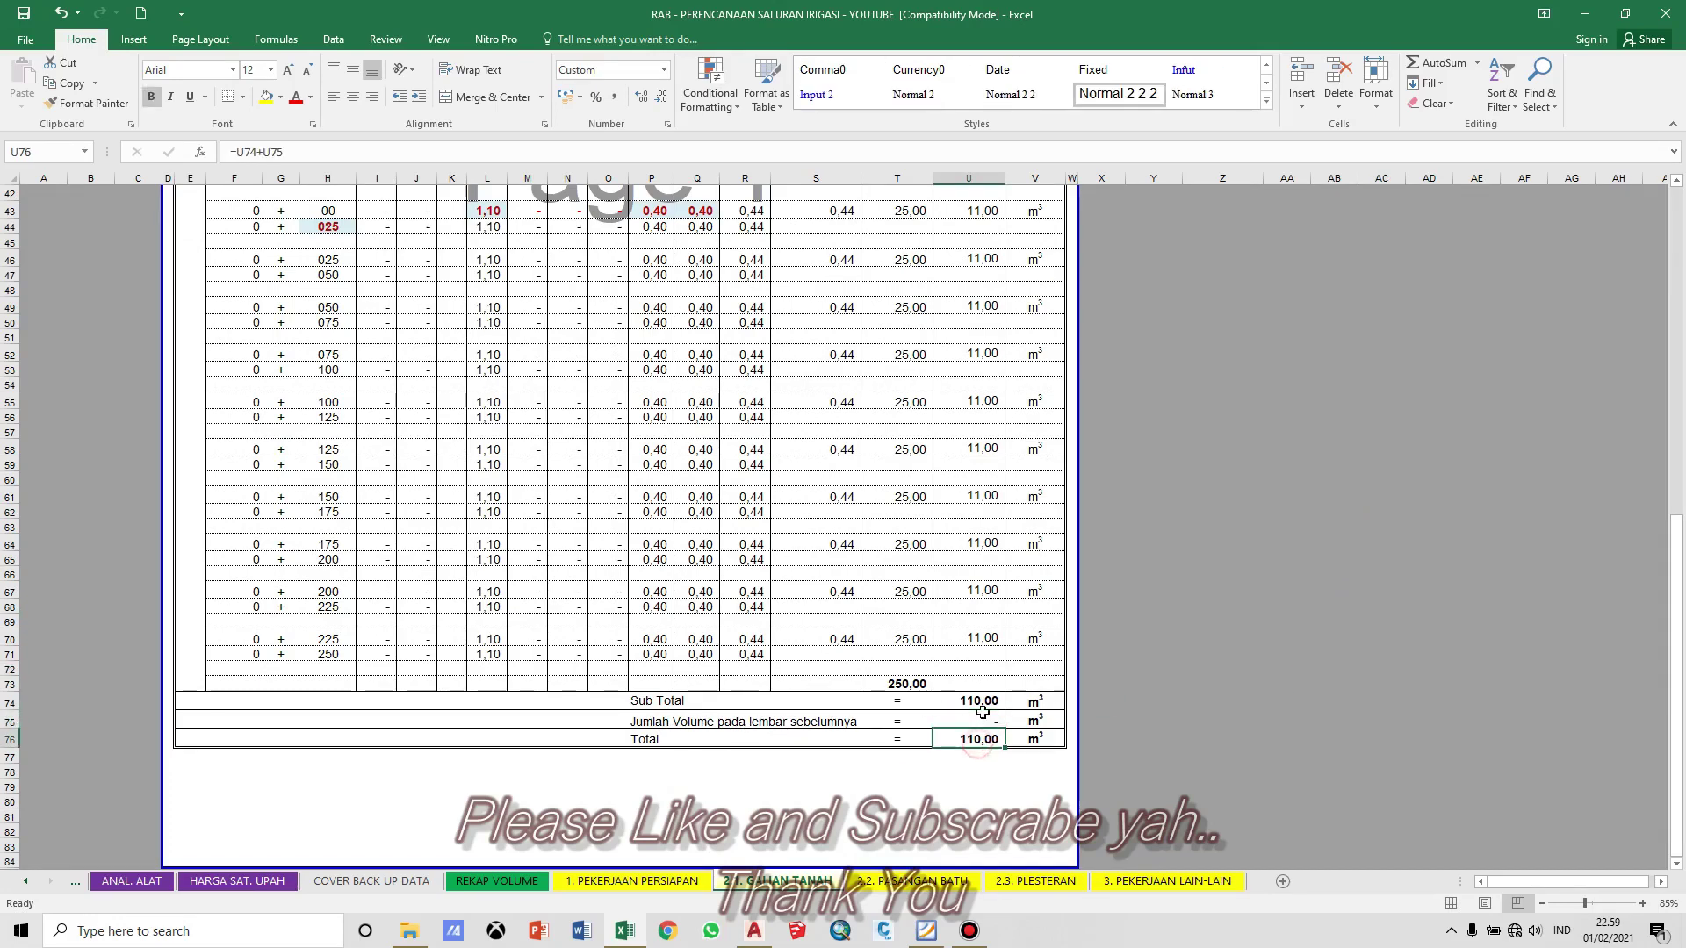
left_click(980, 721)
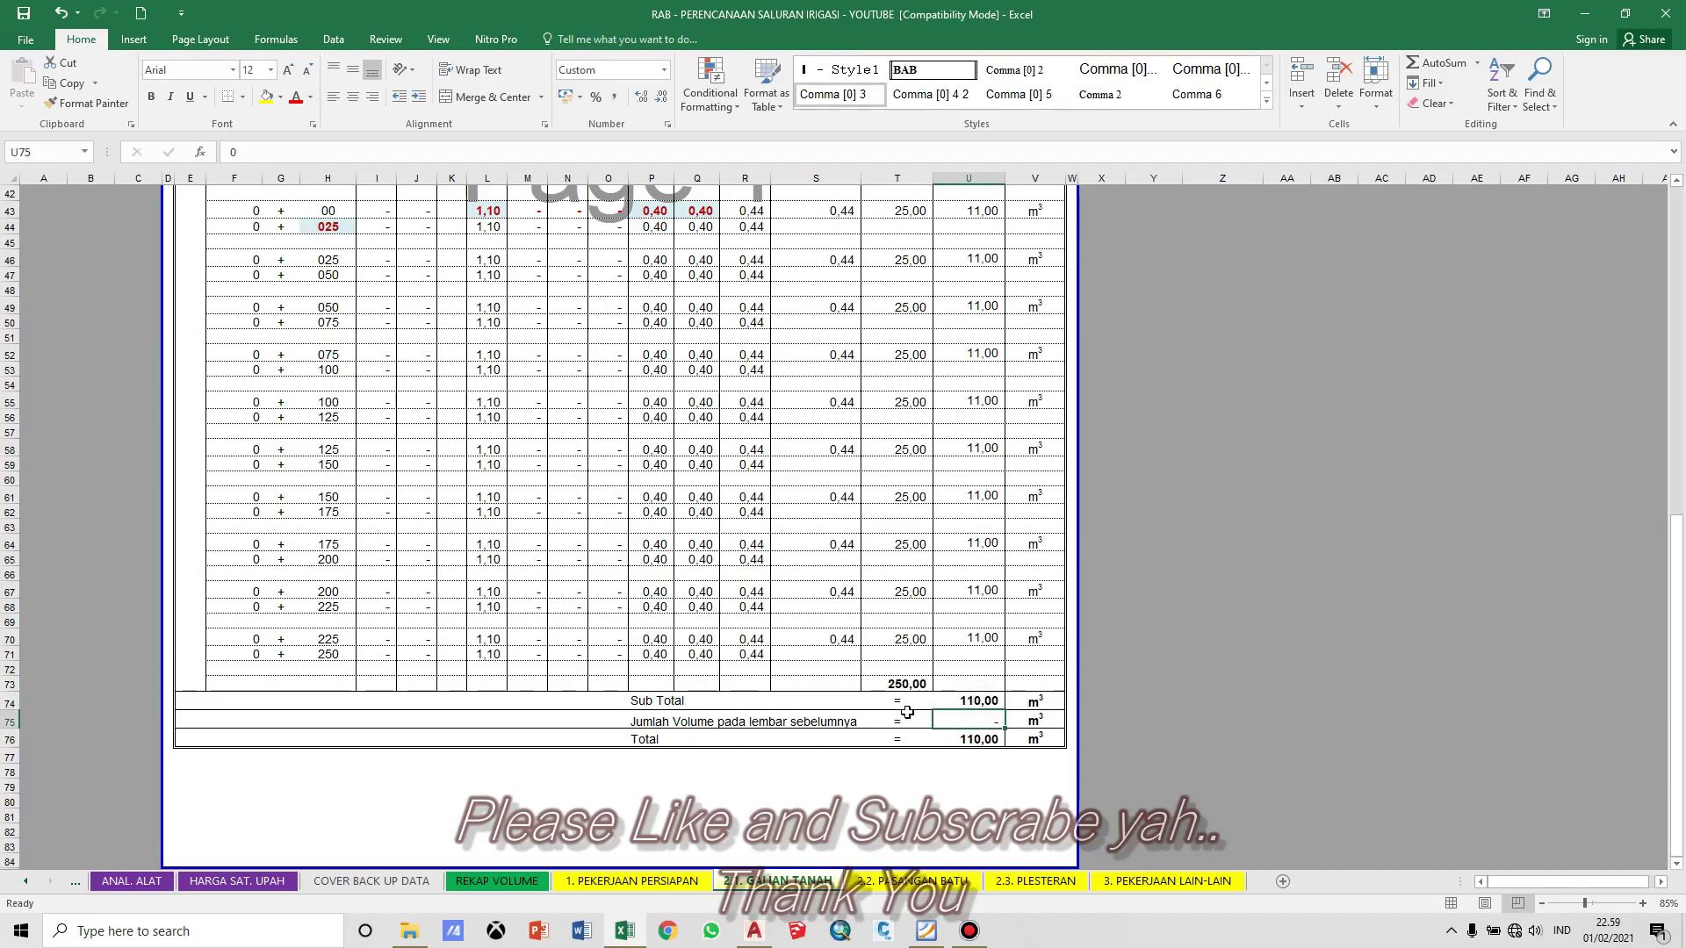
double_click(959, 718)
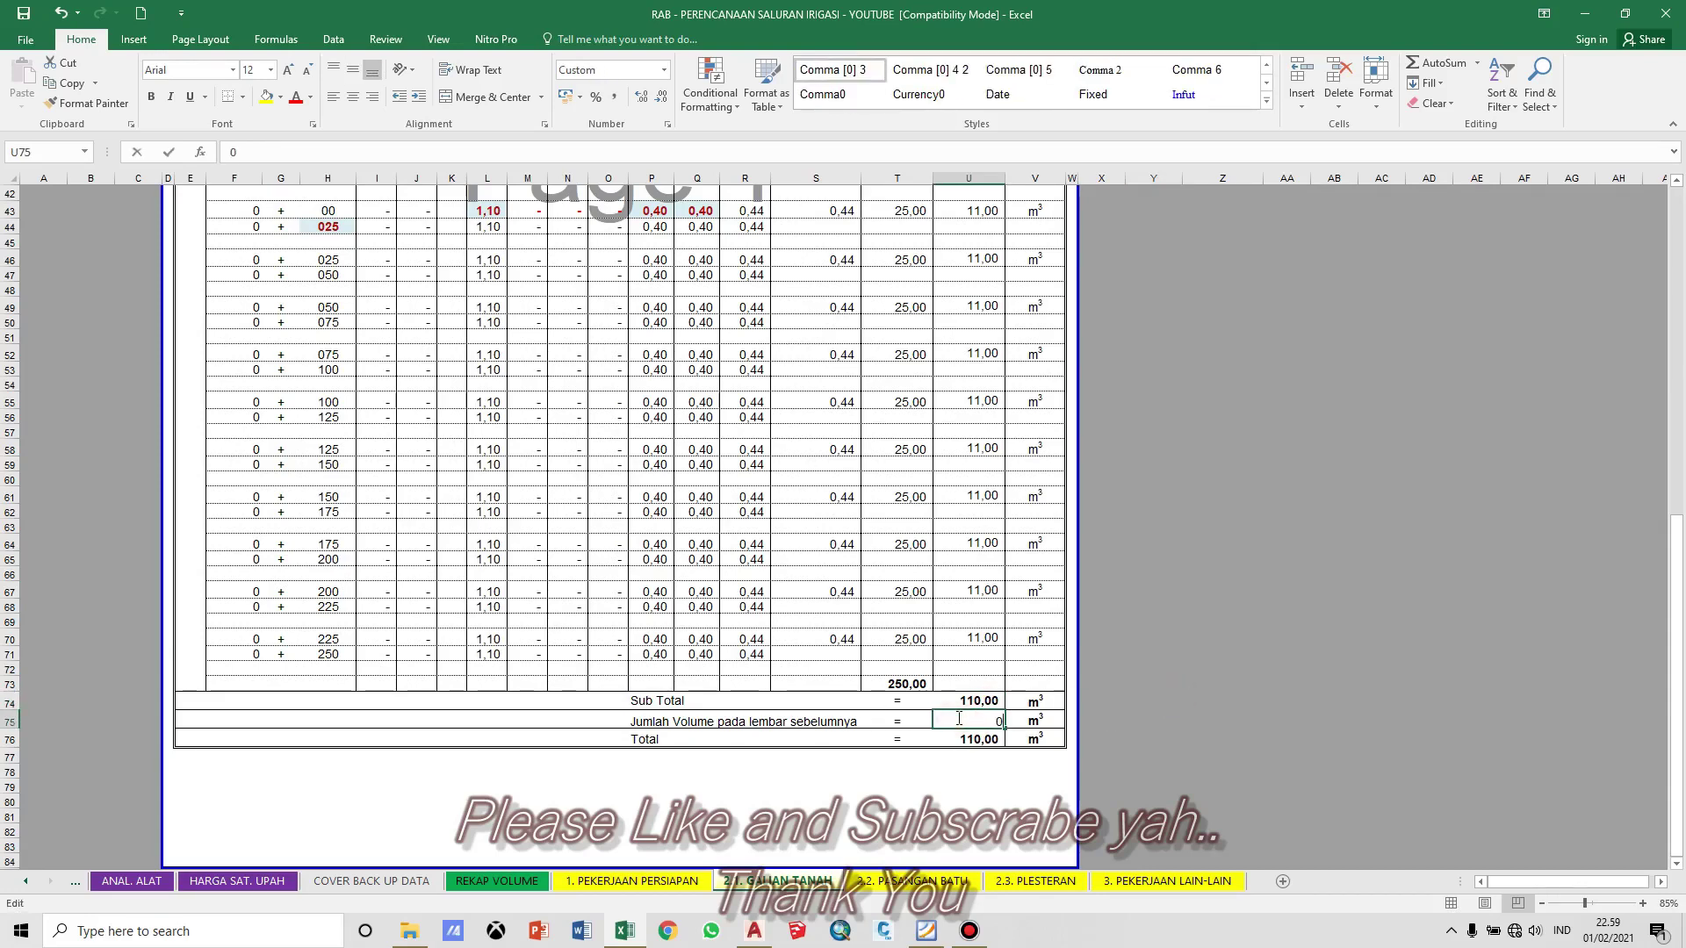
left_click(1307, 717)
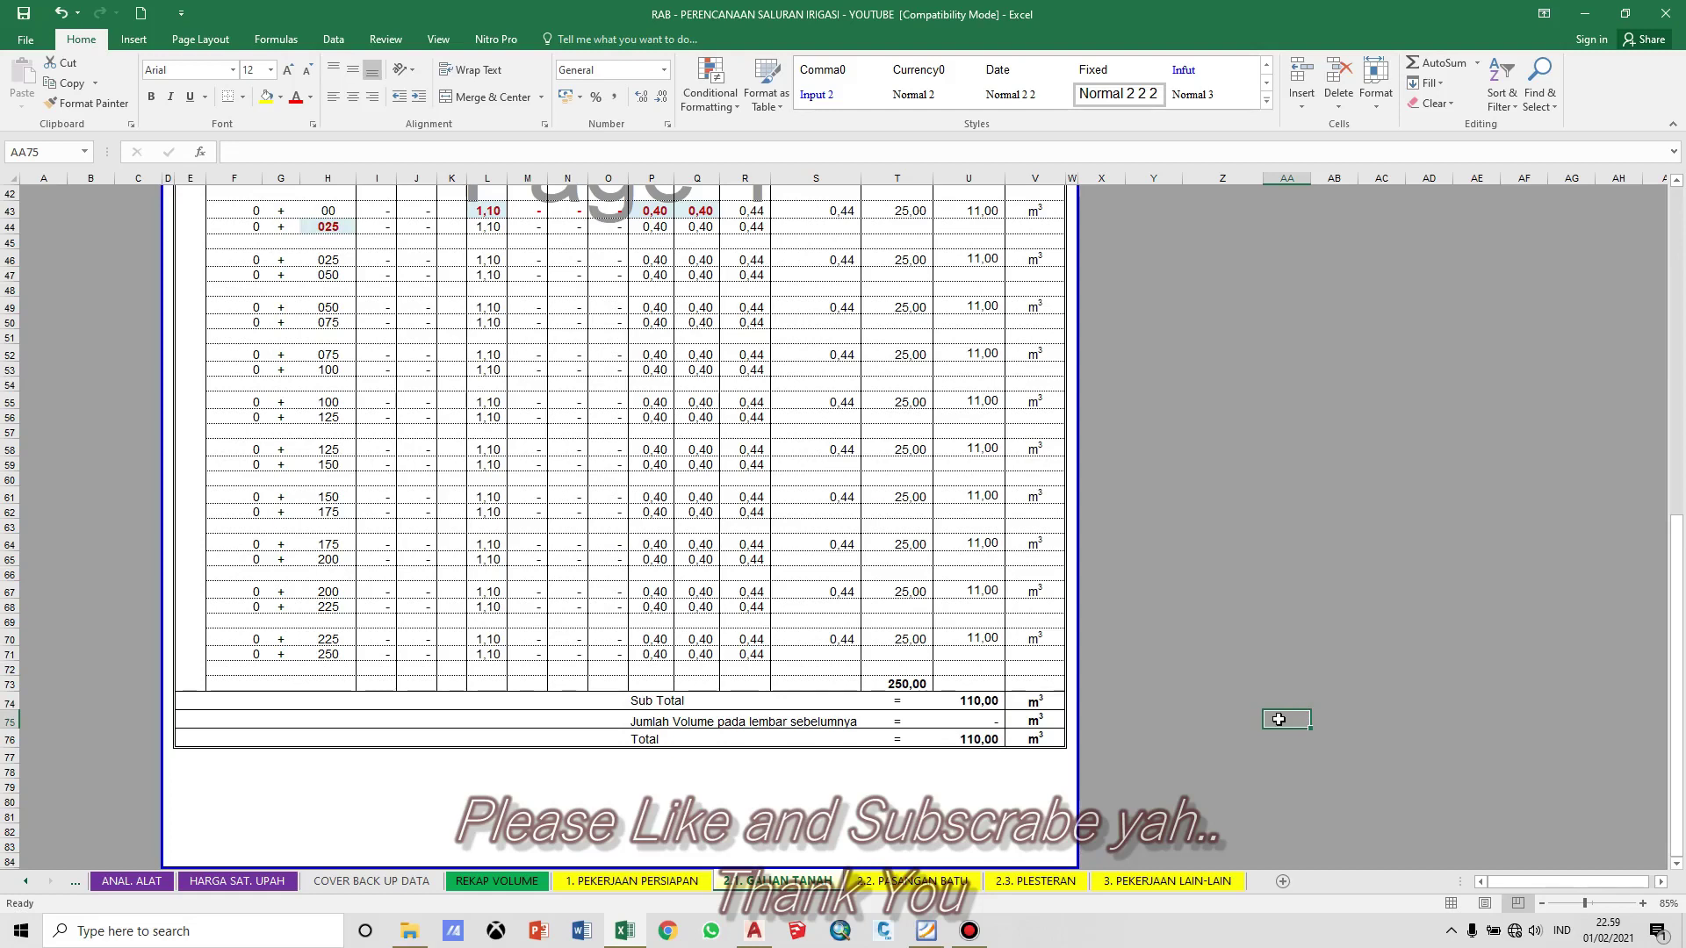
left_click(970, 722)
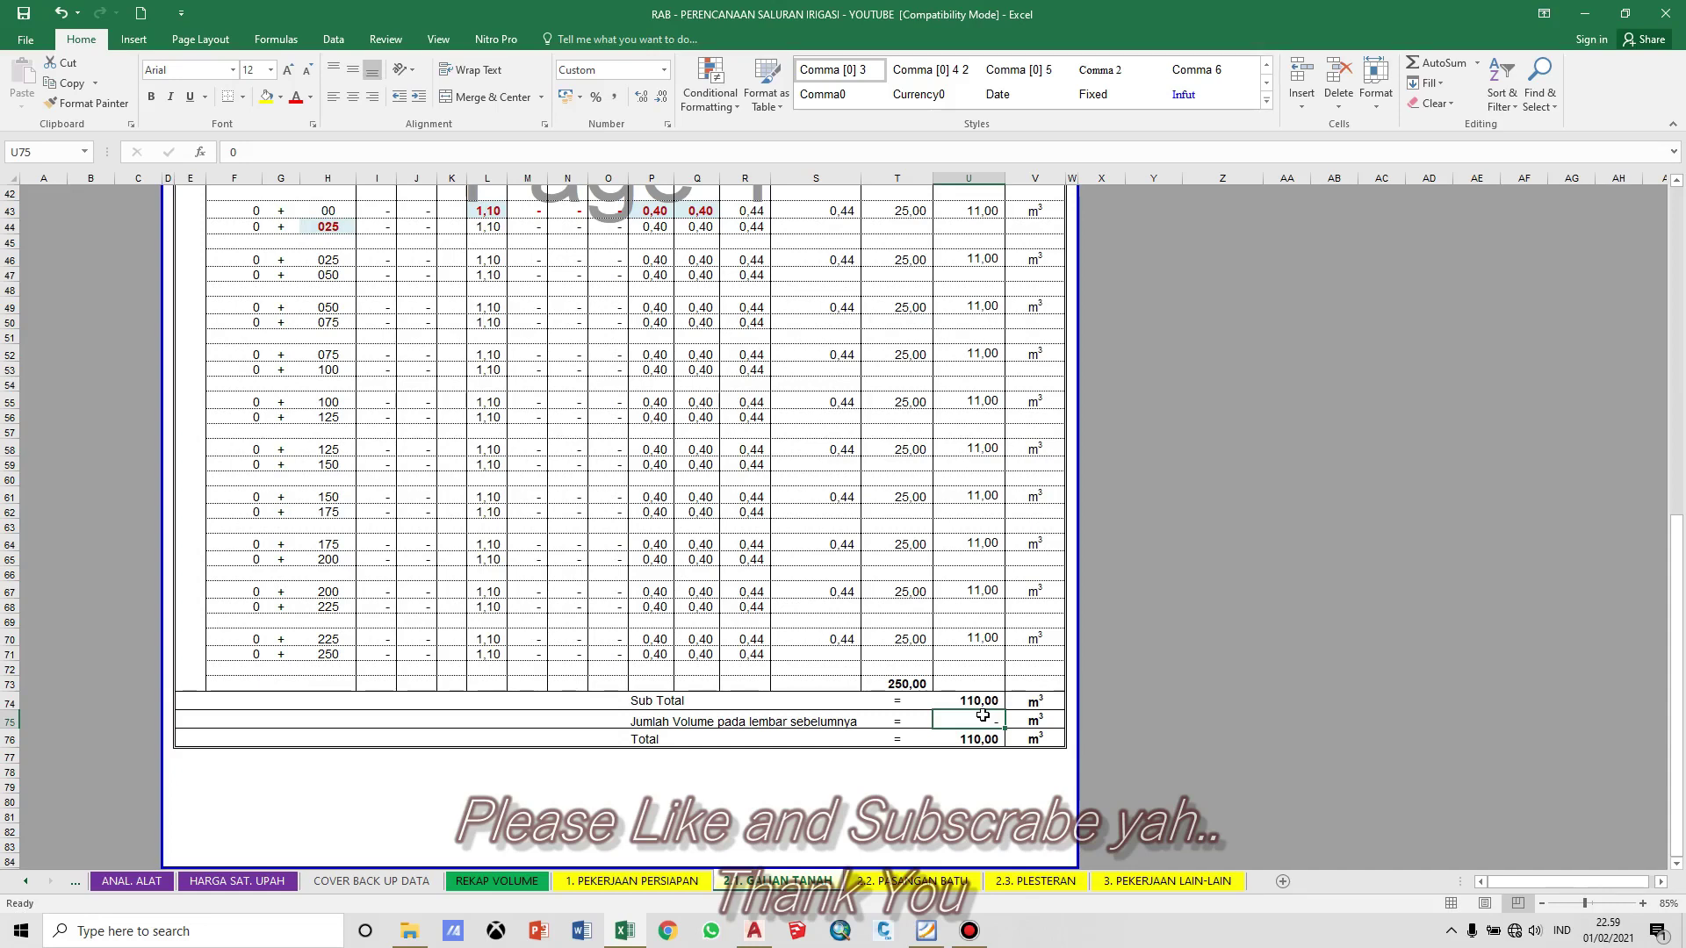
left_click(1150, 720)
left_click(982, 720)
left_click(1159, 731)
left_click(981, 724)
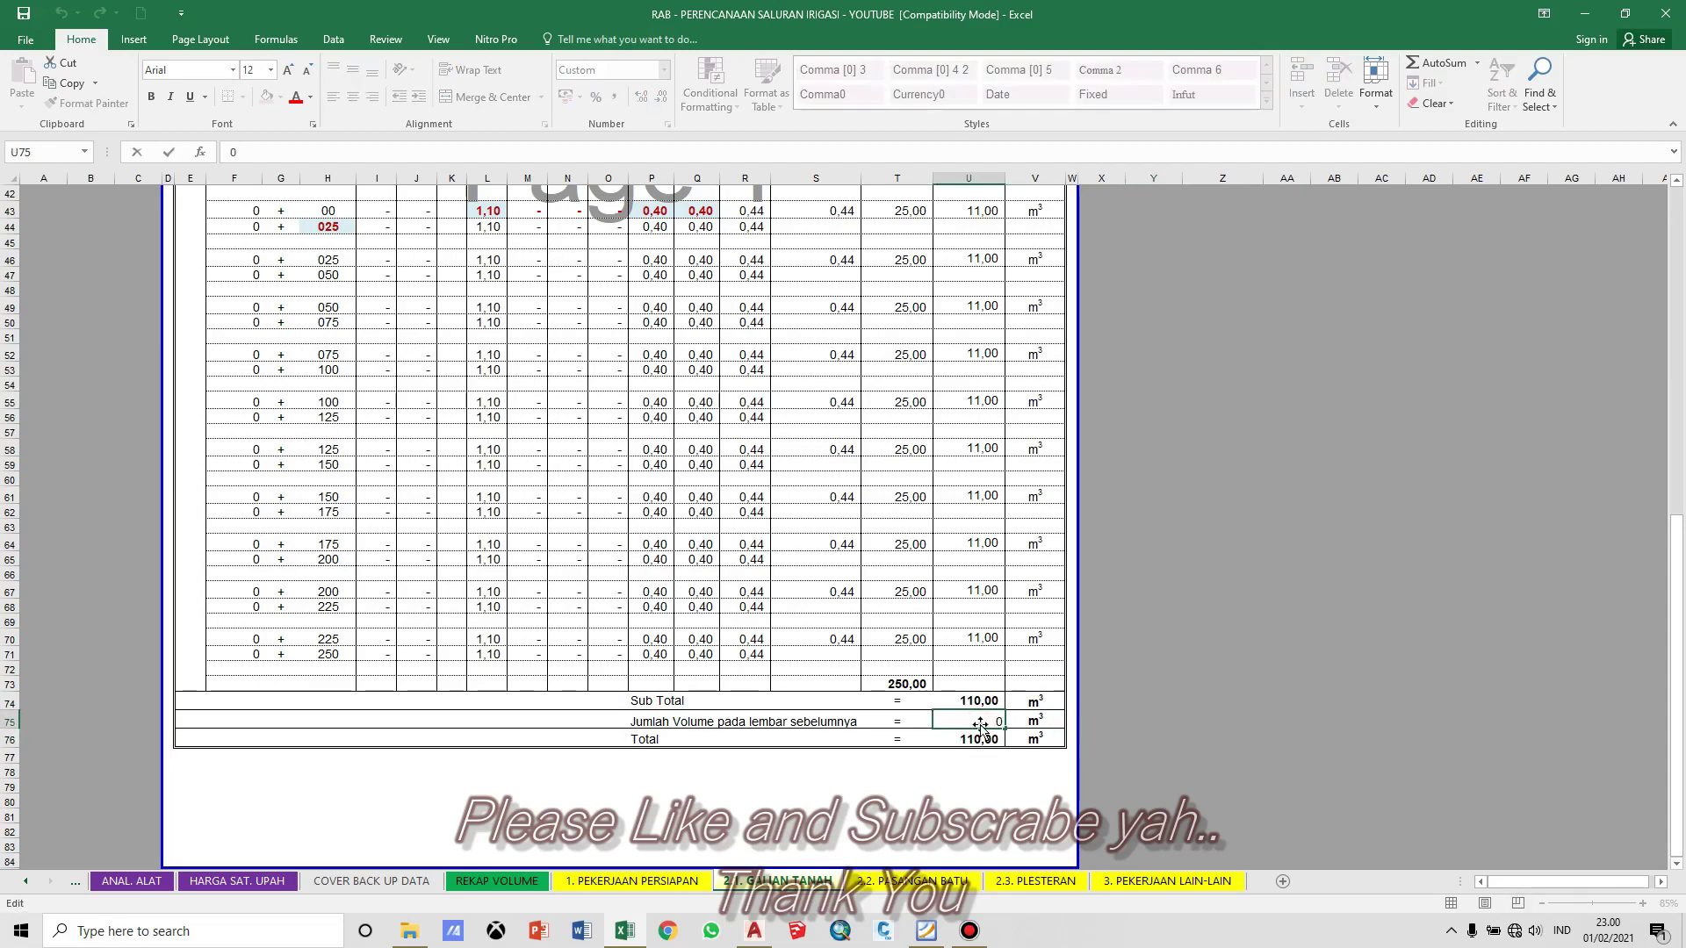
type("=")
key("Up")
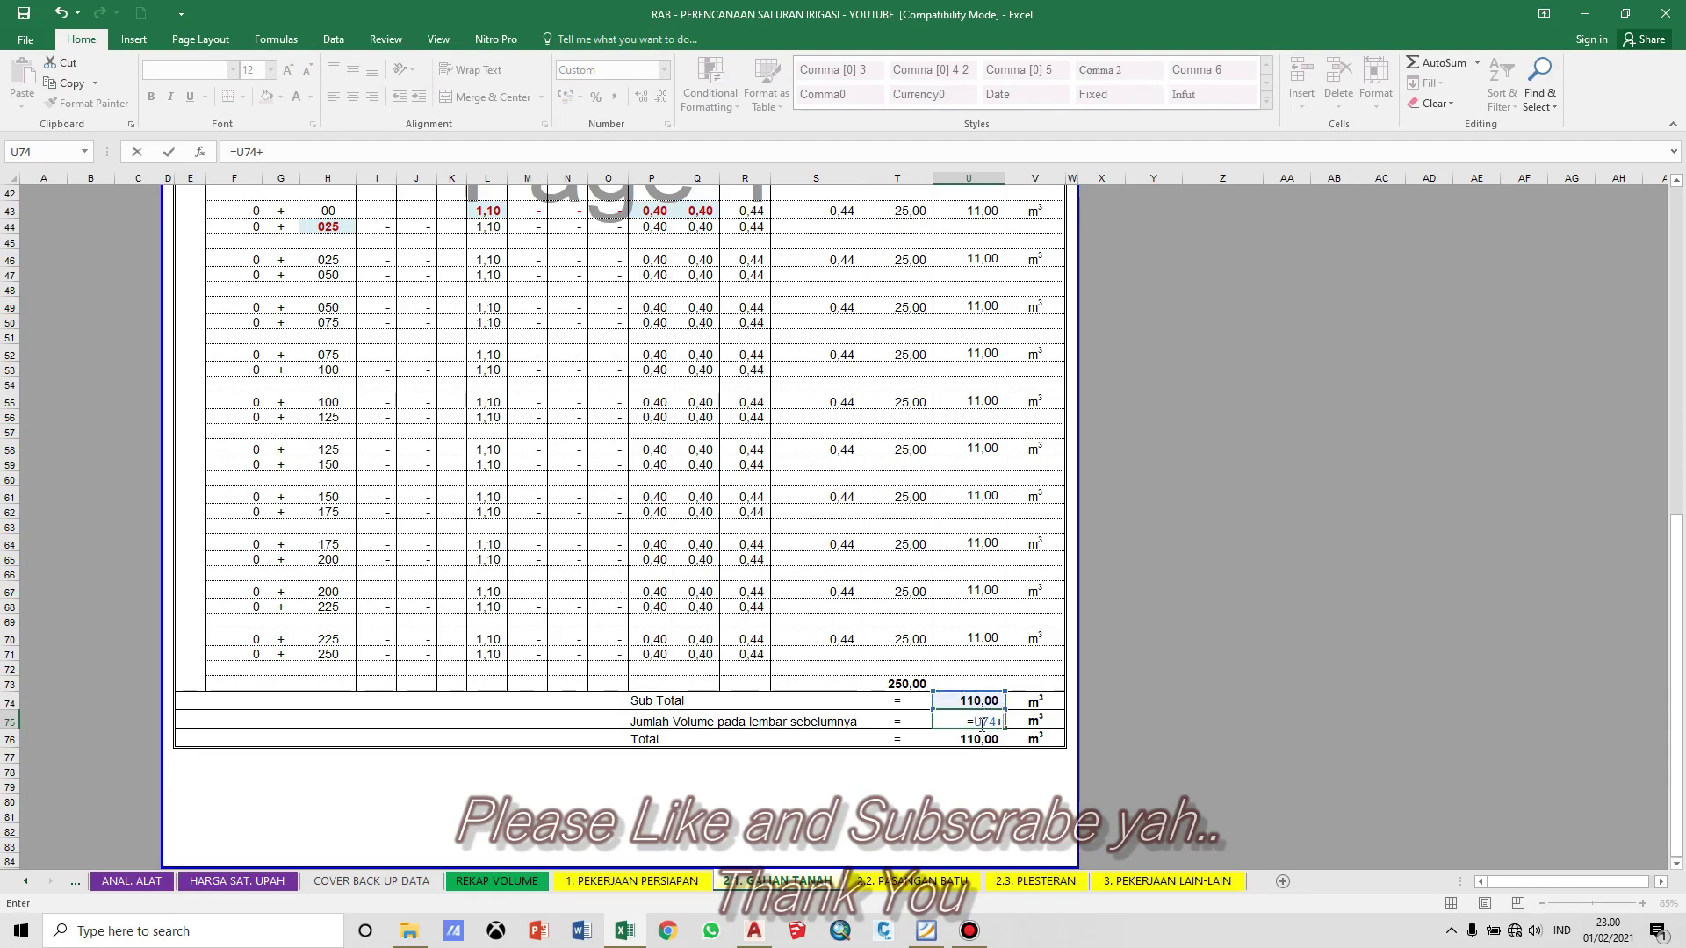
key("Escape")
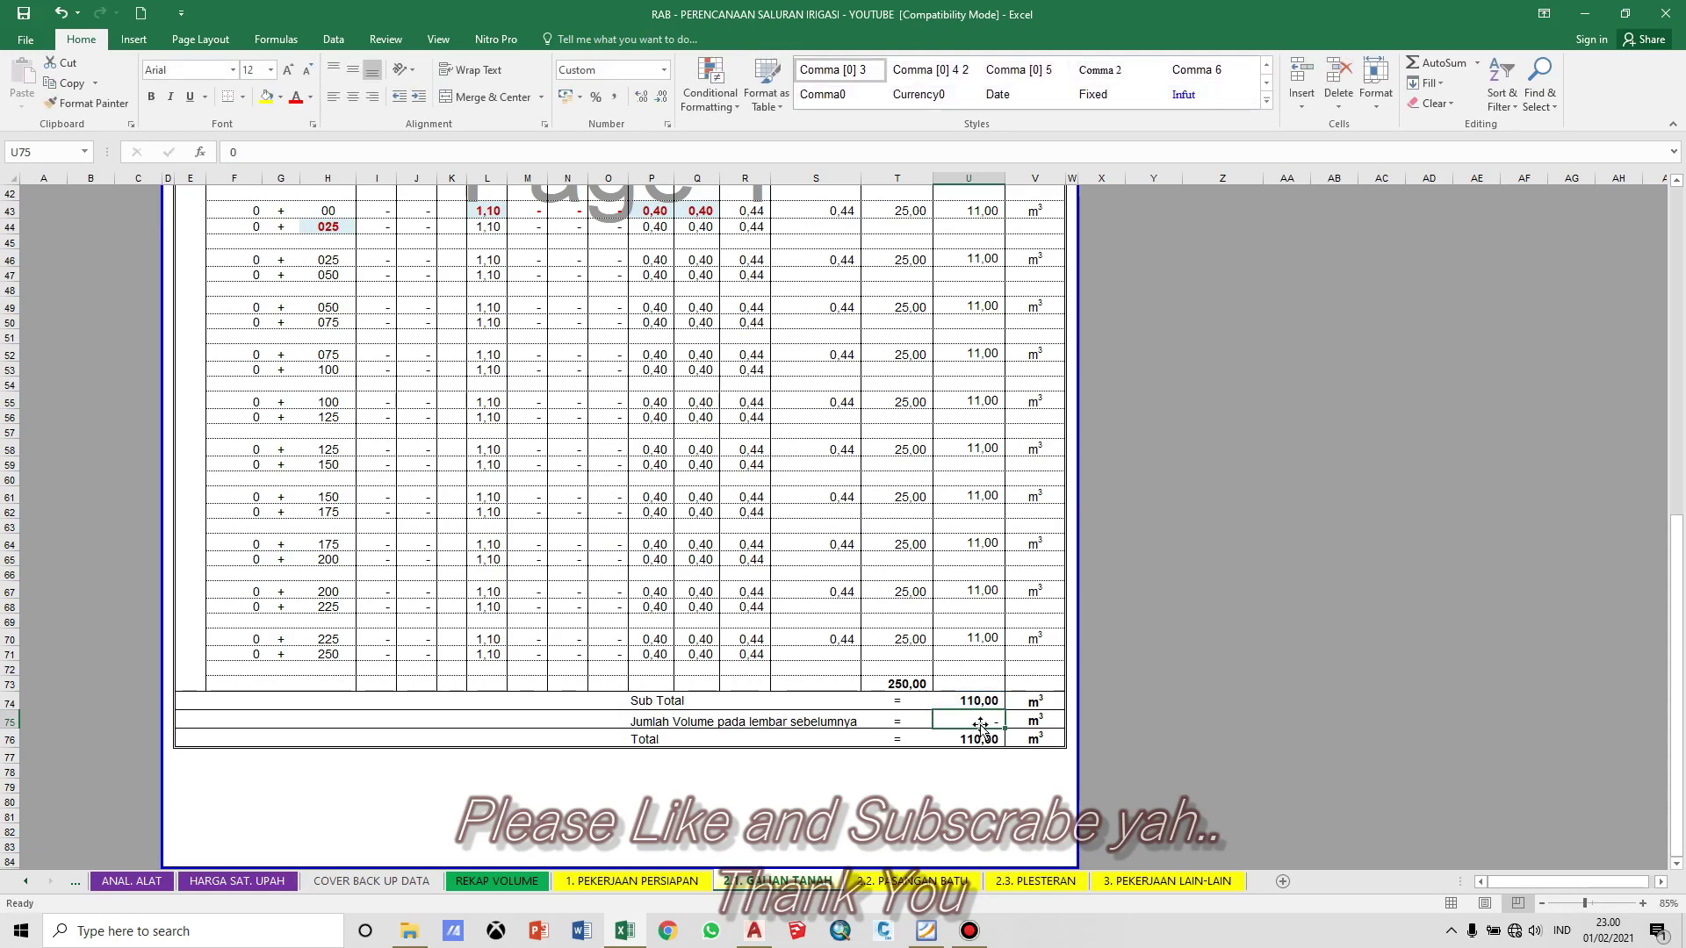
Step: Recheck the total volume formula in U76 against the subtotal and previous-sheet volume cells it references
key("Down")
key("F2")
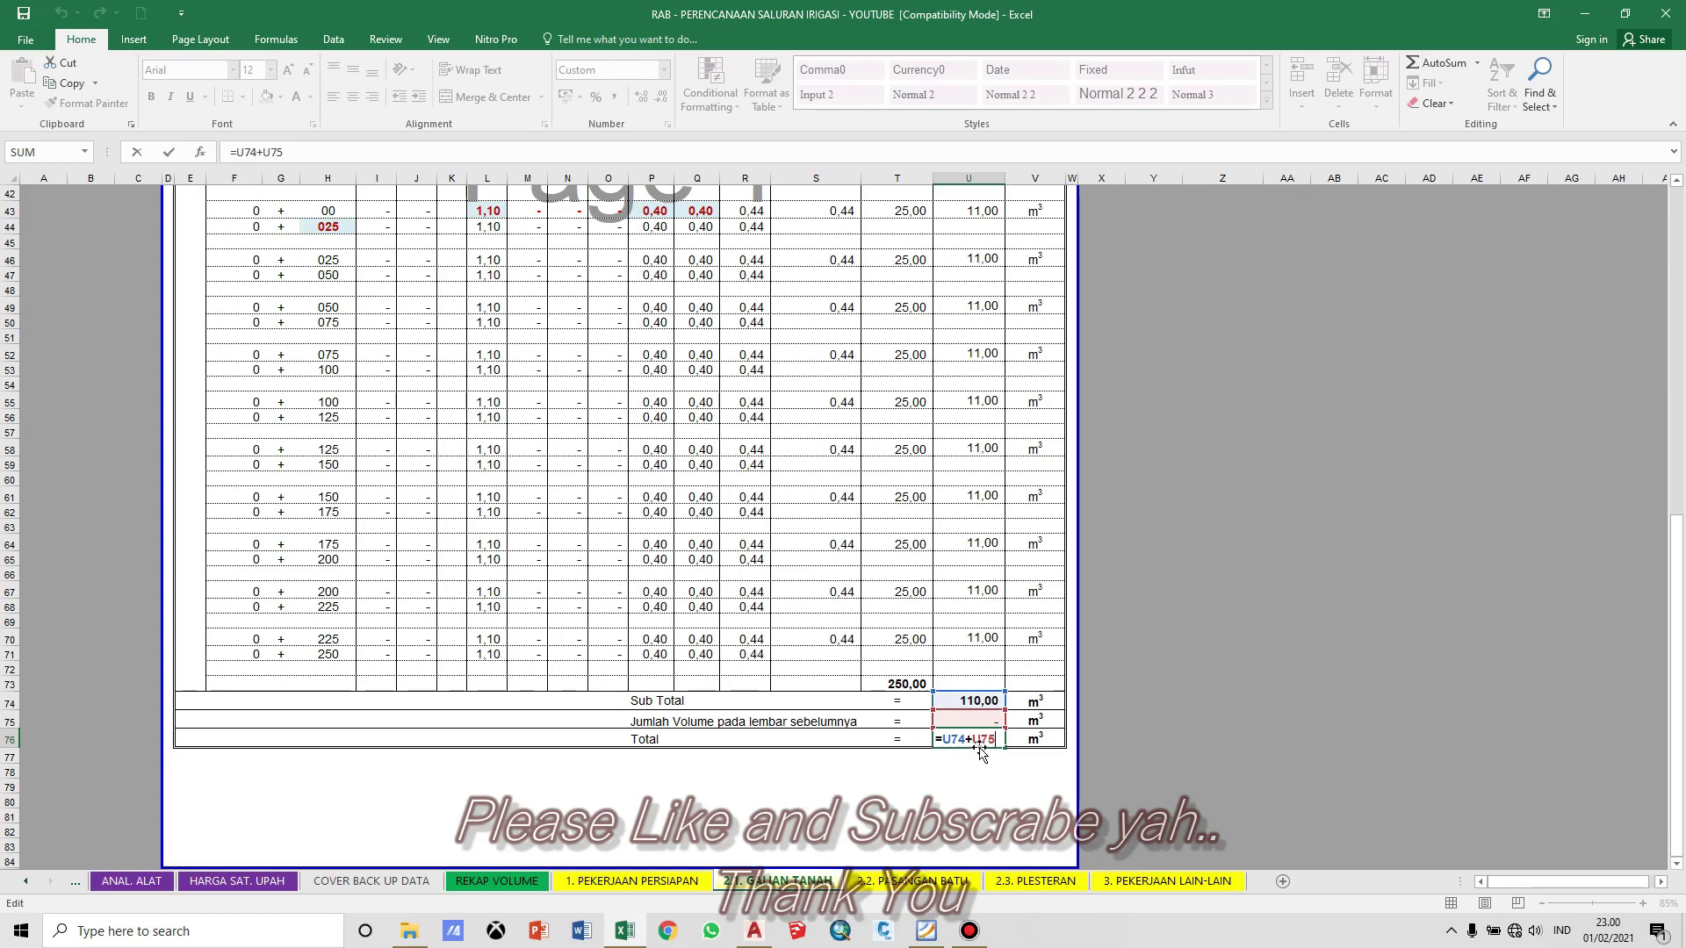
key("Return")
key("Up")
key("F2")
key("Return")
key("Up")
key("F2")
key("Return")
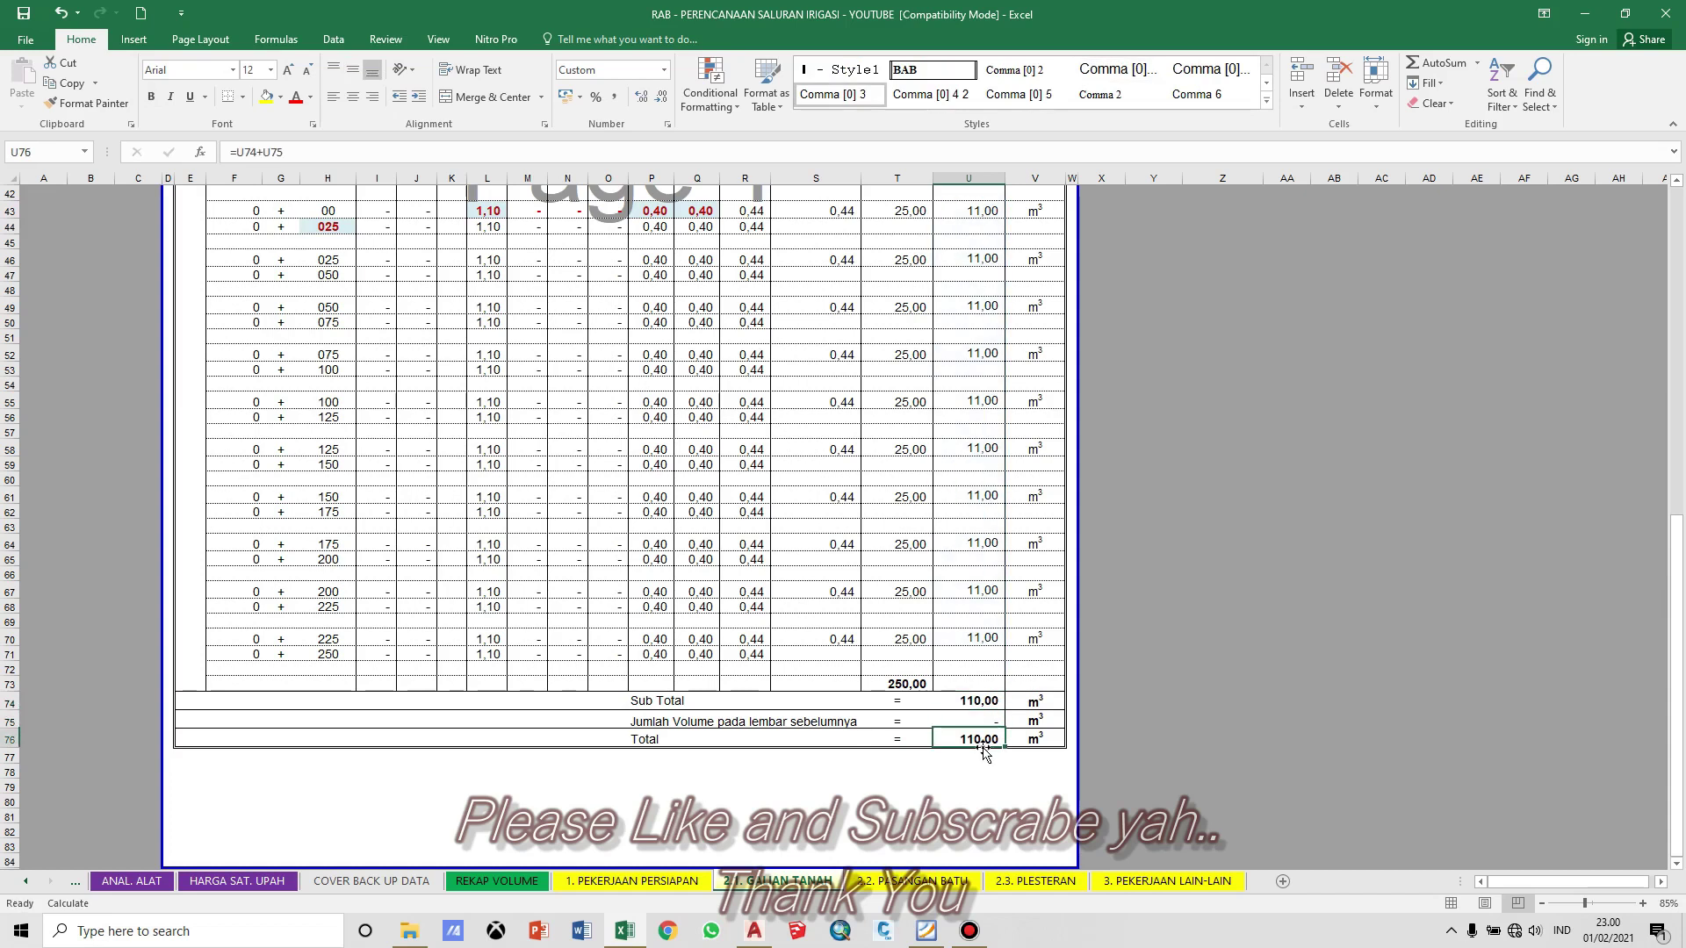
key("Up")
left_click(1275, 631)
left_click(1243, 544)
left_click(1243, 525)
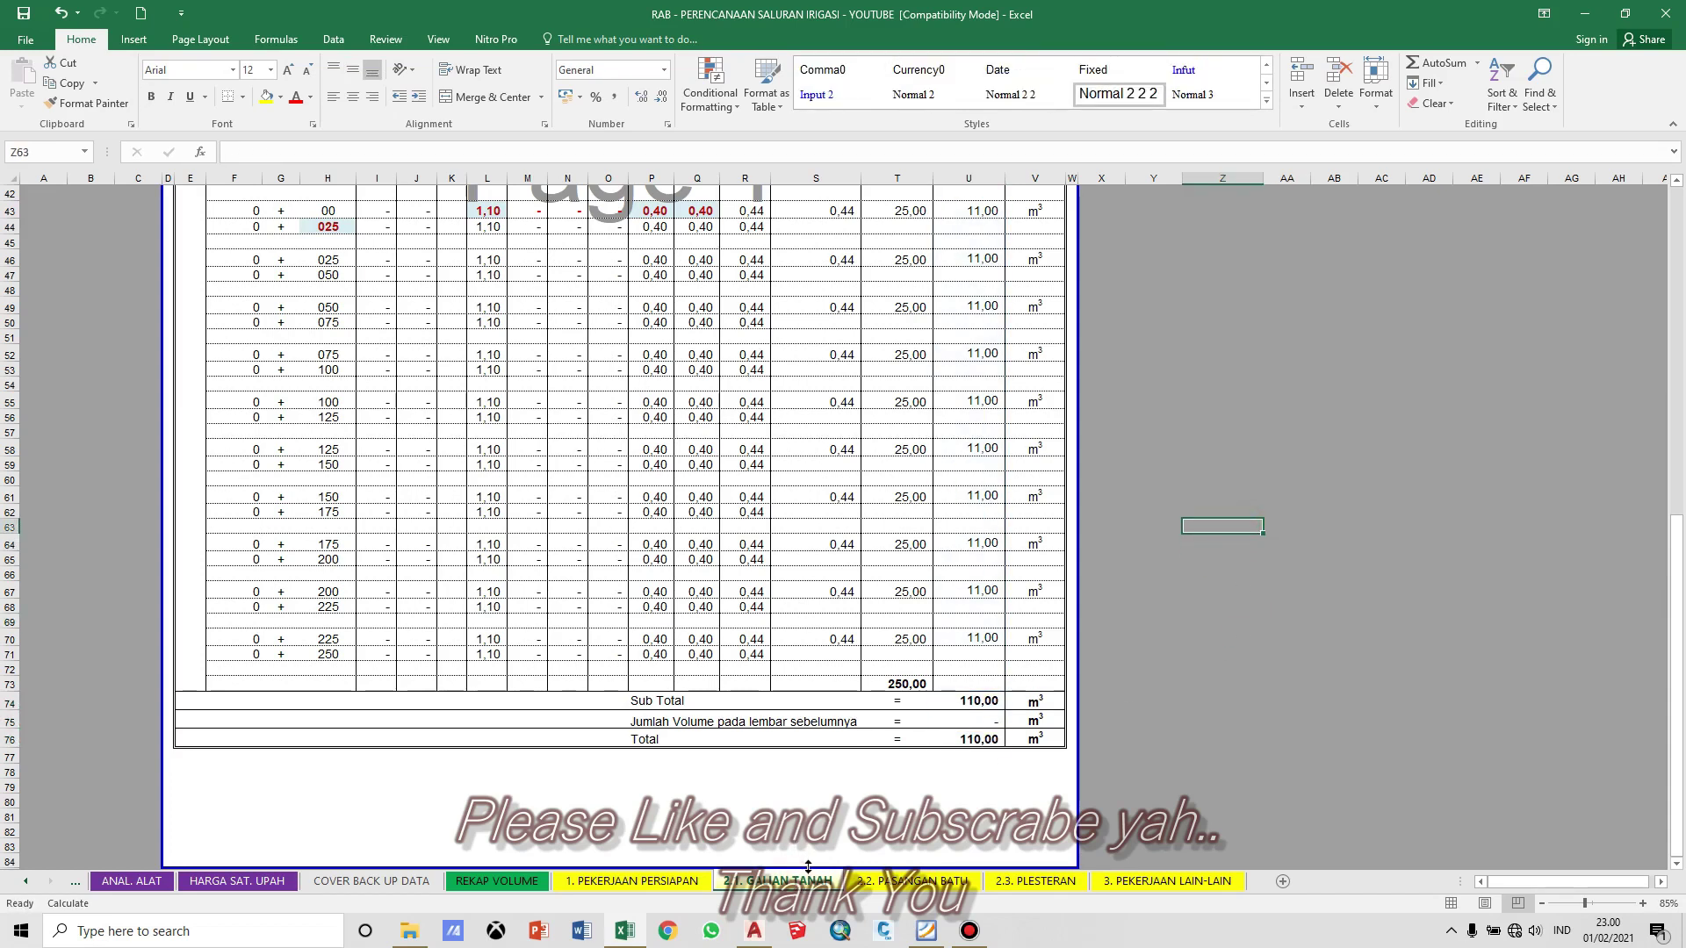
Step: Open the 2.2. PASANGAN BATU sheet and examine its work item header and channel sketch
left_click(938, 880)
left_click(1216, 682)
left_click(1283, 615)
left_click(1373, 406)
scroll(1677, 316, "down", 3)
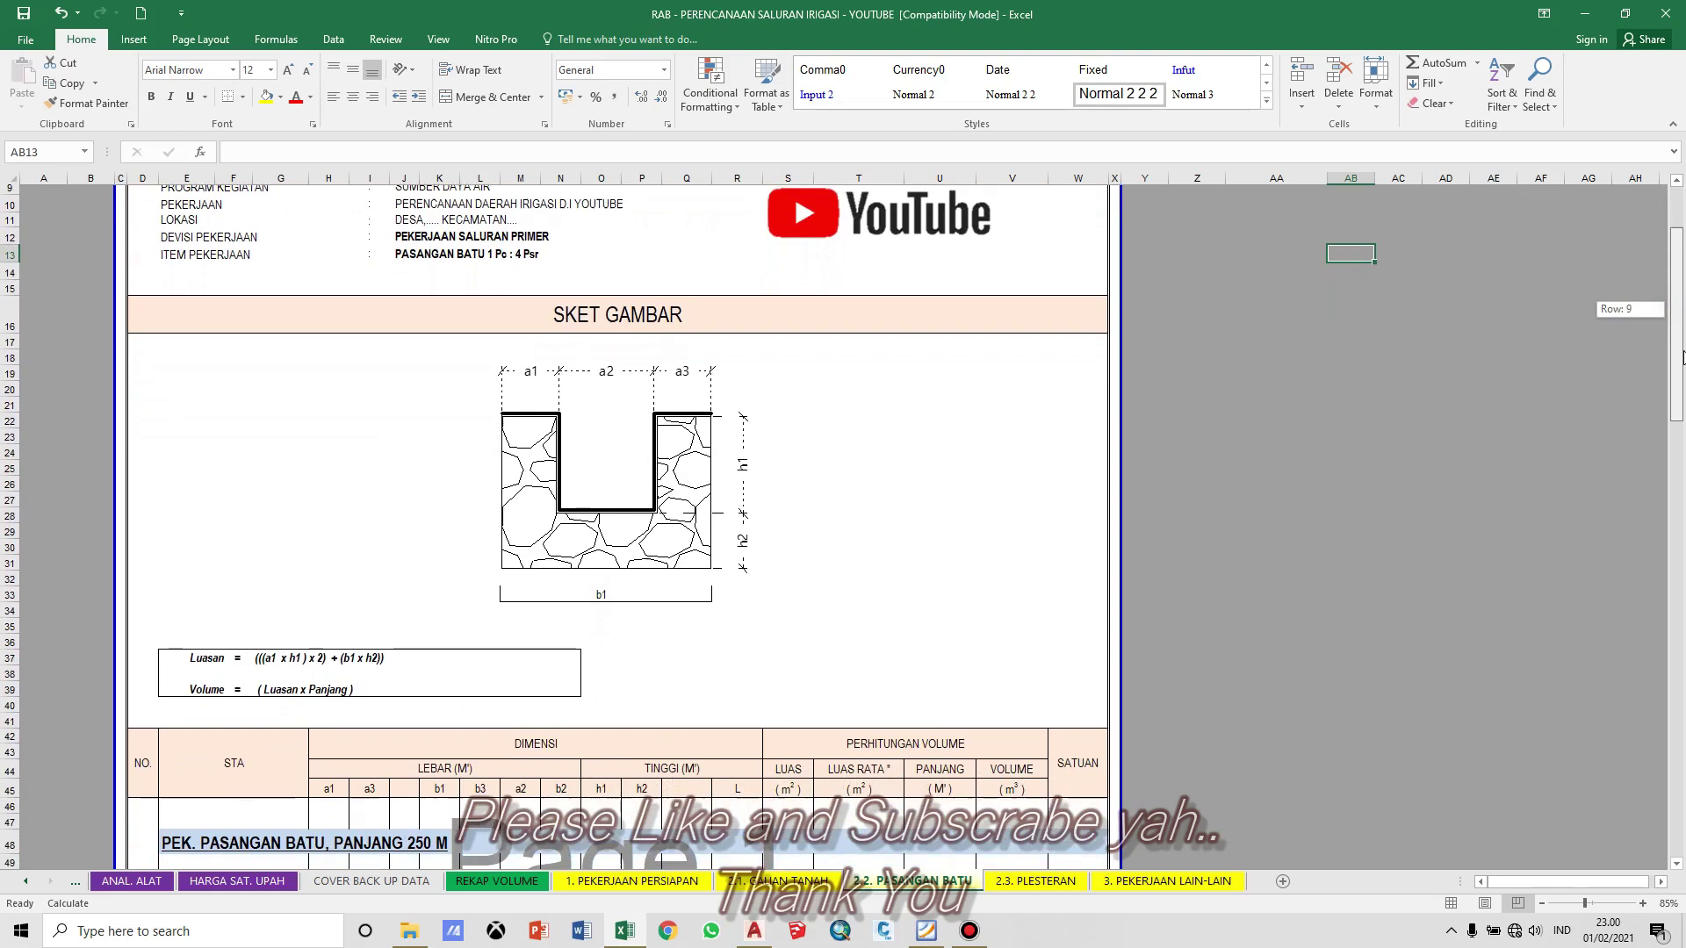
left_click(984, 479)
scroll(893, 490, "up", 3)
left_click(927, 602)
scroll(623, 681, "up", 1)
left_click(439, 625)
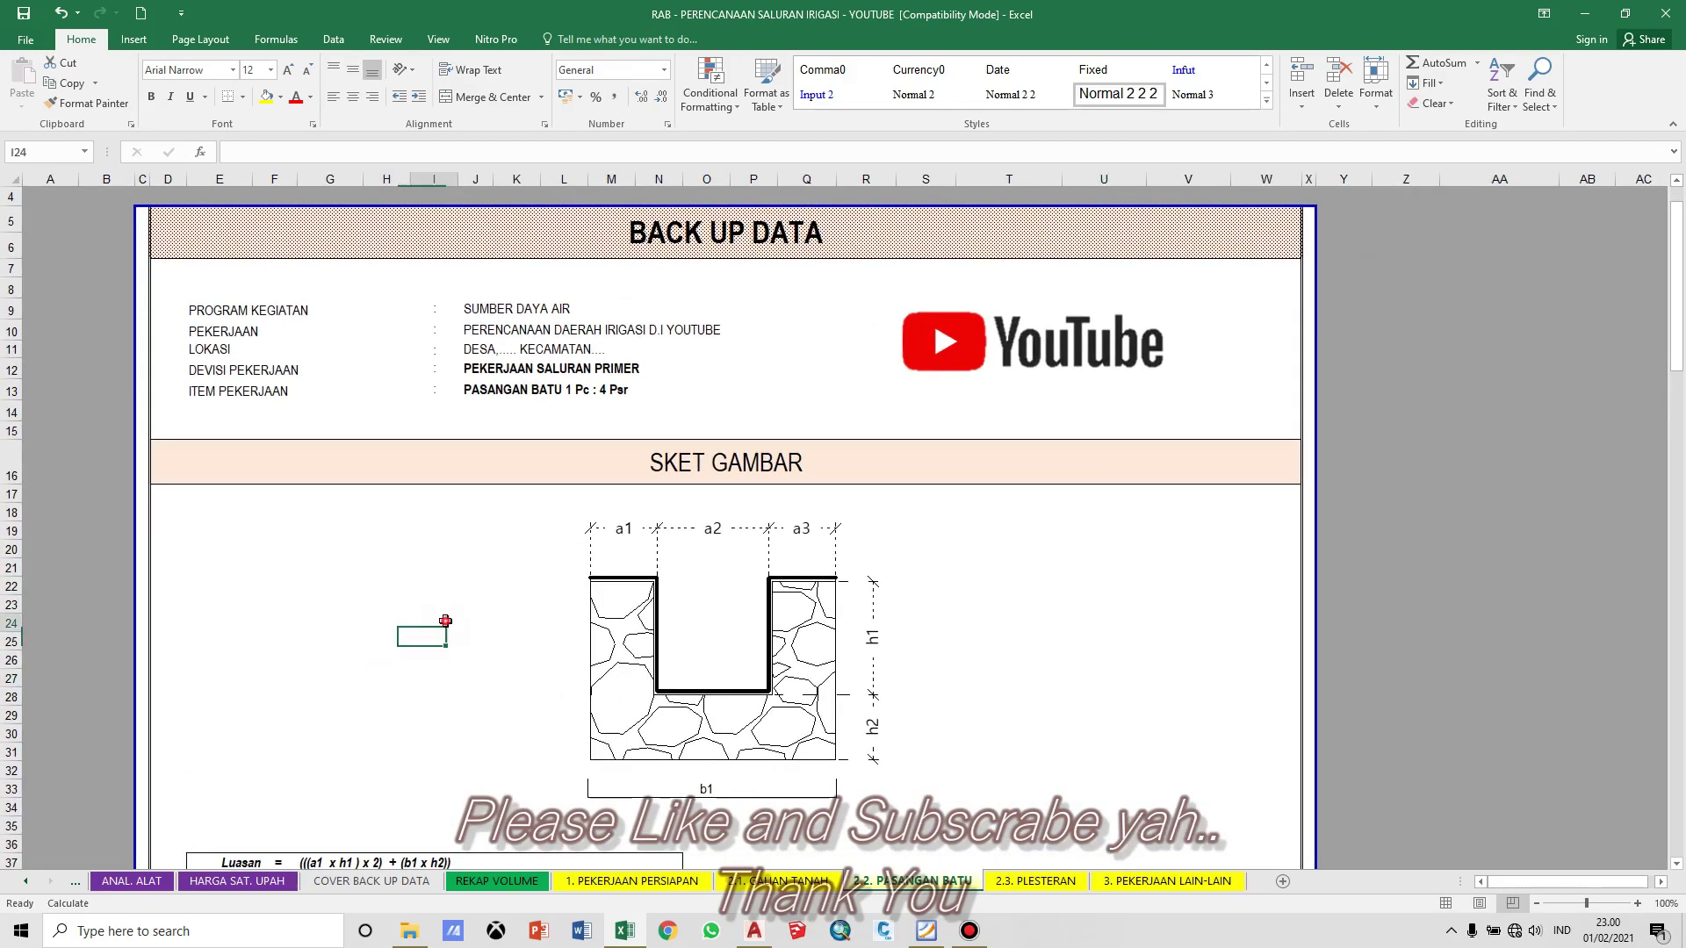
left_click(1102, 586)
left_click(1480, 534)
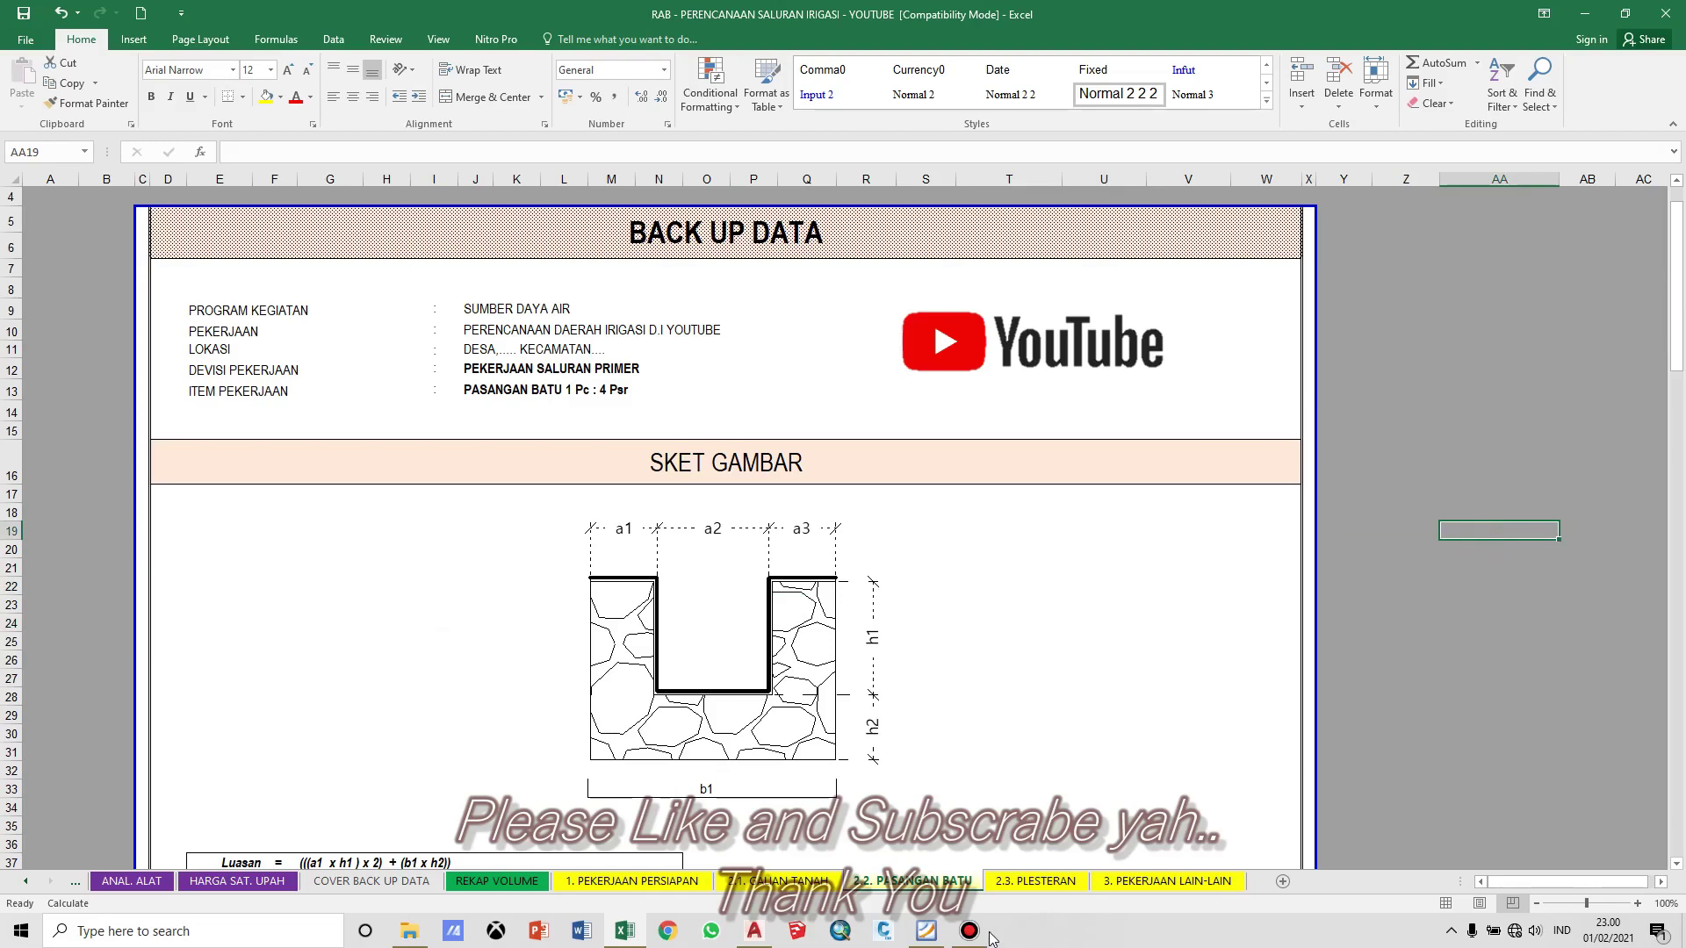
Step: Show the AutoCAD drawing beside the workbook and examine the stone masonry sketch with its area and volume formulas
left_click(1625, 14)
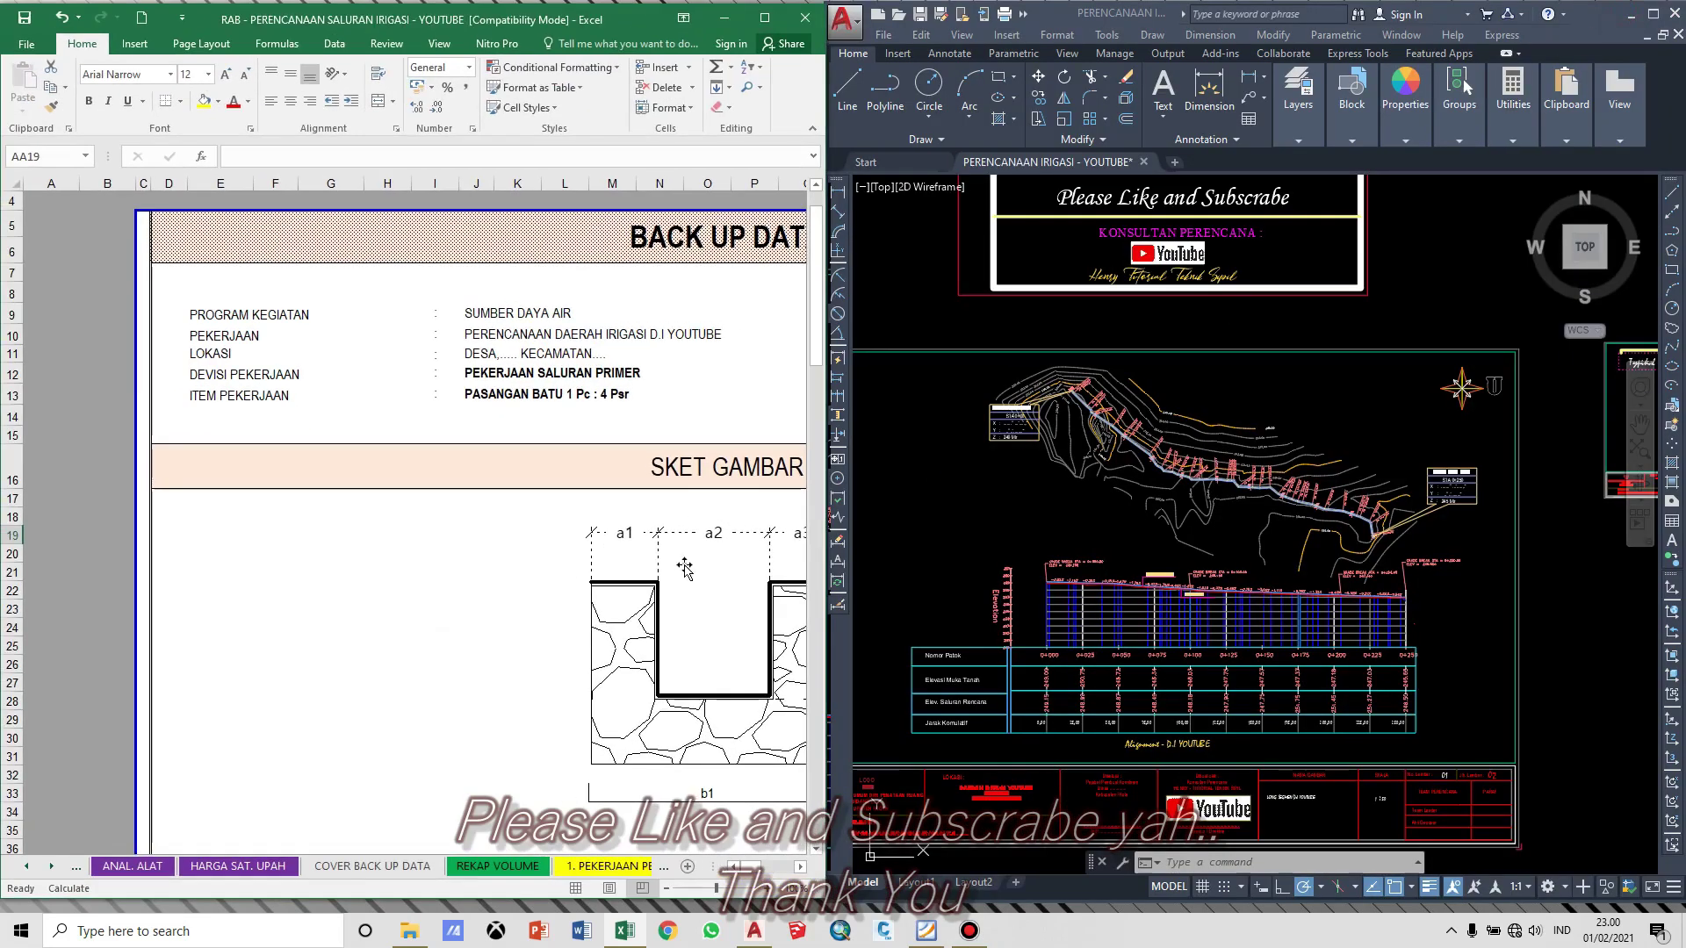
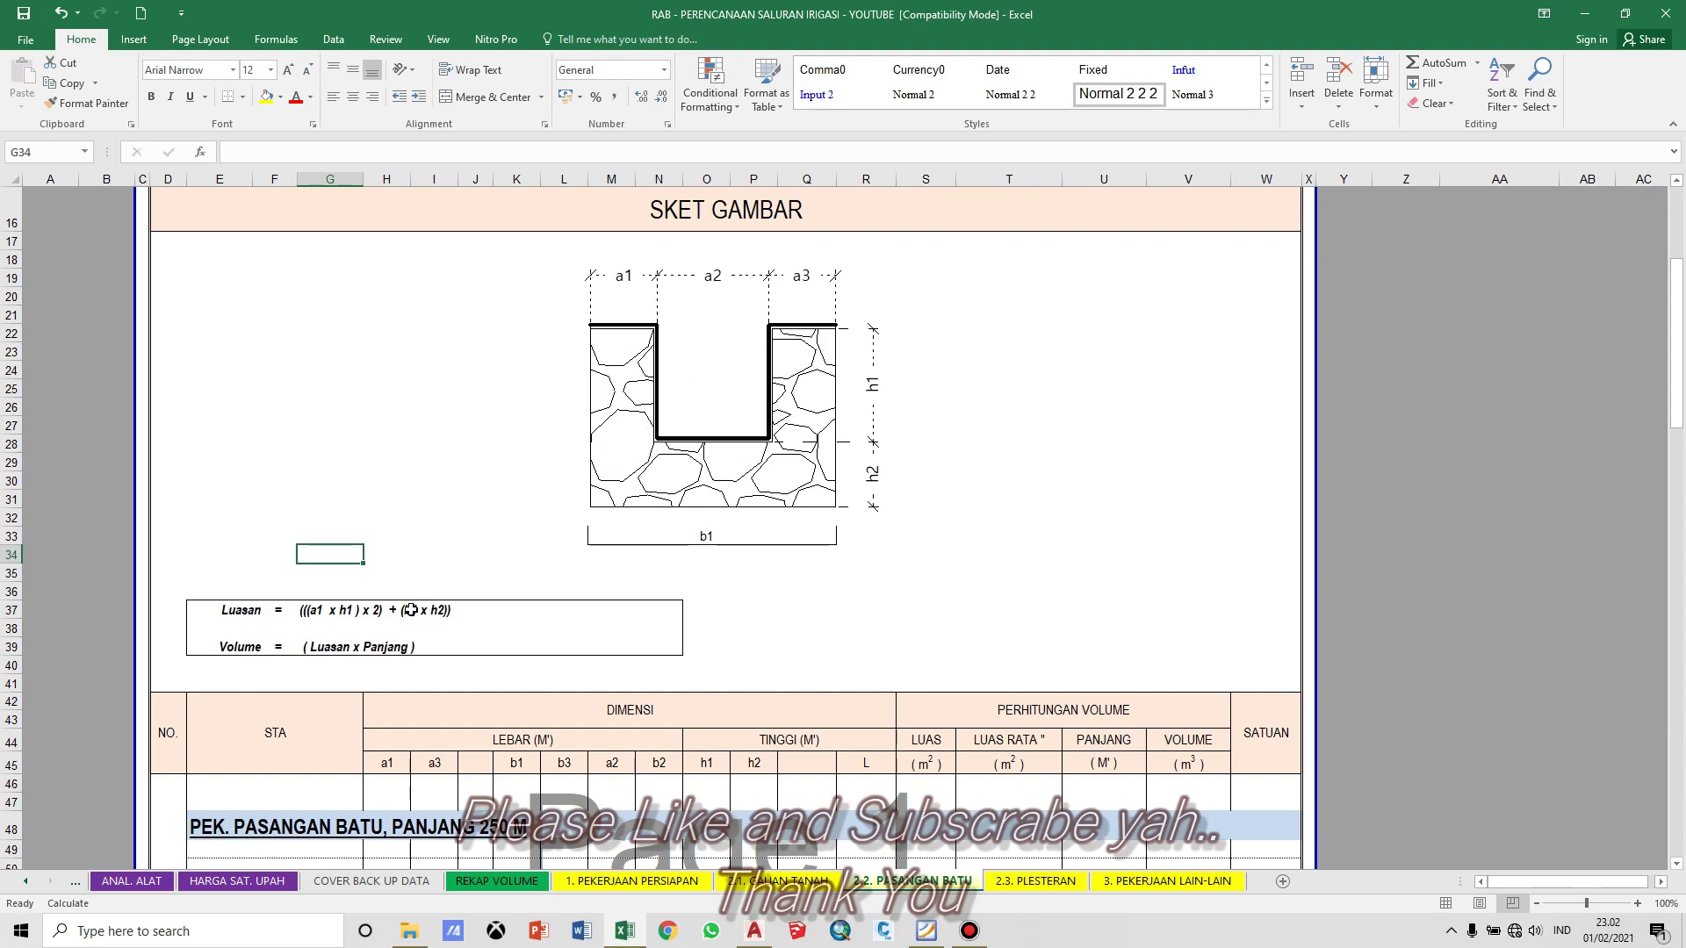
left_click(450, 483)
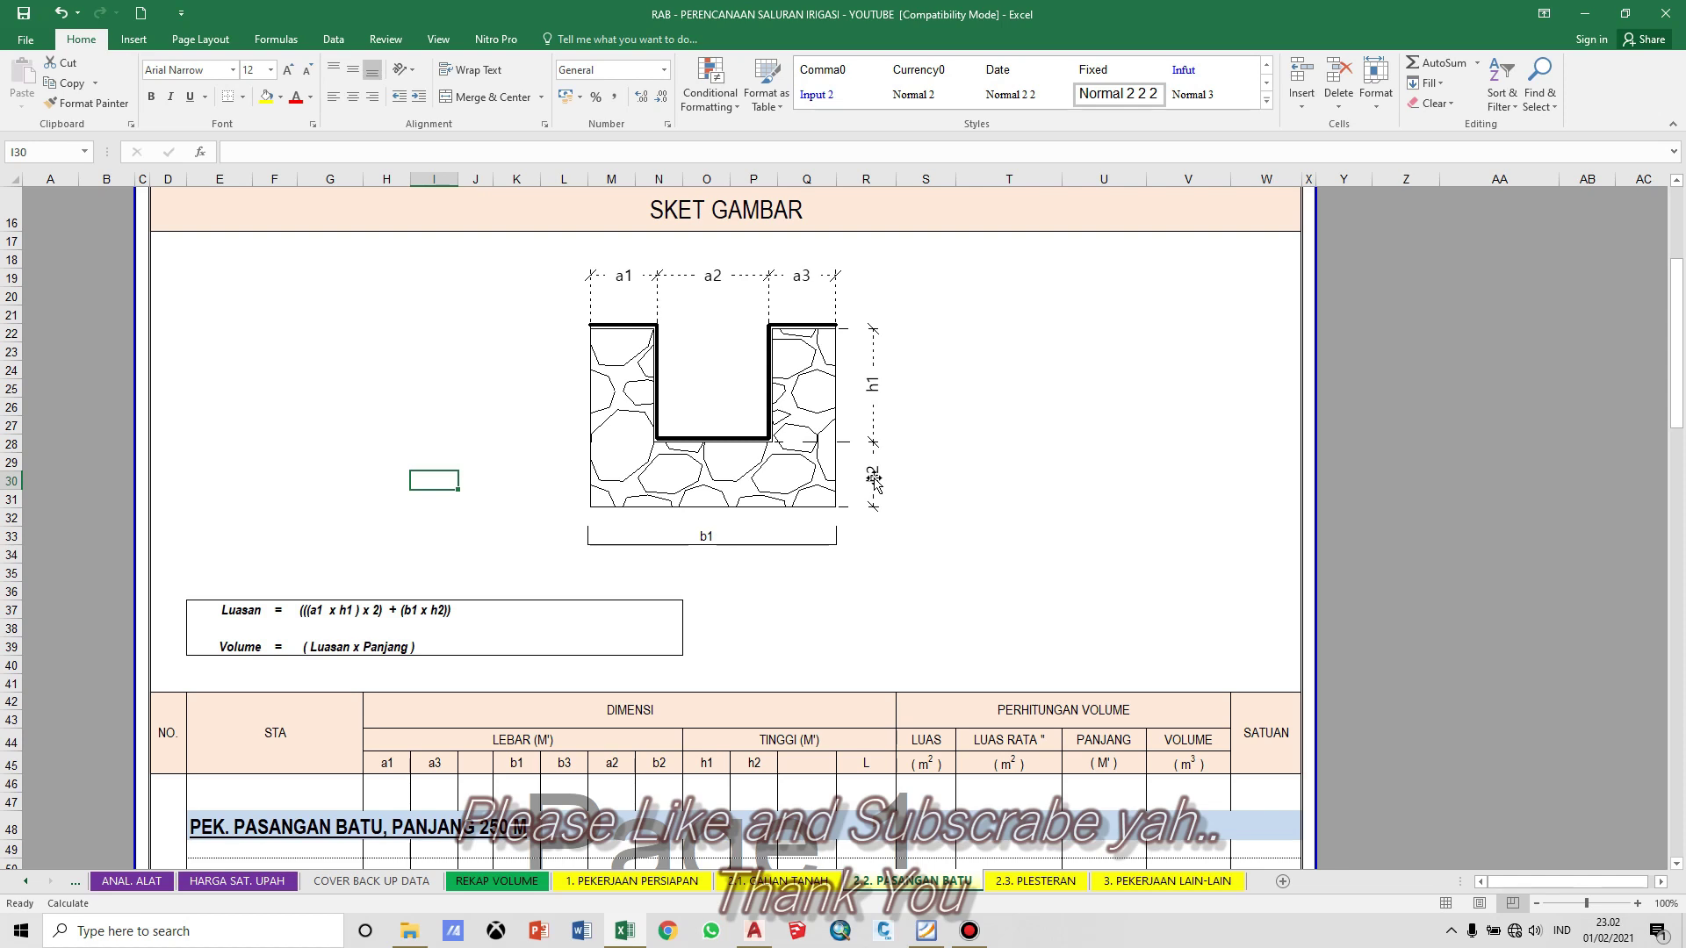
Step: Examine the Luasan and Volume formulas in G37 and G39 against the stone masonry channel sketch
left_click(233, 642)
left_click(291, 645)
left_click(322, 649)
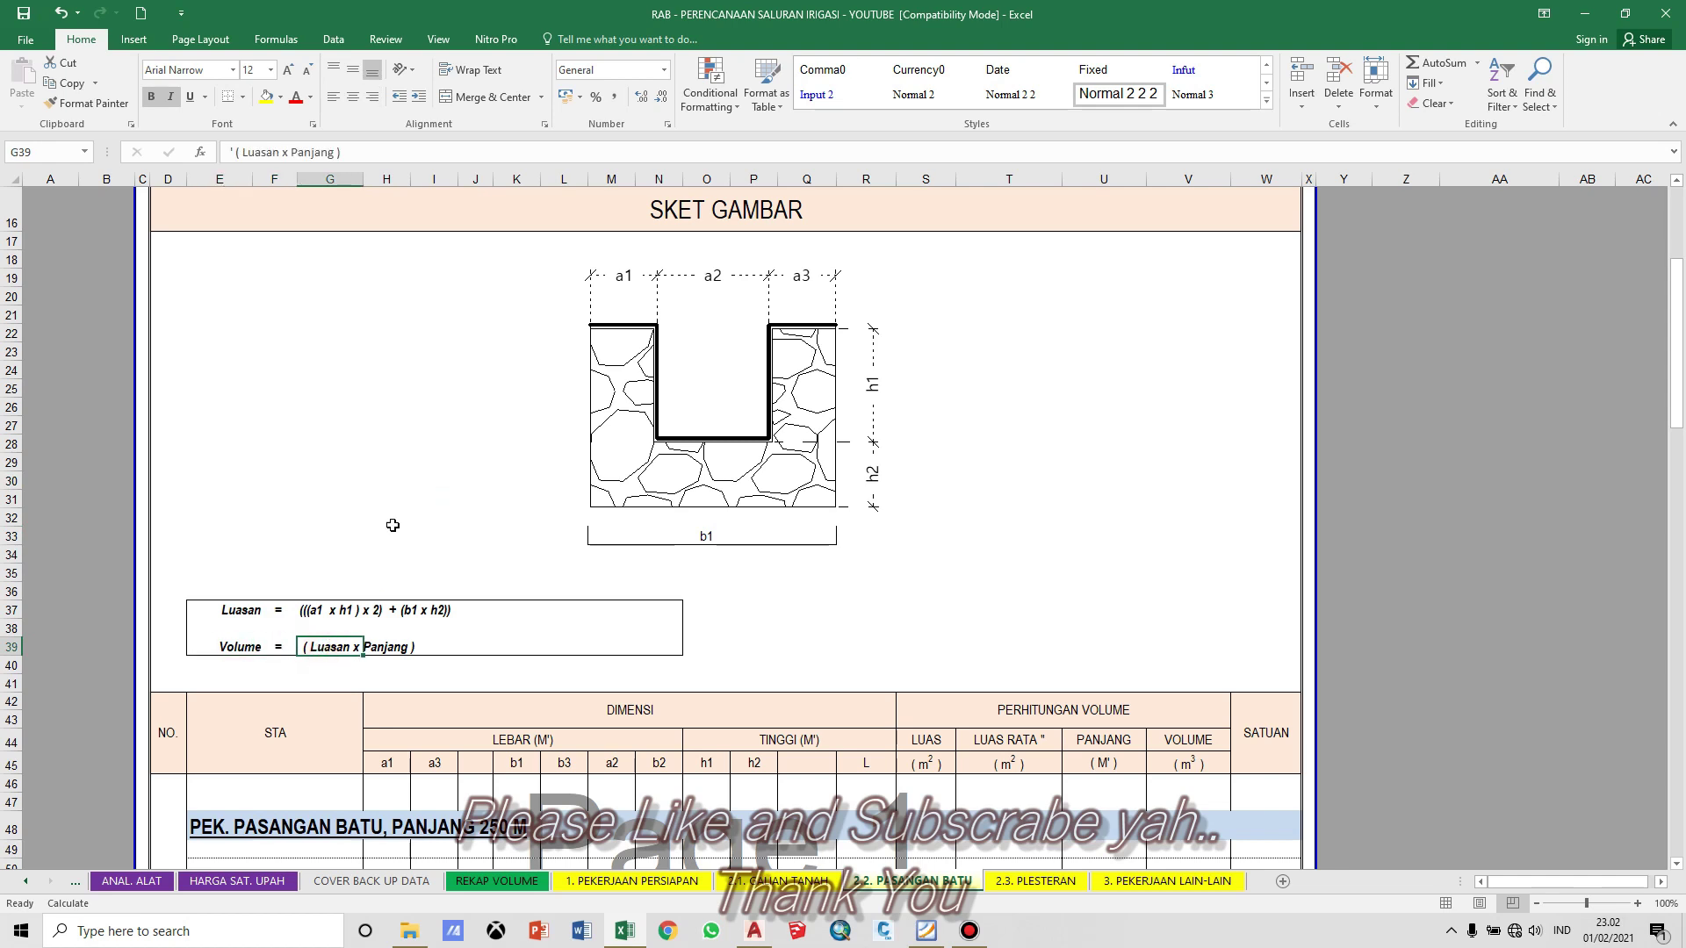
left_click(402, 503)
left_click(353, 647)
left_click(351, 610)
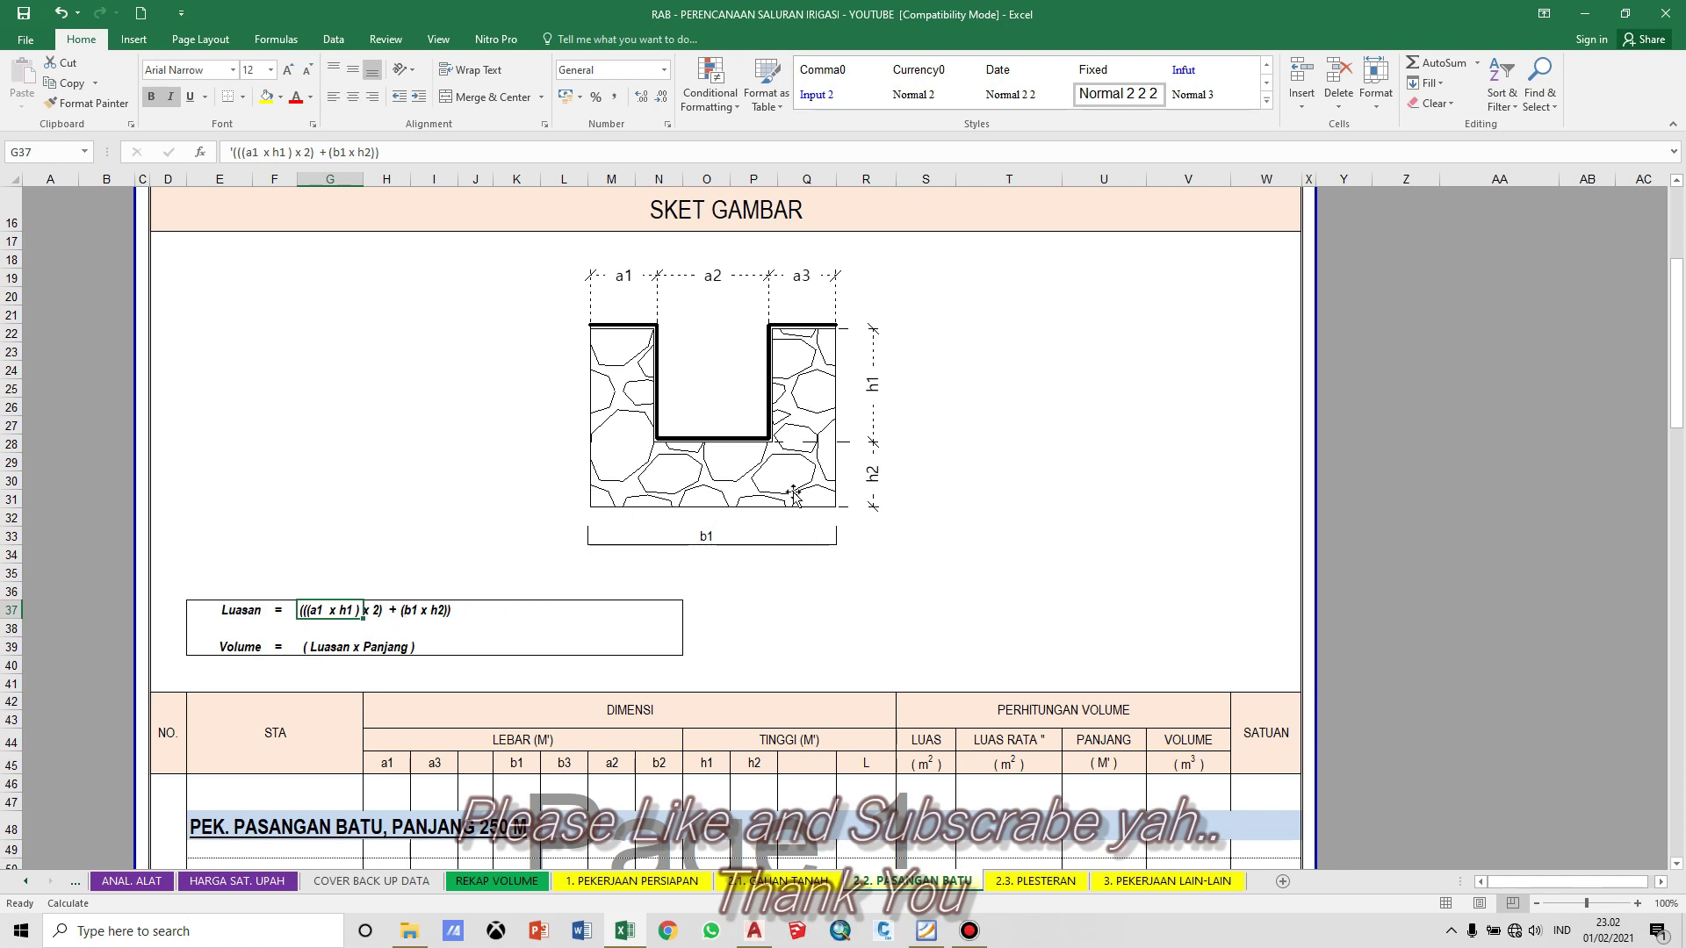
left_click(999, 533)
left_click(1085, 500)
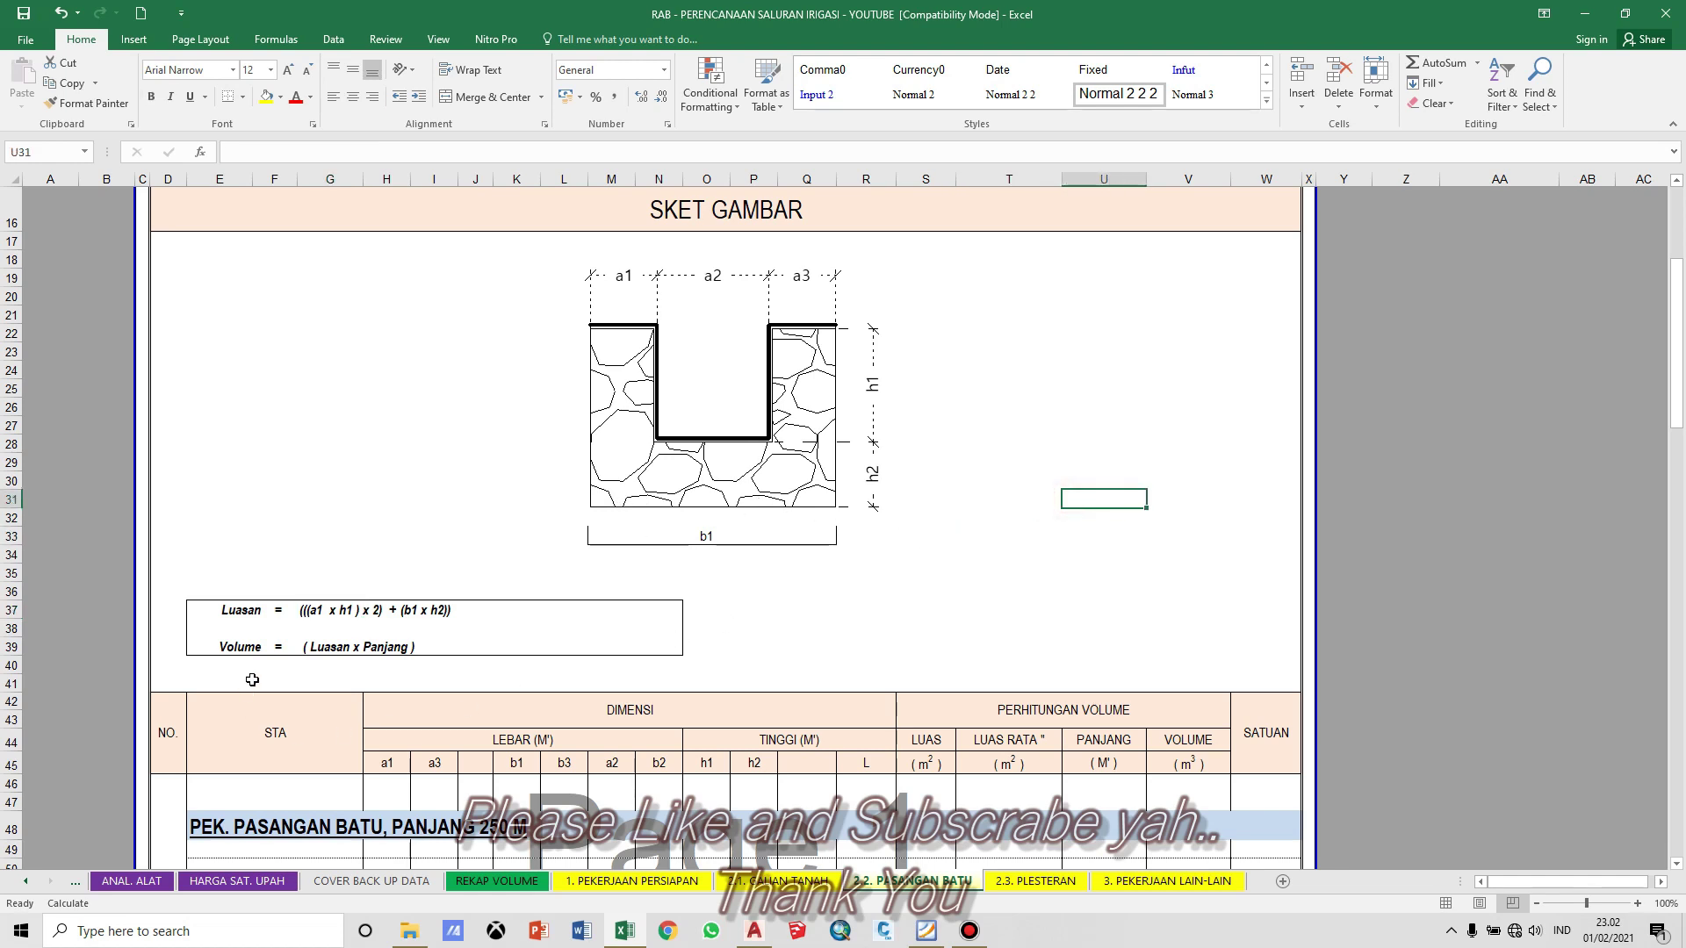
left_click(307, 648)
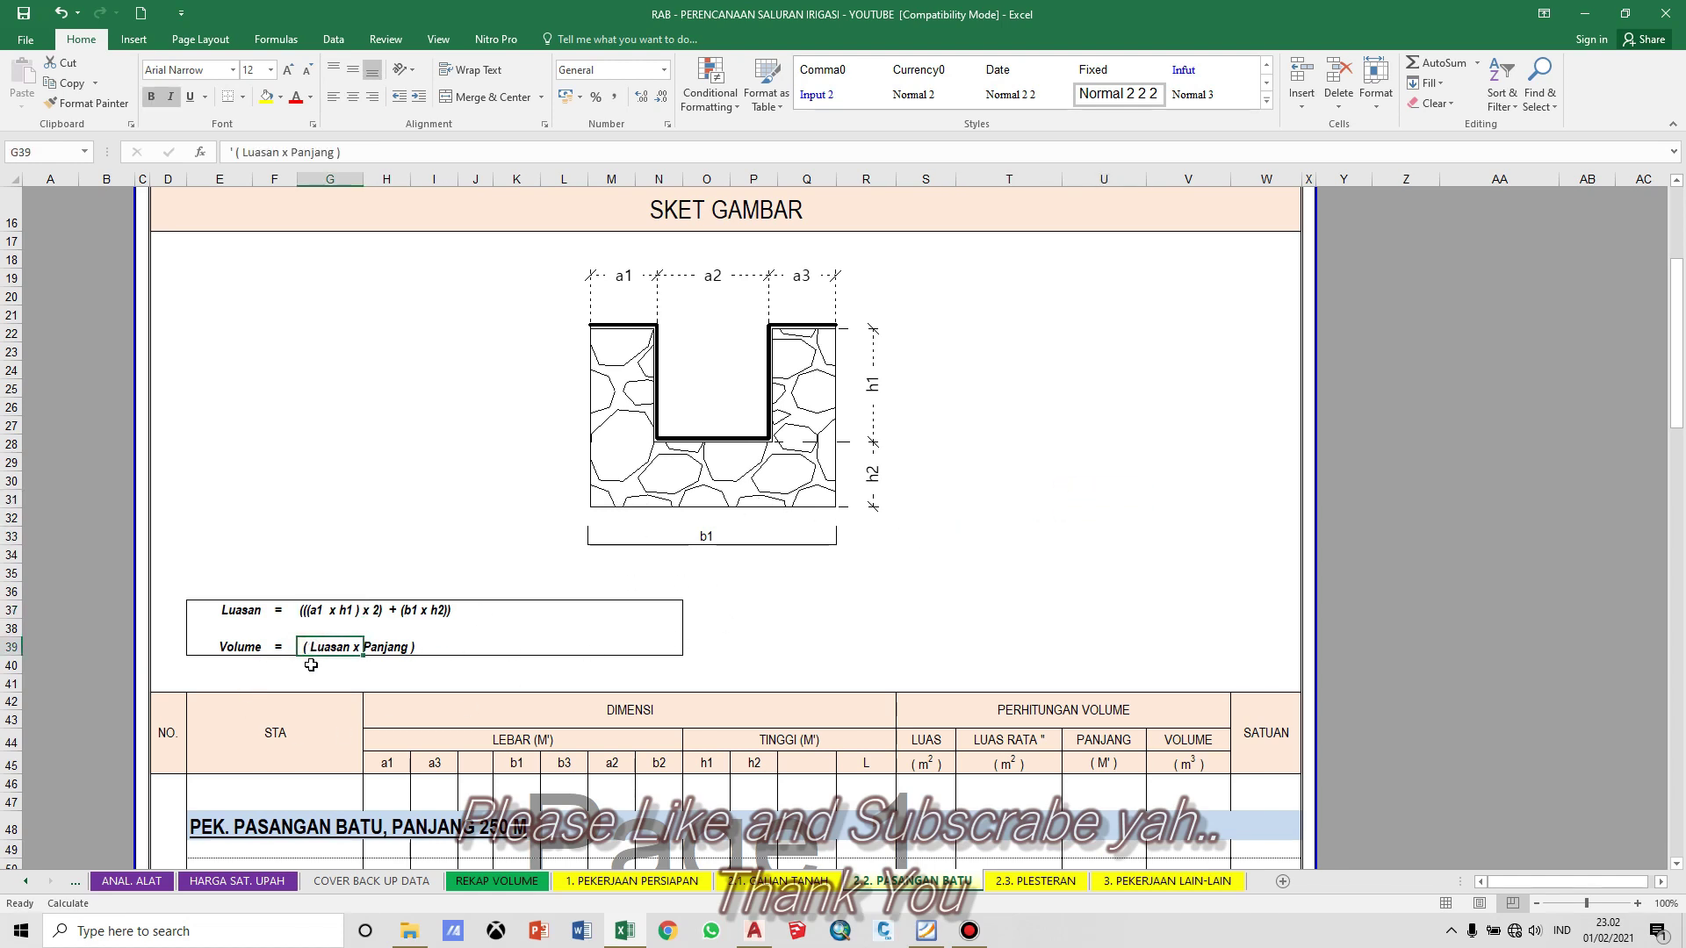
left_click(980, 634)
left_click(1066, 588)
Step: Examine the dimension input cells for STA 0+00 and the work item header of the stone masonry sheet
left_click(1602, 479)
mouse_move(1677, 426)
left_mouse_down()
mouse_move(1675, 507)
mouse_move(1676, 478)
left_mouse_up()
left_click(1587, 533)
left_click(341, 694)
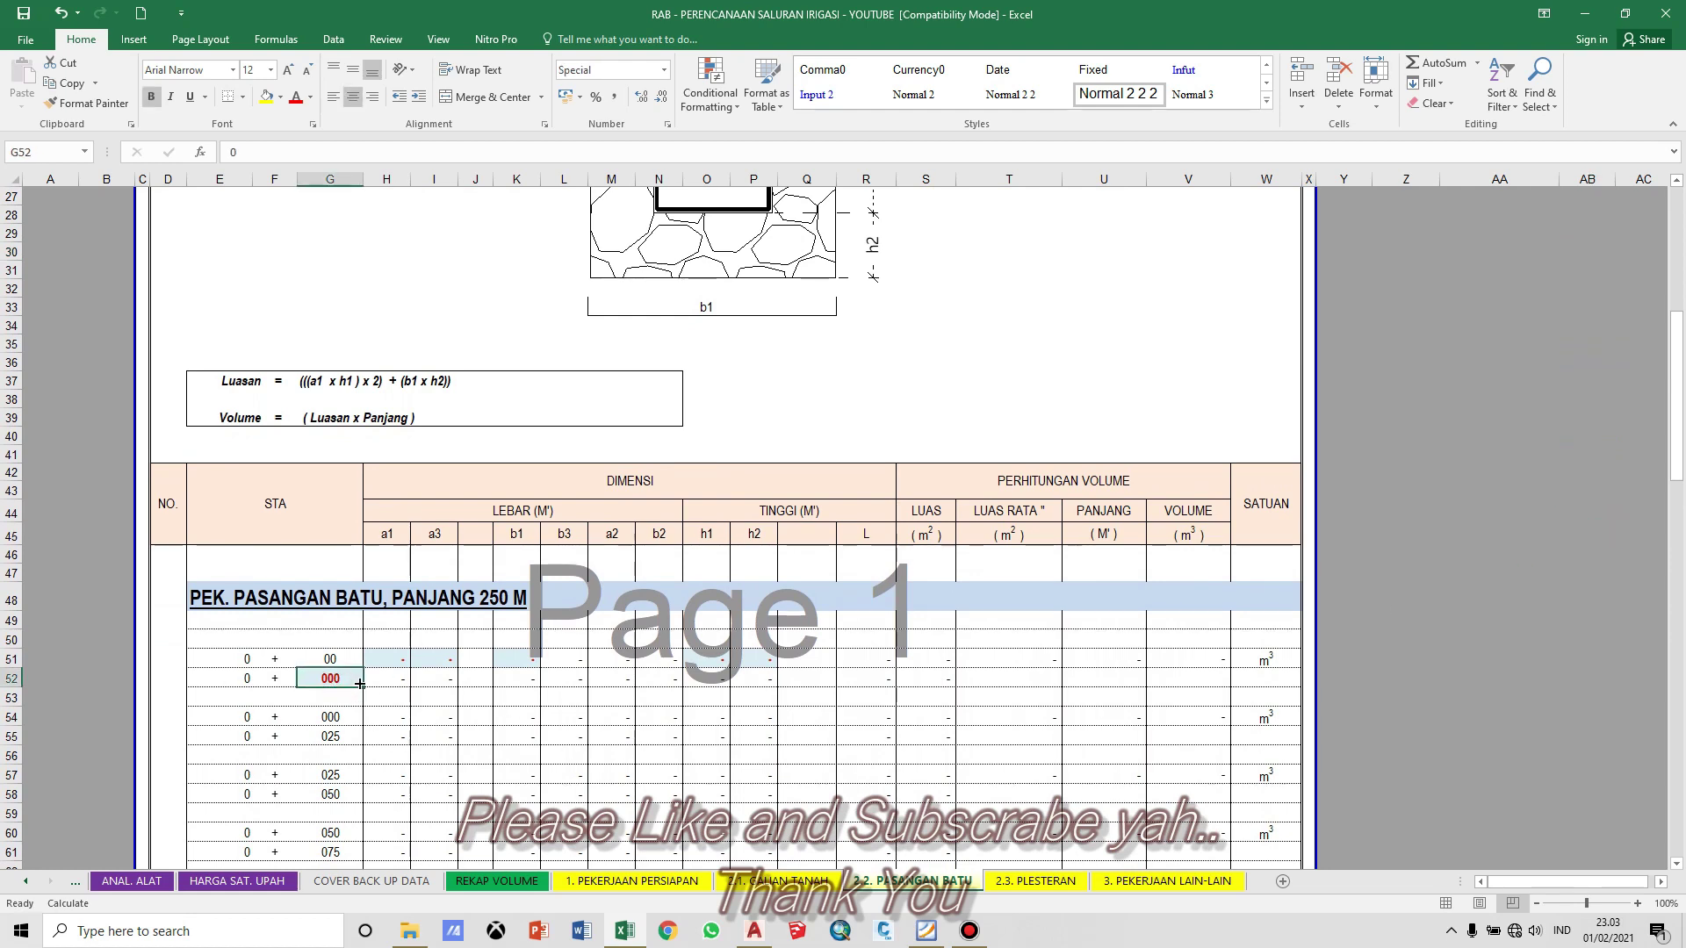
key("Up")
key("Right")
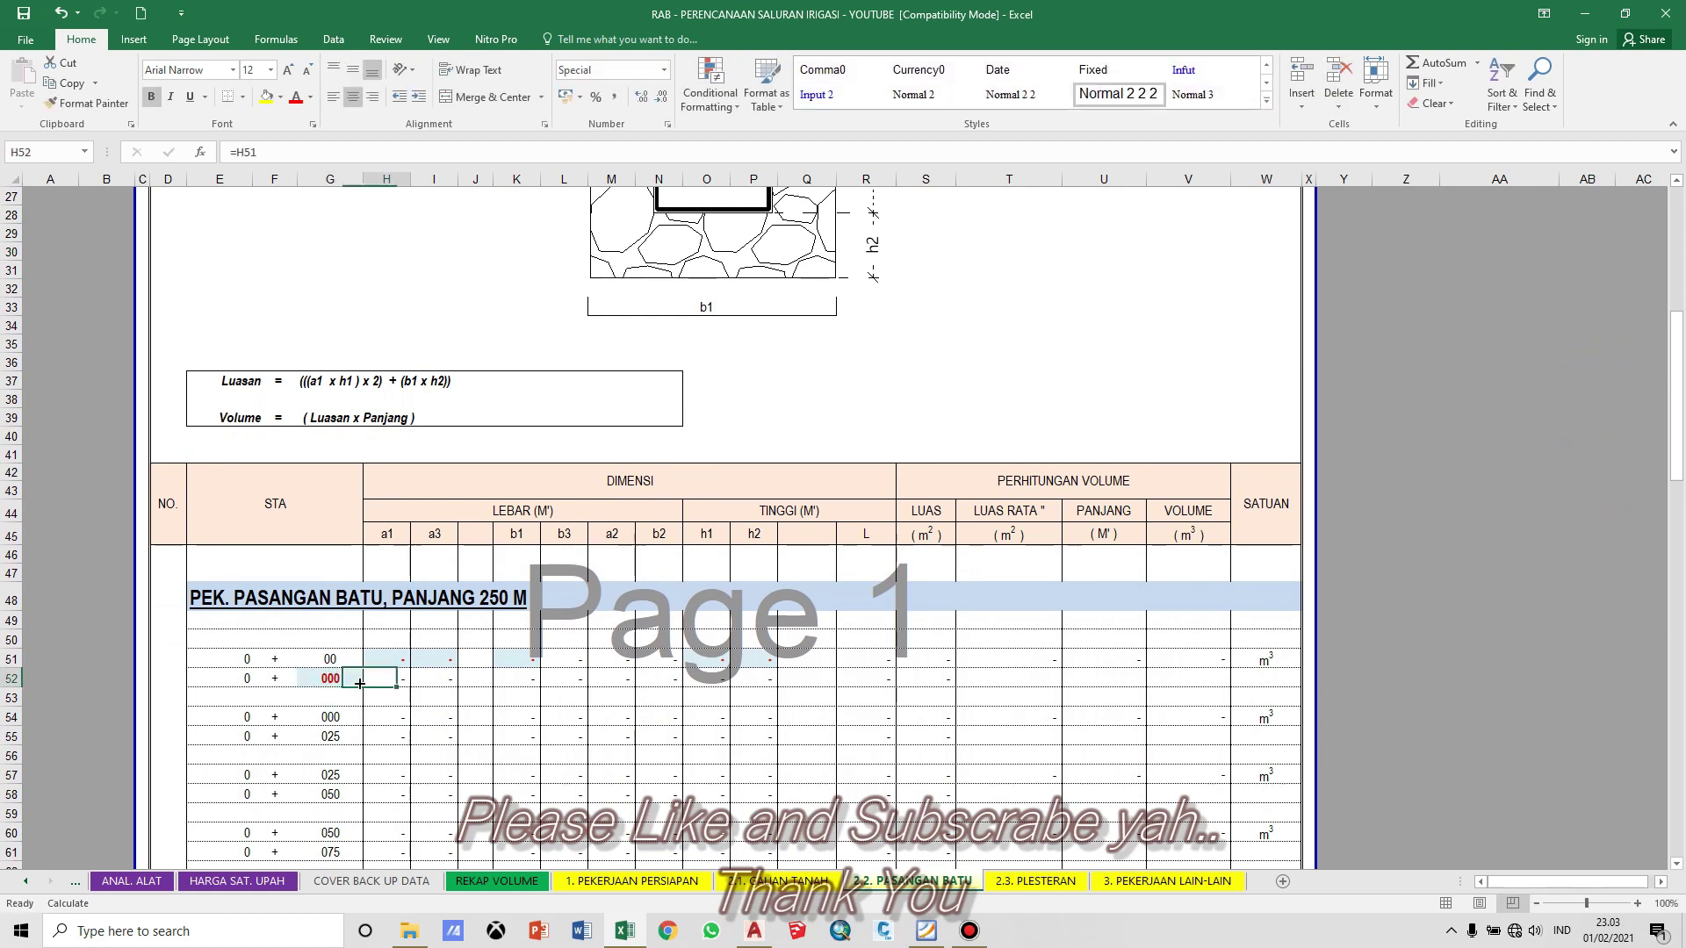
key("Up")
key("Right")
key("Left")
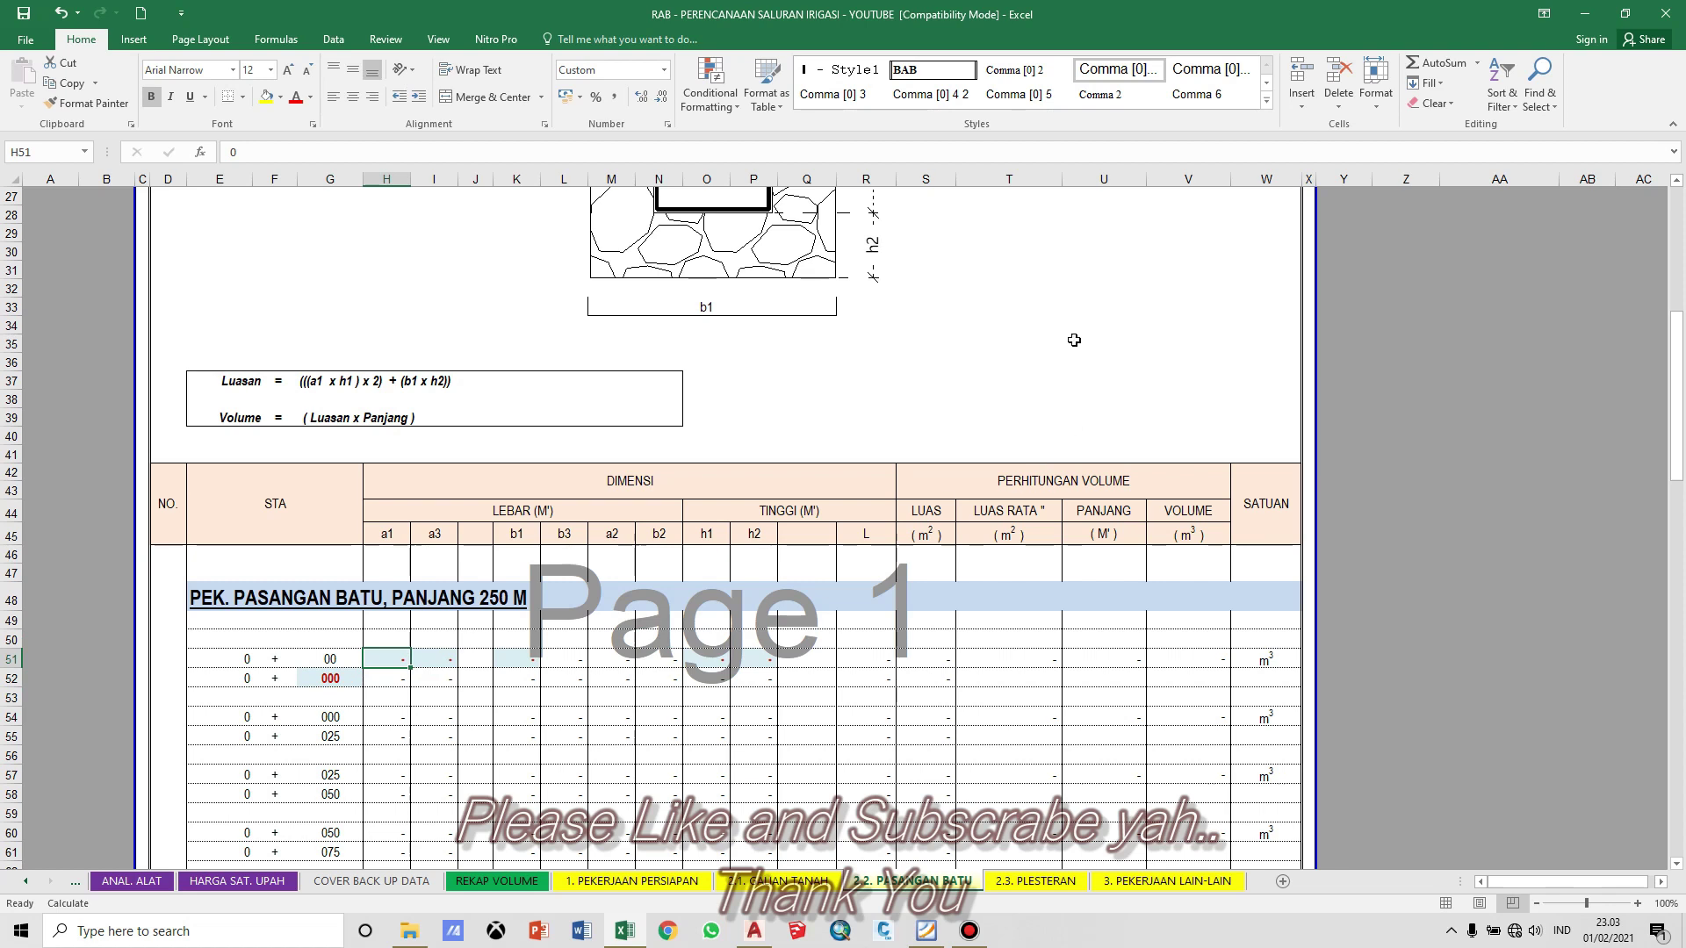
scroll(1489, 179, "up", 9)
left_click(1449, 507)
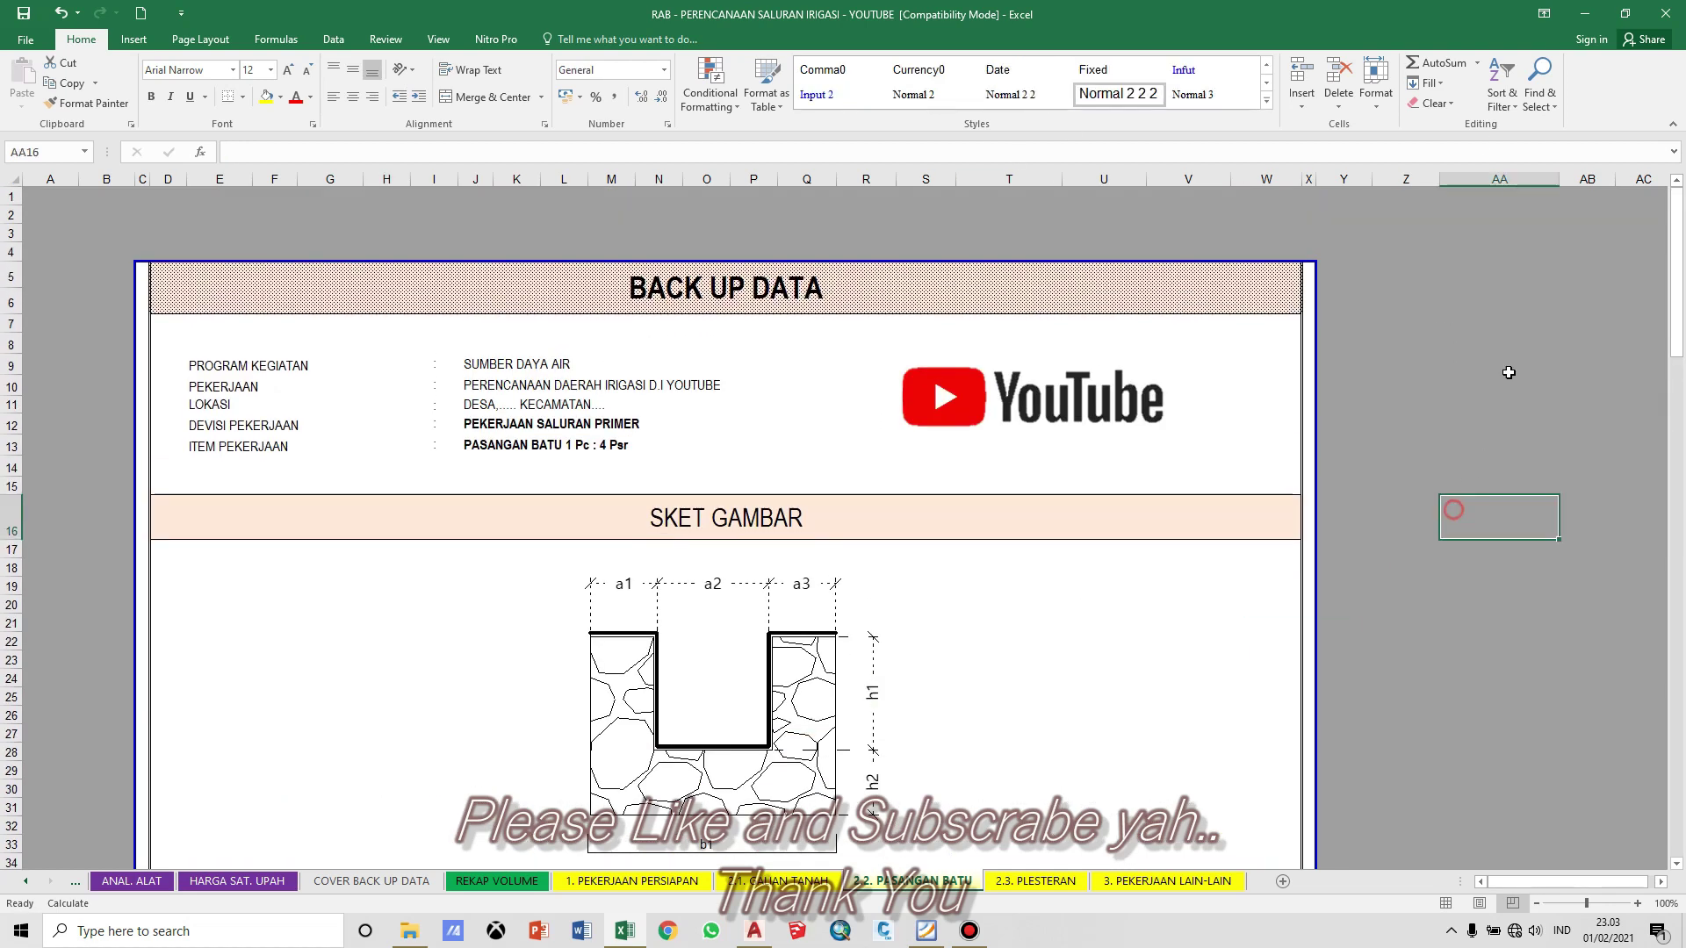
Step: Show the AutoCAD drawing beside the workbook and enter =0,25 as the a1 width for STA 0+00 in H51
left_click(1626, 15)
left_click(1152, 419)
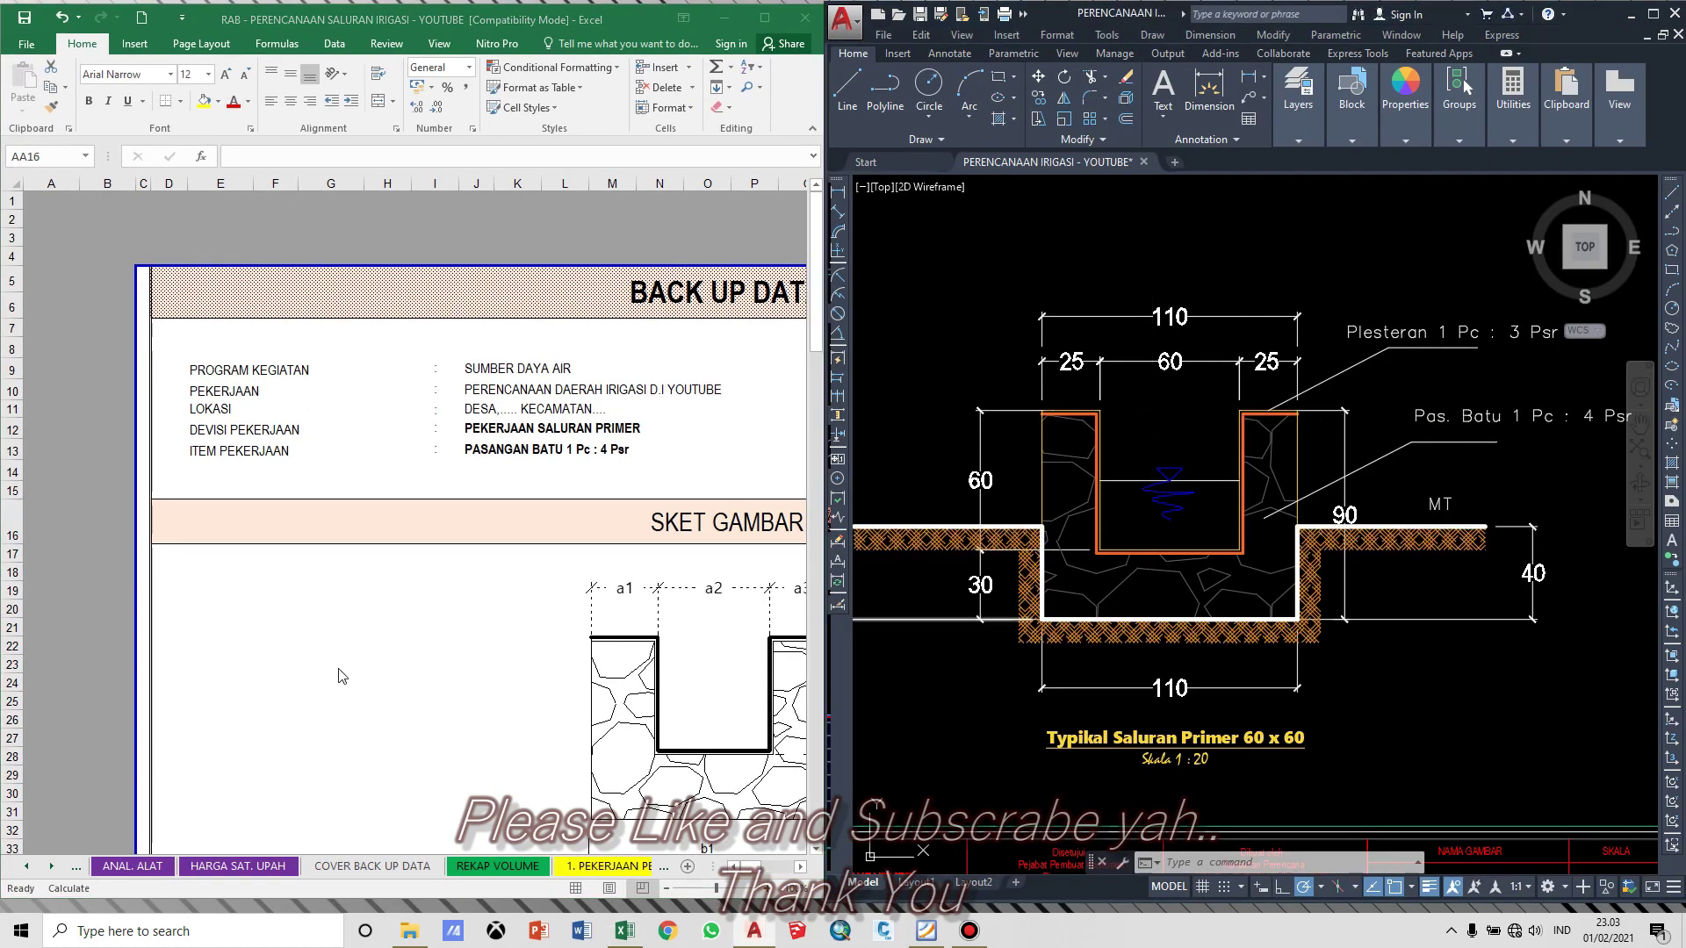
left_click(279, 688)
left_click(406, 768)
key("Down")
key("Down")
key("Down")
key("Down")
key("Down")
key("Down")
key("Down")
key("Down")
key("Down")
key("Down")
key("Down")
key("Down")
key("Down")
key("Down")
key("Down")
key("Down")
key("Down")
key("Down")
key("Down")
key("Down")
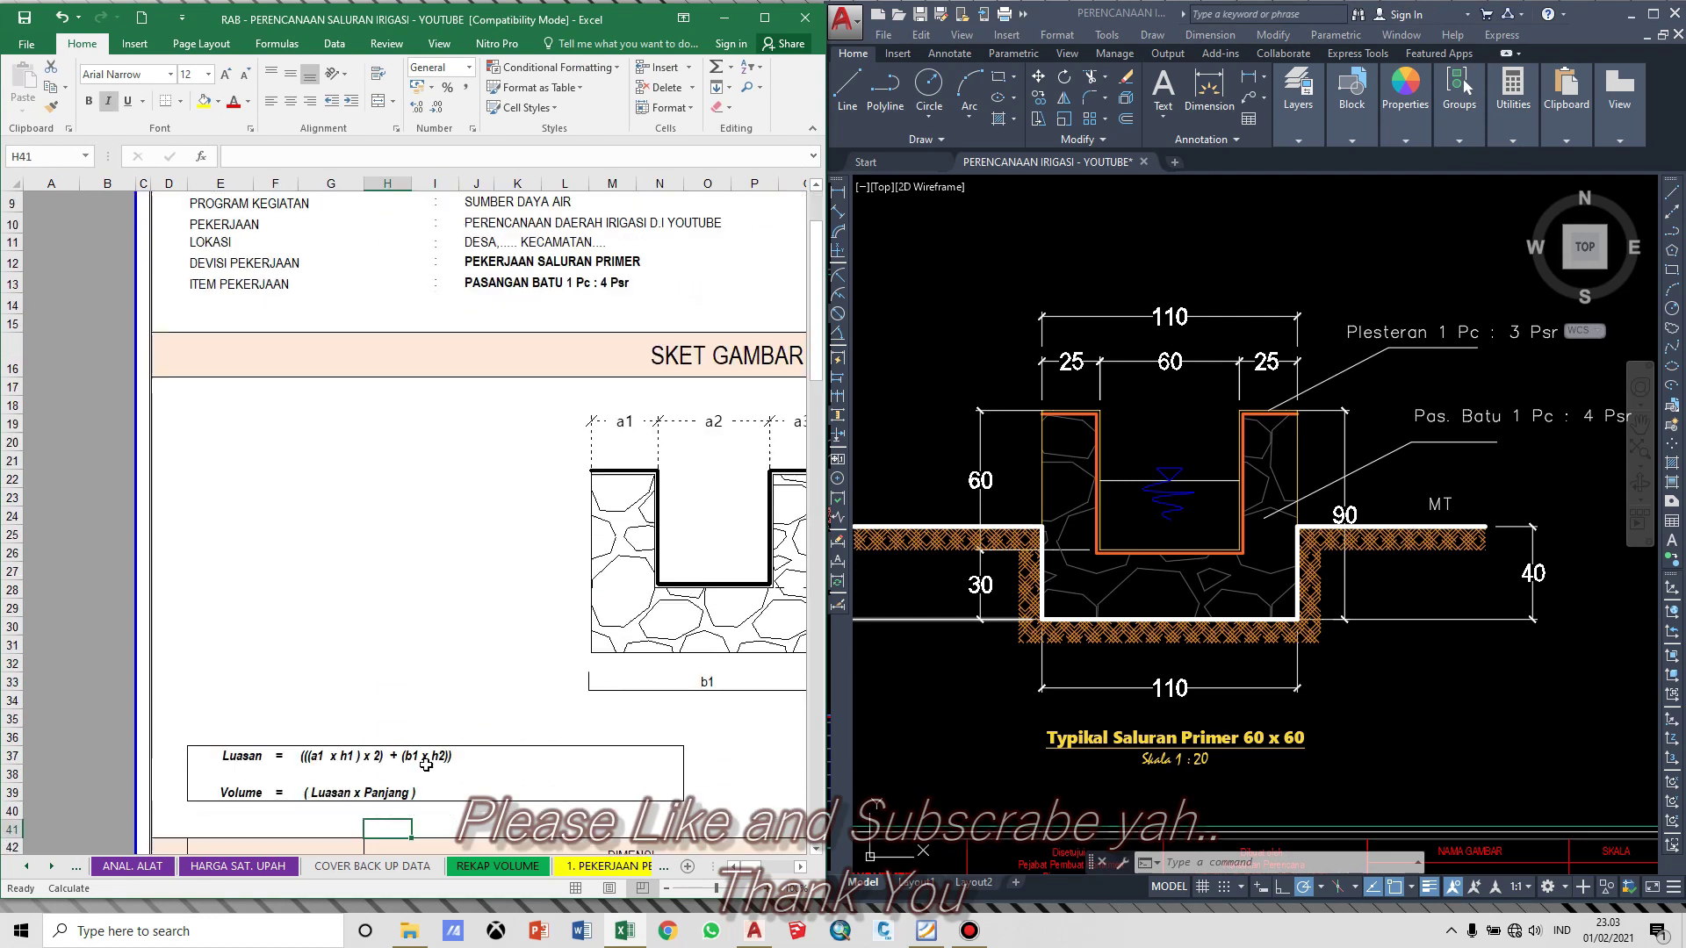
key("Down")
scroll(307, 747, "down", 2)
left_click(240, 778)
type("=")
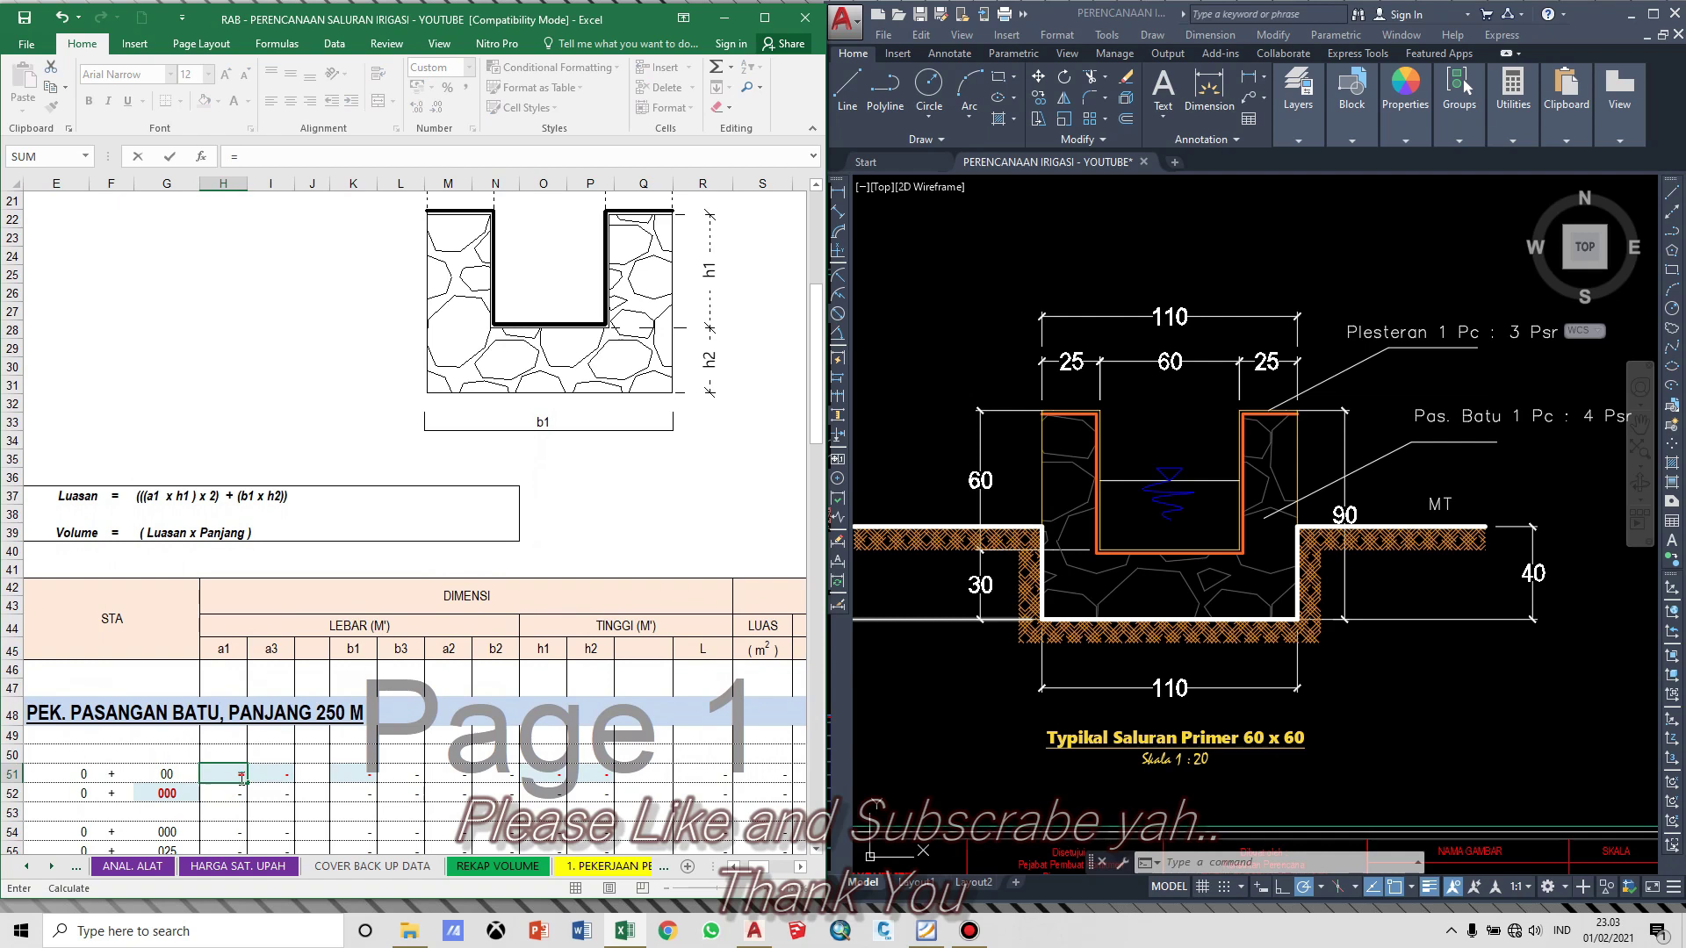
type("0,25")
left_click(562, 494)
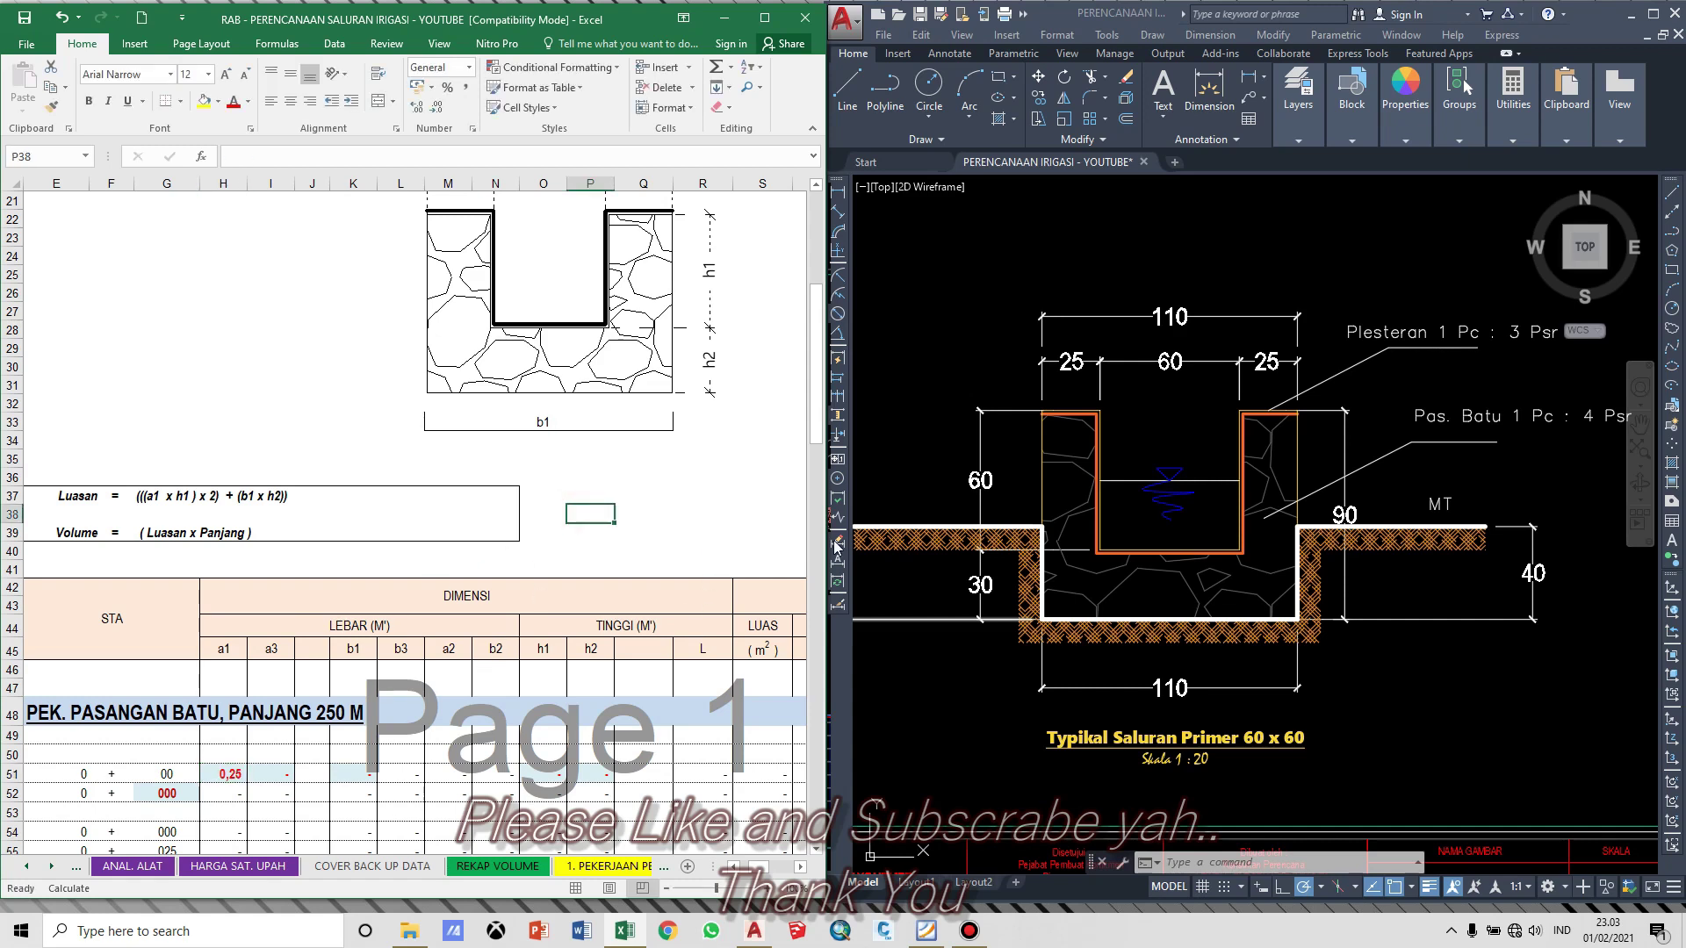
Step: Extend the plaster note in the AutoCAD channel section to read "Plesteran 1 Pc : 3 Psr, Tebal 1,5 cm"
scroll(1012, 436, "up", 4)
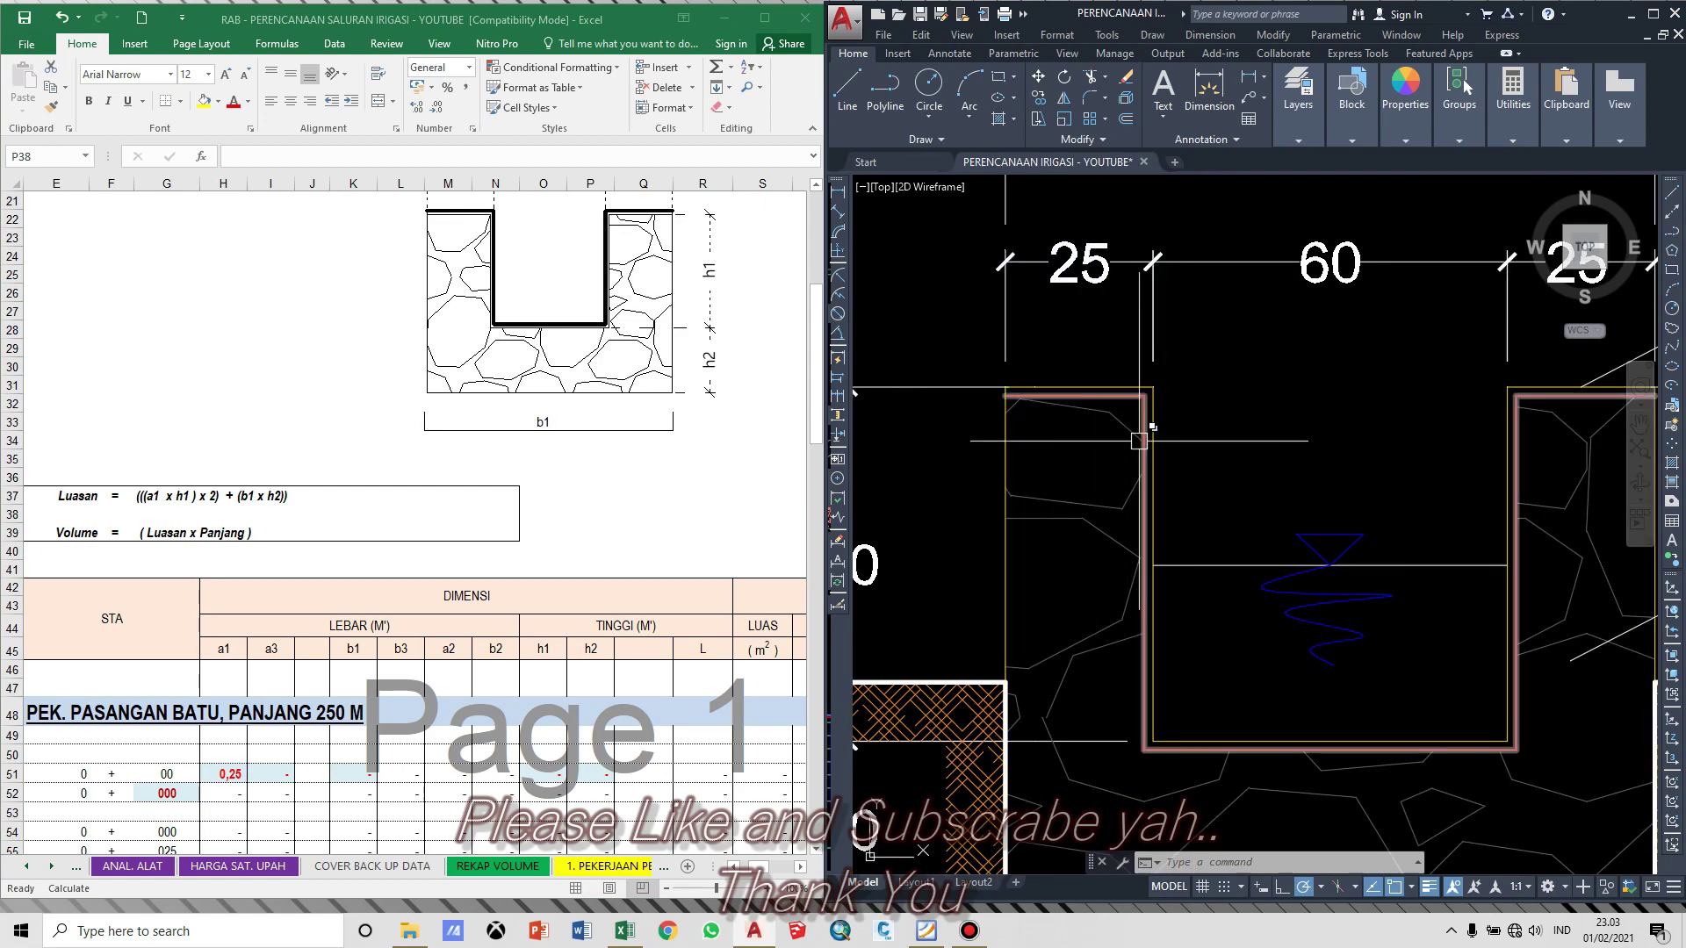
scroll(1130, 431, "down", 4)
scroll(1177, 431, "up", 5)
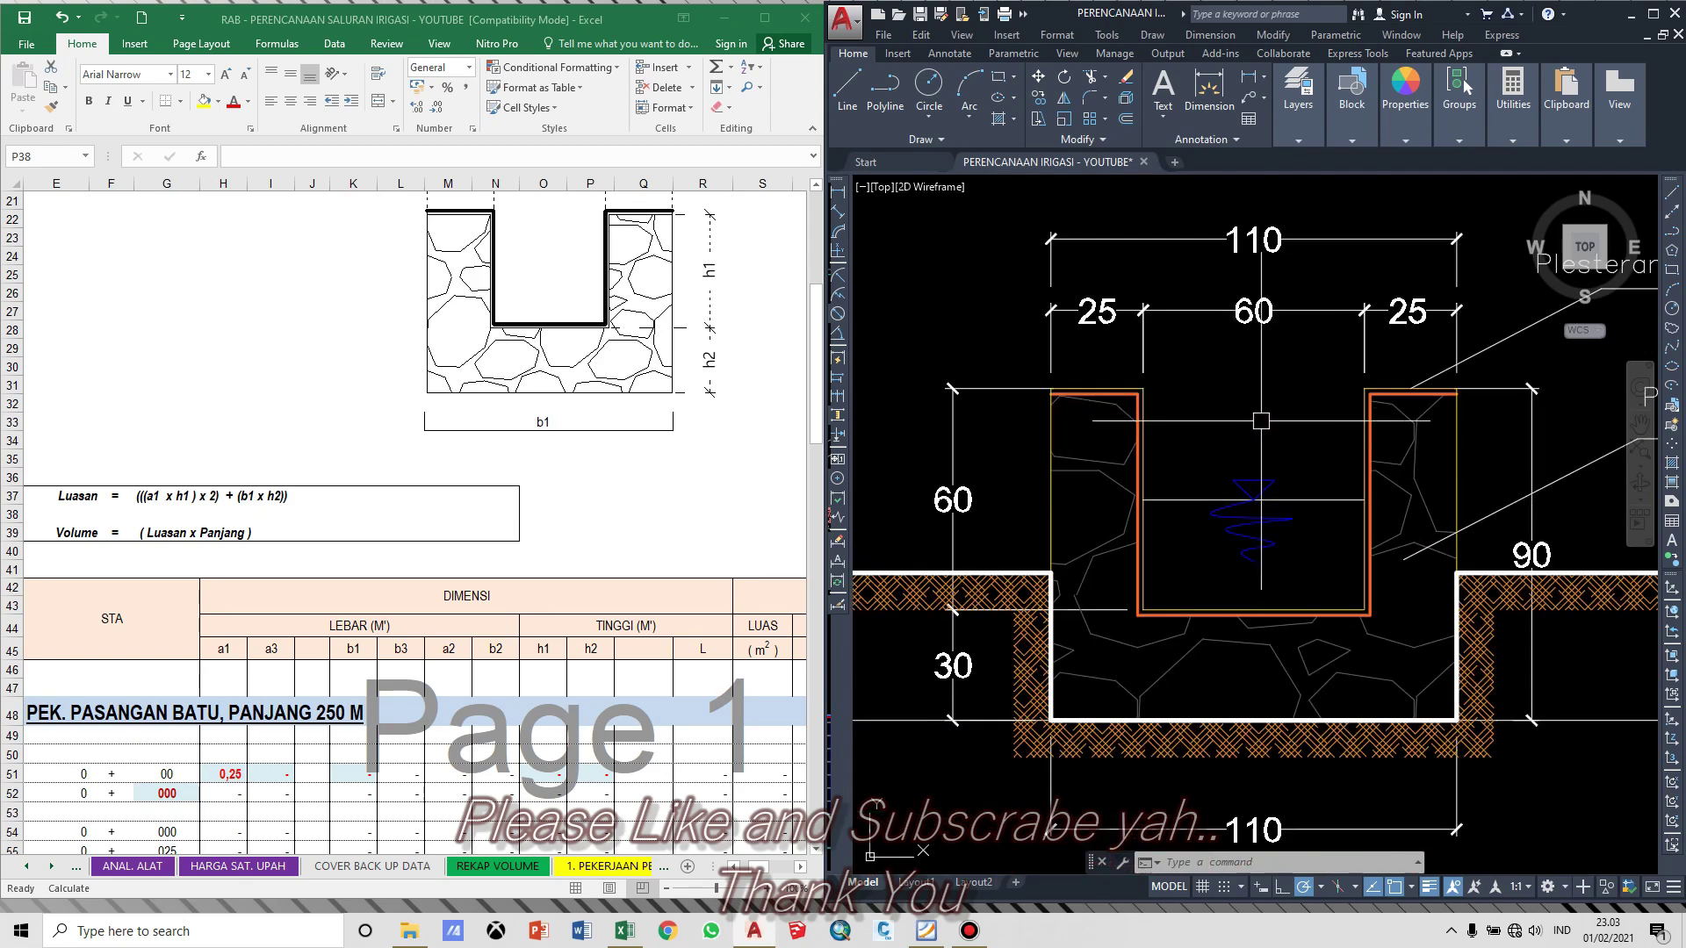
scroll(1176, 430, "down", 4)
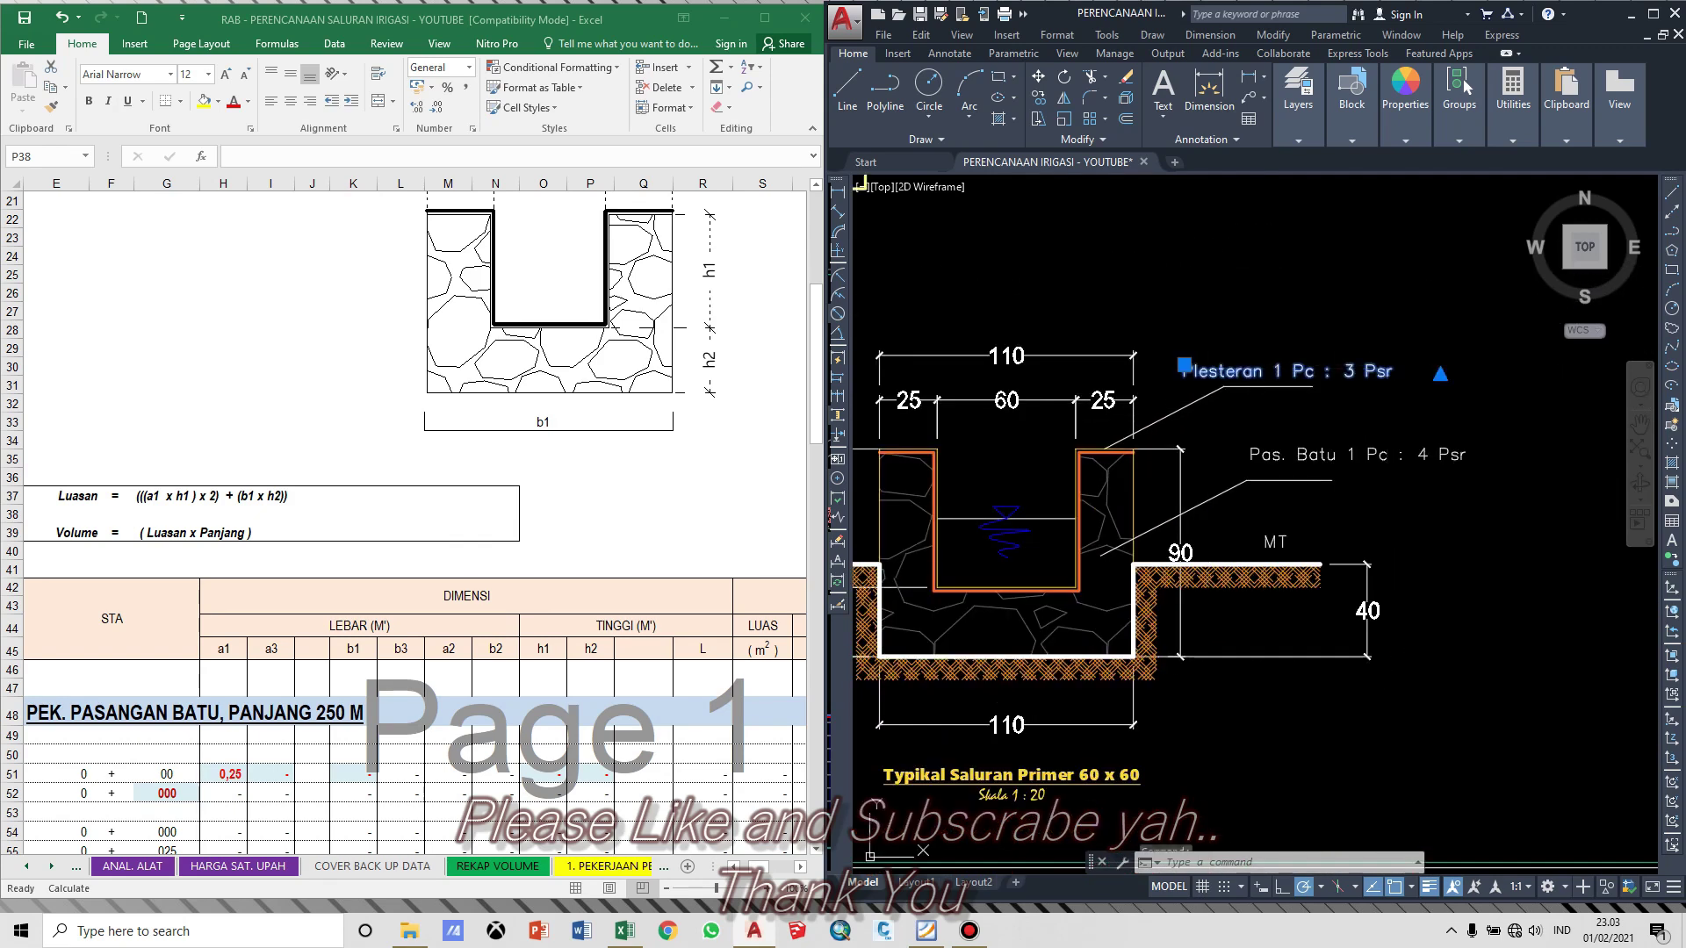
double_click(1394, 373)
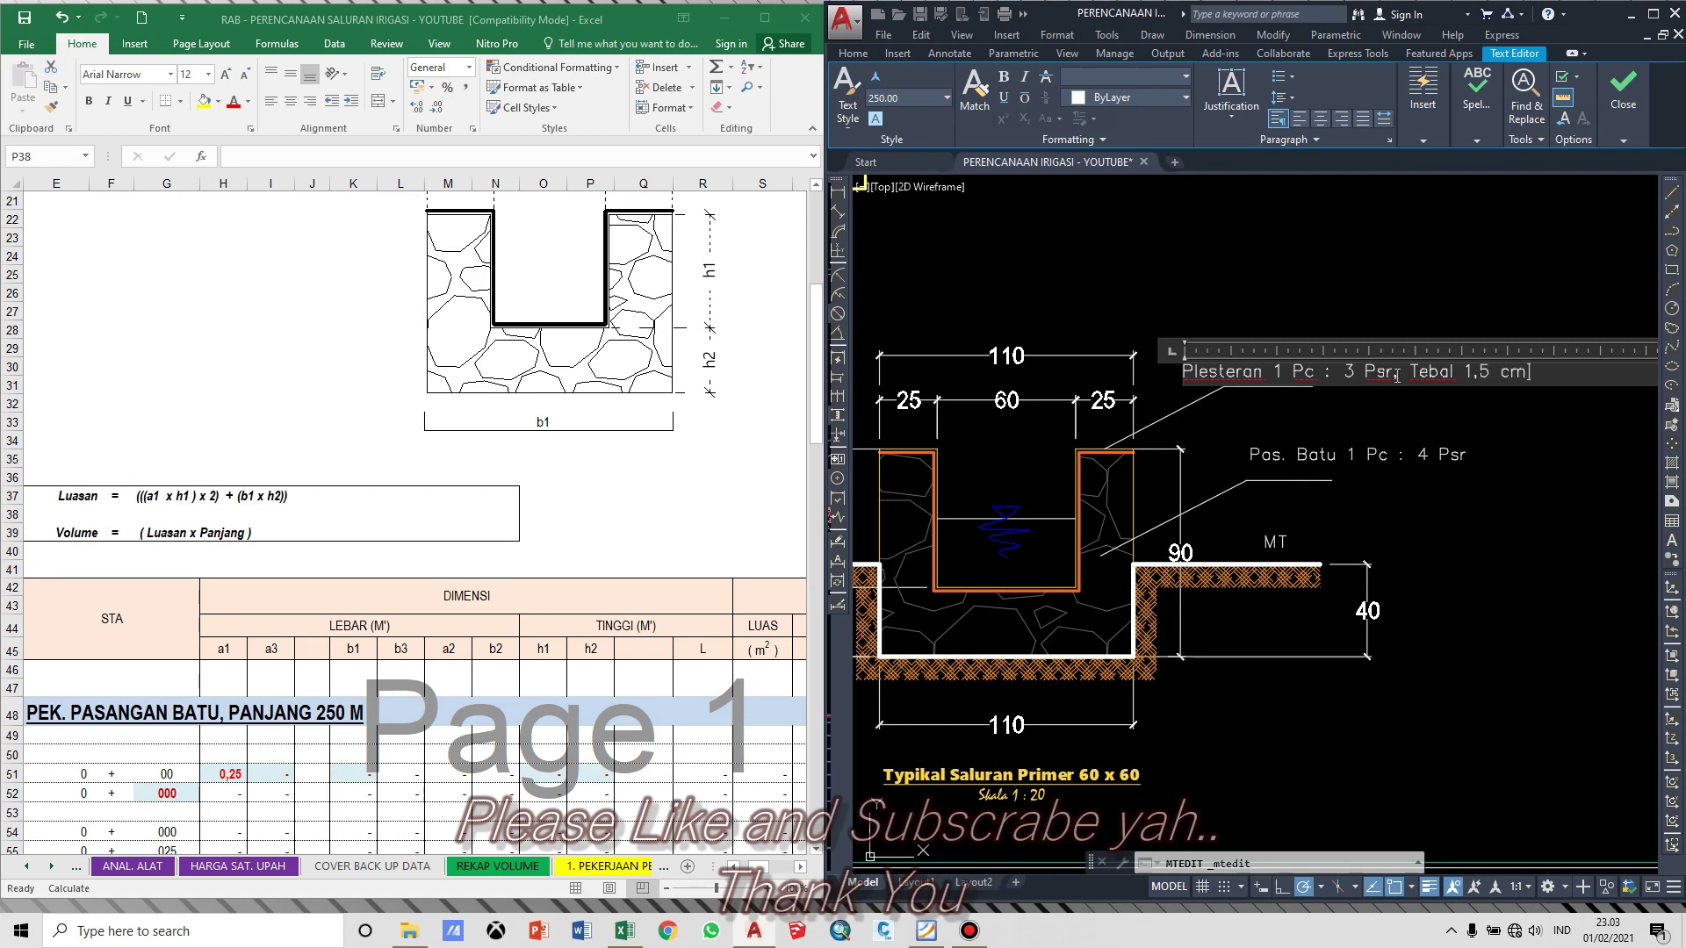
left_click(1506, 498)
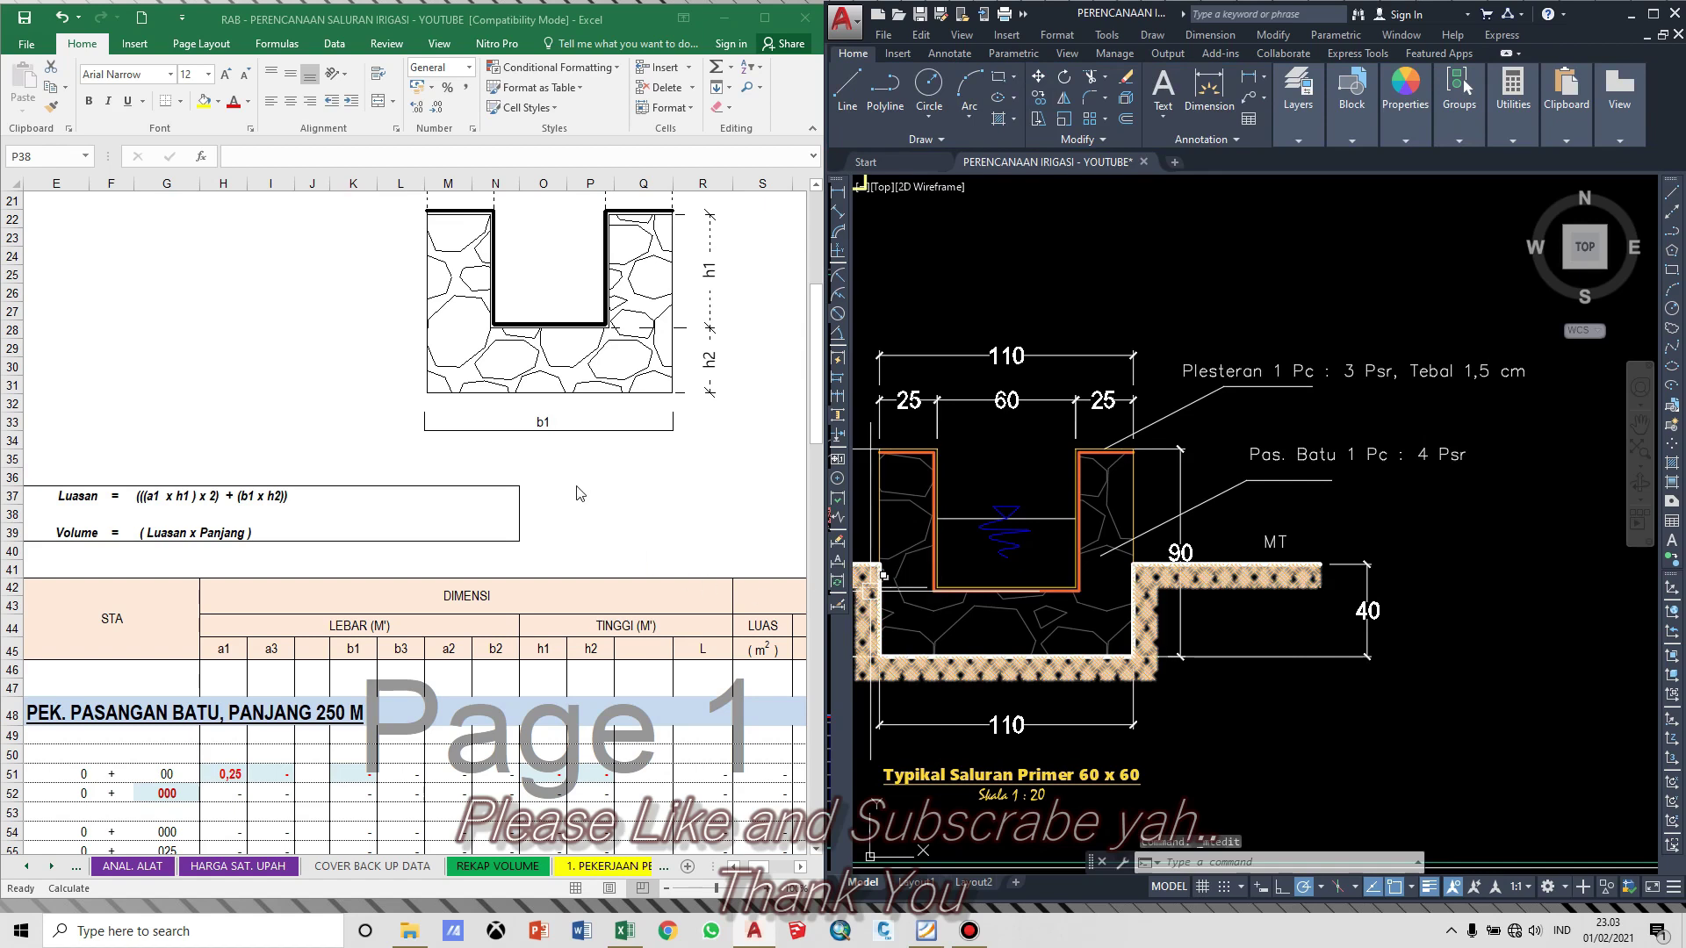
Step: Open the RAB D.I YOUTUBE sheet full size and check the Pasangan Batu and Plesteran work item descriptions
left_click(773, 19)
left_click(20, 883)
left_click(19, 883)
left_click(19, 883)
left_click(20, 886)
left_click(19, 885)
left_click(20, 885)
left_click(19, 885)
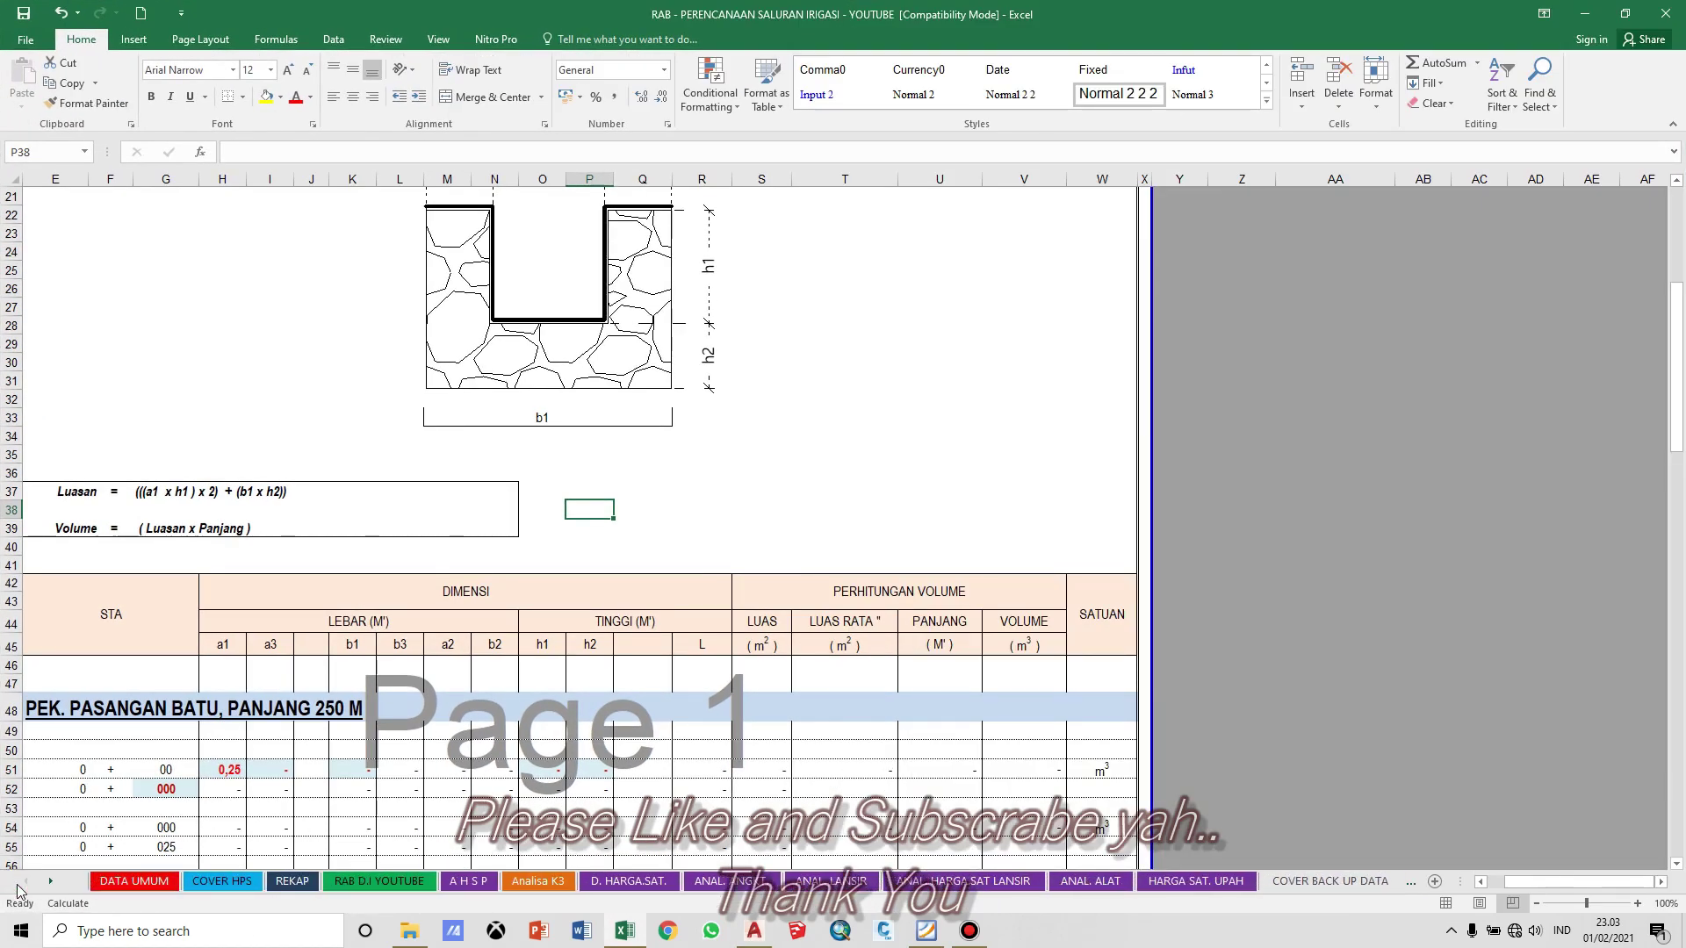
left_click(332, 882)
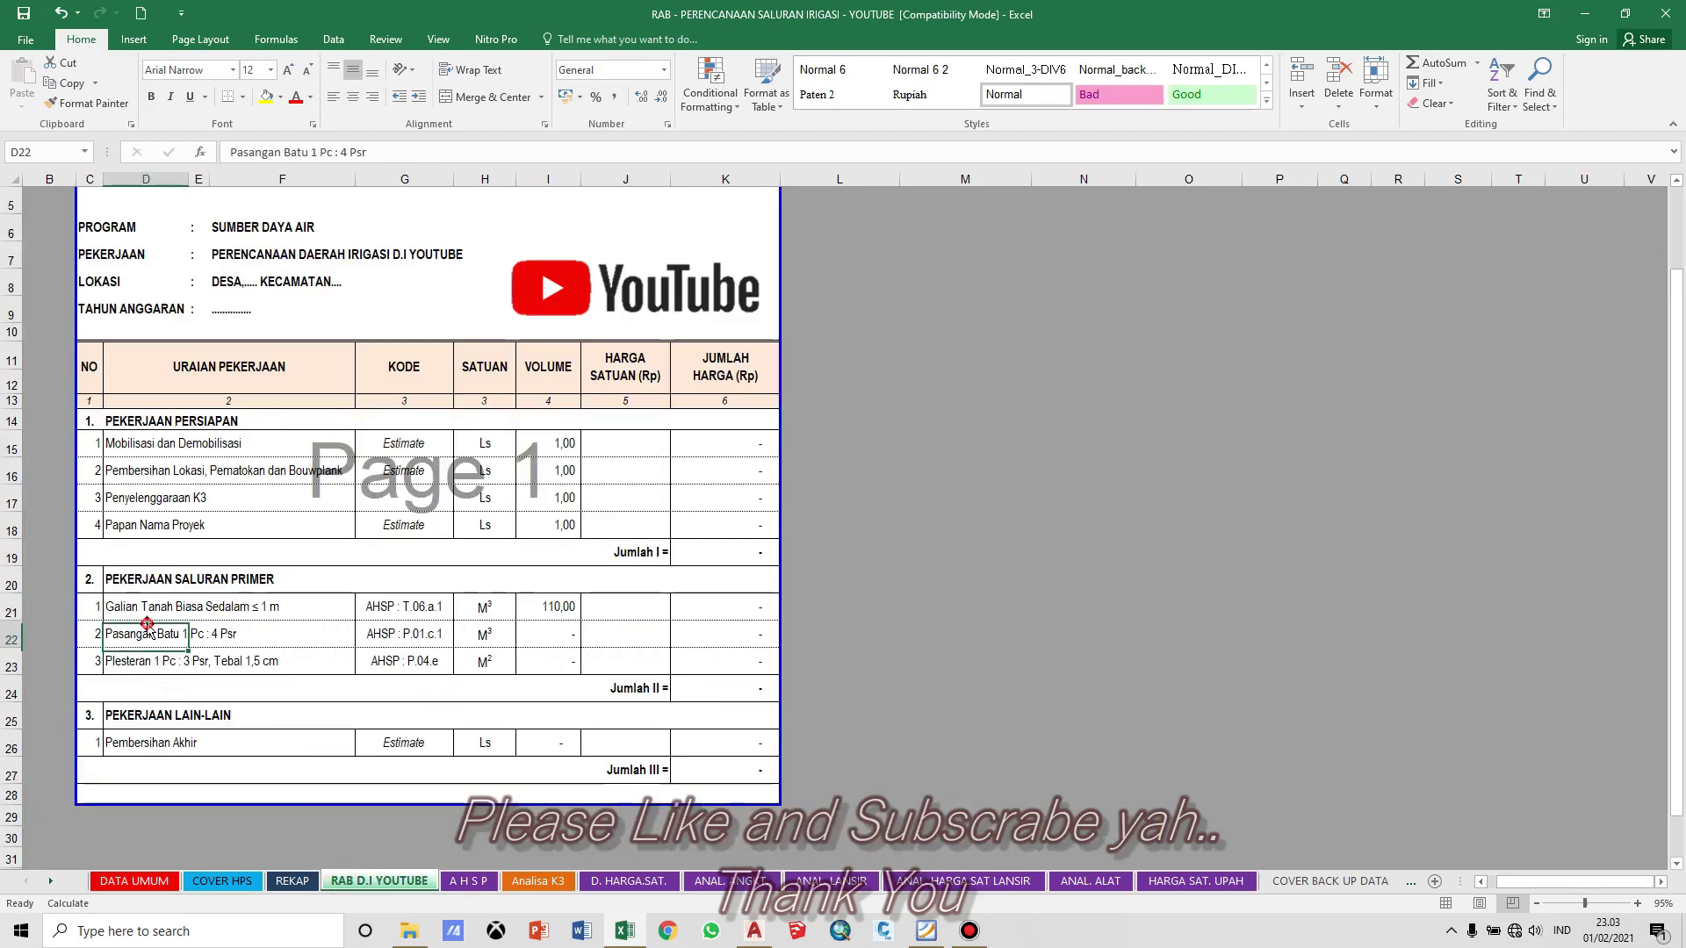
left_click(135, 665)
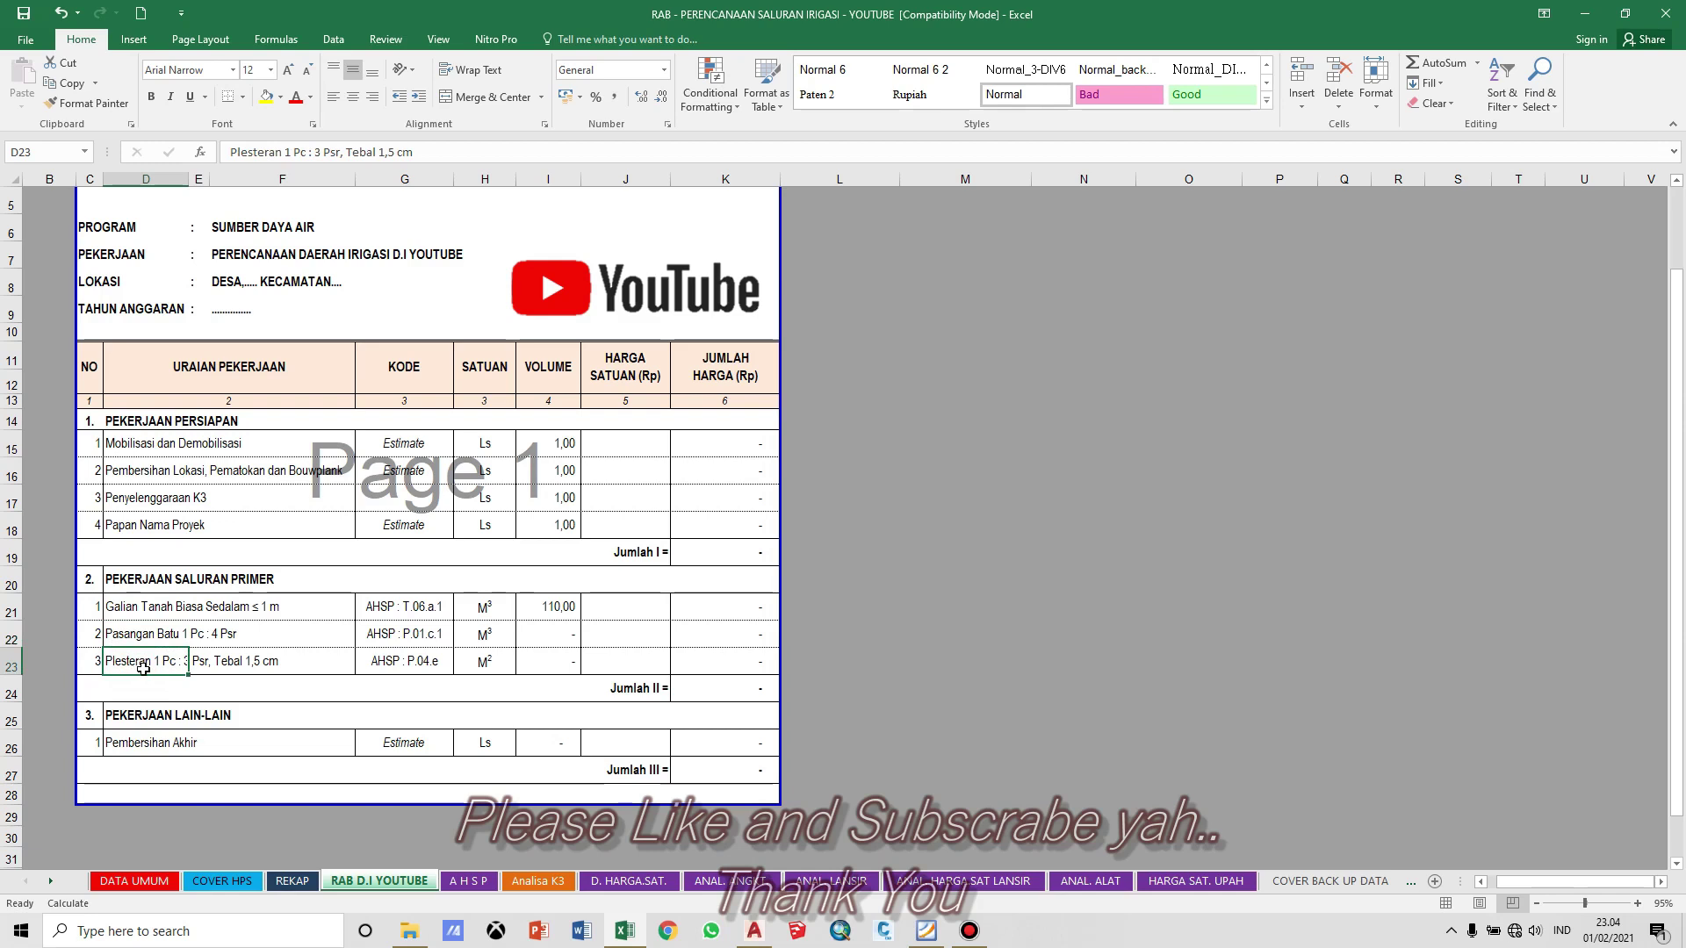
left_click(909, 658)
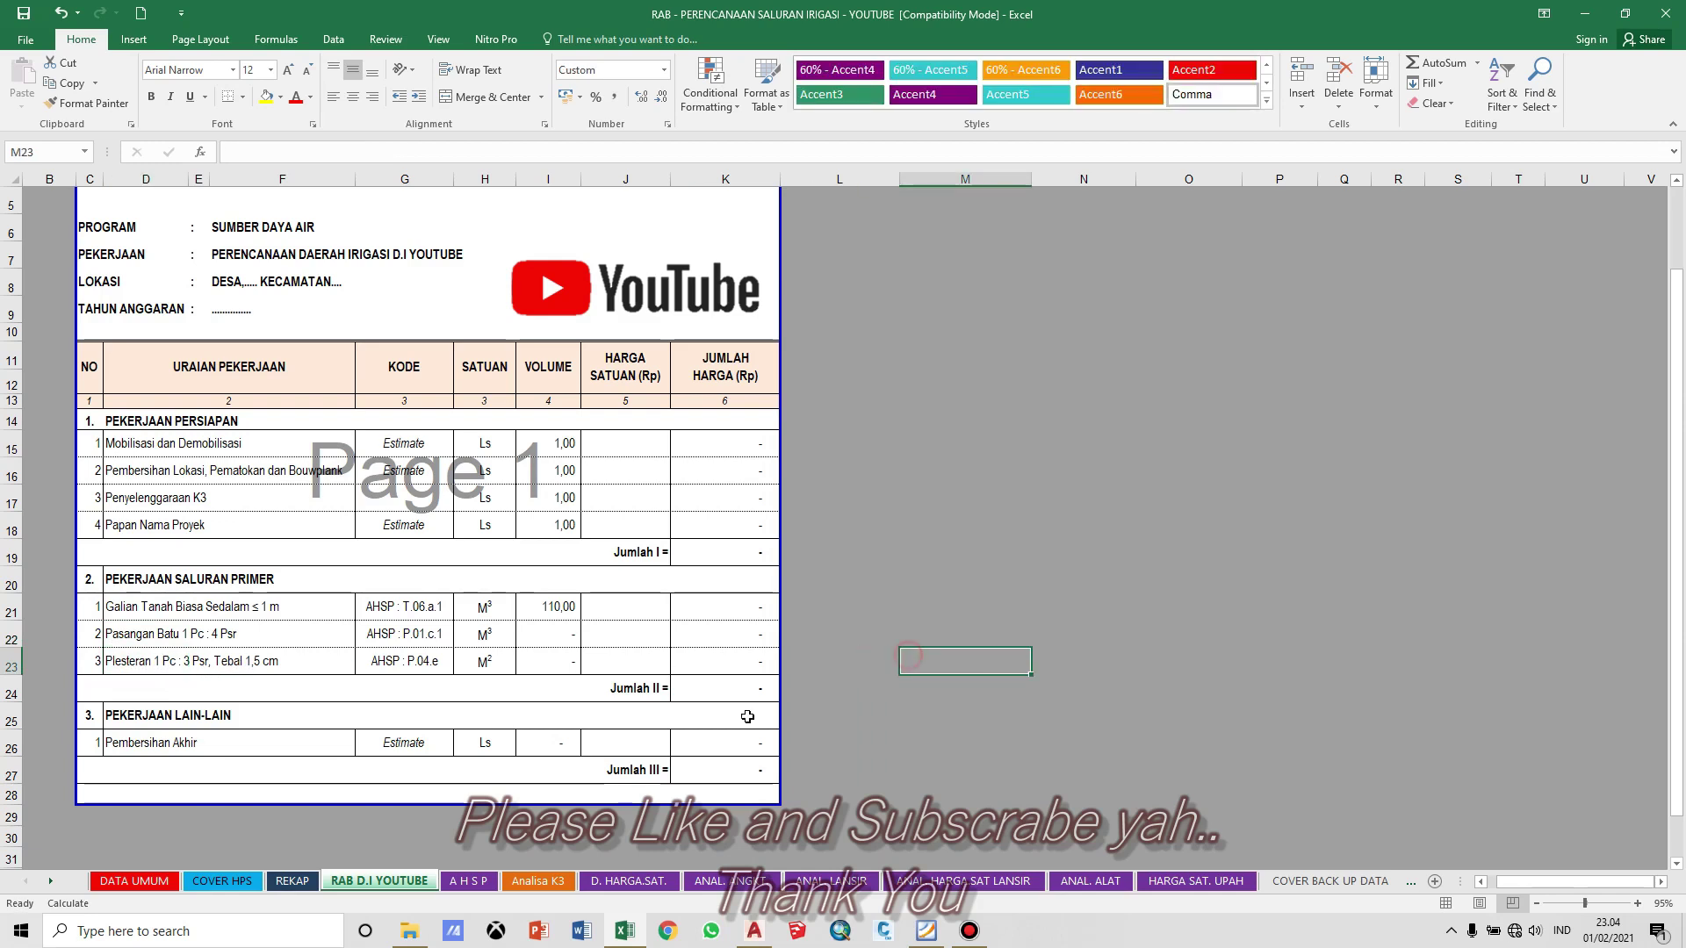
Step: Return to the 2.2. PASANGAN BATU sheet beside the AutoCAD drawing and select the a1 width for STA 0+00
left_click(50, 881)
left_click(50, 881)
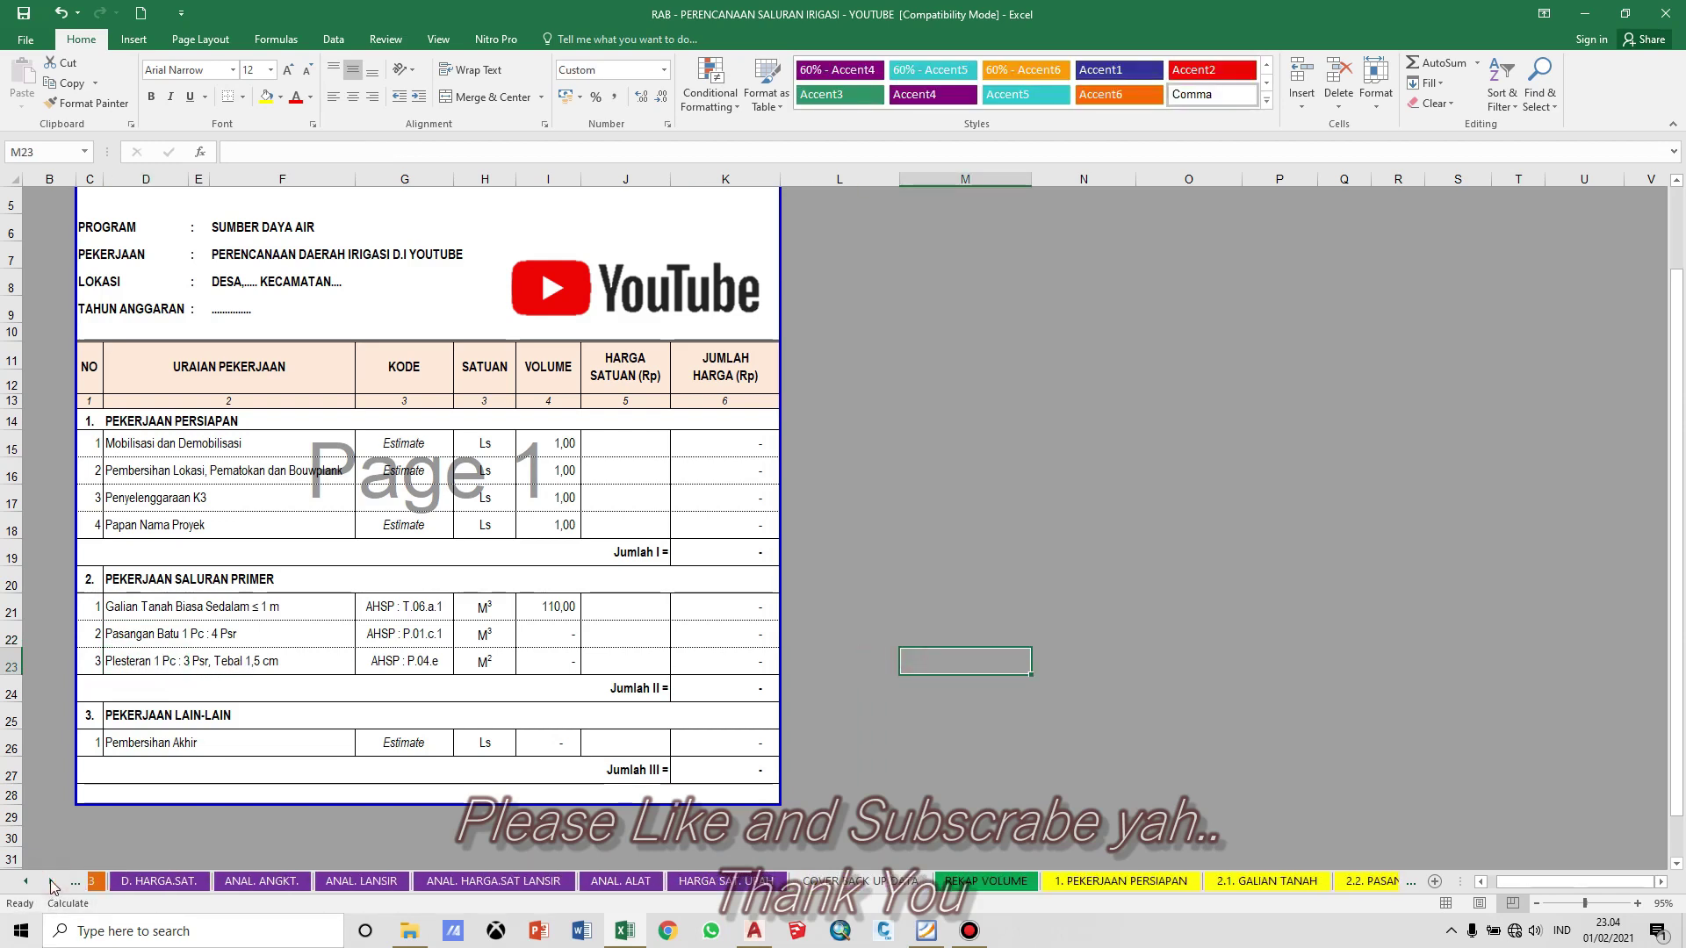
left_click(899, 881)
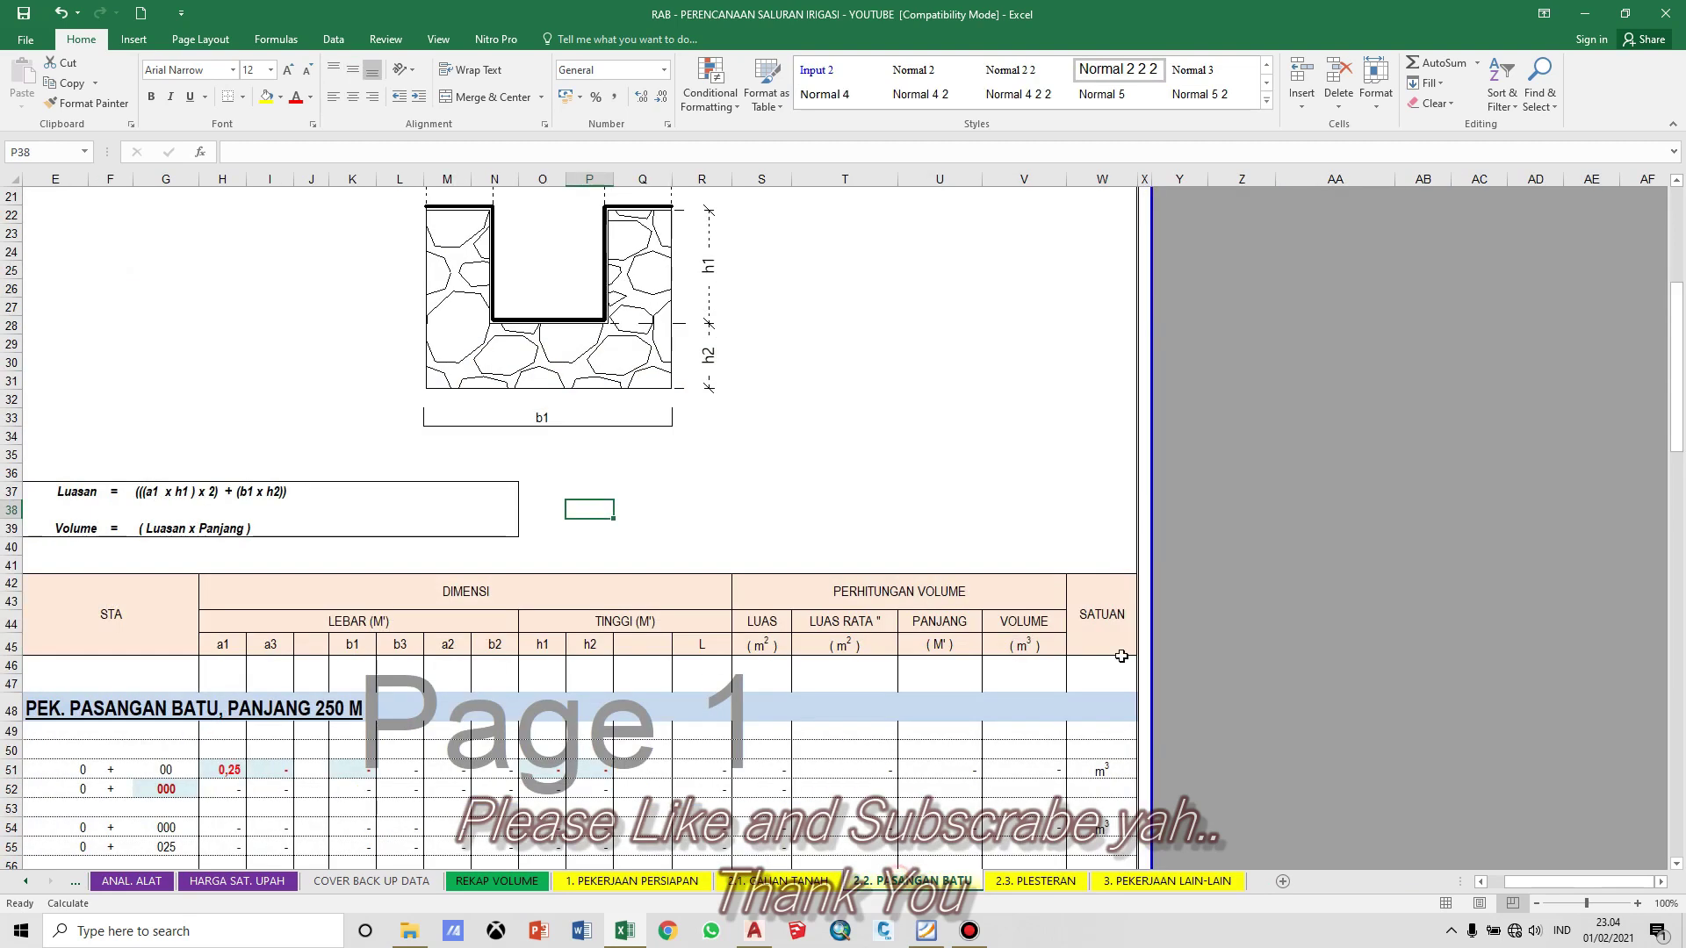
left_click(1621, 21)
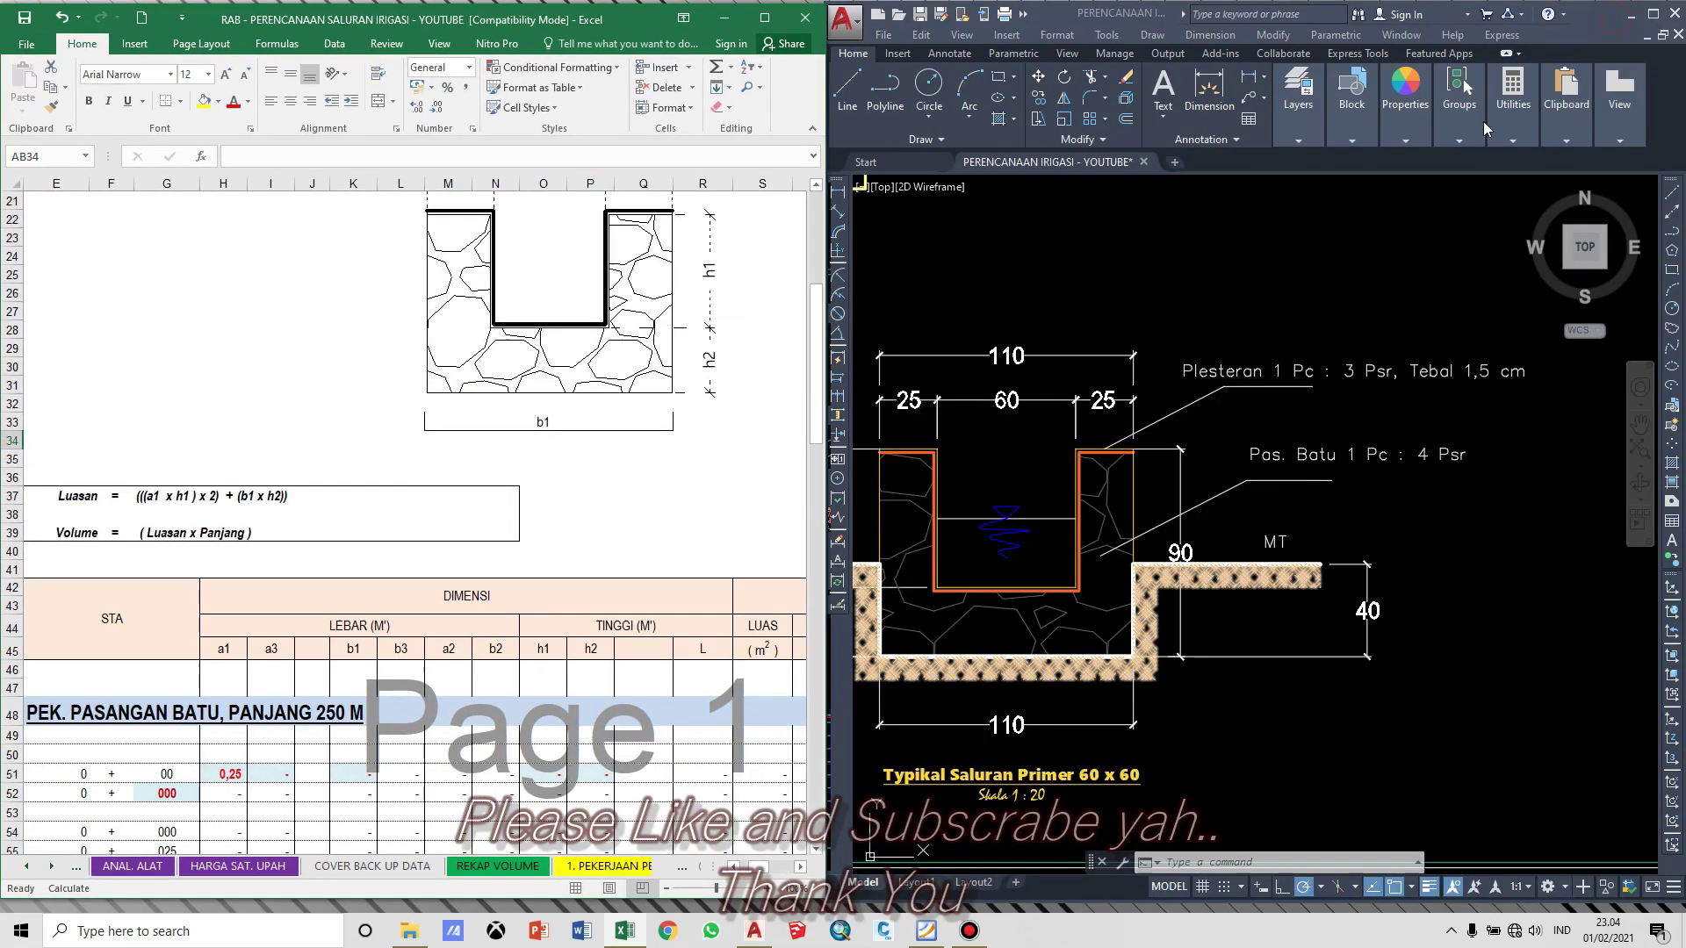
left_click(617, 544)
left_click_drag(817, 448, 818, 492)
left_click(397, 556)
left_click(234, 498)
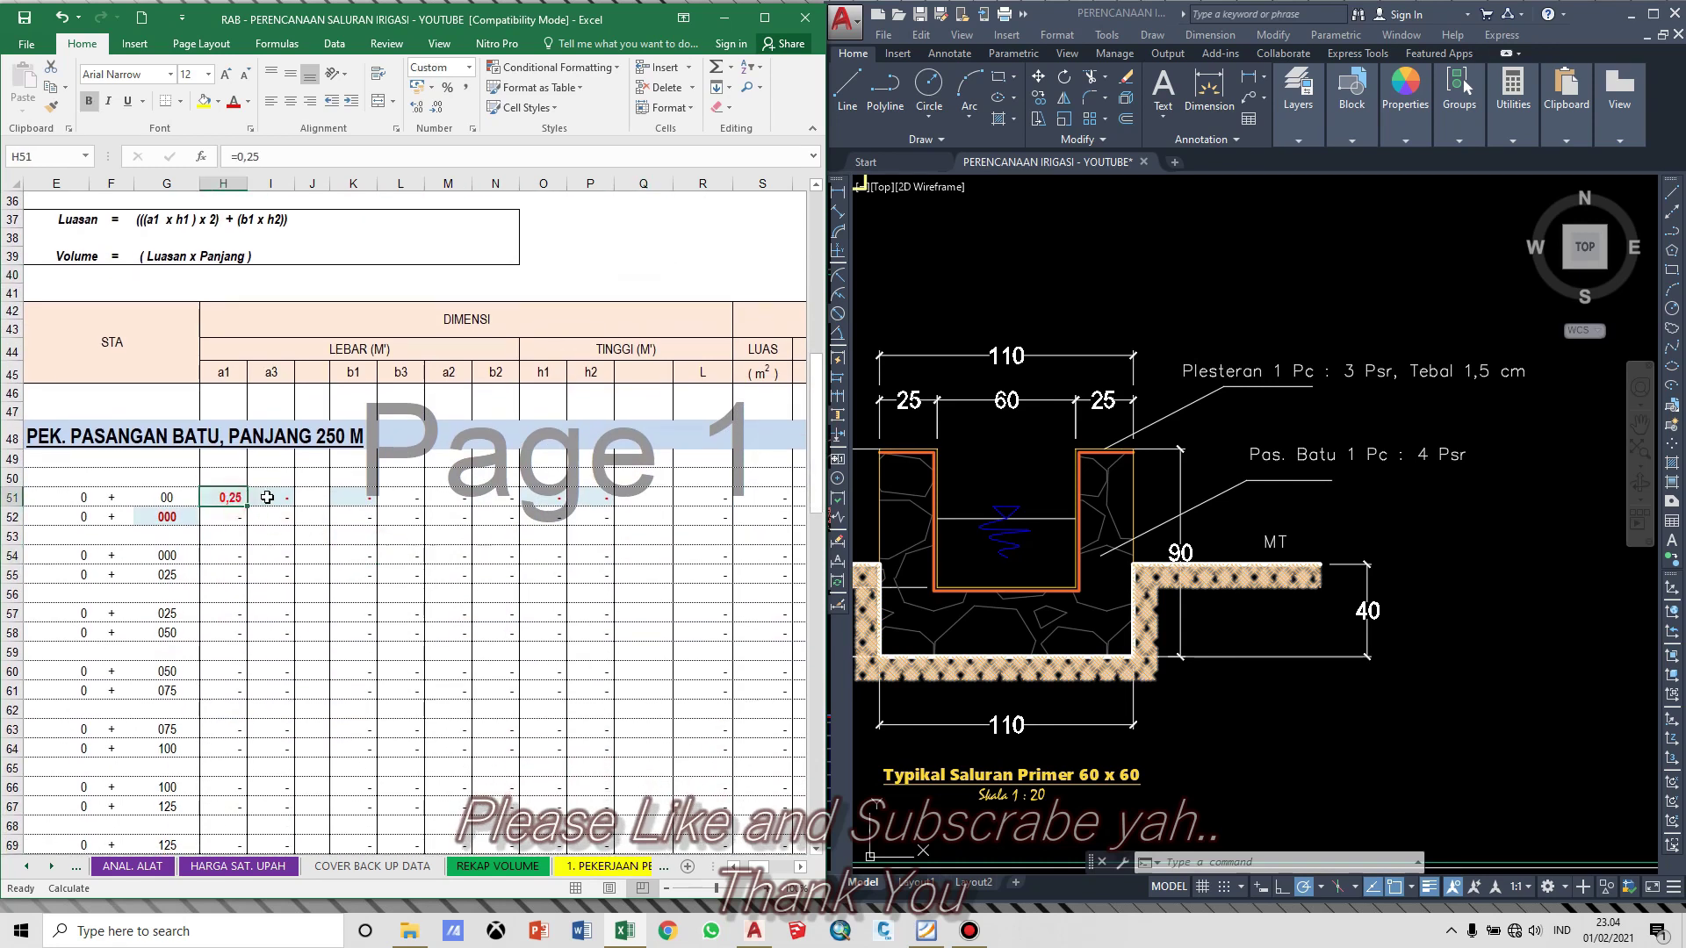
Step: Deduct the plaster thickness from the a1 width in H51 by changing its formula to =0,25-0,015
left_click(1247, 639)
scroll(1141, 526, "up", 5)
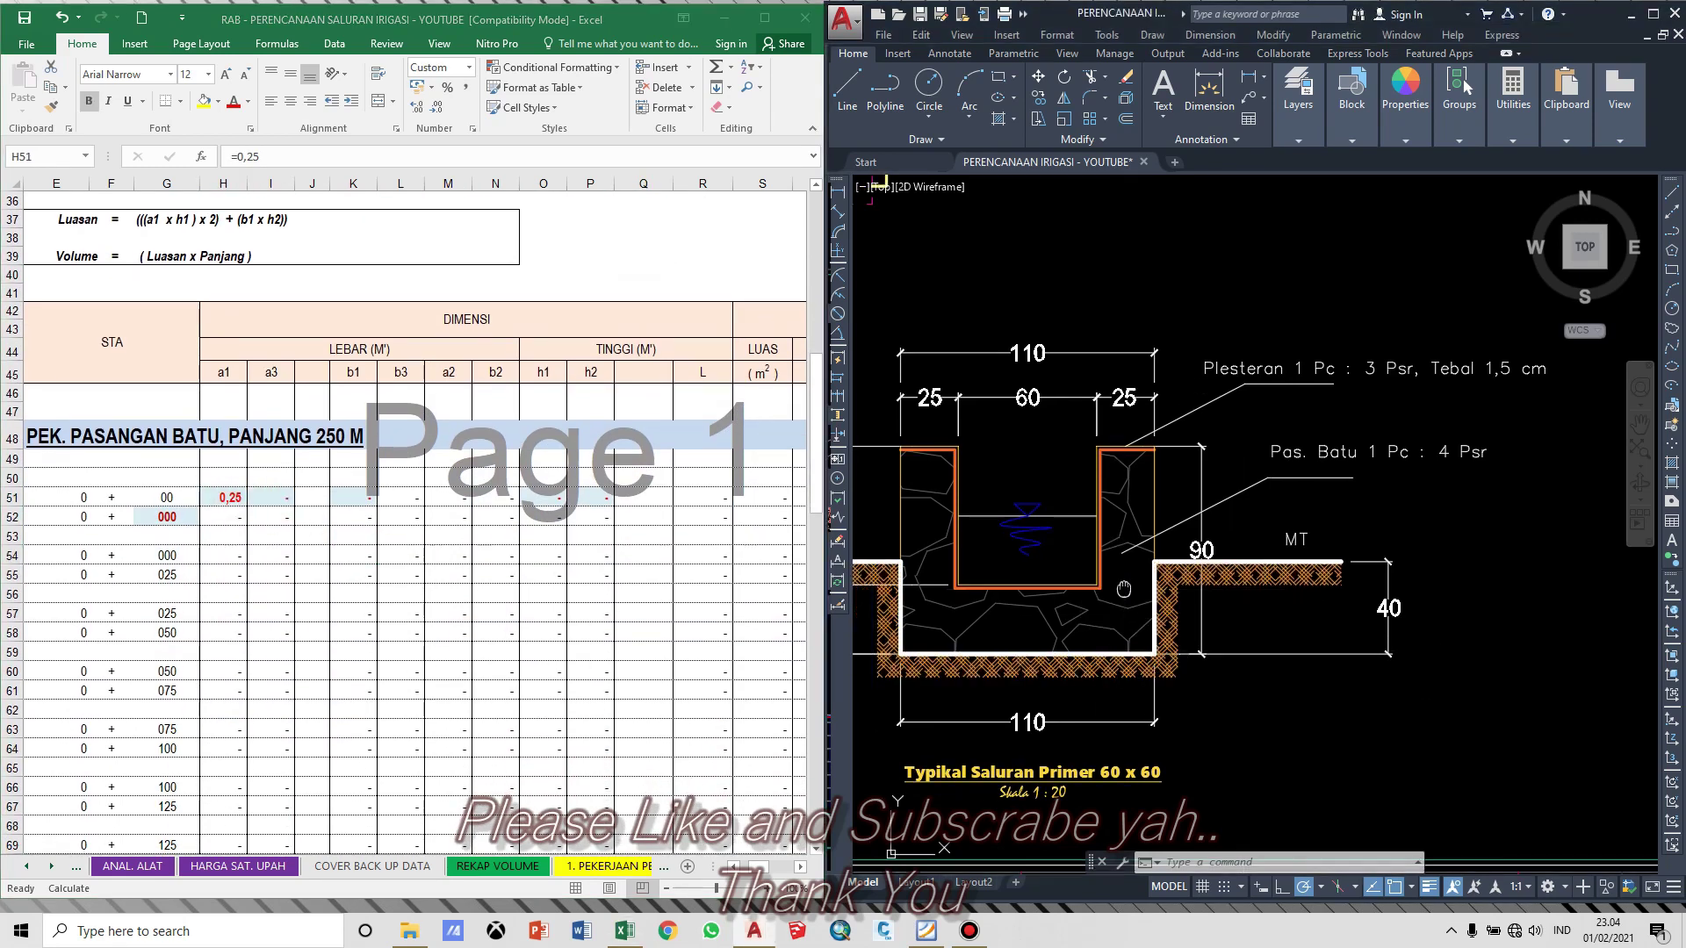
scroll(1129, 481, "down", 3)
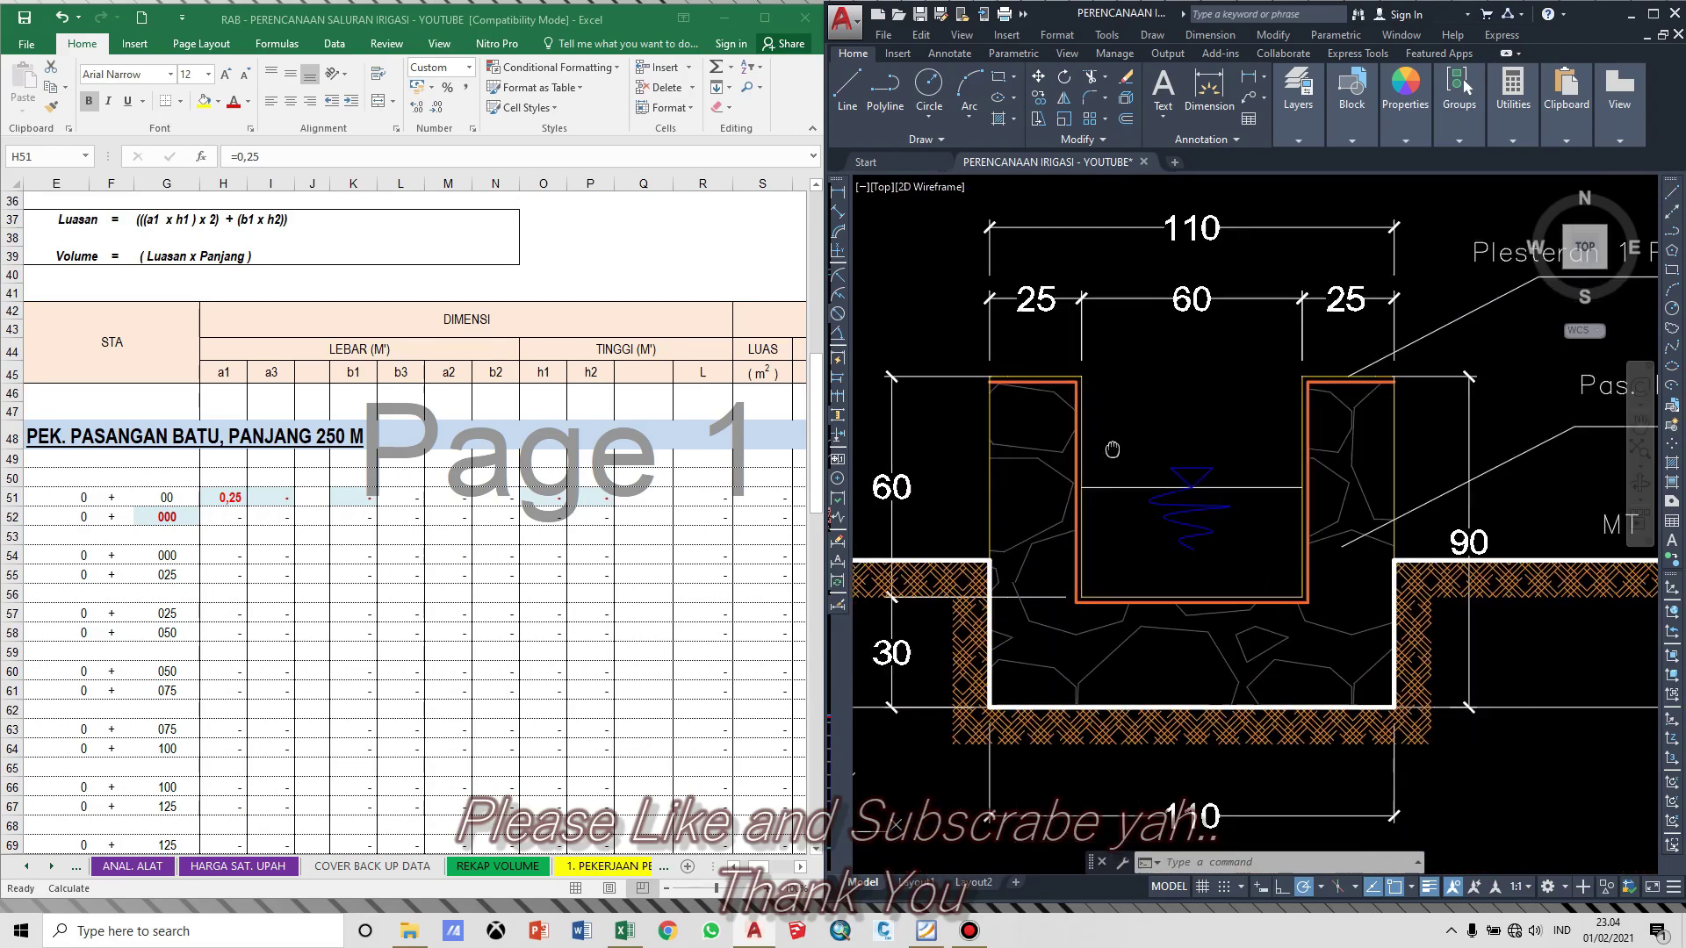
scroll(1129, 481, "up", 1)
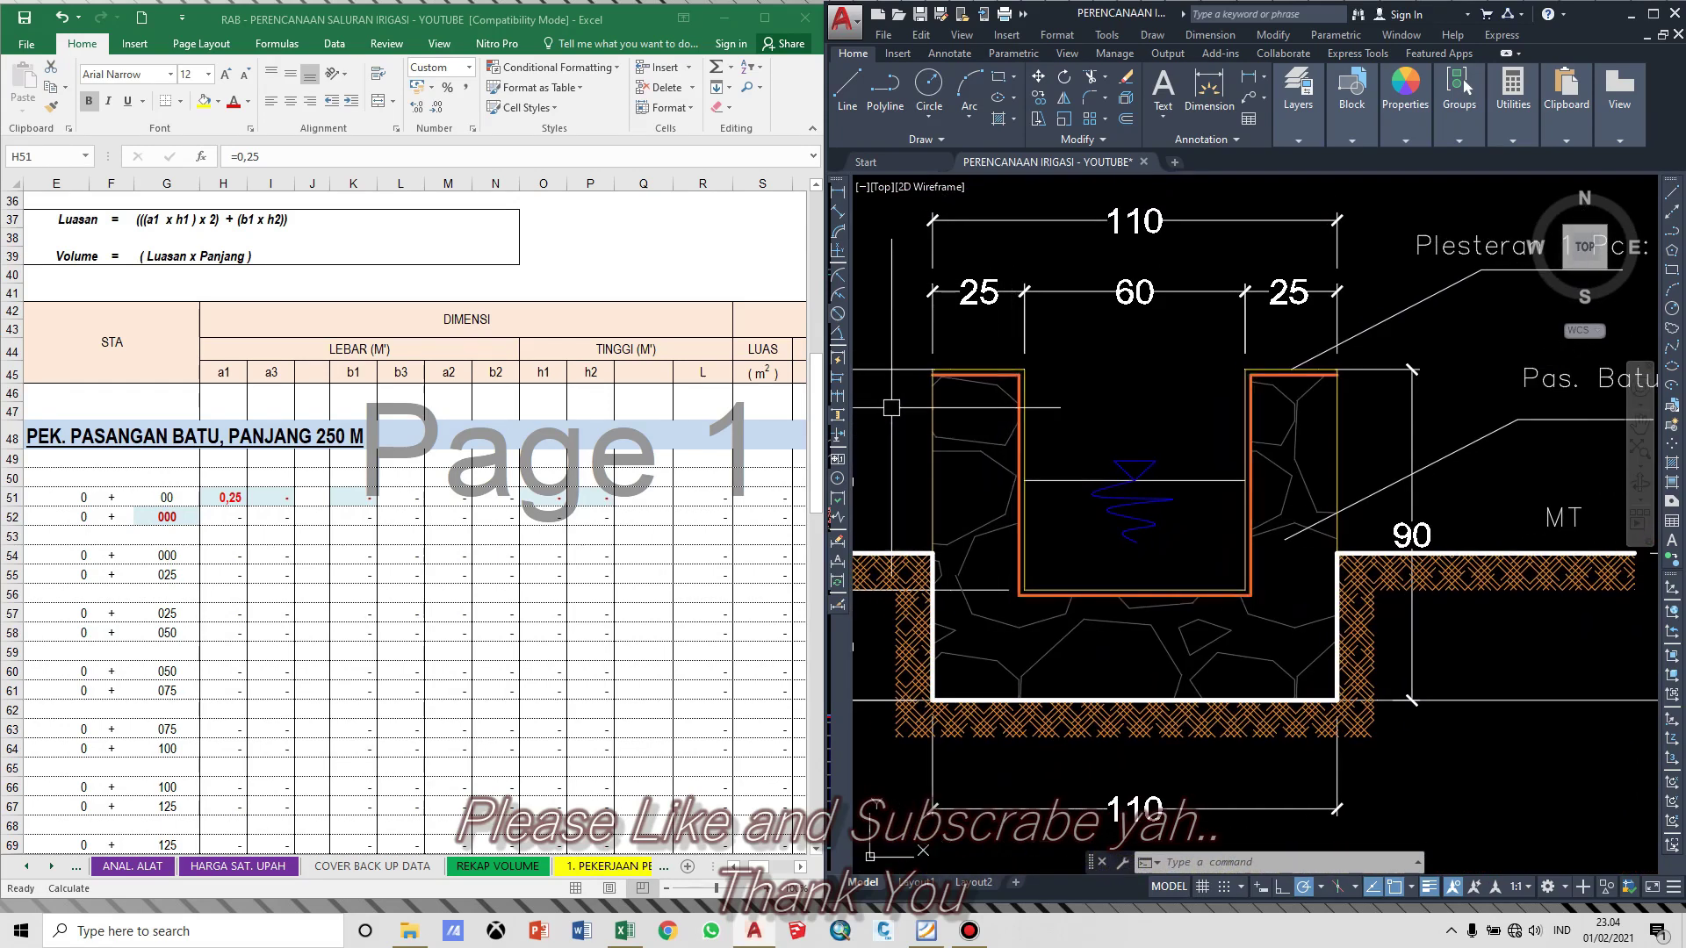
left_click(252, 509)
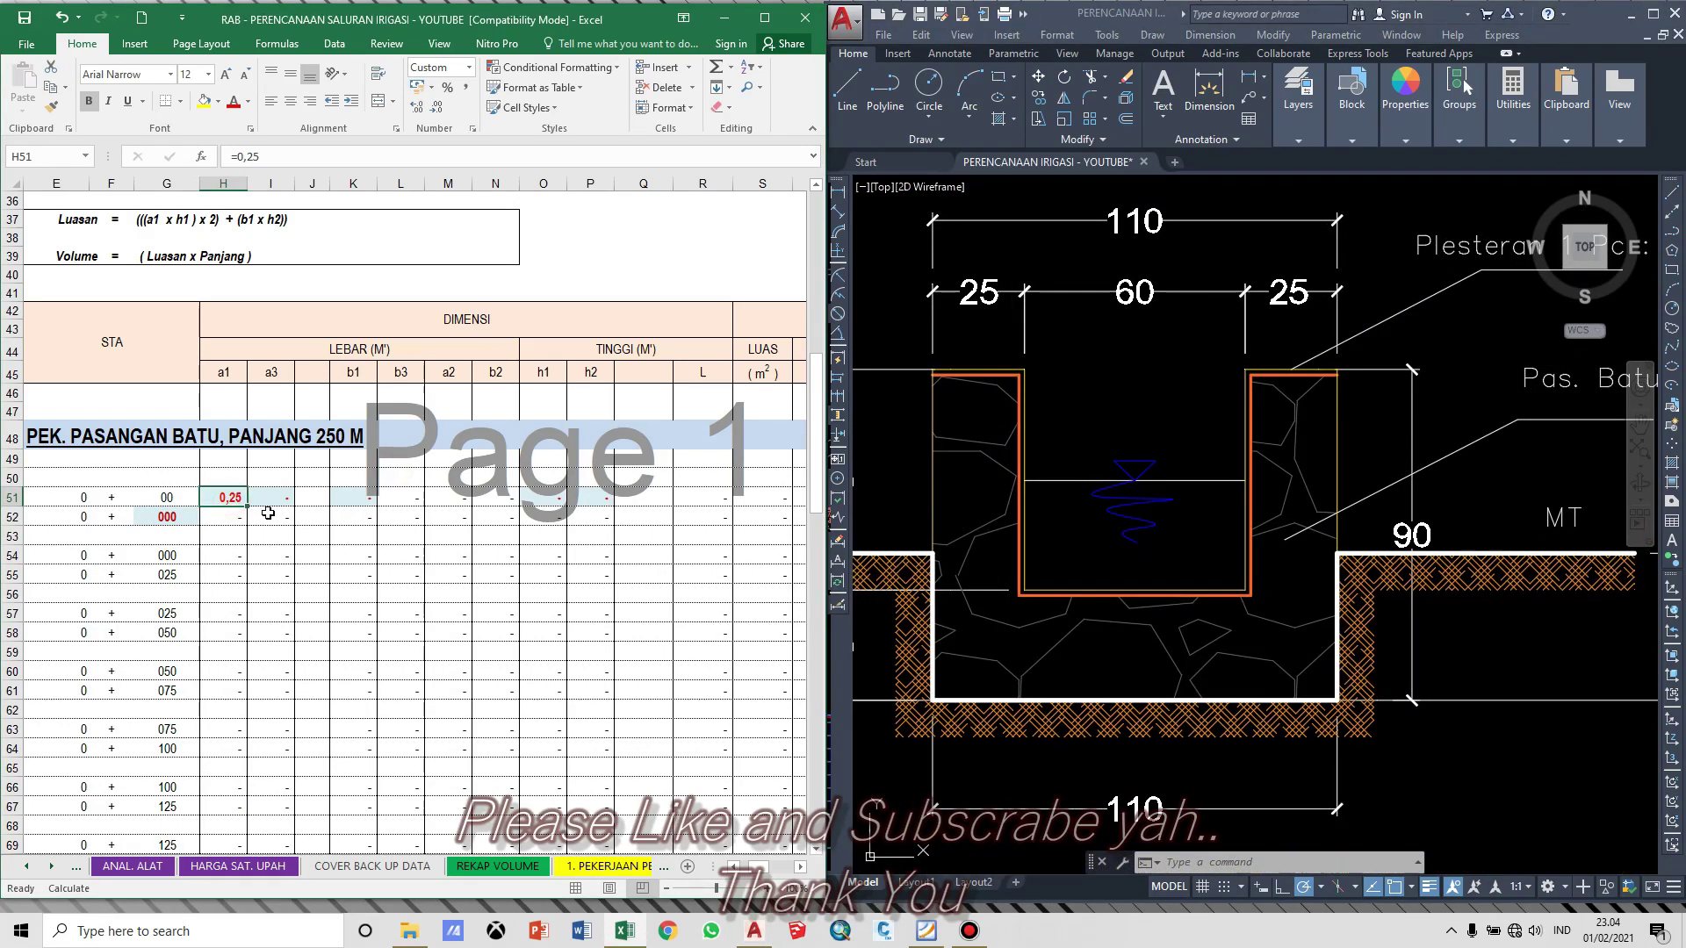
key("F2")
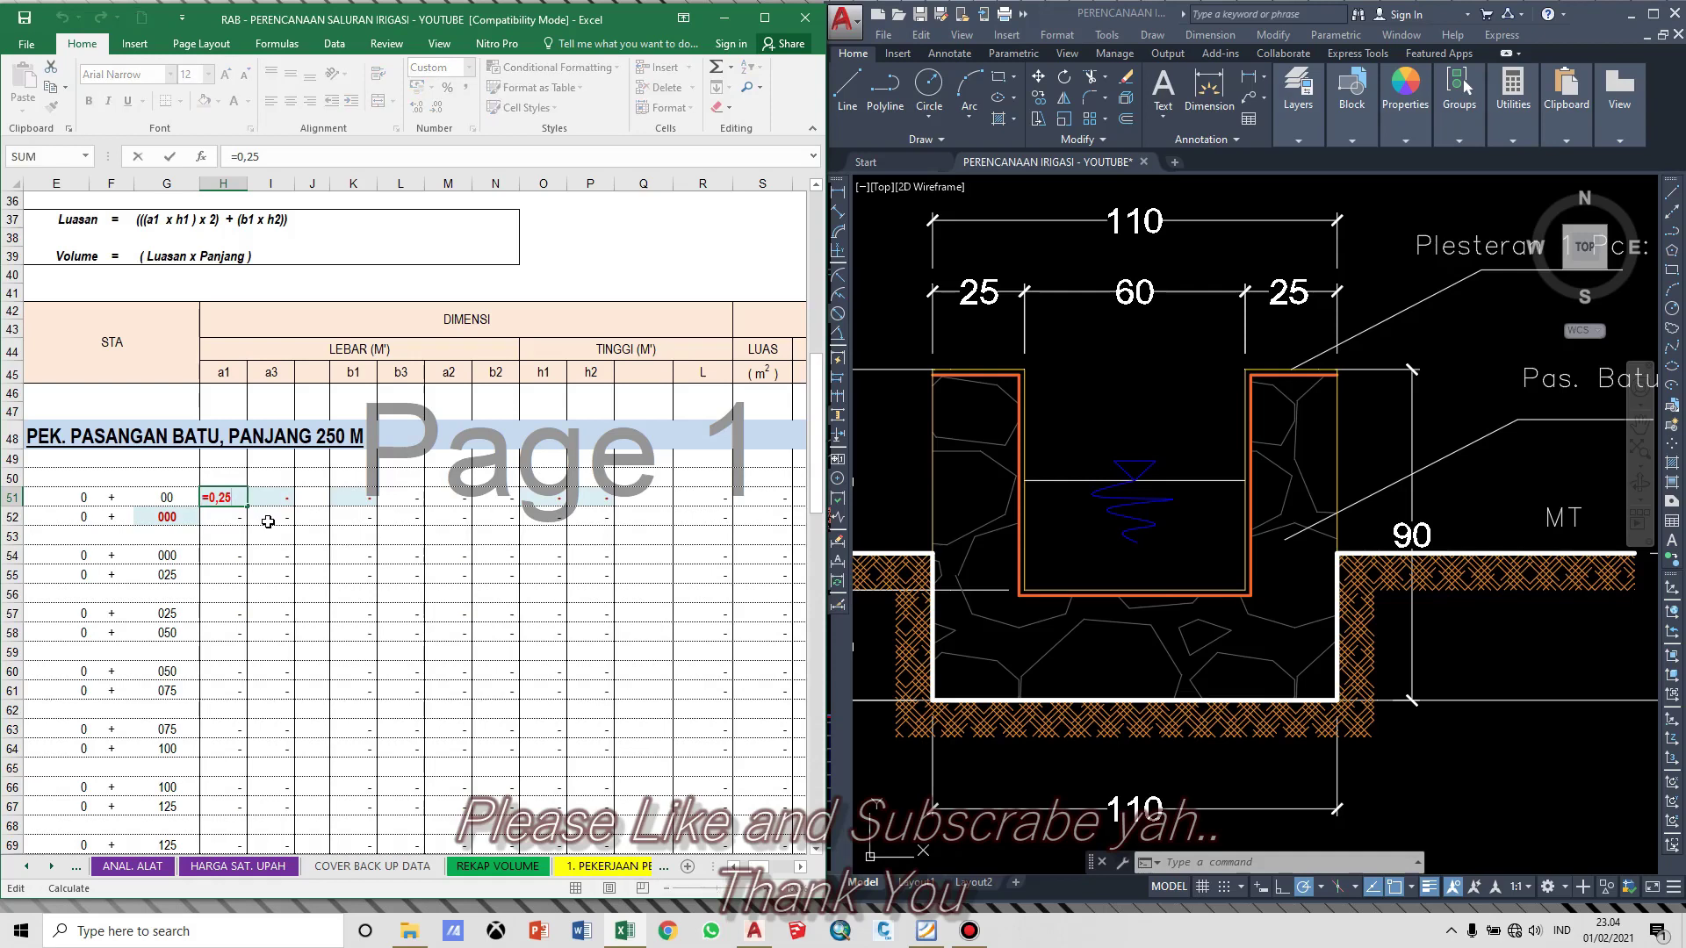
type("-0,015")
key("Return")
key("Up")
mouse_move(816, 499)
left_mouse_down()
mouse_move(845, 394)
mouse_move(843, 498)
left_mouse_up()
Step: Set the a3 width for STA 0+00 in I51 equal to the a1 width with =H51
left_click(279, 477)
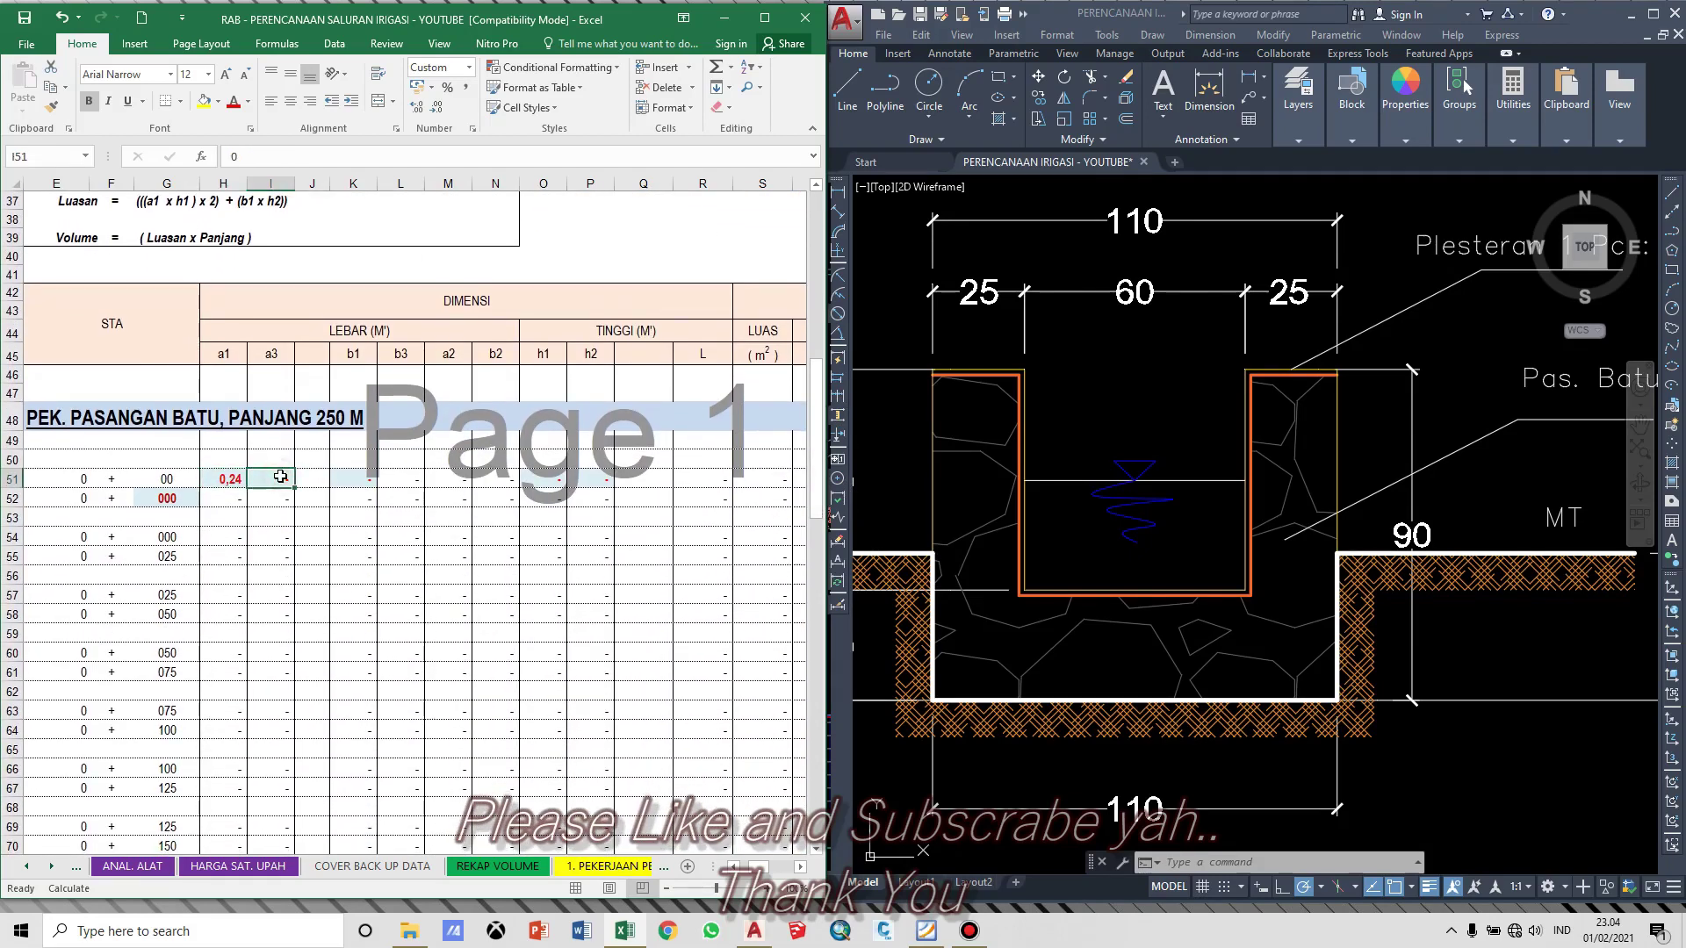
type("=")
key("Left")
key("Return")
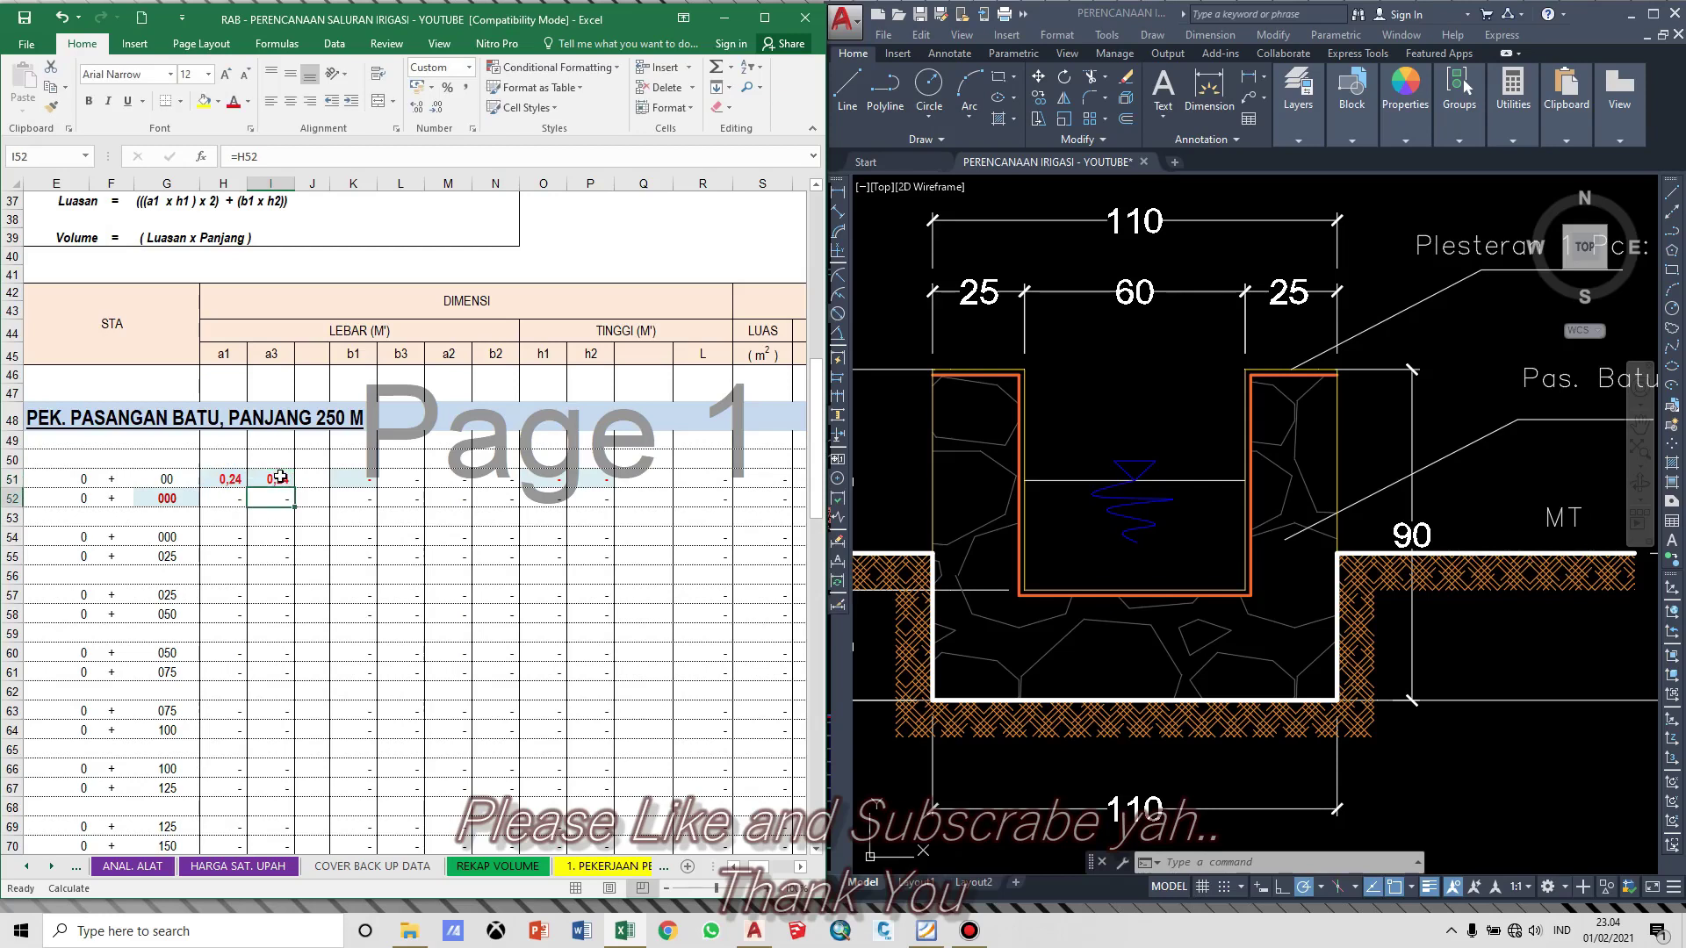
key("Up")
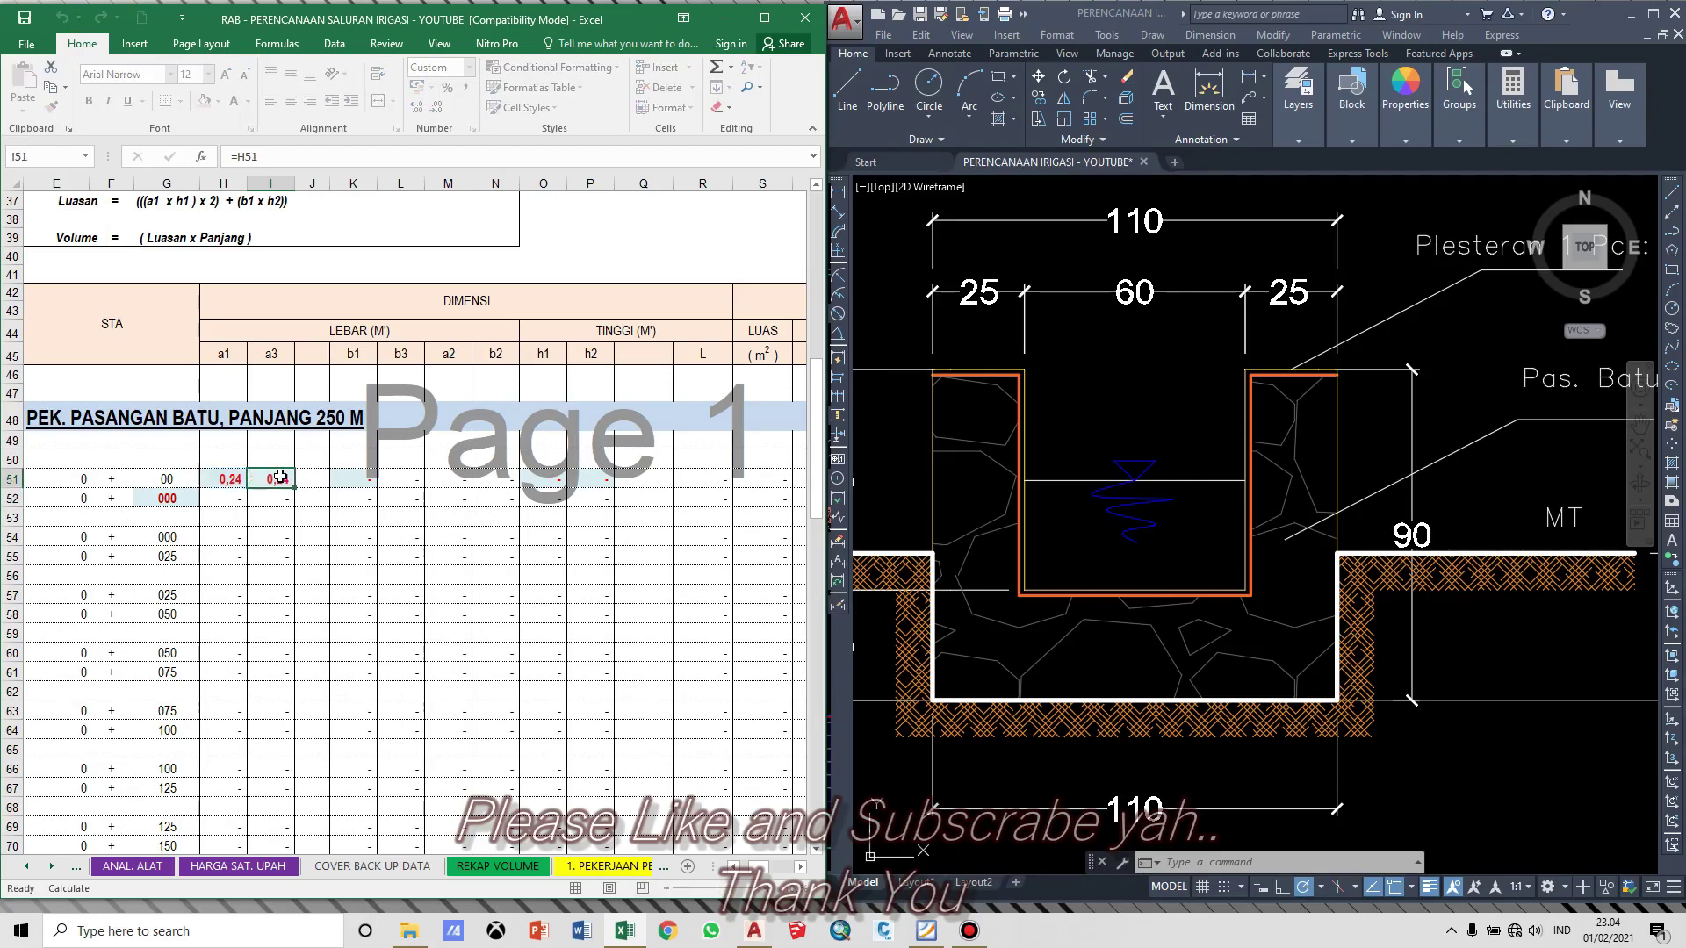
Step: Enter 1,1 as the b1 width for STA 0+00 in K51, matching the base width in the drawing
key("Right")
key("Right")
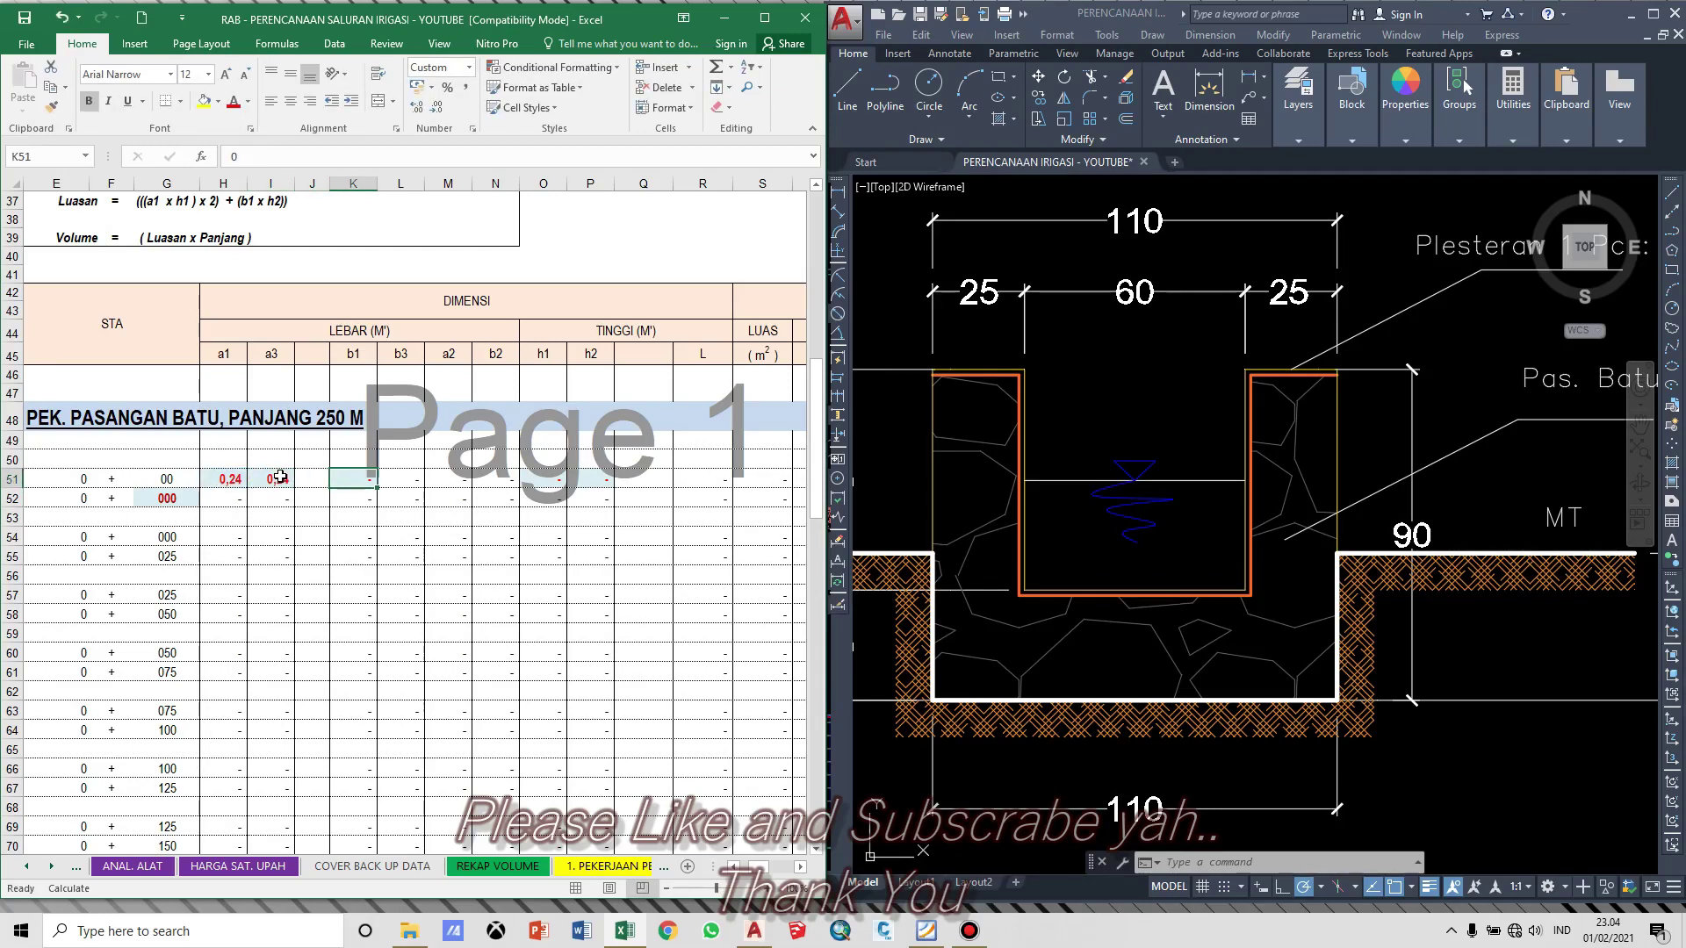
mouse_move(815, 507)
left_mouse_down()
mouse_move(829, 397)
mouse_move(830, 414)
left_mouse_up()
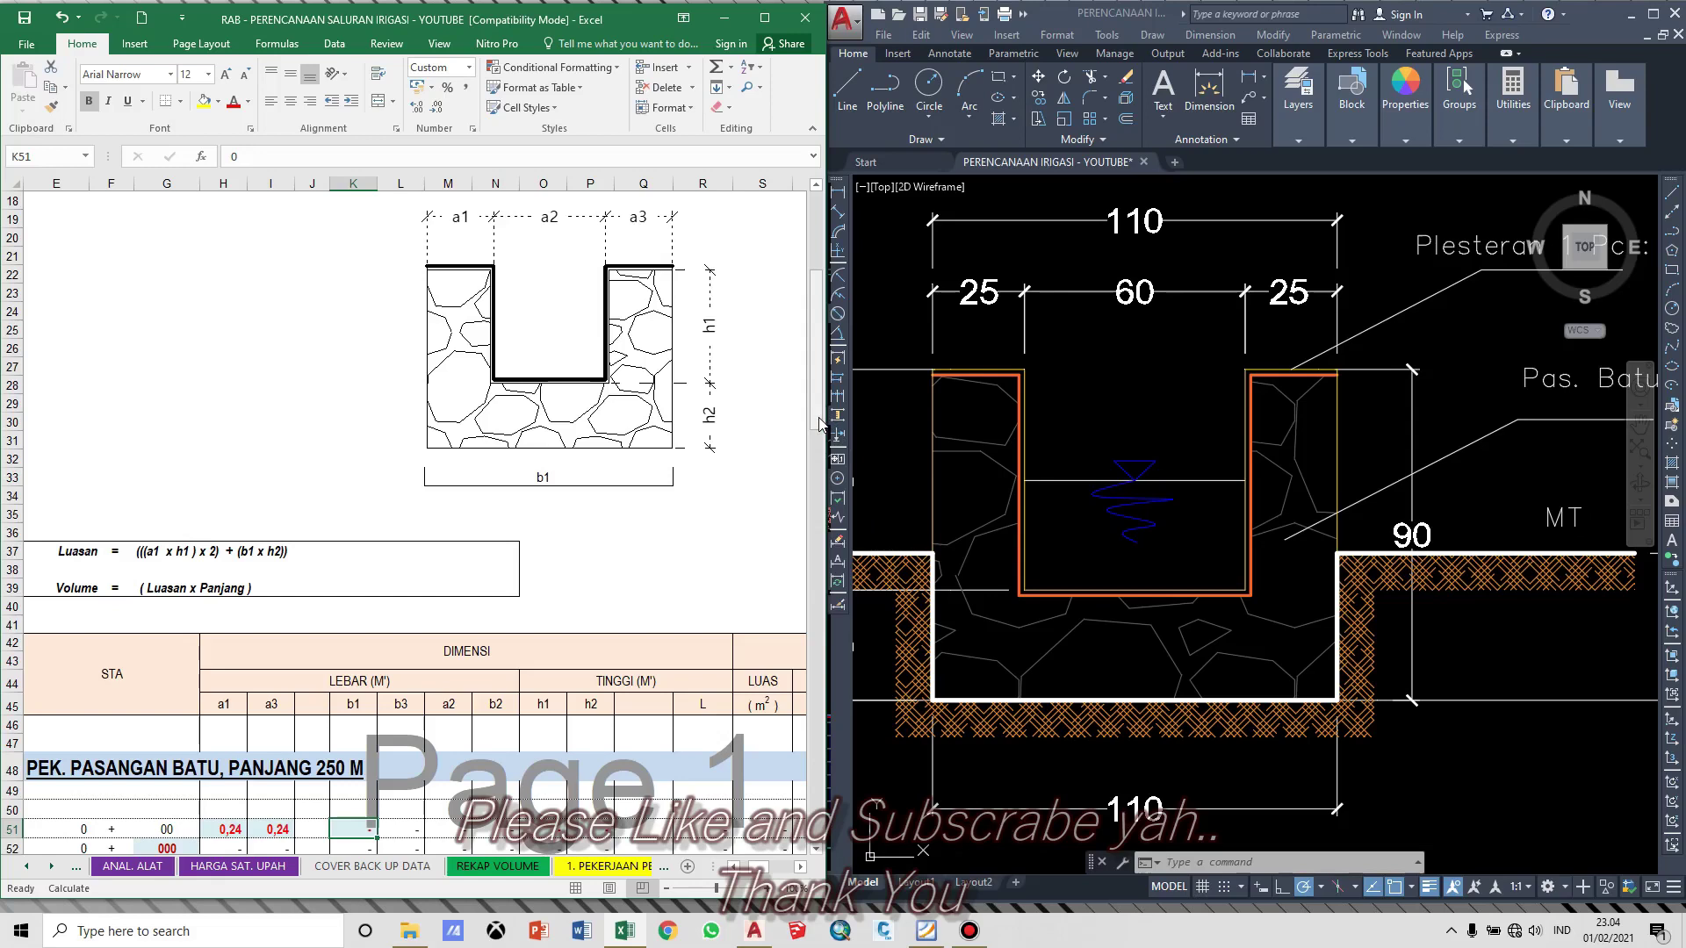
scroll(545, 560, "down", 8)
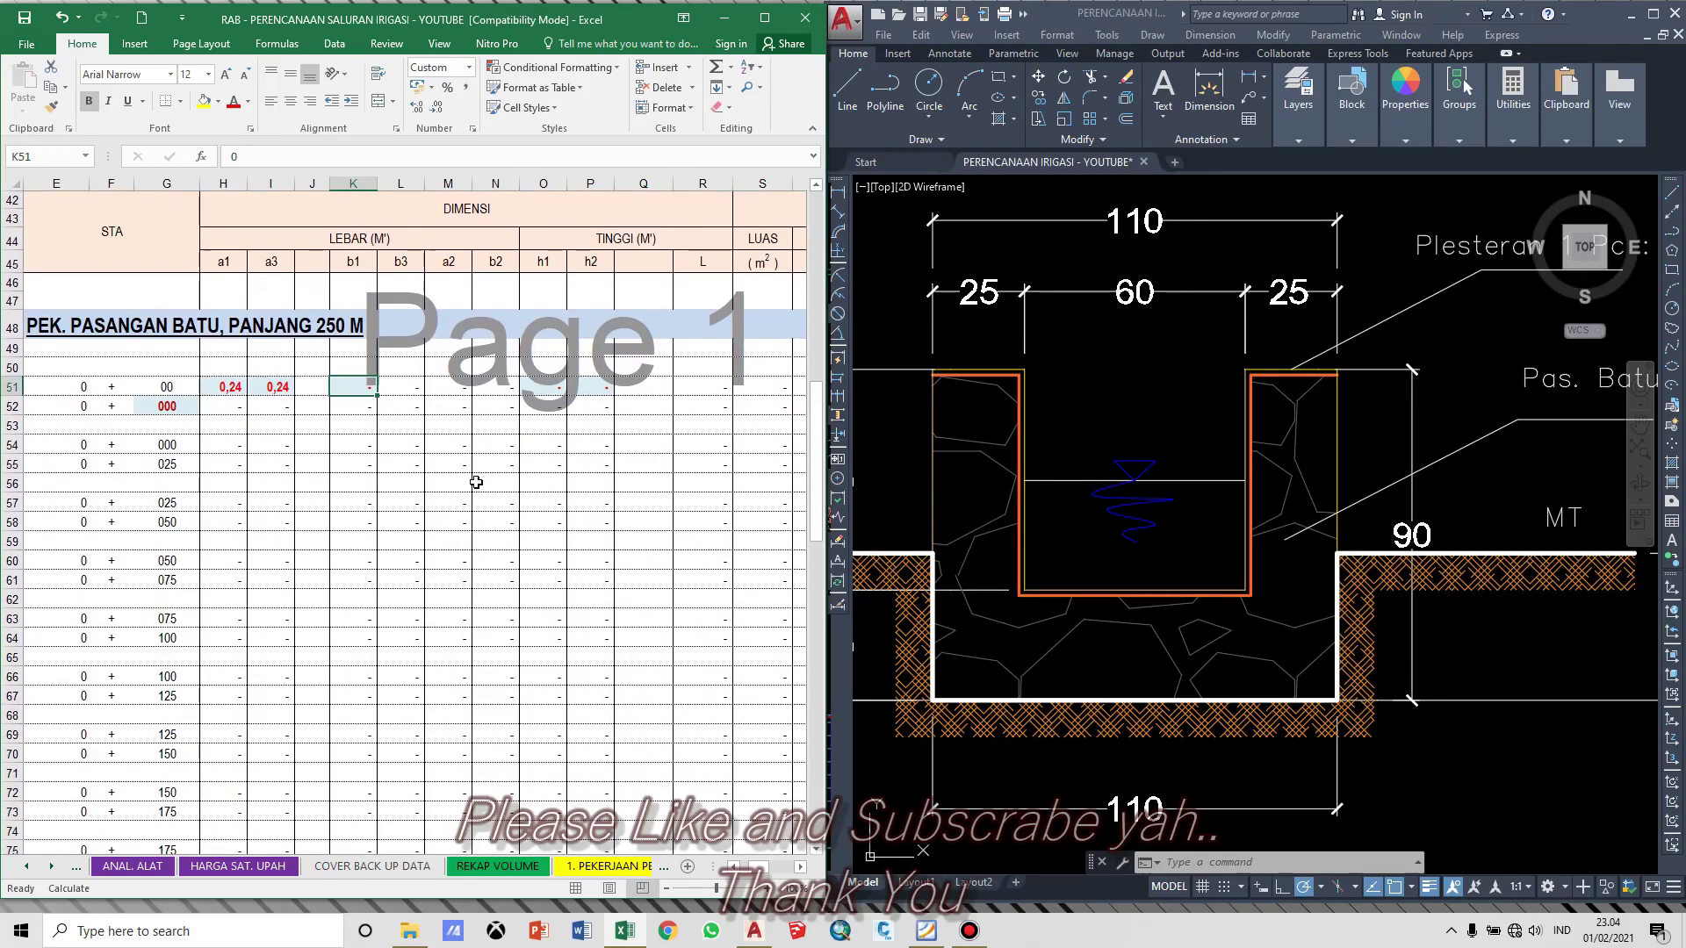
type("1,1")
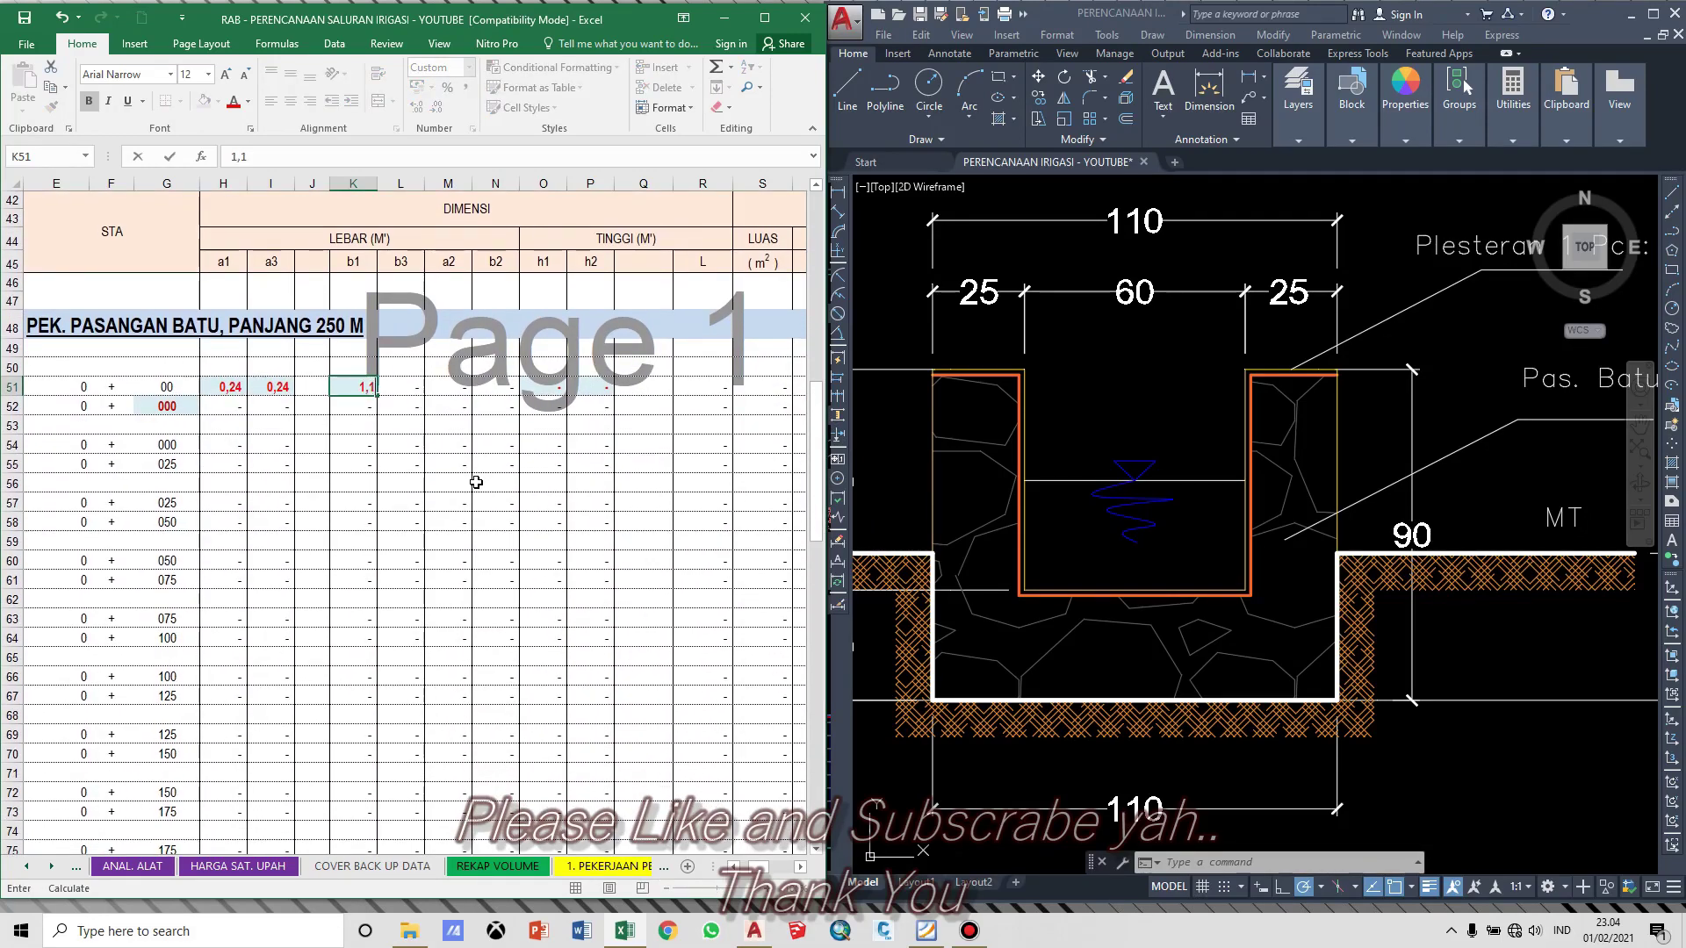
key("Return")
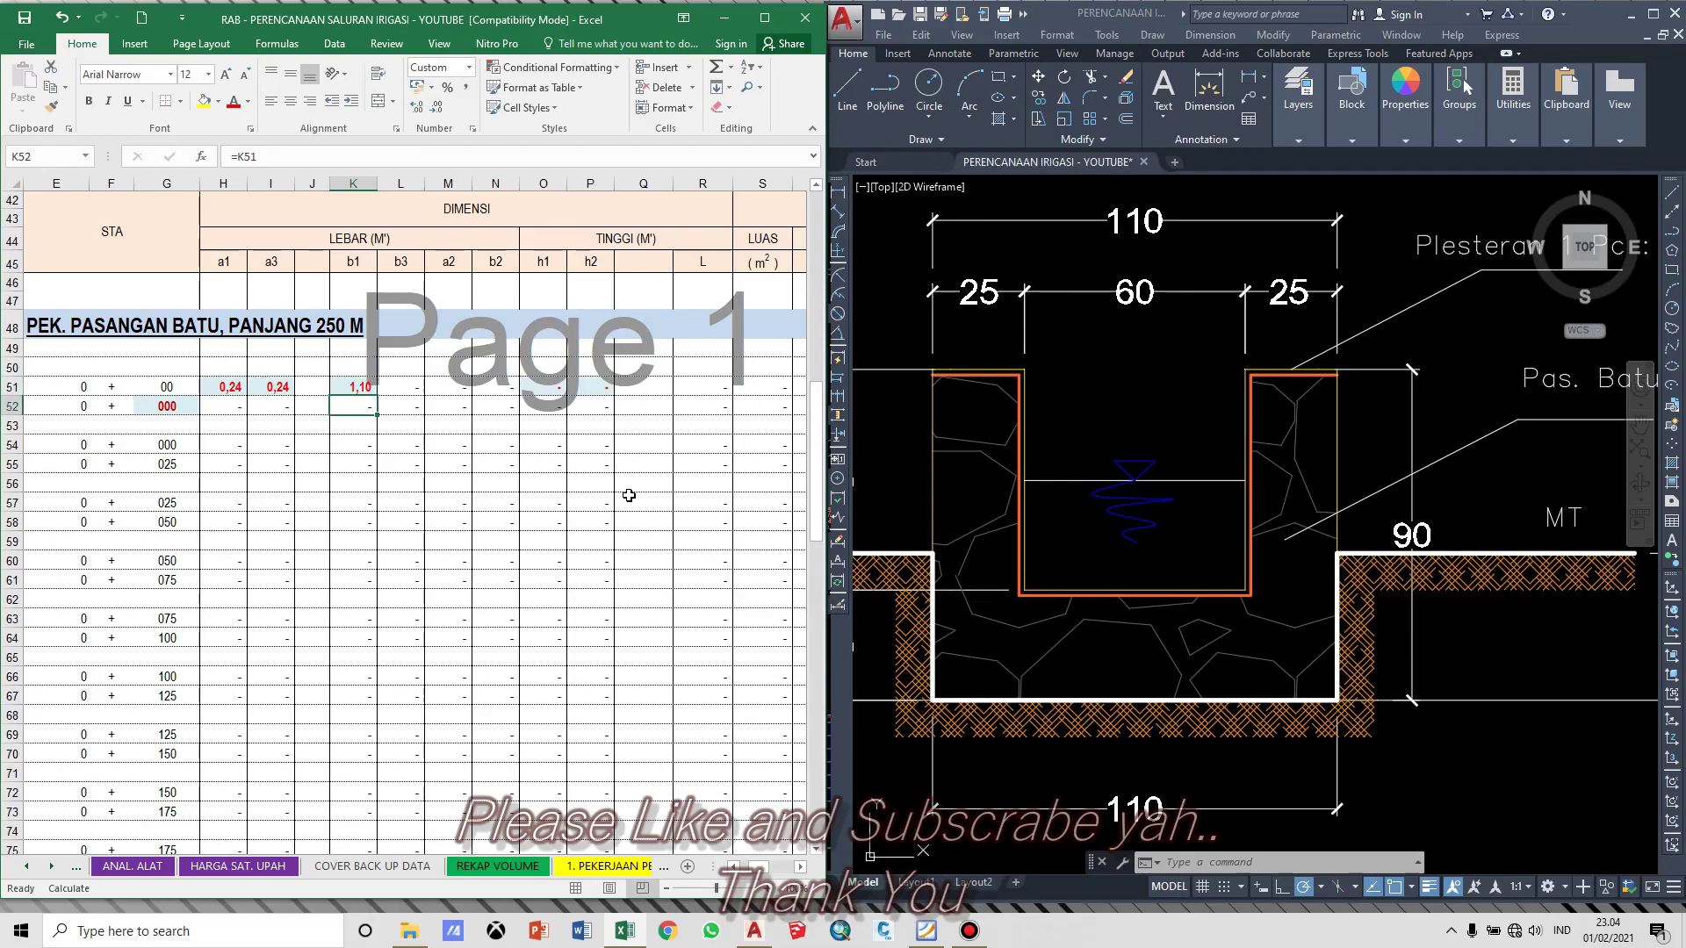
Step: Enter 0,6 as the a2 width for STA 0+00 in M51
left_click_drag(821, 551, 872, 427)
left_click(551, 752)
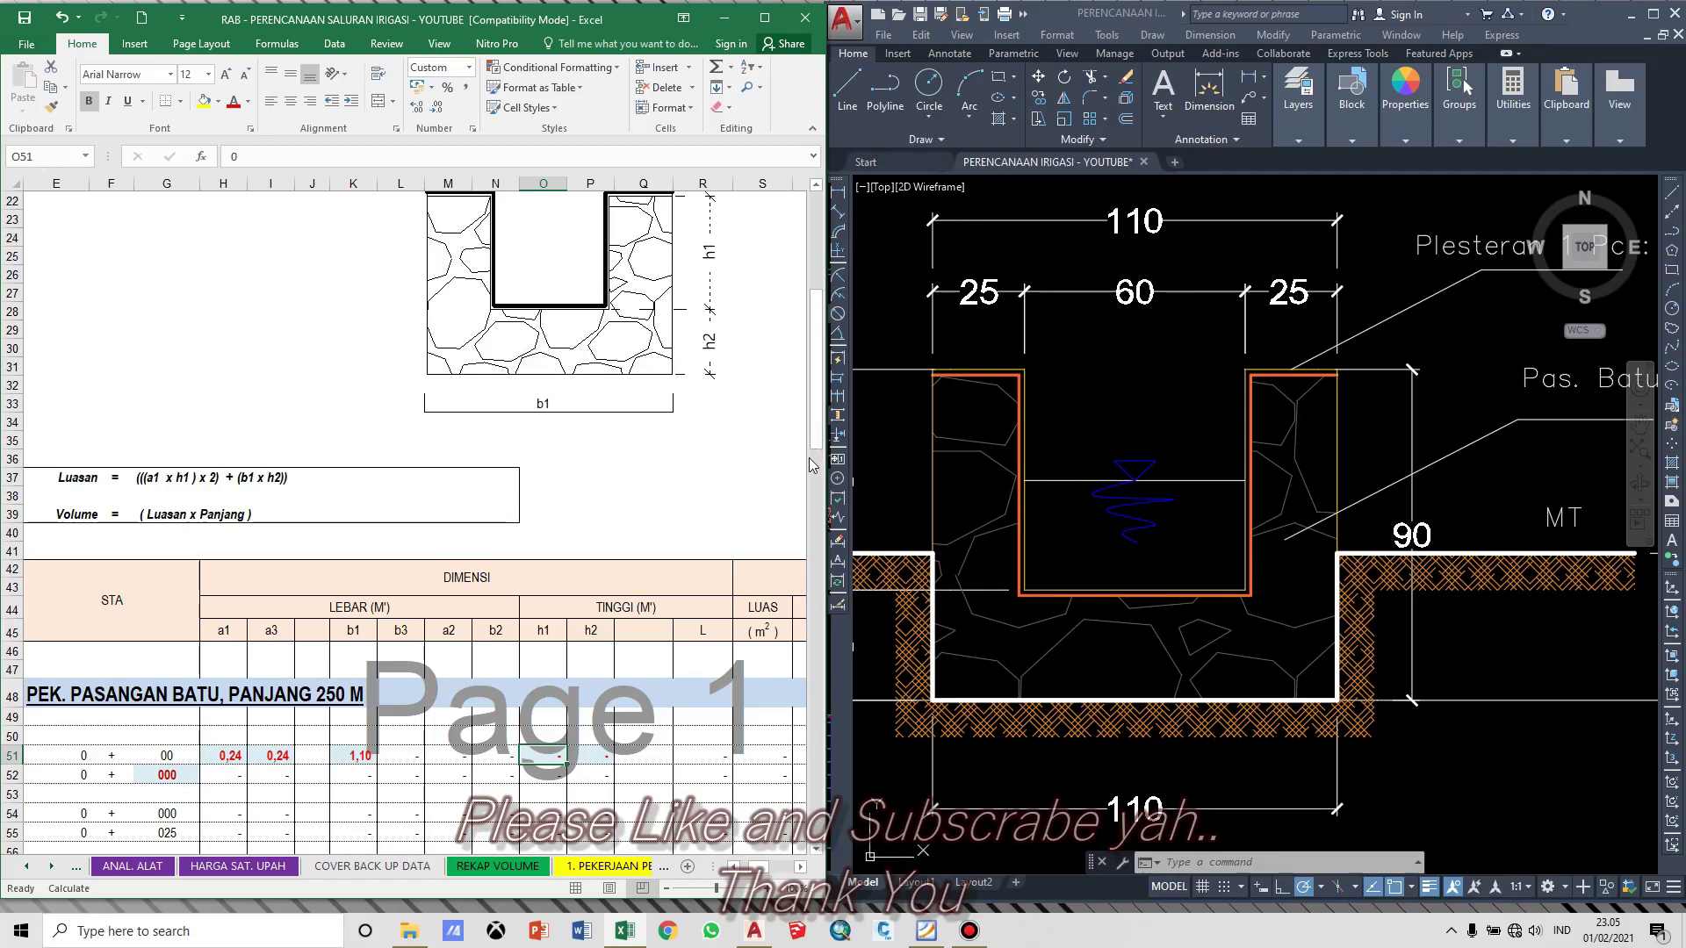
mouse_move(812, 453)
left_mouse_down()
mouse_move(830, 413)
mouse_move(830, 446)
left_mouse_up()
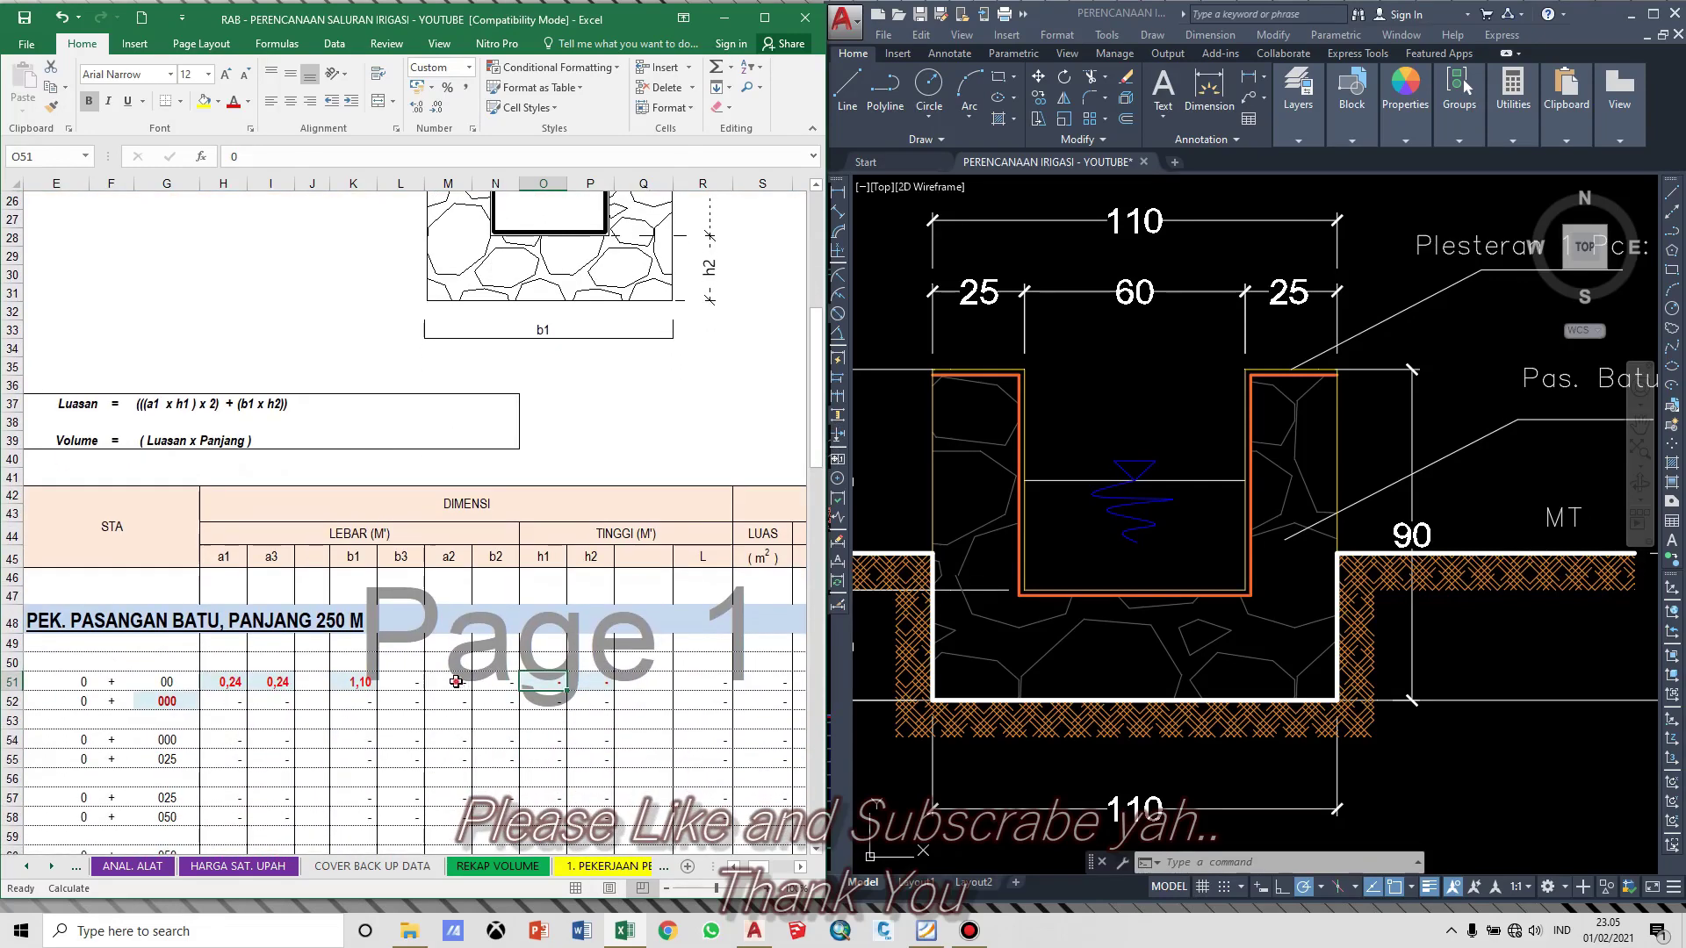
left_click(456, 682)
type("0,6")
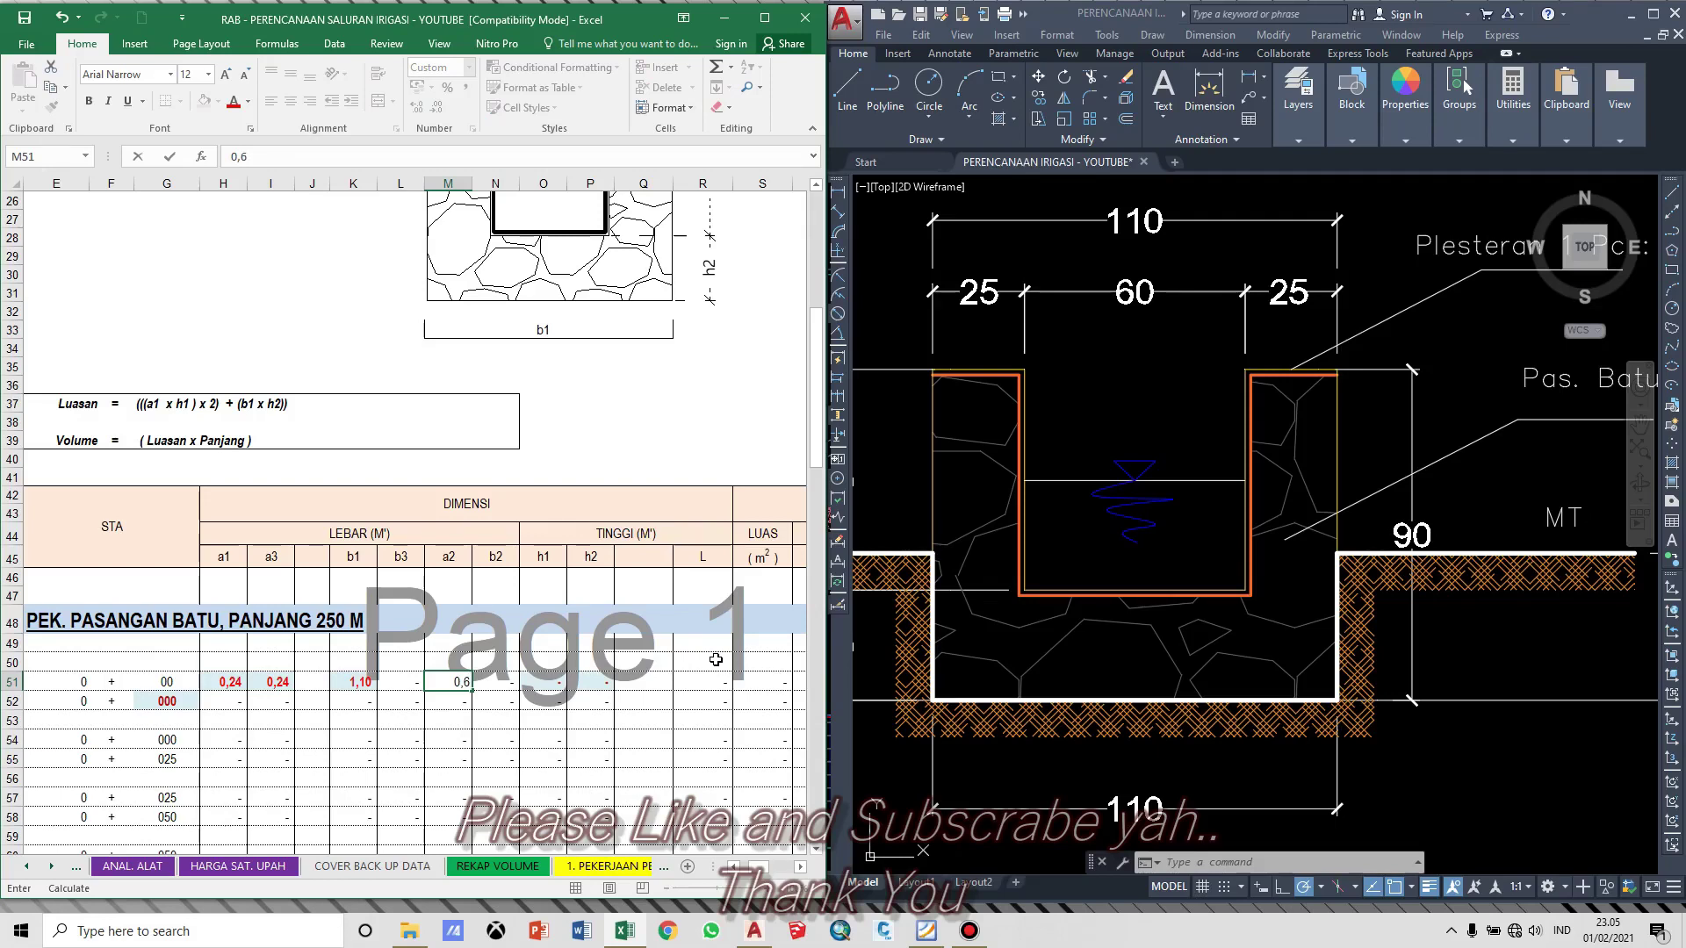
key("Return")
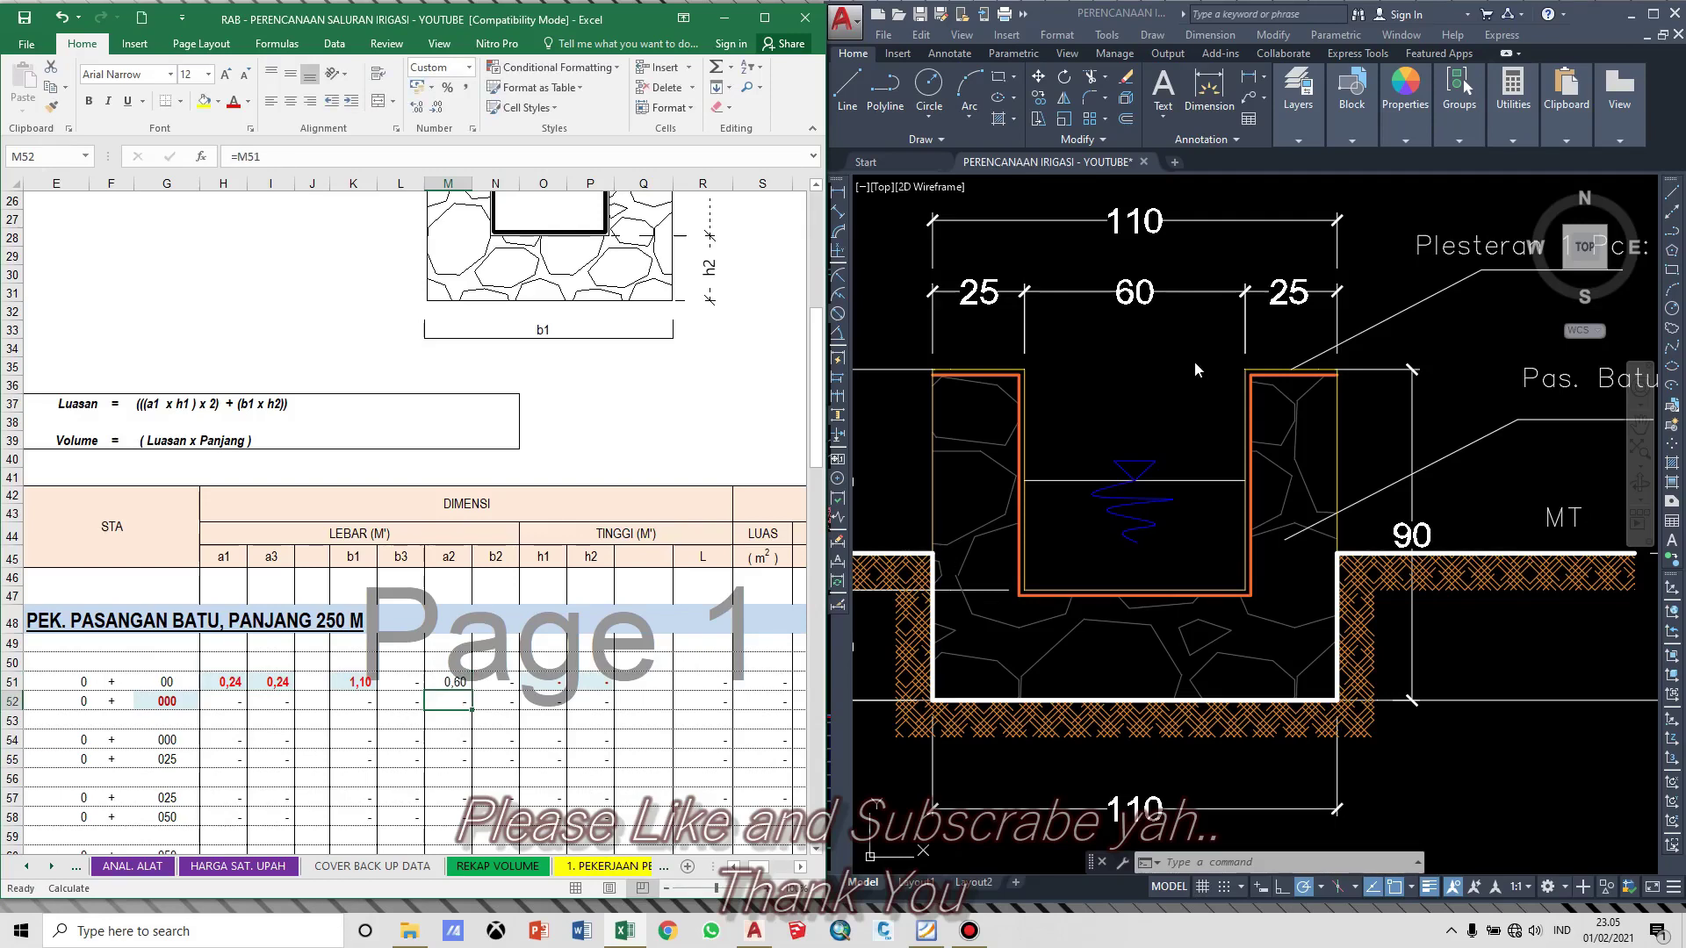
Step: Check h1 on the section sketch and enter 0,6 as the h1 height for STA 0+00 in O51
double_click(552, 683)
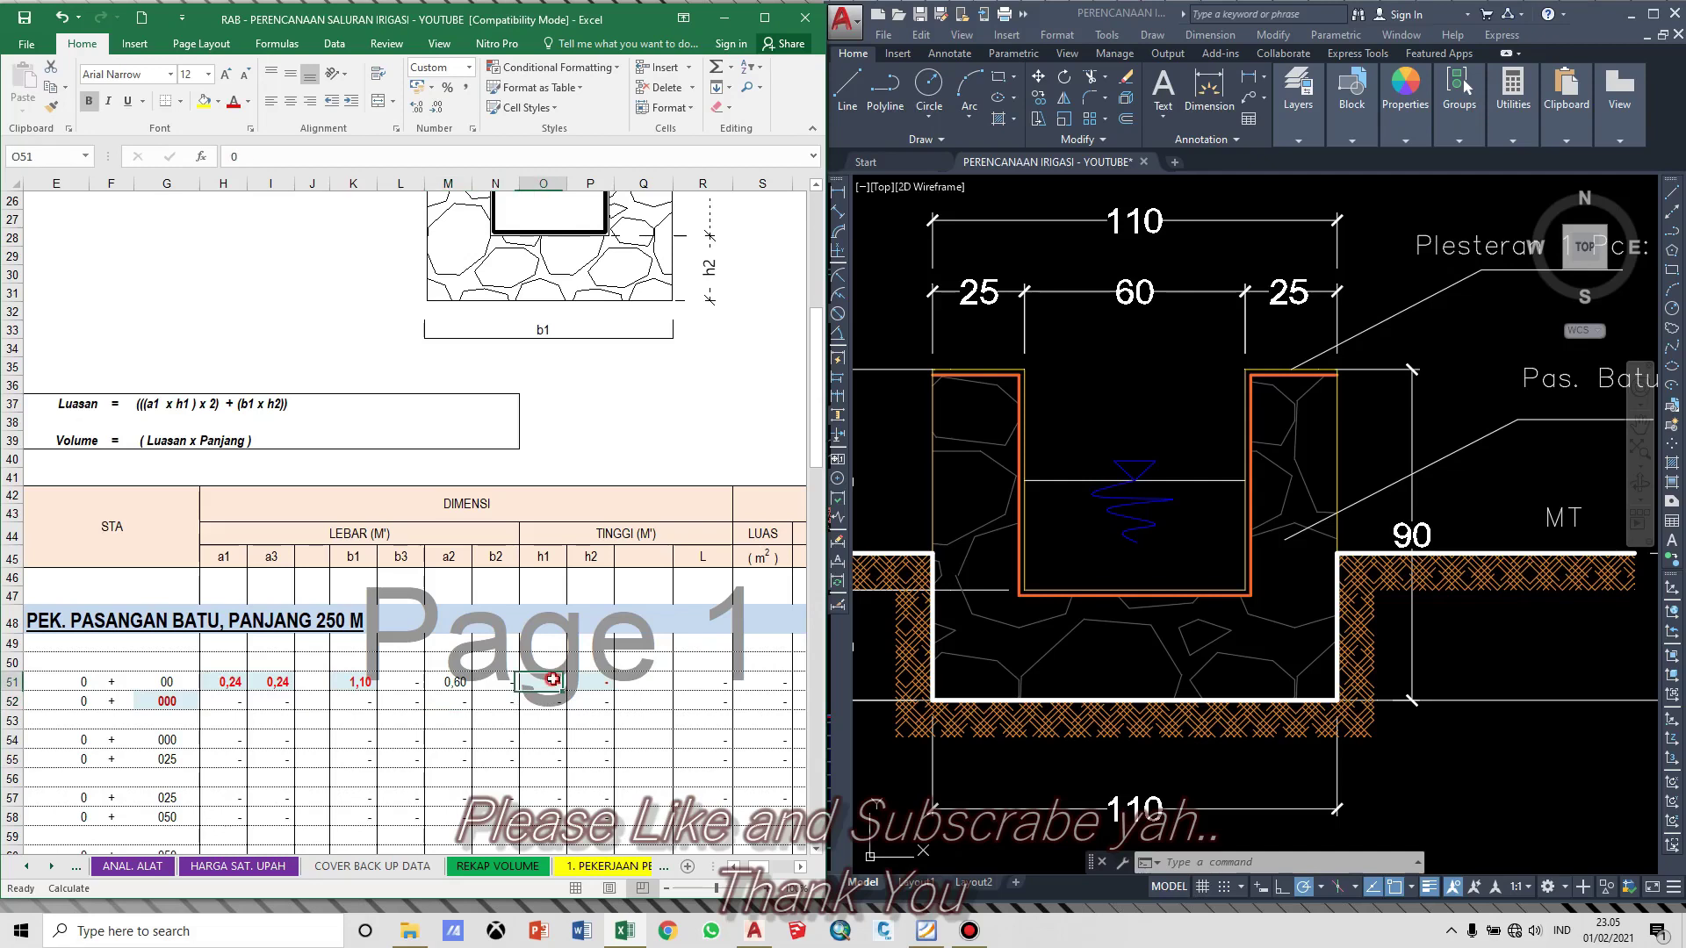
key("Escape")
scroll(558, 413, "up", 4)
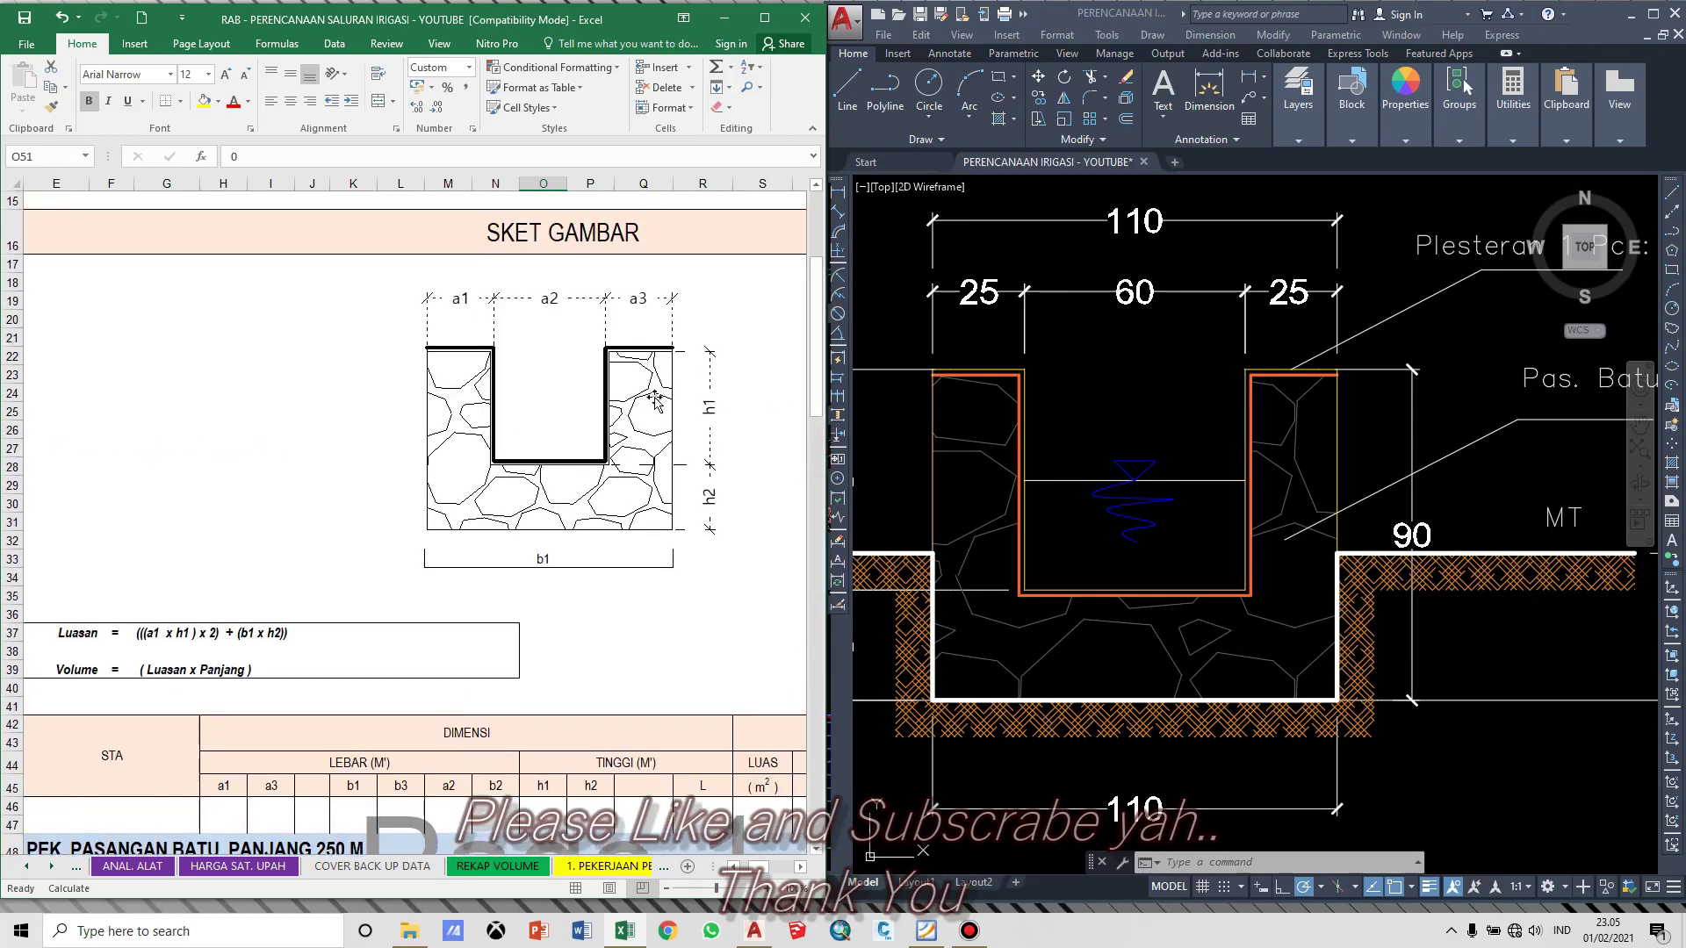
scroll(671, 528, "down", 7)
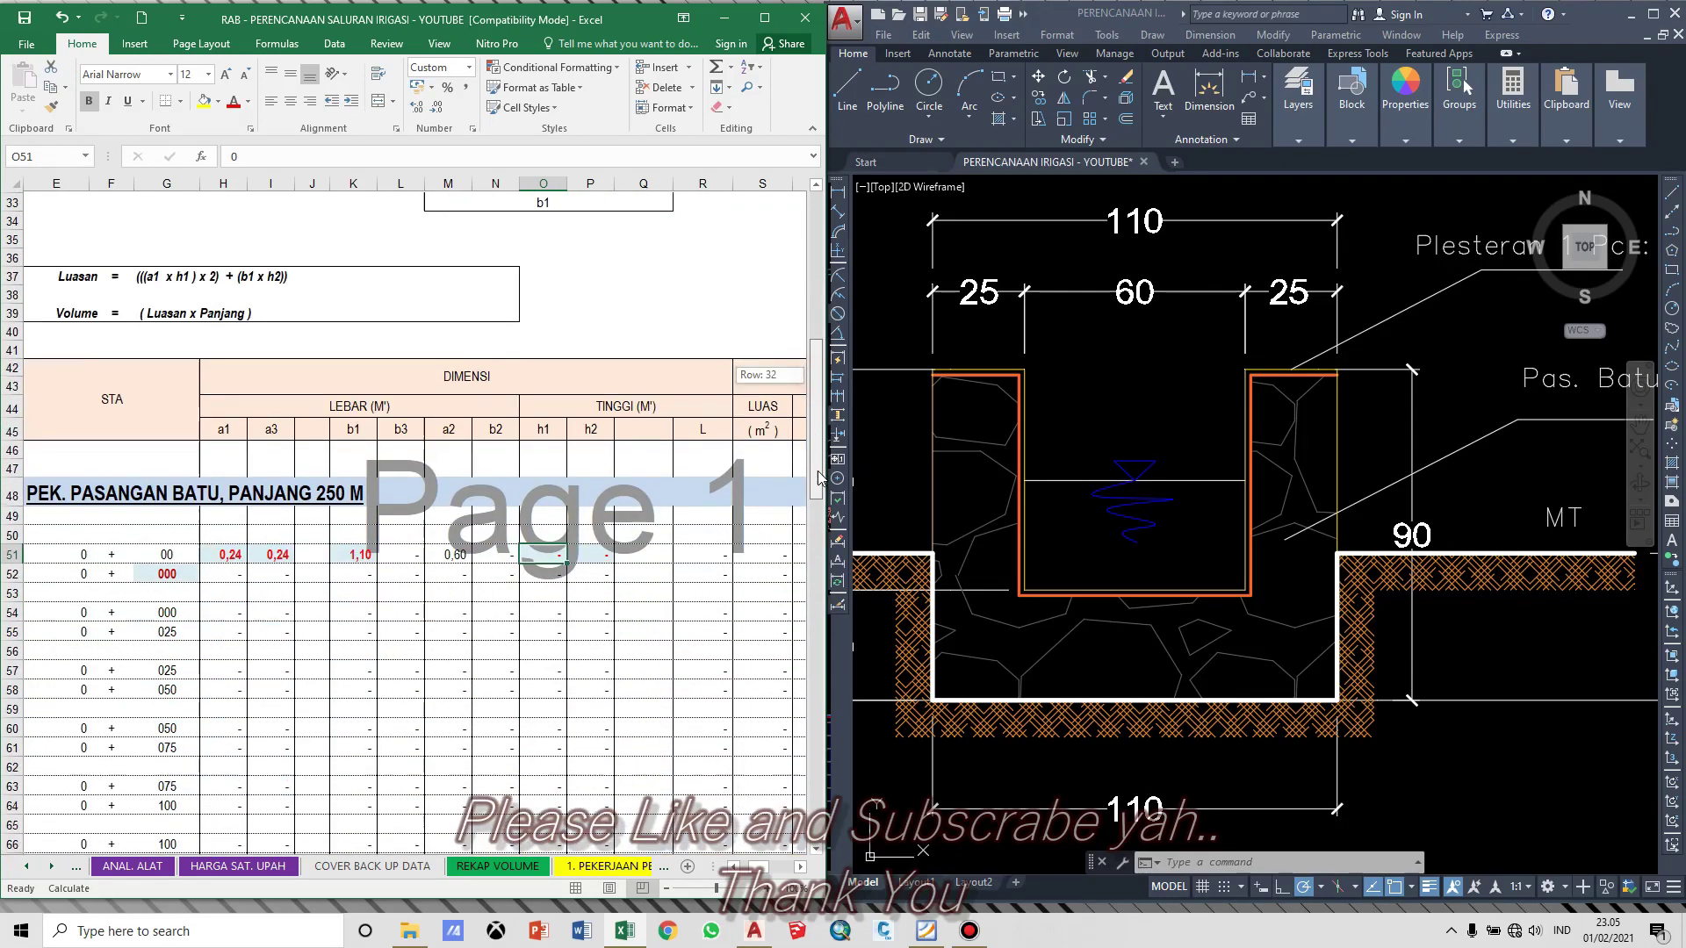
type("0,6")
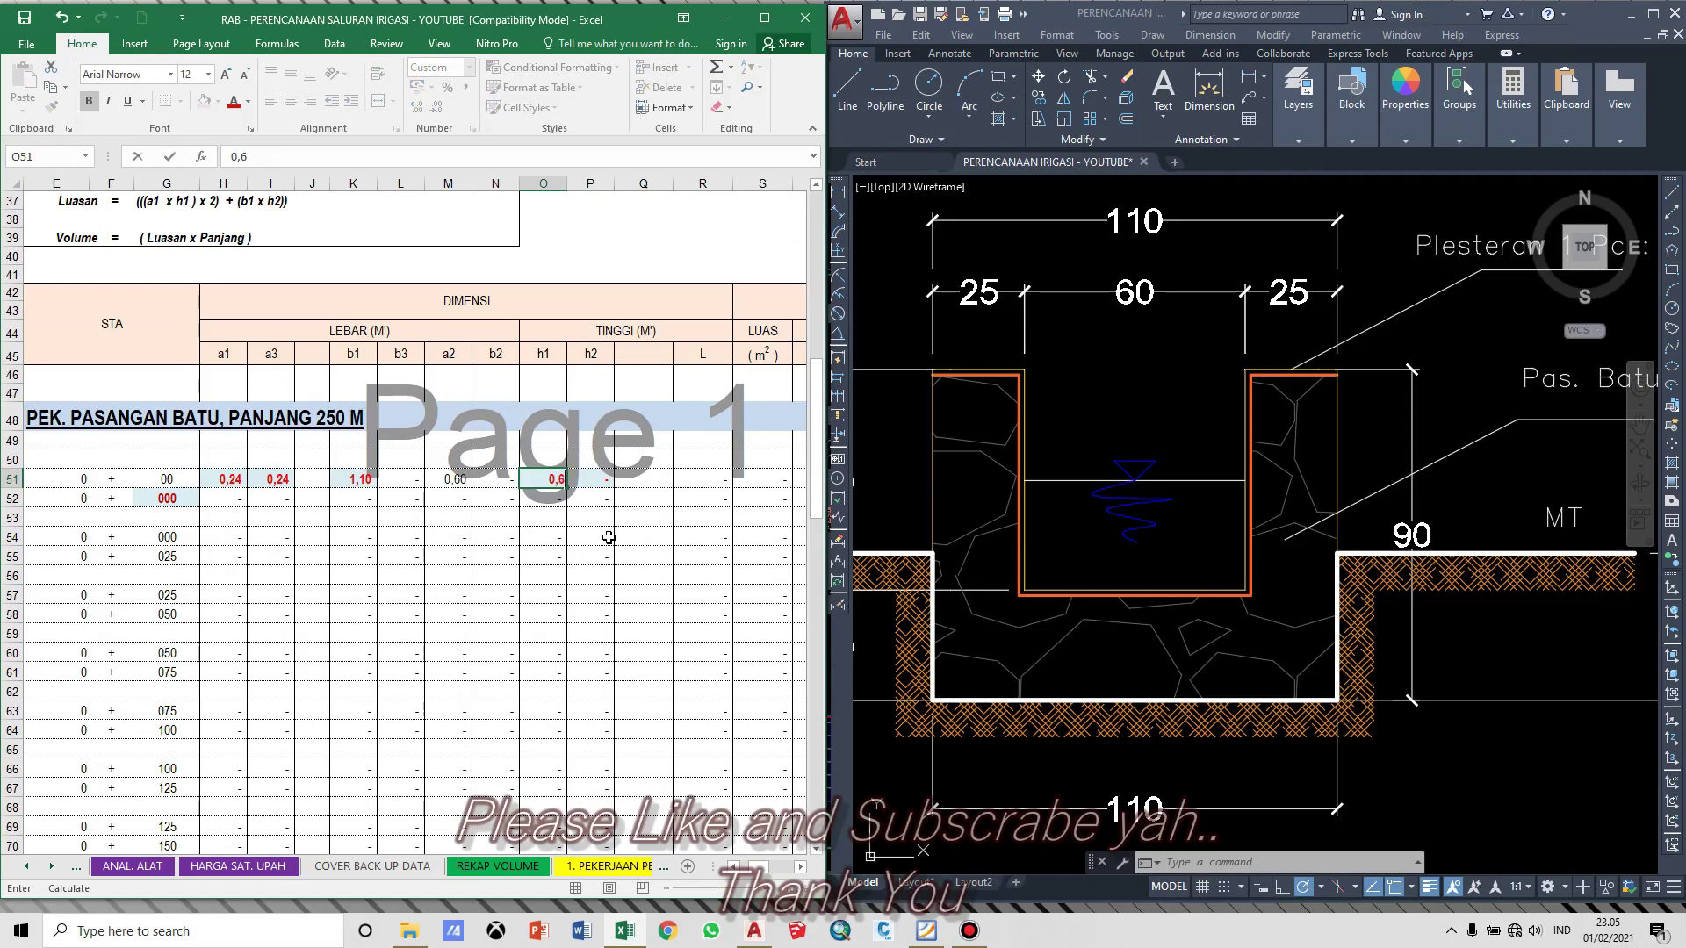
key("Return")
key("Up")
key("Right")
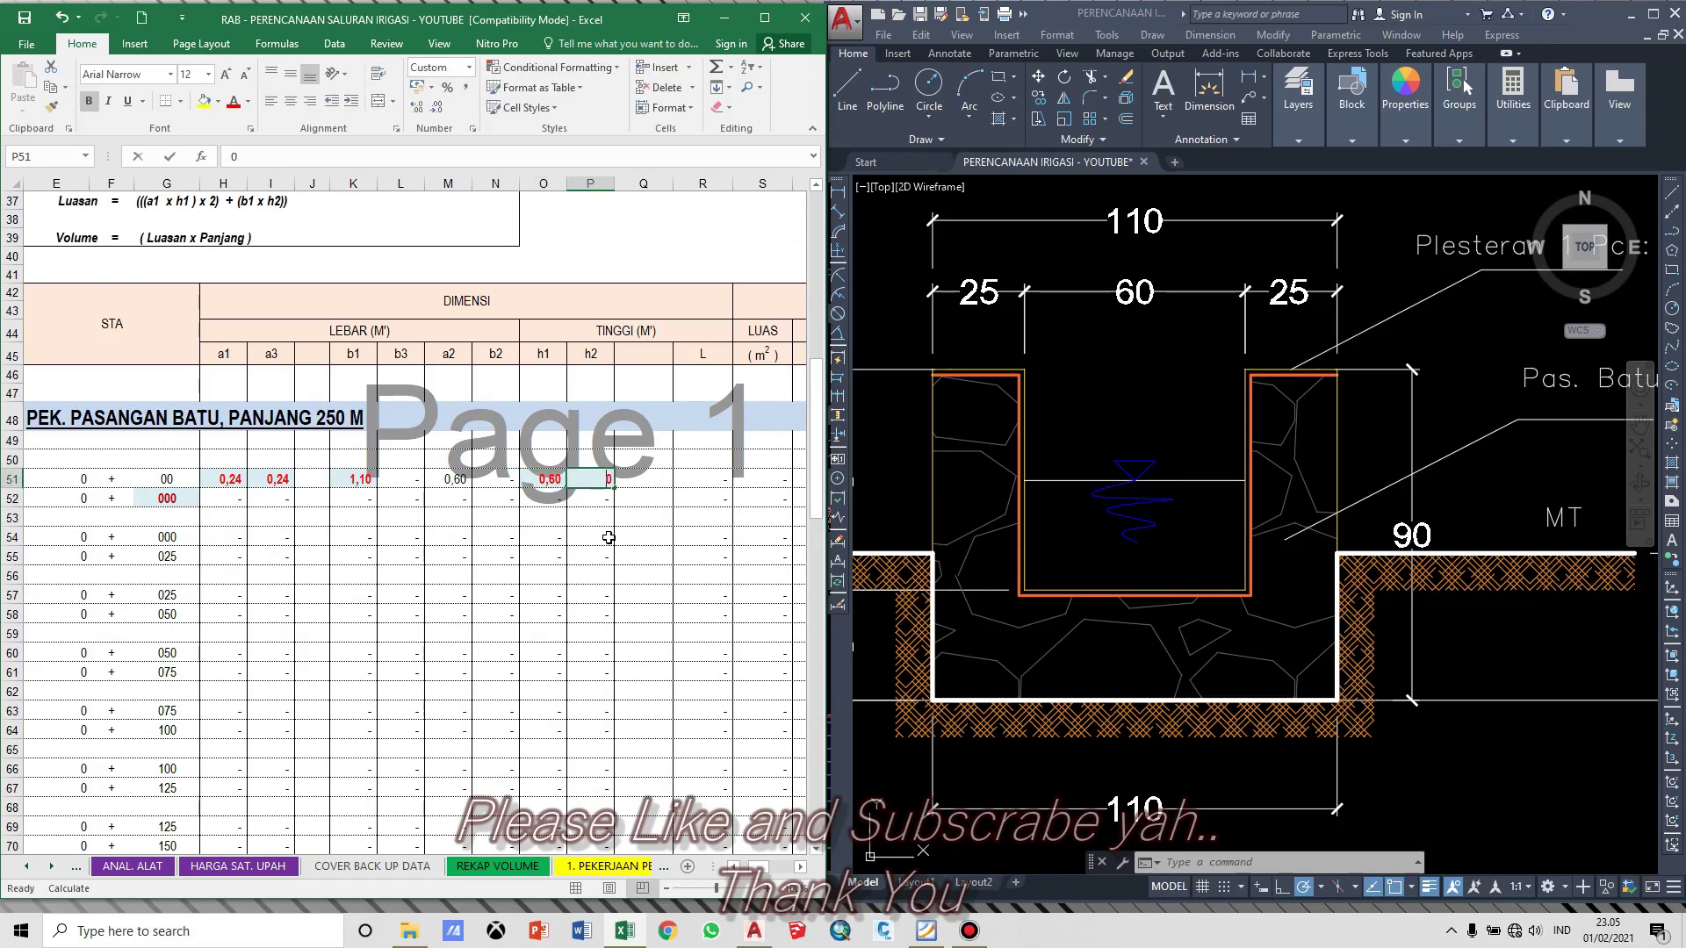
Step: Switch to AutoCAD and add a vertical linear dimension from the plastered channel floor to the bottom of the masonry base
left_click(1480, 750)
scroll(1480, 750, "down", 4)
scroll(1225, 643, "up", 4)
type("dli")
key("Return")
scroll(1229, 546, "up", 4)
left_click(1207, 534)
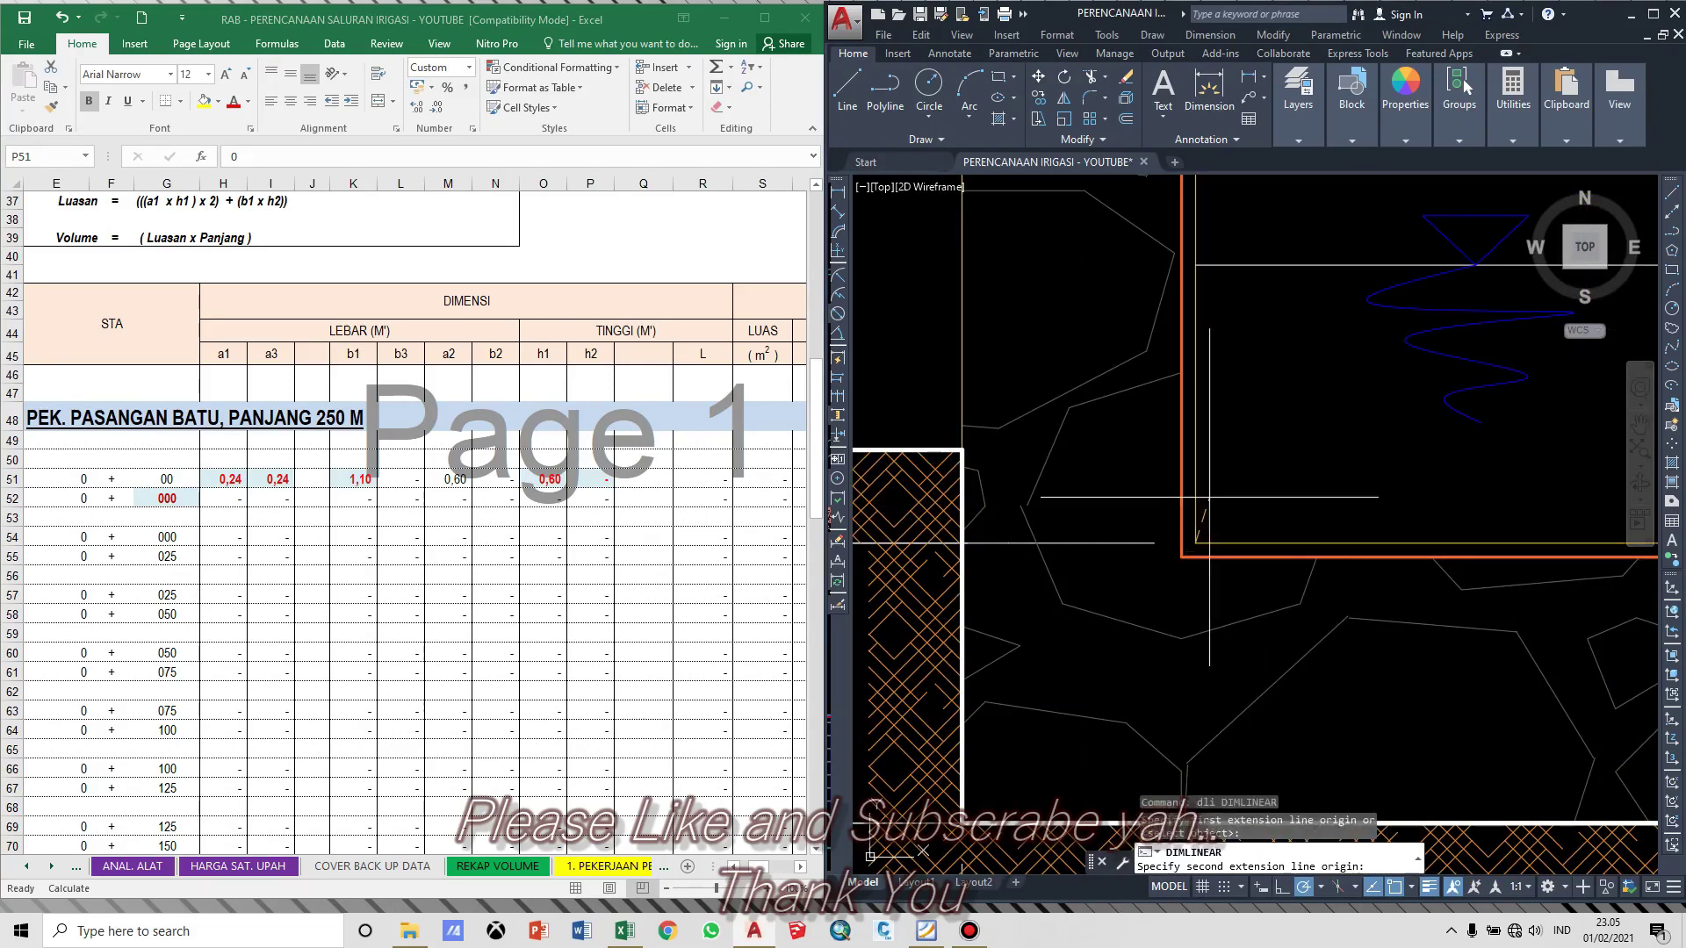
scroll(1209, 499, "down", 4)
left_click(1206, 621)
left_click(1260, 516)
key("Escape")
Step: Back in Excel, set the h2 height for STA 0+00 in P51 to =0,3-0,015 to deduct the plaster thickness
left_click(593, 483)
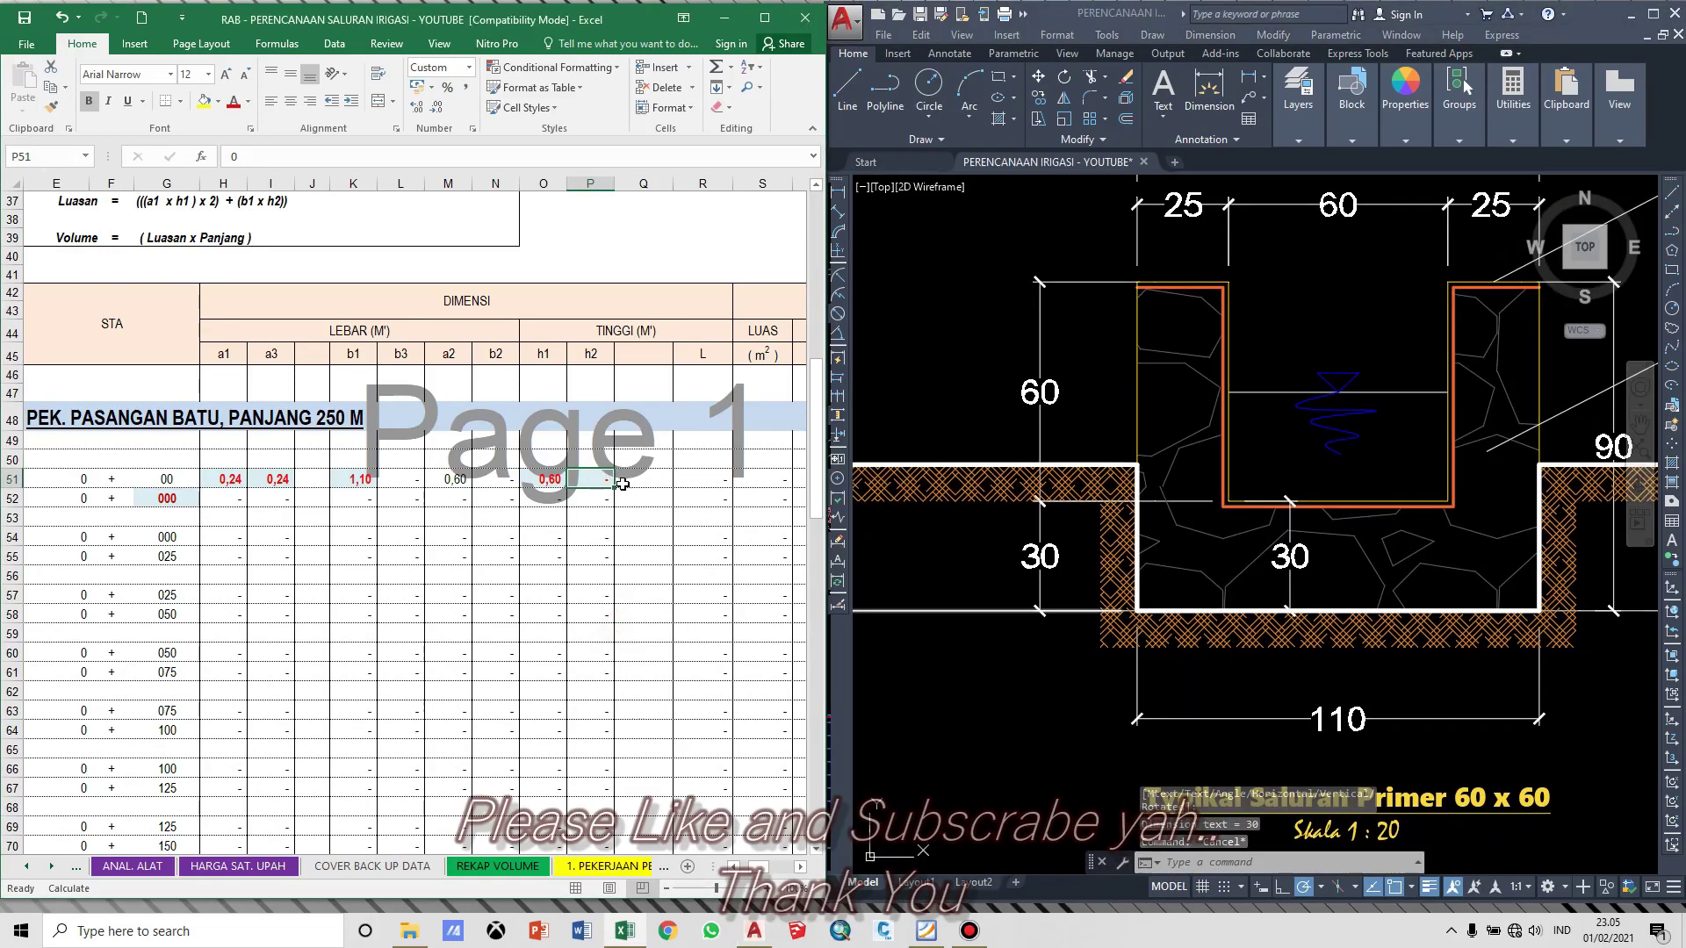
type("=0,3-")
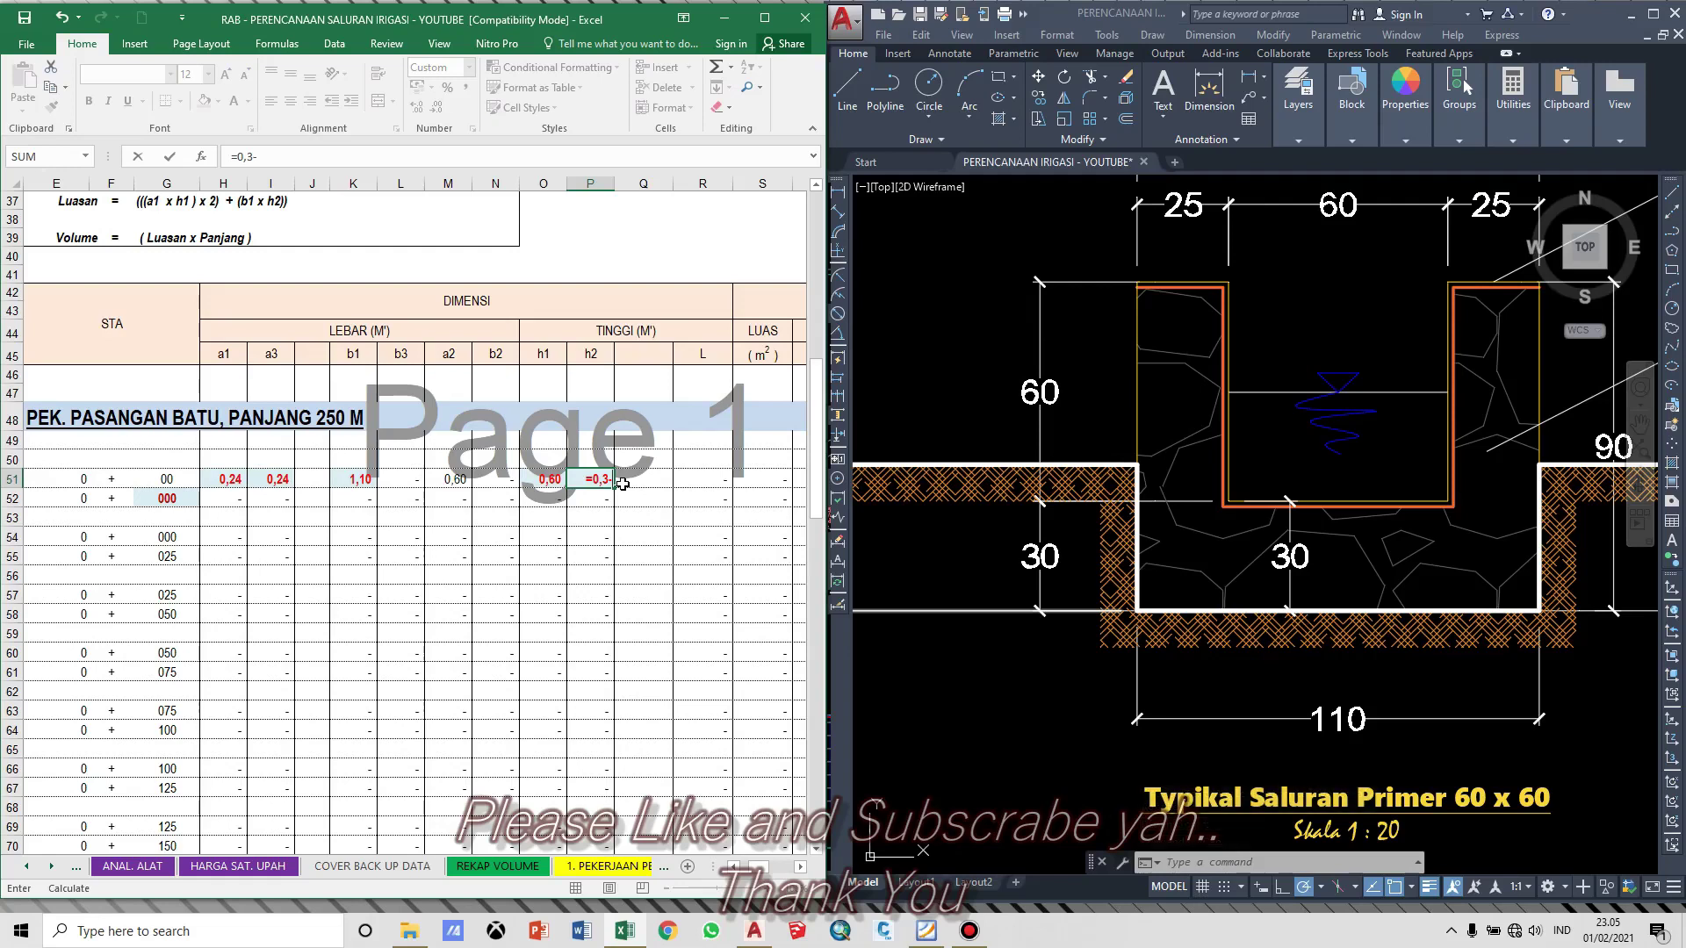
type("0,015")
key("Return")
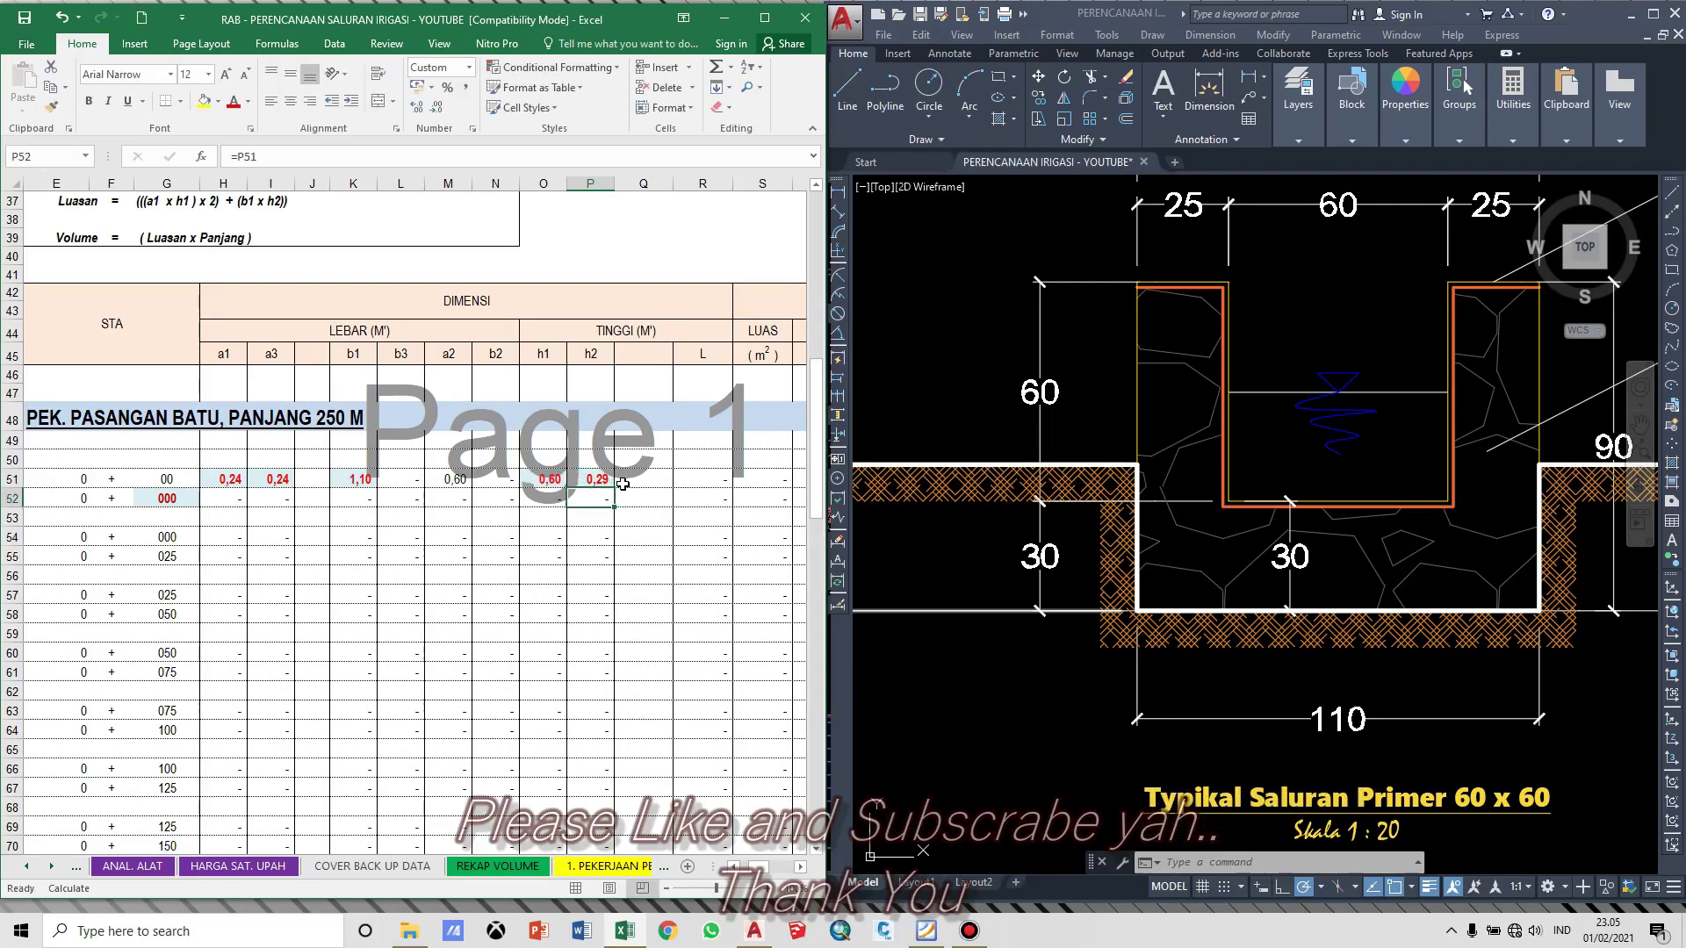
Step: Inspect the LUAS area formula for STA 0+00 in S51, leaving it as is
key("Up")
key("Left")
key("Left")
key("Right")
key("Right")
key("Right")
key("Right")
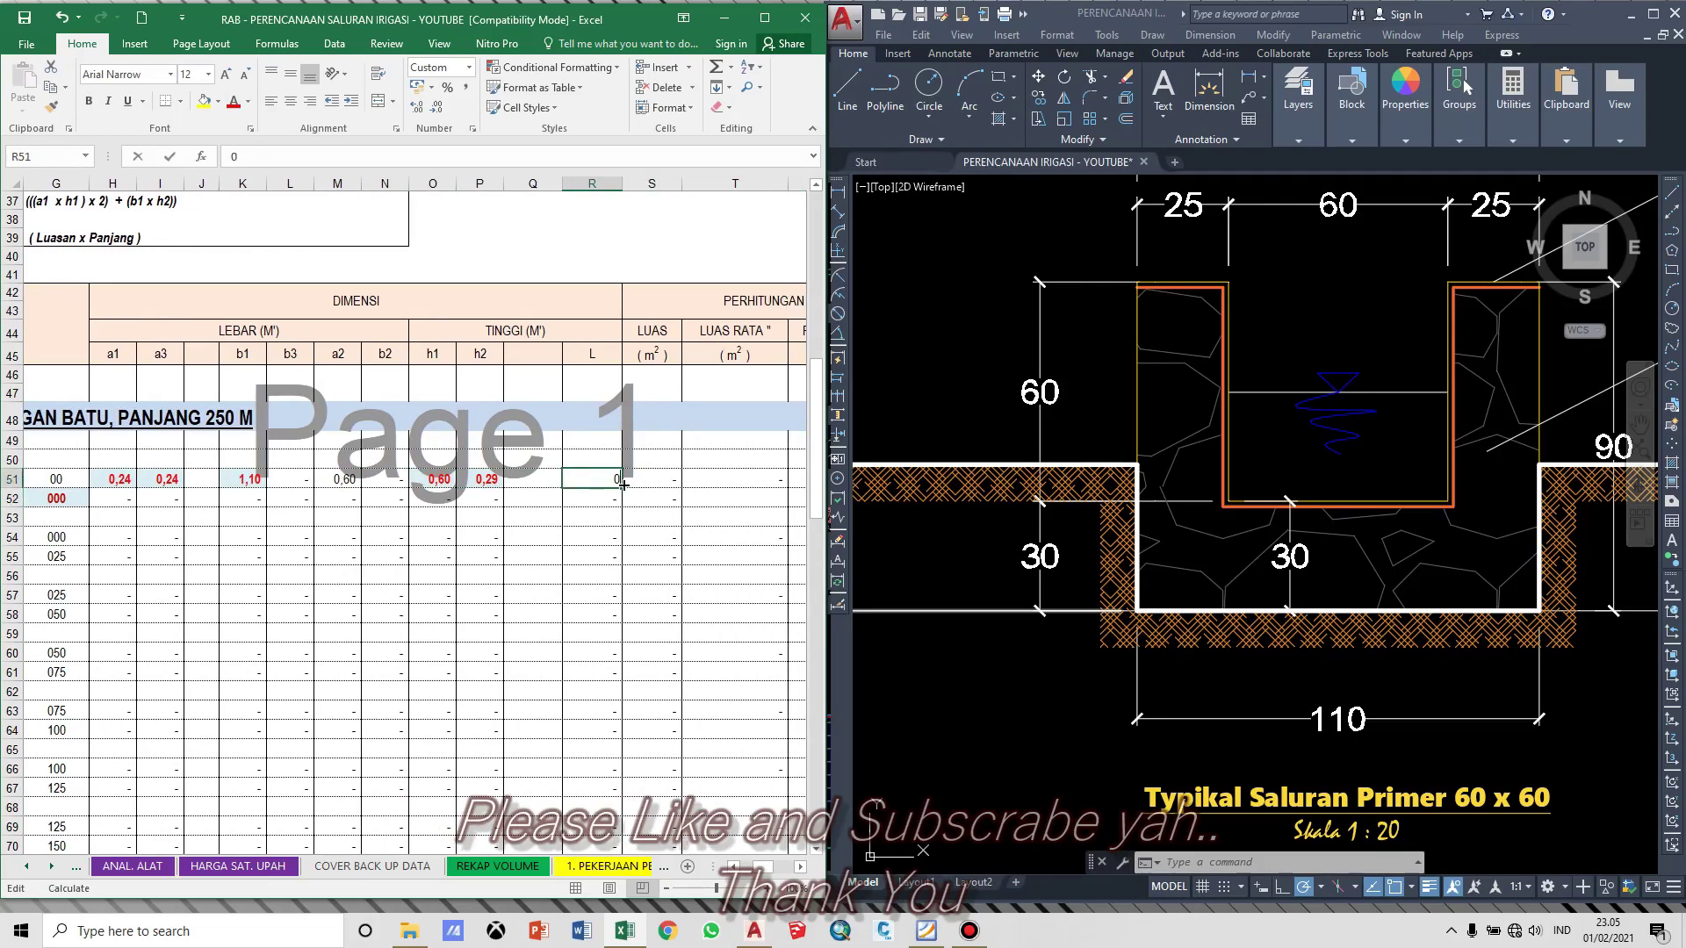
double_click(624, 482)
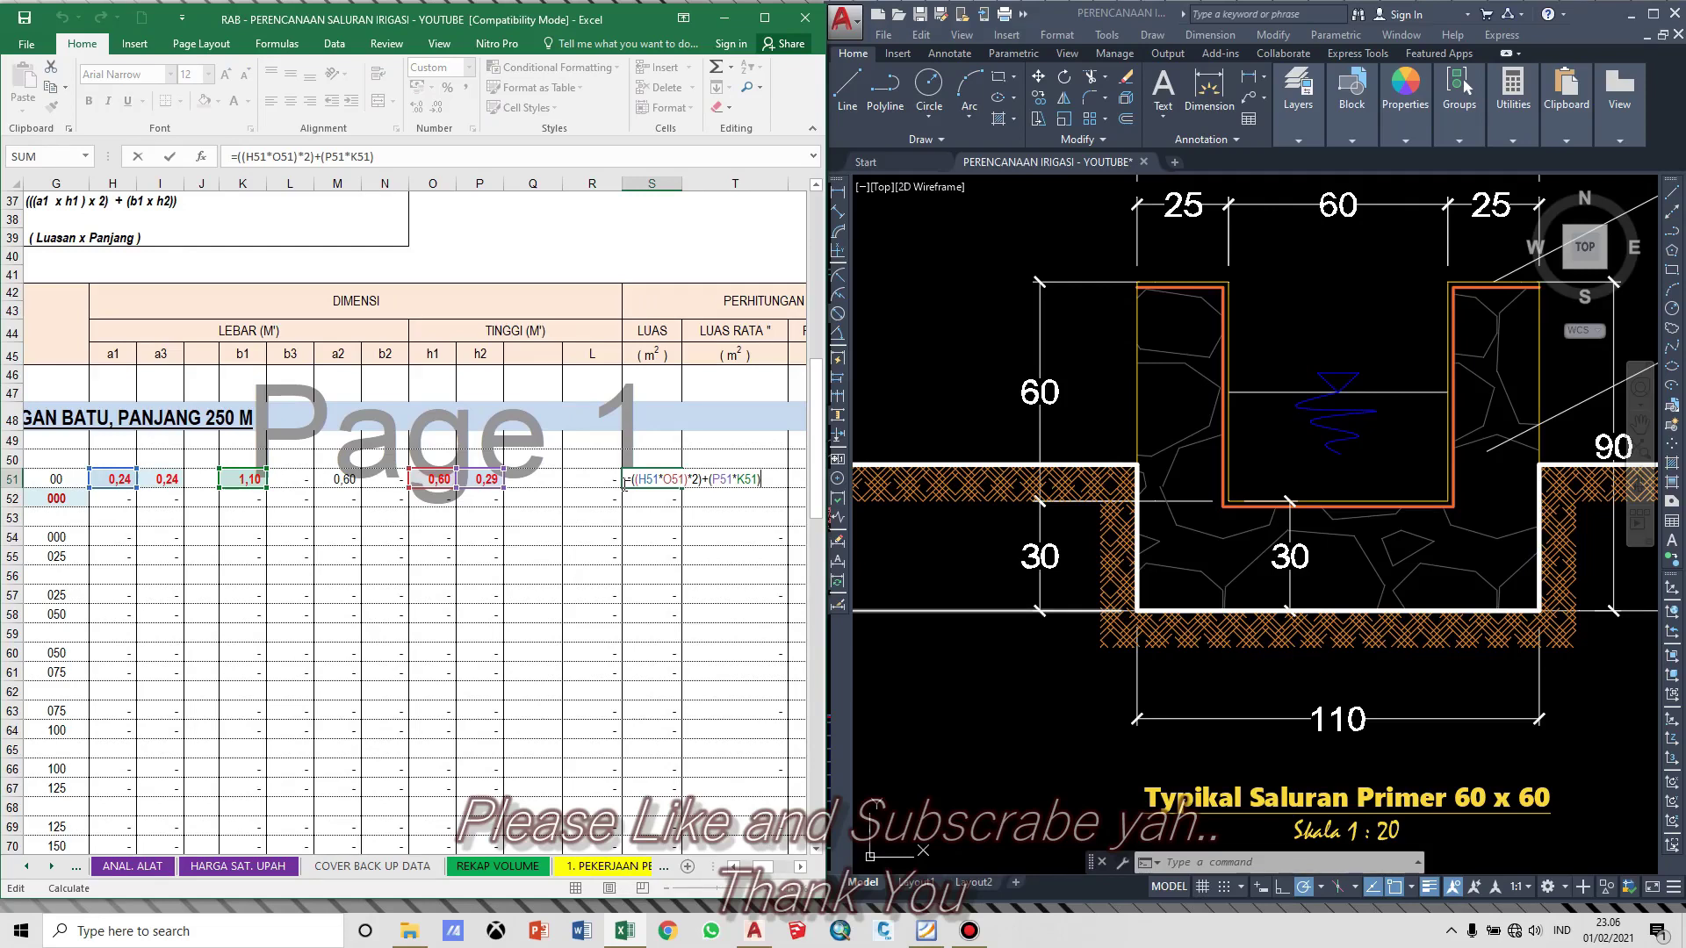
key("Escape")
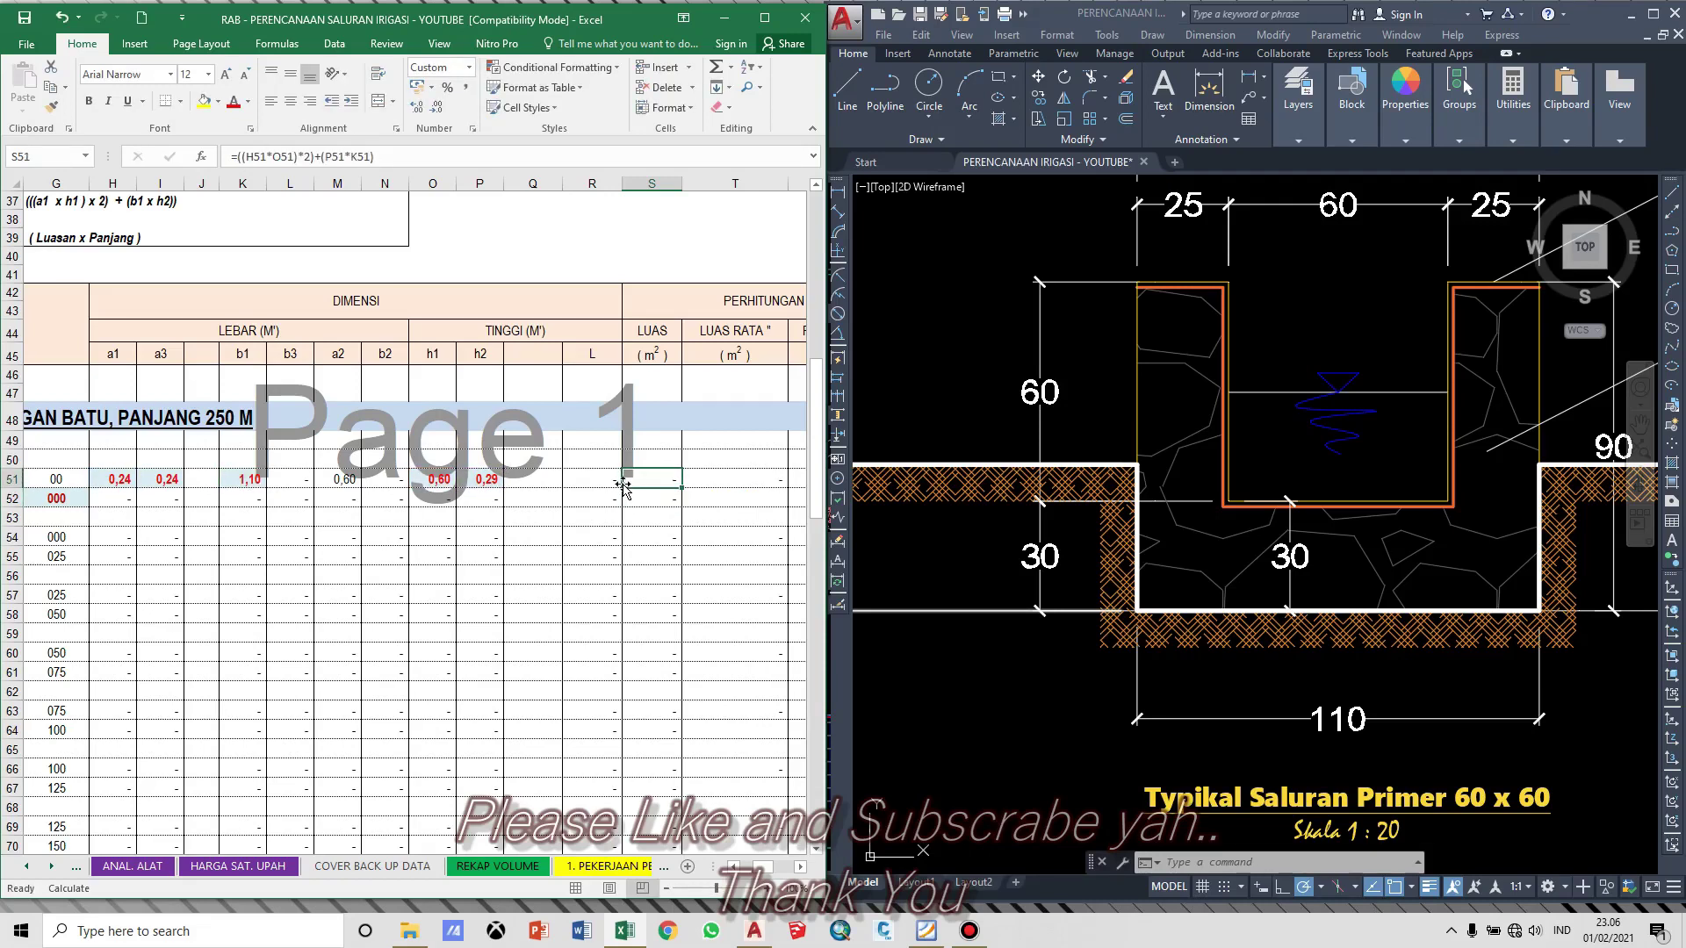
double_click(623, 486)
key("Escape")
Step: Maximize the Excel window and compare the area formula in S51 with the section sketch and the written Luasan formula
left_click(765, 17)
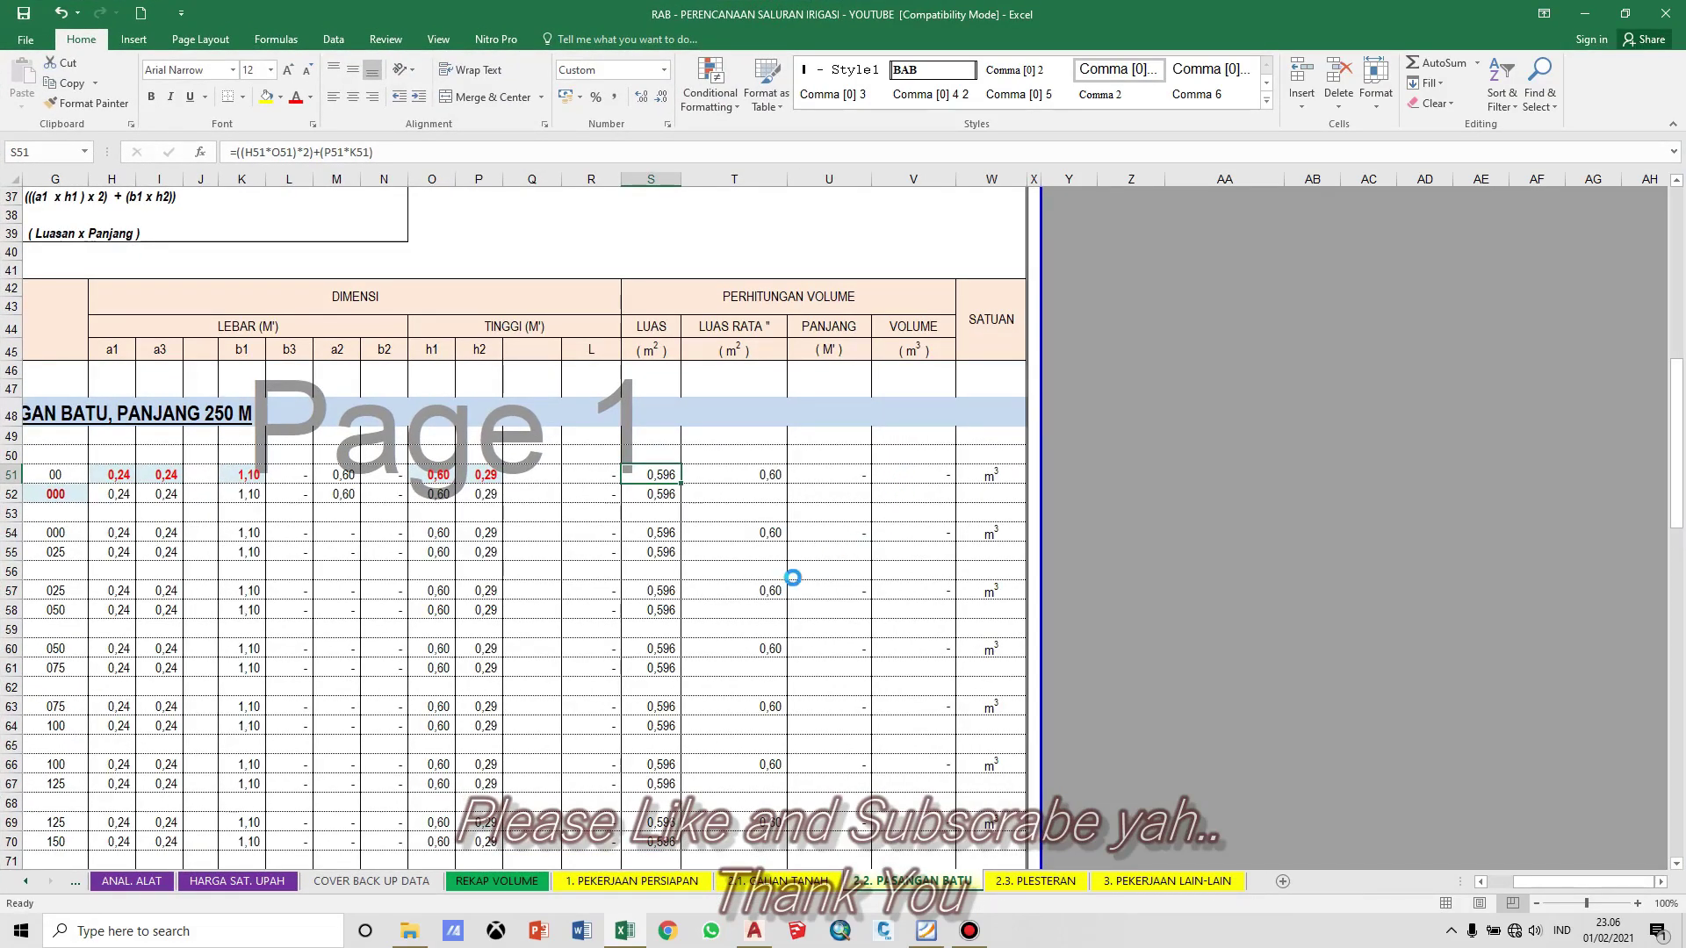
left_click(432, 475)
left_click_drag(1567, 884, 1532, 883)
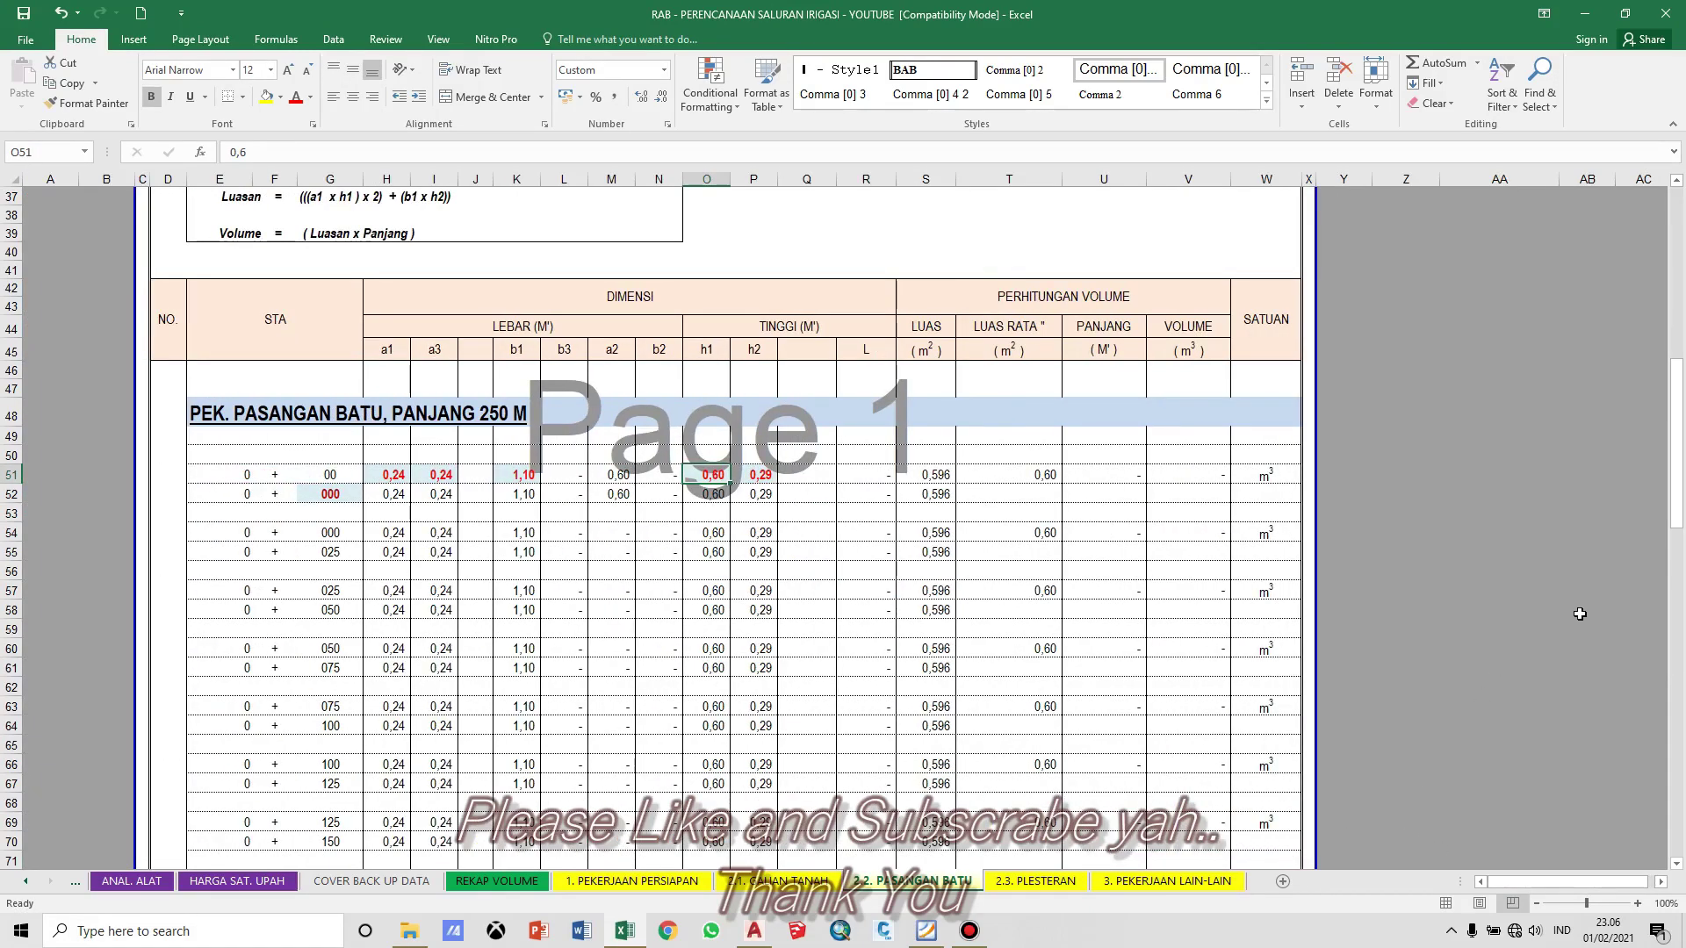
mouse_move(1677, 505)
left_mouse_down()
mouse_move(1683, 406)
mouse_move(1678, 492)
mouse_move(1680, 412)
mouse_move(1682, 476)
mouse_move(1682, 458)
left_mouse_up()
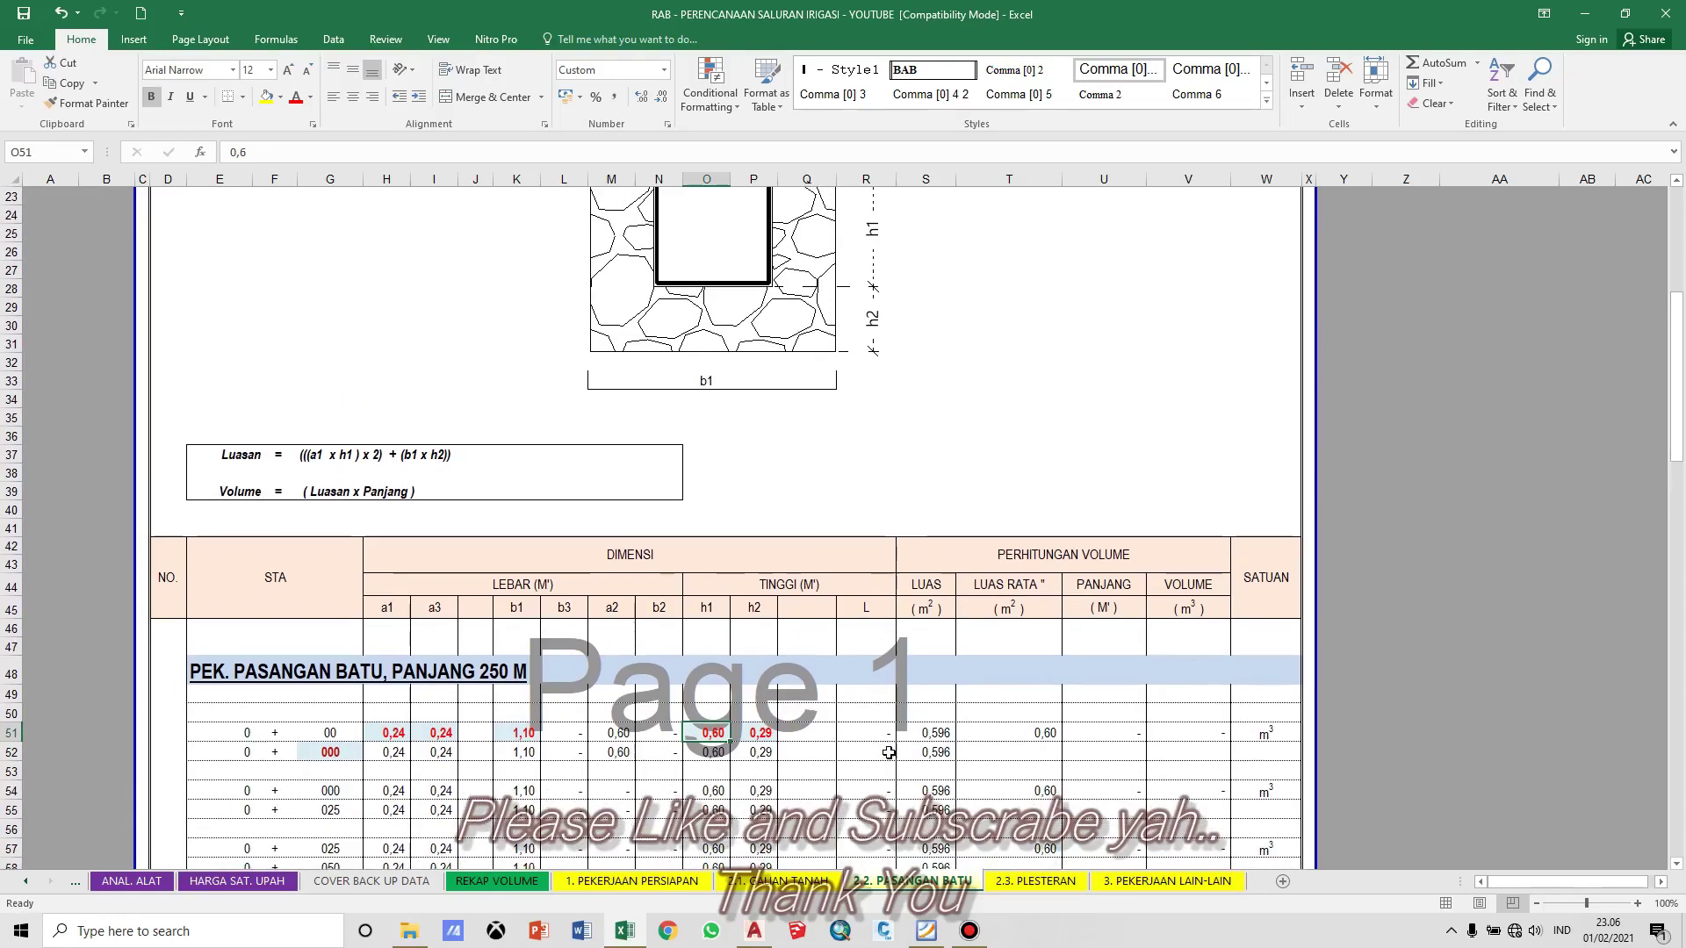
double_click(905, 736)
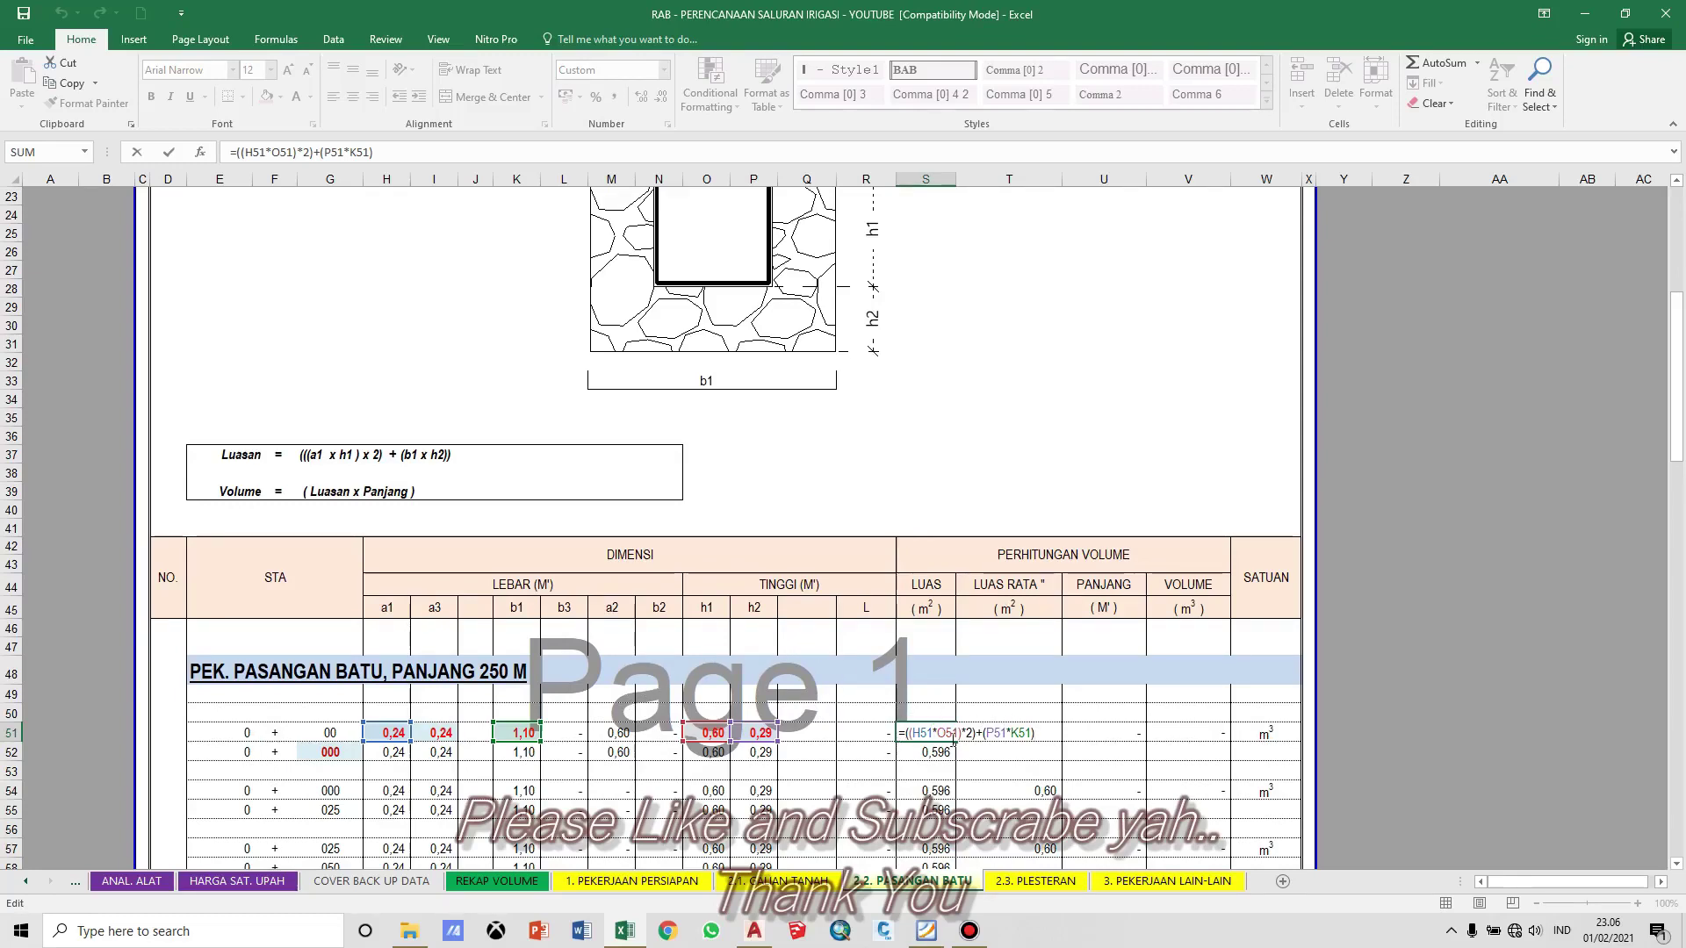
mouse_move(1677, 458)
left_mouse_down()
mouse_move(1678, 424)
mouse_move(1678, 456)
mouse_move(1678, 442)
left_mouse_up()
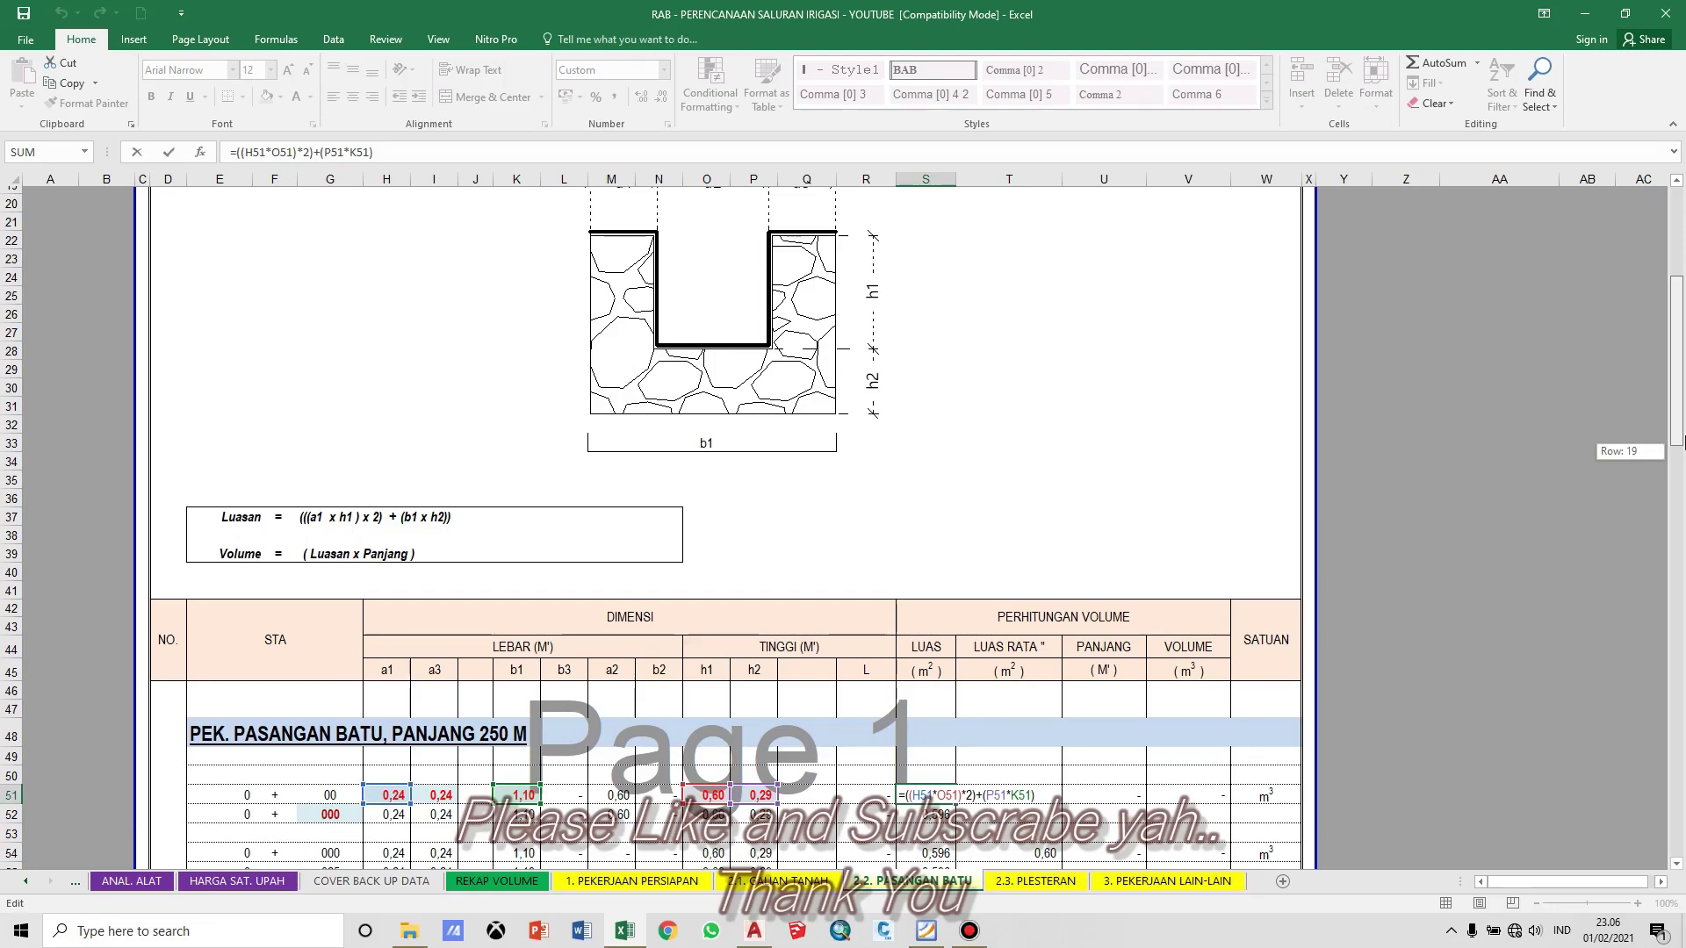
left_click_drag(1679, 442, 1678, 442)
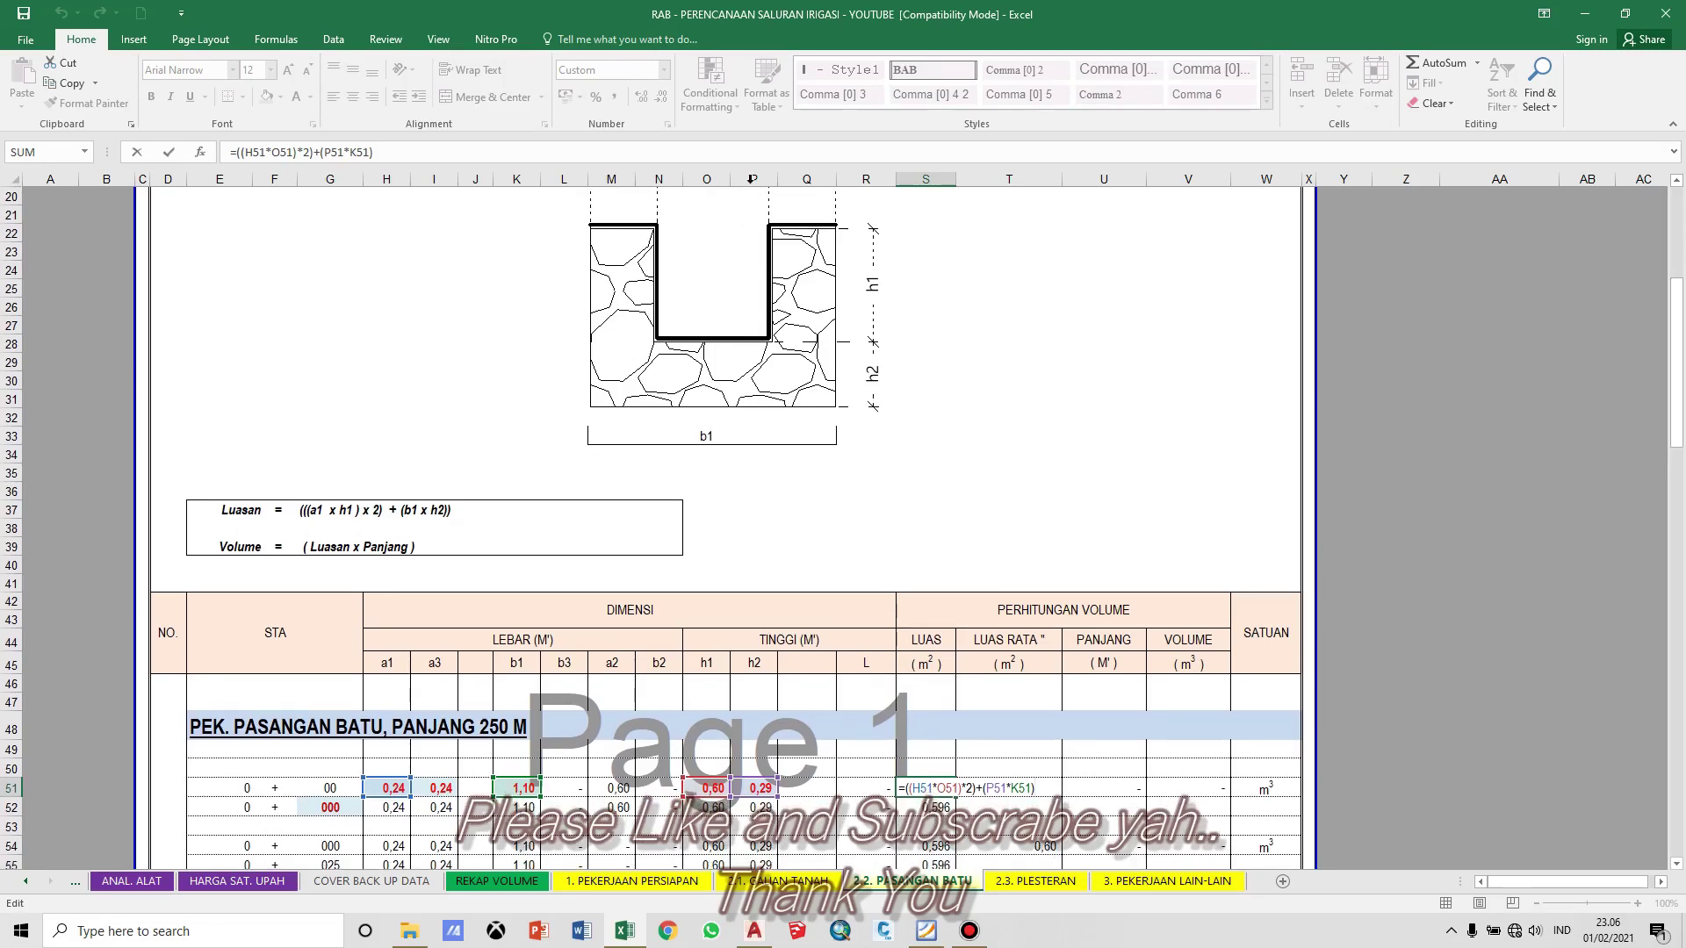
left_click(761, 789)
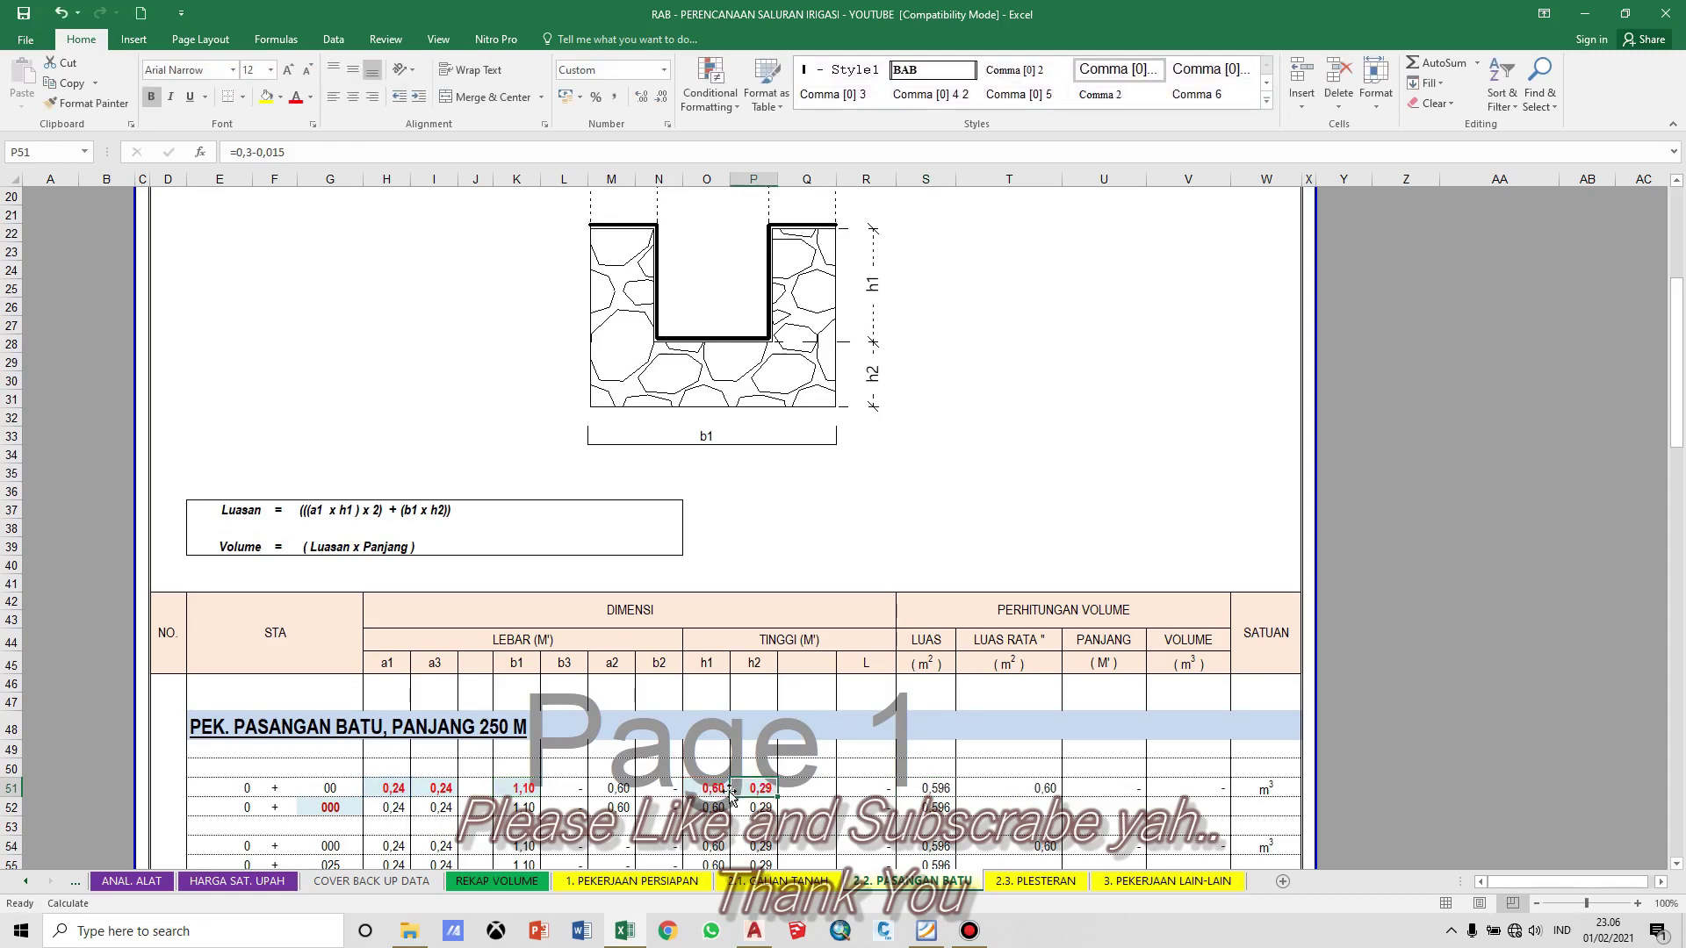
double_click(936, 789)
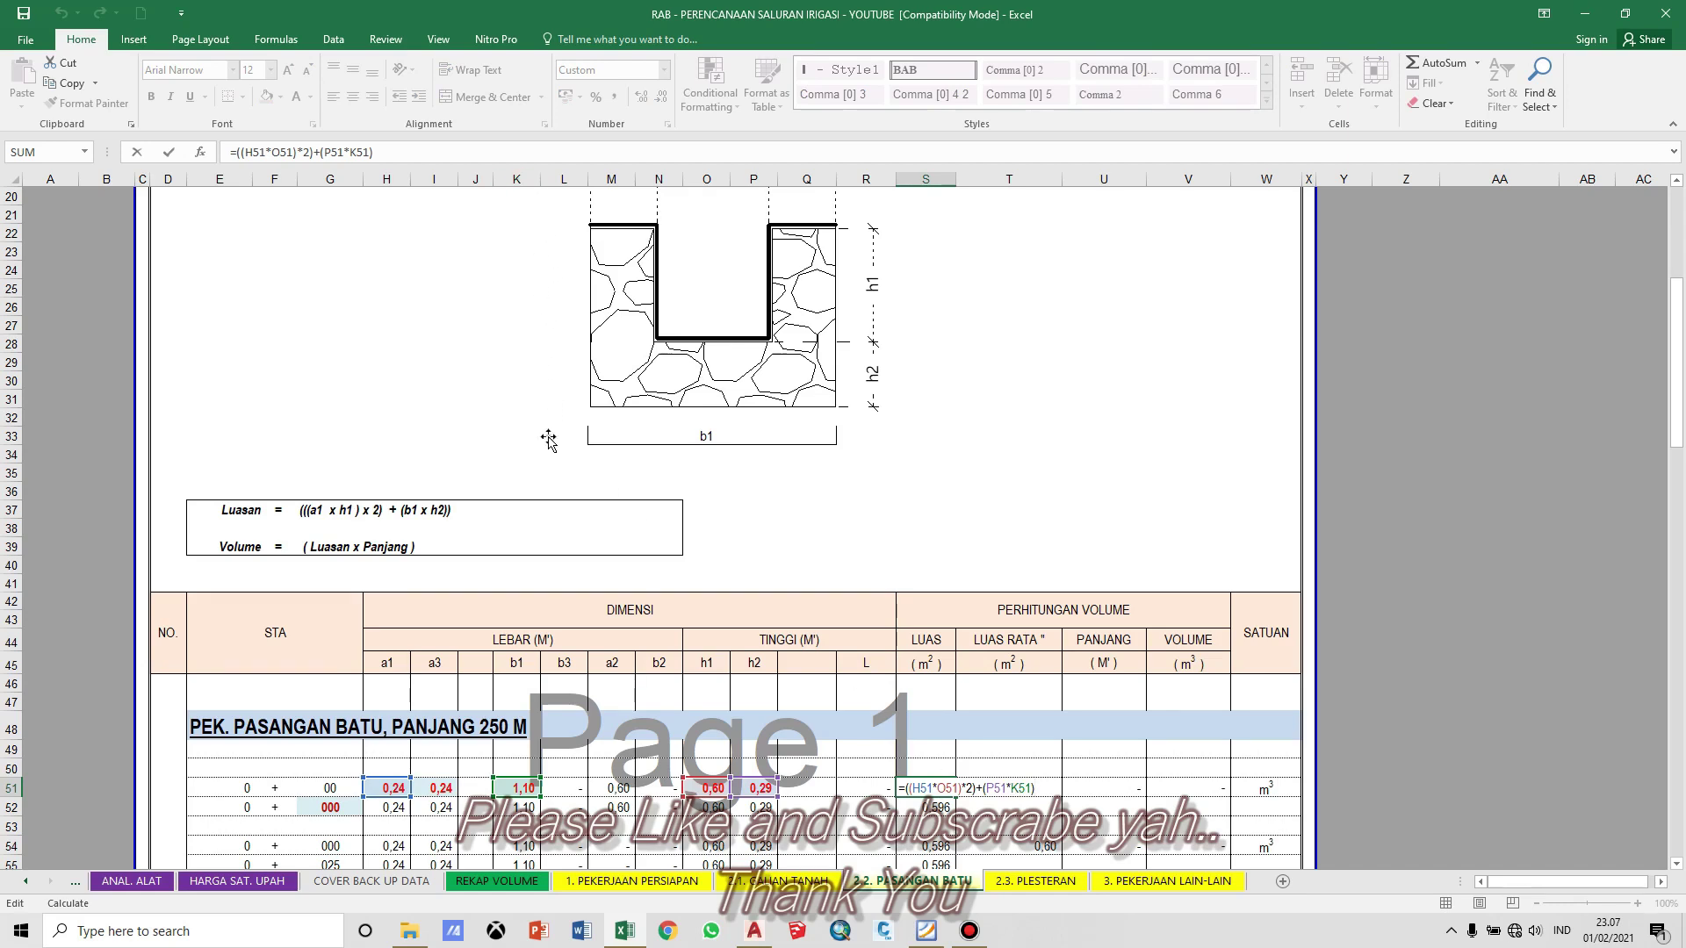
key("Return")
key("Up")
key("F2")
key("Escape")
Step: Clear the a2 width for STA 0+00 in M51
key("Left")
key("Left")
key("Left")
key("Left")
key("Left")
key("Left")
key("Delete")
Step: Inspect the PANJANG length formula for STA 0+00 in U51 without changing it
key("Right")
key("Right")
key("Right")
key("Right")
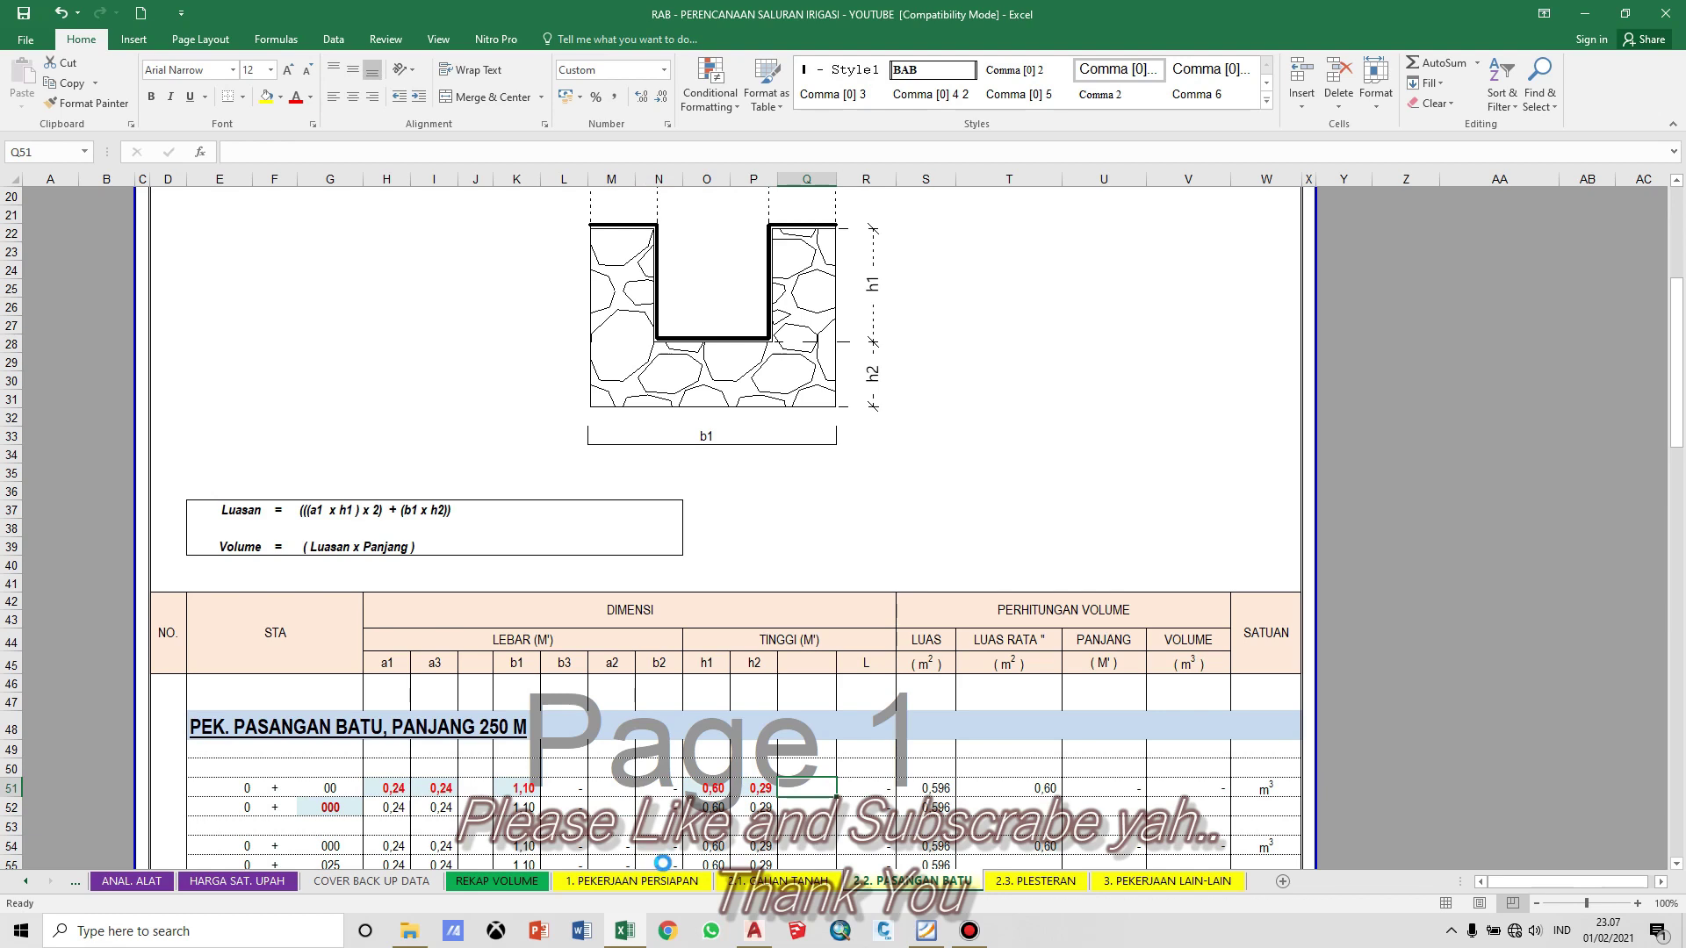
left_click(951, 788)
double_click(1094, 789)
key("Escape")
double_click(1094, 789)
key("Escape")
Step: Set the end station of the first segment in G52 to 25
left_click(338, 807)
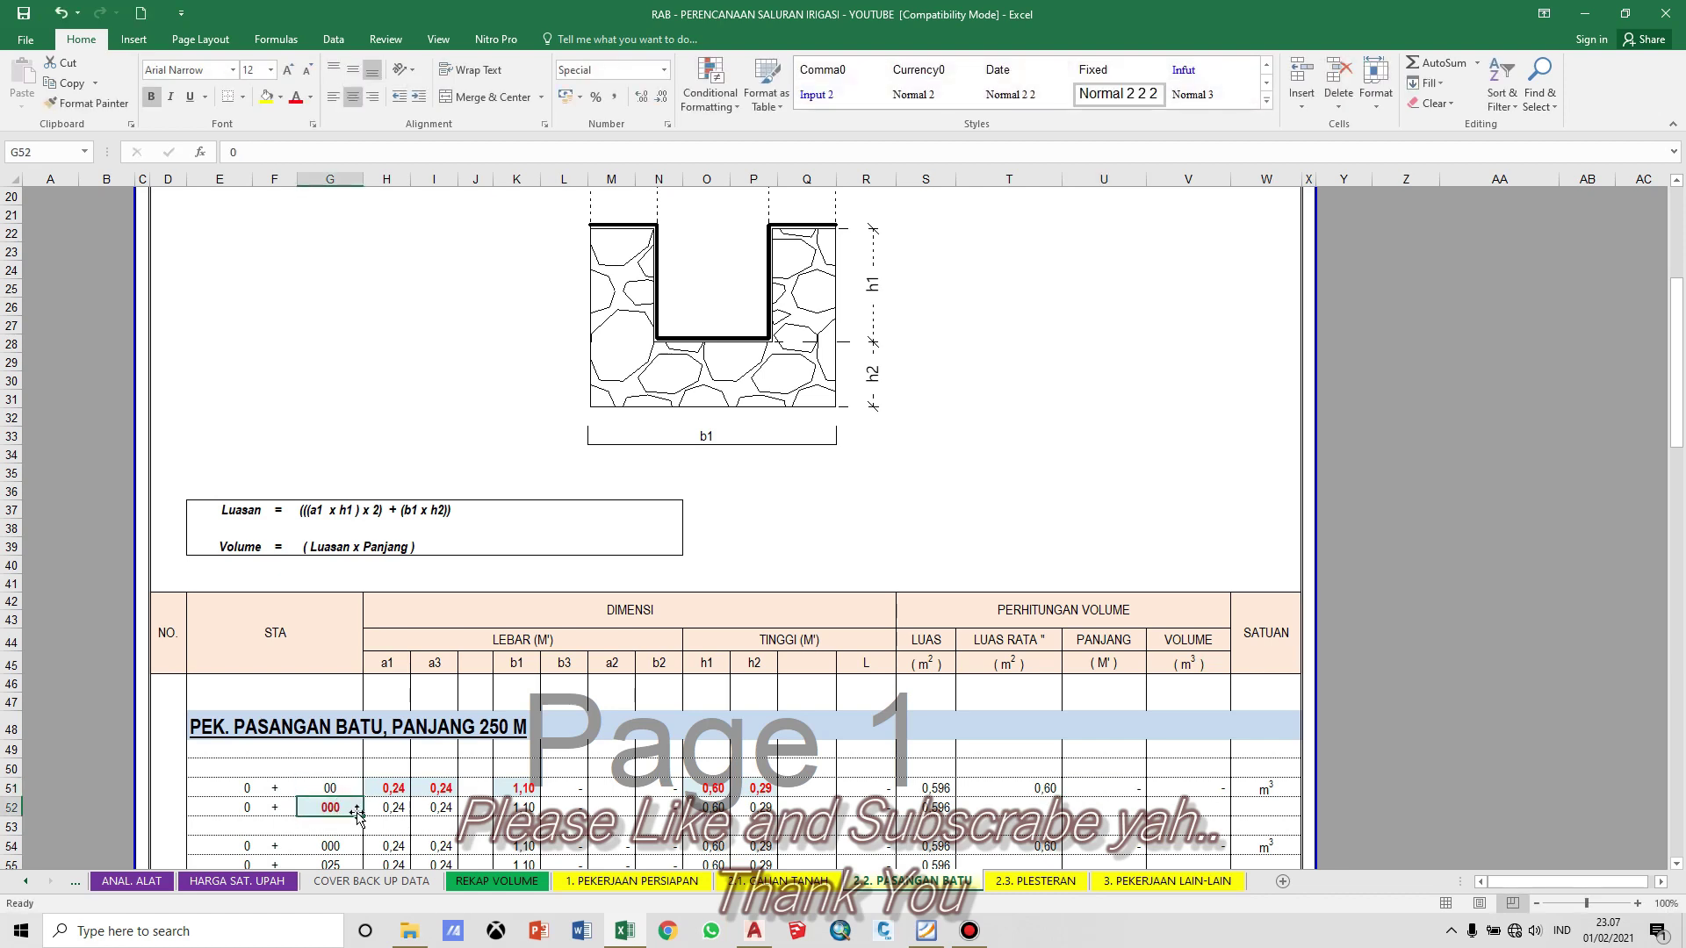
type("25")
key("Return")
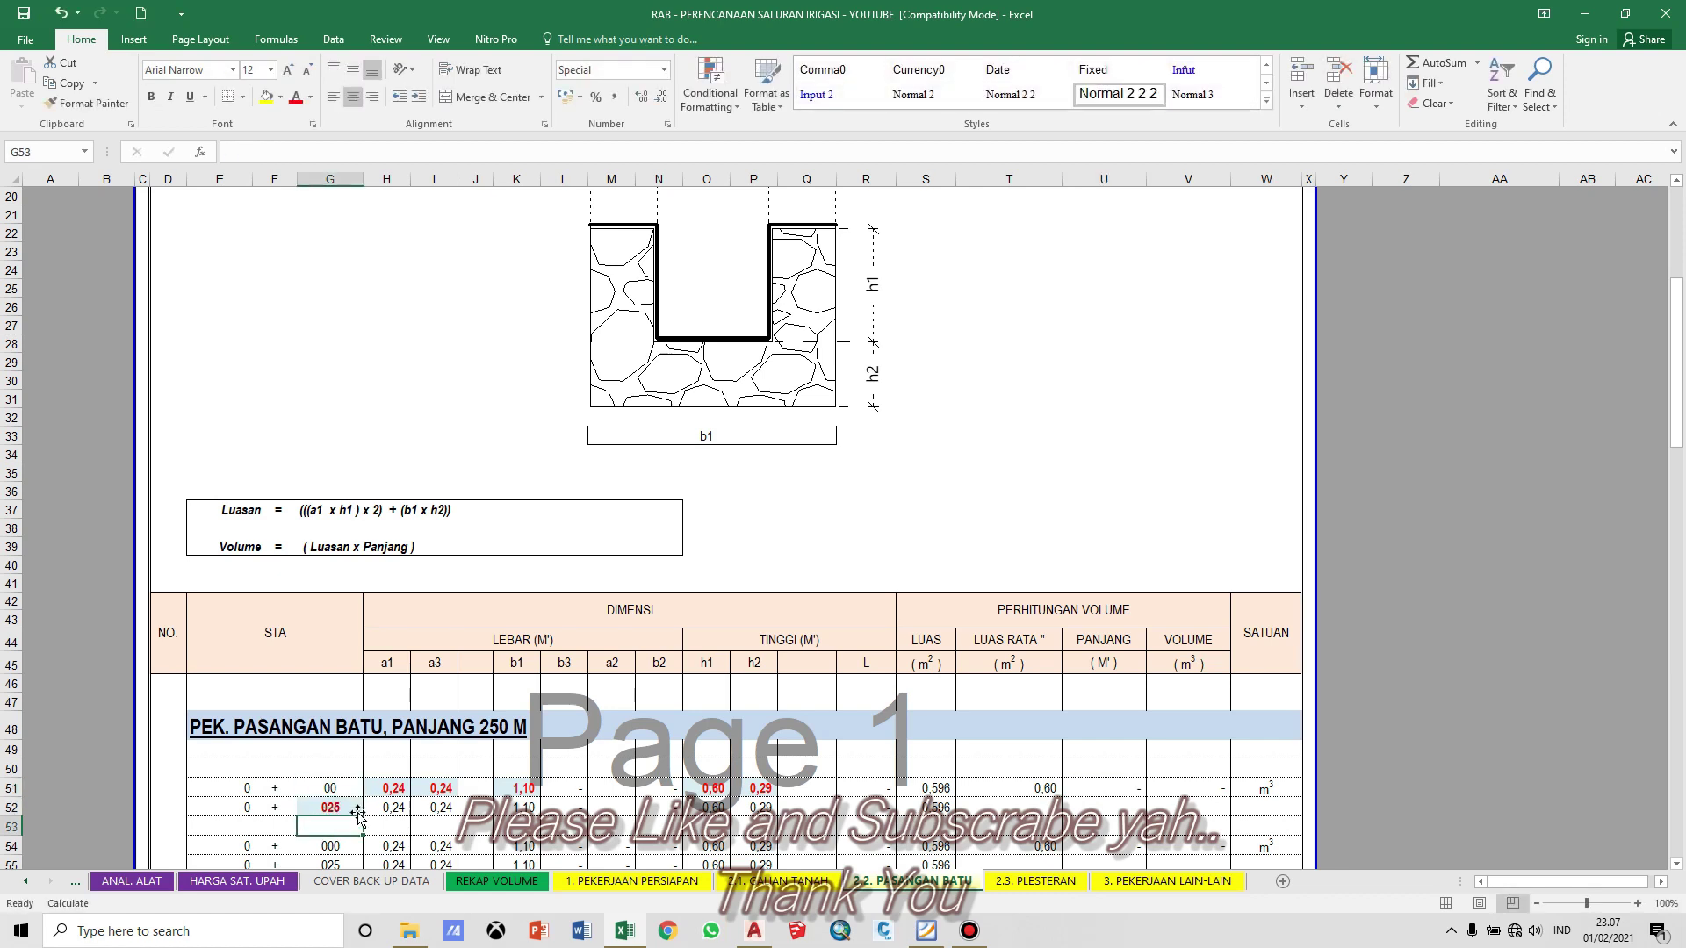
left_click(1445, 661)
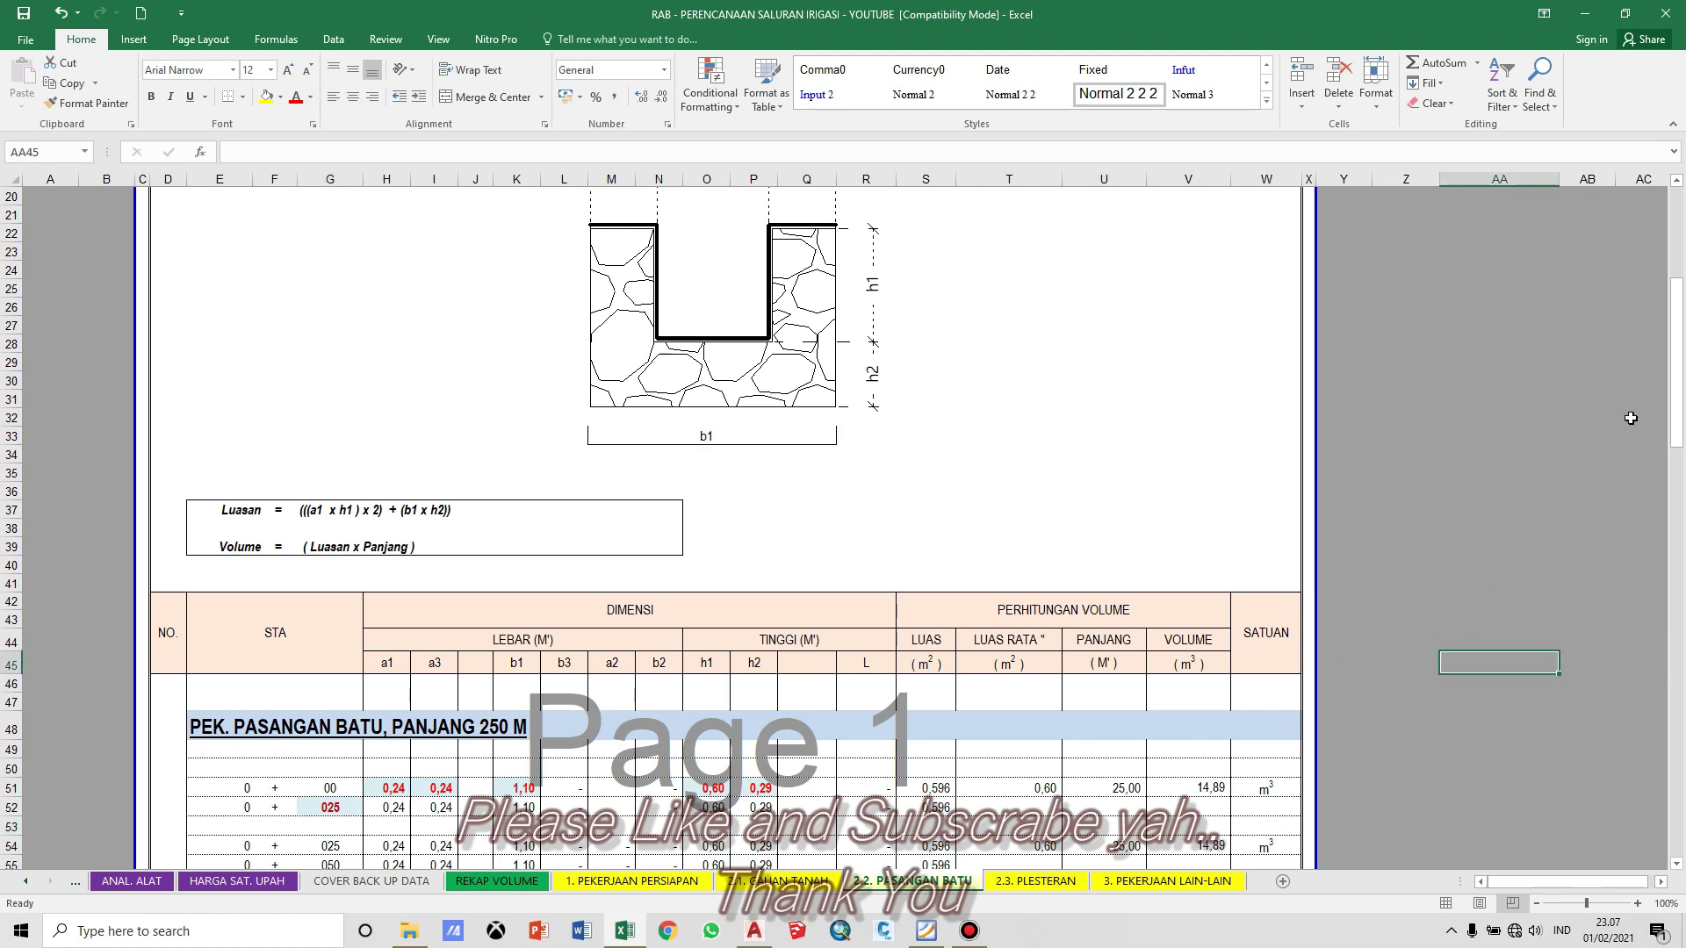
Step: Review the lengths and volumes down the station rows and check the average area formula in T51
left_click_drag(1676, 397, 1674, 488)
left_click(1455, 496)
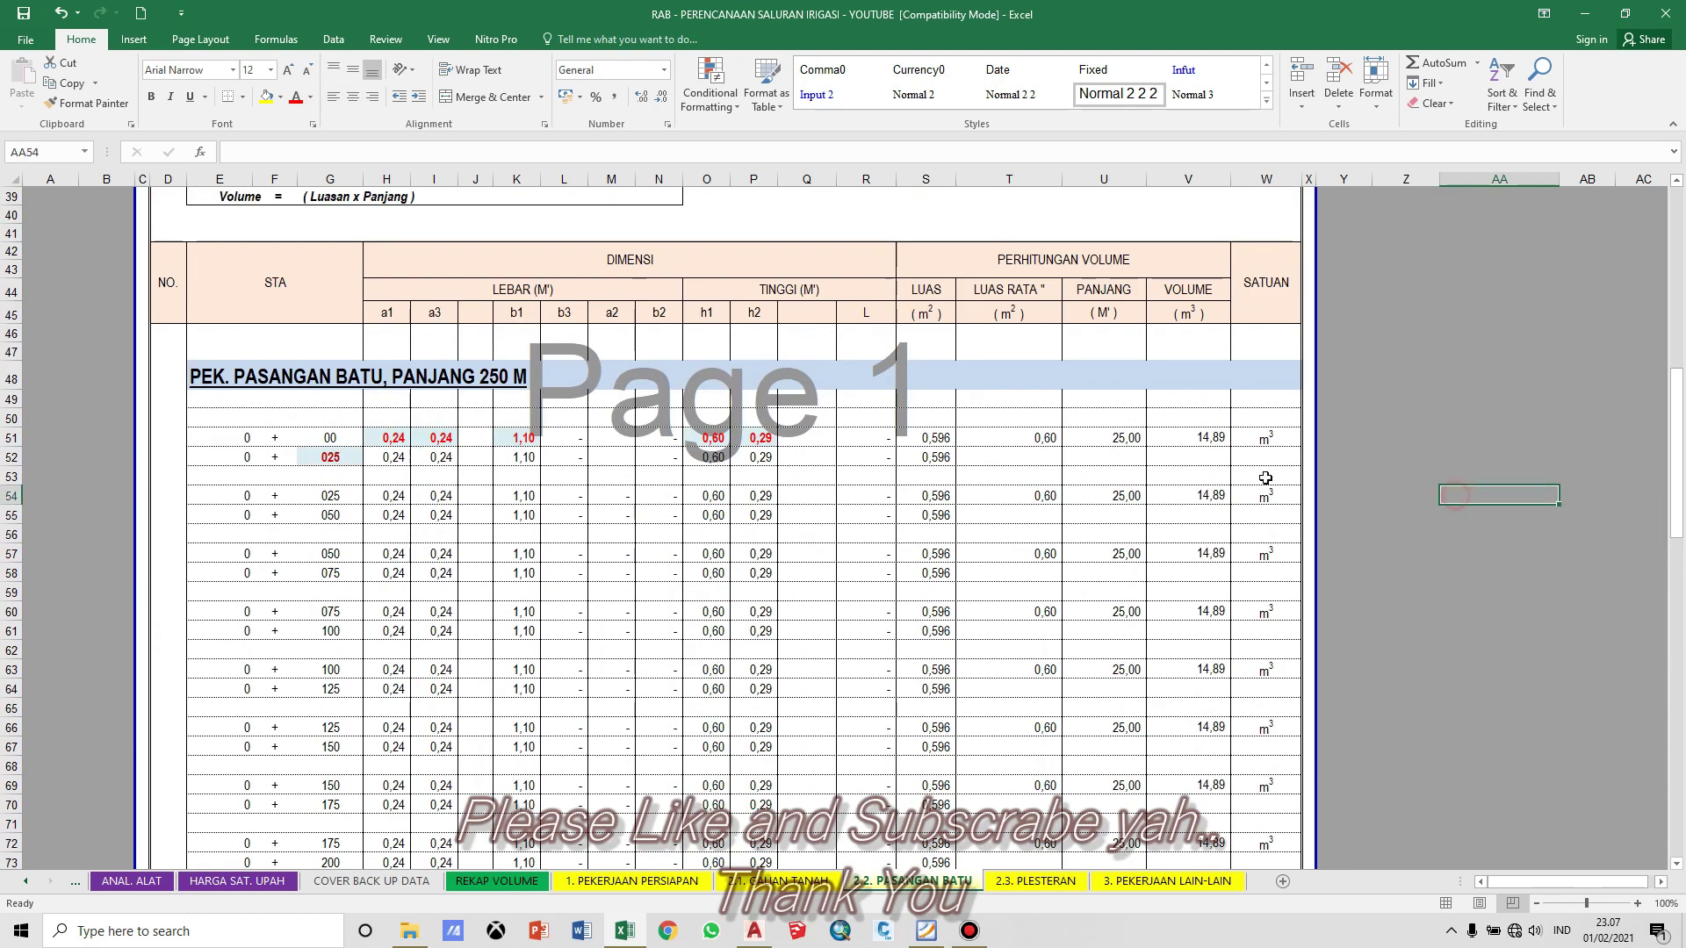
left_click(1038, 440)
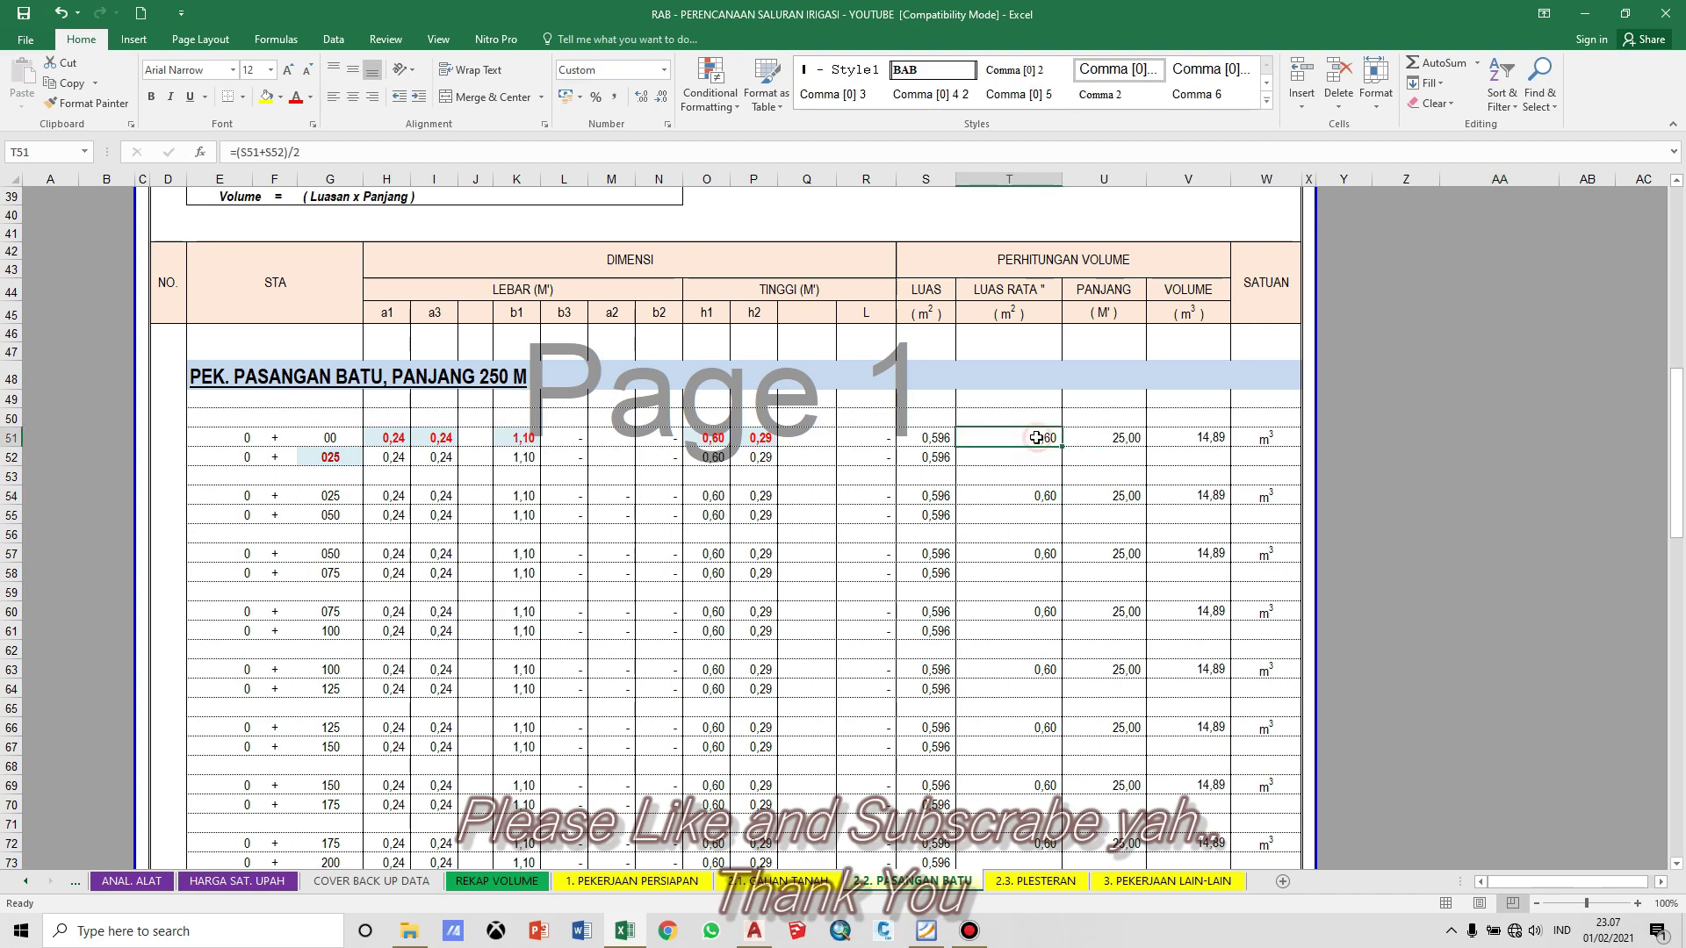
Step: Inspect the LUAS area formula in S51 and the average area formula in T51 without changing them
double_click(920, 435)
key("Escape")
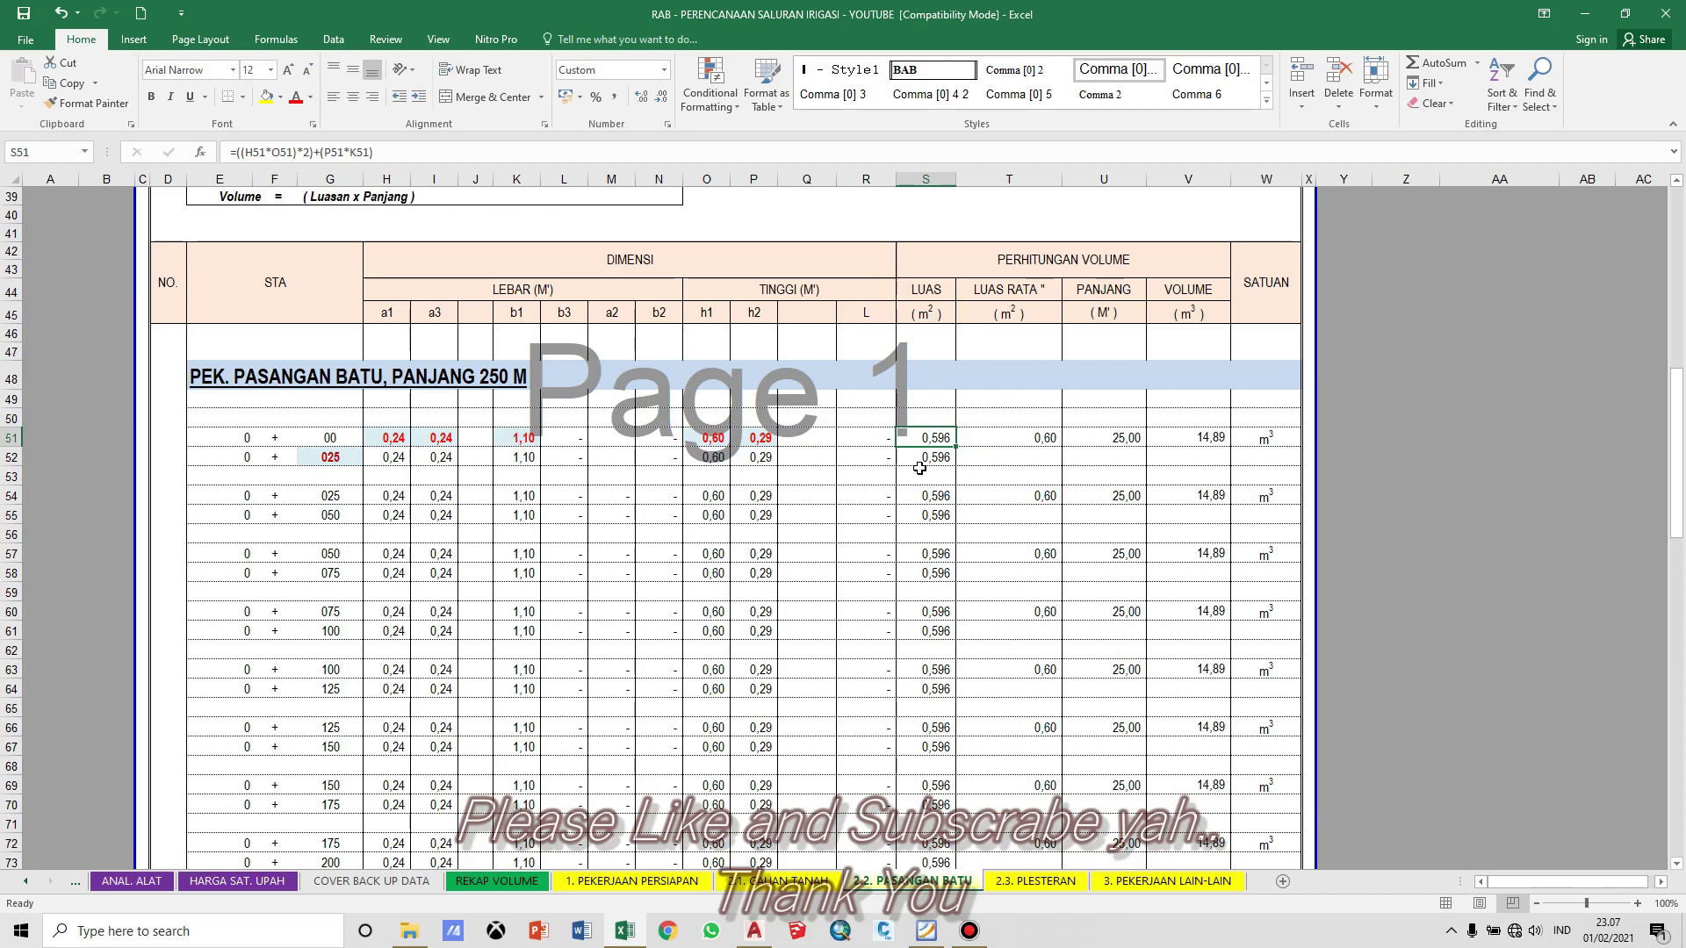
key("F2")
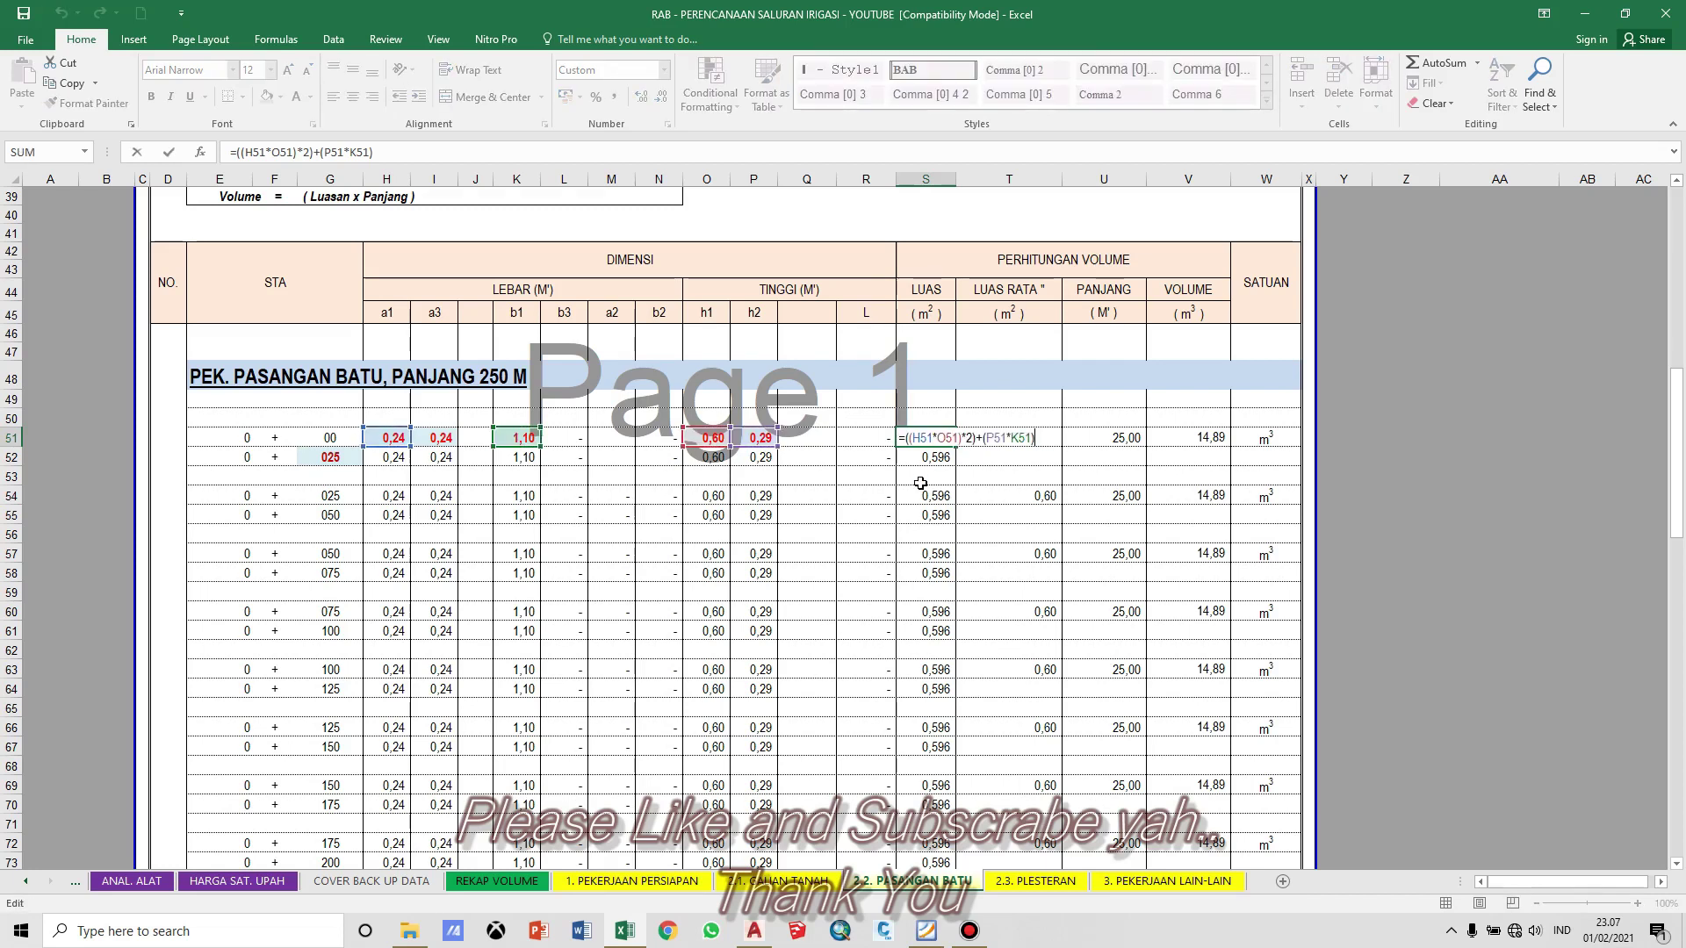
key("Return")
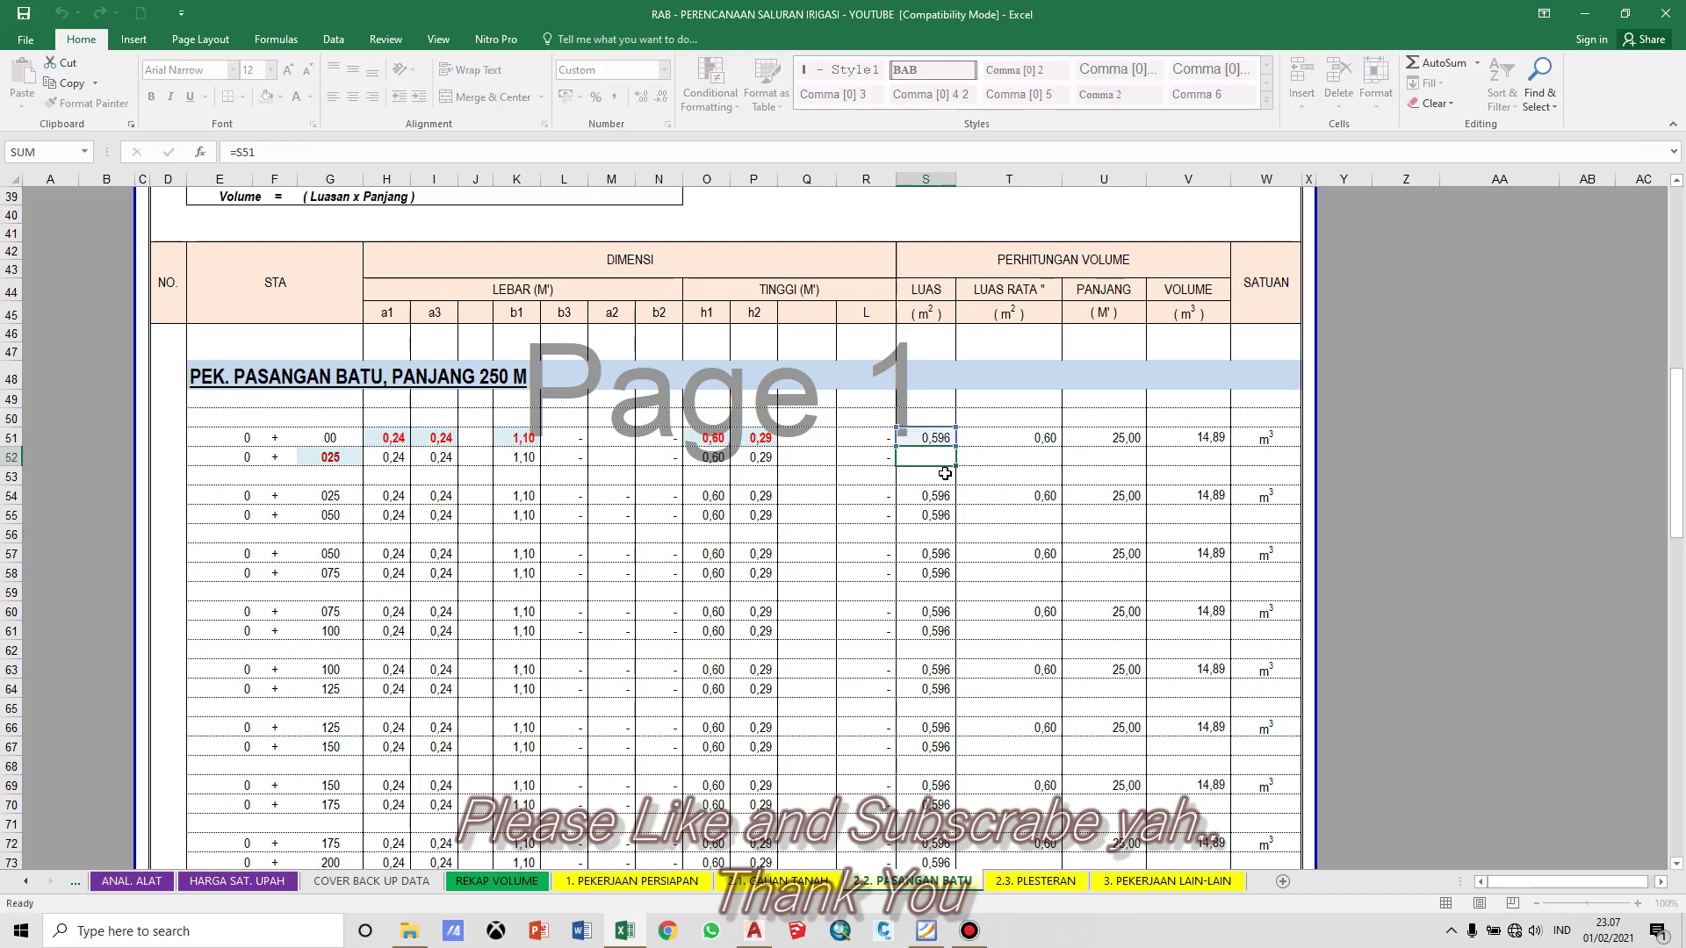
double_click(1020, 436)
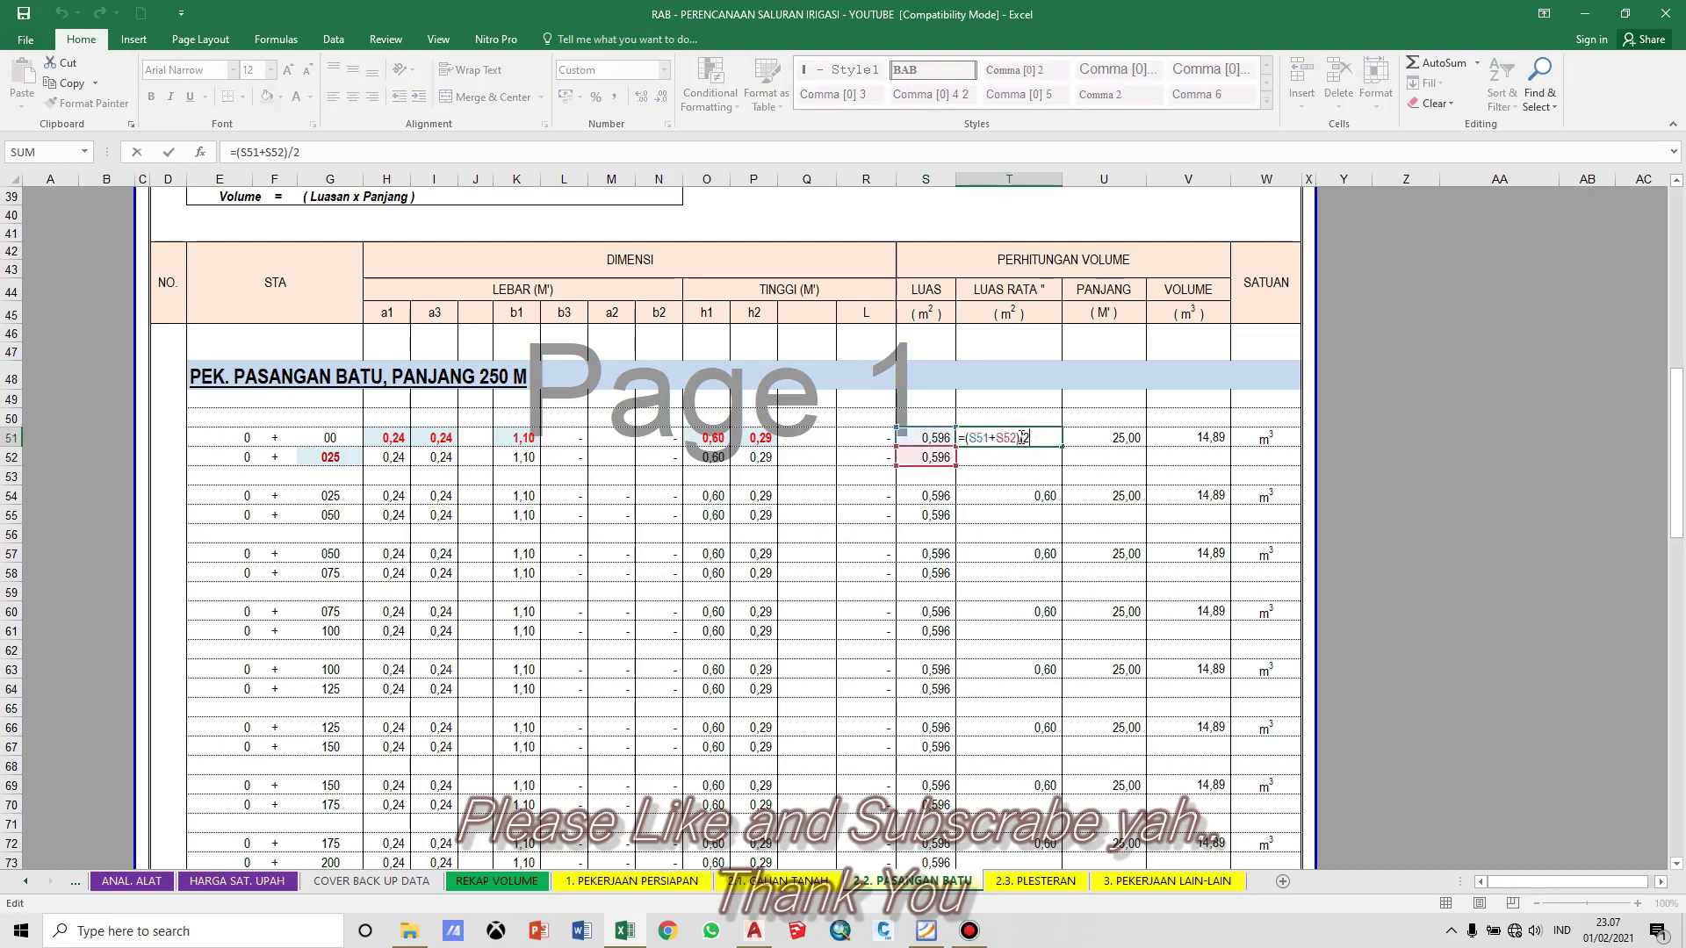
key("Escape")
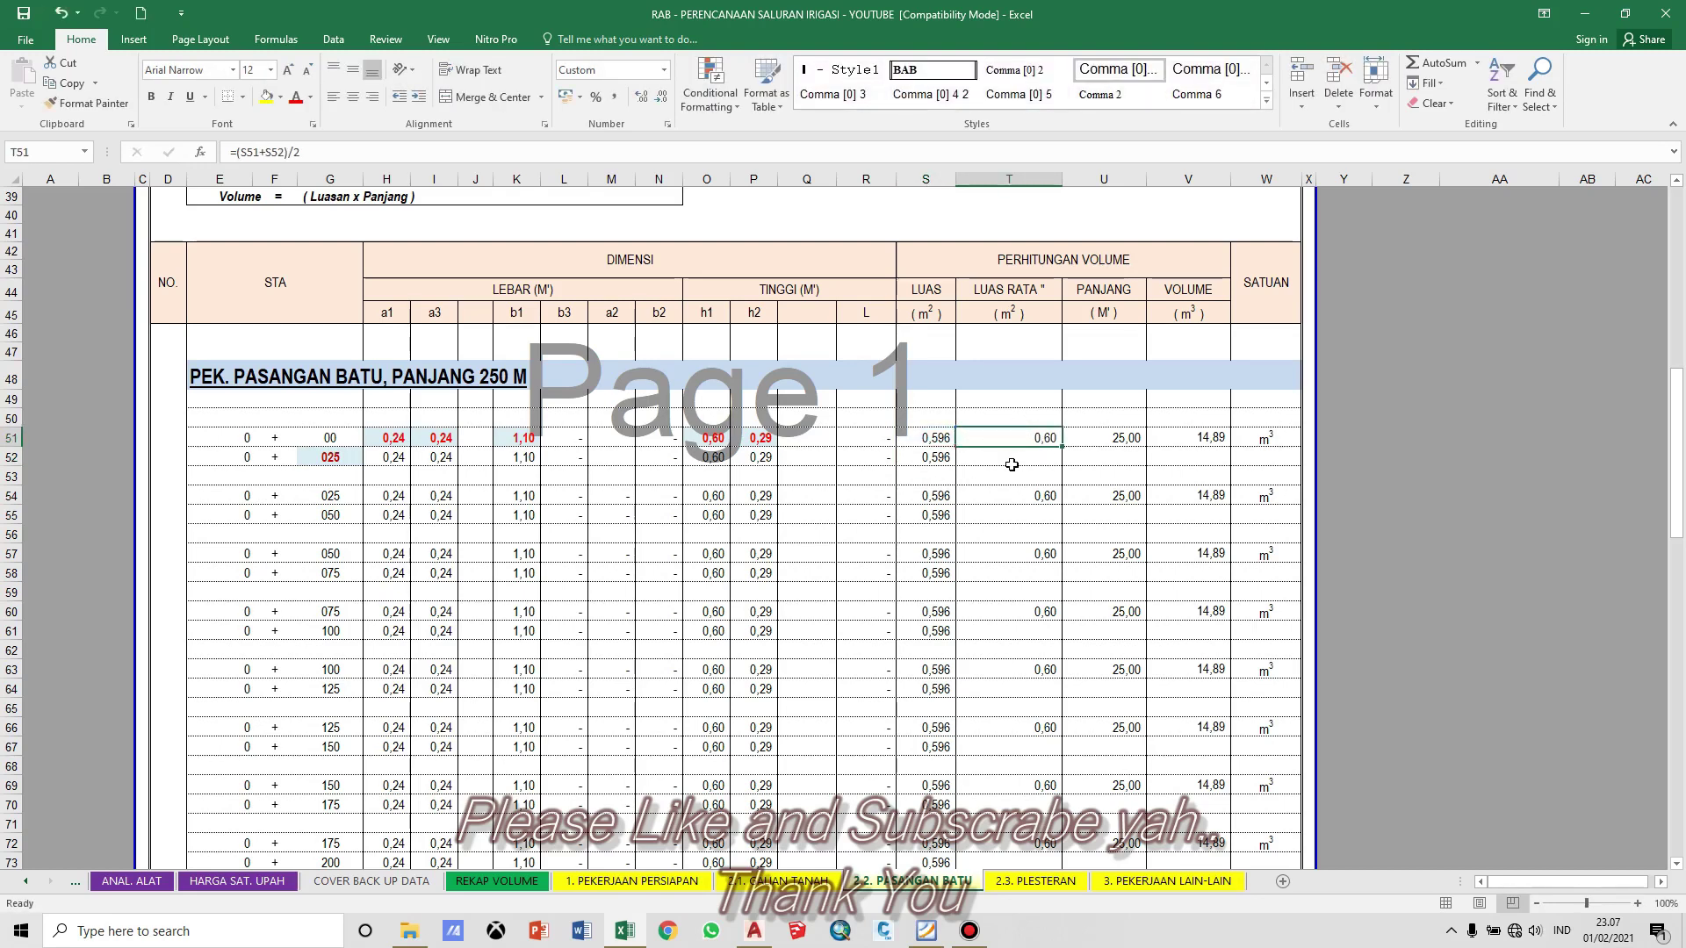
Step: Inspect the PANJANG length formula in U51 and the volume formula in V51 for the first station segment
left_click(1097, 437)
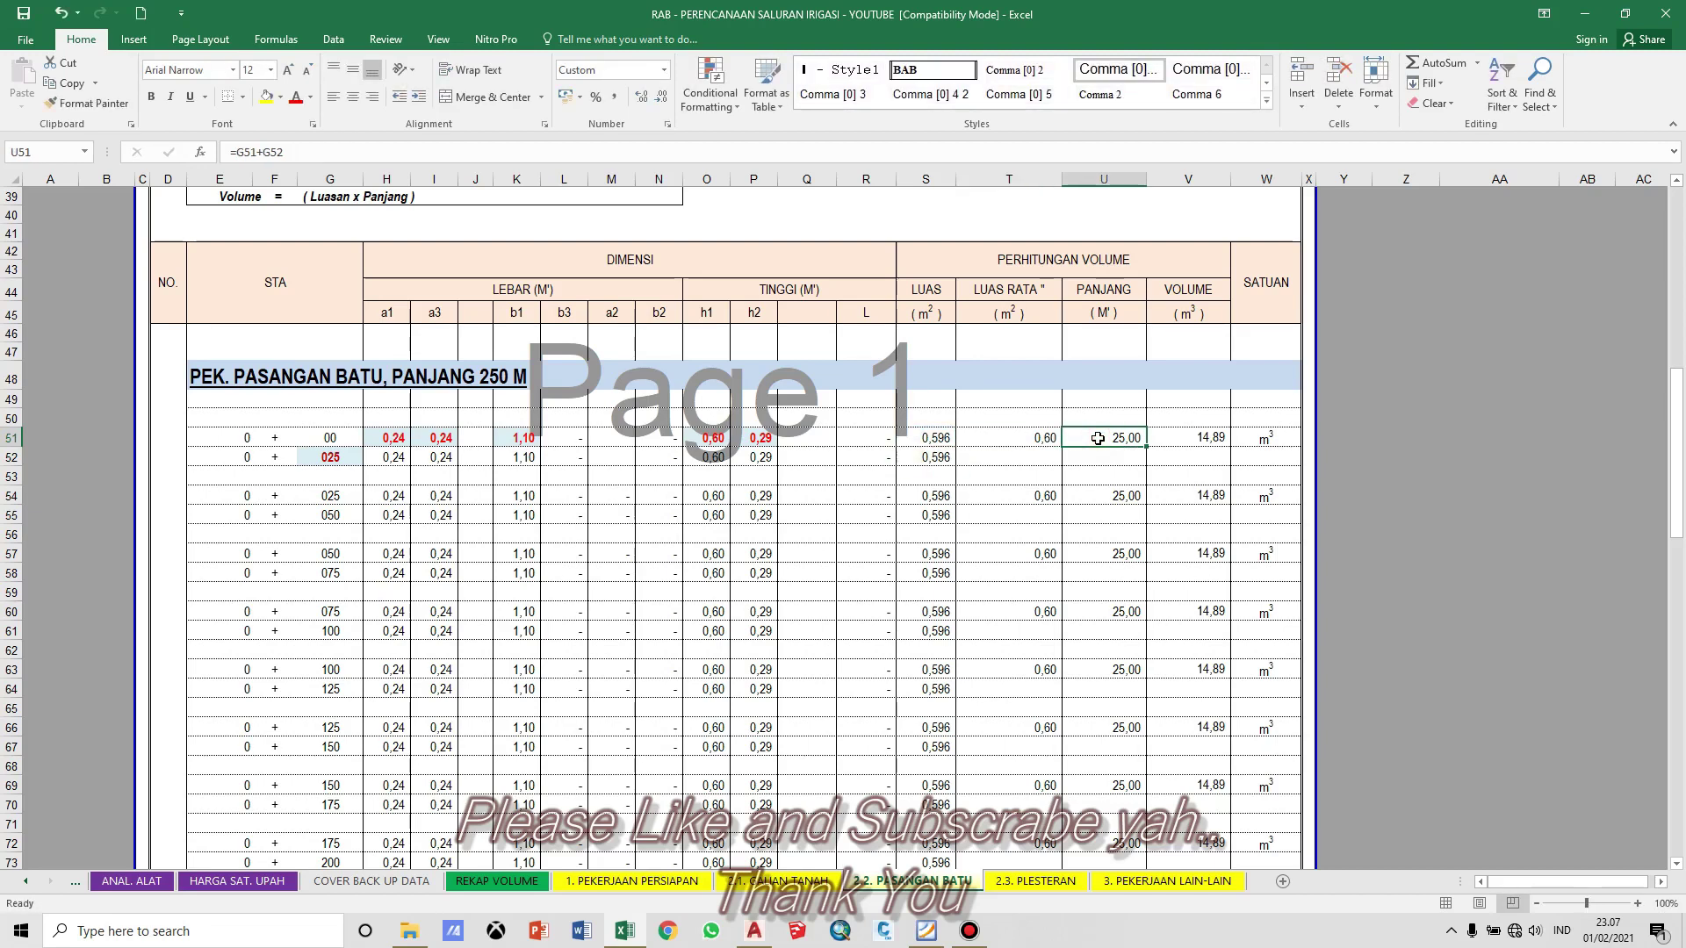
double_click(1097, 438)
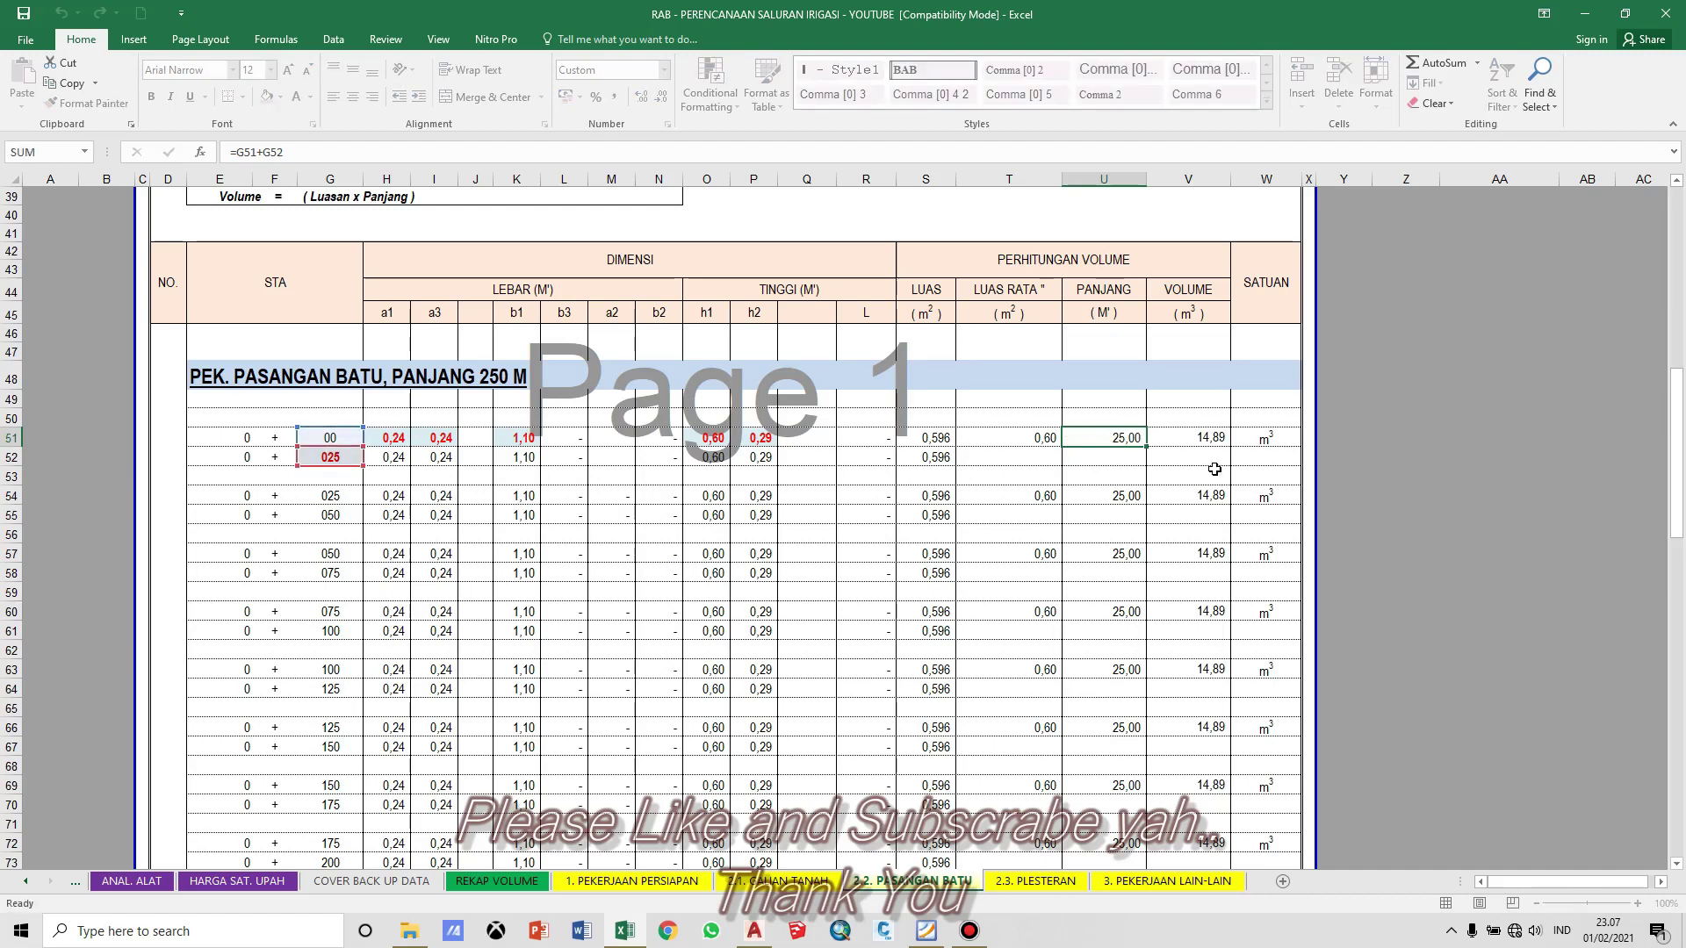
left_click(1211, 437)
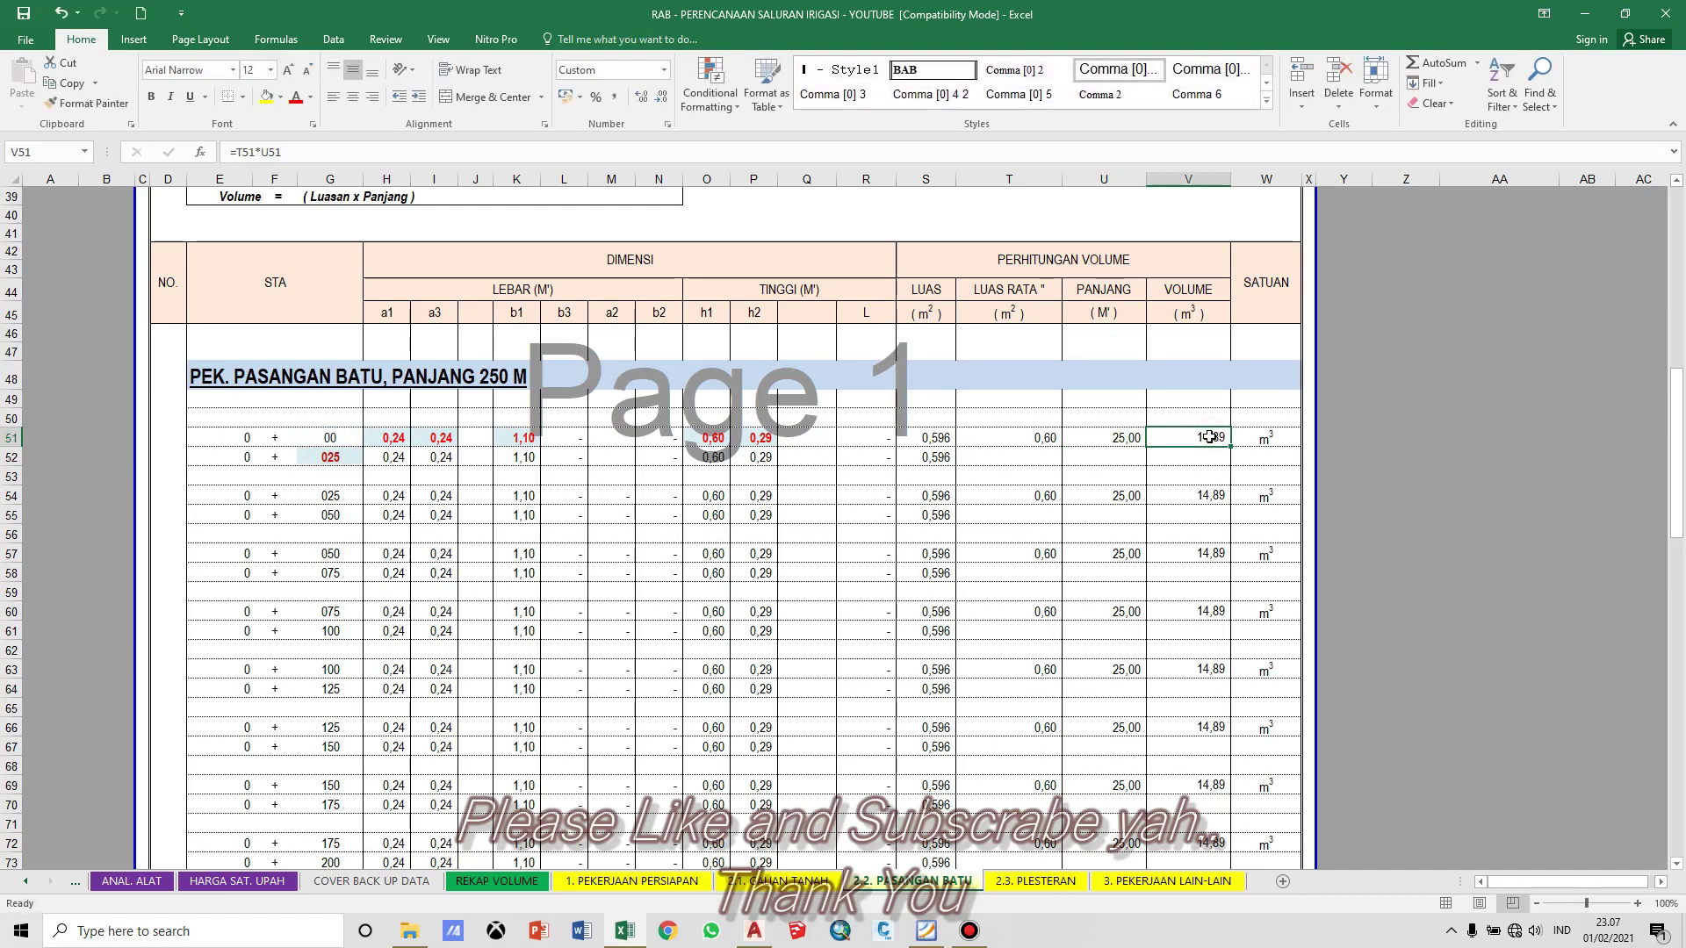
double_click(1210, 437)
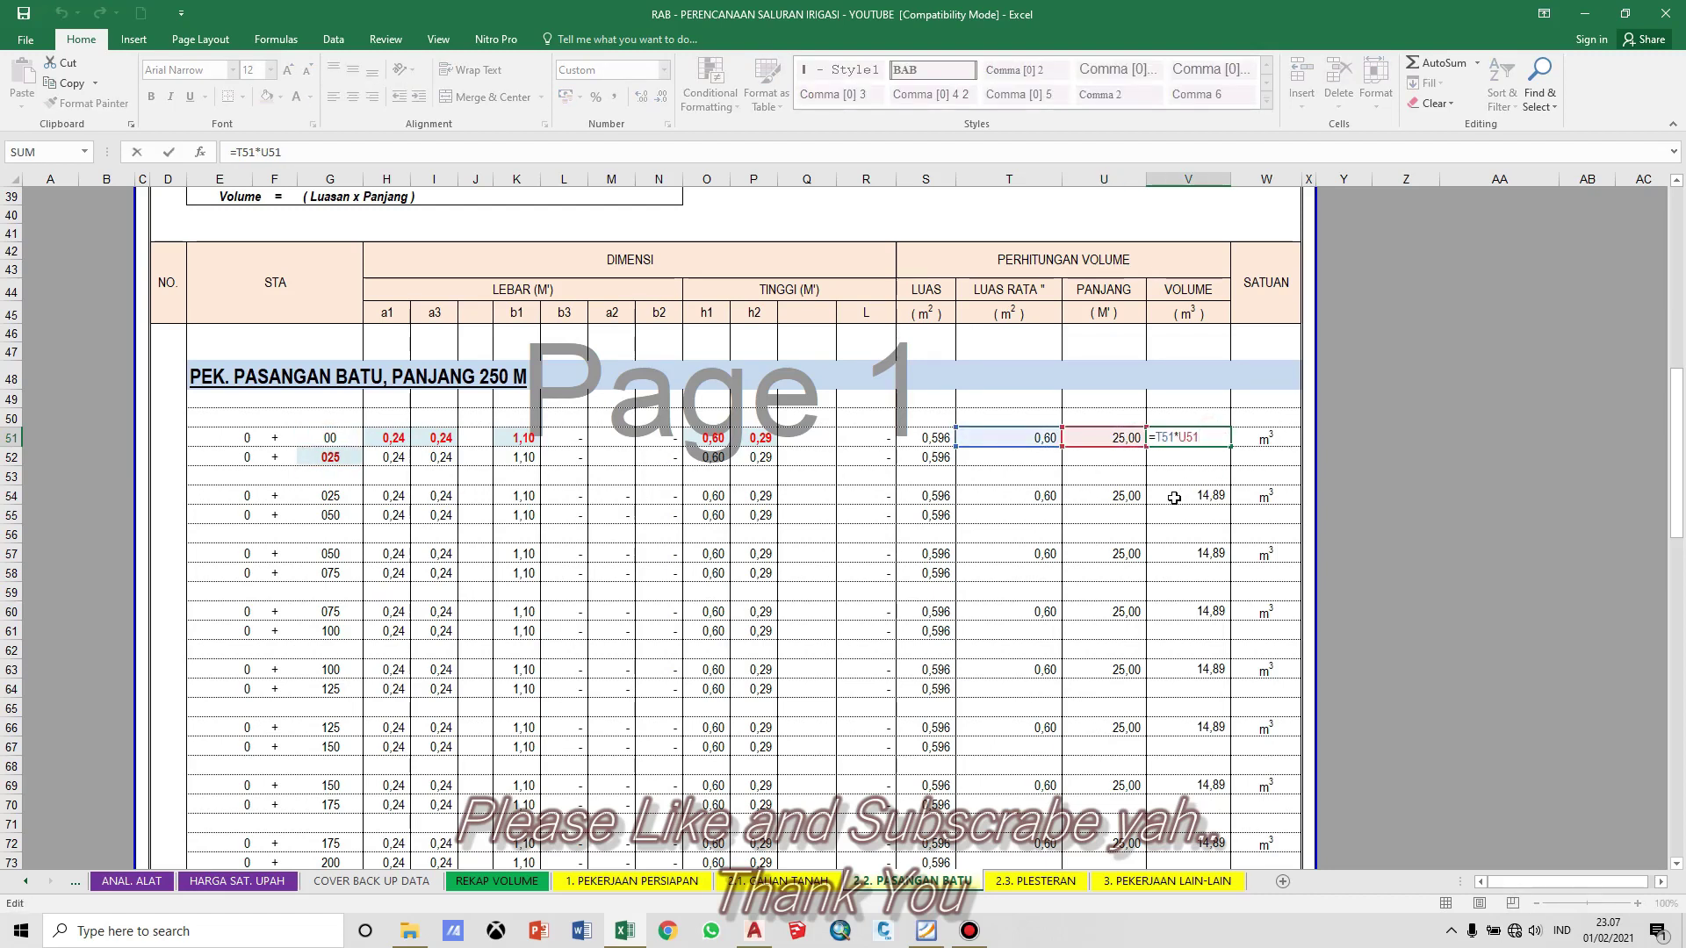
mouse_move(1680, 479)
left_mouse_down()
mouse_move(1683, 373)
mouse_move(1682, 474)
left_mouse_up()
key("Escape")
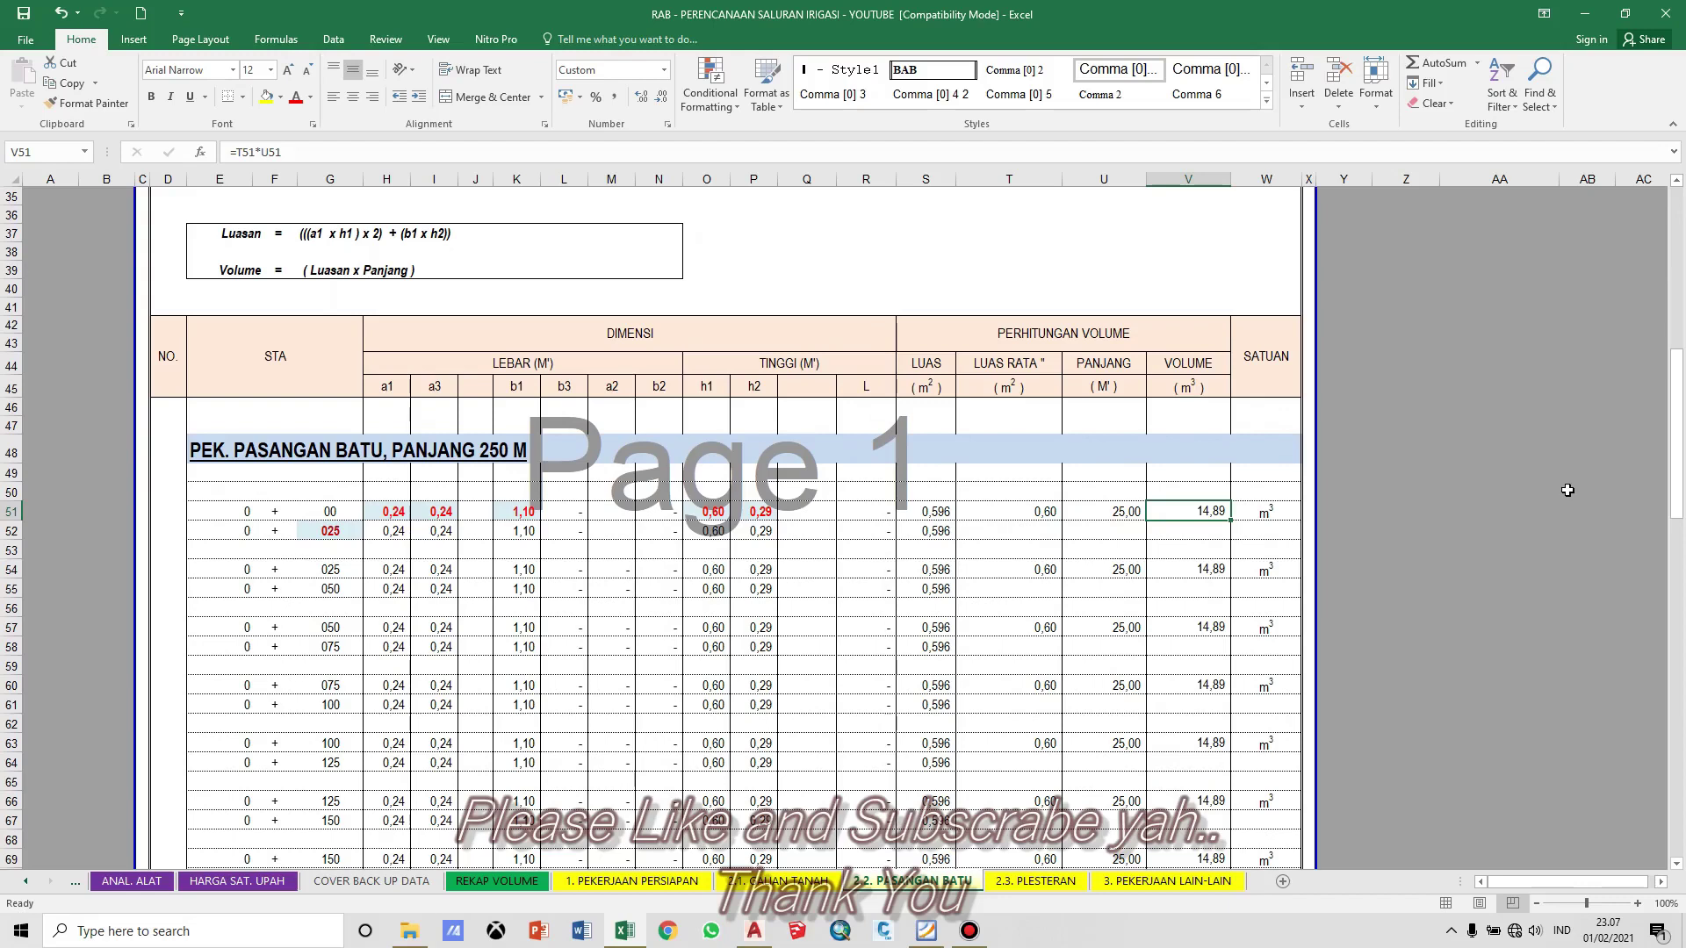
key("F2")
key("Escape")
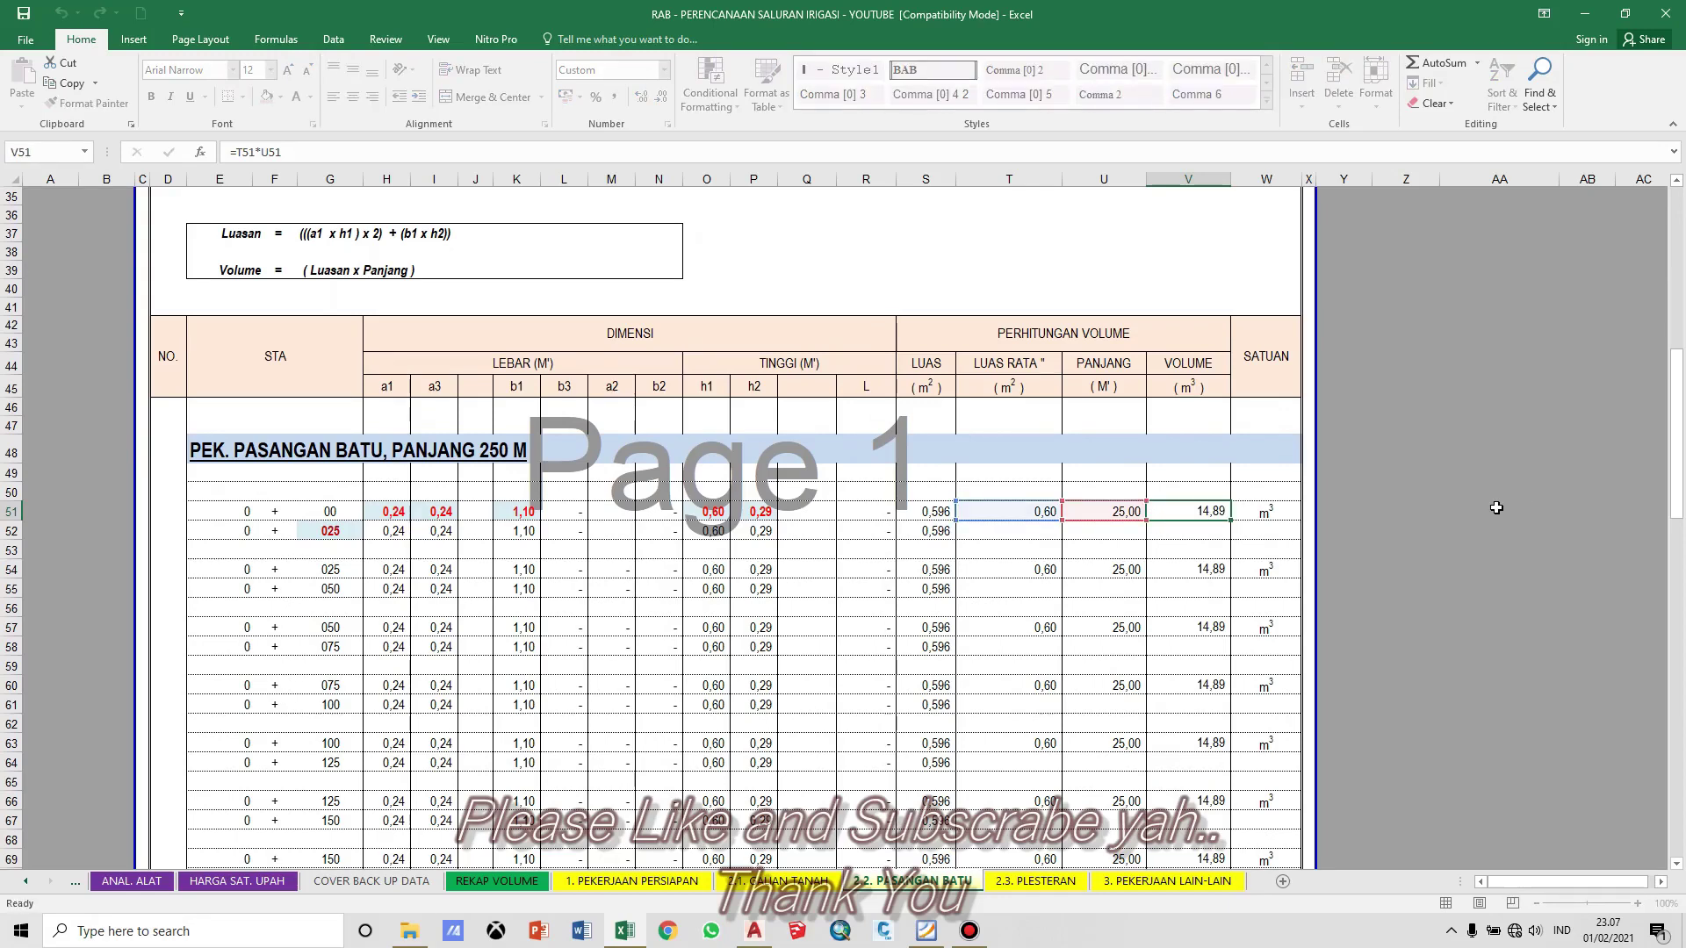
left_click(1407, 518)
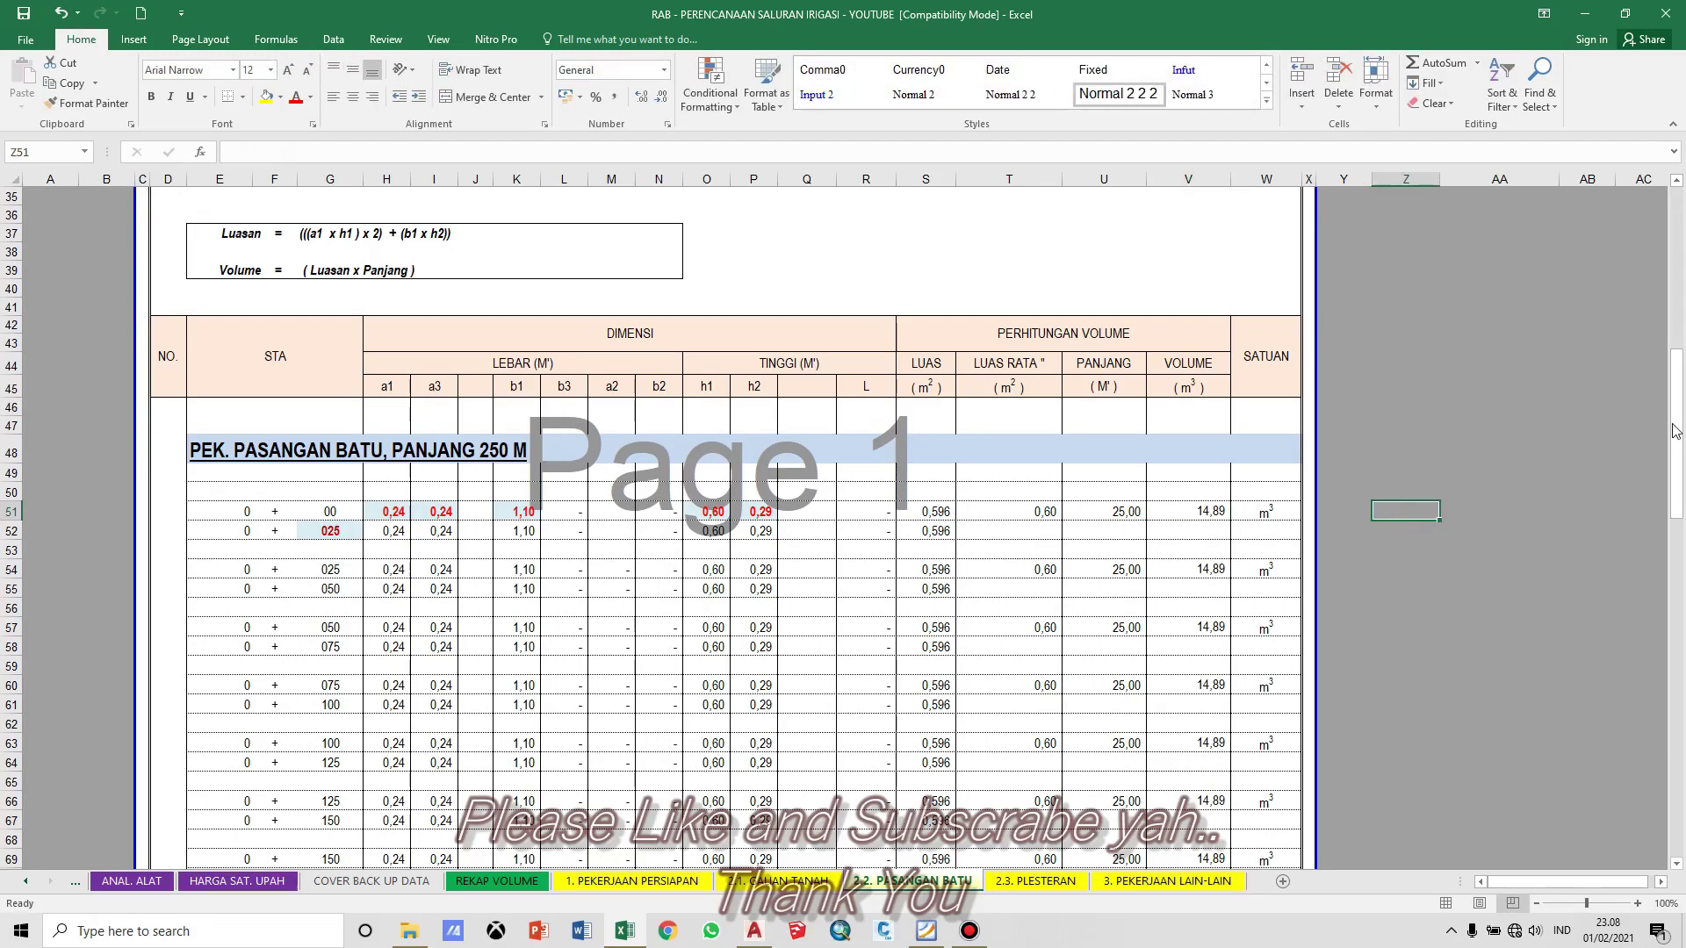
Step: Copy H54:U55 of the 025–050 segment onto every following station segment, from 050–075 in row 57 to 225–250 in row 78
scroll(1326, 456, "down", 2)
scroll(1326, 456, "down", 1, "ctrl")
left_click_drag(1671, 409, 1671, 457)
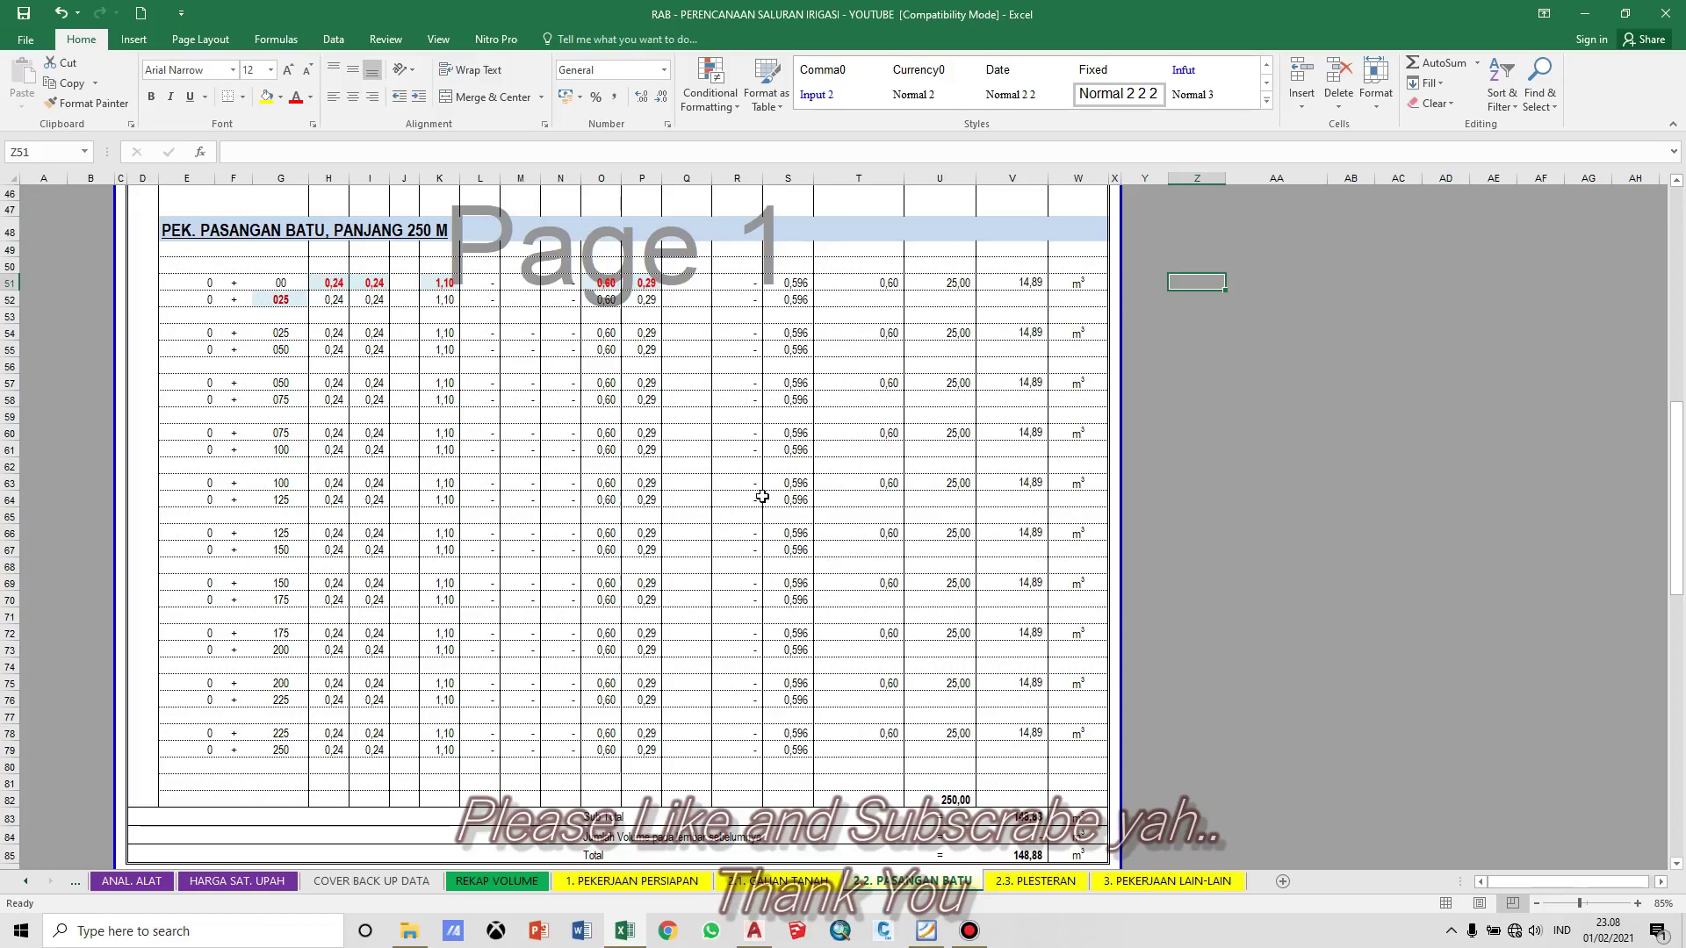
left_click_drag(338, 334, 918, 349)
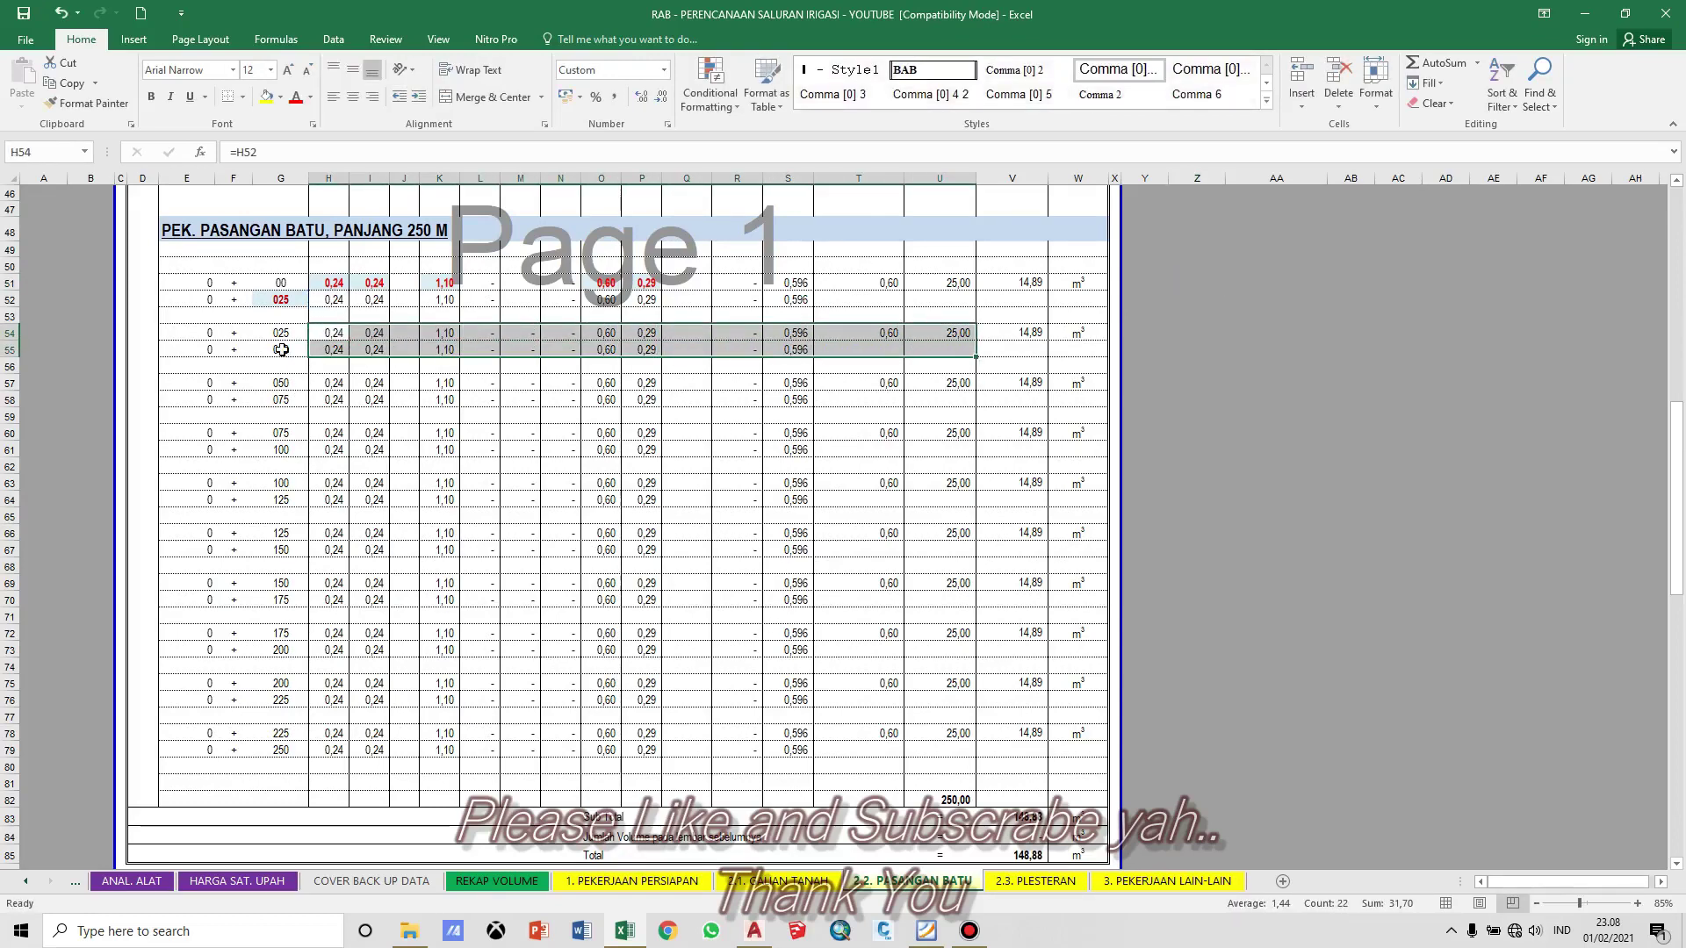
key("ctrl+c")
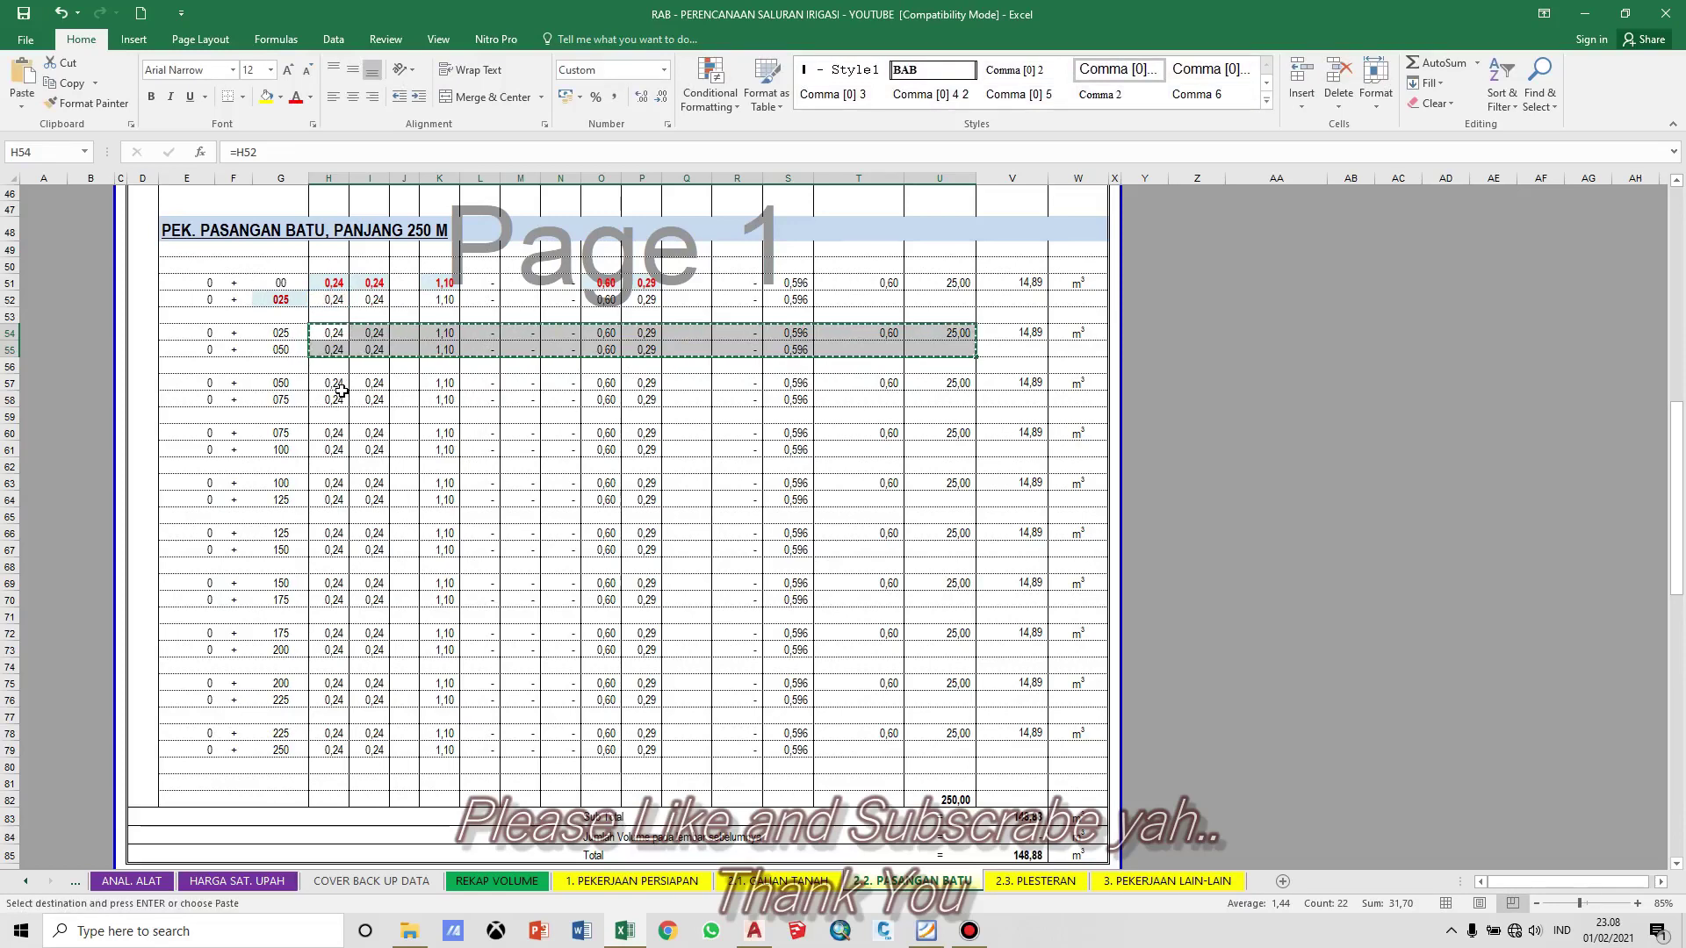
left_click(334, 383)
key("ctrl+v")
left_click(336, 436)
key("ctrl+v")
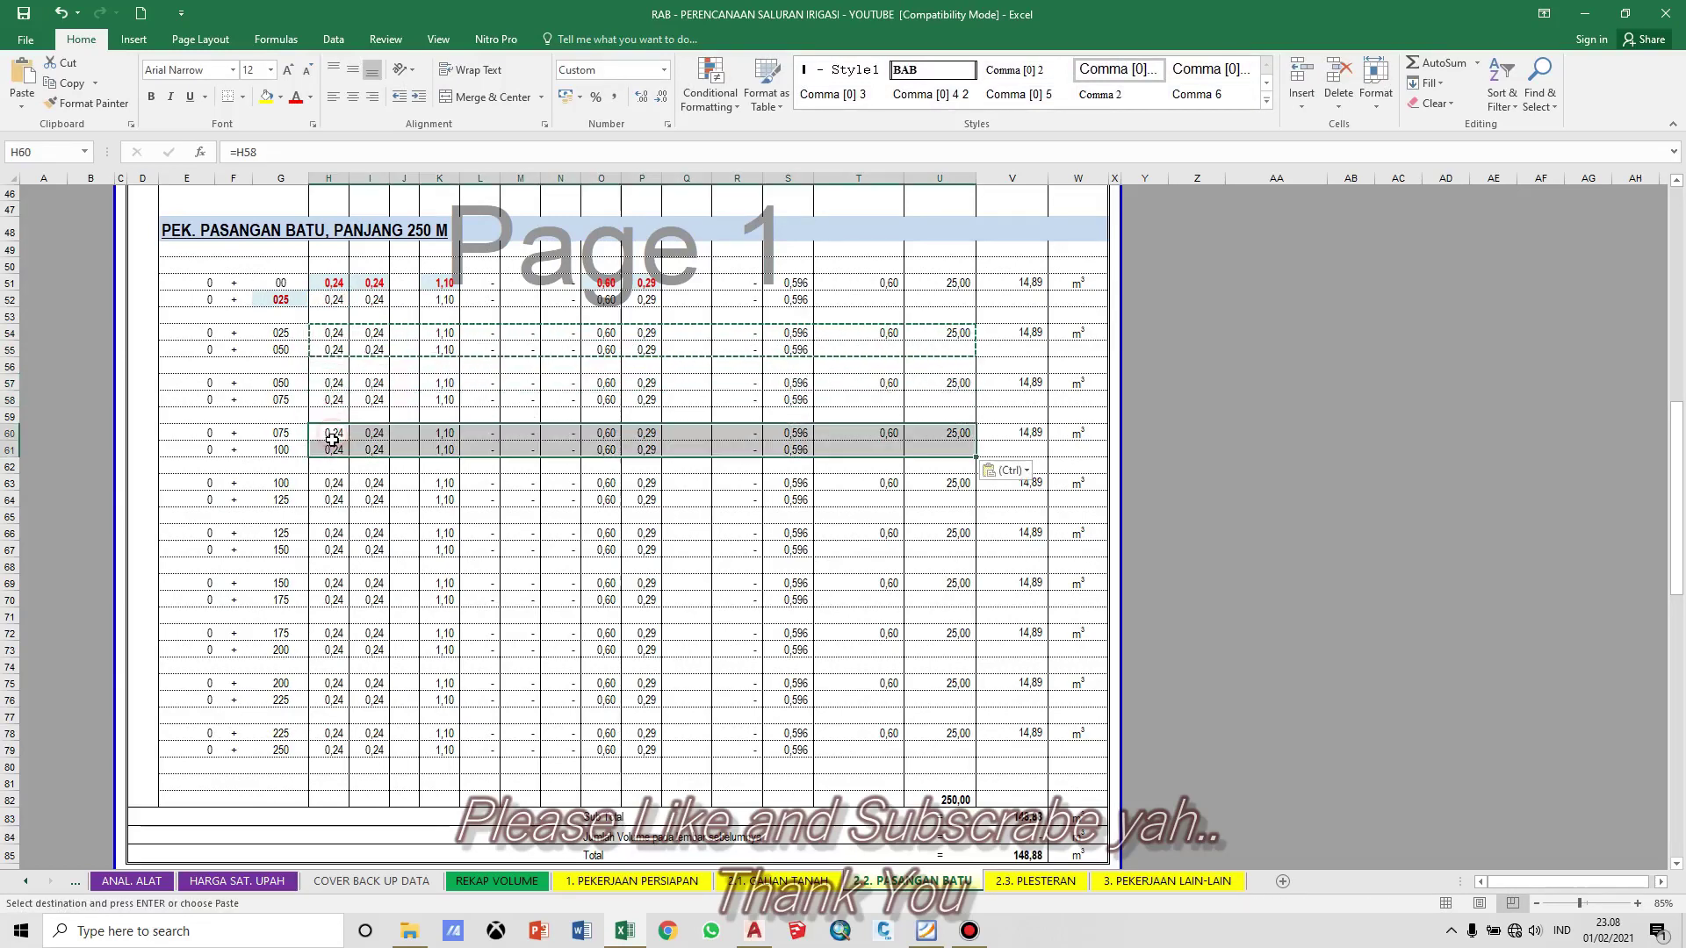
left_click(336, 484)
key("ctrl+v")
left_click(334, 535)
key("ctrl+v")
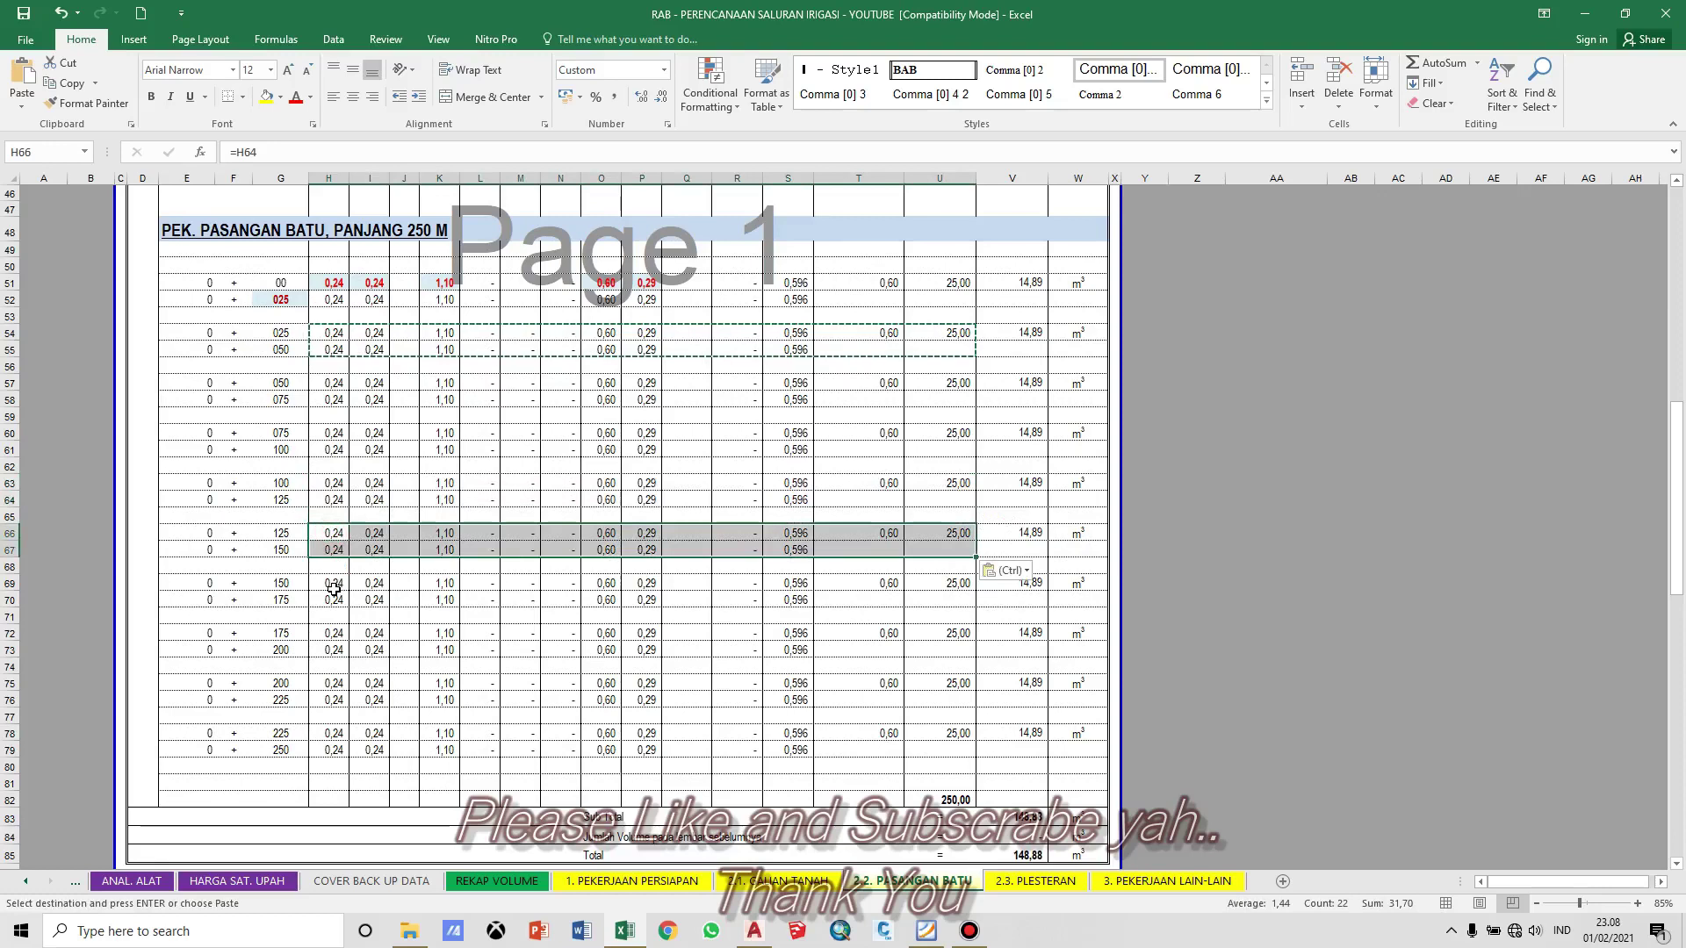
left_click(334, 584)
key("ctrl+v")
left_click(335, 634)
key("ctrl+v")
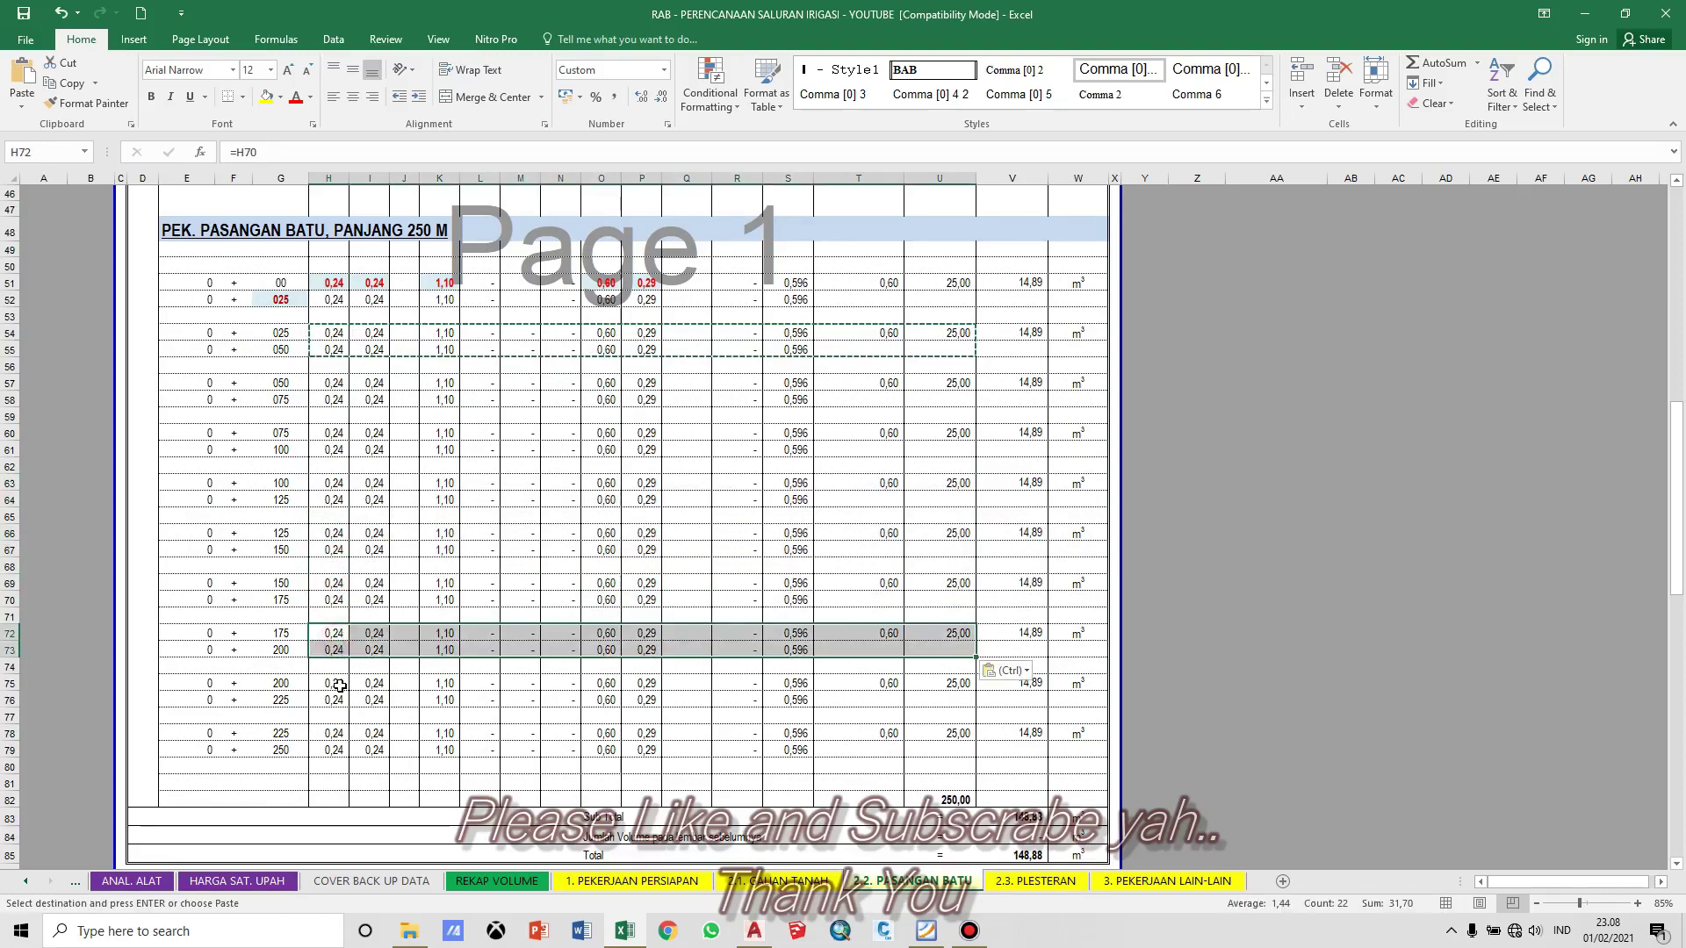
left_click(335, 684)
key("ctrl+v")
left_click(327, 736)
key("ctrl+v")
key("Escape")
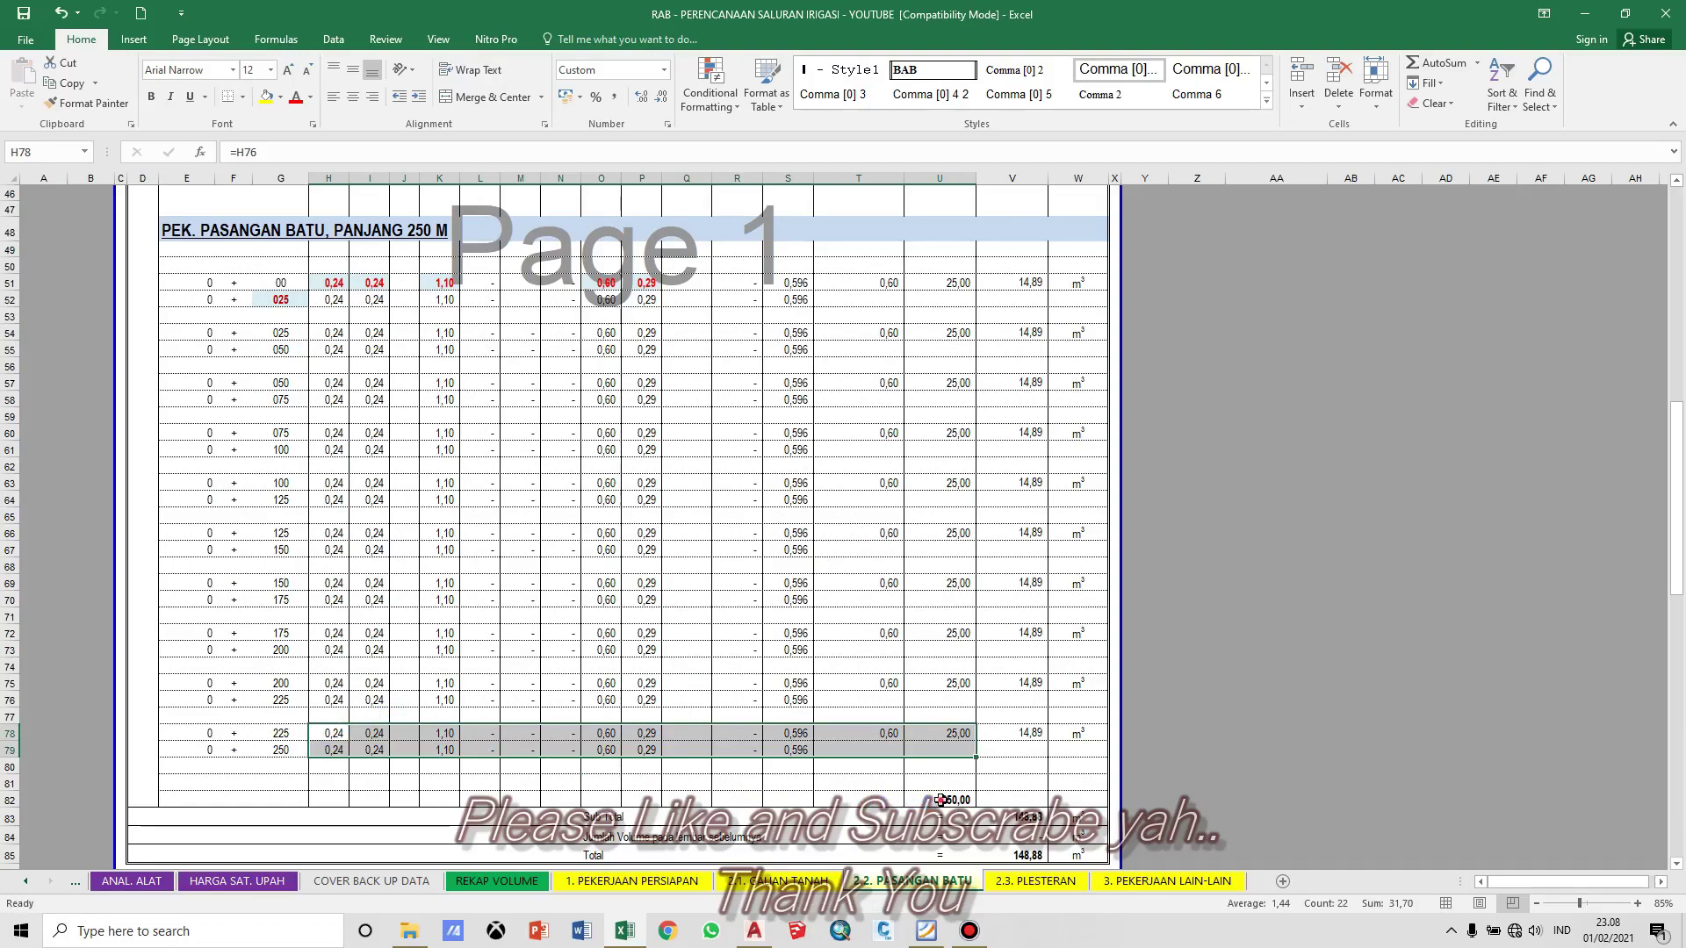
Step: Check the total length formula in U82 and the work division and item entries in the sheet header
left_click(935, 800)
double_click(936, 801)
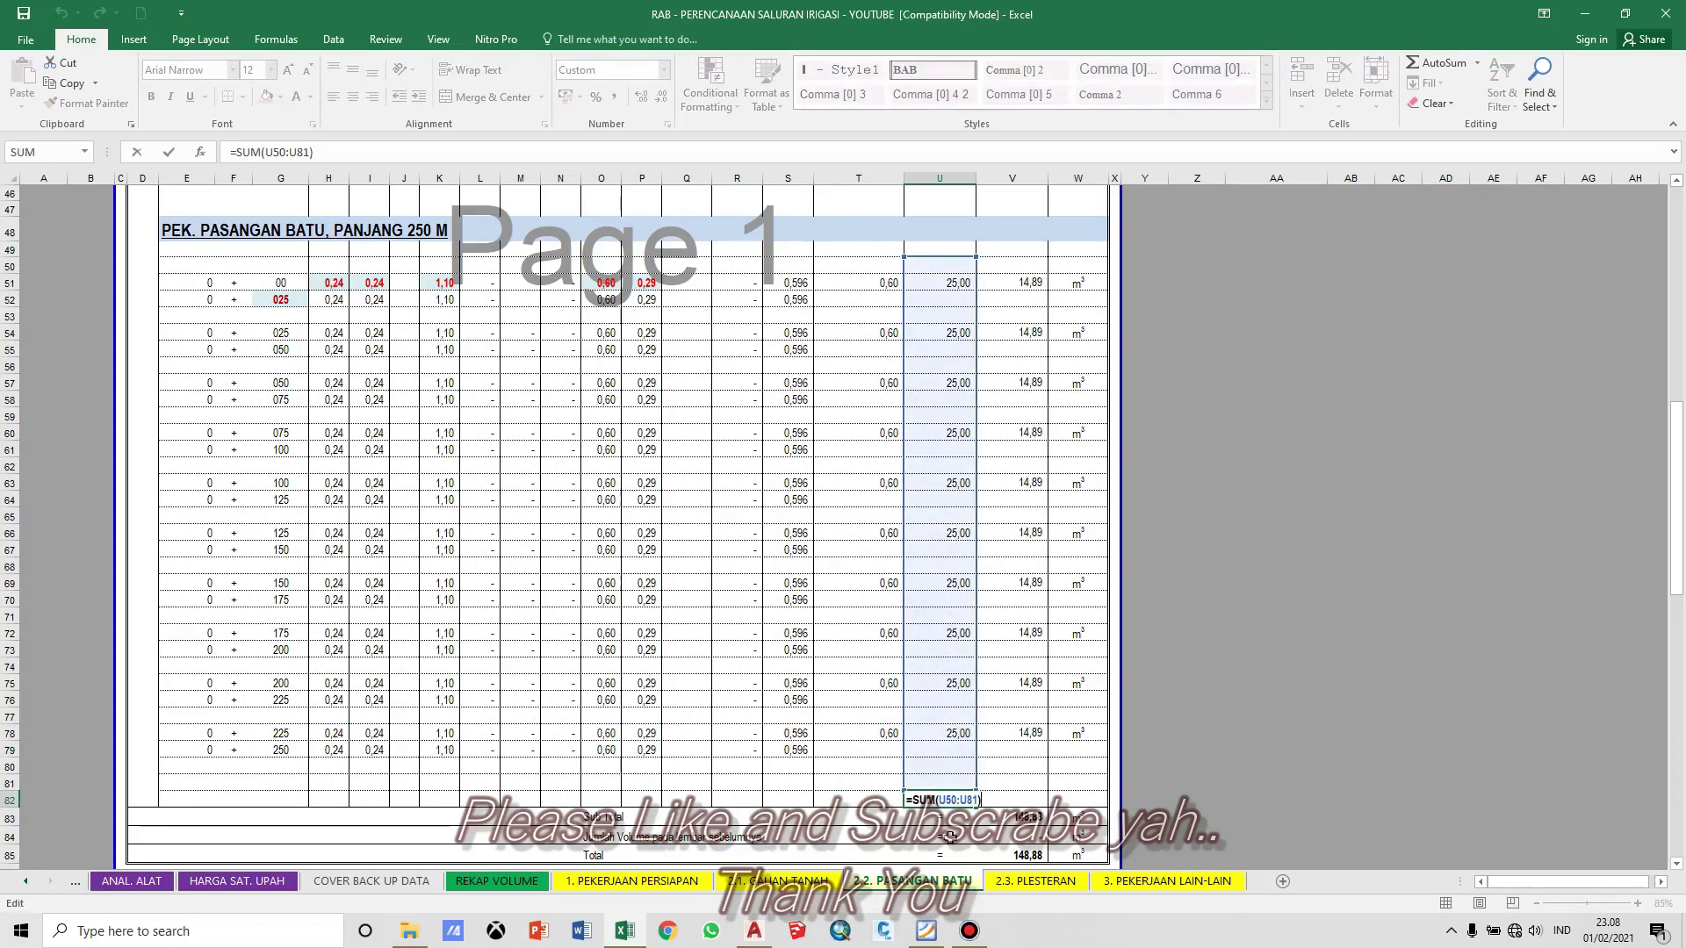
key("Escape")
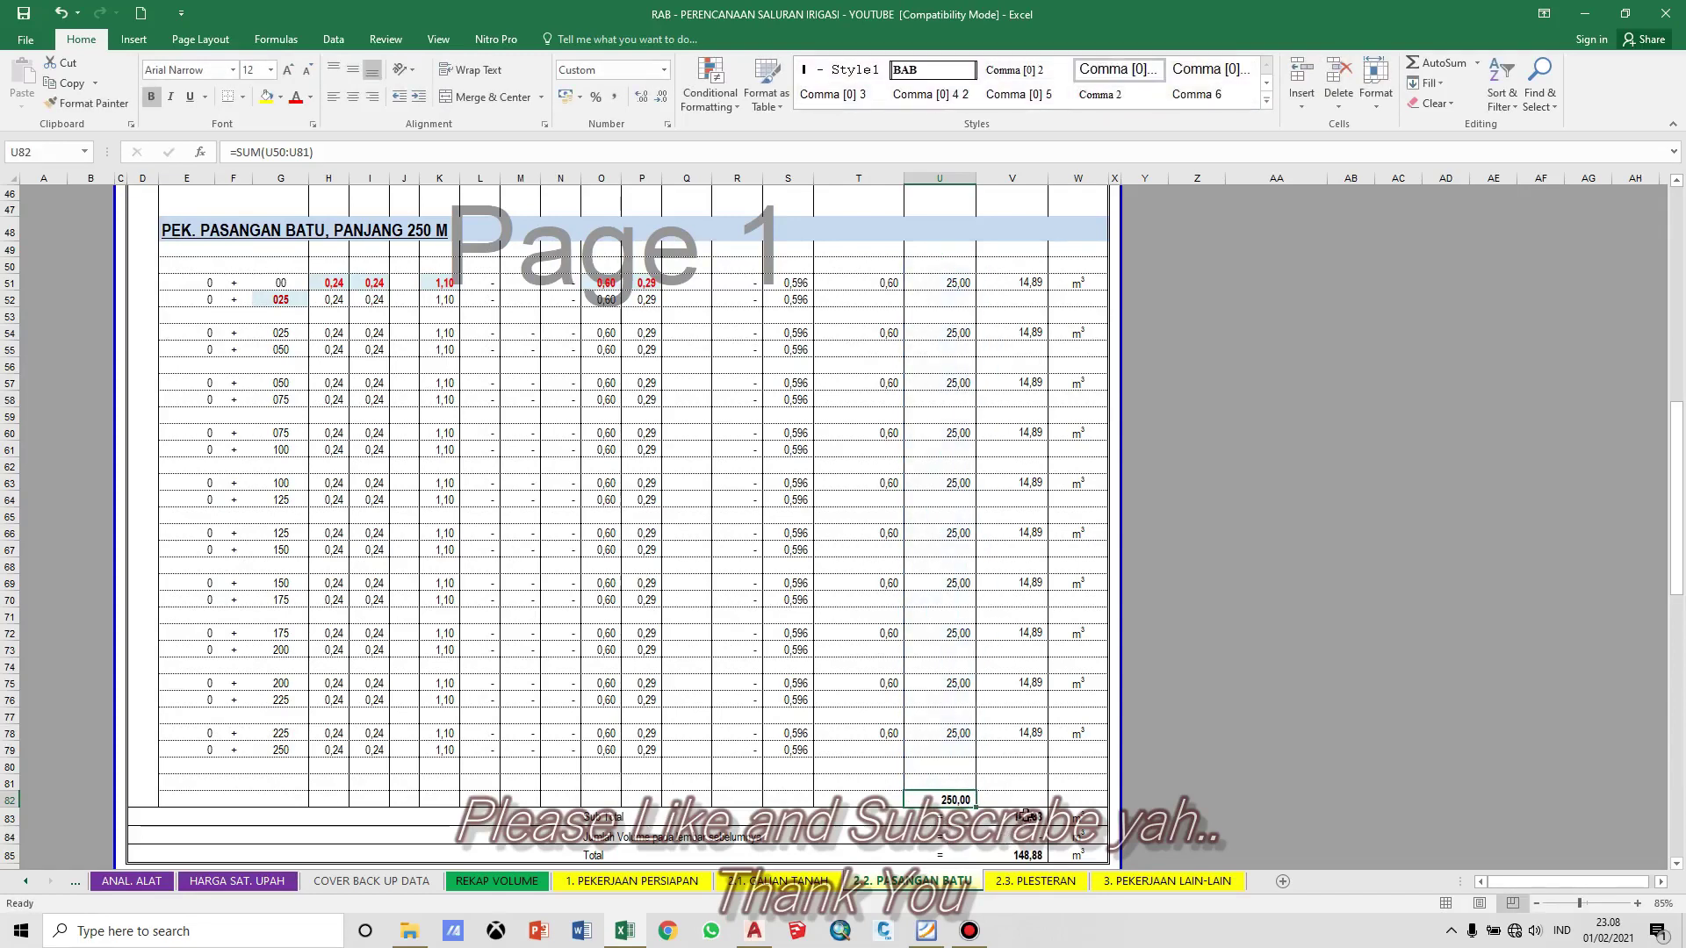
left_click(1340, 686)
left_click_drag(1677, 452, 1682, 276)
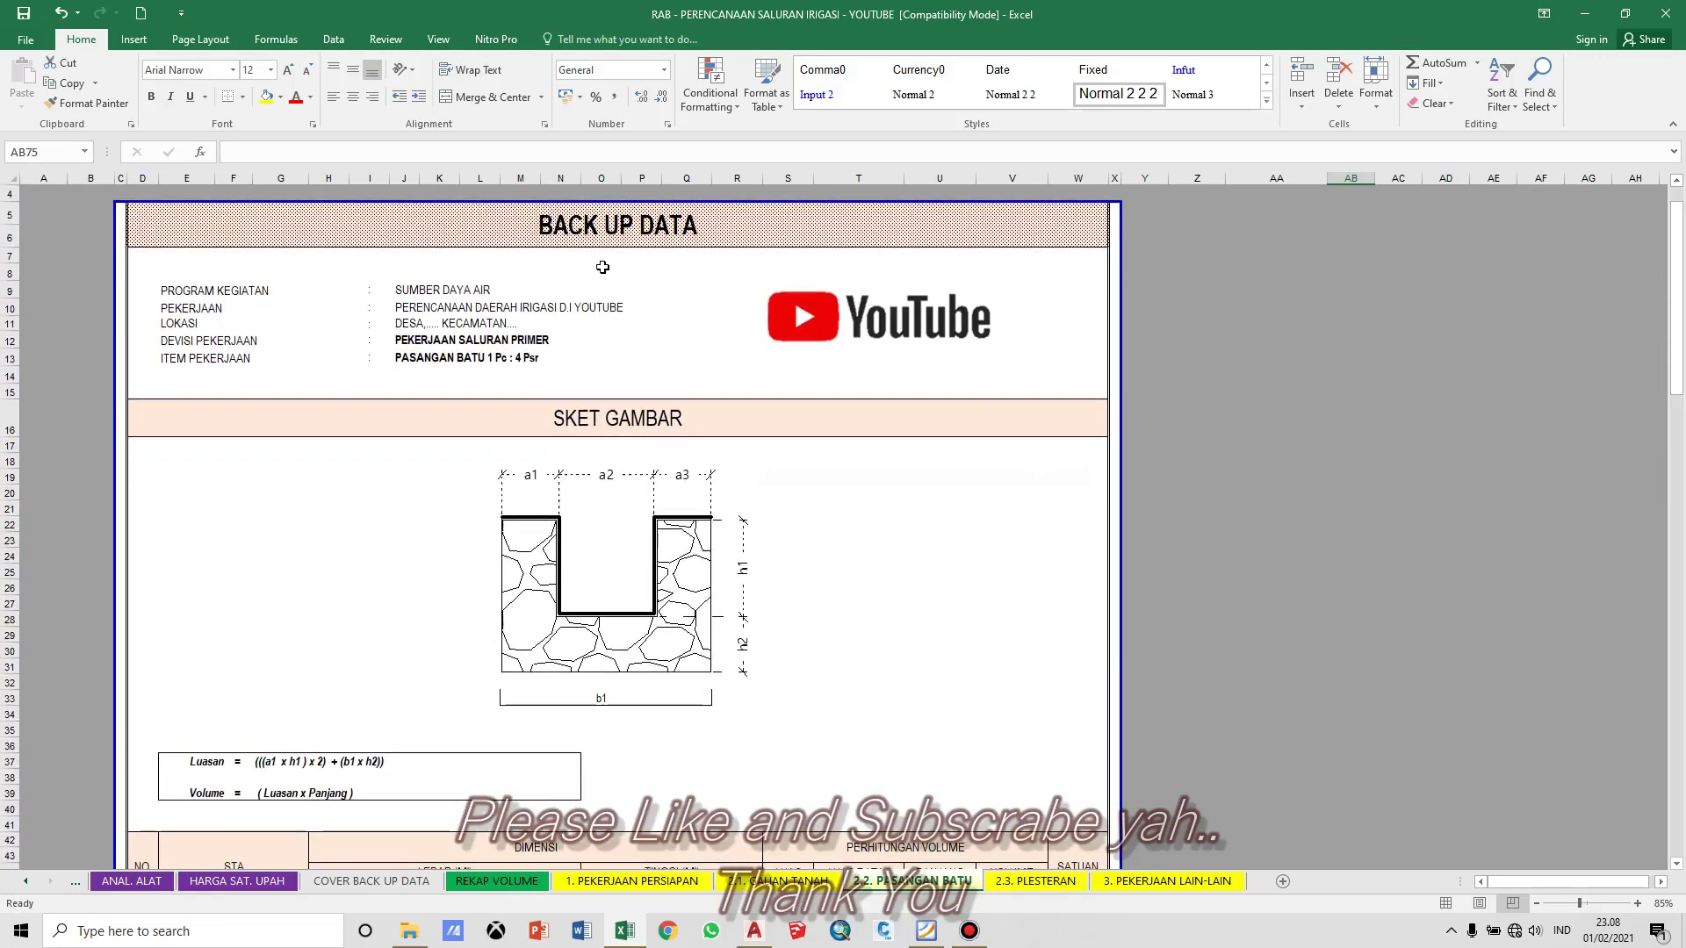
left_click(406, 340)
left_click(421, 358)
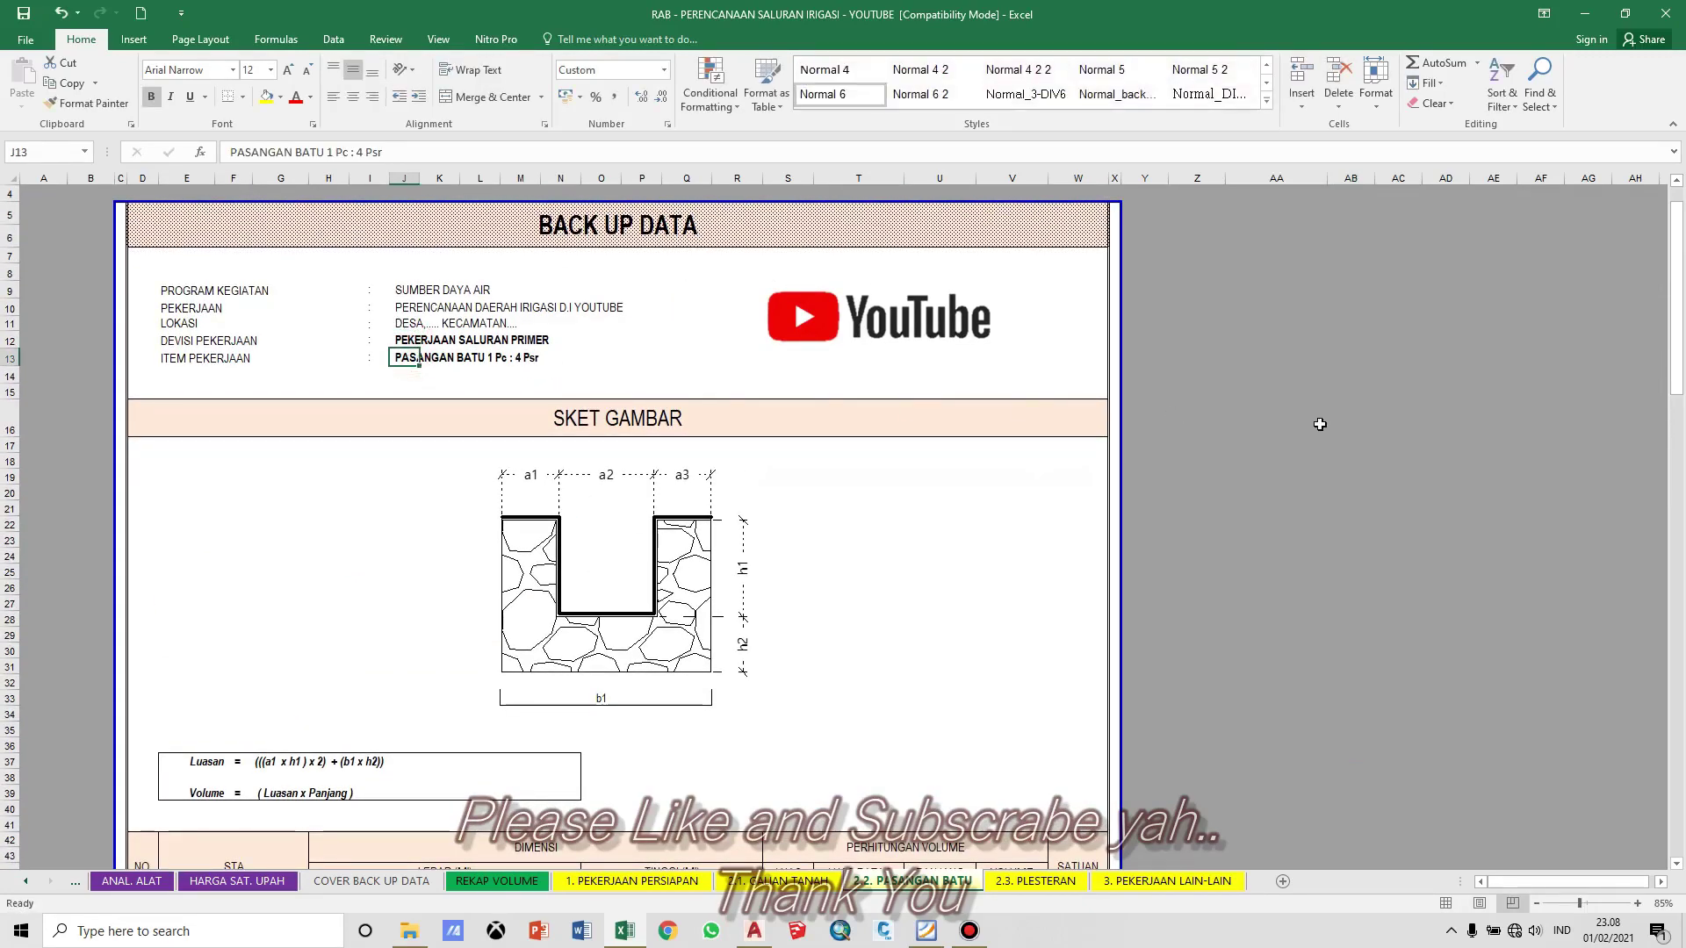
left_click(1351, 419)
Step: Check the Sub Total formula in V83 and the Total formula in V85 below the stone masonry table
left_click_drag(1678, 376, 1678, 639)
left_click(1523, 647)
left_click(1046, 602)
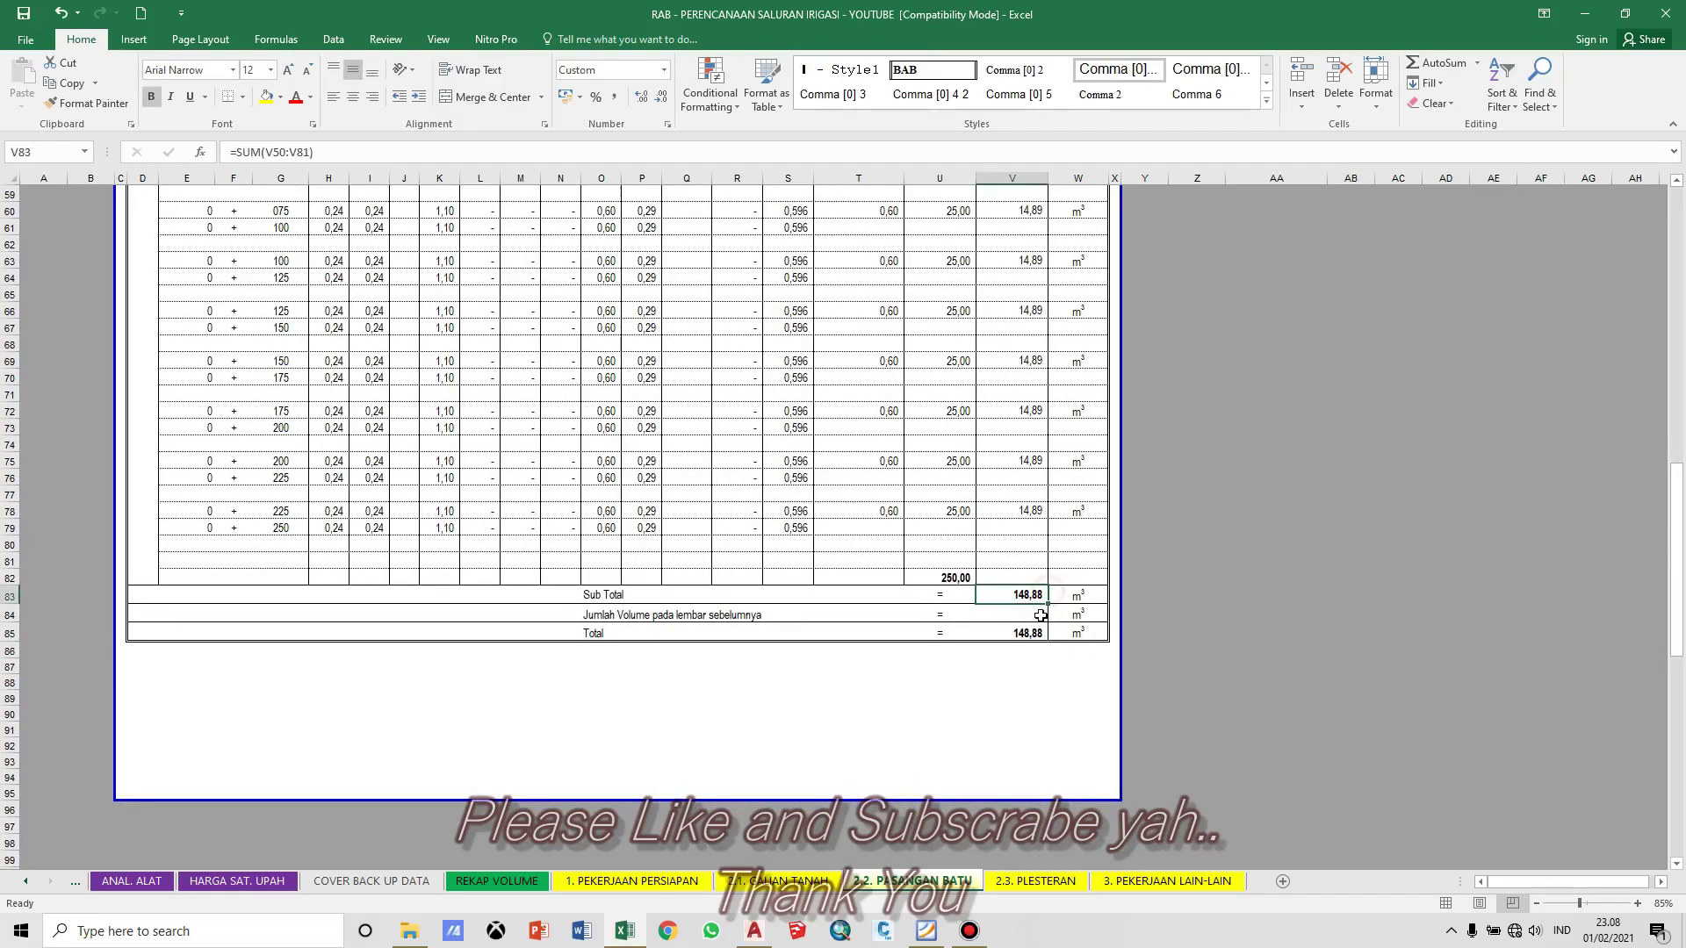
key("F2")
key("Escape")
left_click(1196, 647)
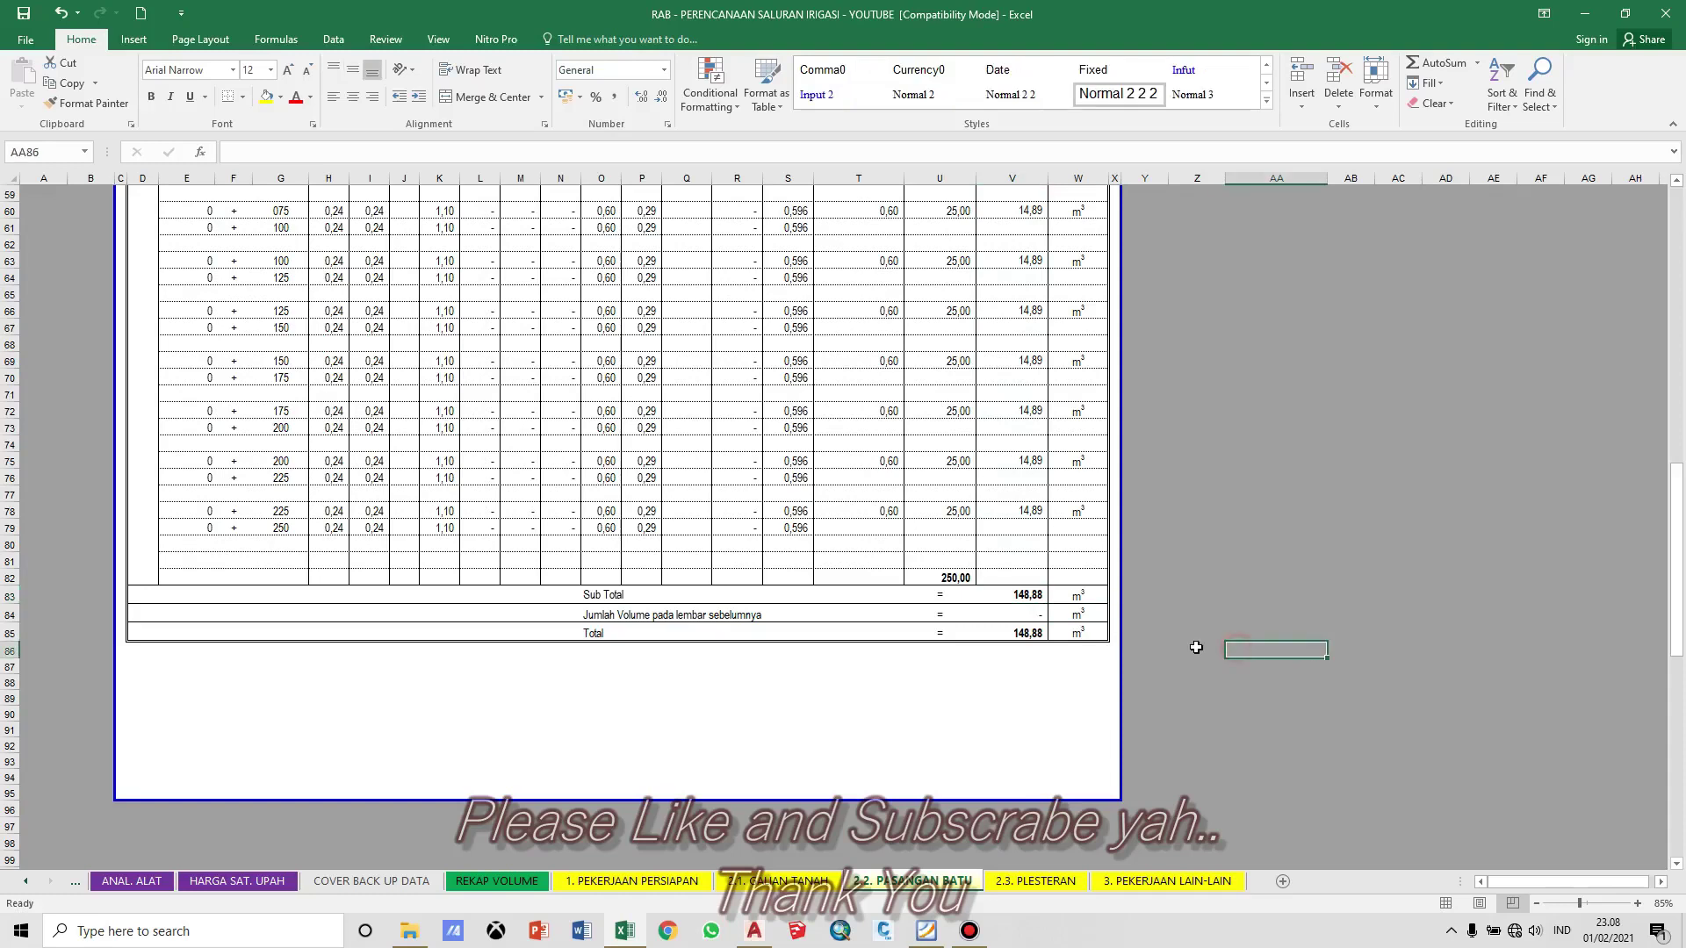
left_click_drag(1019, 596, 1021, 632)
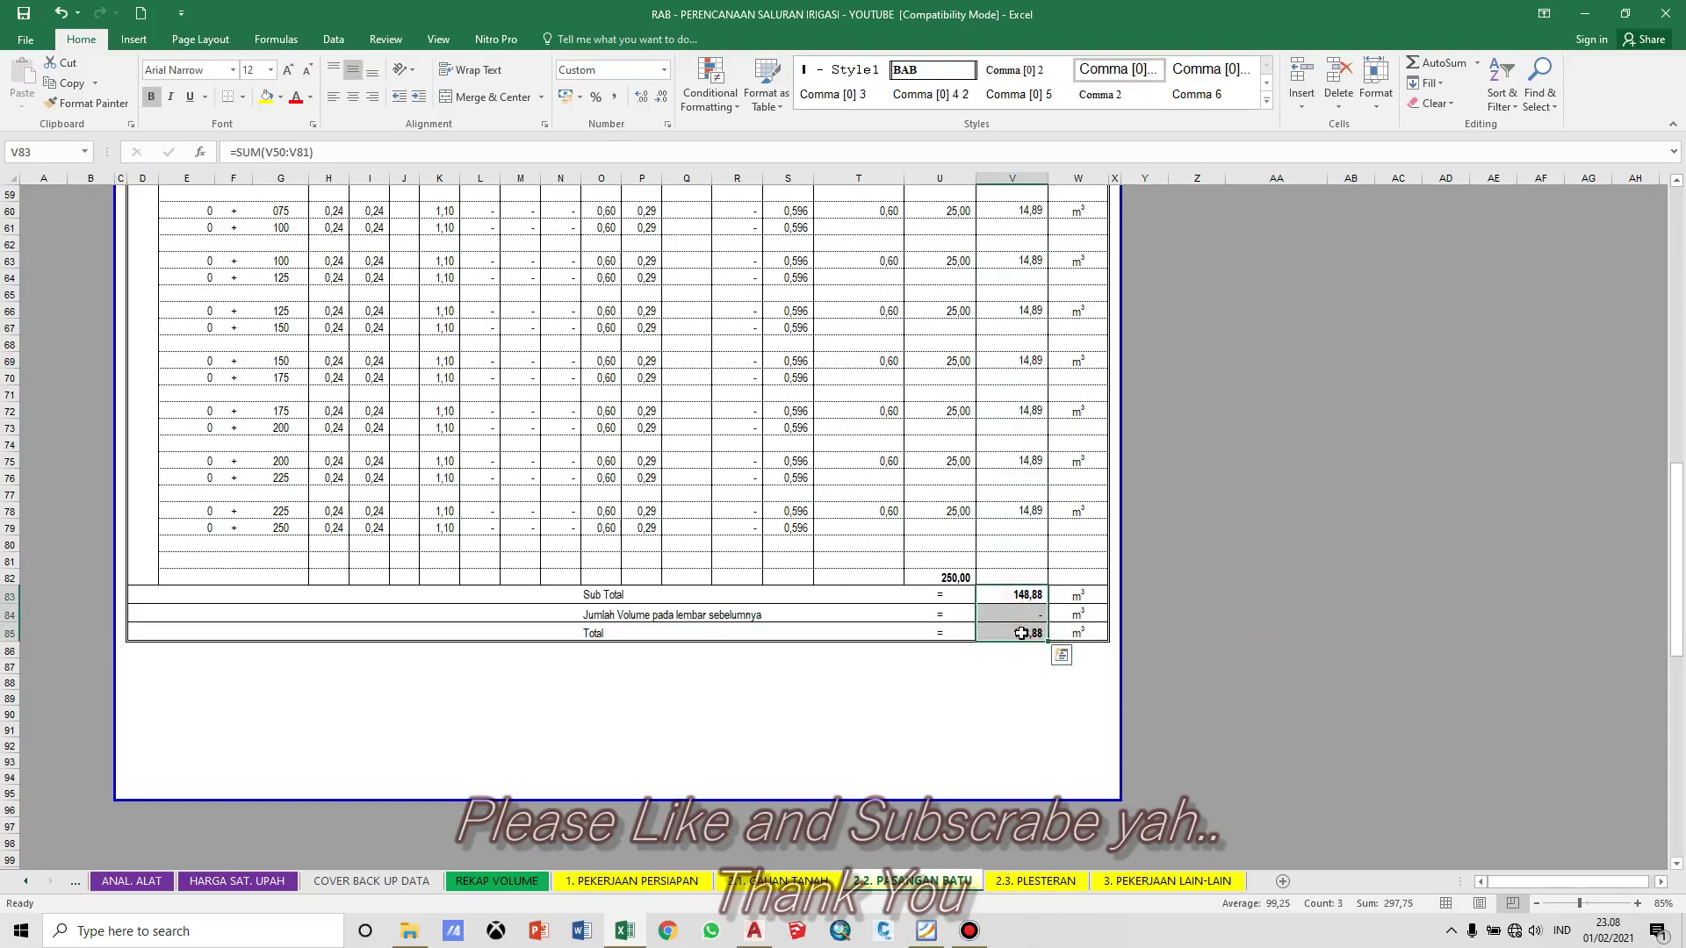
left_click(1319, 633)
double_click(1040, 634)
key("Escape")
Step: Look over the masonry backup sheet from its header down and recheck the Total volume formula in V85
scroll(1032, 615, "up", 19)
left_click(1491, 572)
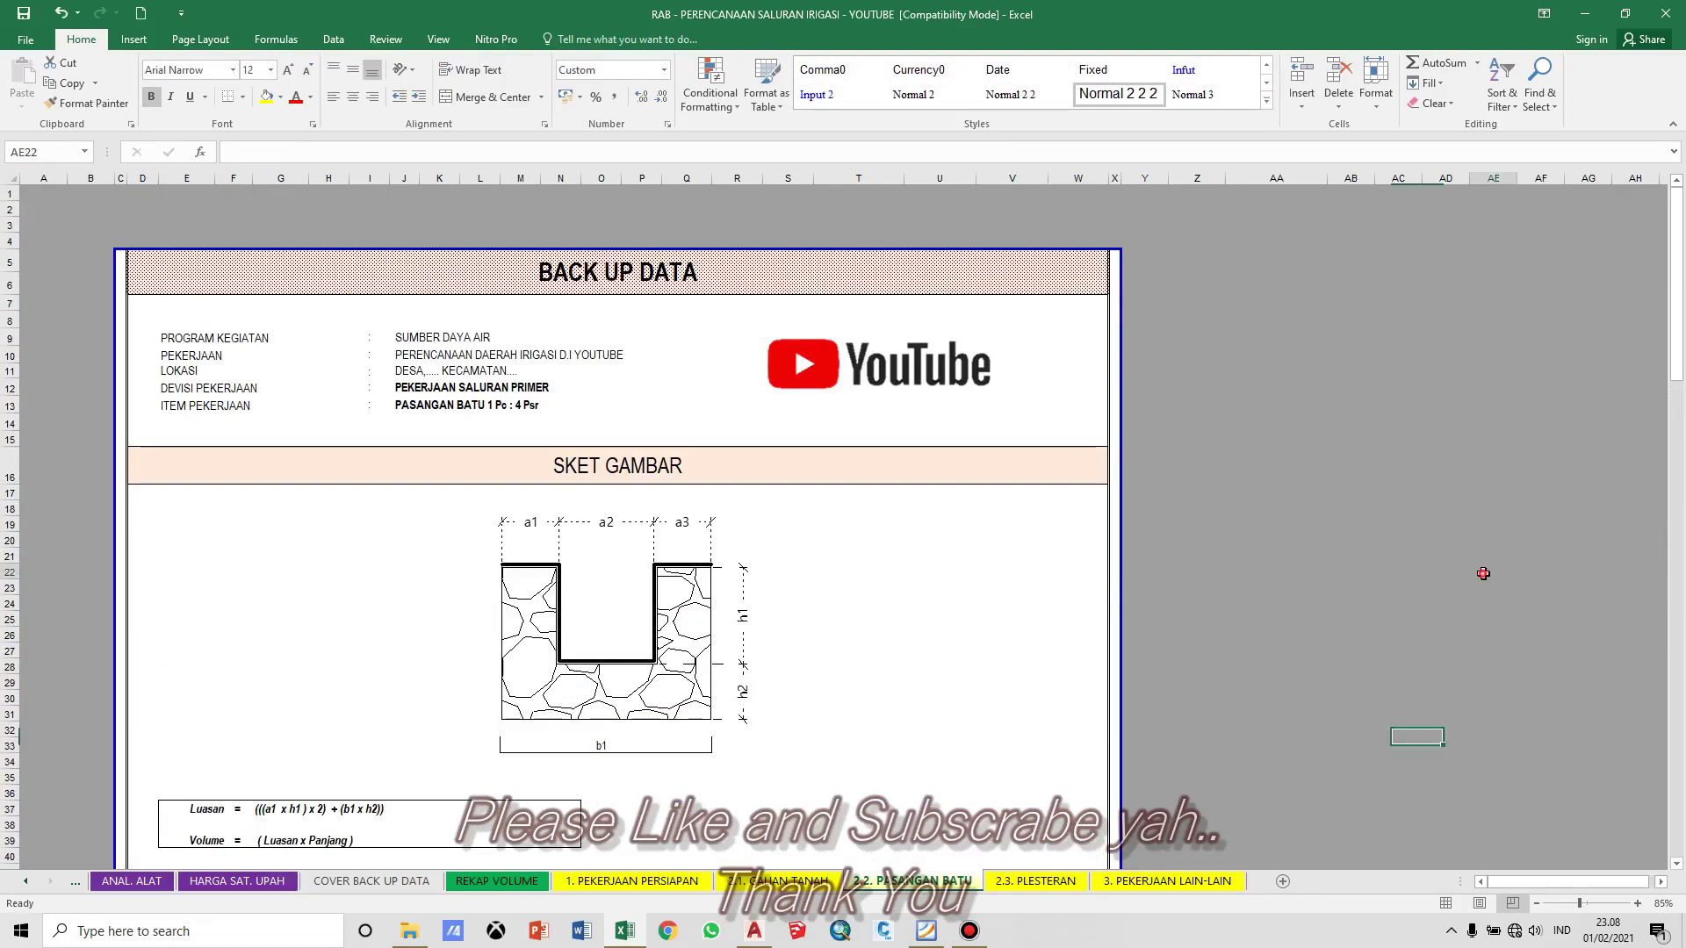
scroll(1677, 364, "down", 18)
left_click(1493, 662)
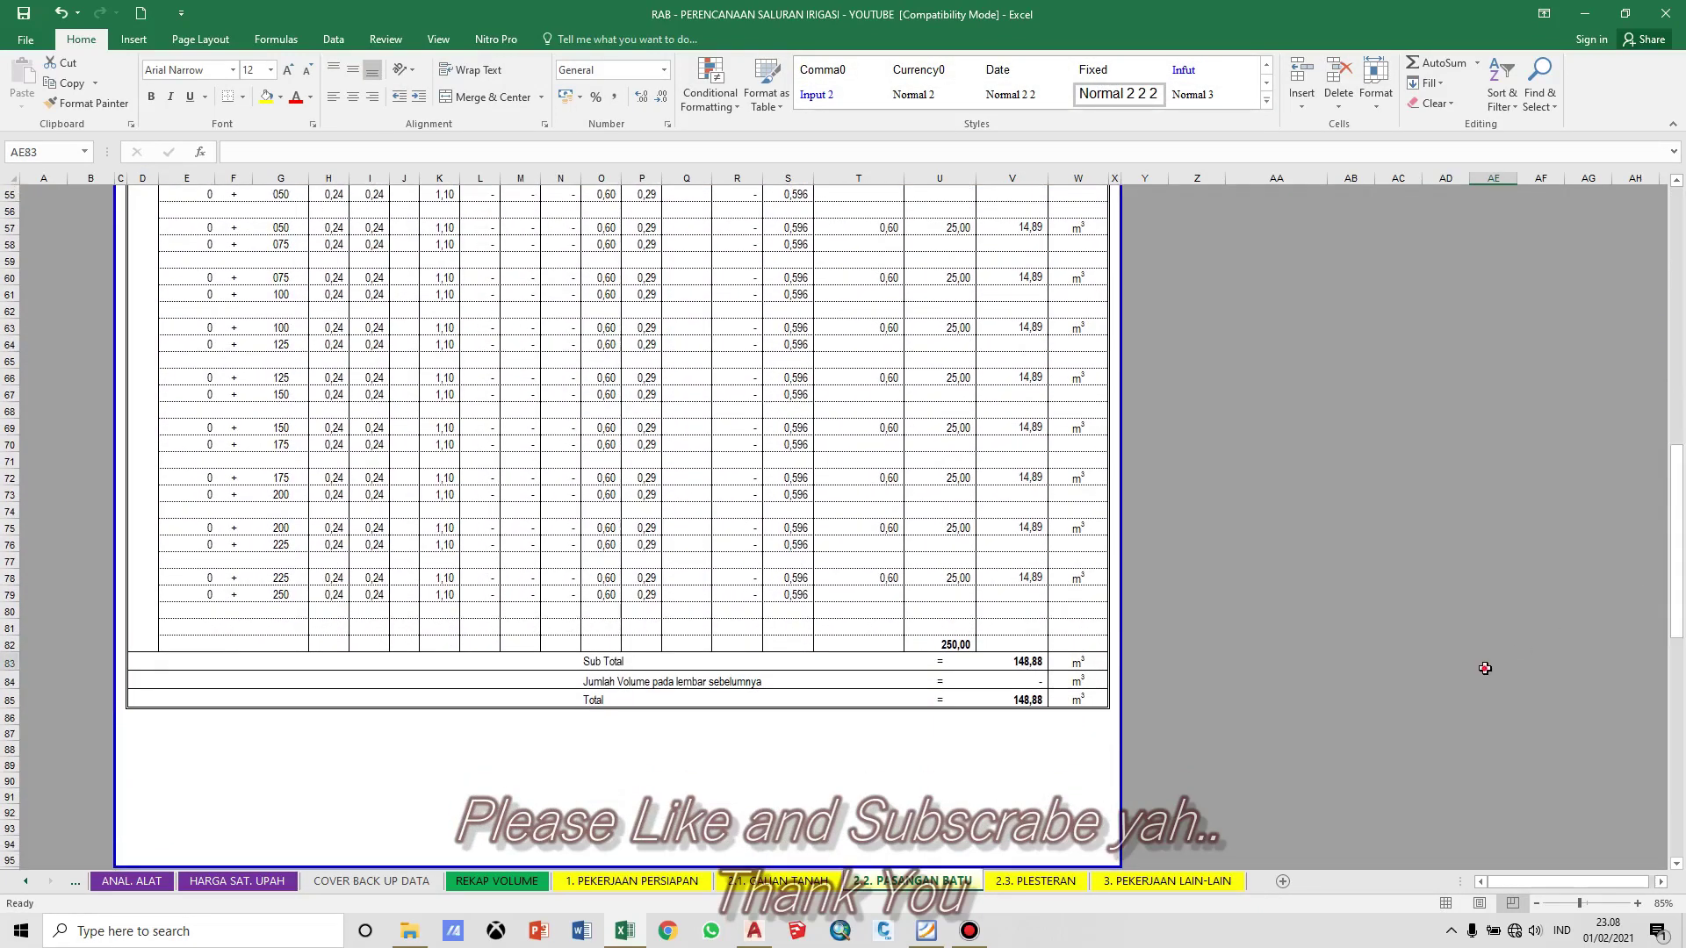
double_click(1036, 700)
key("Escape")
left_click(1197, 697)
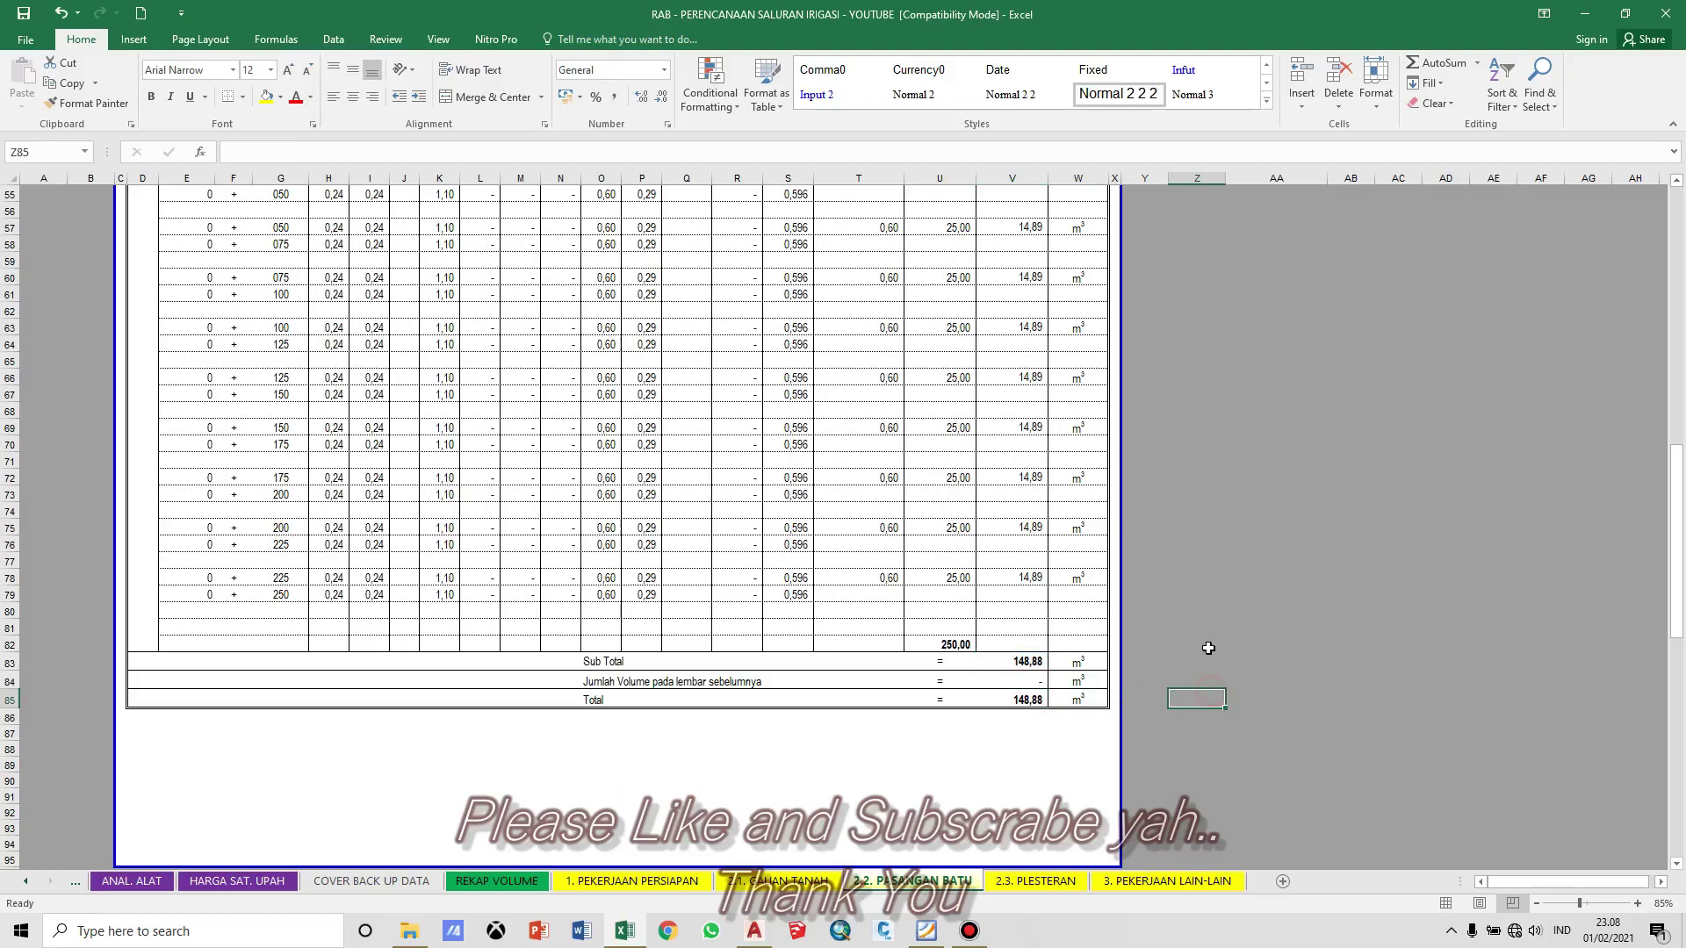
Step: Review the masonry sheet's header fields, from the program and job name to the work division and item
scroll(1133, 602, "up", 18)
left_click(1300, 557)
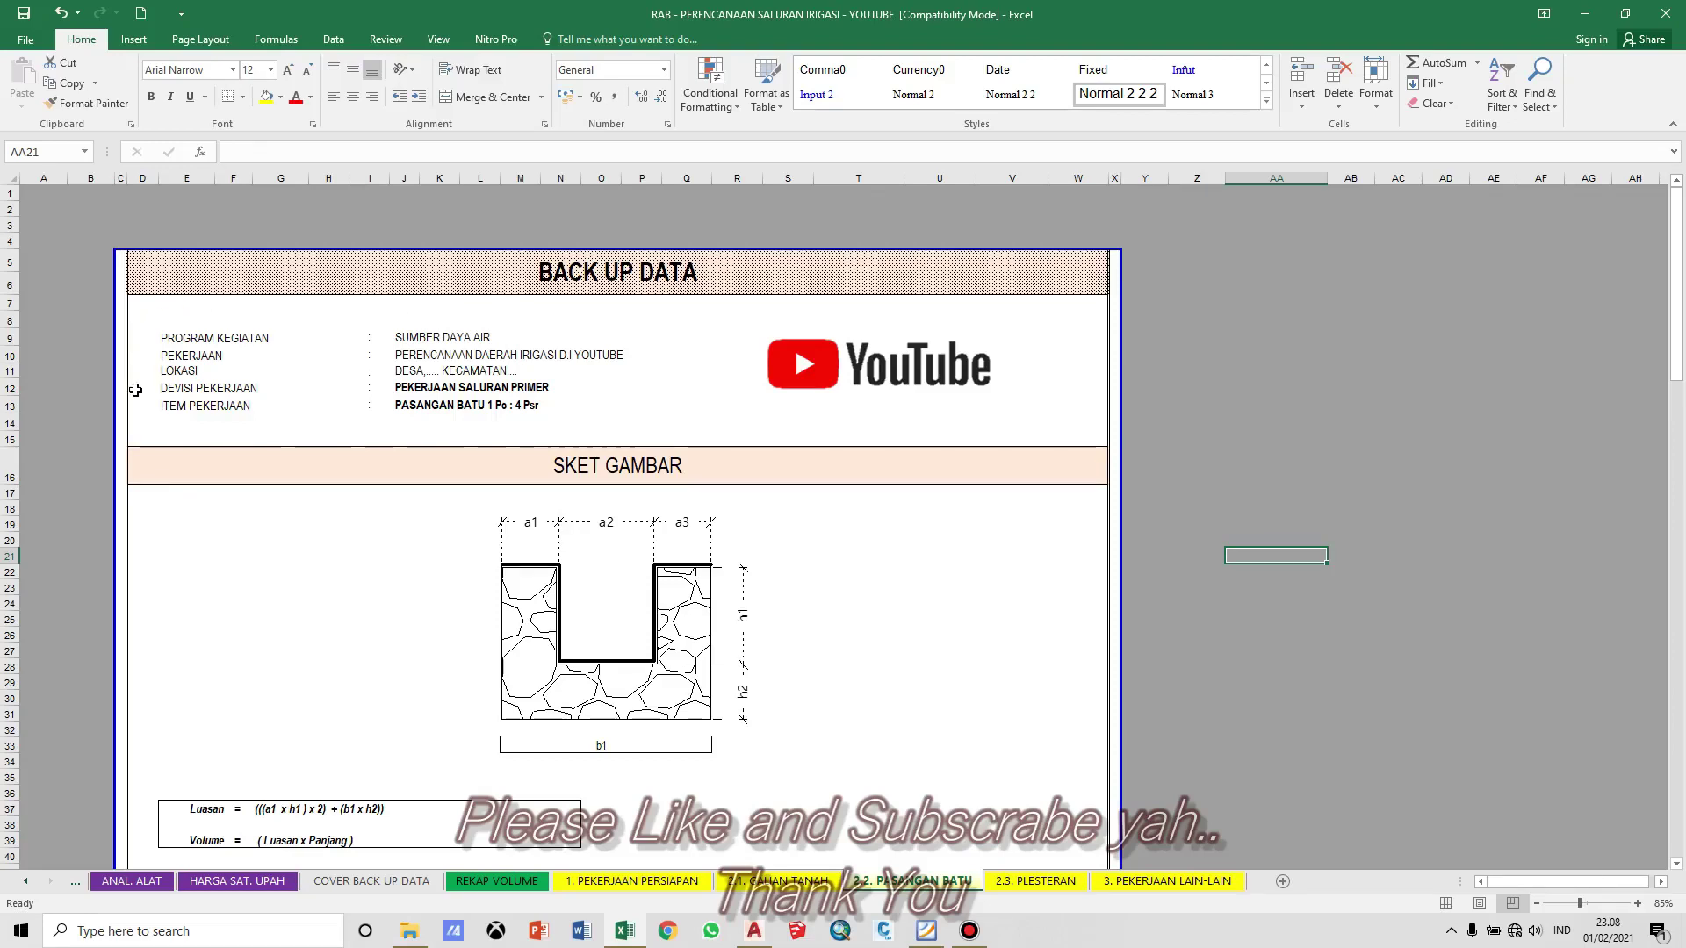
left_click(170, 339)
left_click(176, 355)
left_click(169, 372)
left_click(172, 388)
left_click(418, 389)
left_click(197, 406)
left_click(423, 406)
left_click(644, 403)
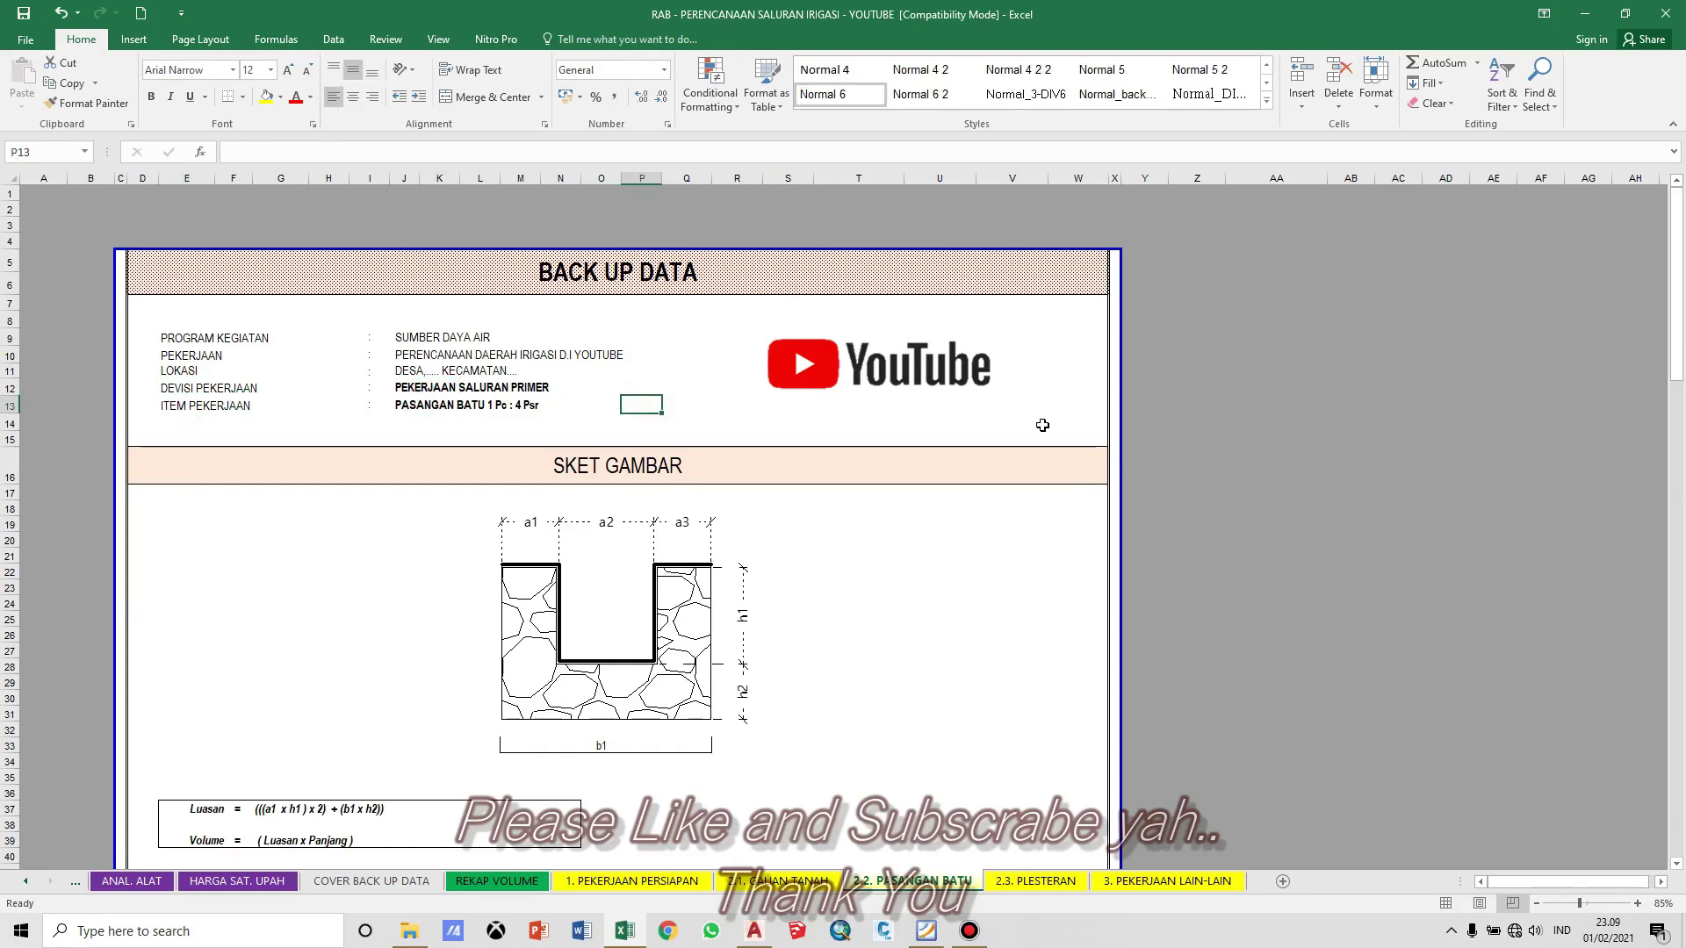
left_click(1398, 425)
Step: Open the 2.1. GALIAN TANAH sheet and review its work division, item entry, sketch and volume table
left_click_drag(1677, 343, 1680, 379)
left_click(780, 882)
scroll(655, 644, "up", 12)
left_click(312, 475)
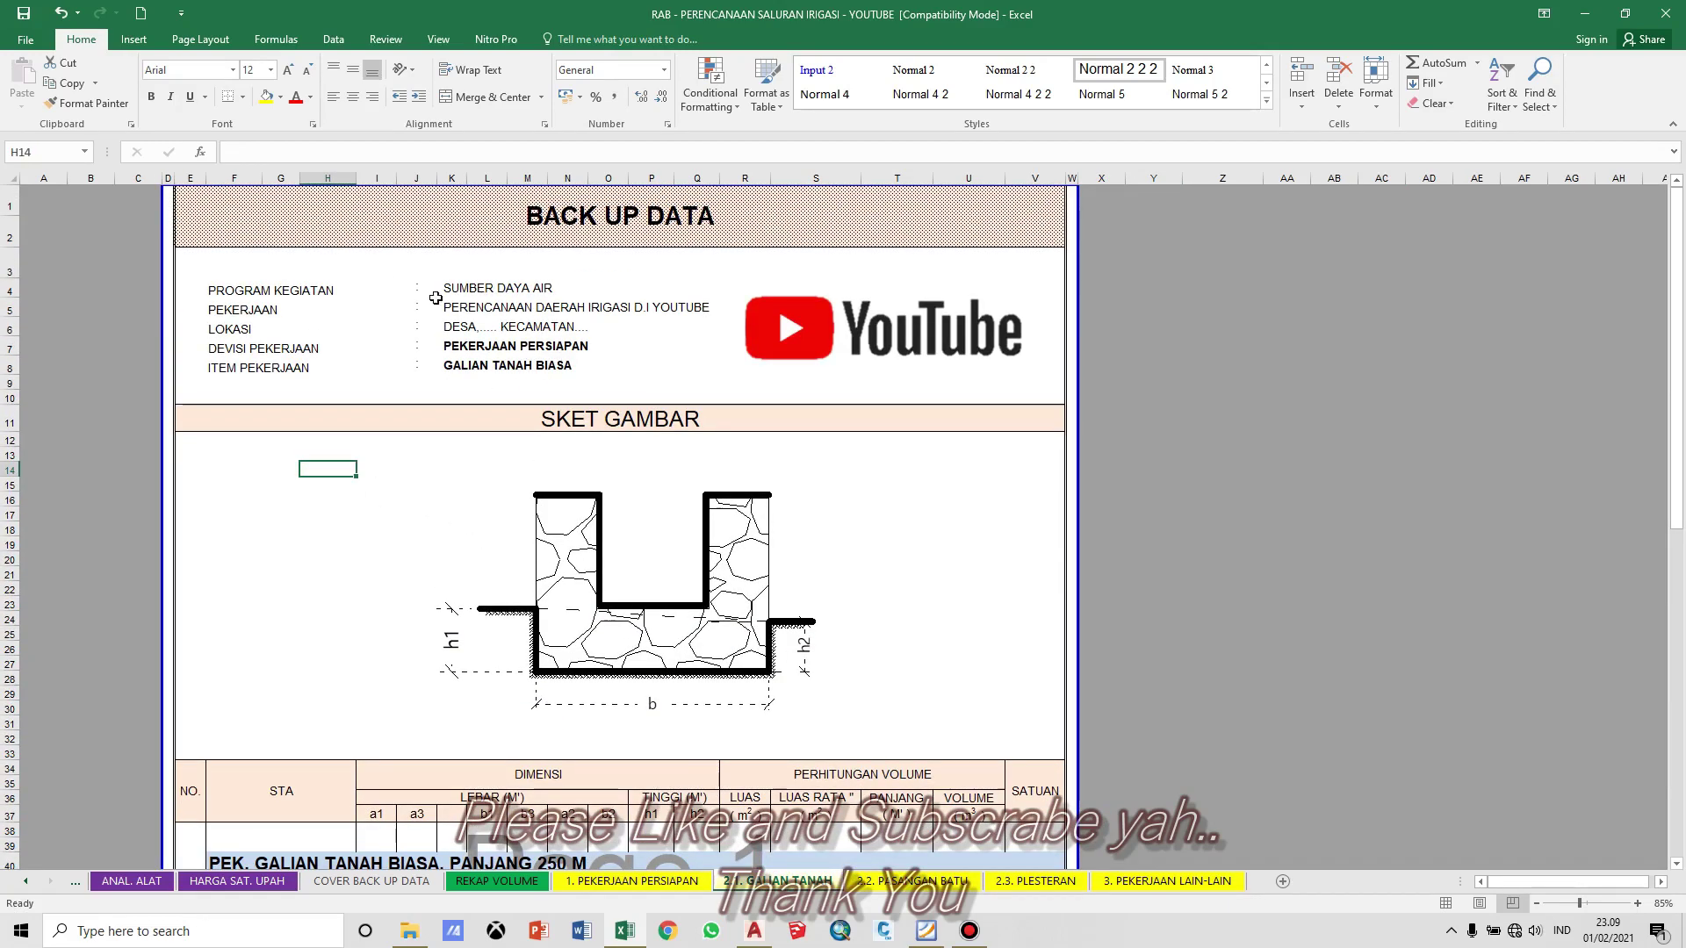
left_click(516, 365)
left_click(519, 343)
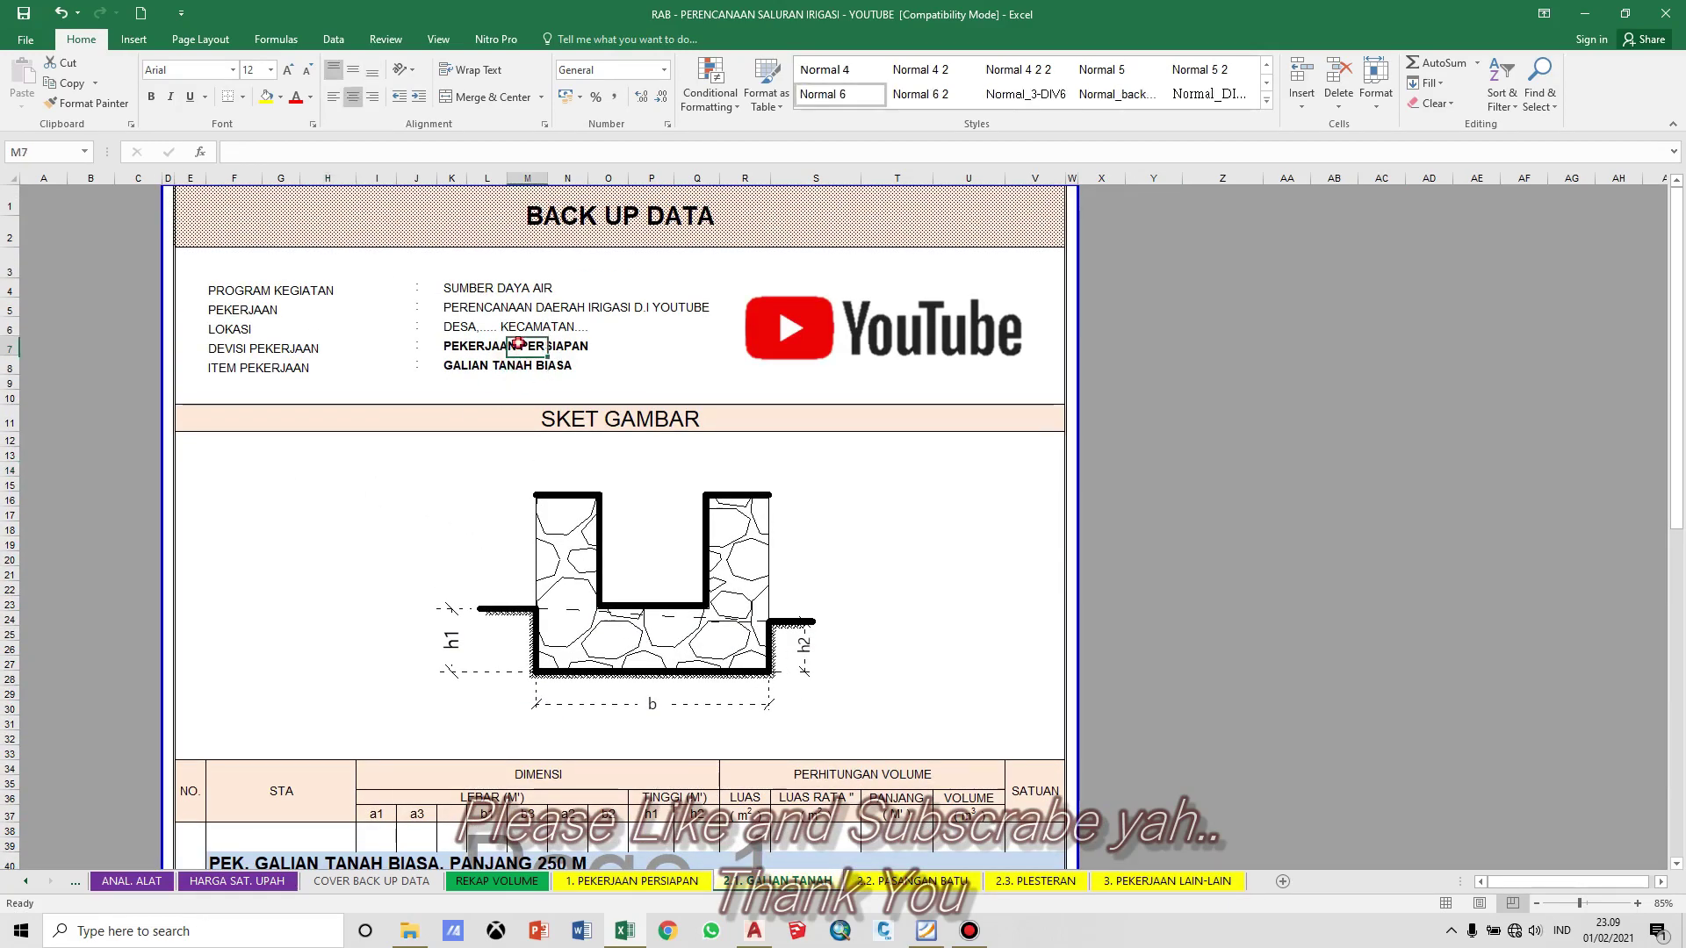
left_click(874, 612)
left_click(1245, 613)
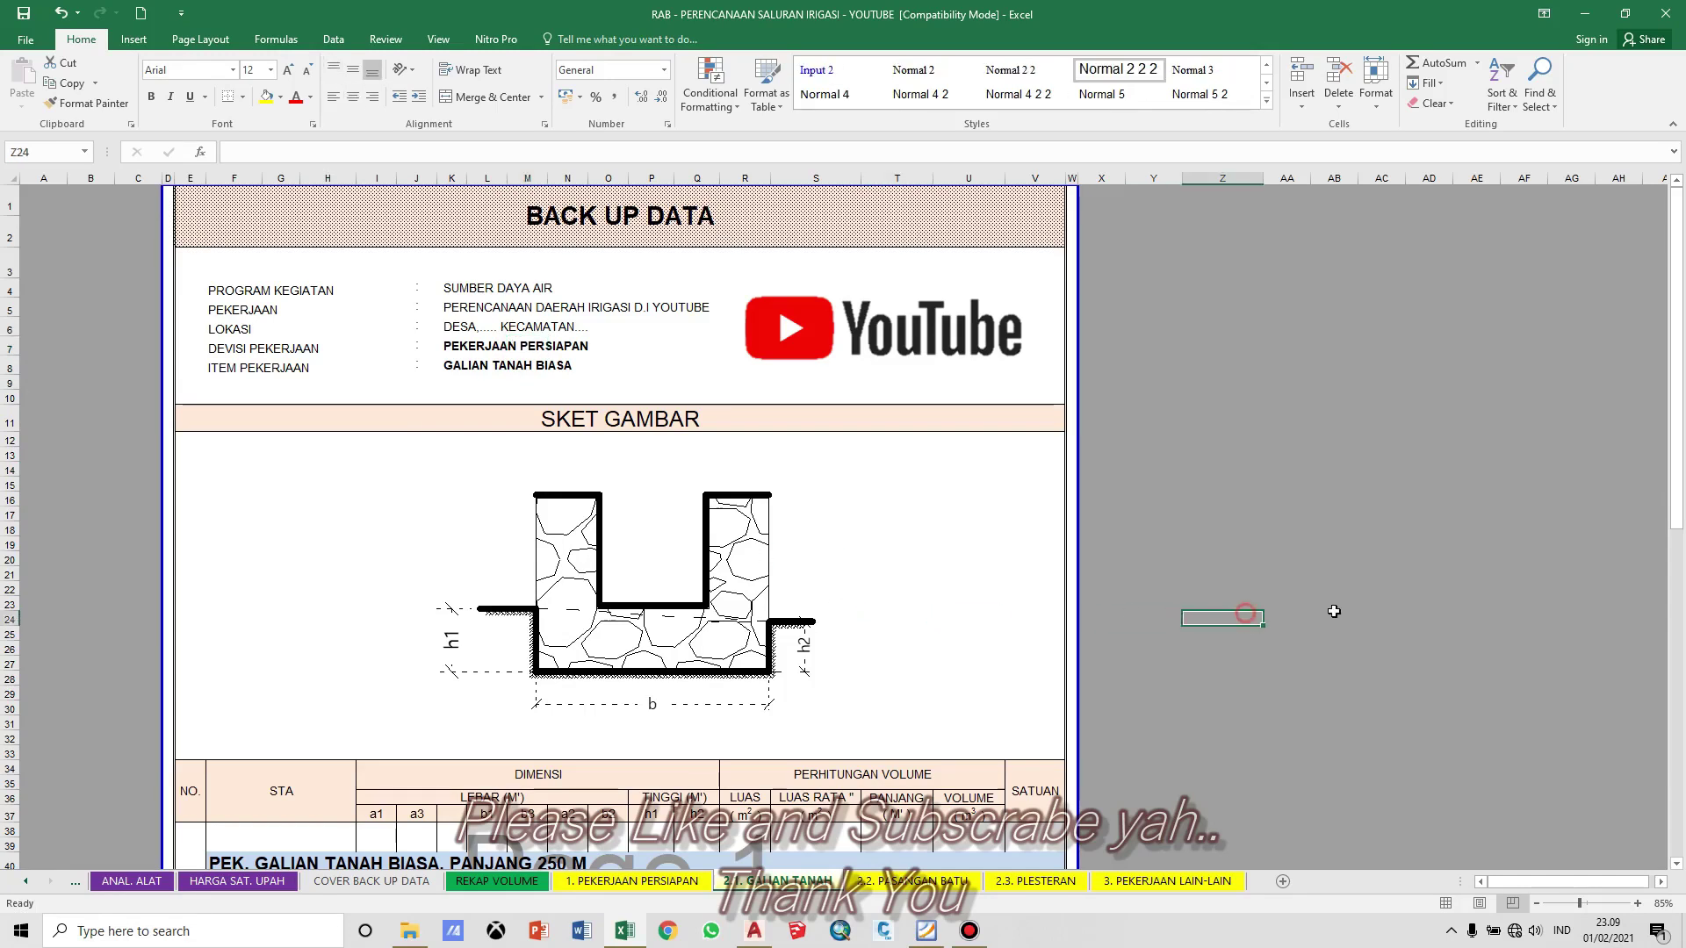
scroll(1334, 611, "down", 5)
left_click(1482, 590)
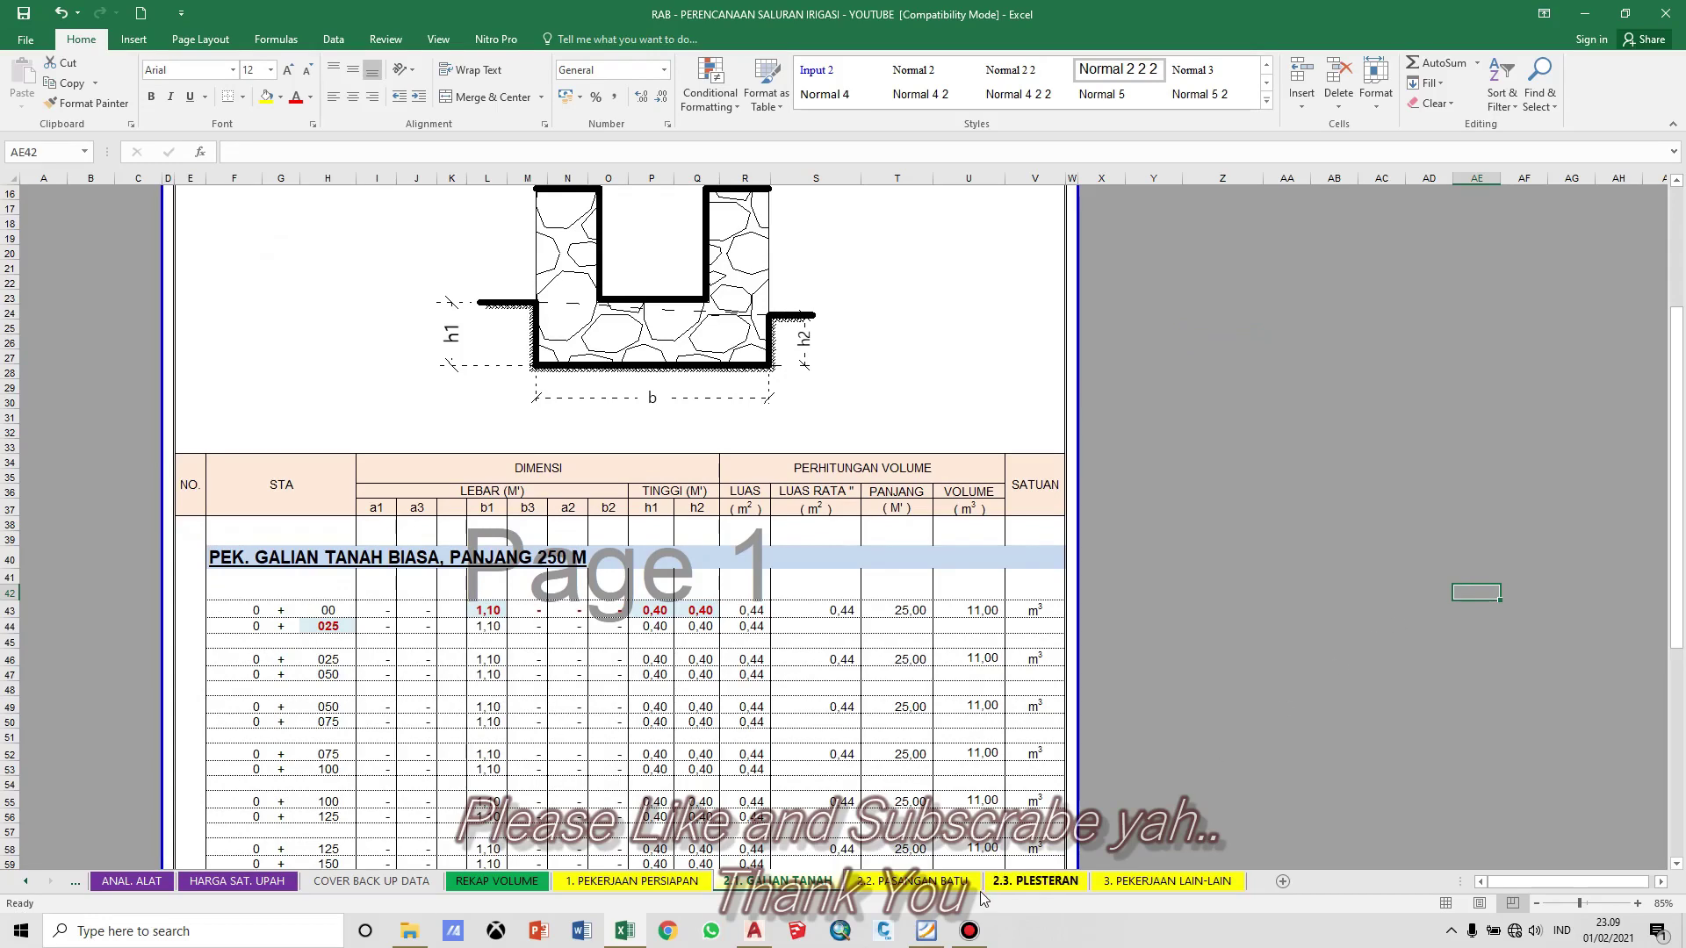
Step: Open the 2.2. PASANGAN BATU sheet and review its work division, item entry, sketch and dimension table
left_click(948, 881)
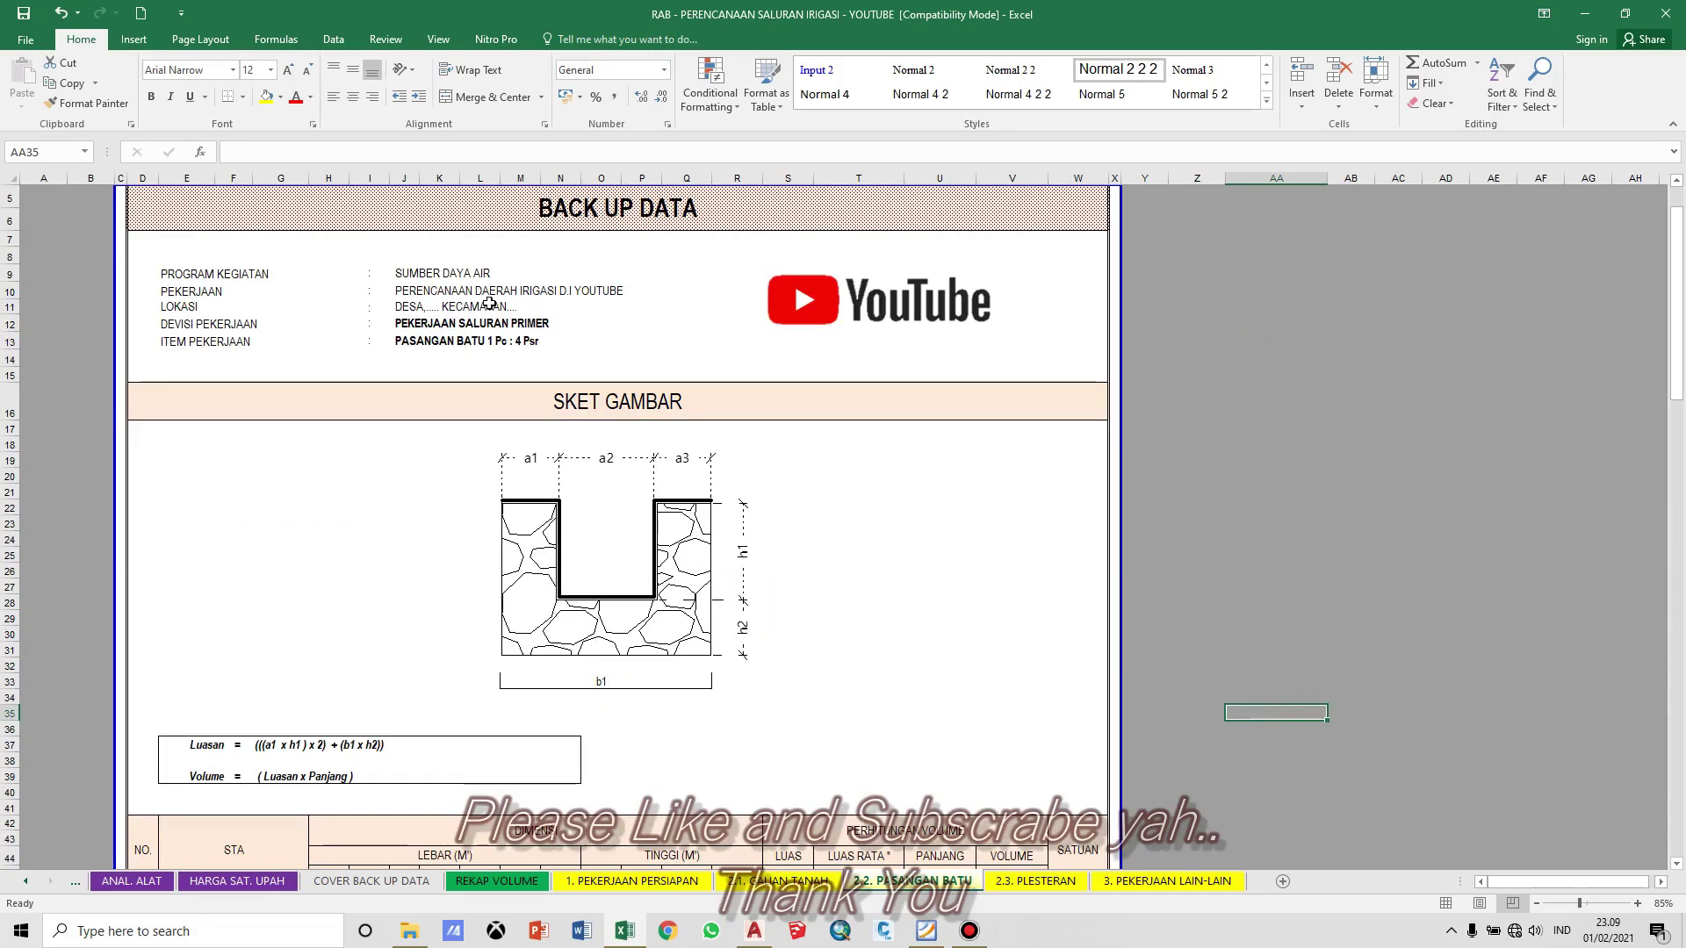
left_click(475, 326)
left_click(399, 346)
left_click(1333, 589)
left_click(1394, 505)
left_click_drag(1684, 378, 1679, 491)
Step: Open the 2.3. PLESTERAN sheet and examine its header fields and the channel sketch with a1, a2, a3 and h1
left_click(1039, 881)
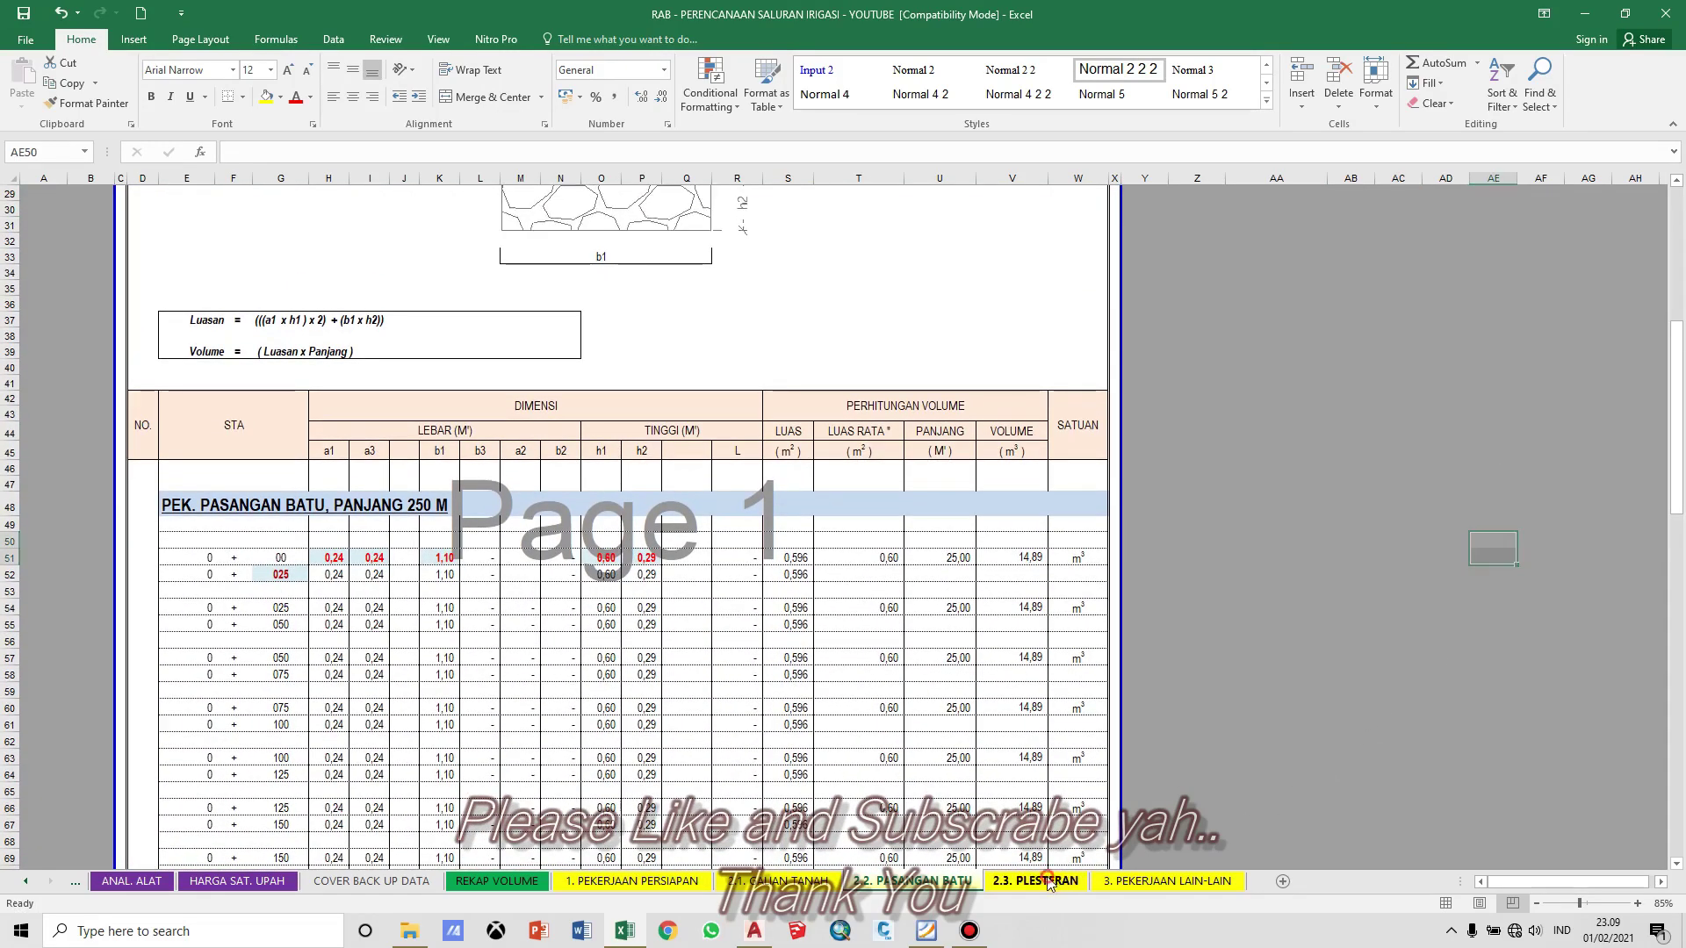
left_click(1146, 512)
scroll(1010, 435, "up", 20)
left_click(1062, 431)
left_click(200, 577)
left_click(764, 537)
left_click(1142, 492)
left_click(1307, 473)
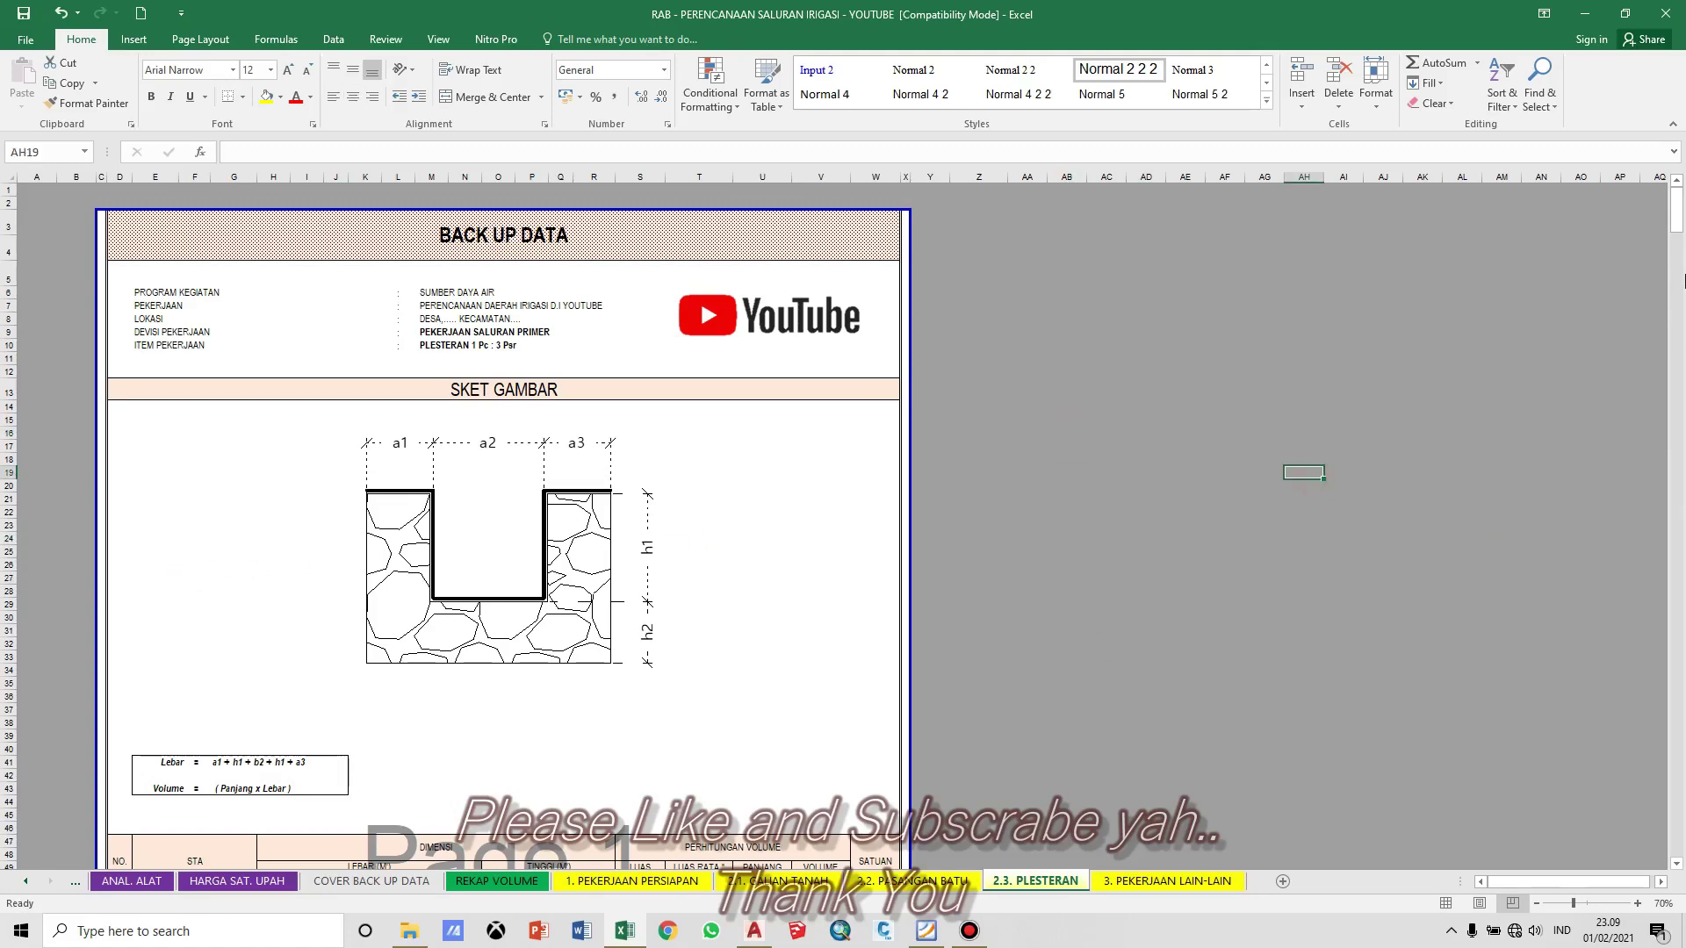
left_click(1344, 446)
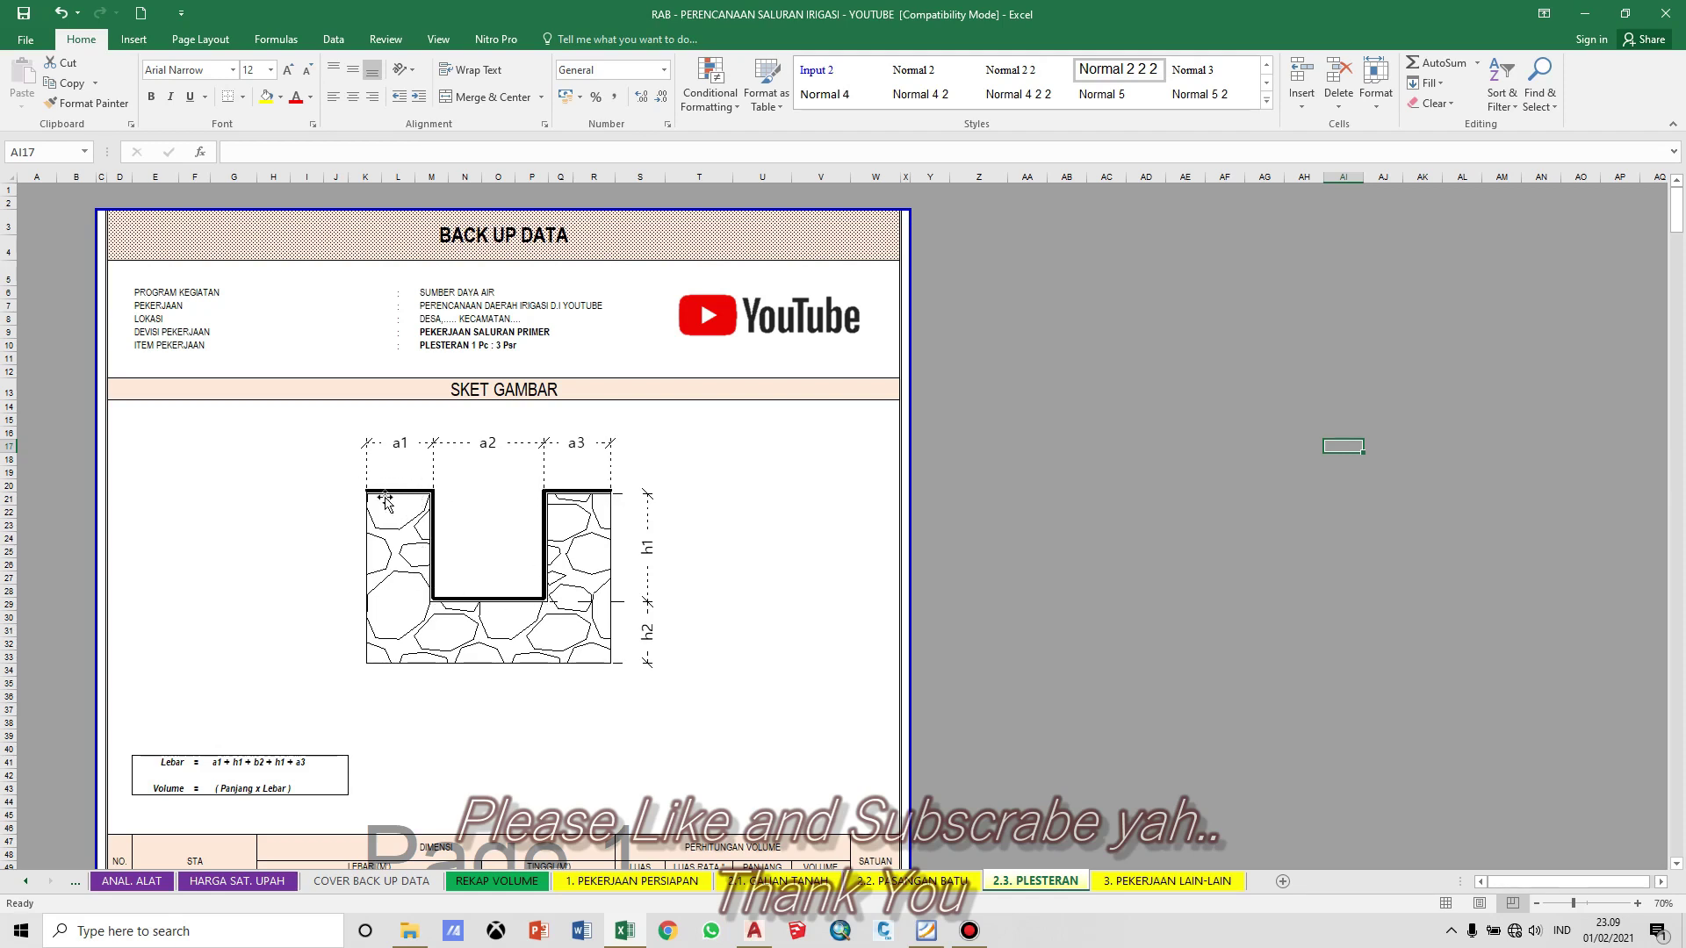
left_click(434, 762)
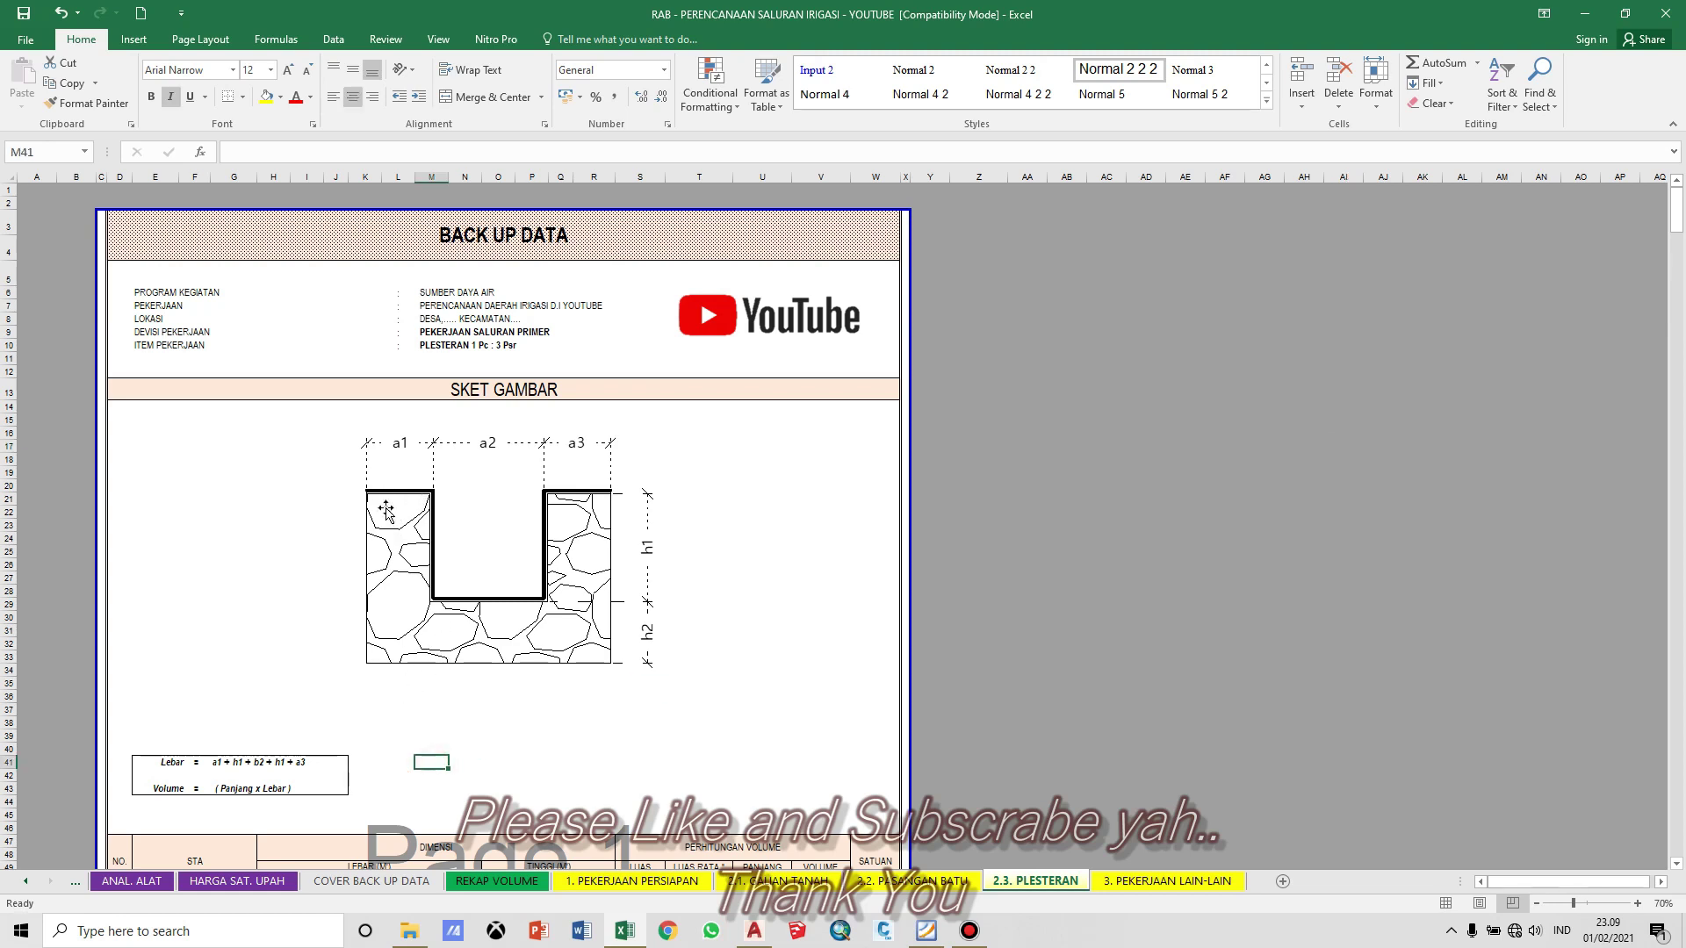
left_click(1133, 525)
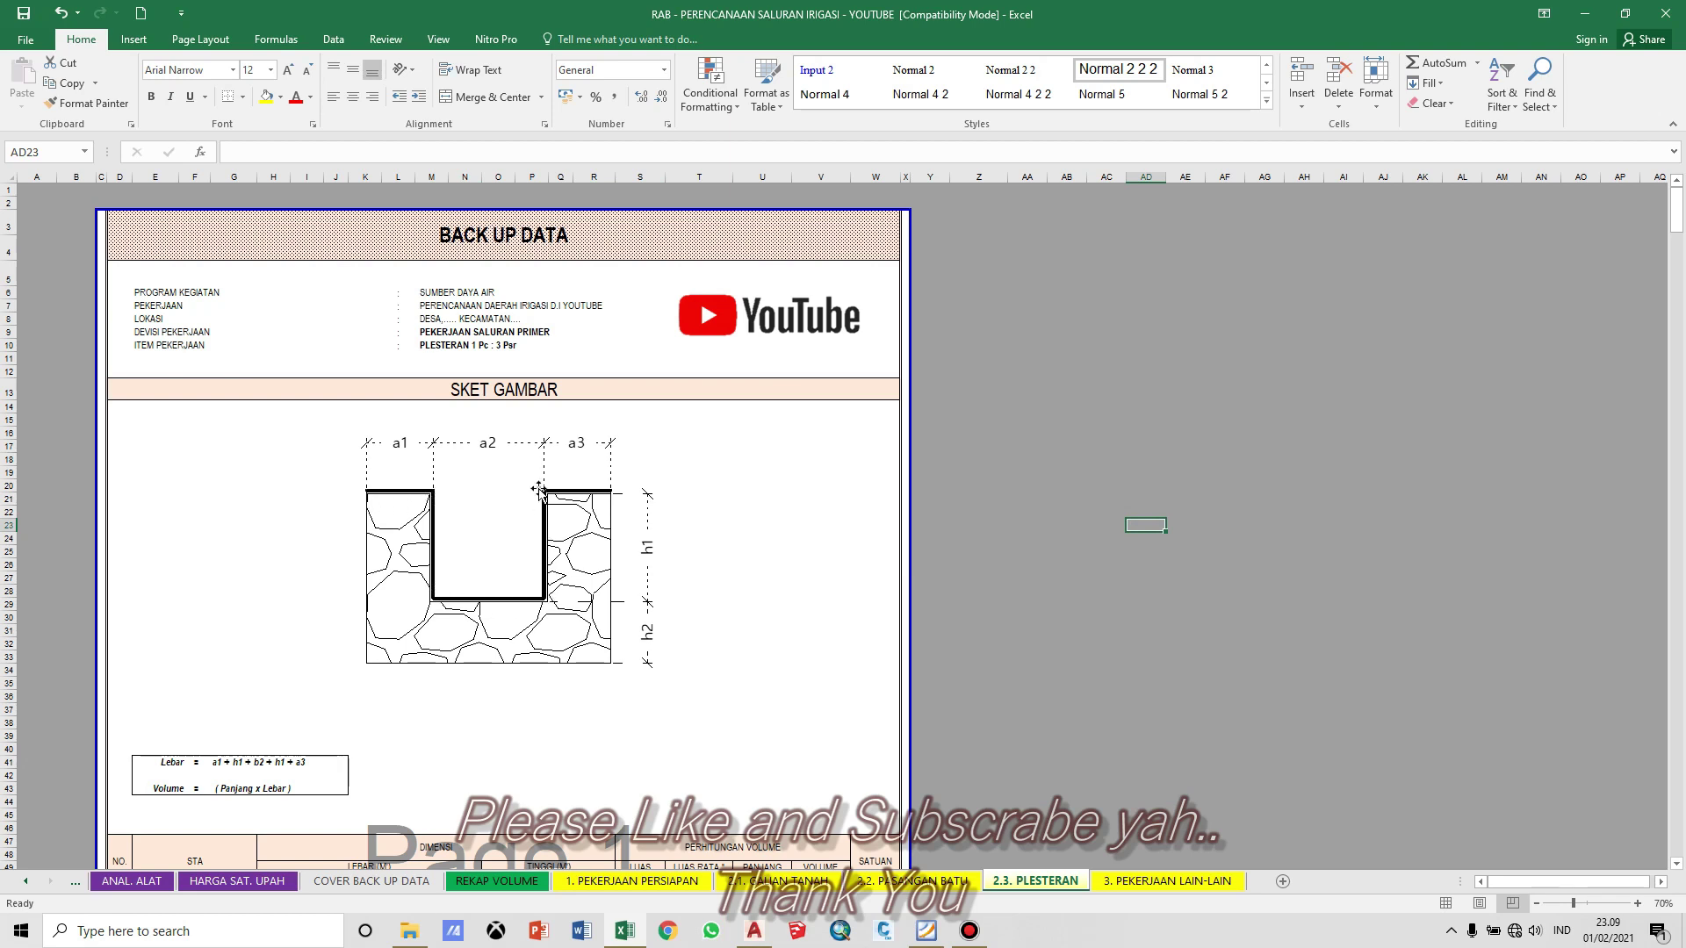
Step: Examine the Lebar and Volume formulas below the plaster sketch and the PEK. PLESTERAN table
left_click(272, 756)
scroll(219, 777, "up", 2)
left_click(426, 725)
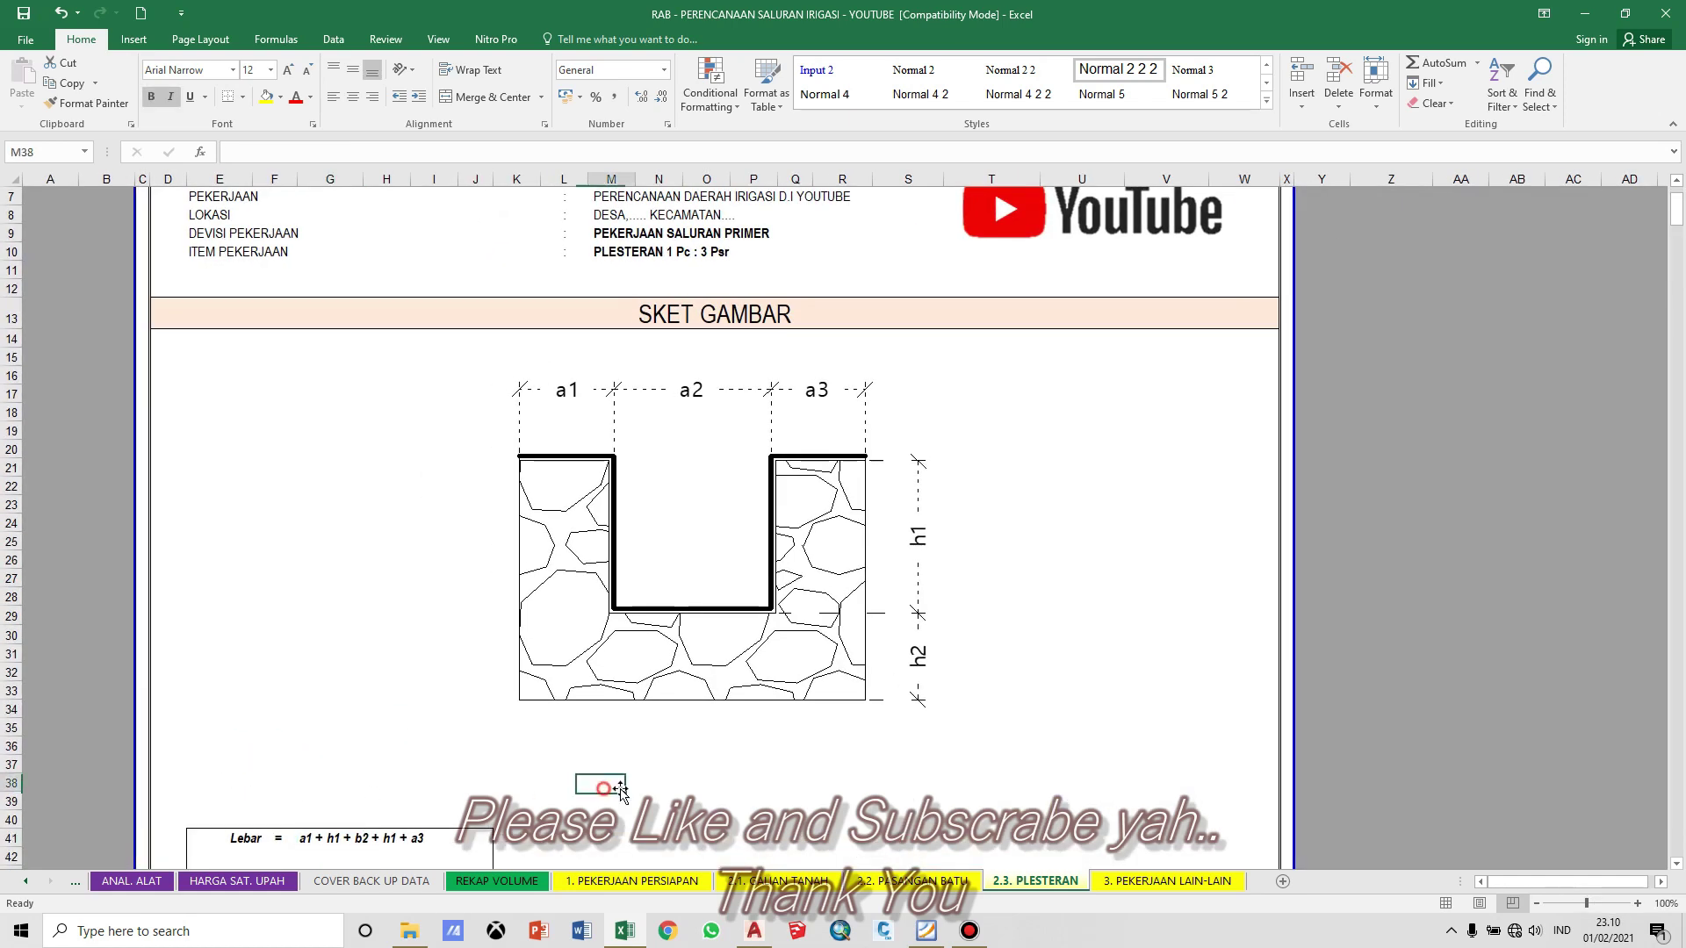
mouse_move(1677, 212)
left_mouse_down()
mouse_move(1679, 256)
mouse_move(1679, 230)
left_mouse_up()
left_click(971, 477)
left_click(457, 627)
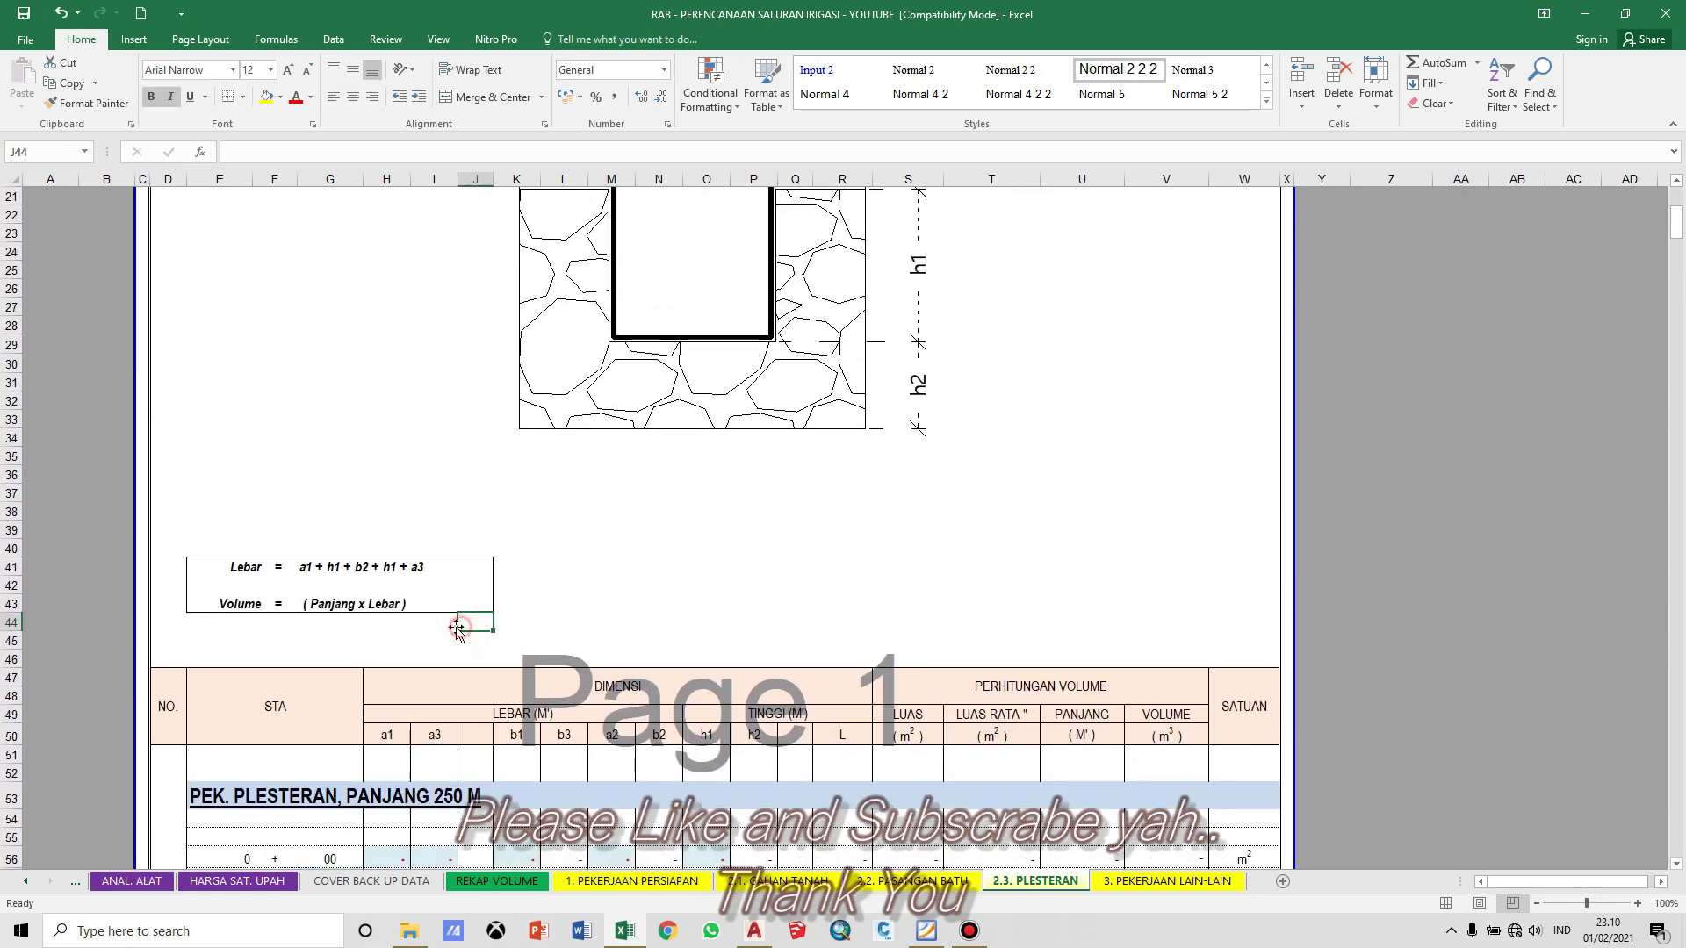
left_click(342, 605)
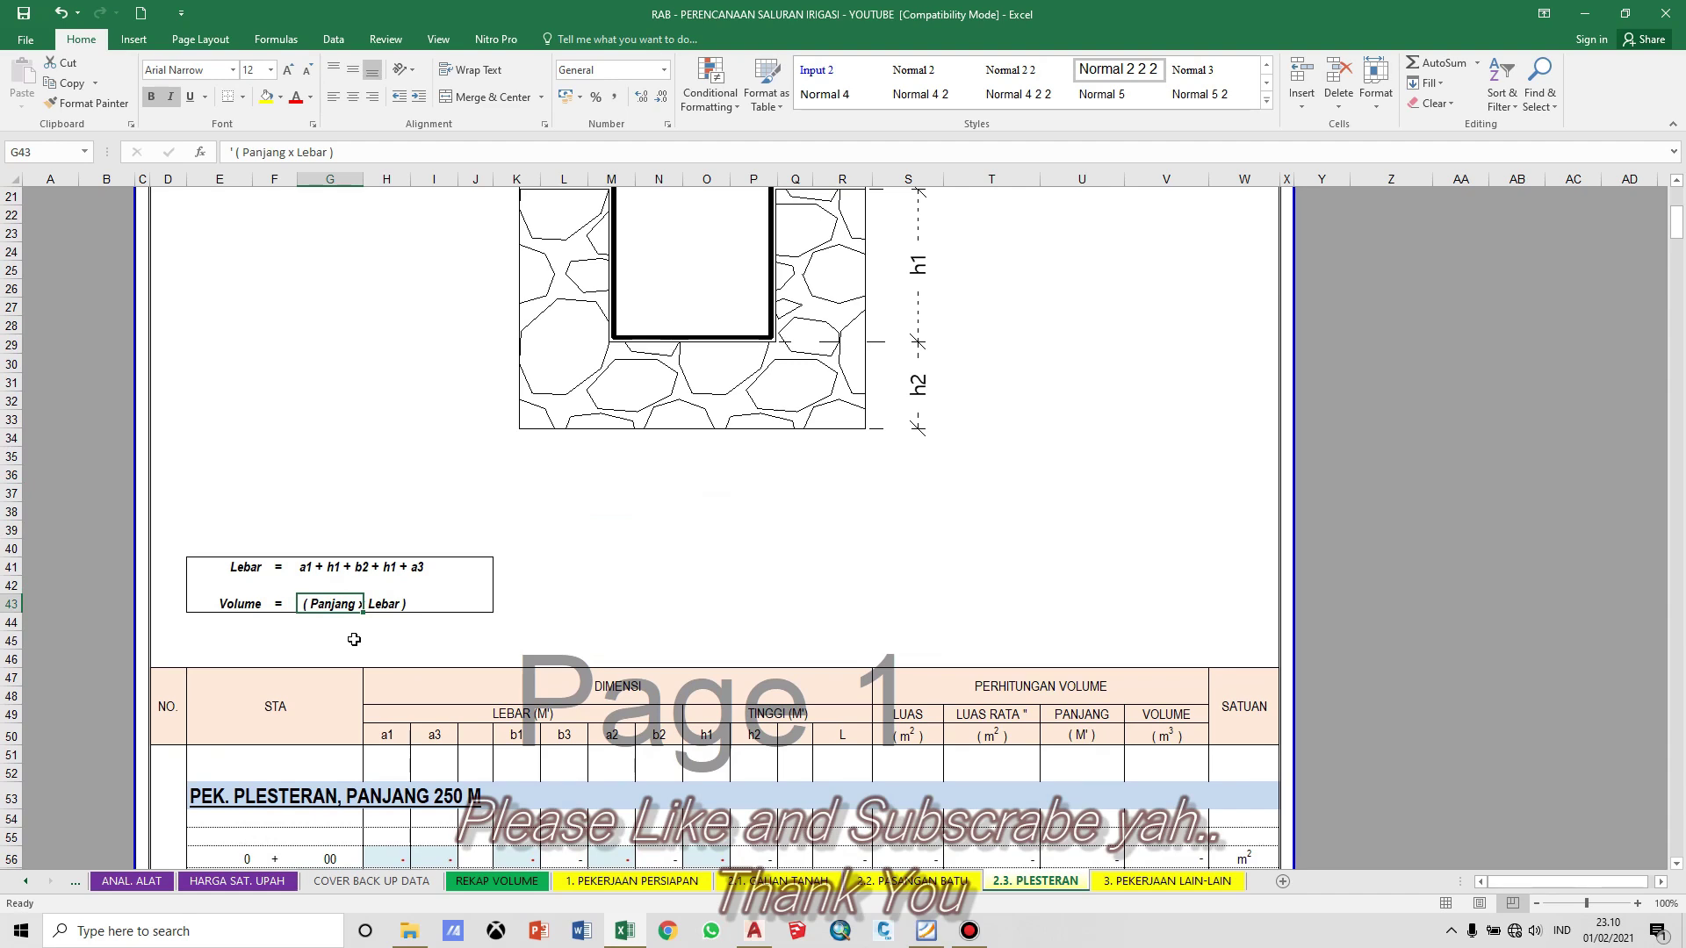
left_click(540, 607)
left_click(698, 567)
scroll(755, 564, "down", 1)
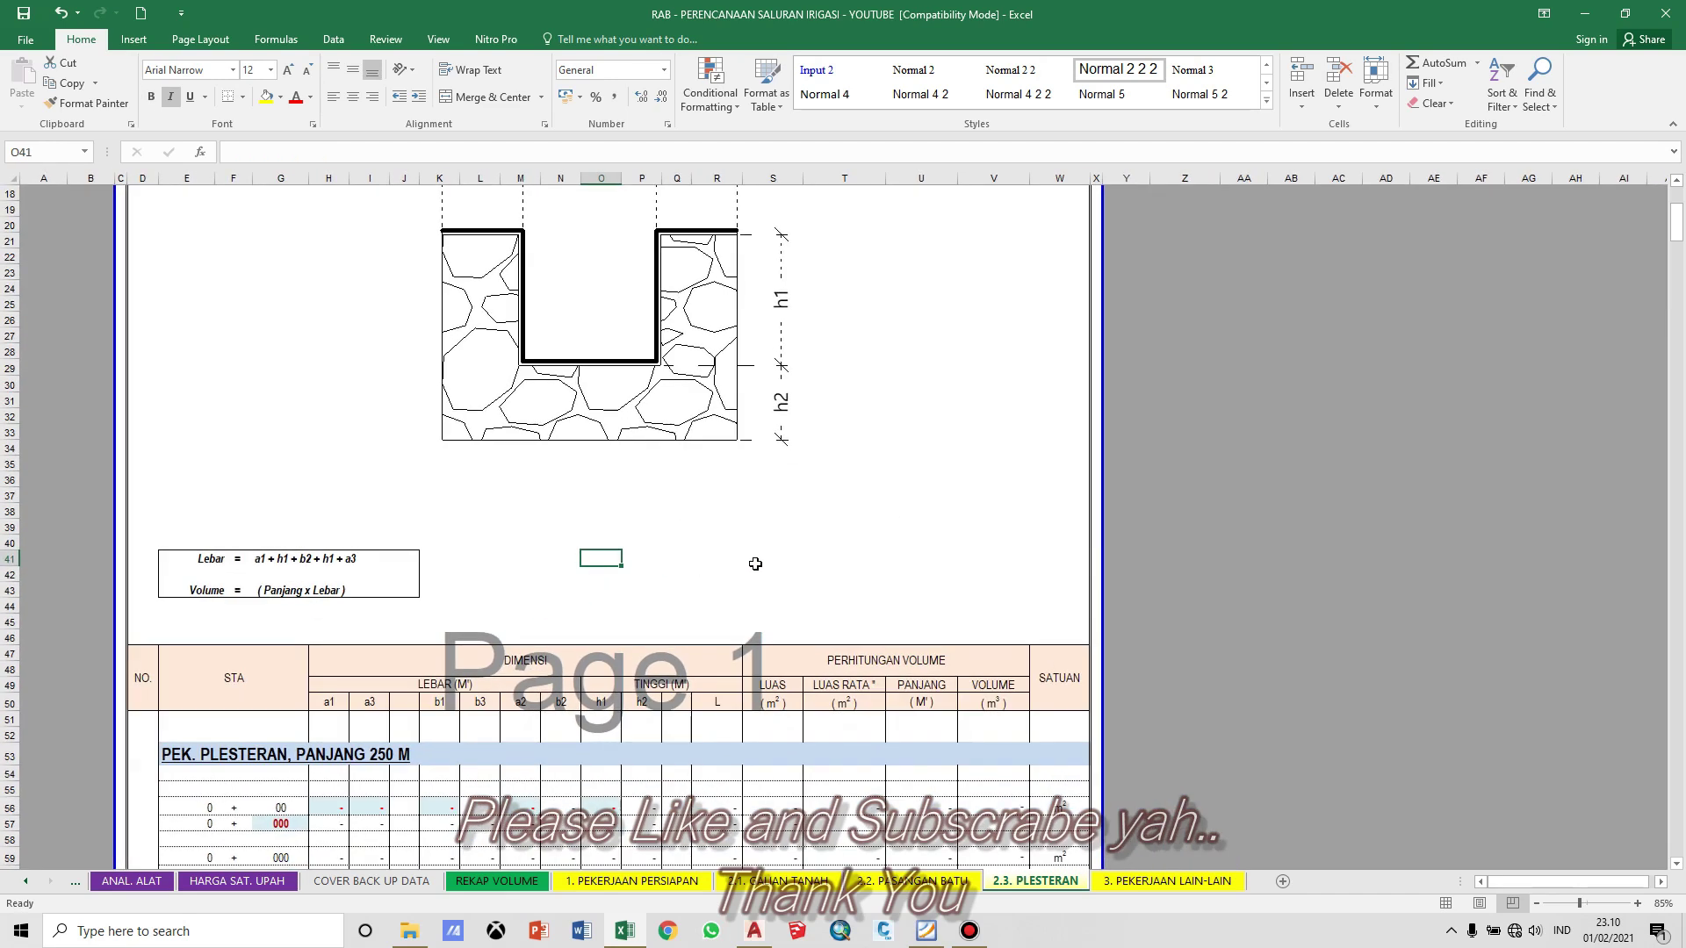
left_click(1152, 509)
scroll(1453, 395, "down", 1)
left_click(1348, 445)
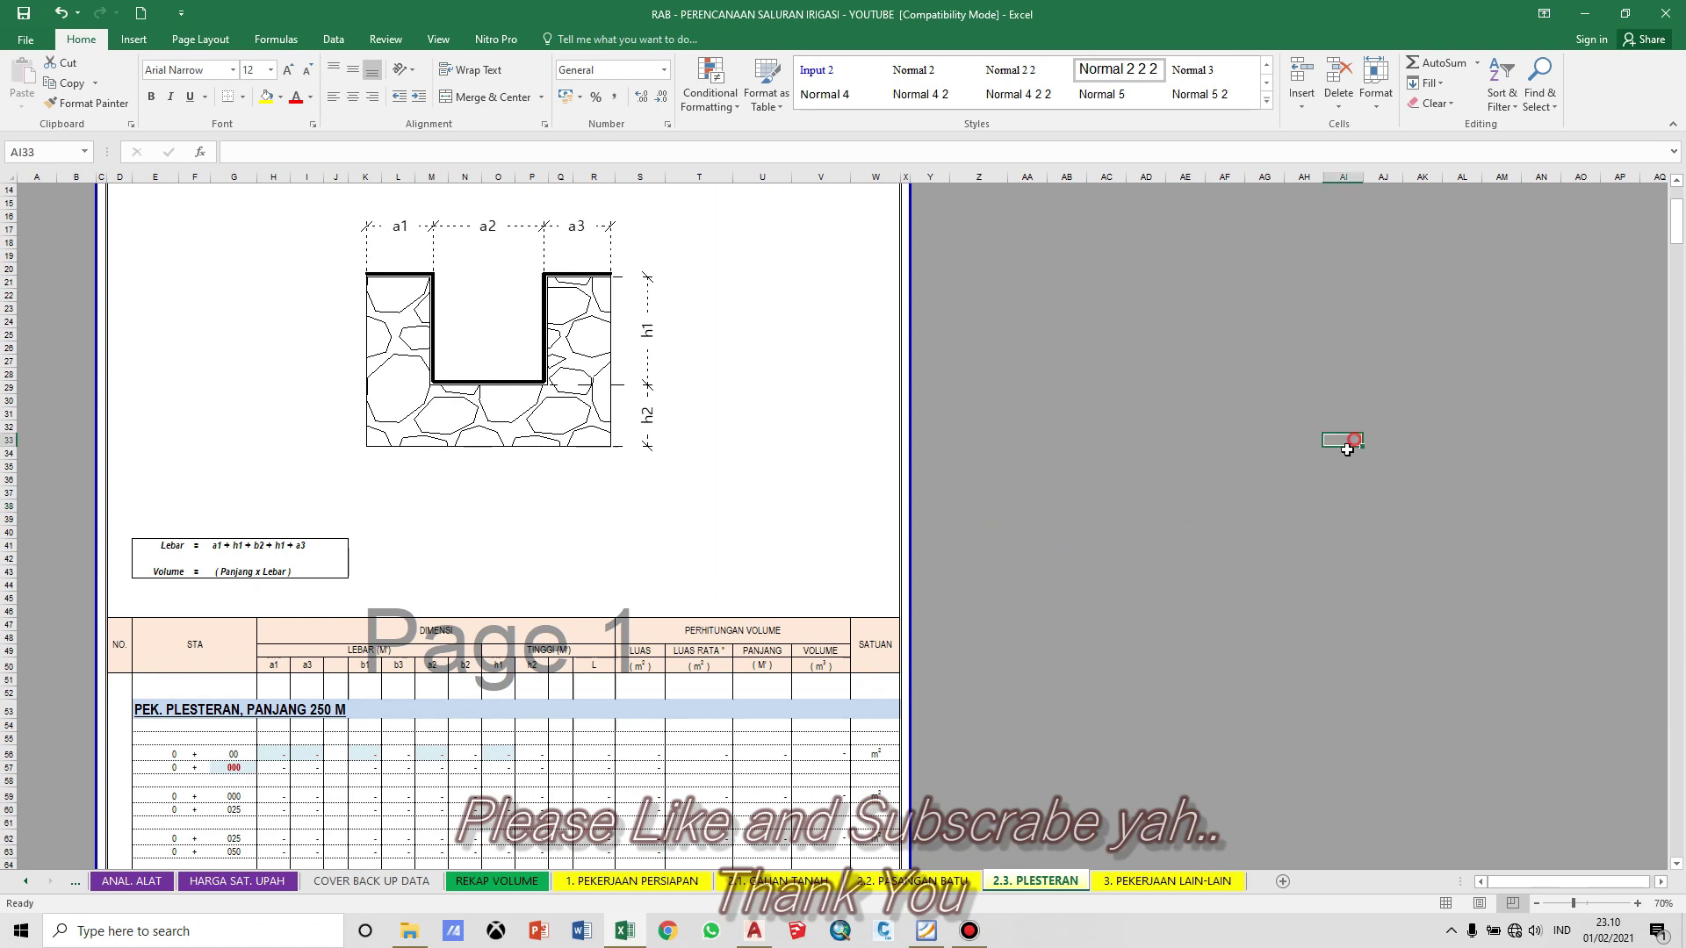
Step: Show the workbook beside the AutoCAD drawing and compare the Typikal Saluran Primer 60 x 60 section with the plaster sketch
left_click(1625, 14)
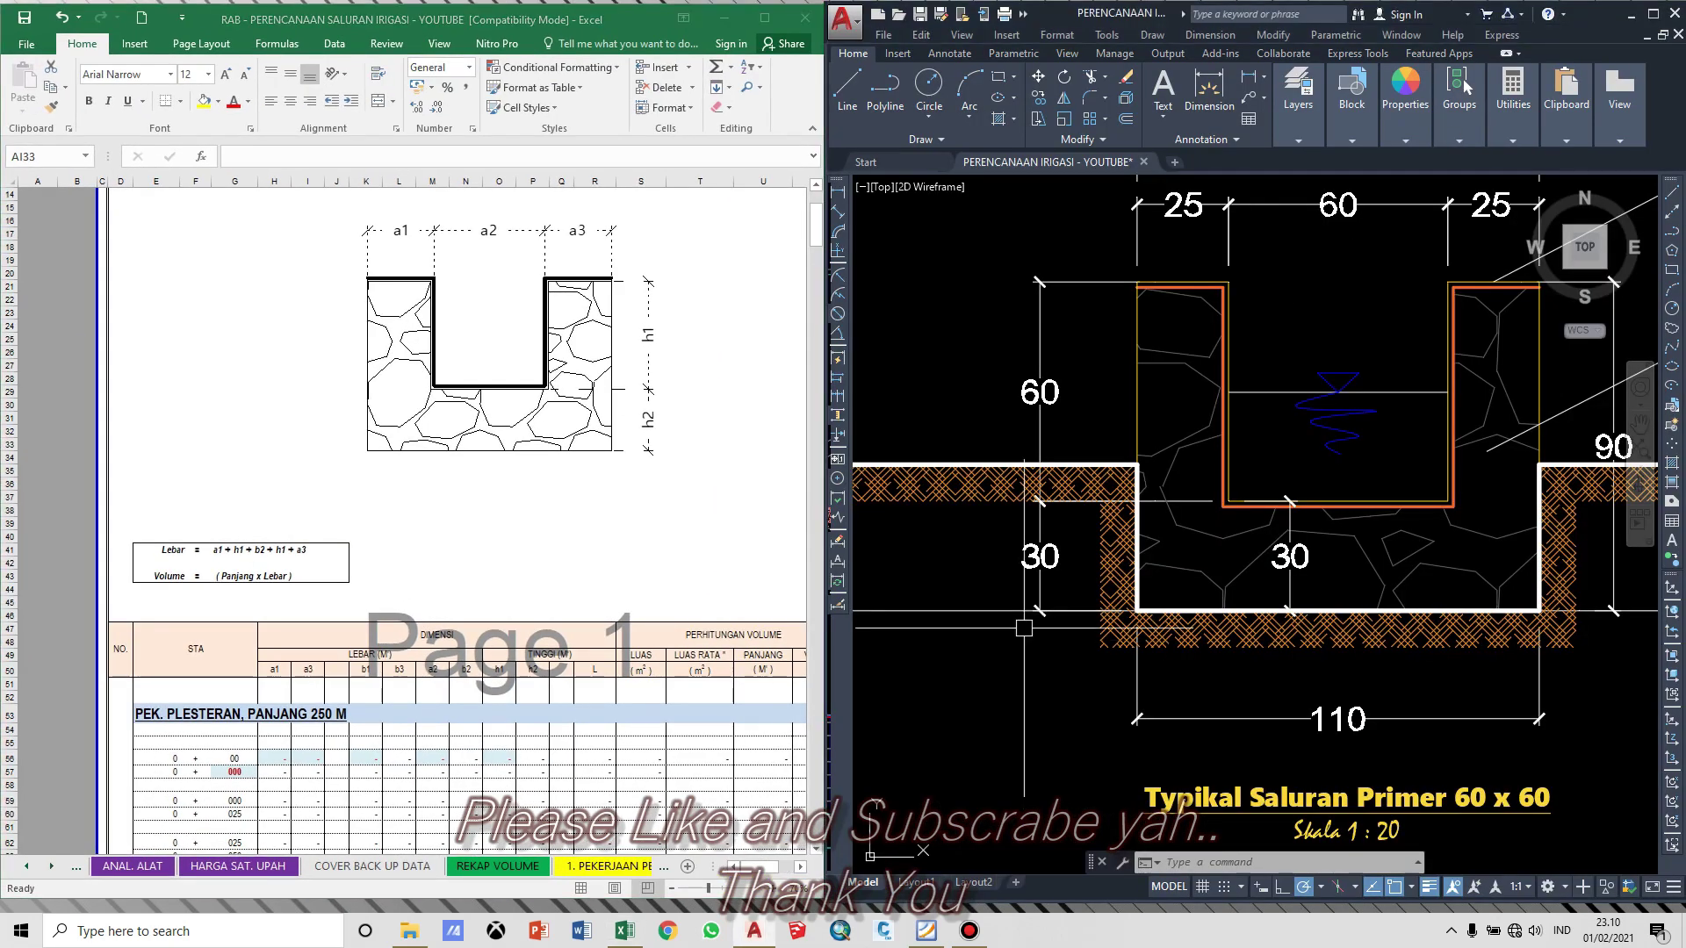
scroll(1024, 627, "down", 3)
scroll(1234, 503, "up", 2)
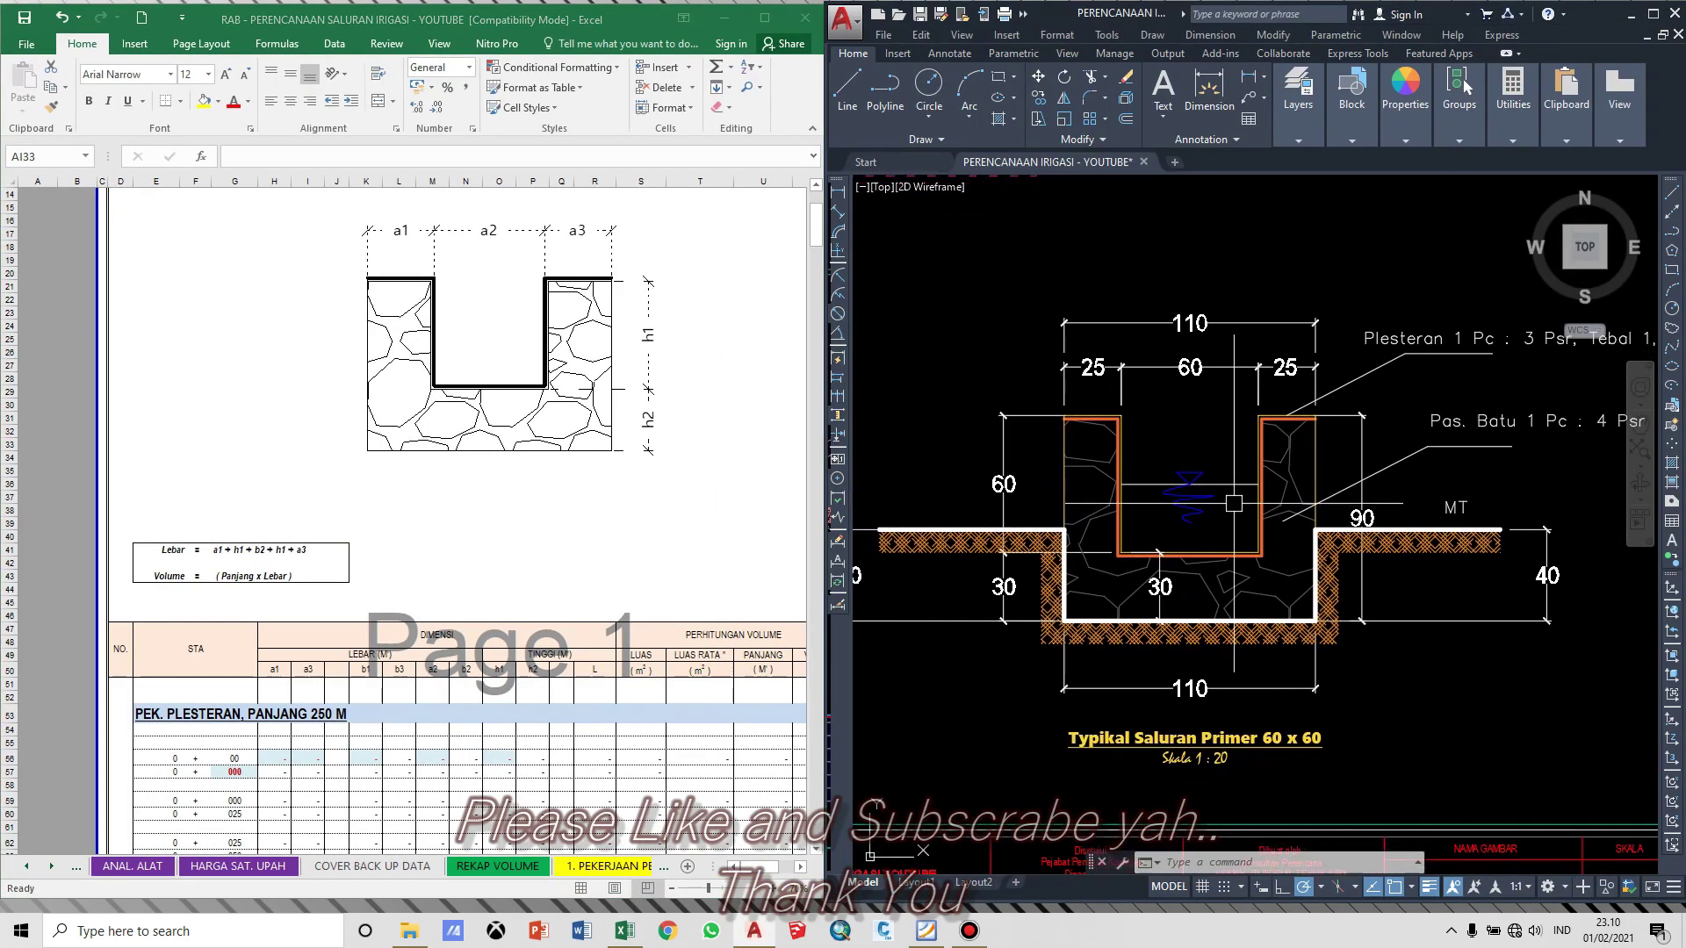
left_click_drag(1234, 504, 1247, 471)
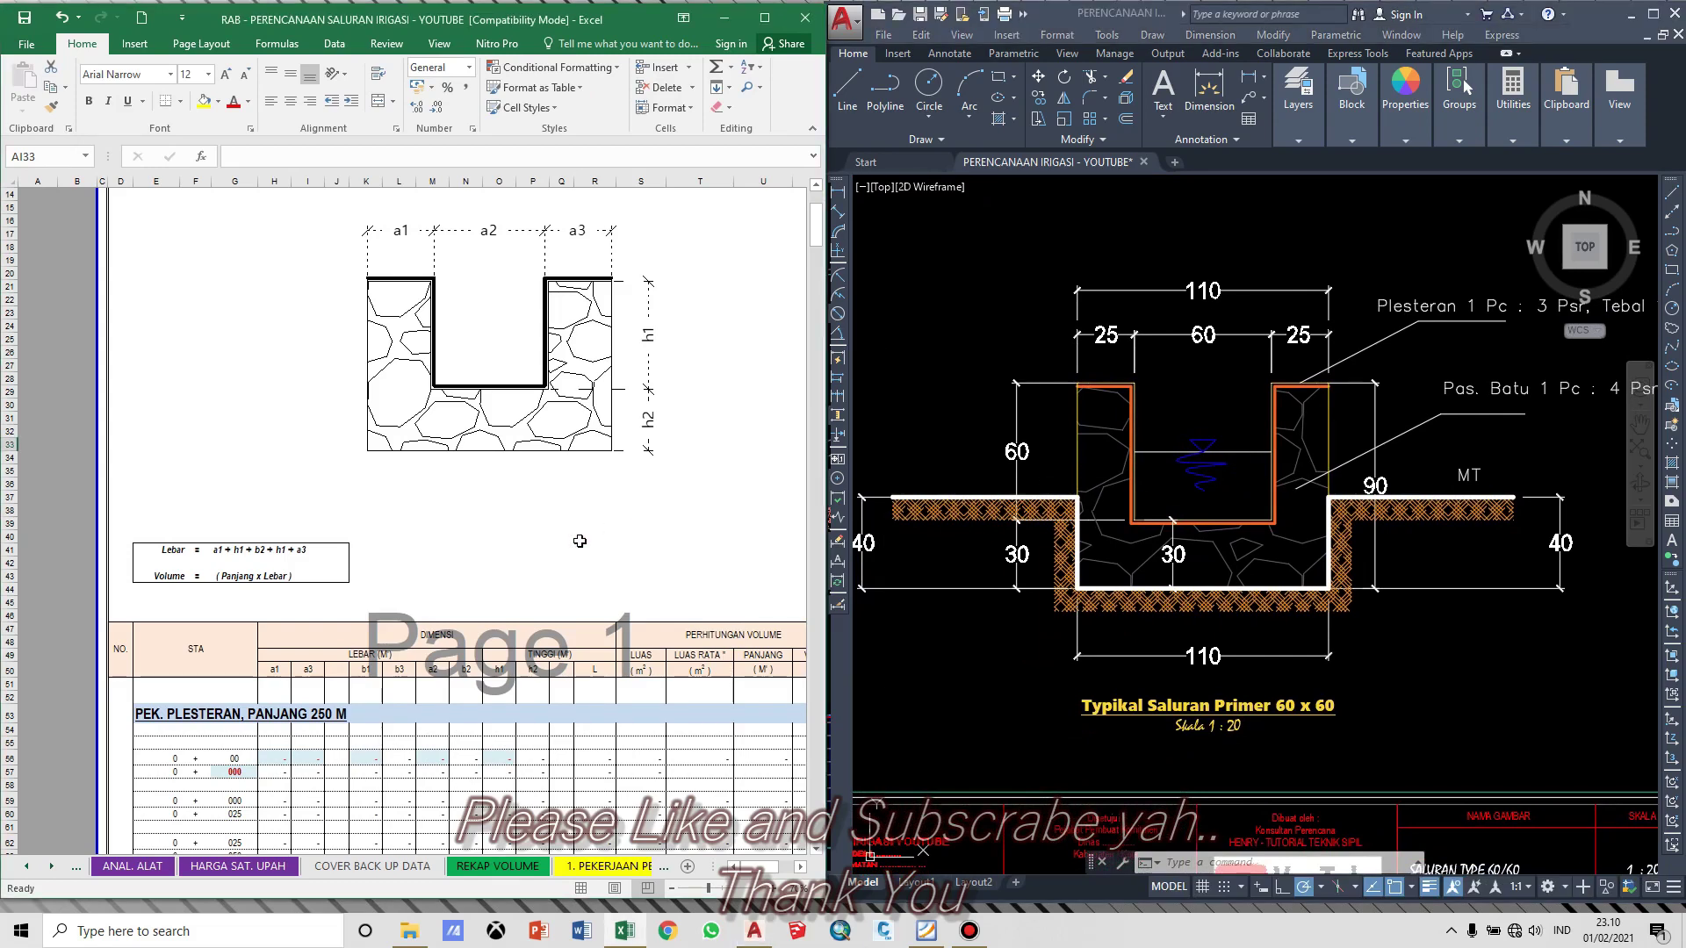
left_click(277, 757)
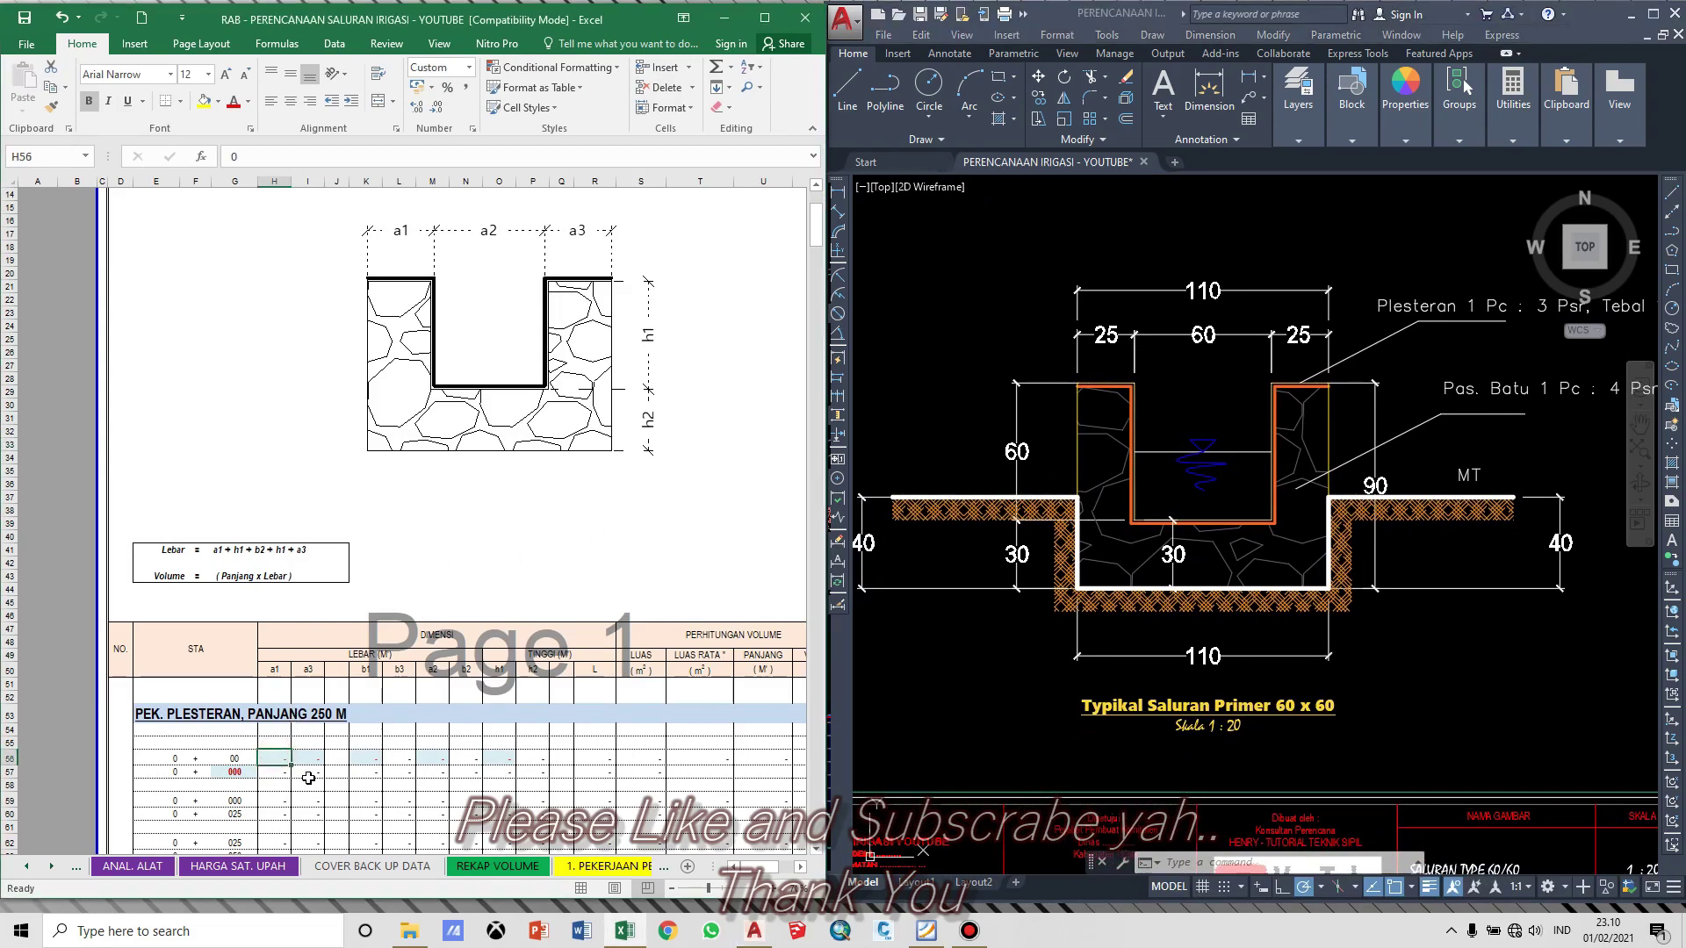
scroll(417, 665, "up", 5)
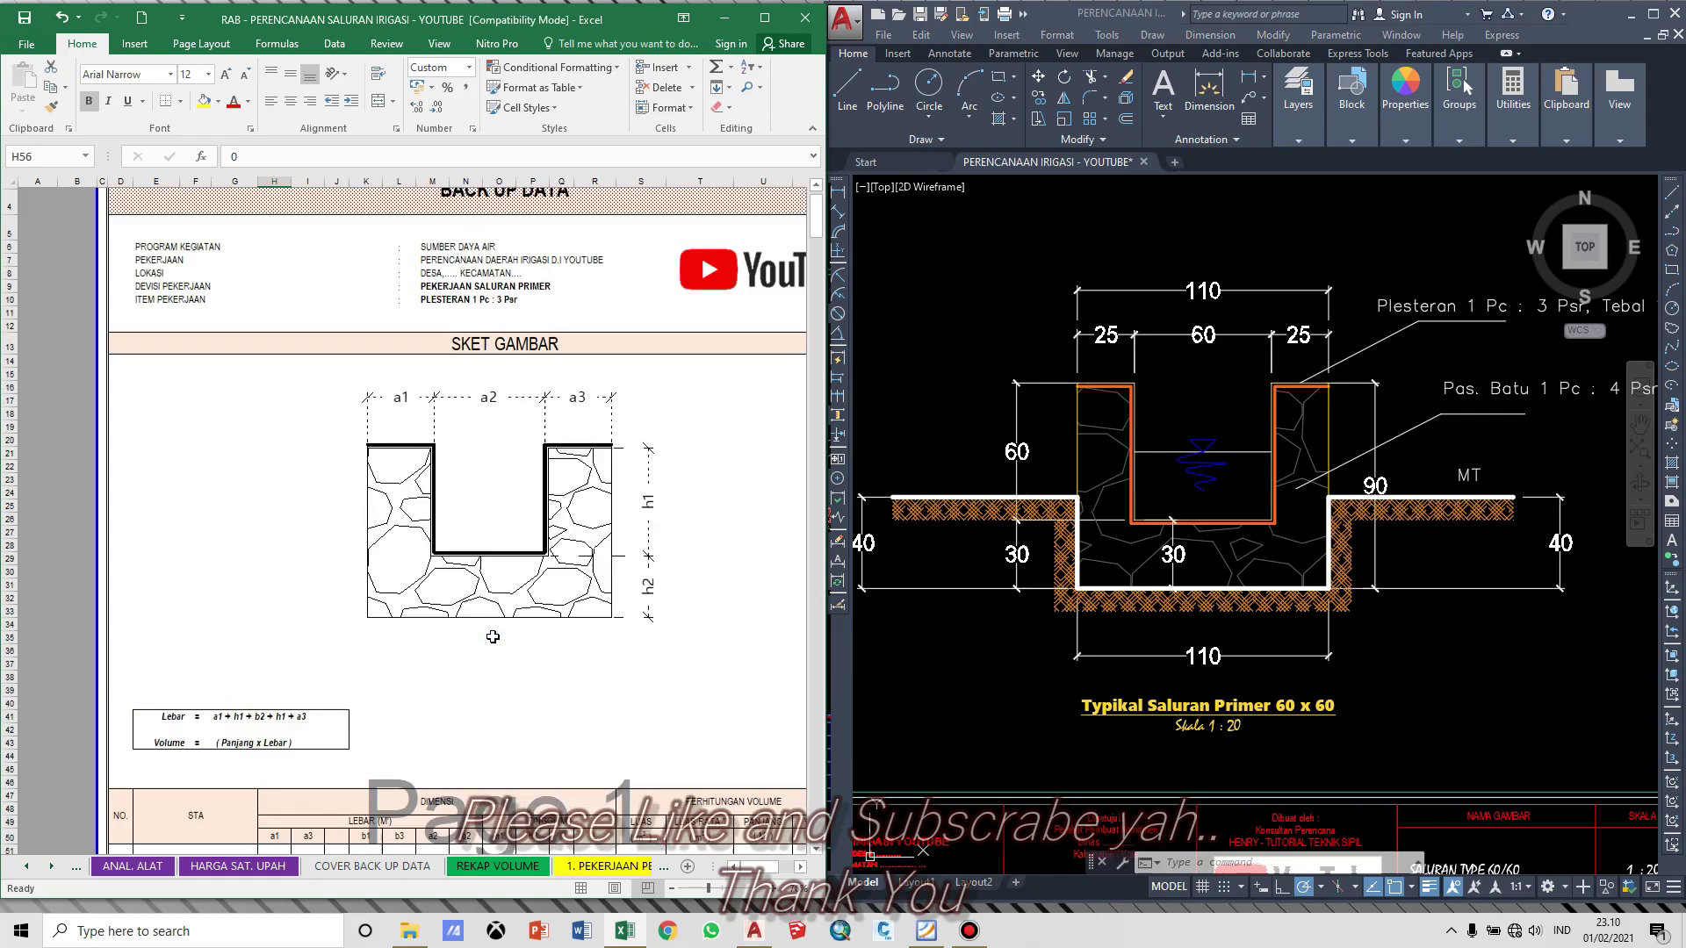
scroll(526, 420, "down", 10)
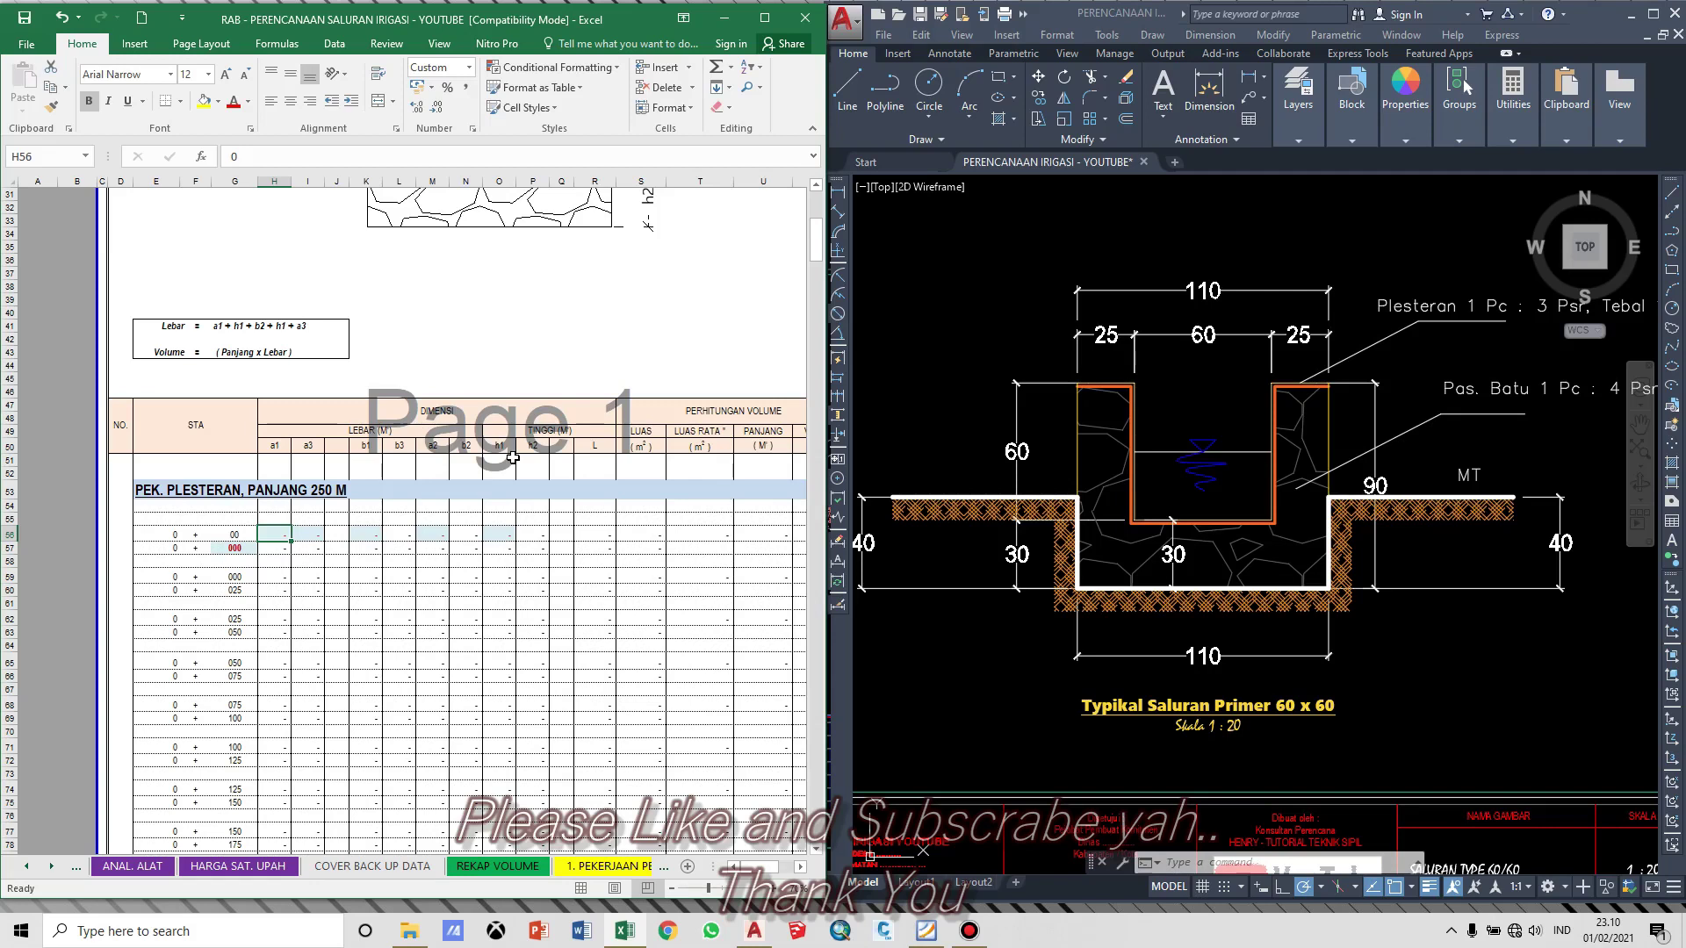
Step: Enter 0,25 as width a1 in H56 for the first plaster station, matching the section drawing
scroll(1097, 412, "up", 4)
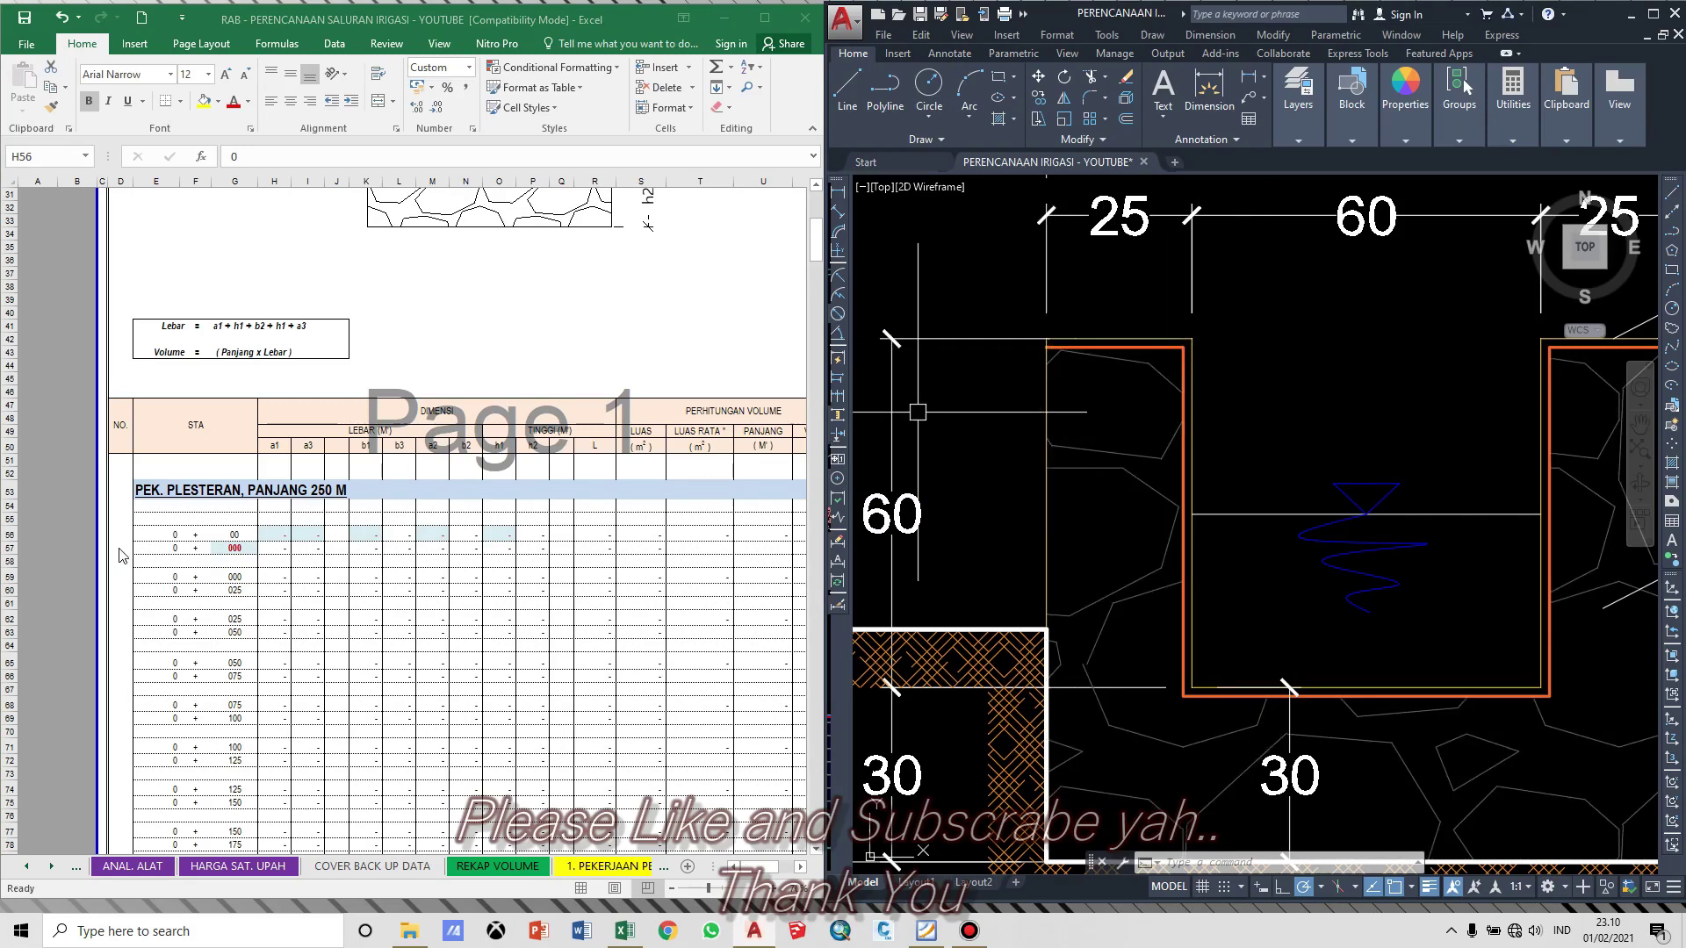
left_click(269, 530)
type("0")
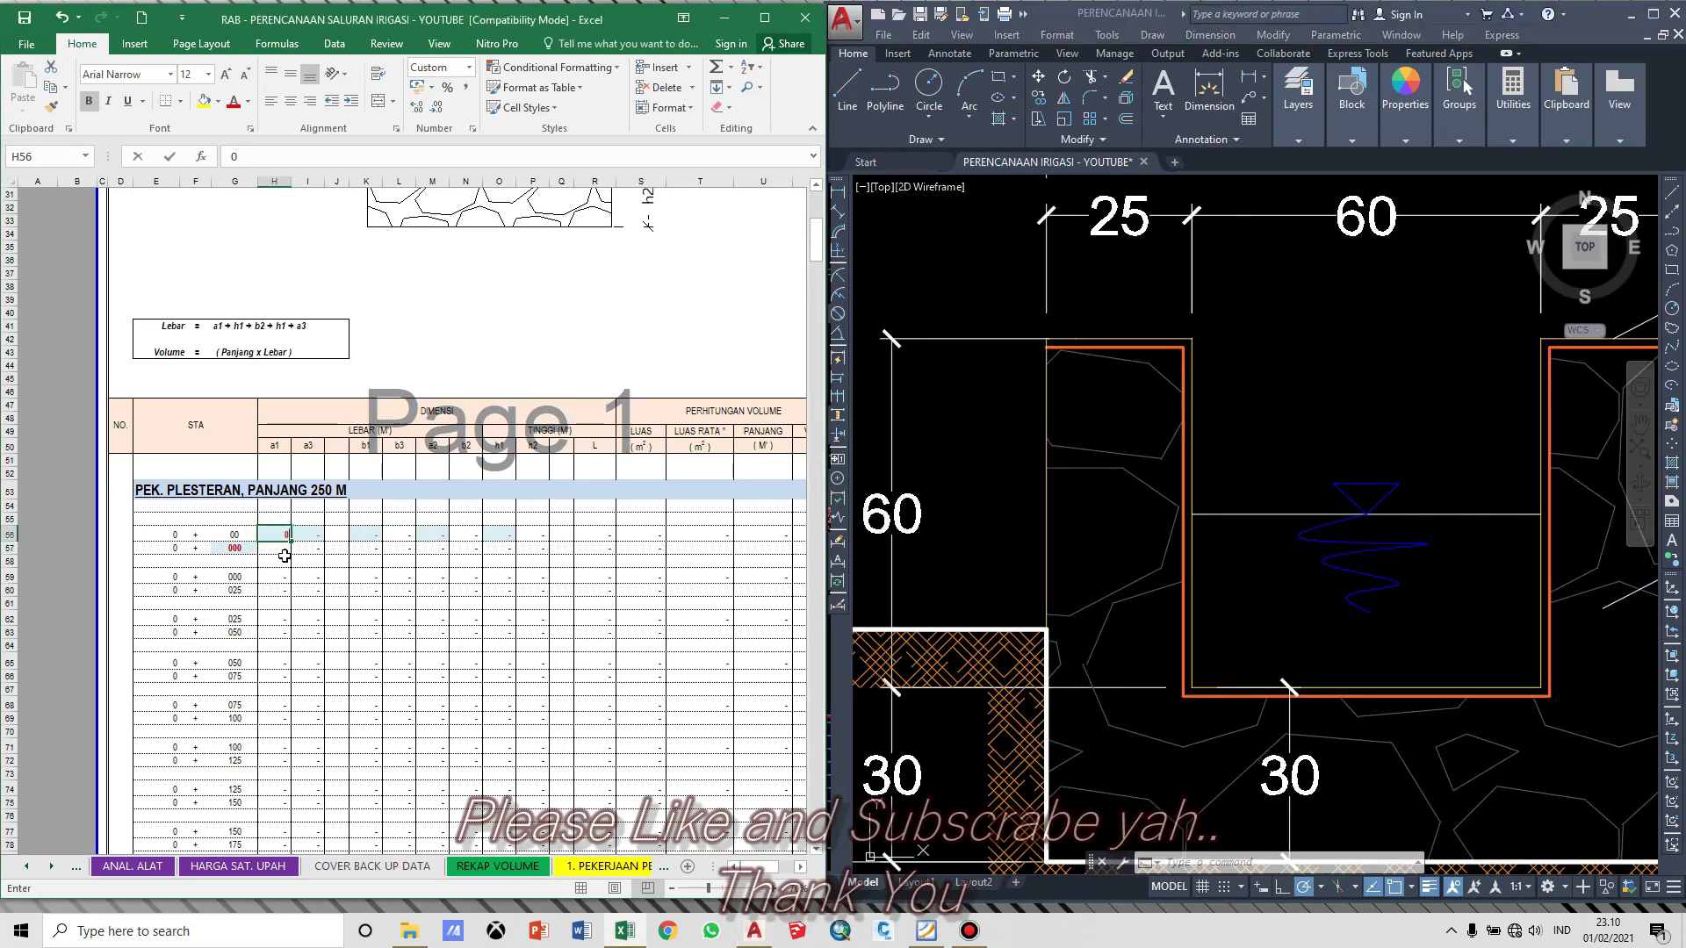
type(",2")
key("Return")
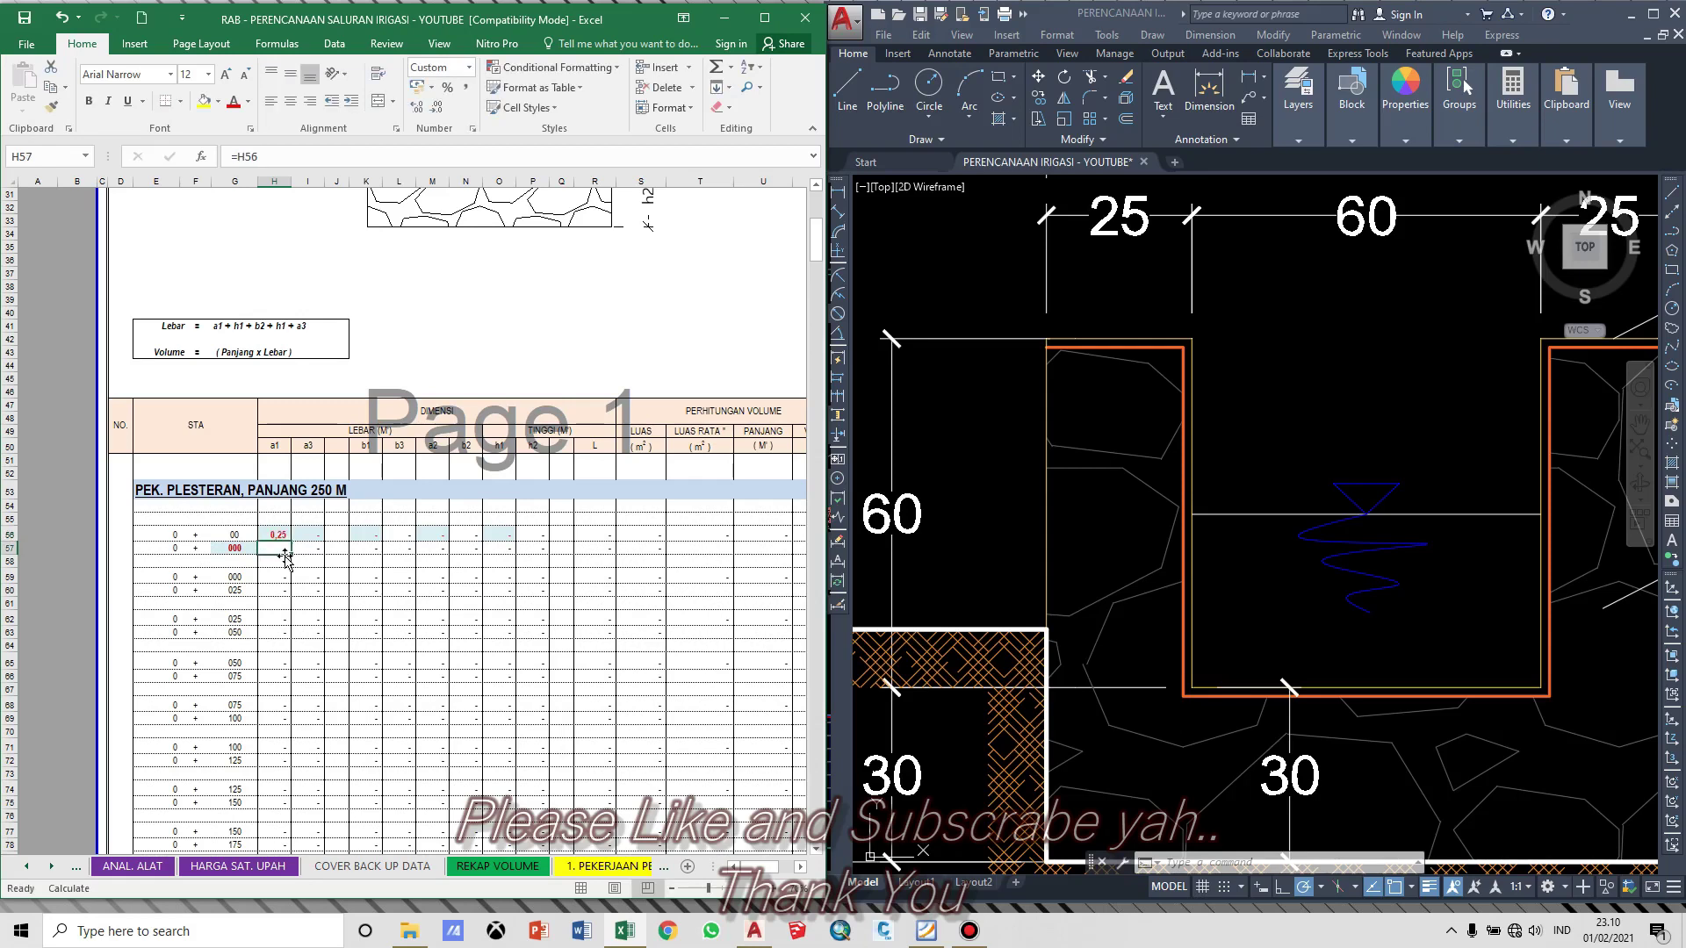
Step: Link the a3 width in I56 to the a1 value with the formula =H56
scroll(285, 555, "up", 10)
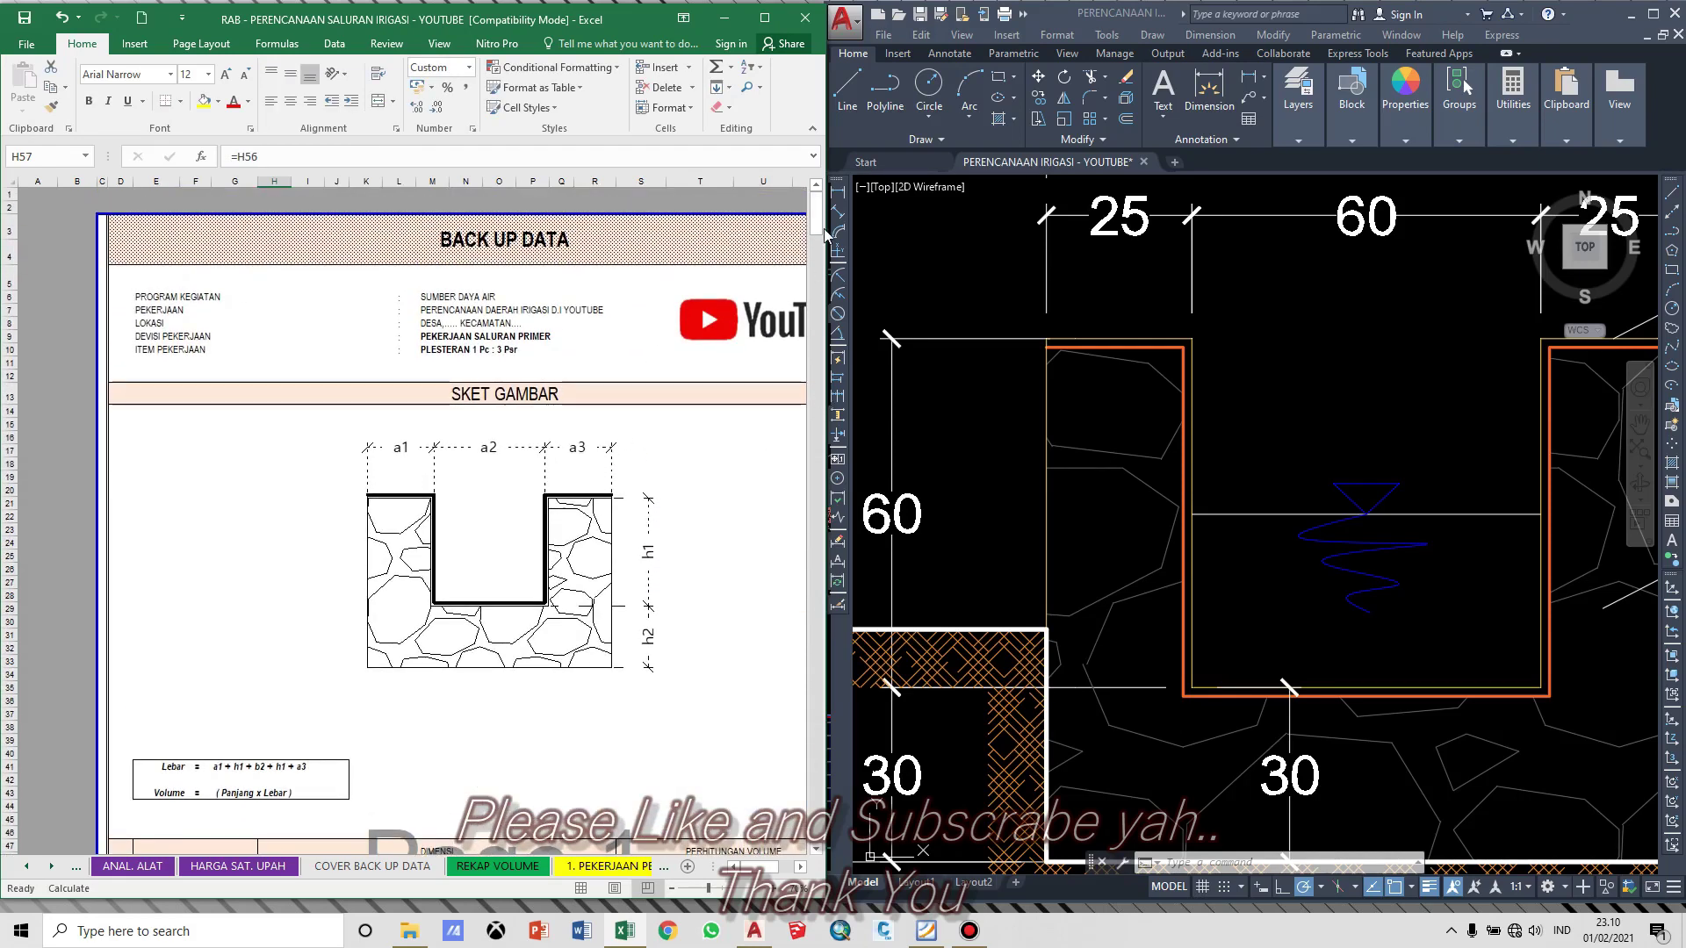
scroll(700, 327, "down", 10)
left_click(316, 523)
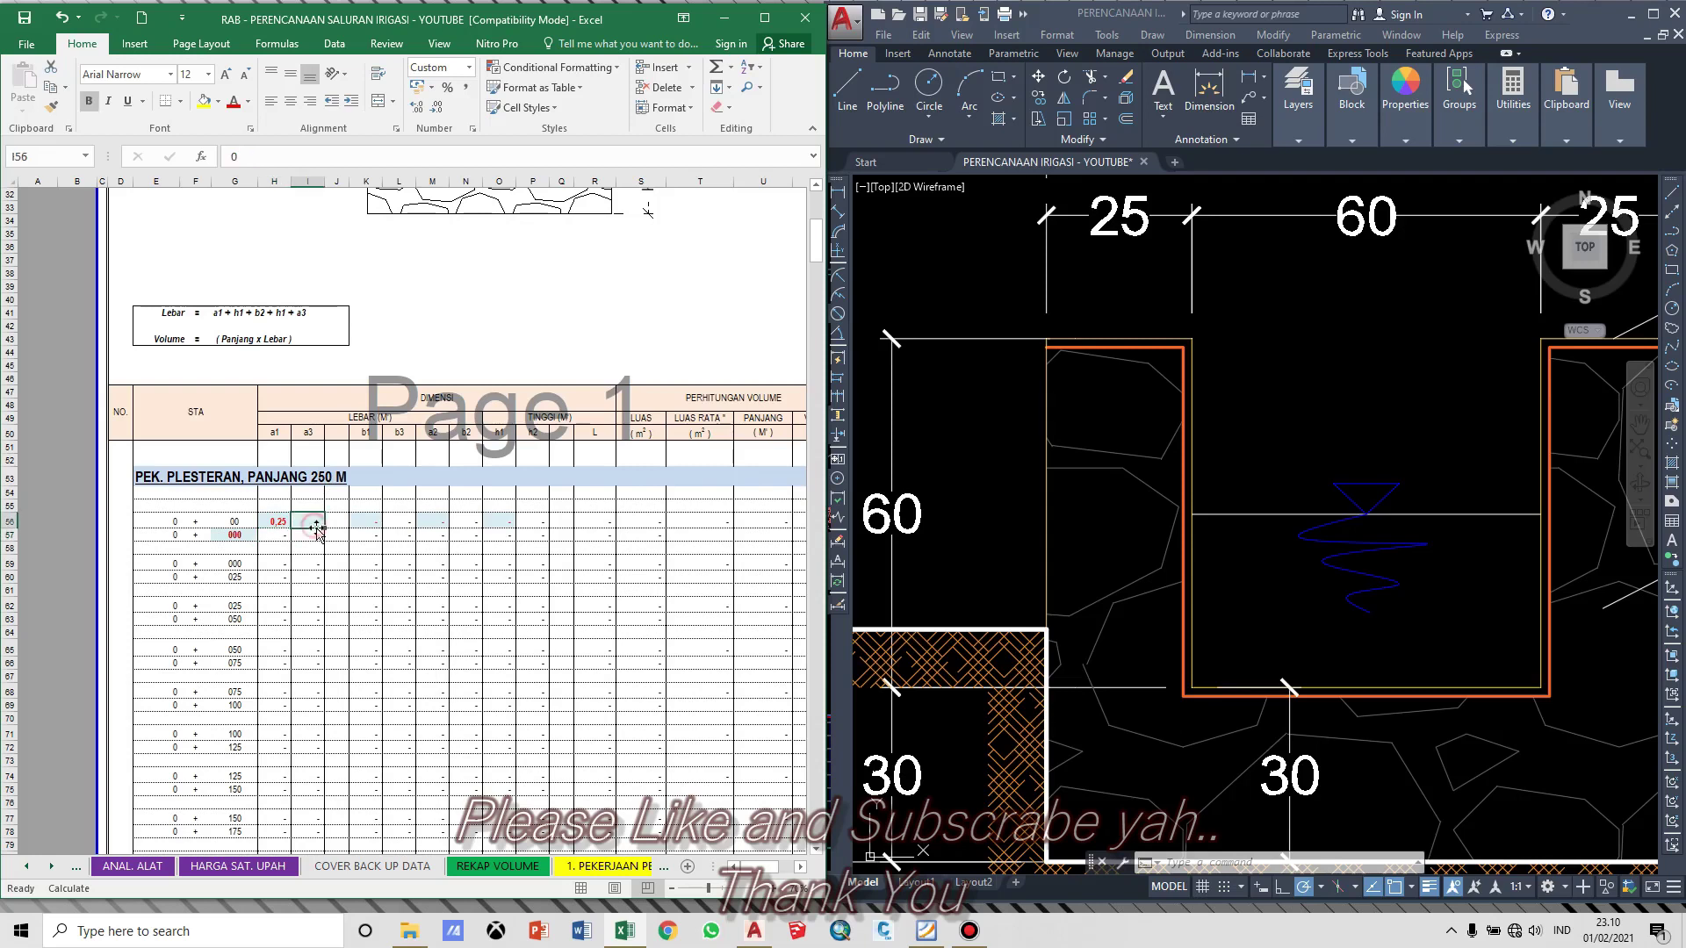
type("=")
key("Left")
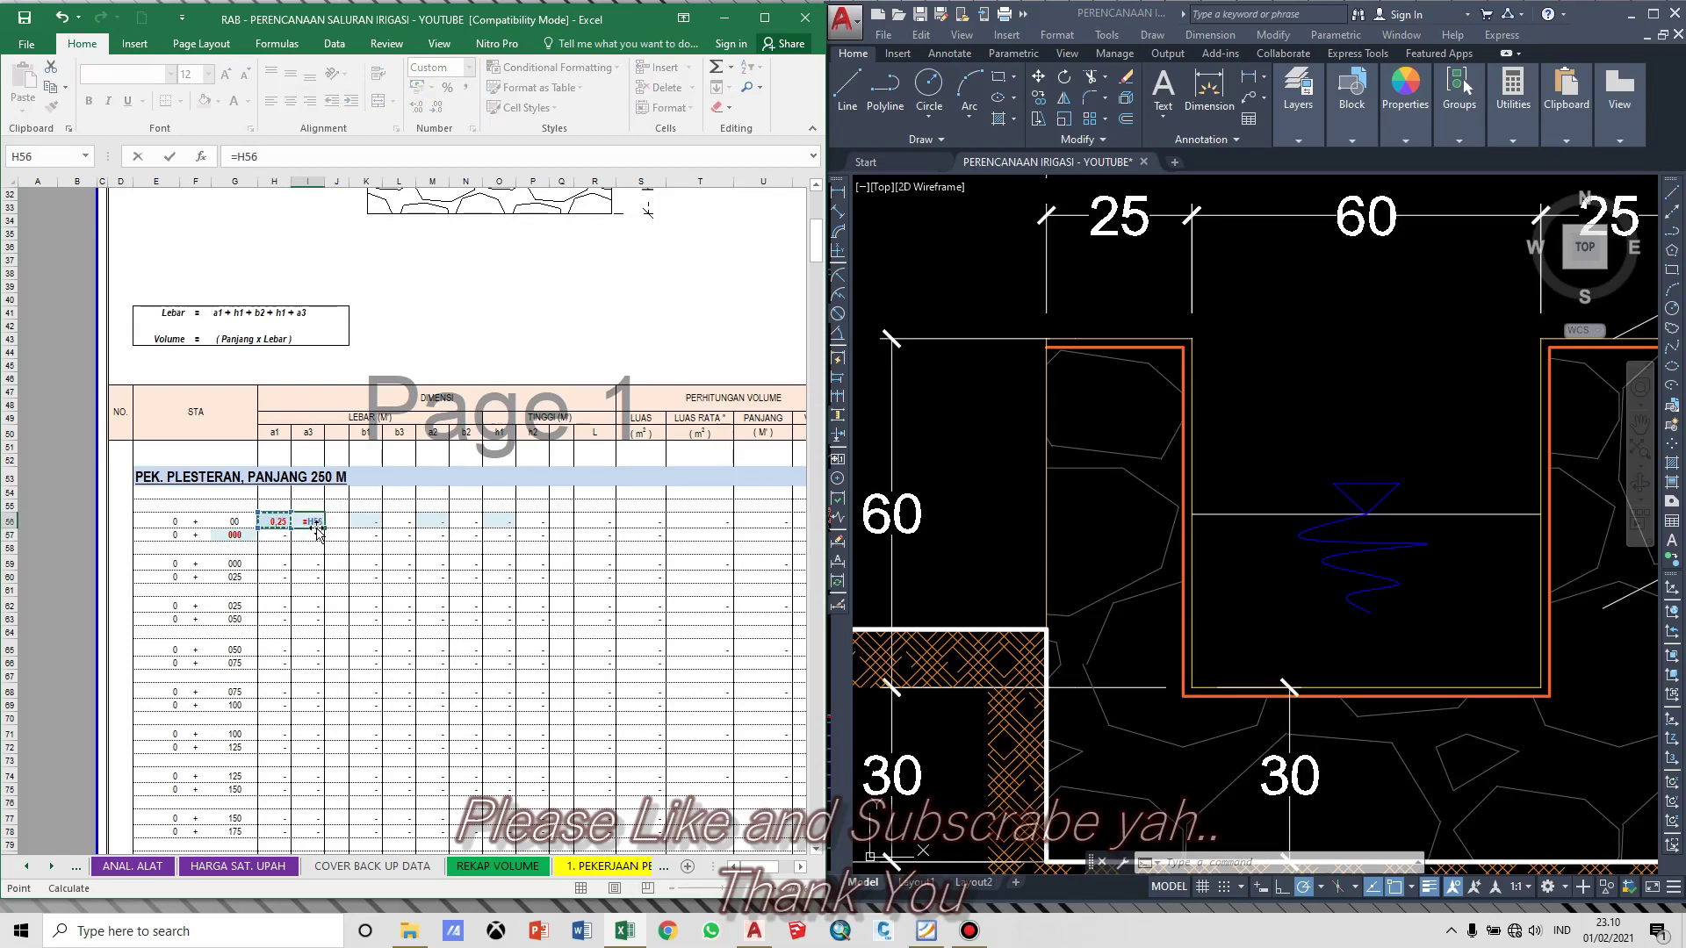
key("Return")
key("Up")
key("Right")
key("Right")
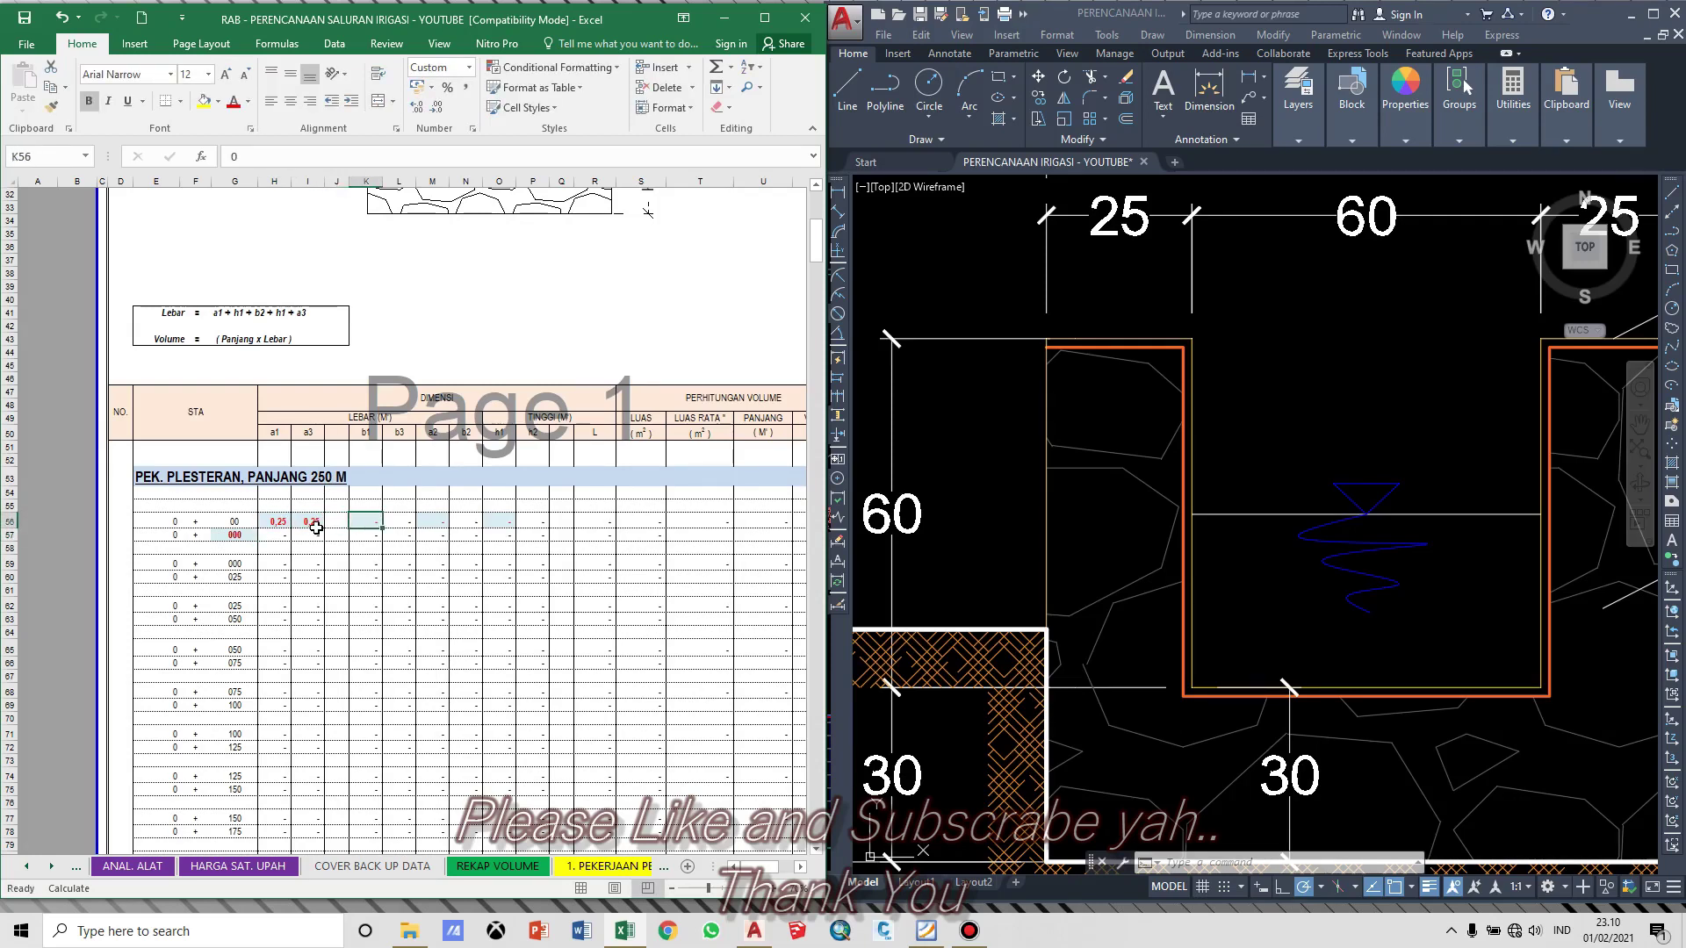
Step: Recheck the plaster sketch and enter 0,60 as width a2 in M56 for the first station
scroll(588, 273, "up", 10)
left_click(746, 527)
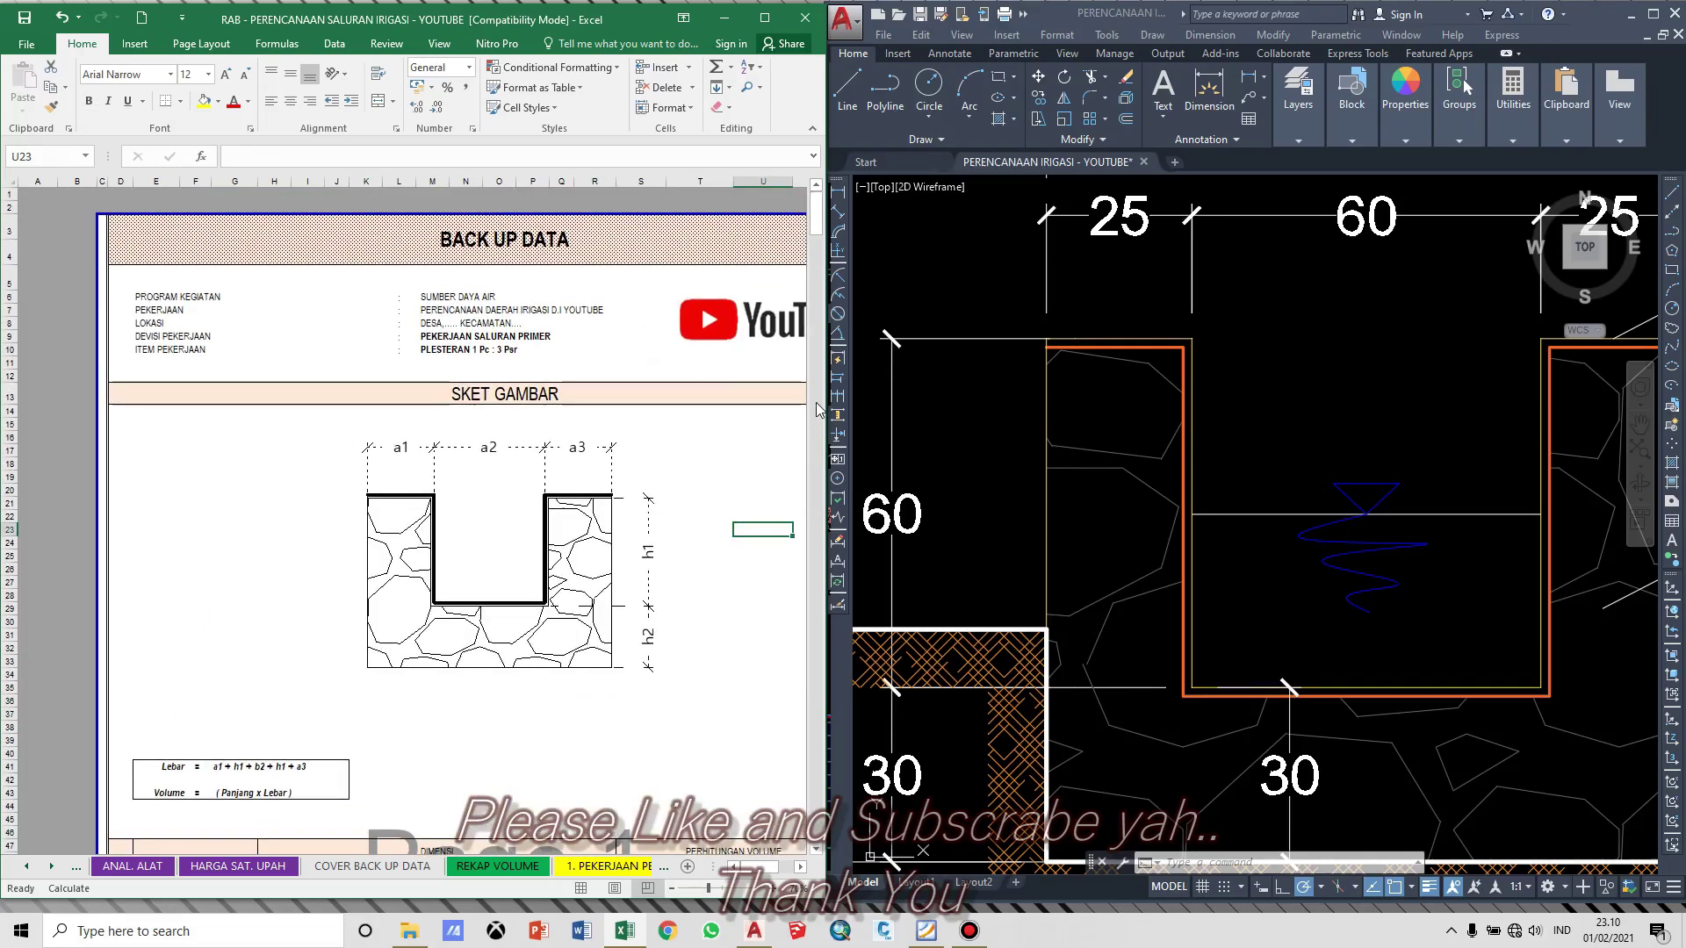
scroll(528, 585, "down", 8)
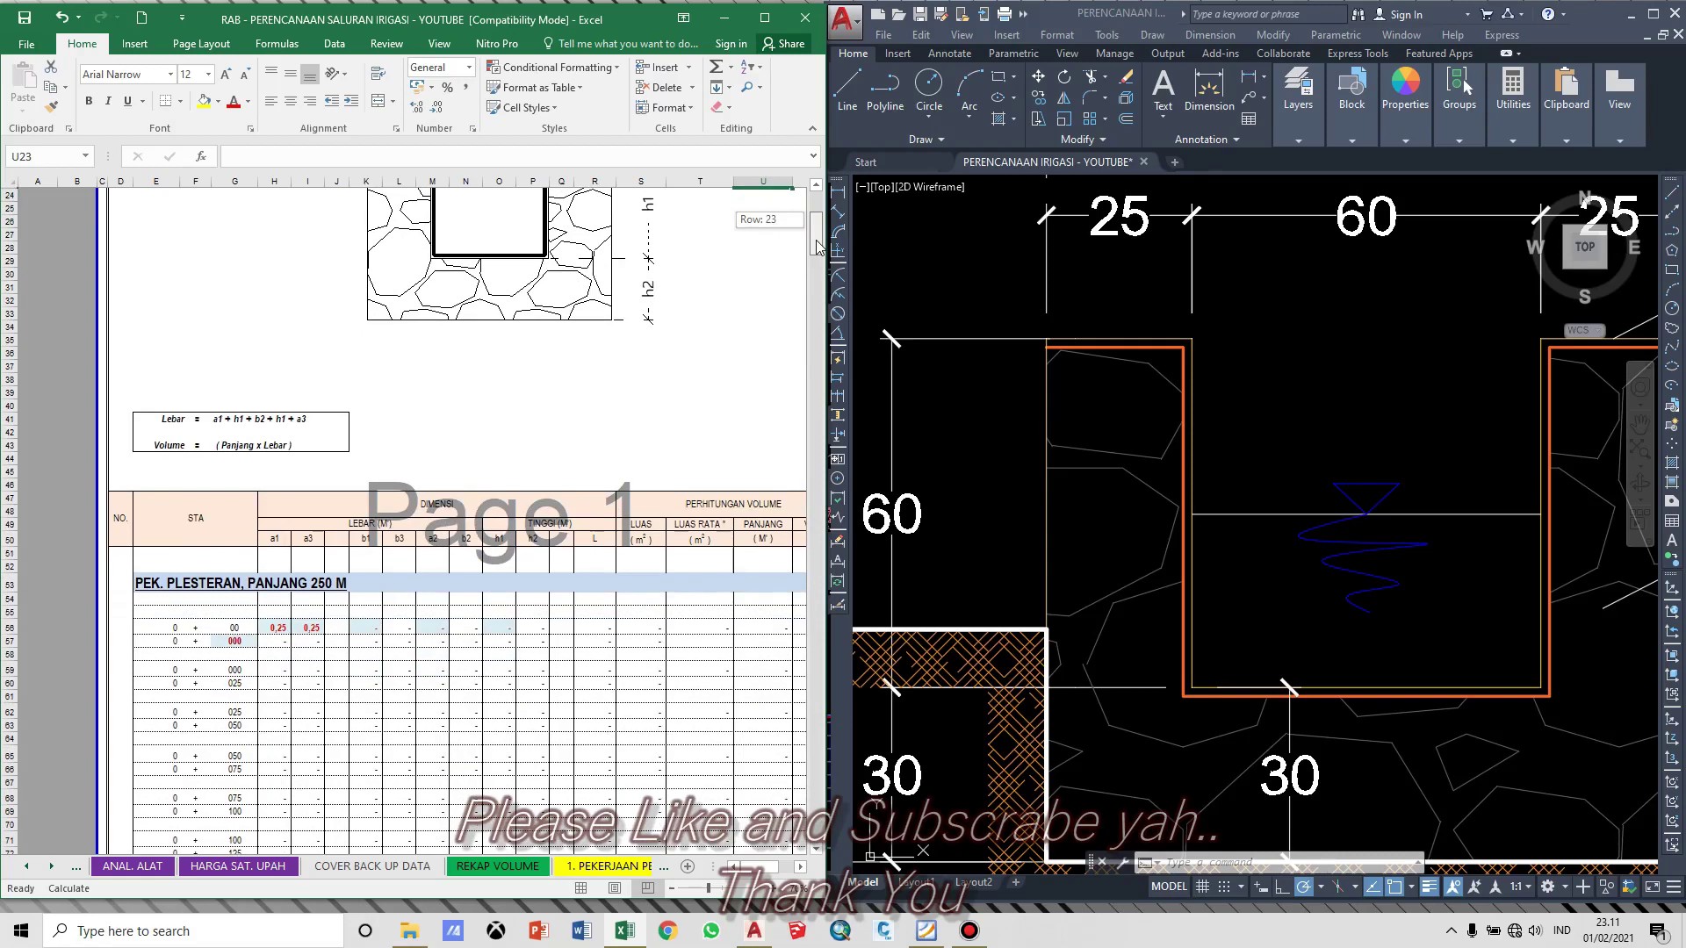
left_click(716, 418)
scroll(709, 430, "down", 2, "ctrl")
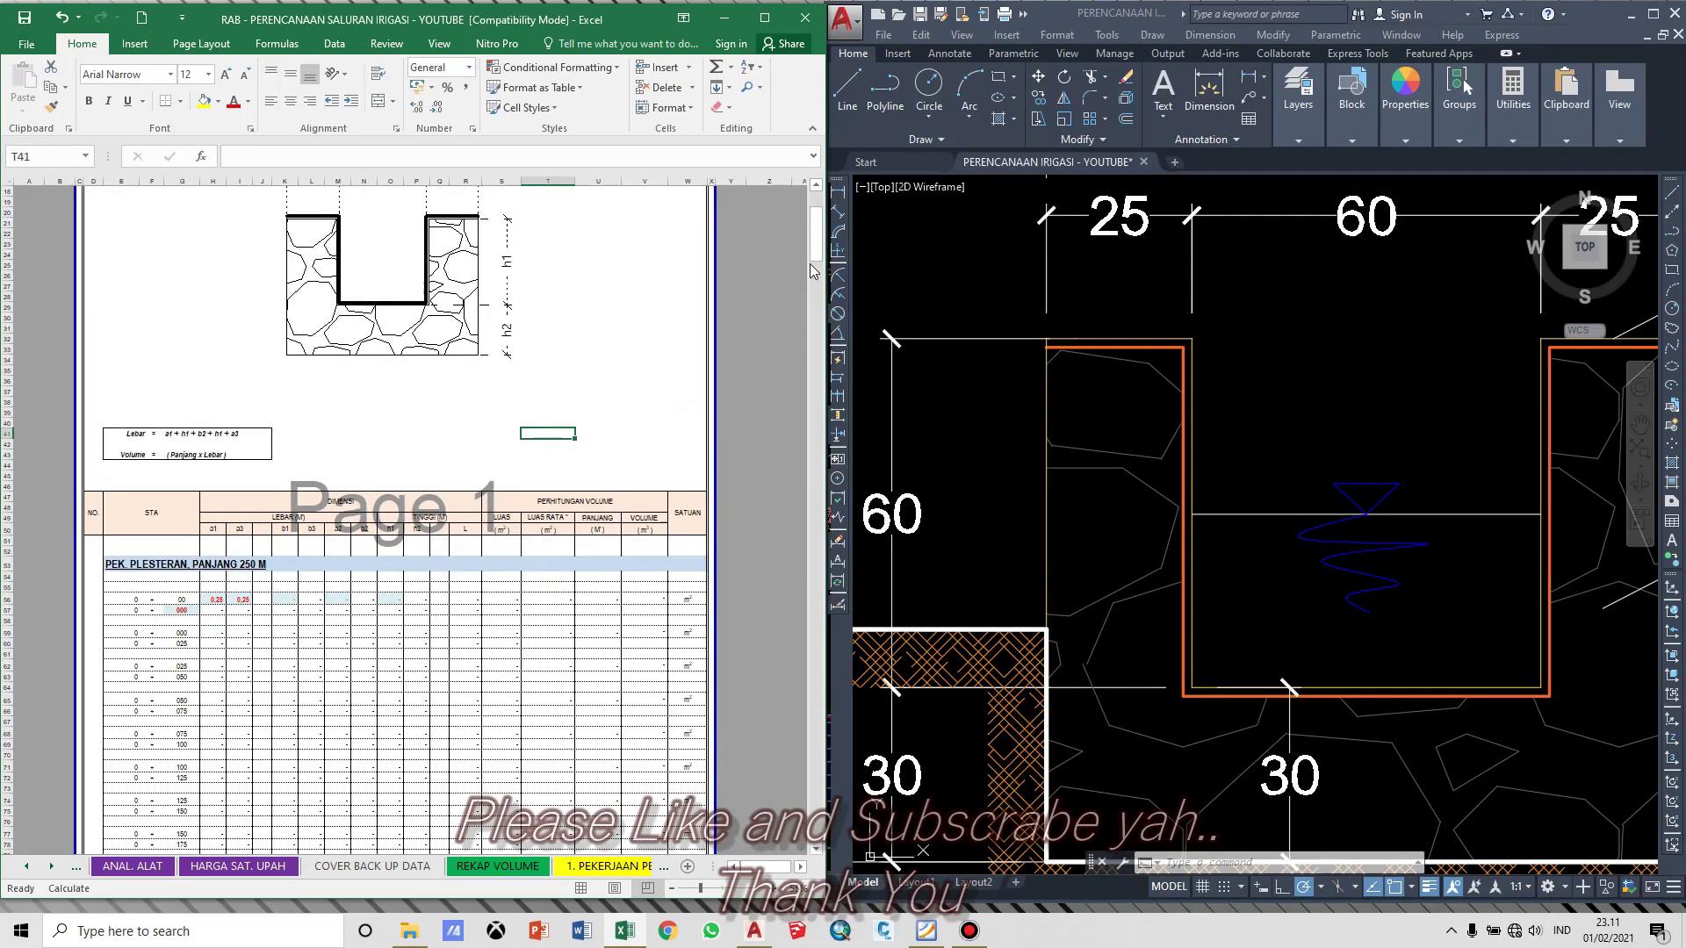
scroll(468, 634, "up", 3)
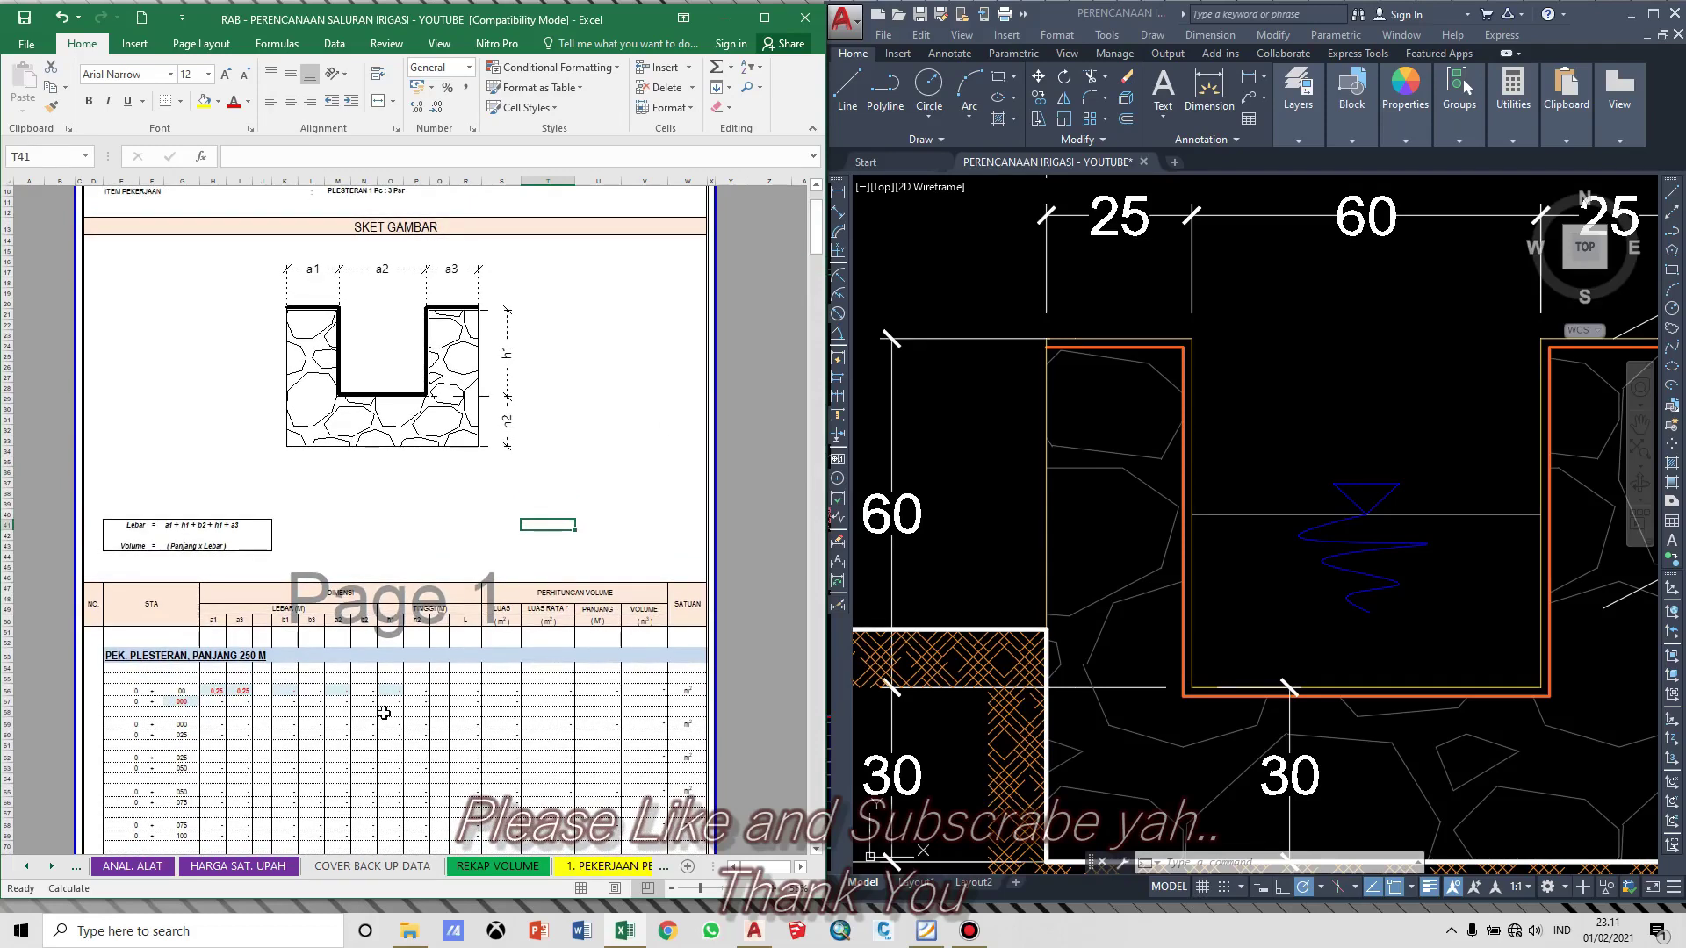
left_click(274, 690)
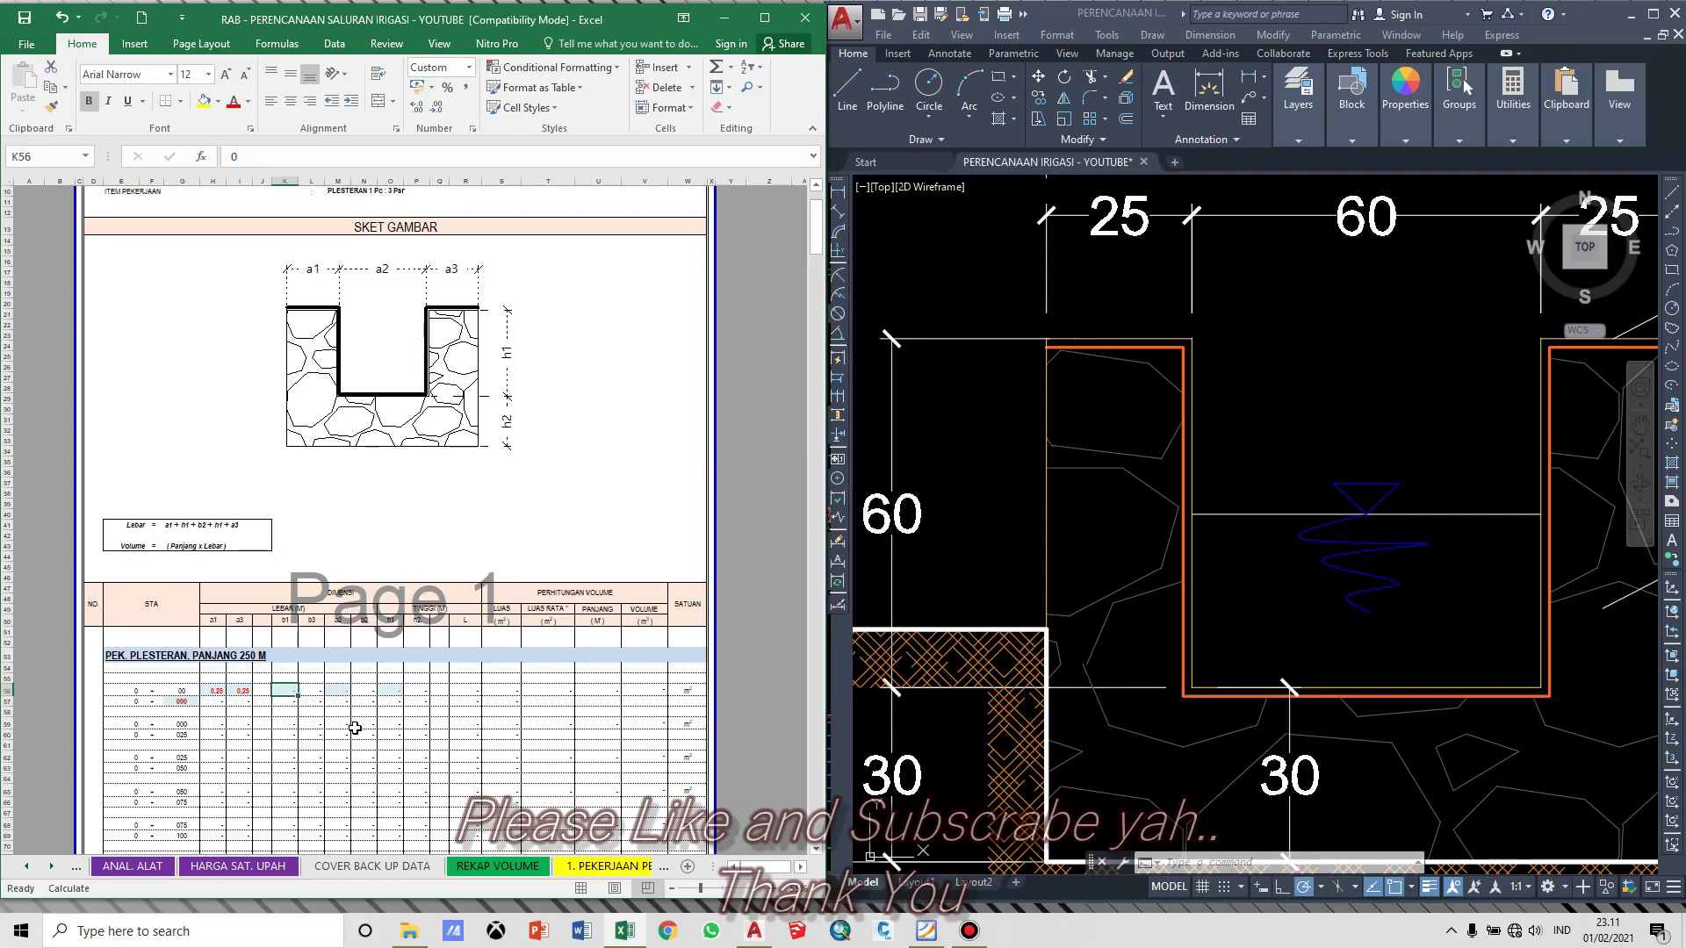
key("Right")
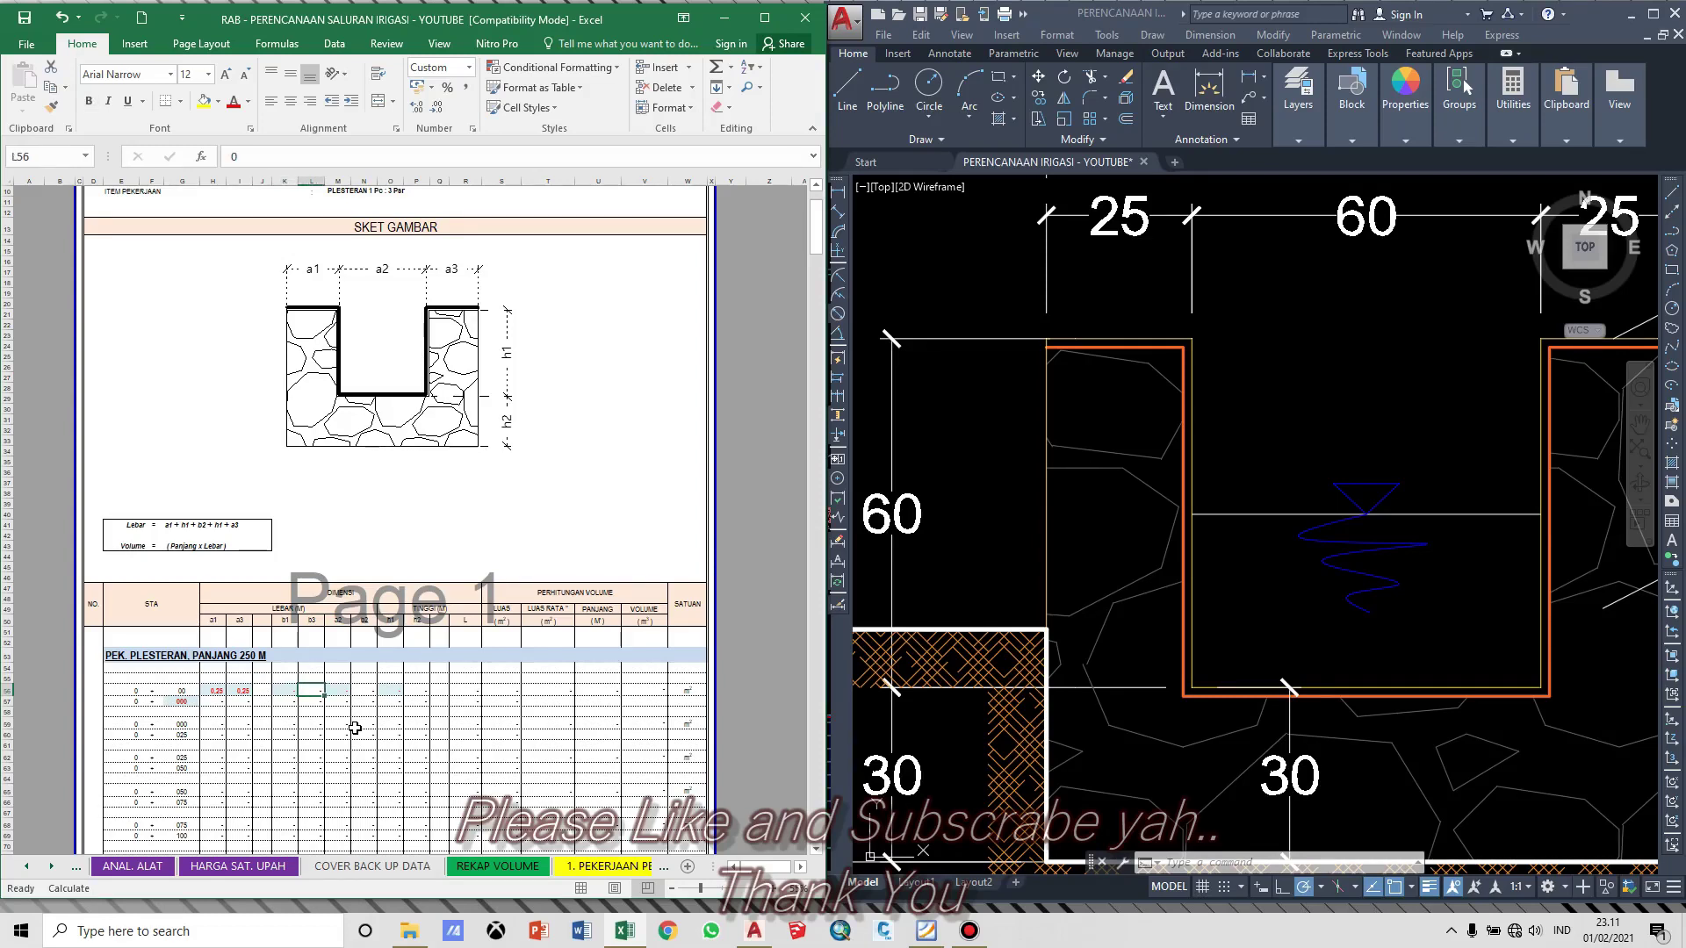
key("Right")
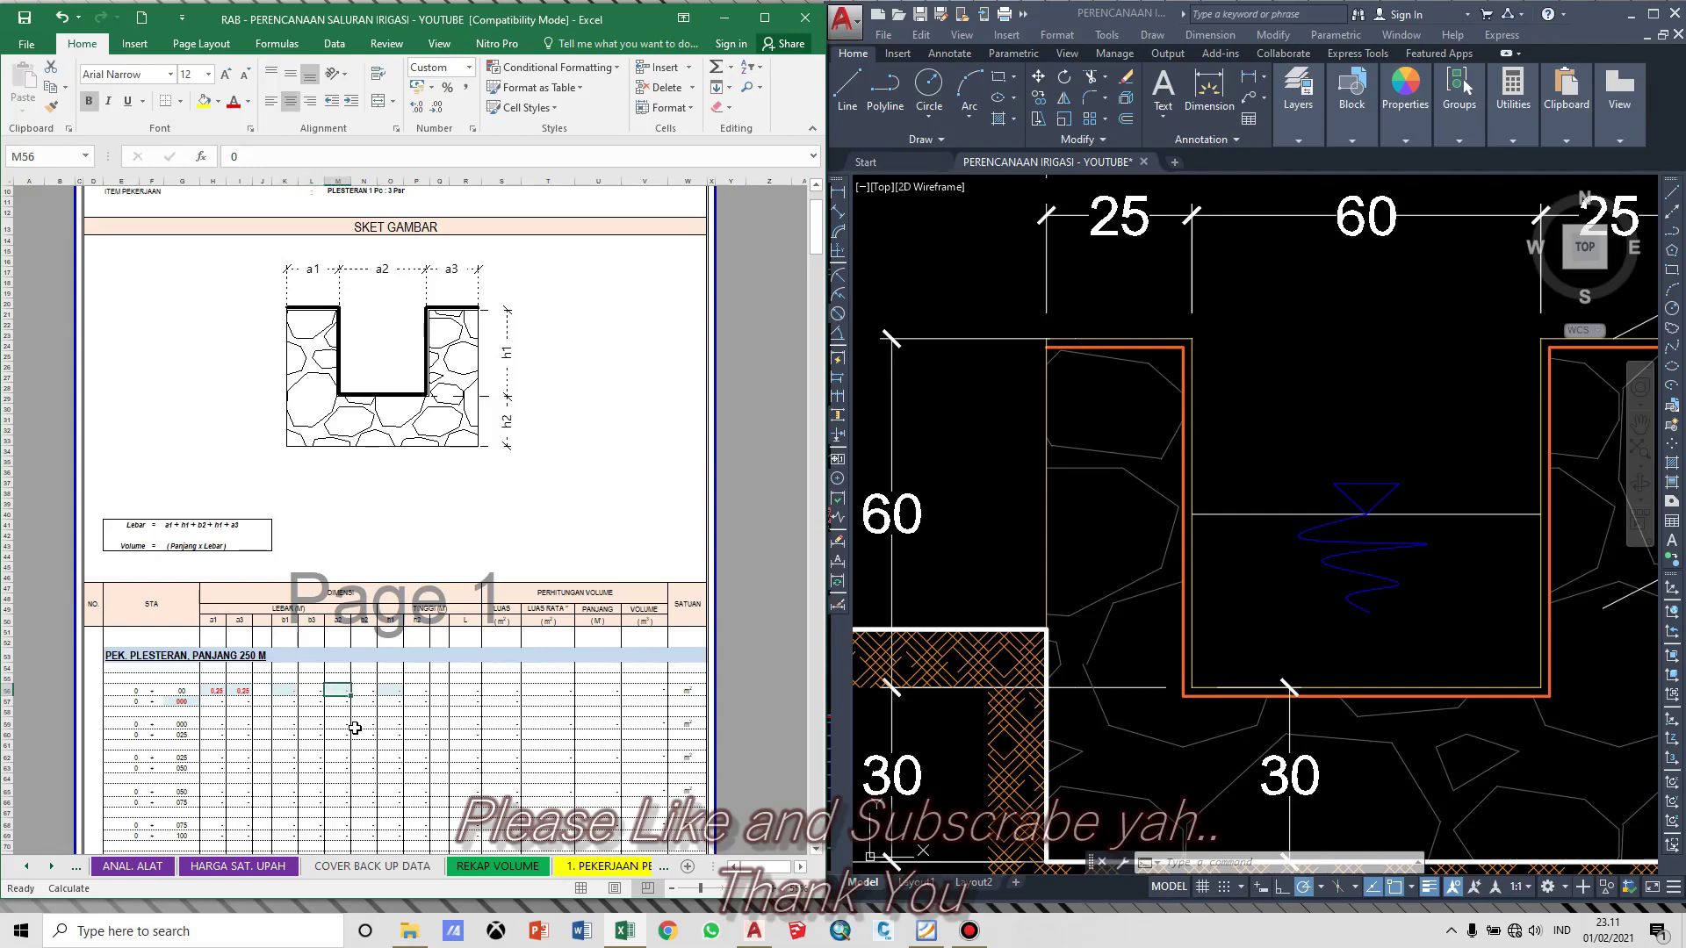
scroll(379, 733, "up", 2)
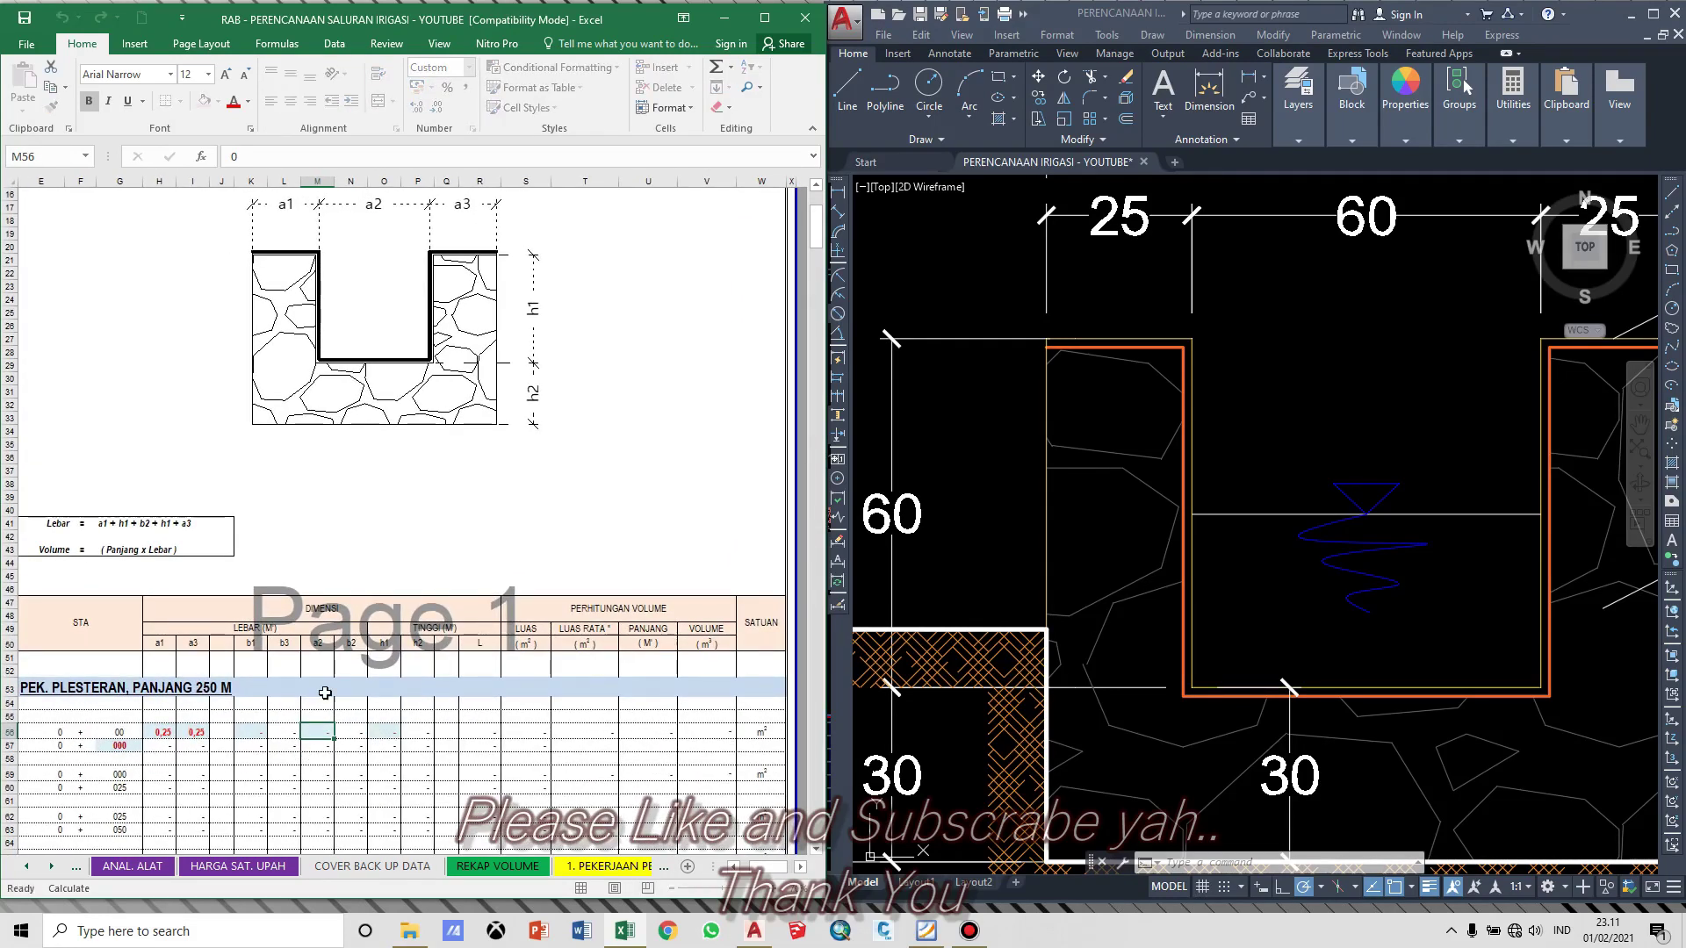
type("0,")
key("Return")
Step: Enter 0,6 as height h1 in O56 for the first plaster station
key("Up")
key("Right")
key("Right")
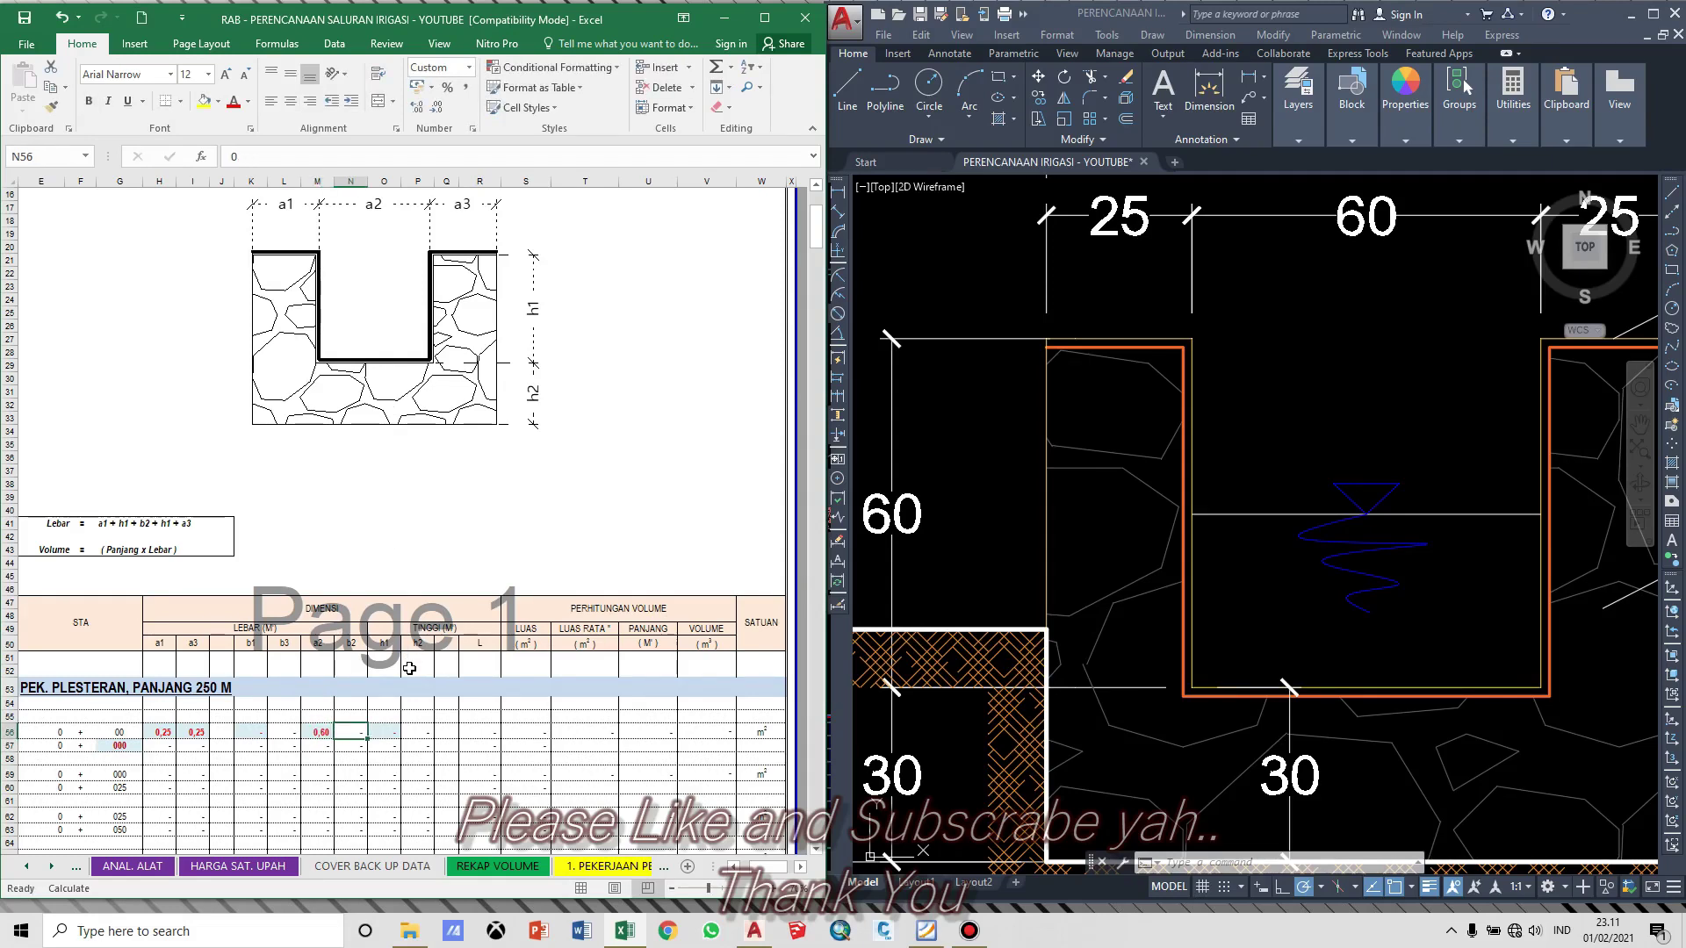
type("0")
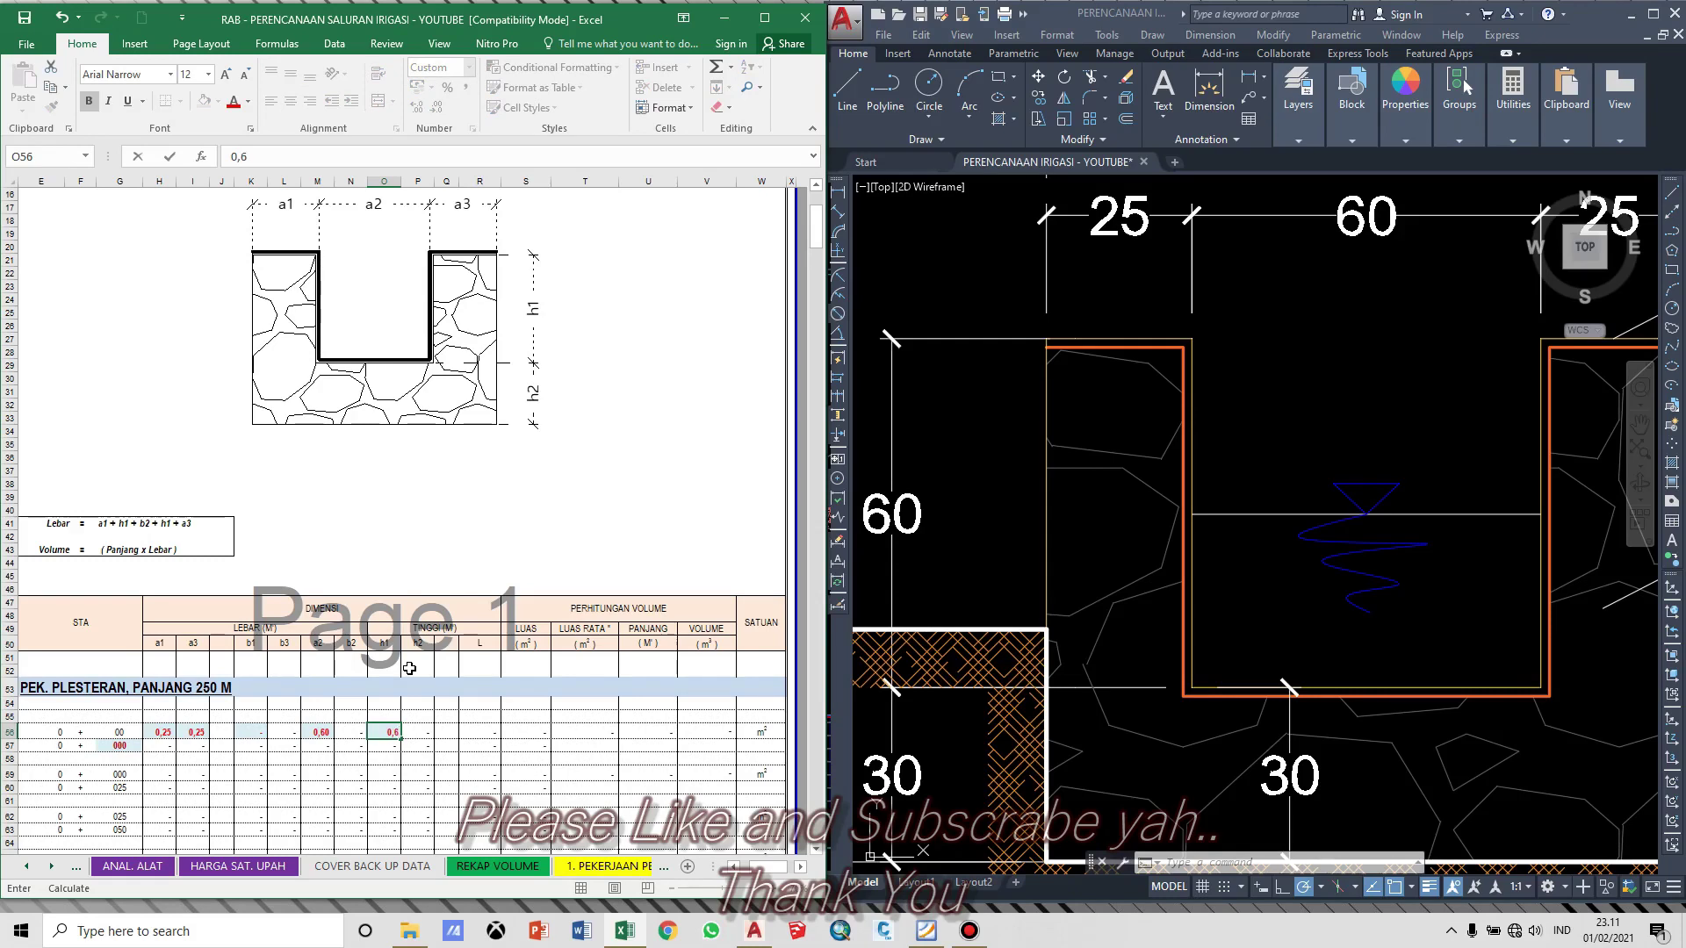
type(",6")
key("Return")
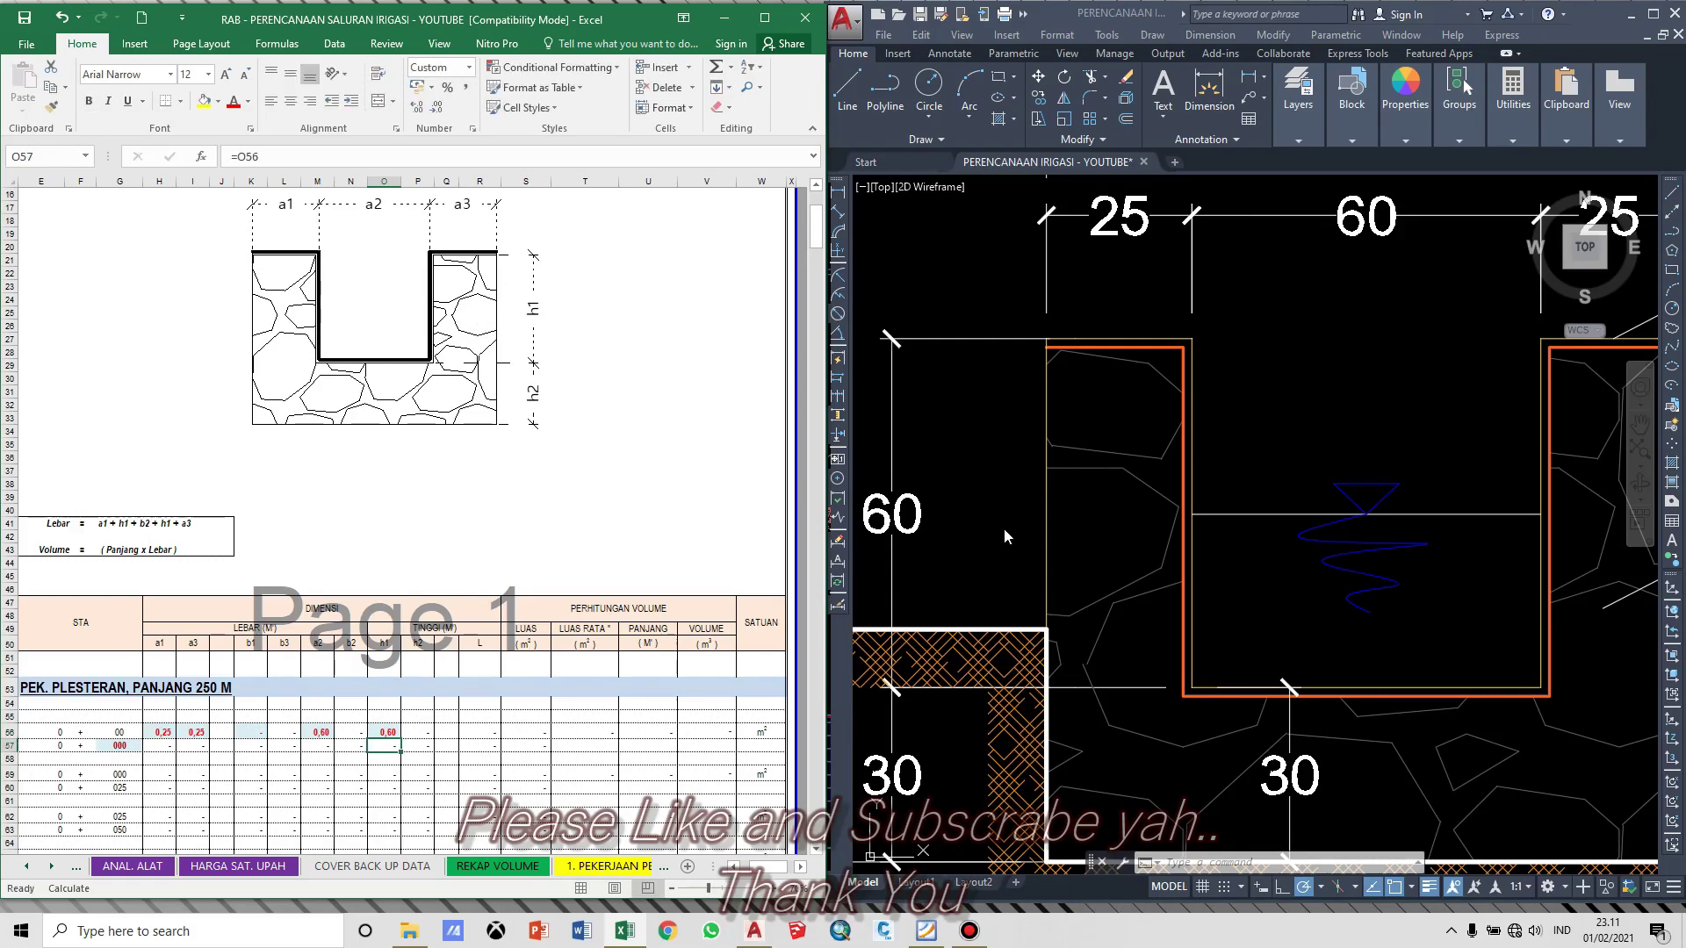
Step: Review the first plaster station's dimension entries in row 56 and the total width formula in R56 against the channel section drawing
left_click(428, 734)
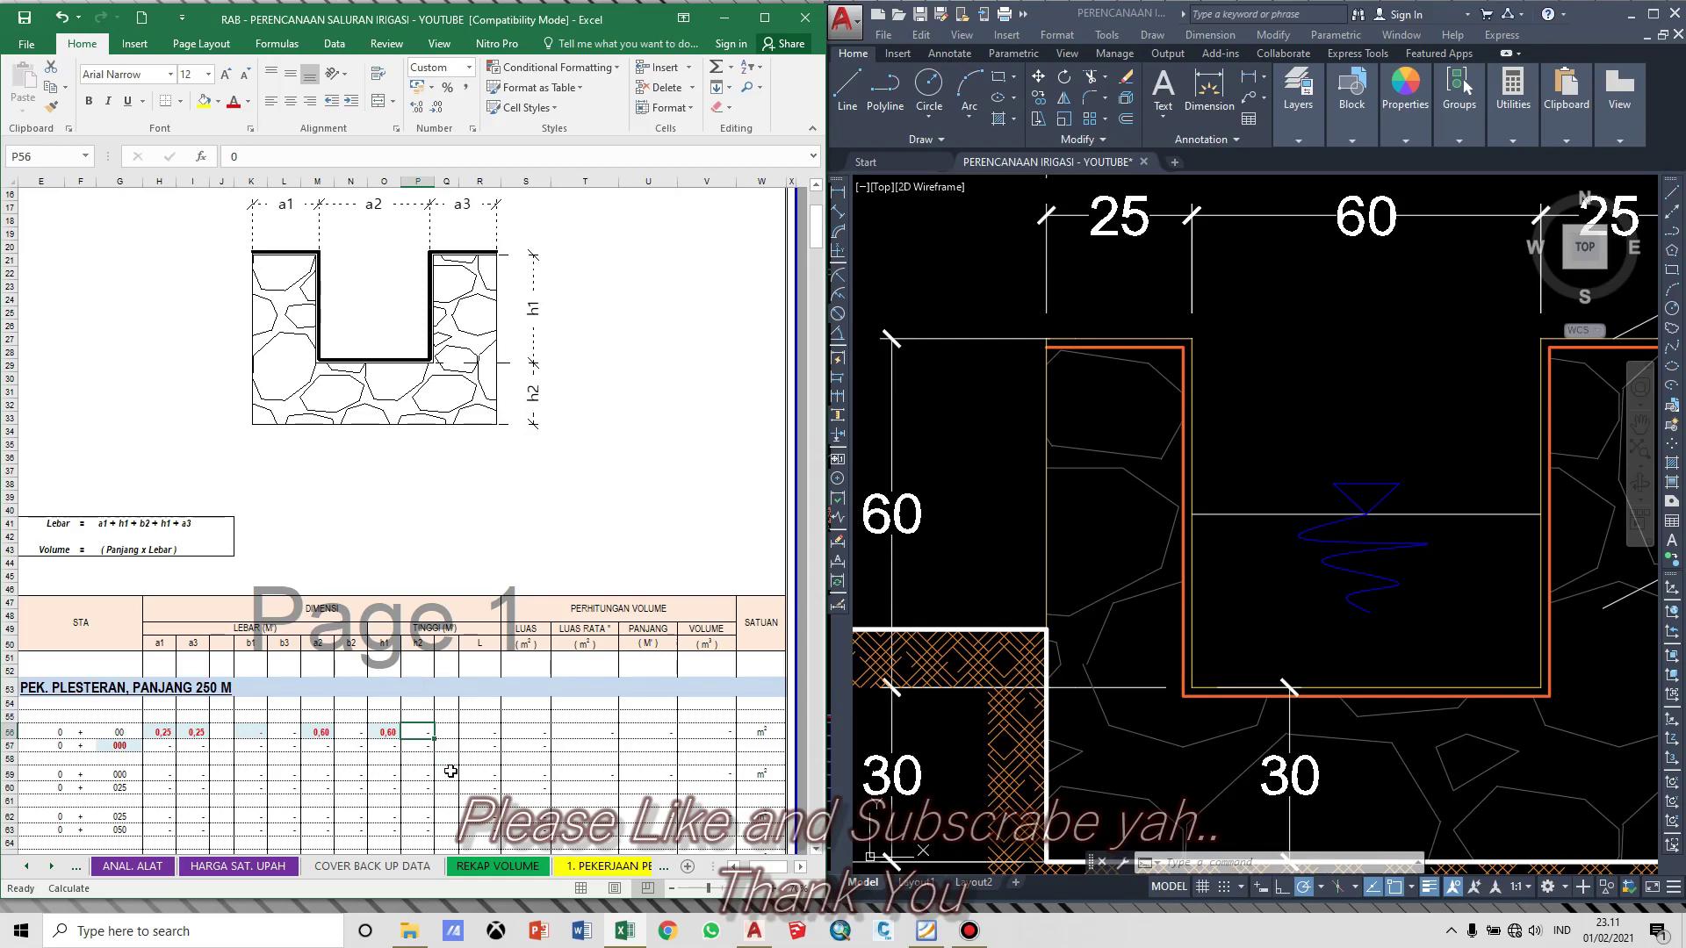
key("Left")
key("Left")
key("Left")
key("Right")
key("Right")
key("Right")
key("Right")
key("Right")
key("Right")
key("Left")
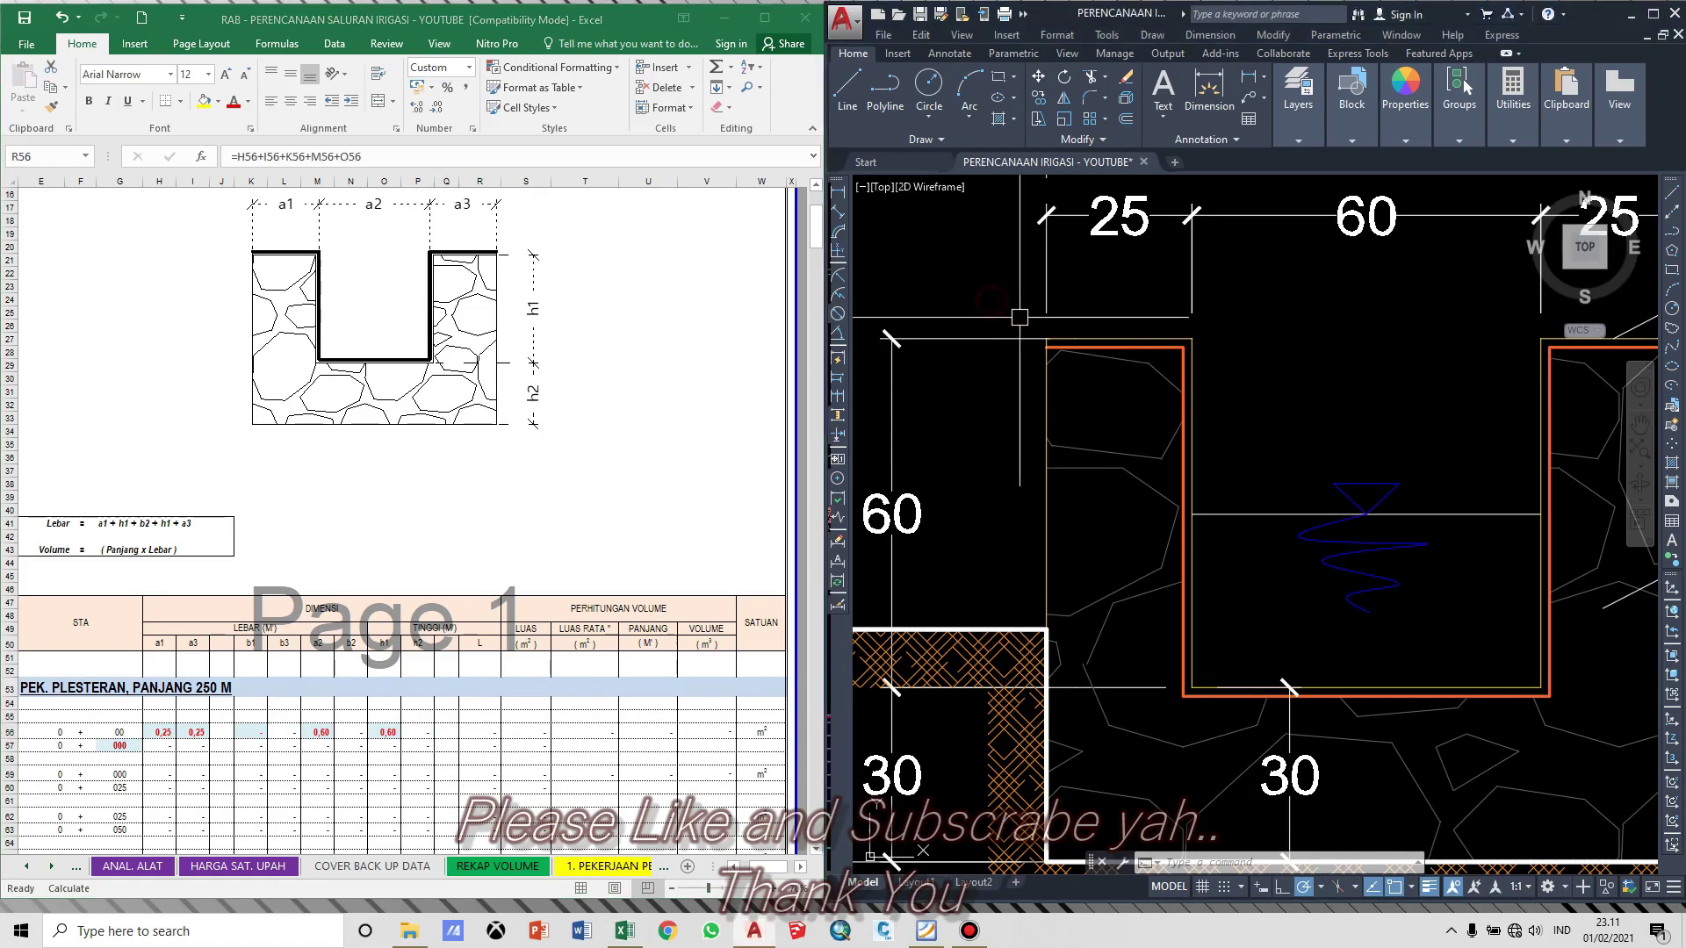
scroll(1142, 399, "down", 2)
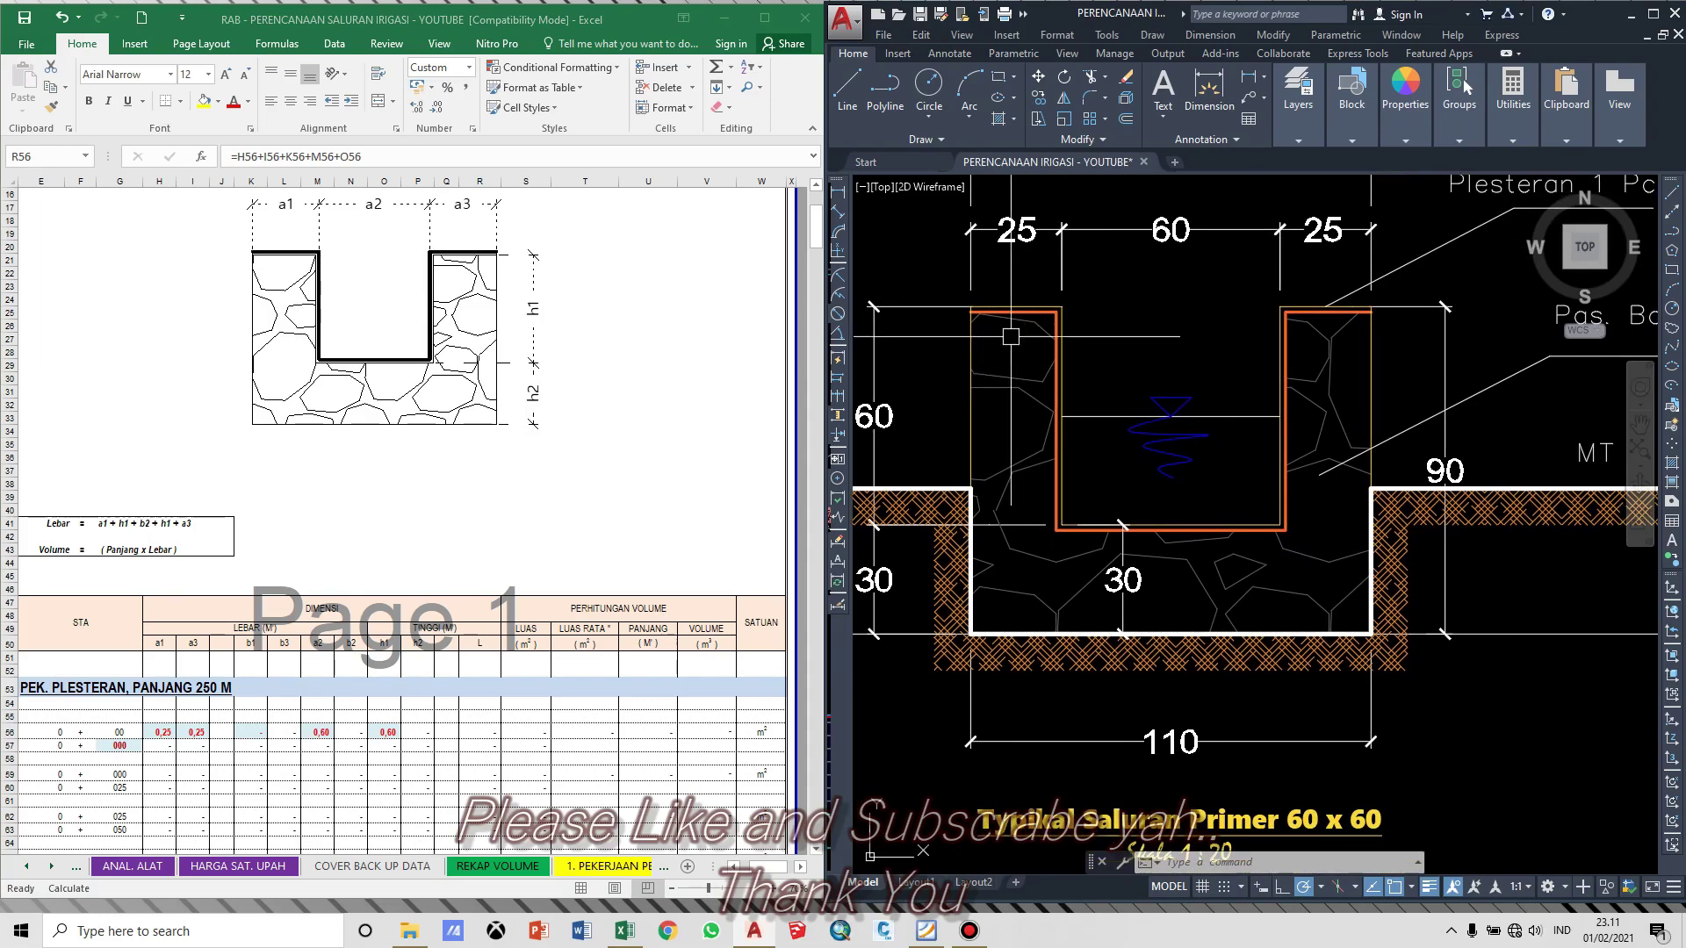
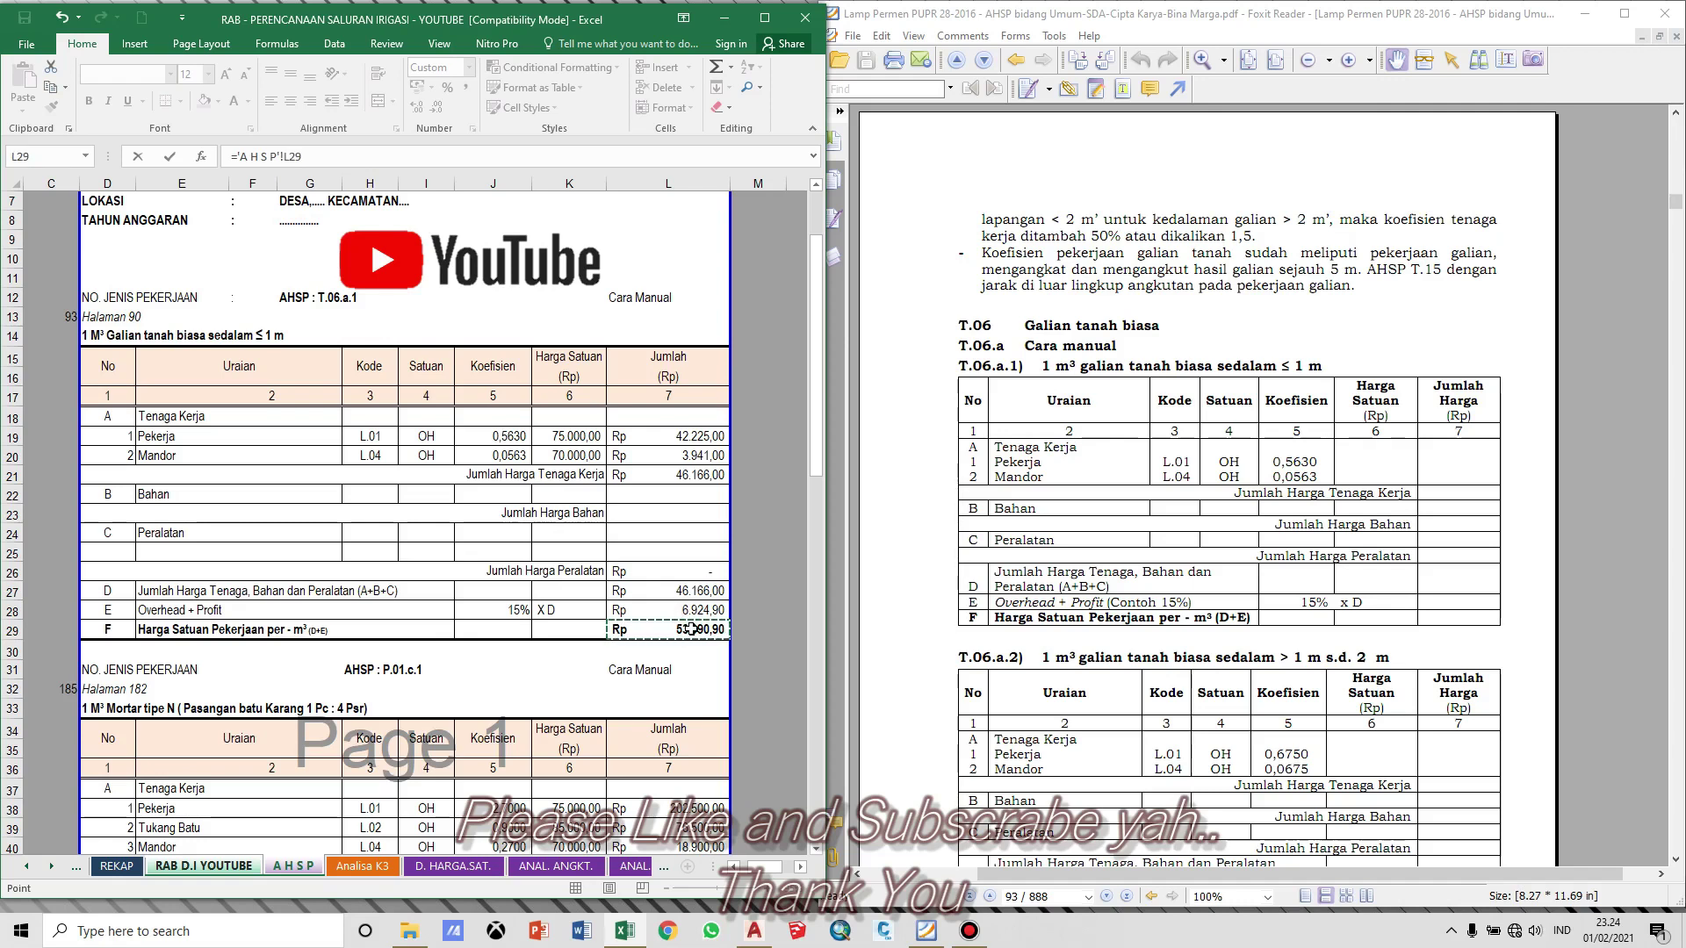
Step: Link the excavation unit price in J21 of the RAB sheet to the AHSP analysis total with ='A H S P'!L29
key("Return")
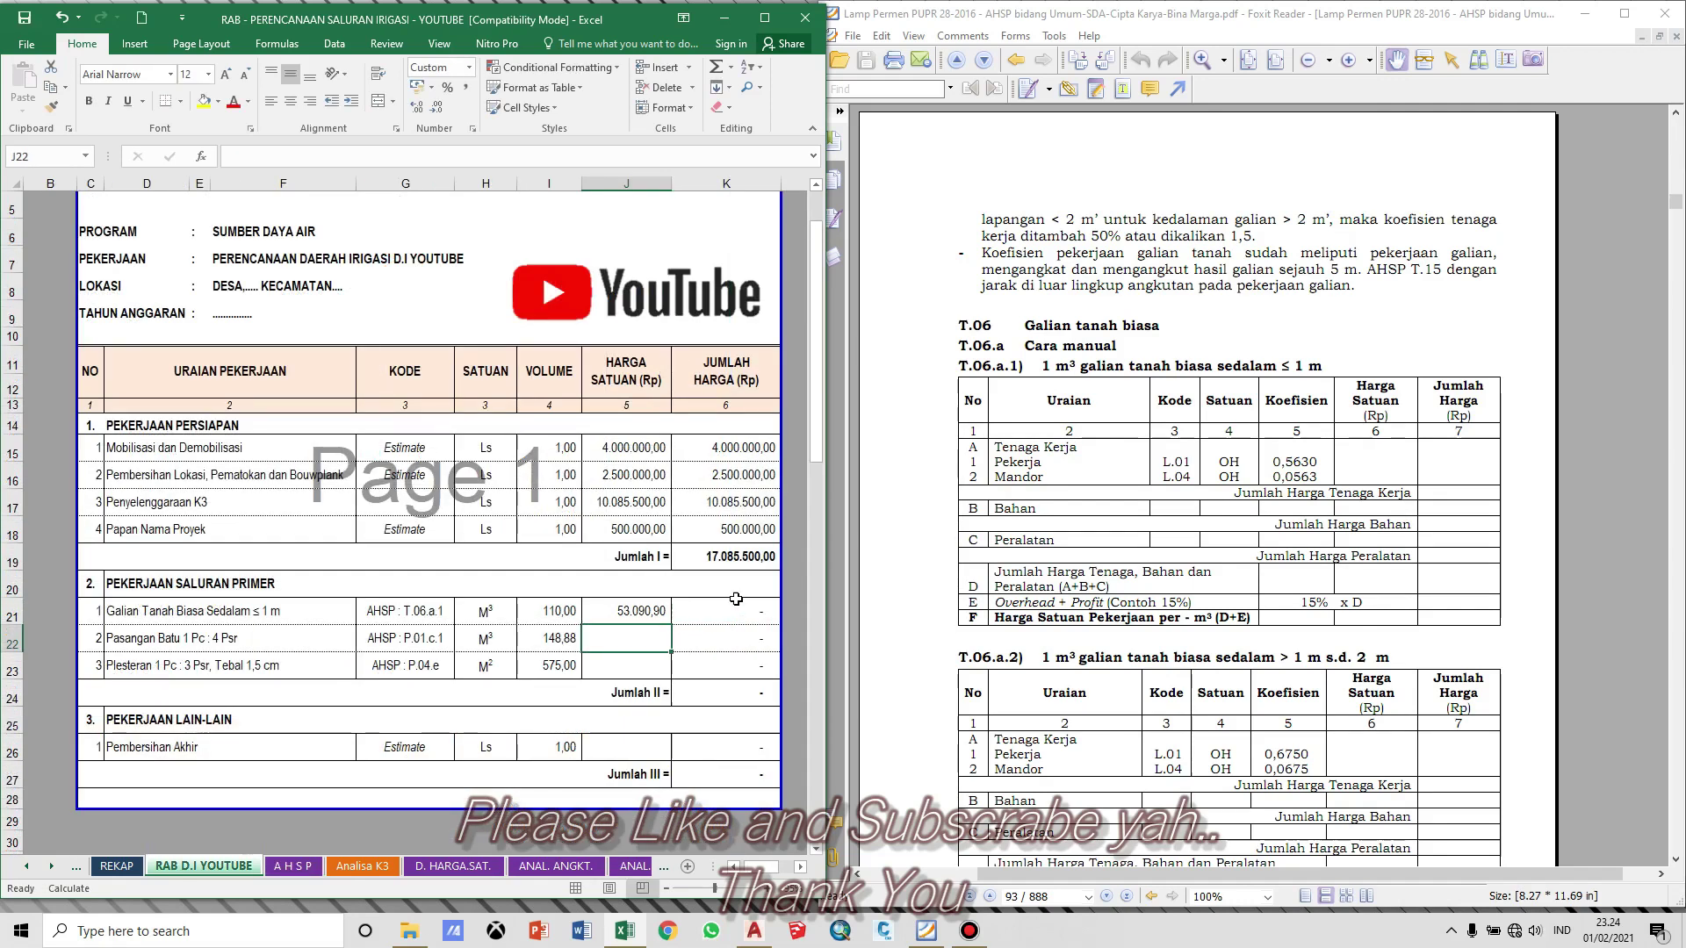
left_click(736, 599)
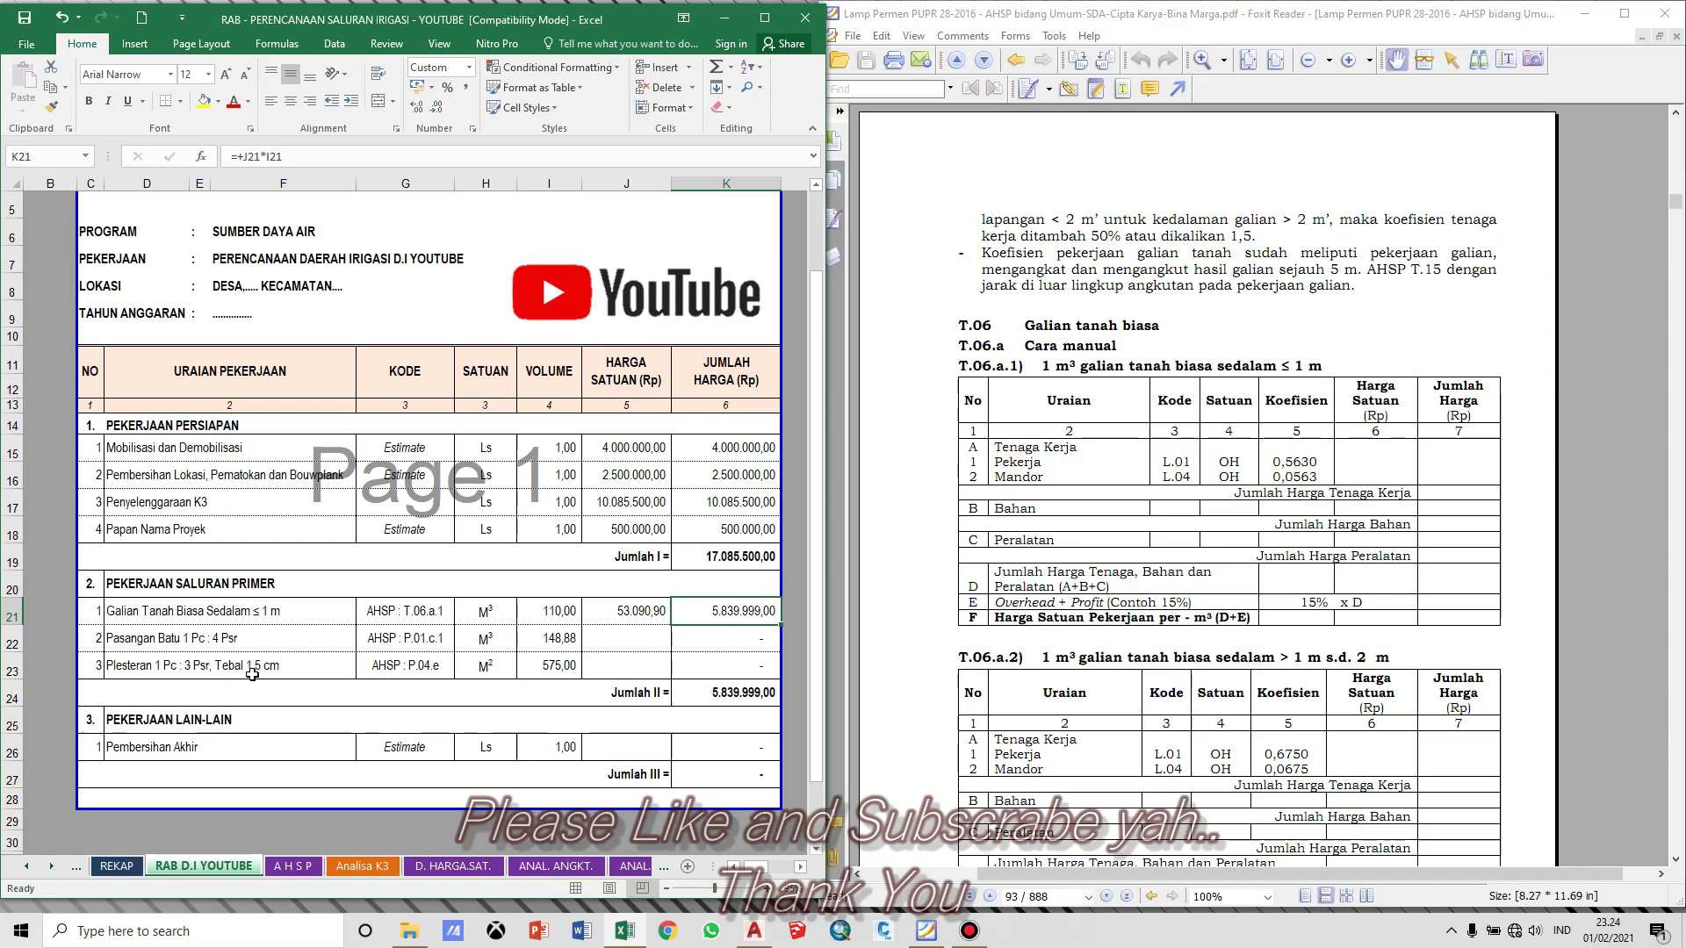
Step: Check the stone masonry row's code, unit and volume, and trace the excavation code in G21 to its source cell on the AHSP sheet
left_click(313, 646)
left_click(387, 646)
left_click(471, 646)
left_click(526, 641)
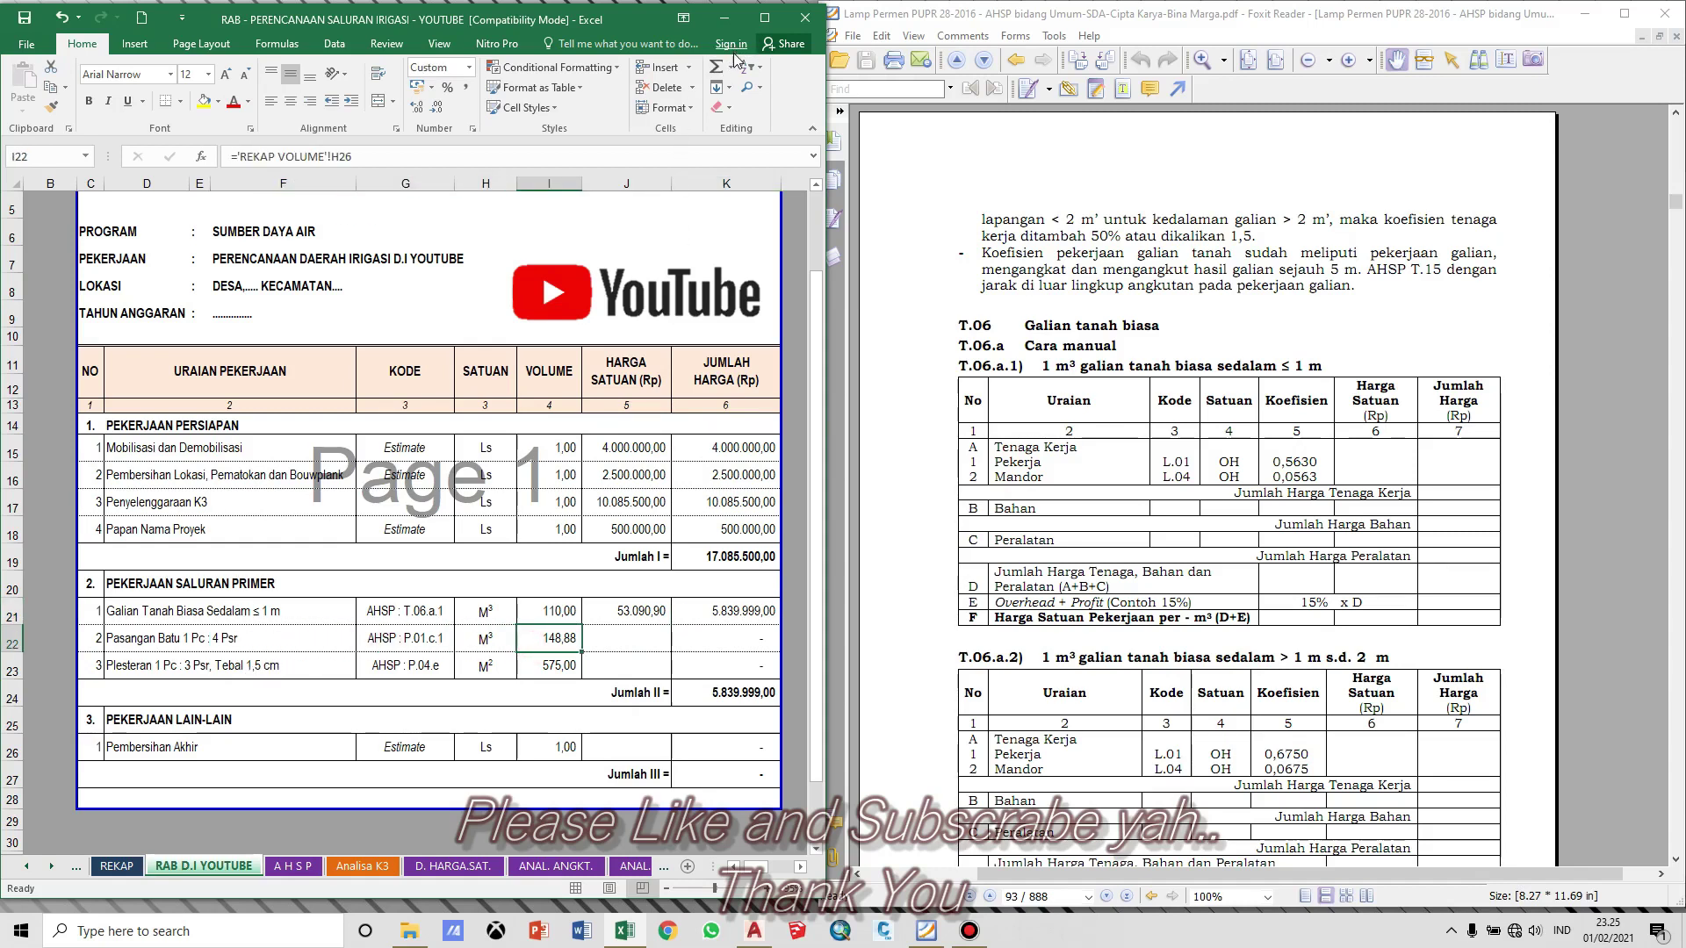
left_click(428, 614)
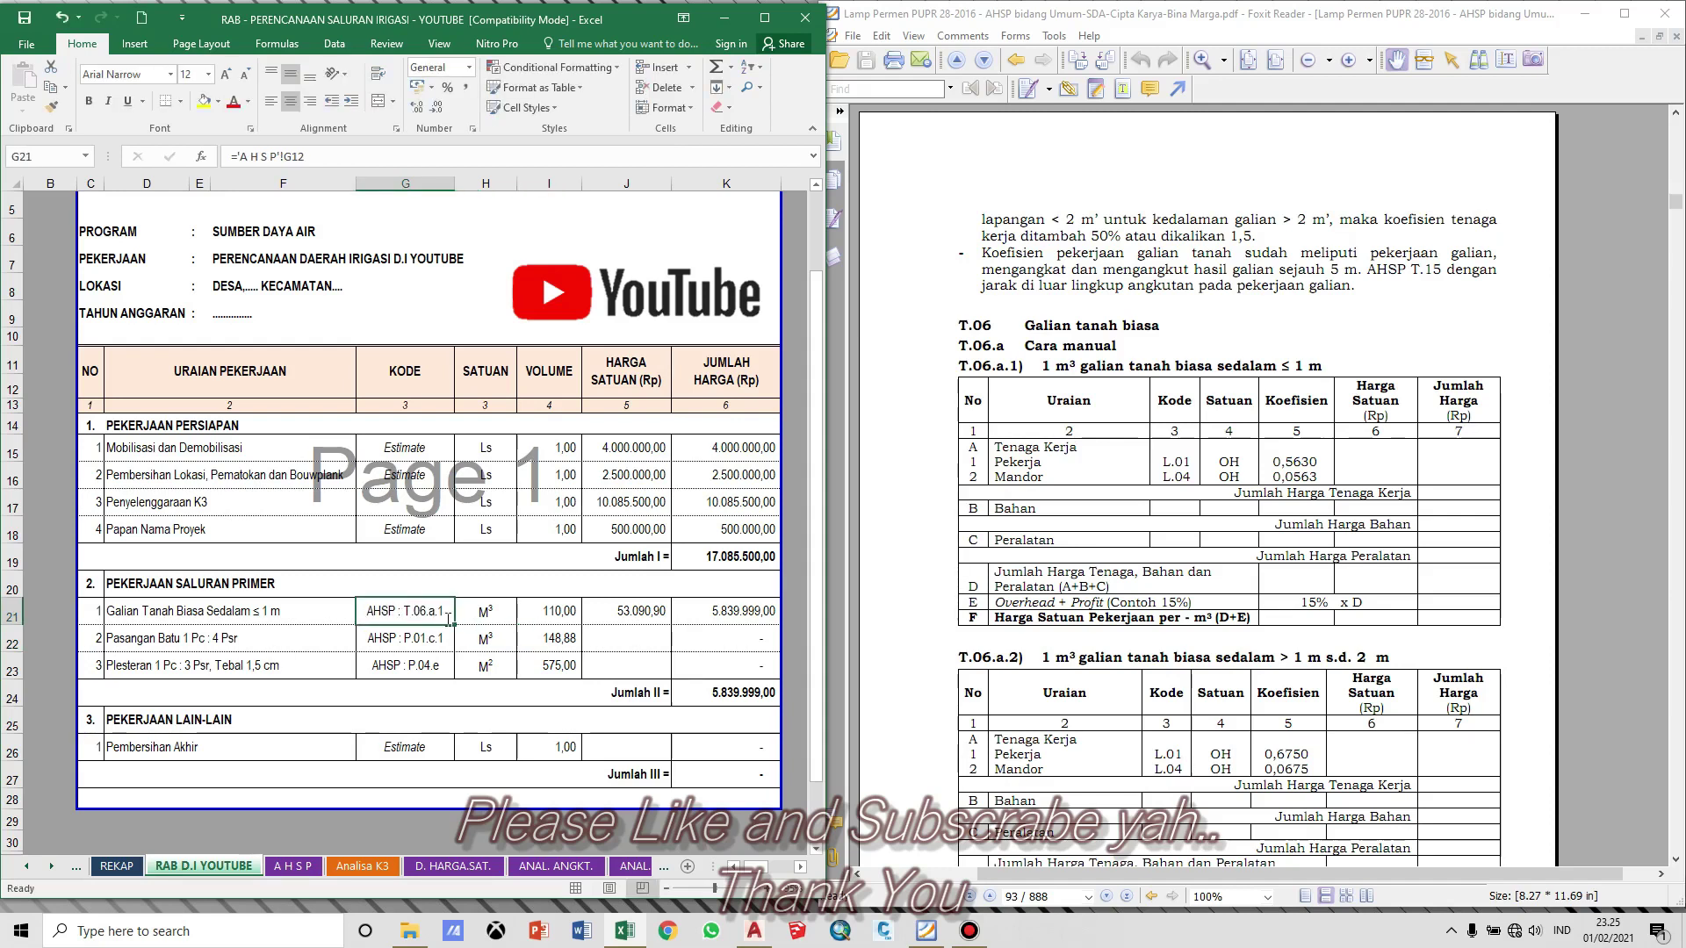
key("ctrl+p")
key("Escape")
key("ctrl+bracketleft")
left_click(309, 331)
key("Up")
key("Up")
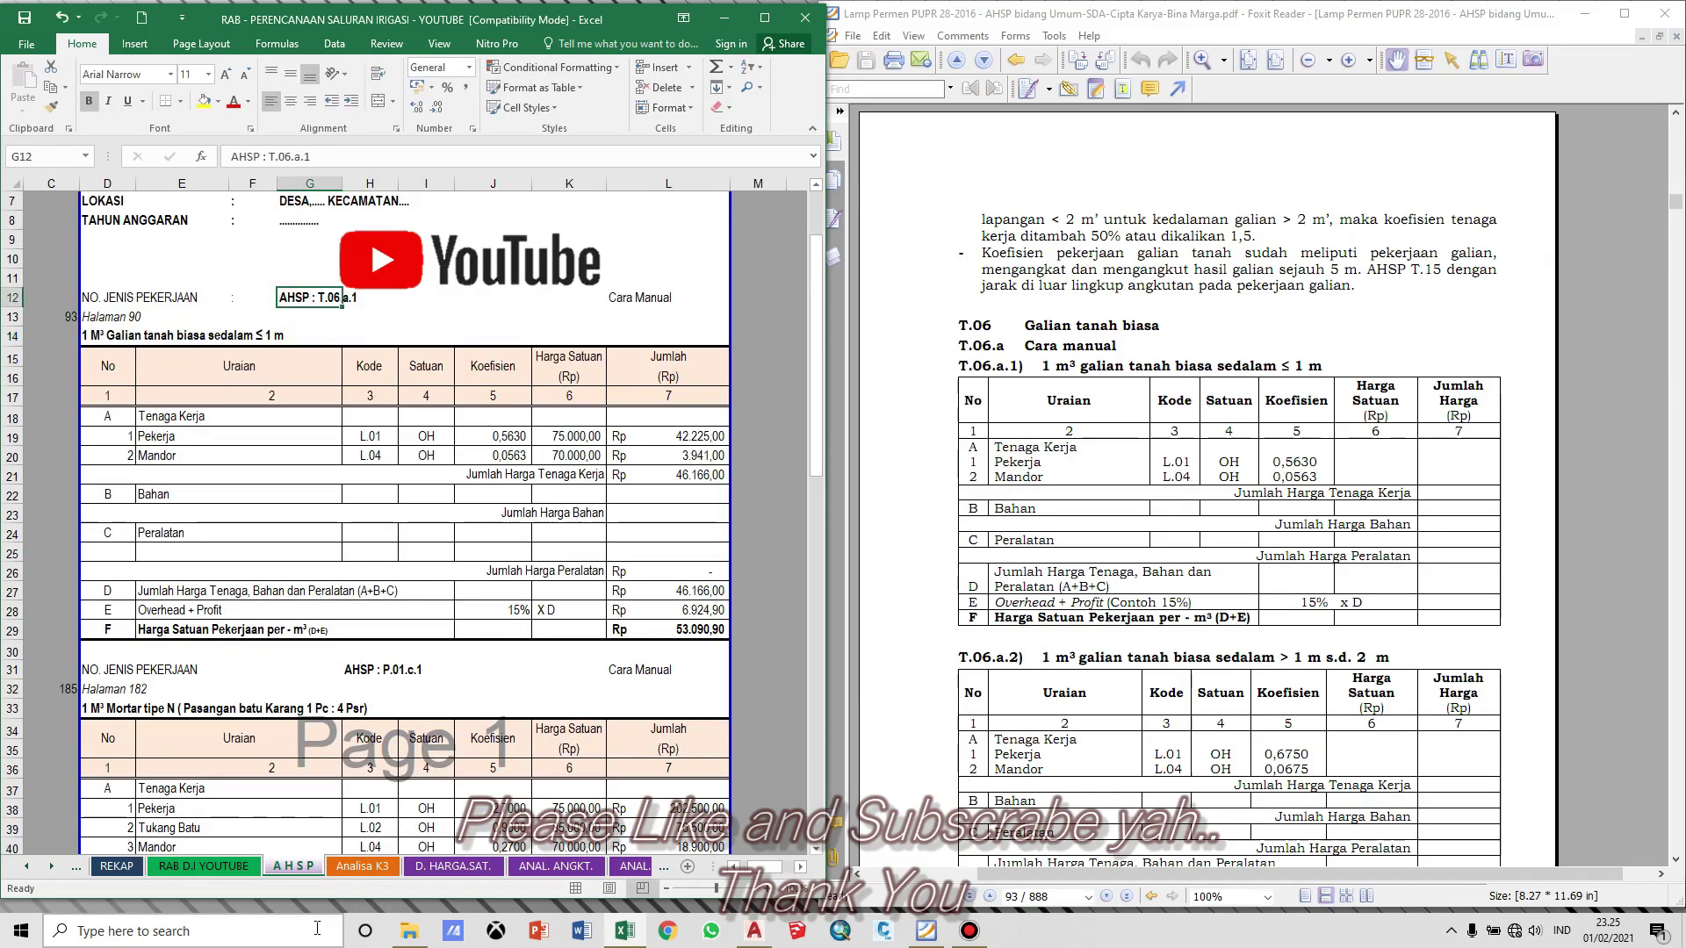
Step: Locate the empty stone masonry unit price cell J22 in the RAB sheet, and find the matching P.01.c.1 analysis on the AHSP sheet
left_click(221, 870)
left_click(597, 637)
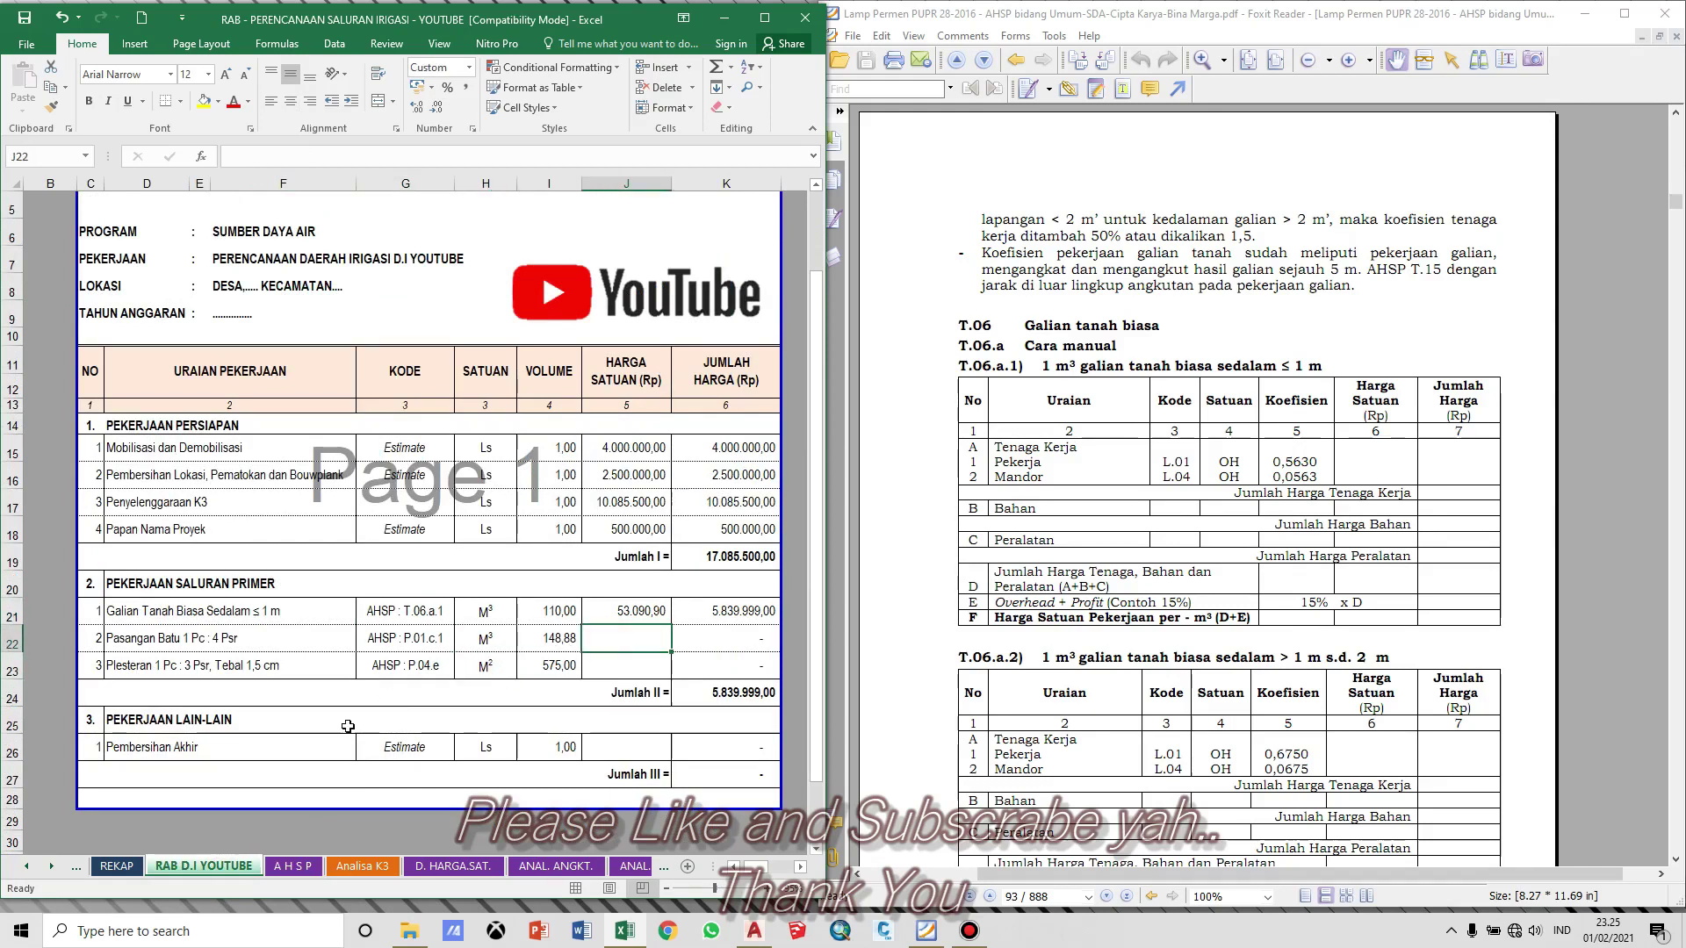
left_click(294, 867)
left_click(369, 715)
left_click_drag(819, 413, 816, 516)
left_click(758, 534)
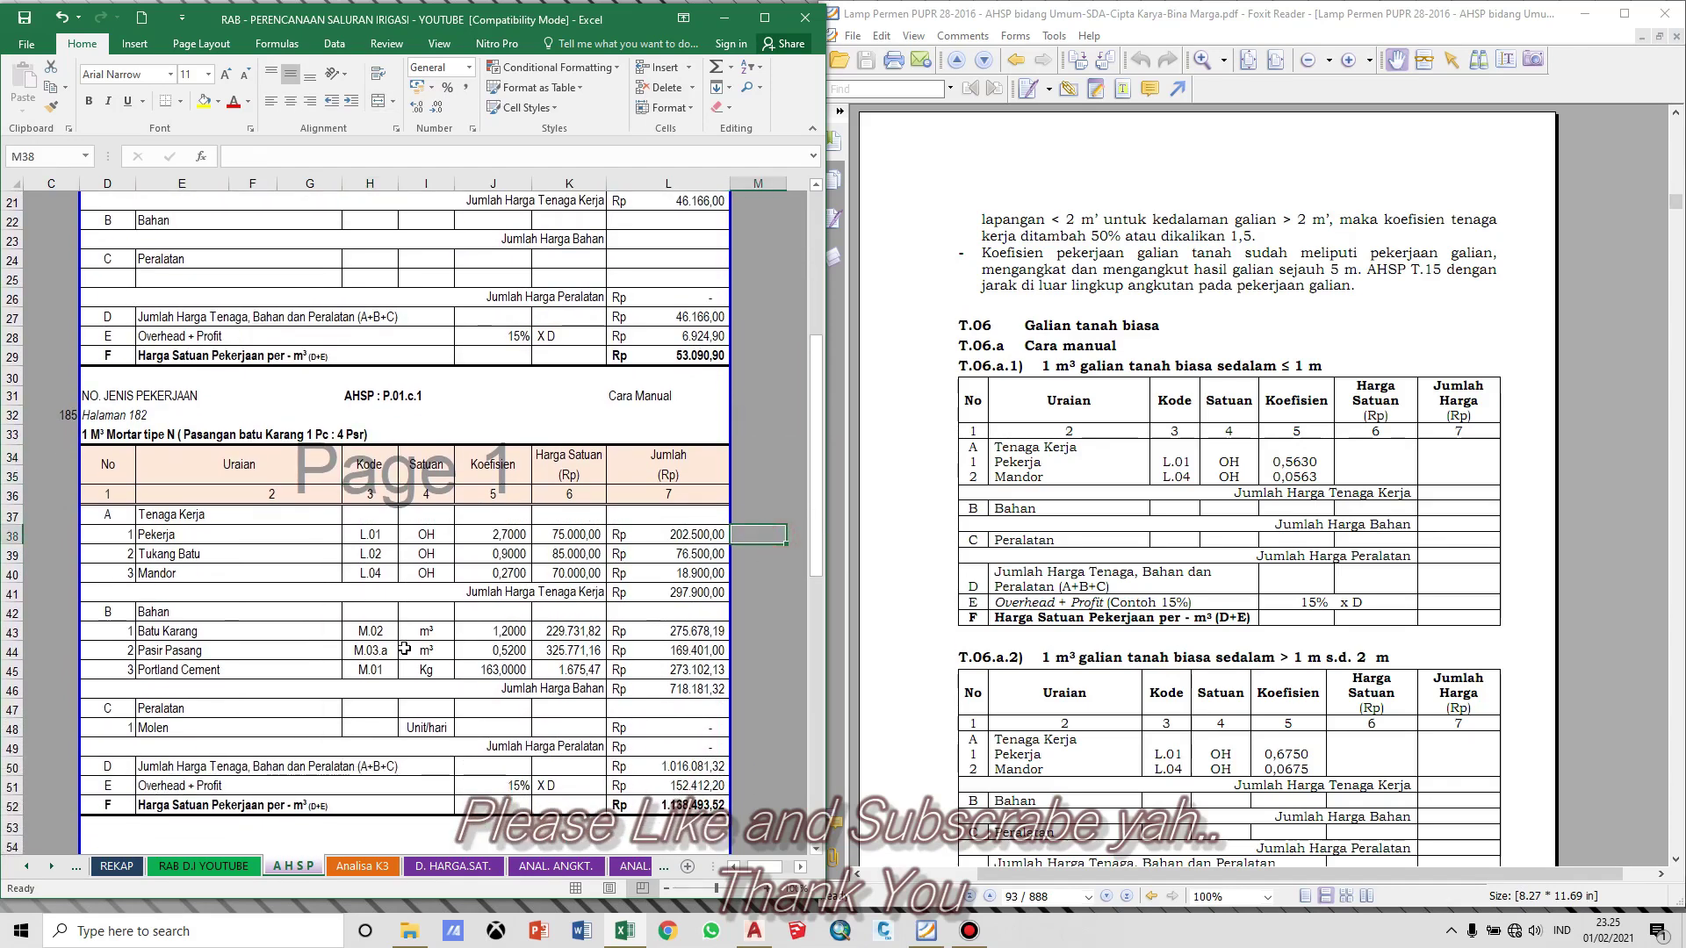
left_click(550, 559)
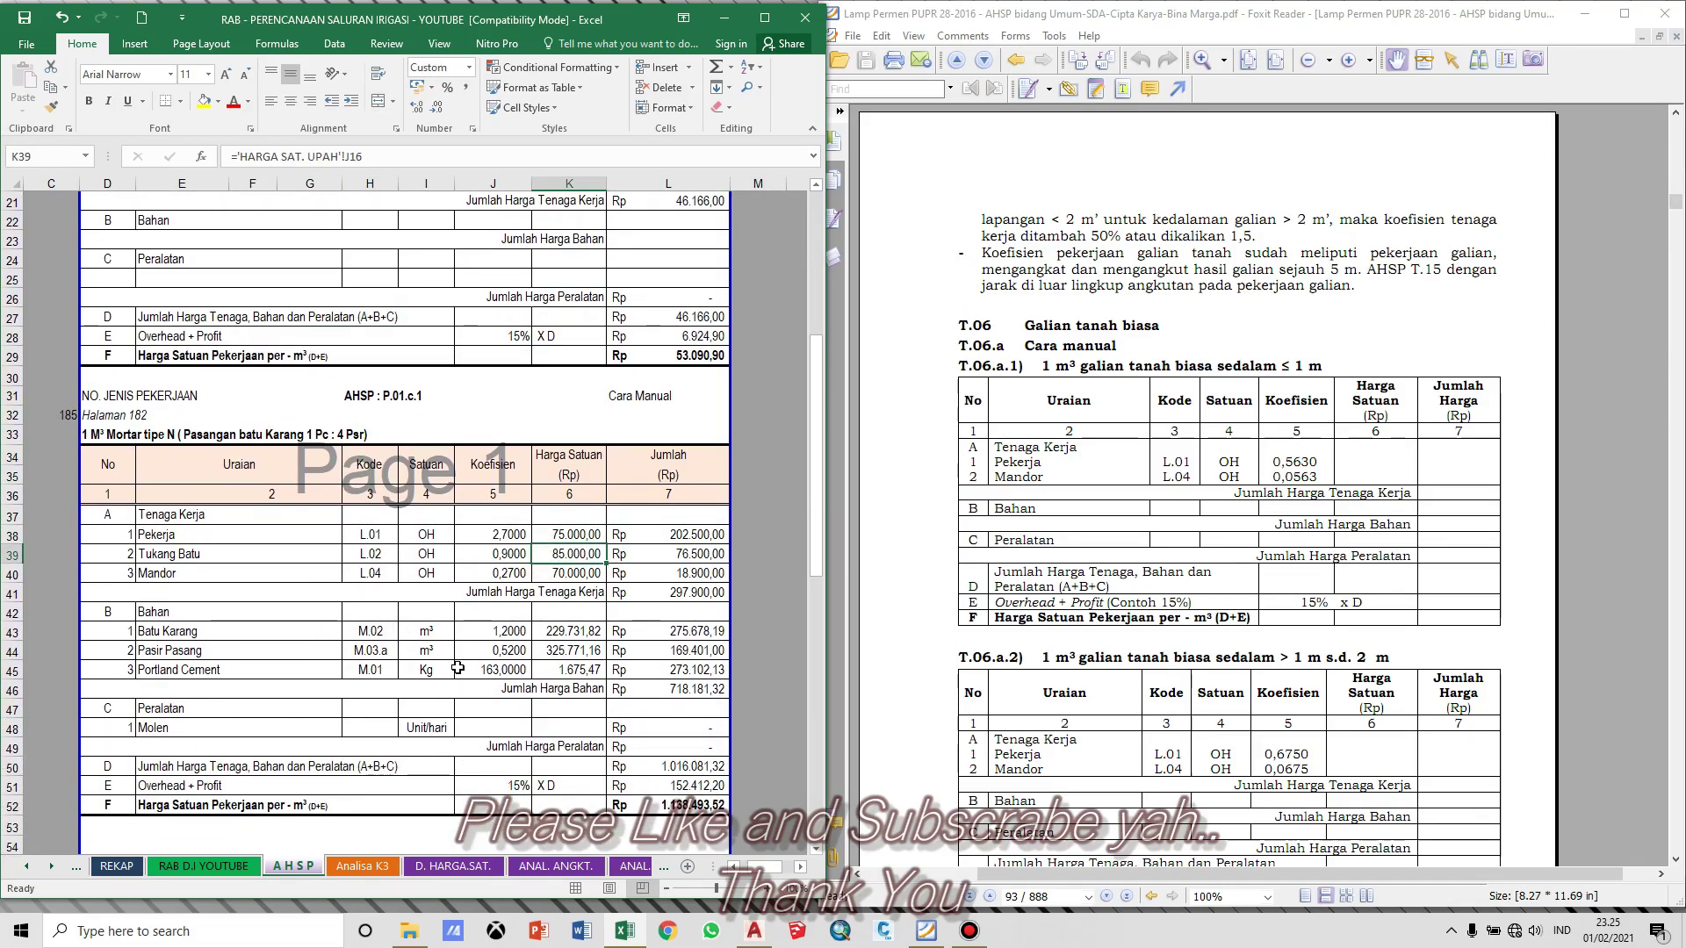
Step: Examine the work code, page reference and title of the stone masonry analysis in rows 31 to 33 of the AHSP sheet
left_click(240, 629)
left_click(361, 399)
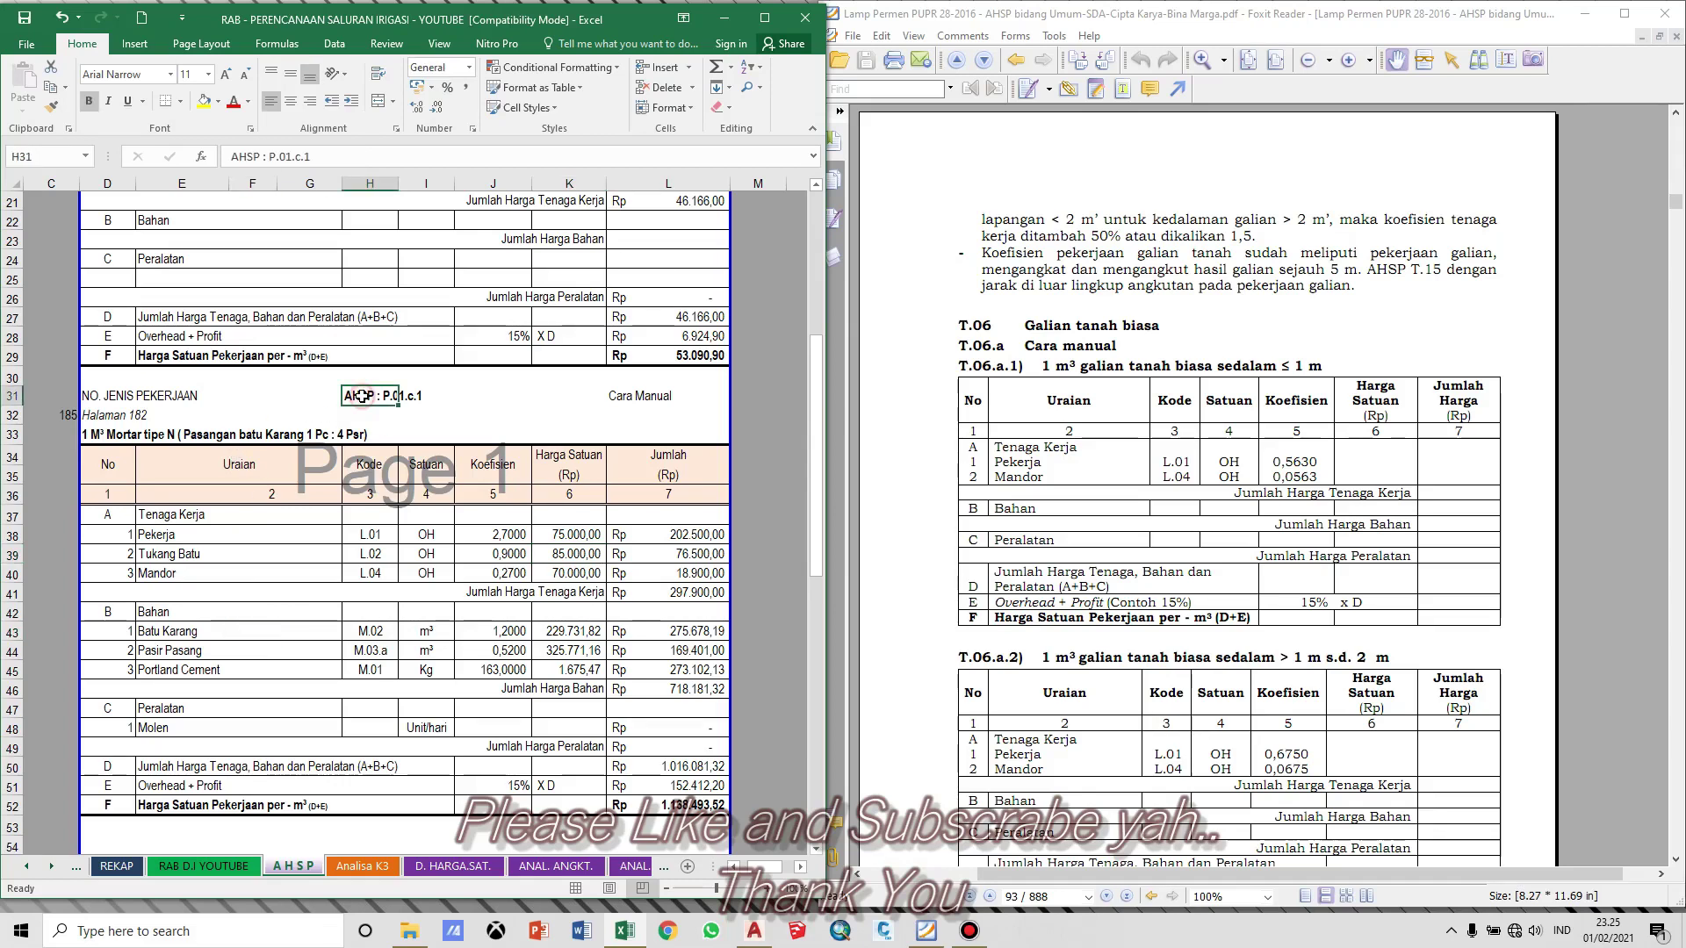
left_click(129, 419)
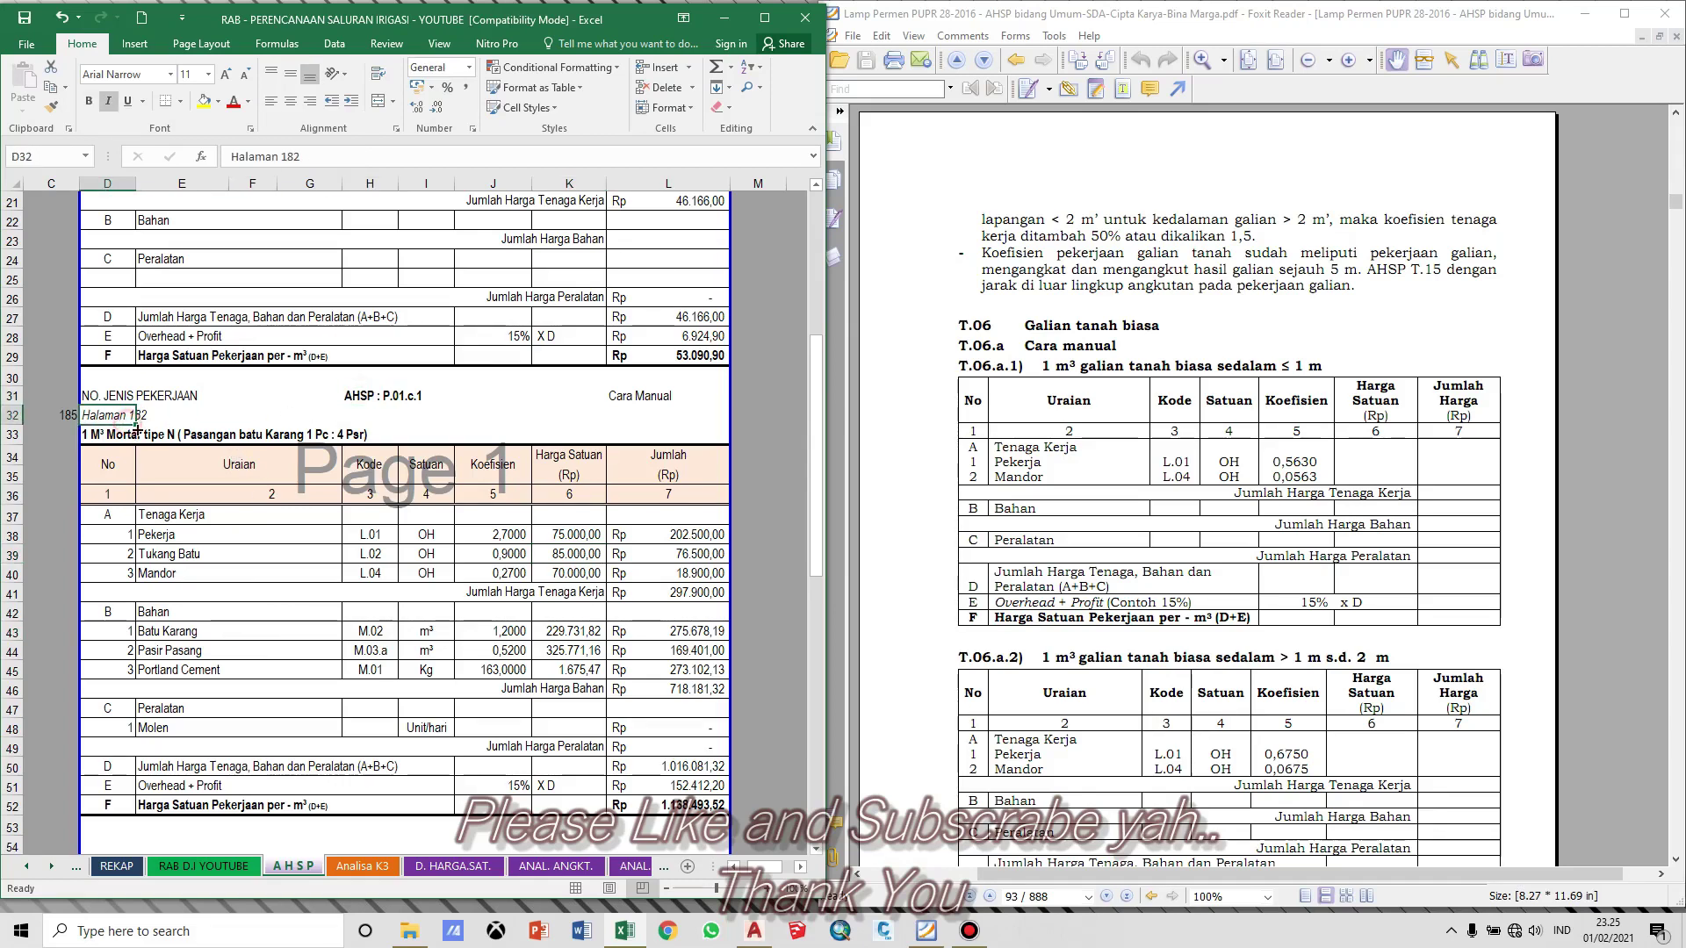
left_click(119, 435)
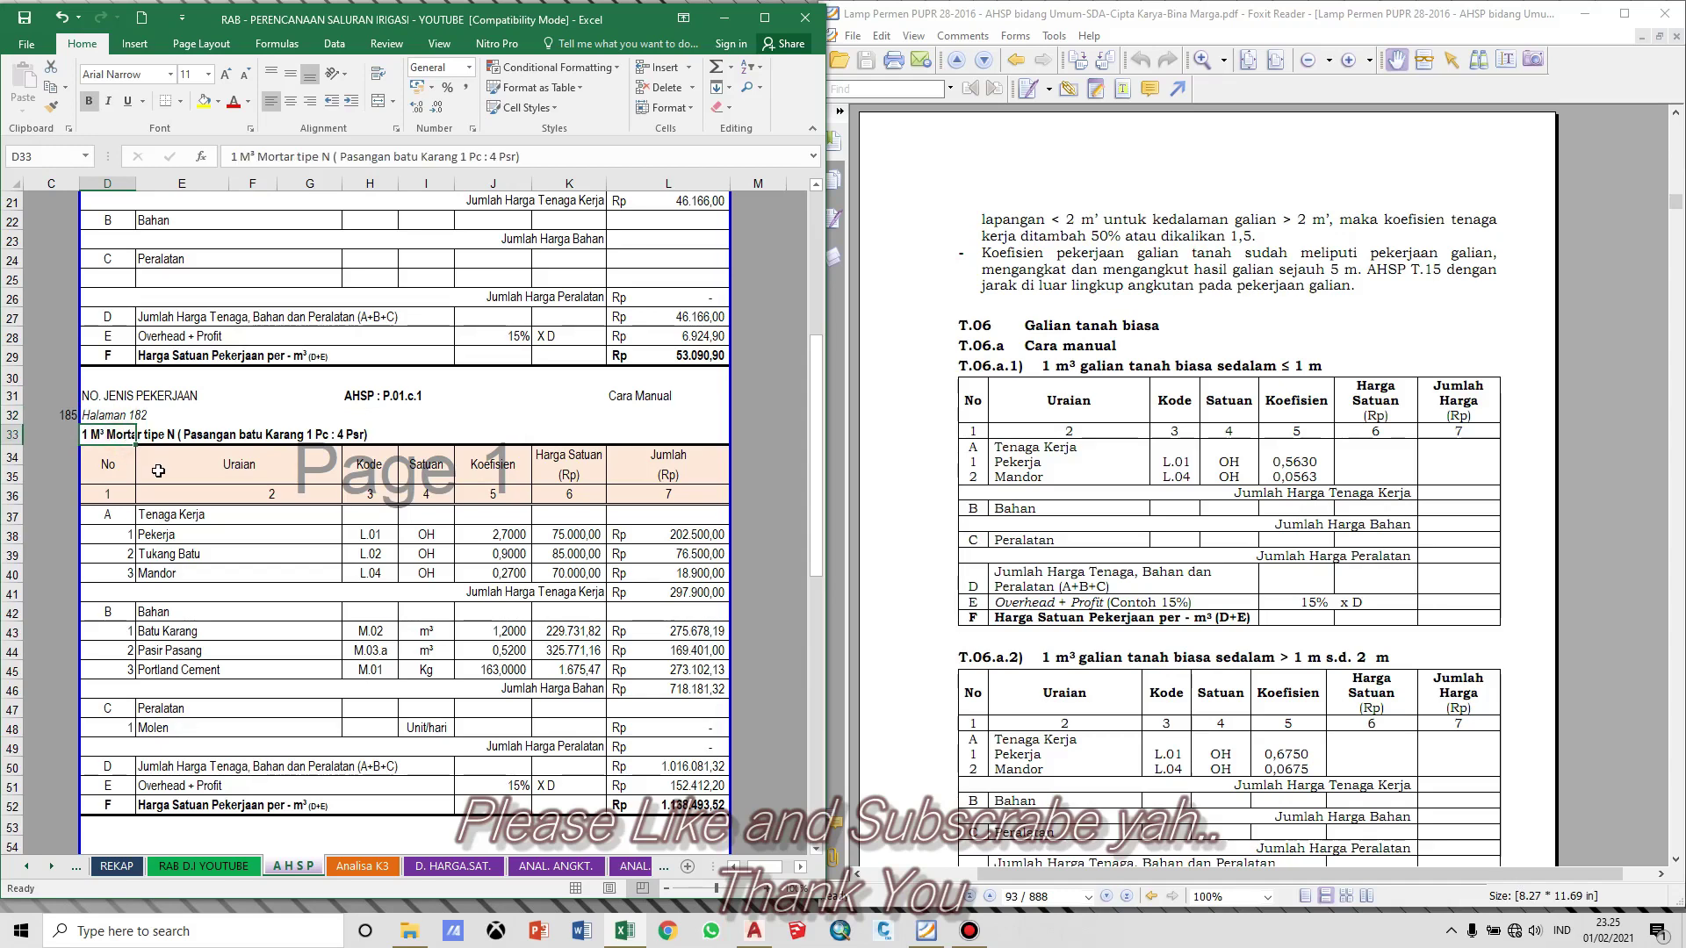
left_click(158, 472)
left_click(94, 435)
left_click(187, 436)
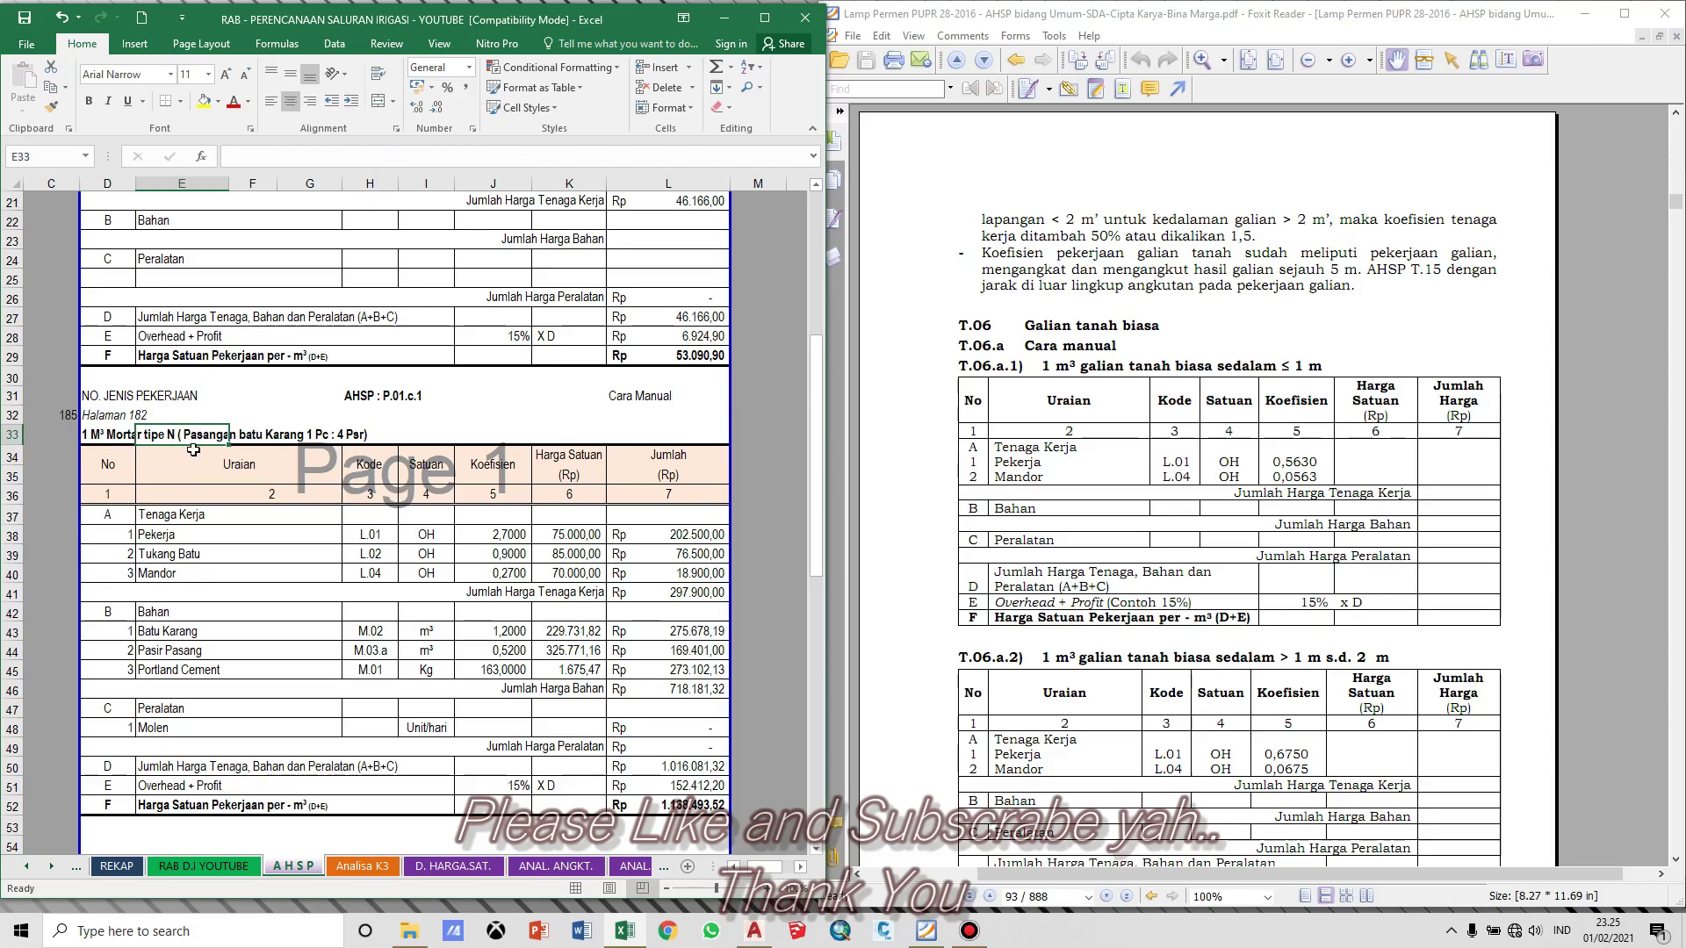
left_click(415, 430)
left_click(95, 434)
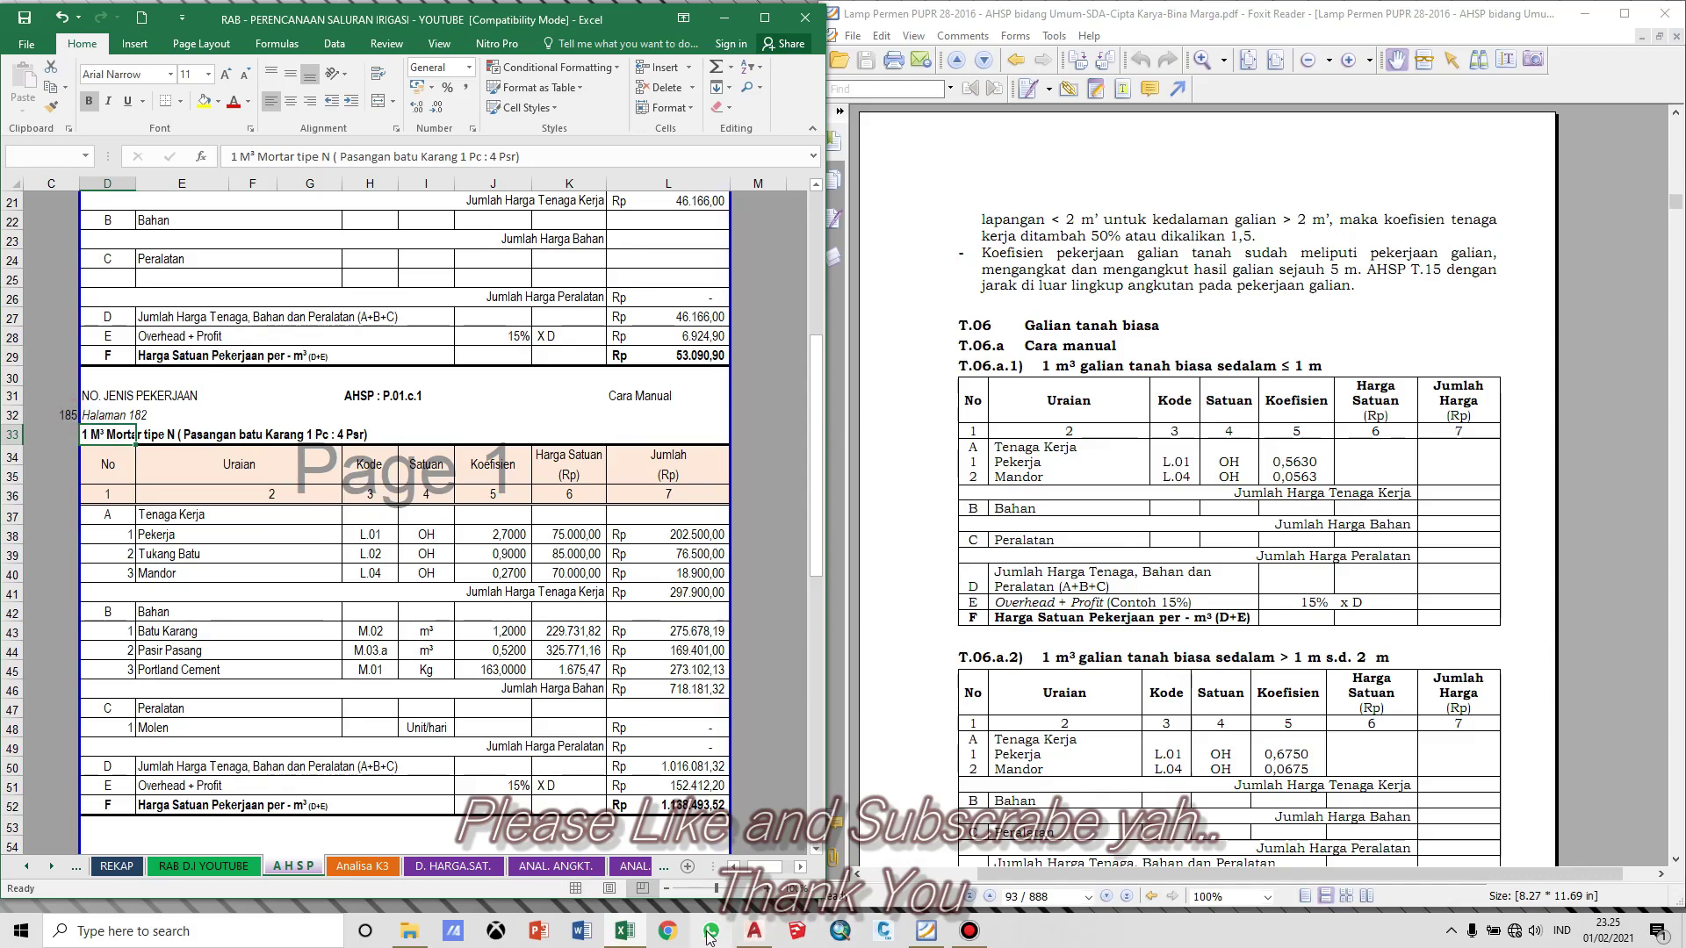
left_click(753, 932)
scroll(1129, 535, "down", 4)
scroll(1347, 459, "up", 2)
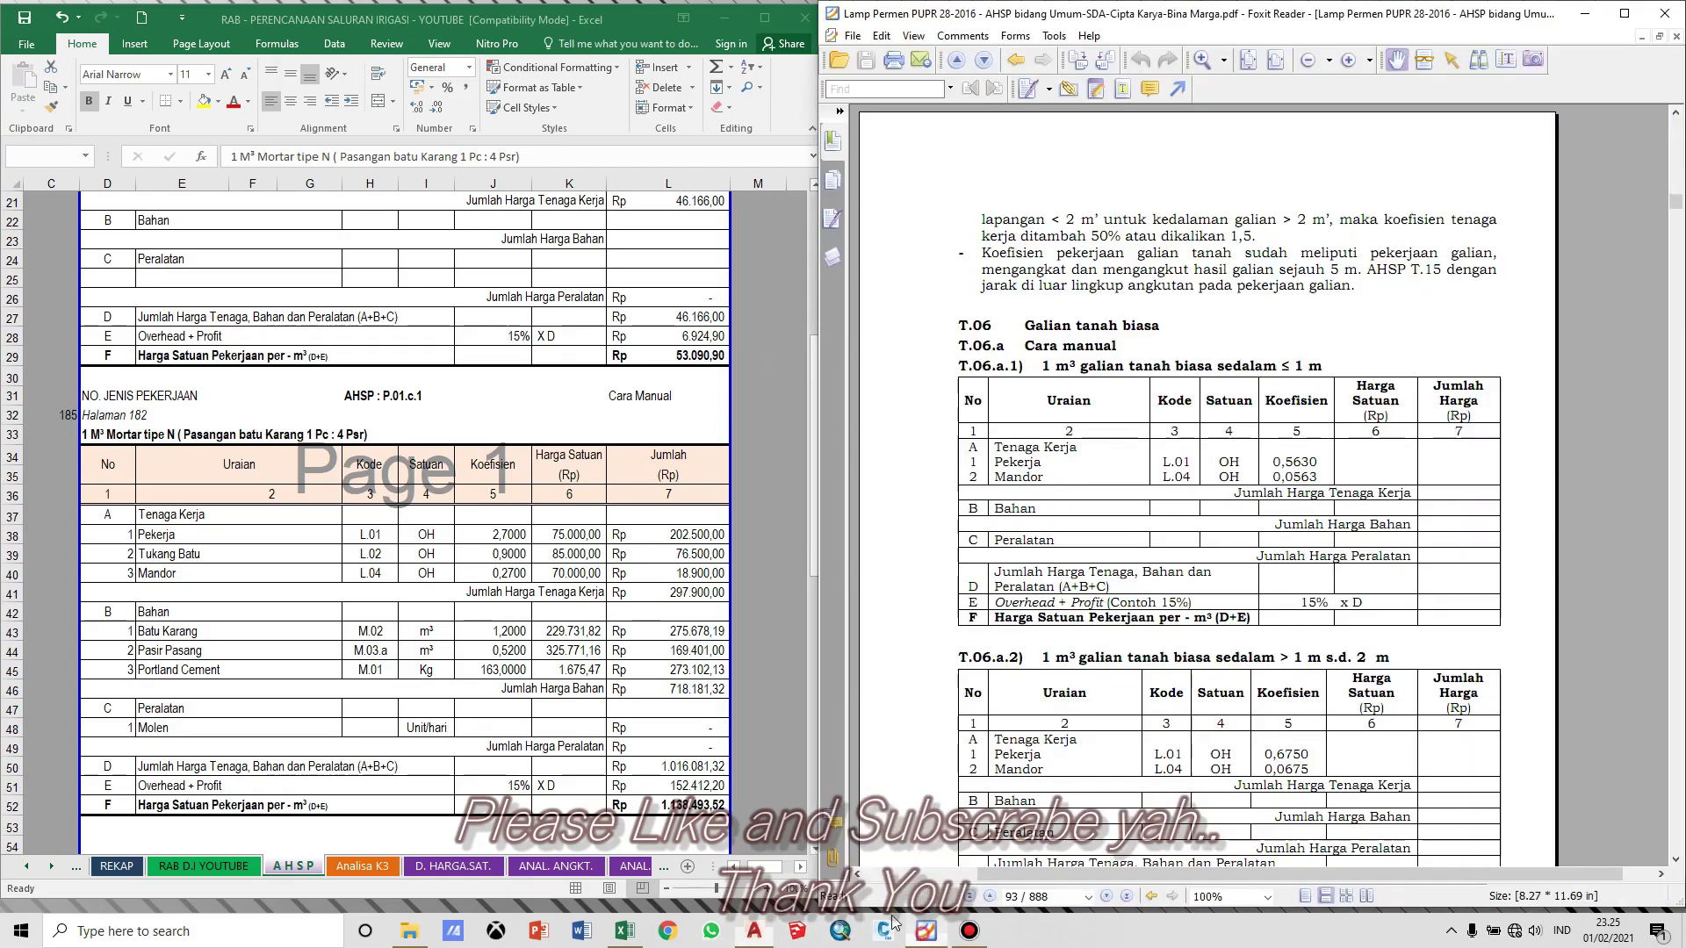
left_click(927, 930)
left_click(439, 475)
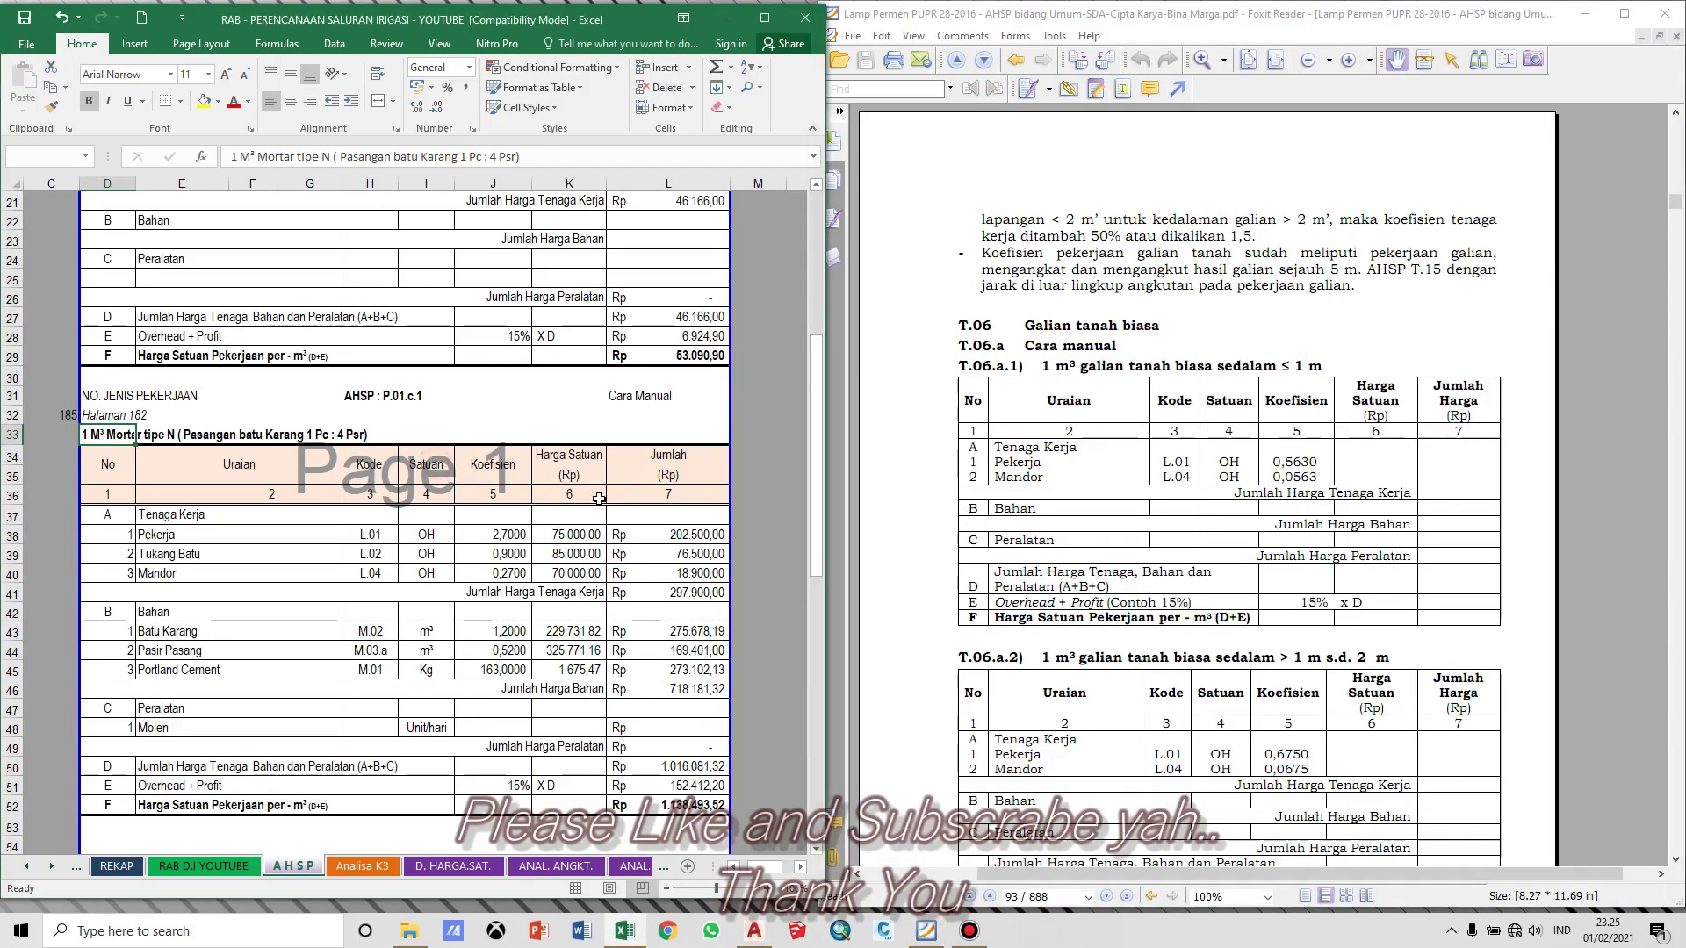
Step: Go to page 185 of the AHSP regulation PDF and bring up the P.01.c.1 manual mortar tipe N table
left_click(79, 416)
left_click(1024, 896)
type("185")
key("Return")
left_click(1086, 761)
left_click_drag(1168, 753, 1150, 576)
scroll(1166, 518, "up", 1)
left_click_drag(1167, 507, 1185, 495)
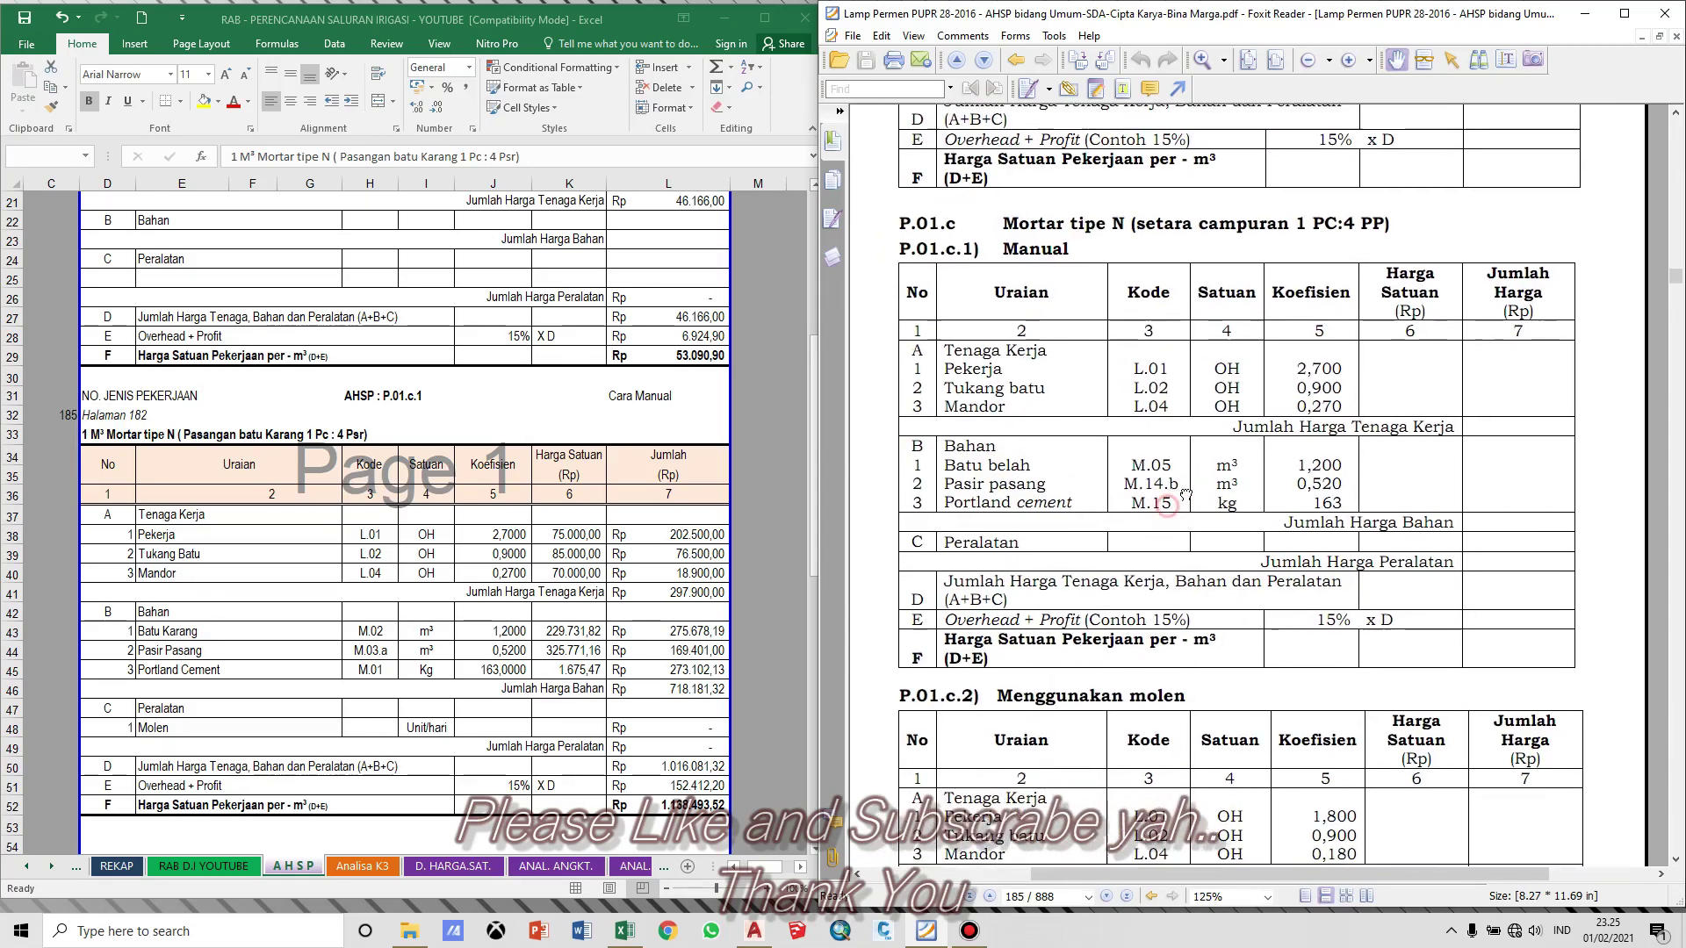
Step: Edit the analysis title in D33 to read "1 M³ Mortar tipe N ( Pasangan batu Pasang 1 Pc : 4 Psr)"
left_click(343, 633)
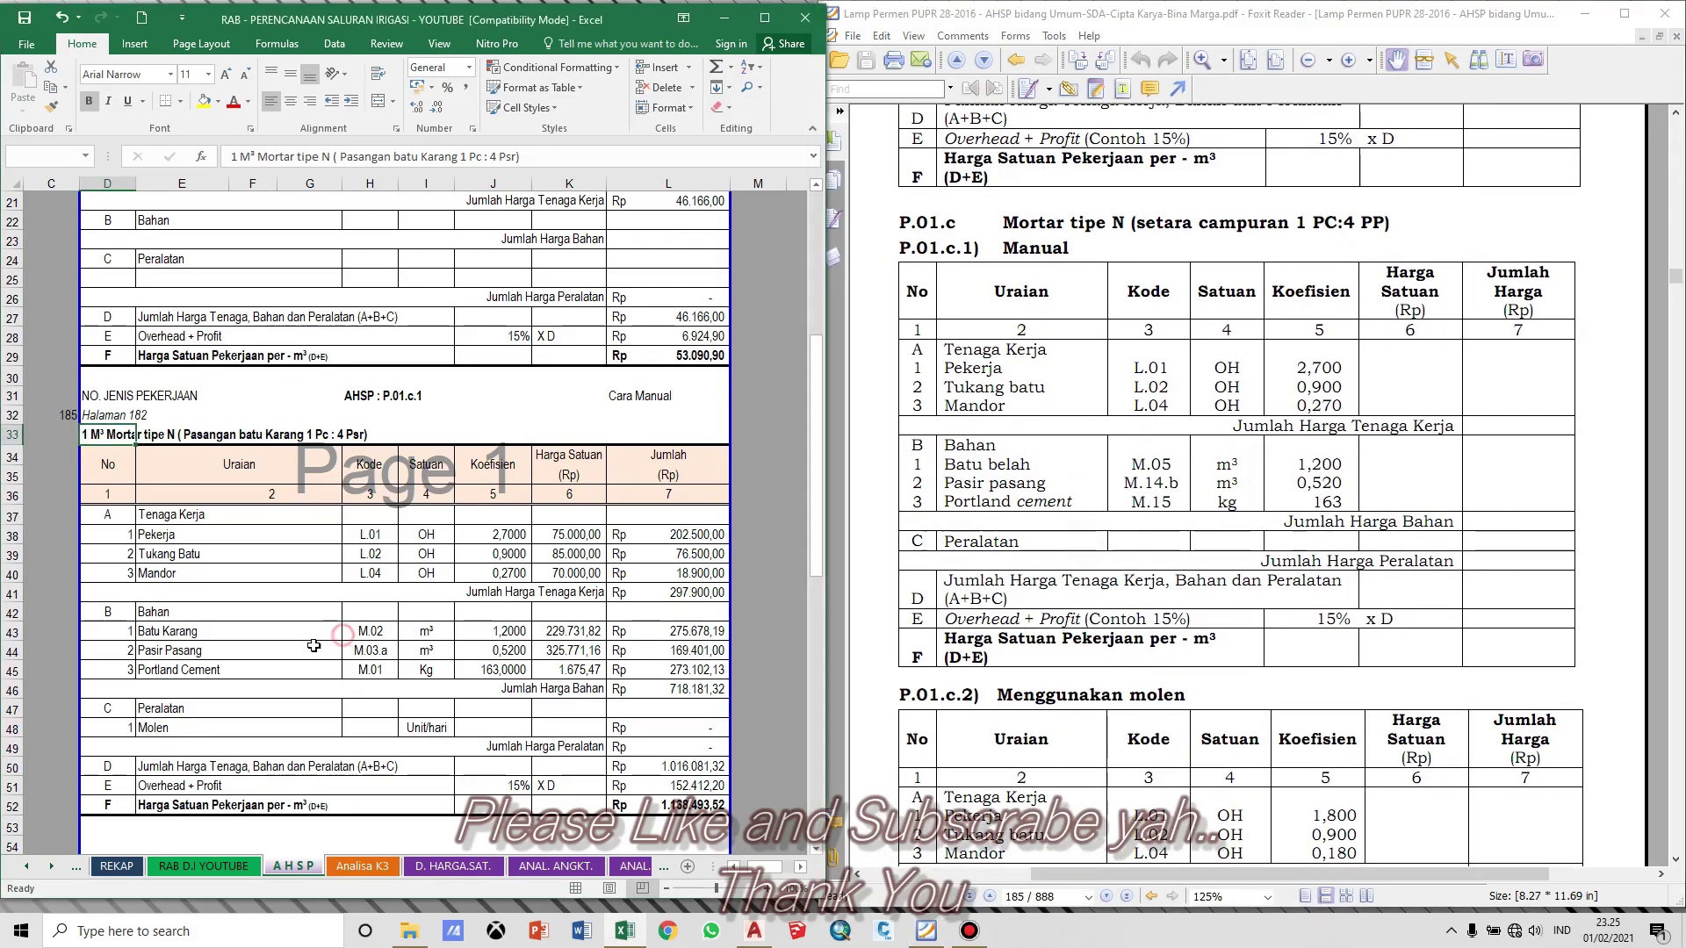
left_click(253, 650)
left_click(85, 434)
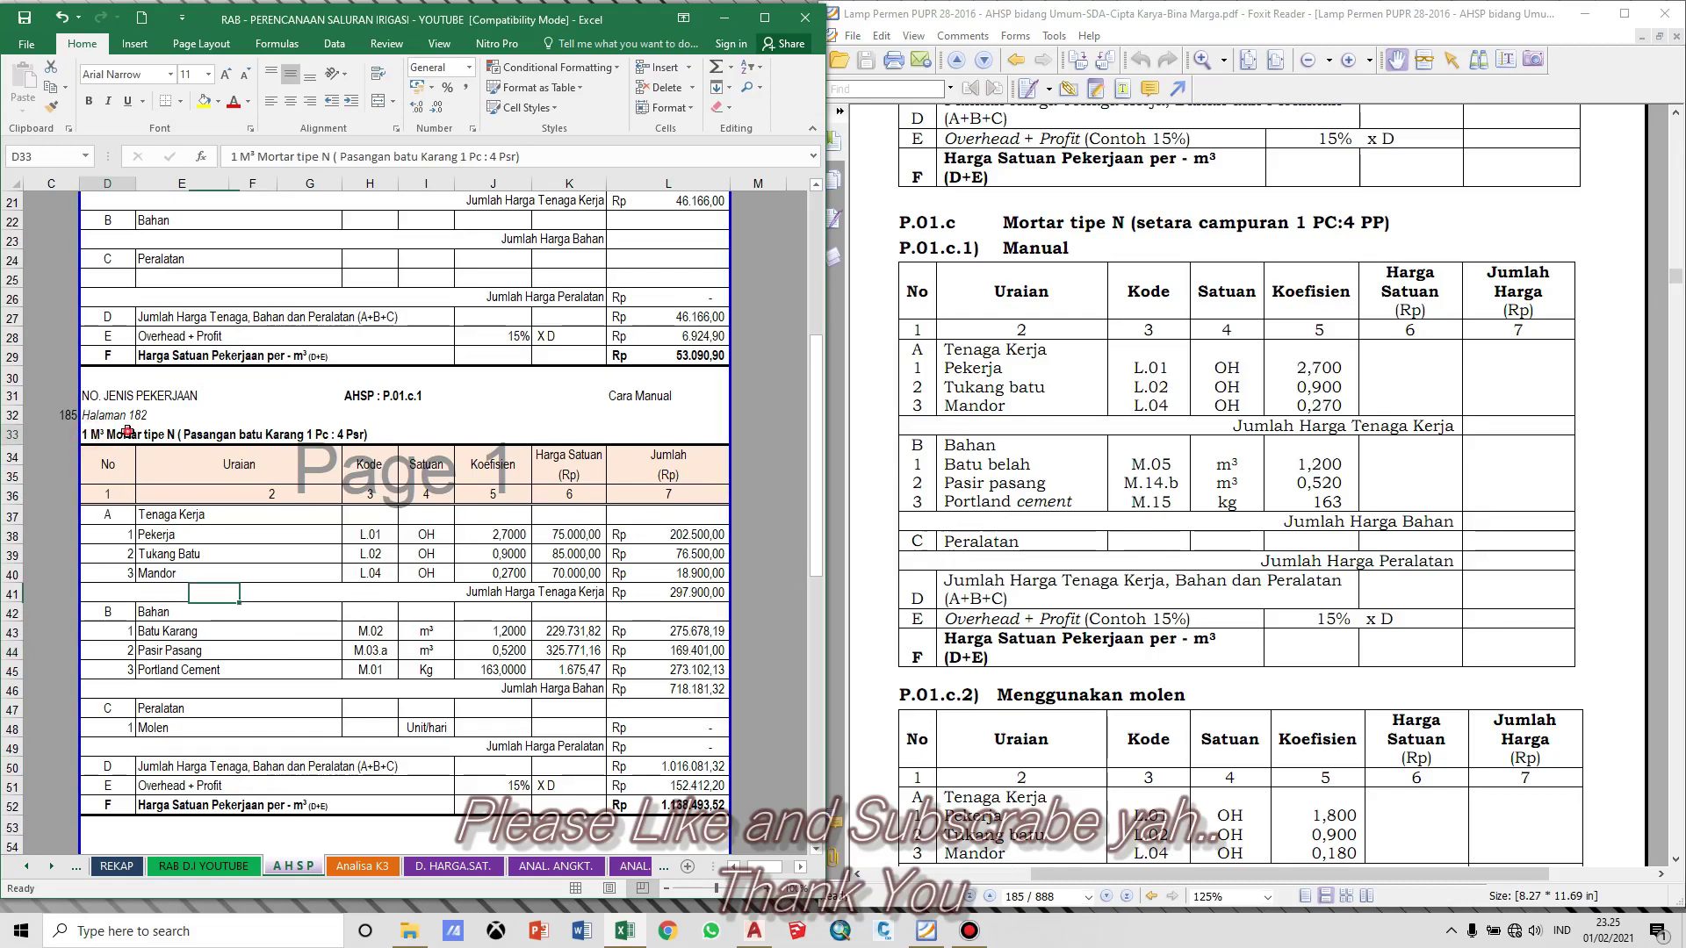
key("F2")
double_click(298, 435)
type("Pa")
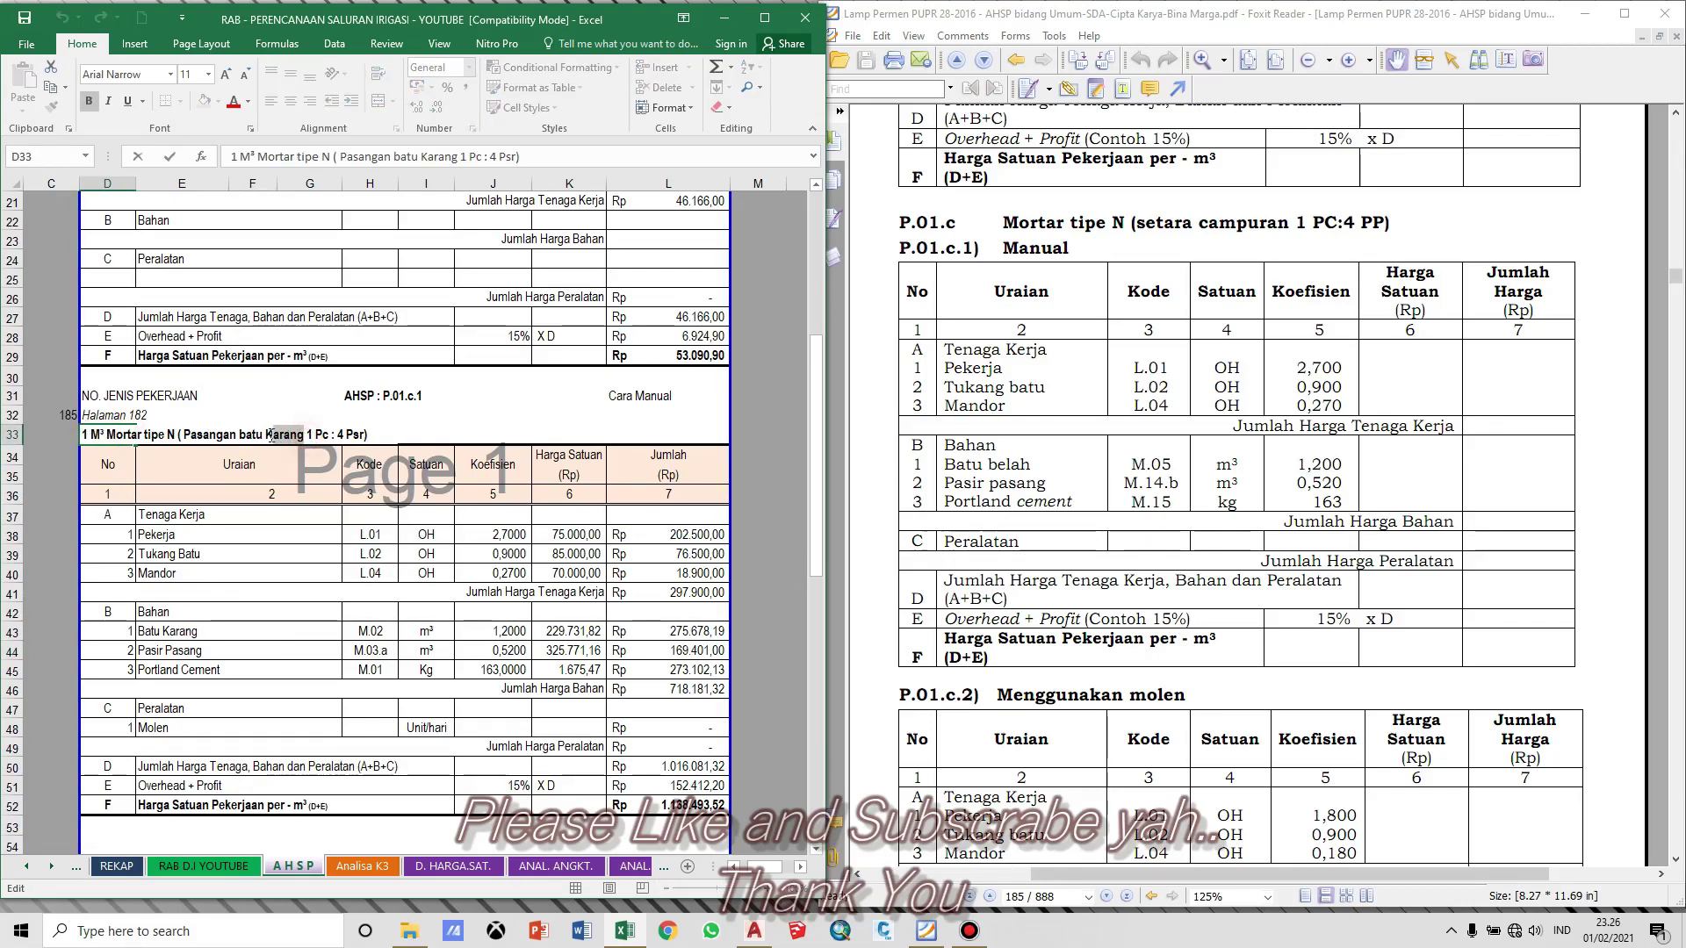
type("sanga")
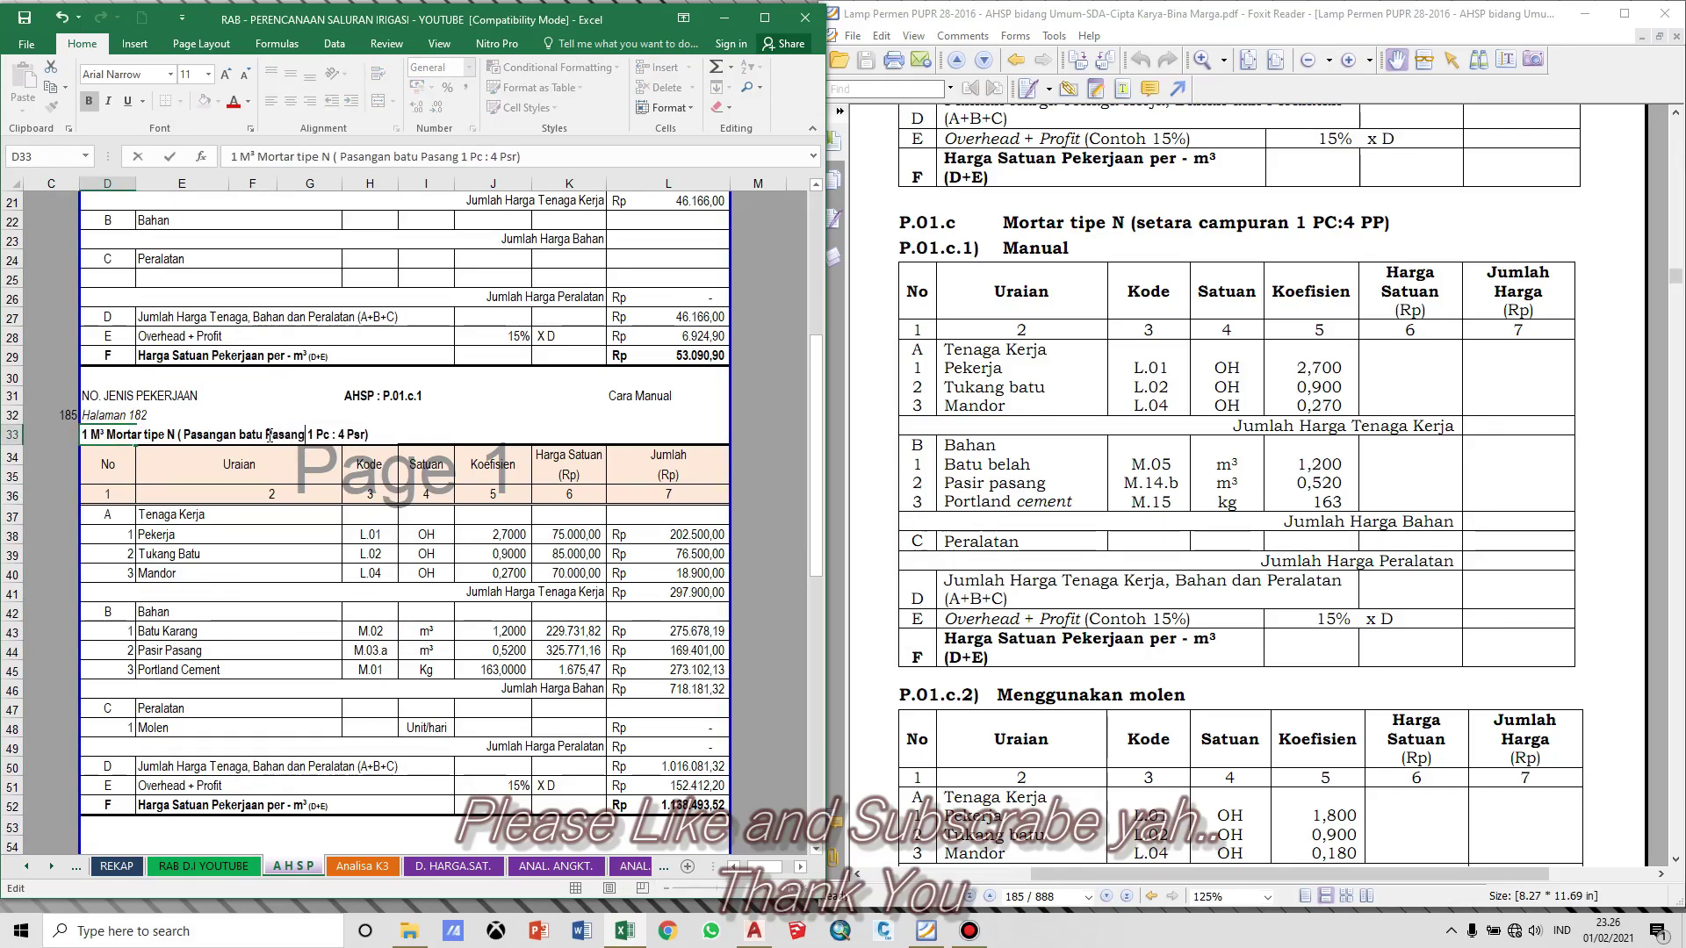
key("BackSpace")
key("Return")
key("Up")
key("Up")
key("Down")
key("F2")
key("Escape")
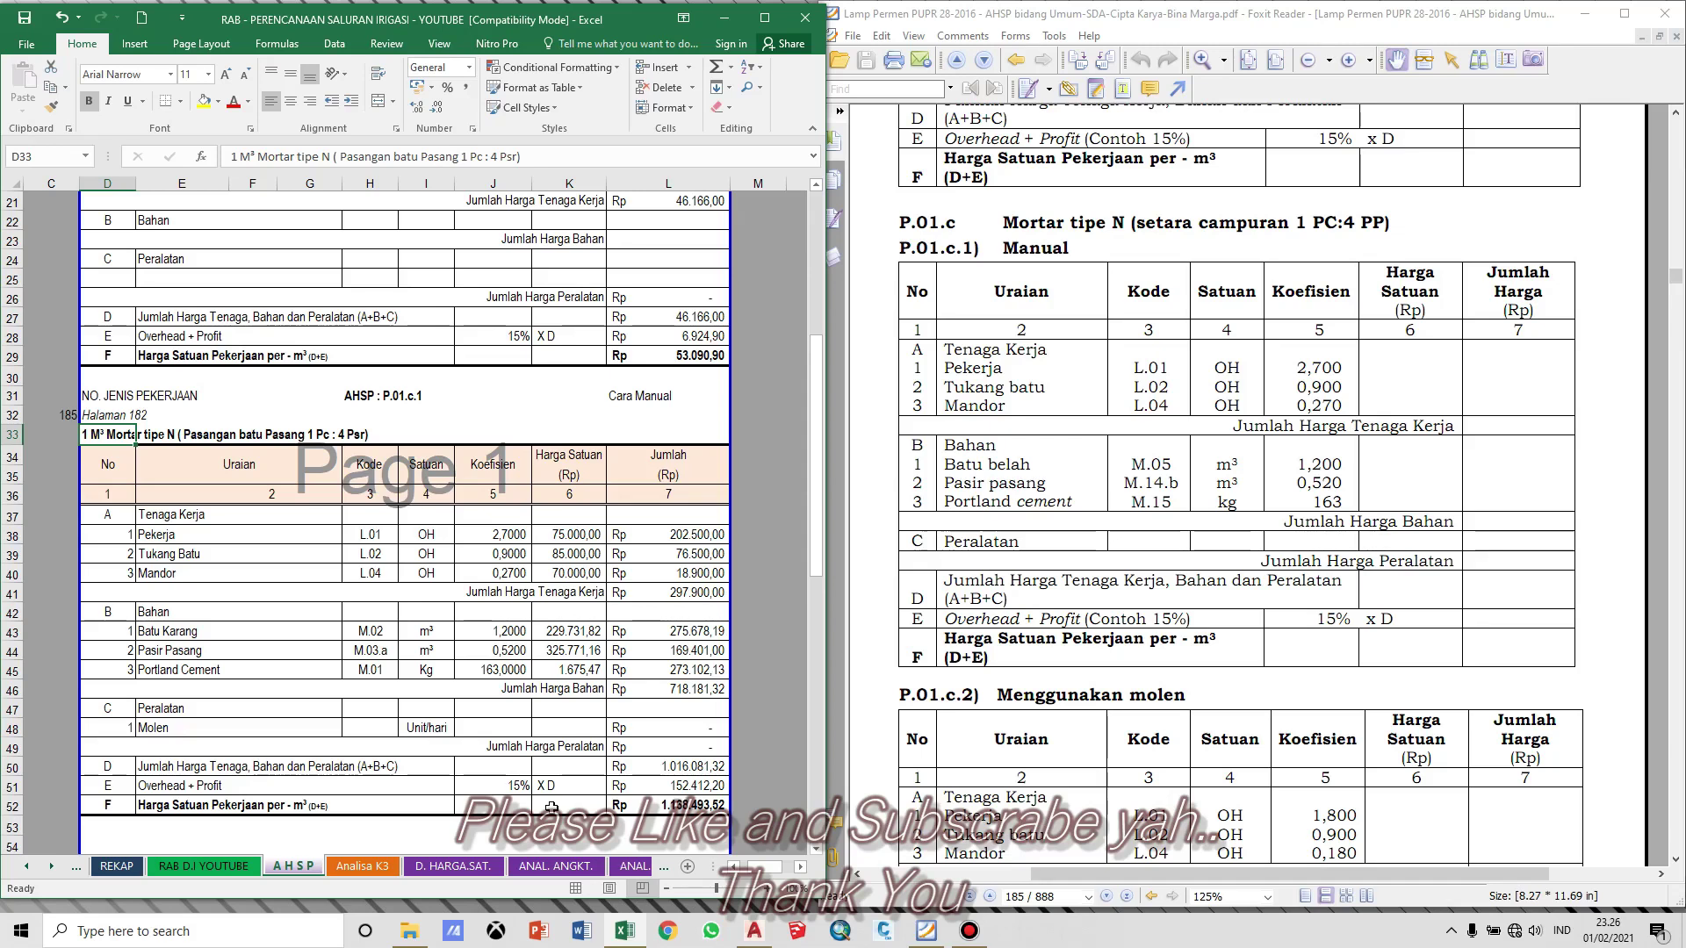
Step: Compare the labour and material items, units and Cara Manual note of the P.01.c.1 analysis with the regulation's table
key("Down")
key("Down")
key("Down")
key("Down")
key("Down")
key("Down")
key("Down")
key("Down")
key("Down")
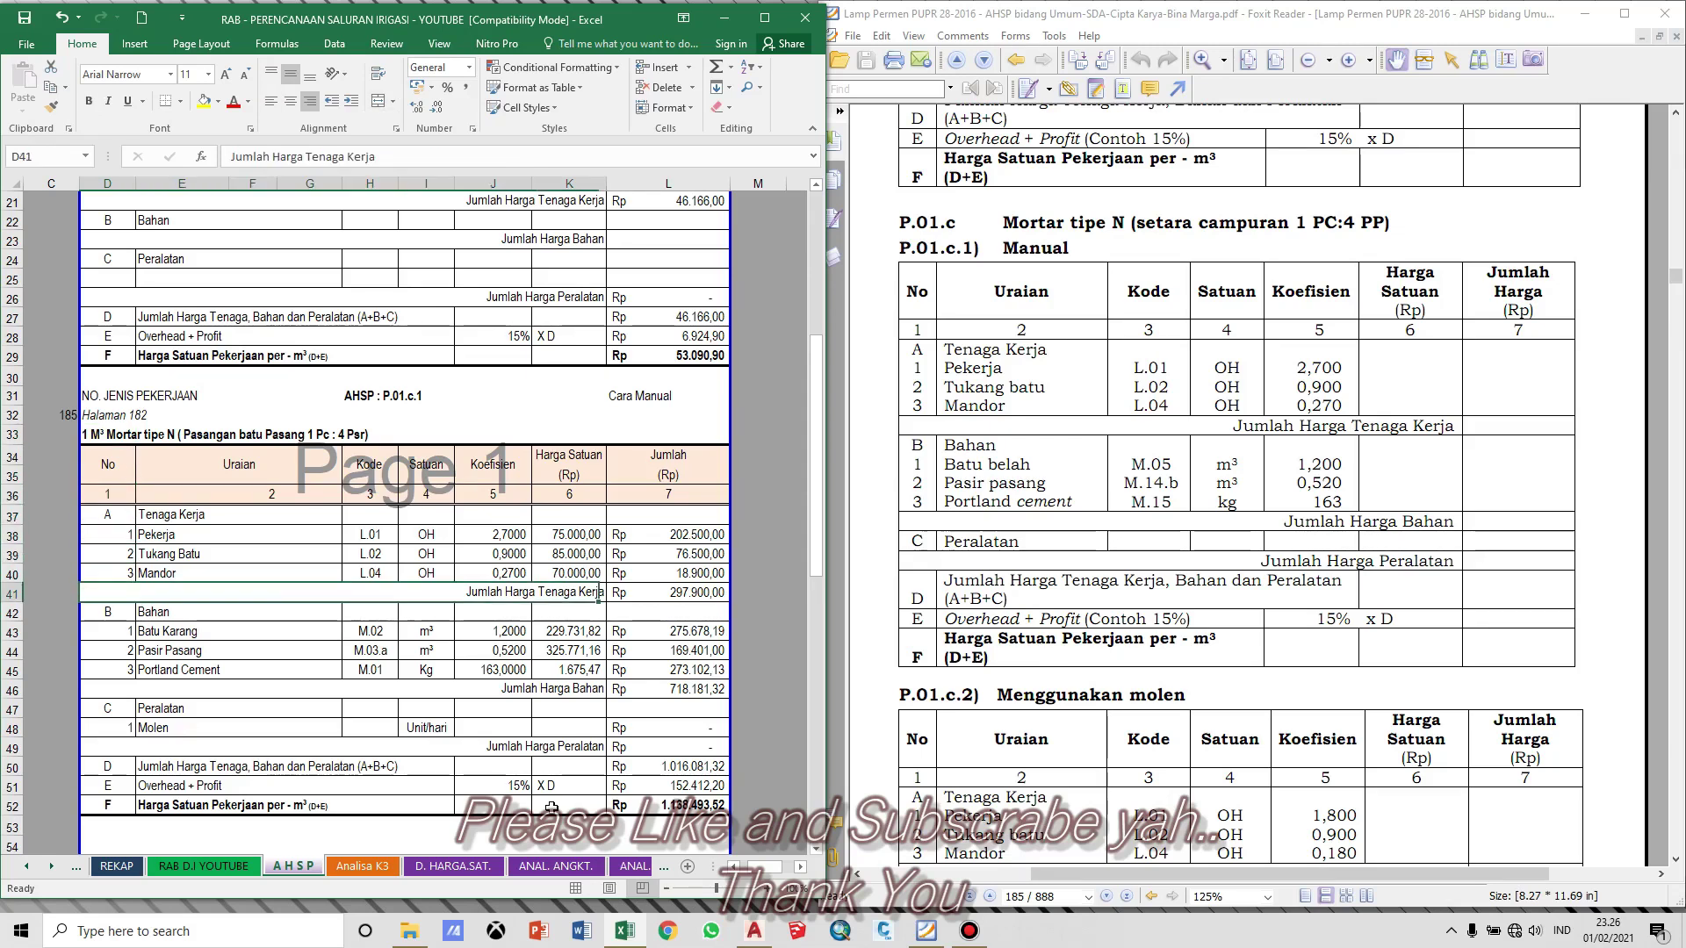
key("Right")
key("Down")
key("Down")
key("Up")
key("Down")
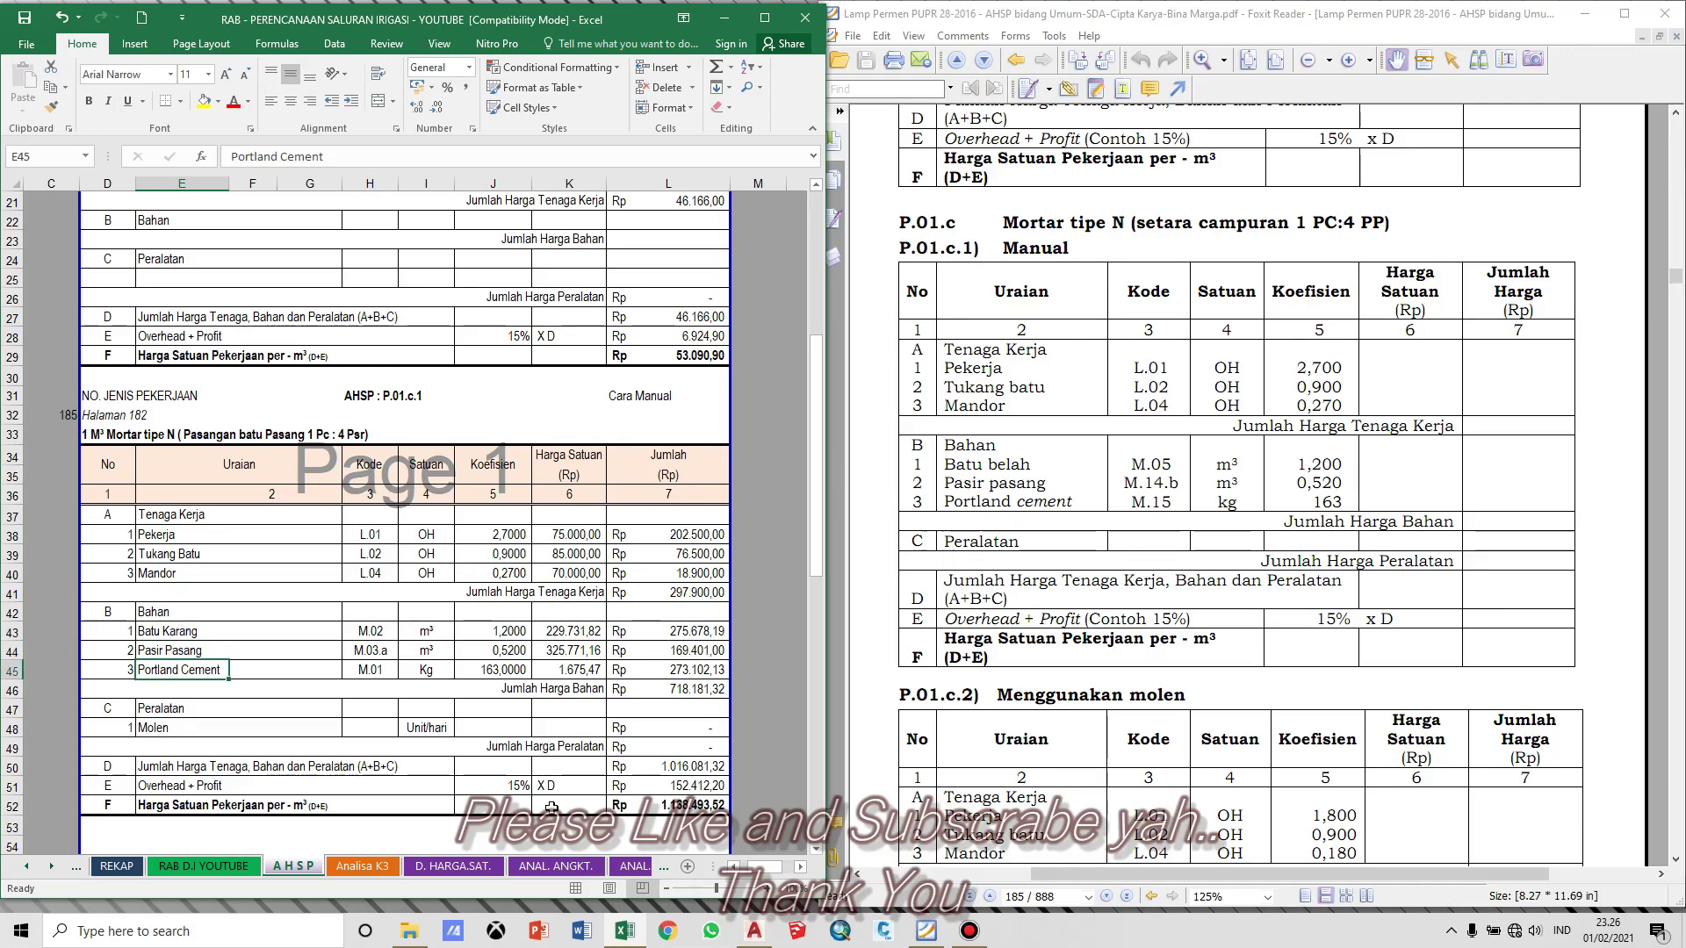
left_click(415, 631)
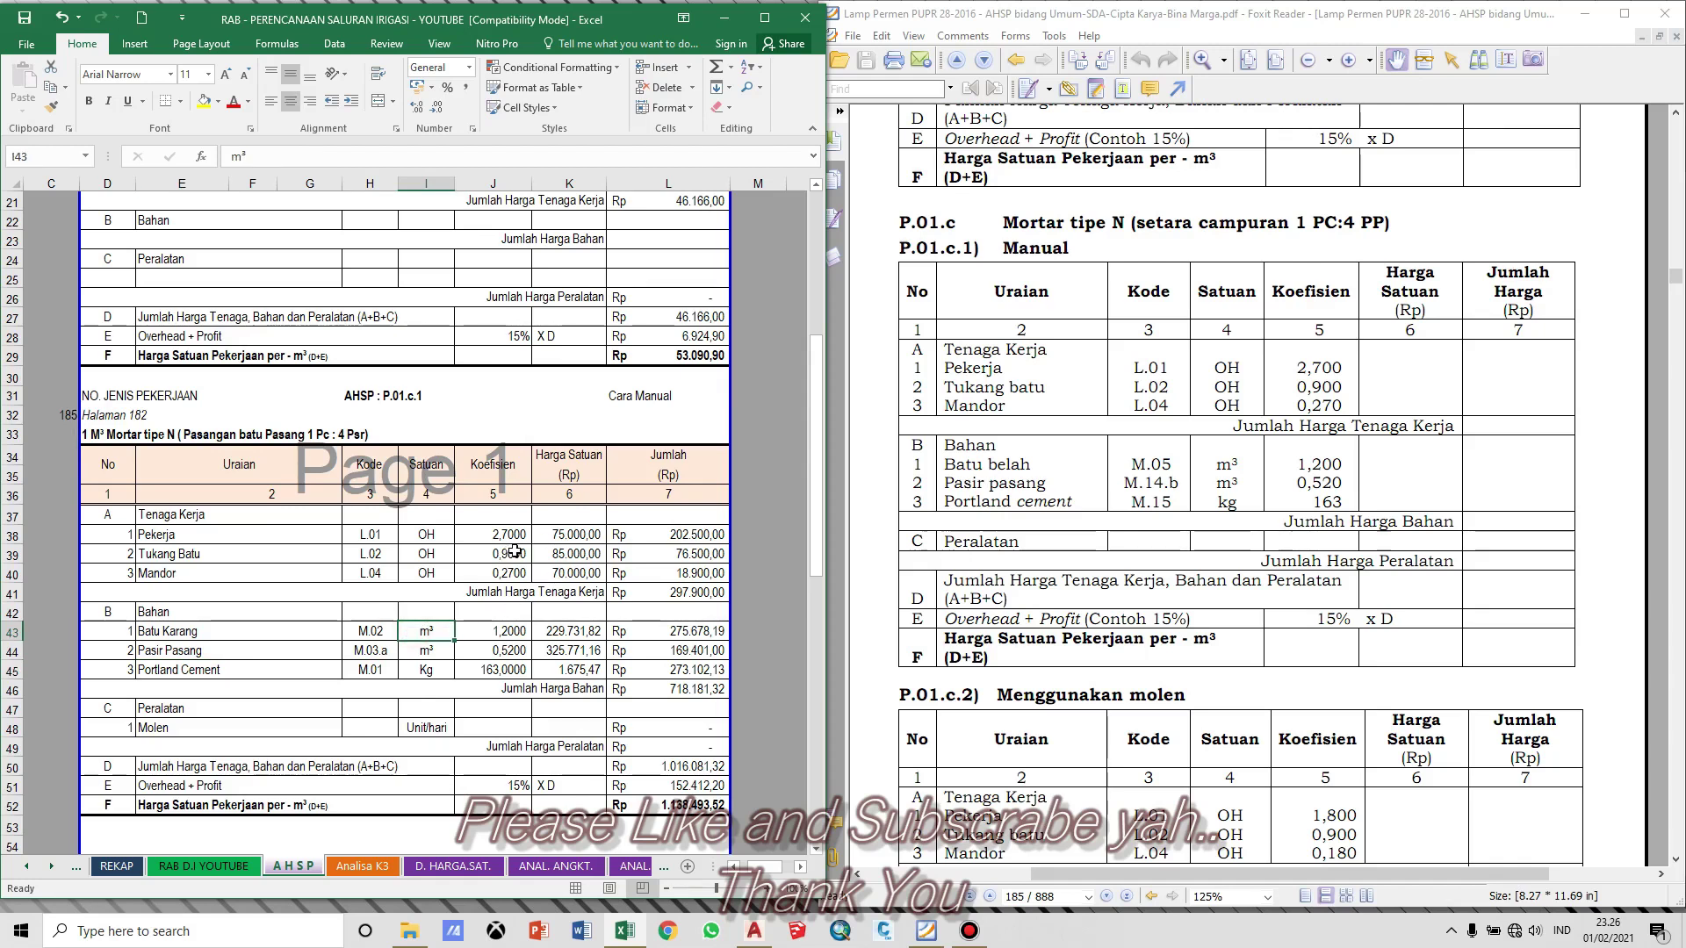
left_click(655, 399)
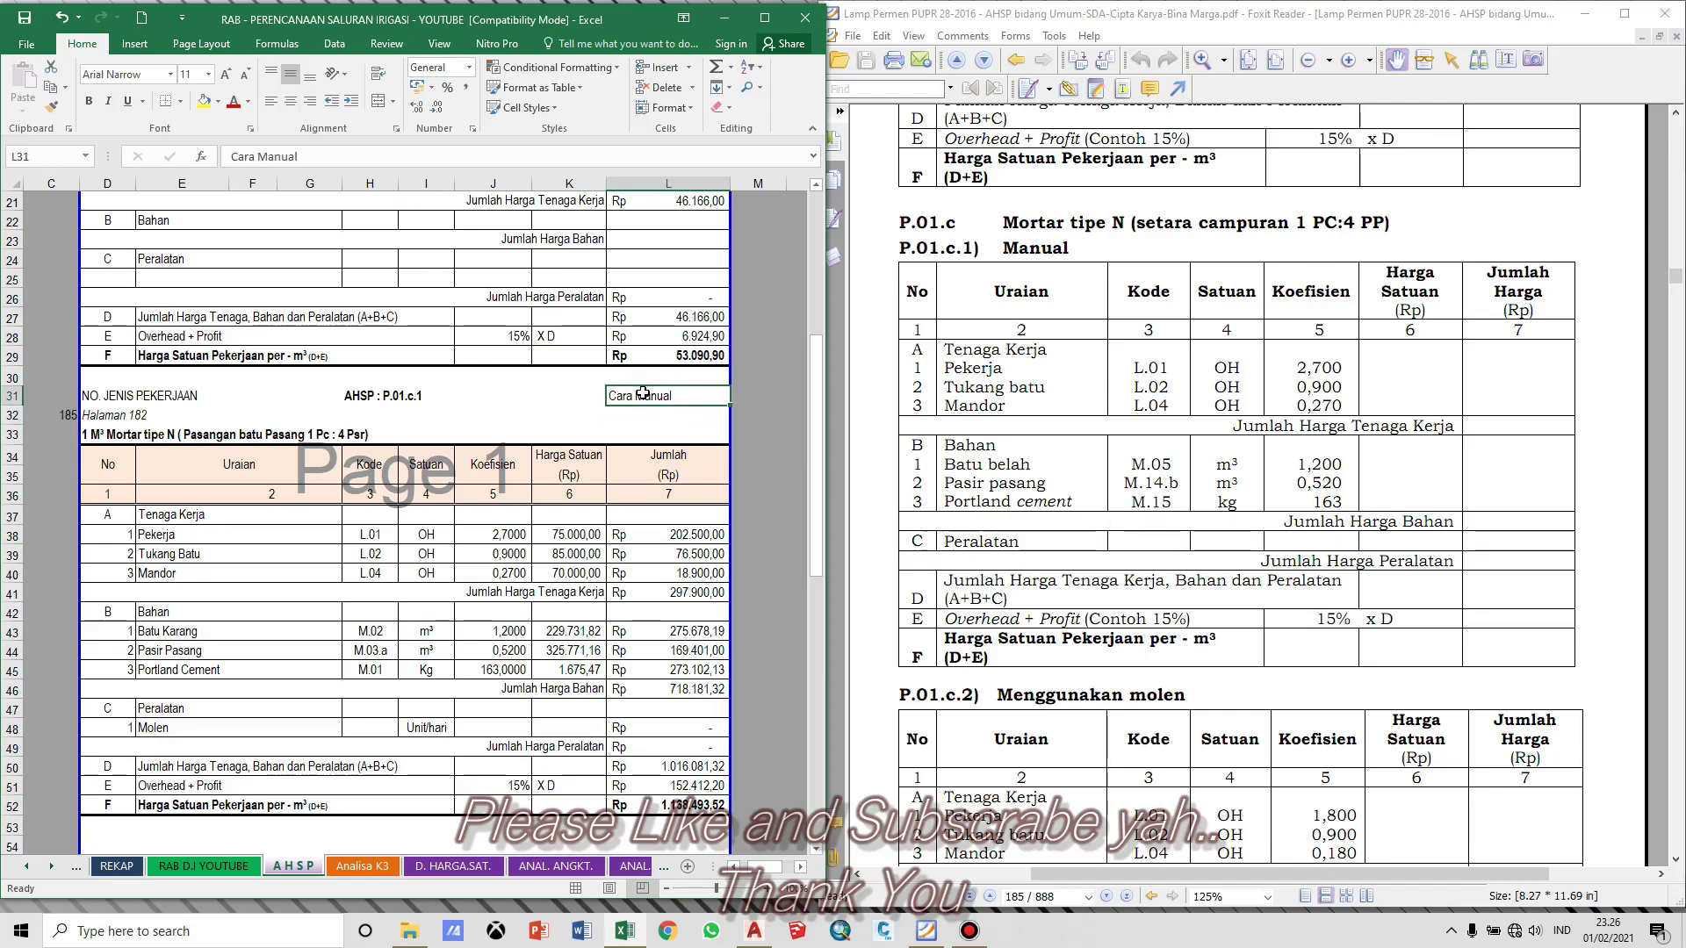
left_click(641, 415)
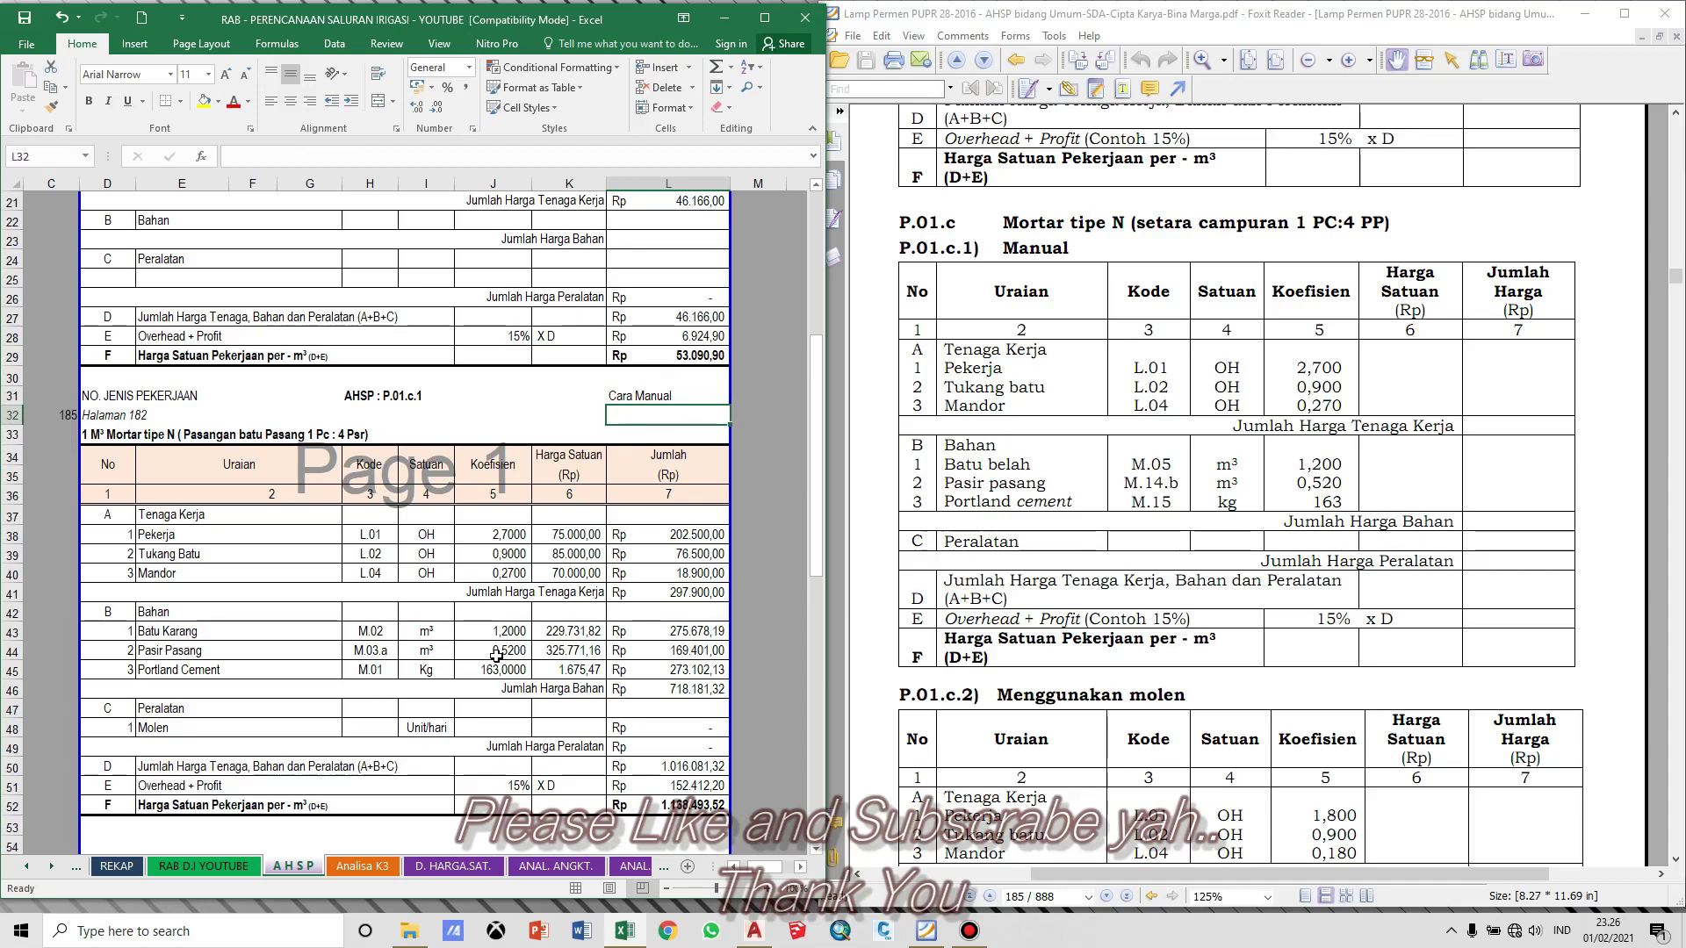
Step: Compare the regulation's P.01.c.2 table for using a concrete mixer (molen), including its equipment entry, with the manual P.01.c.1 table
left_click(634, 400)
left_click_drag(1325, 630, 1309, 527)
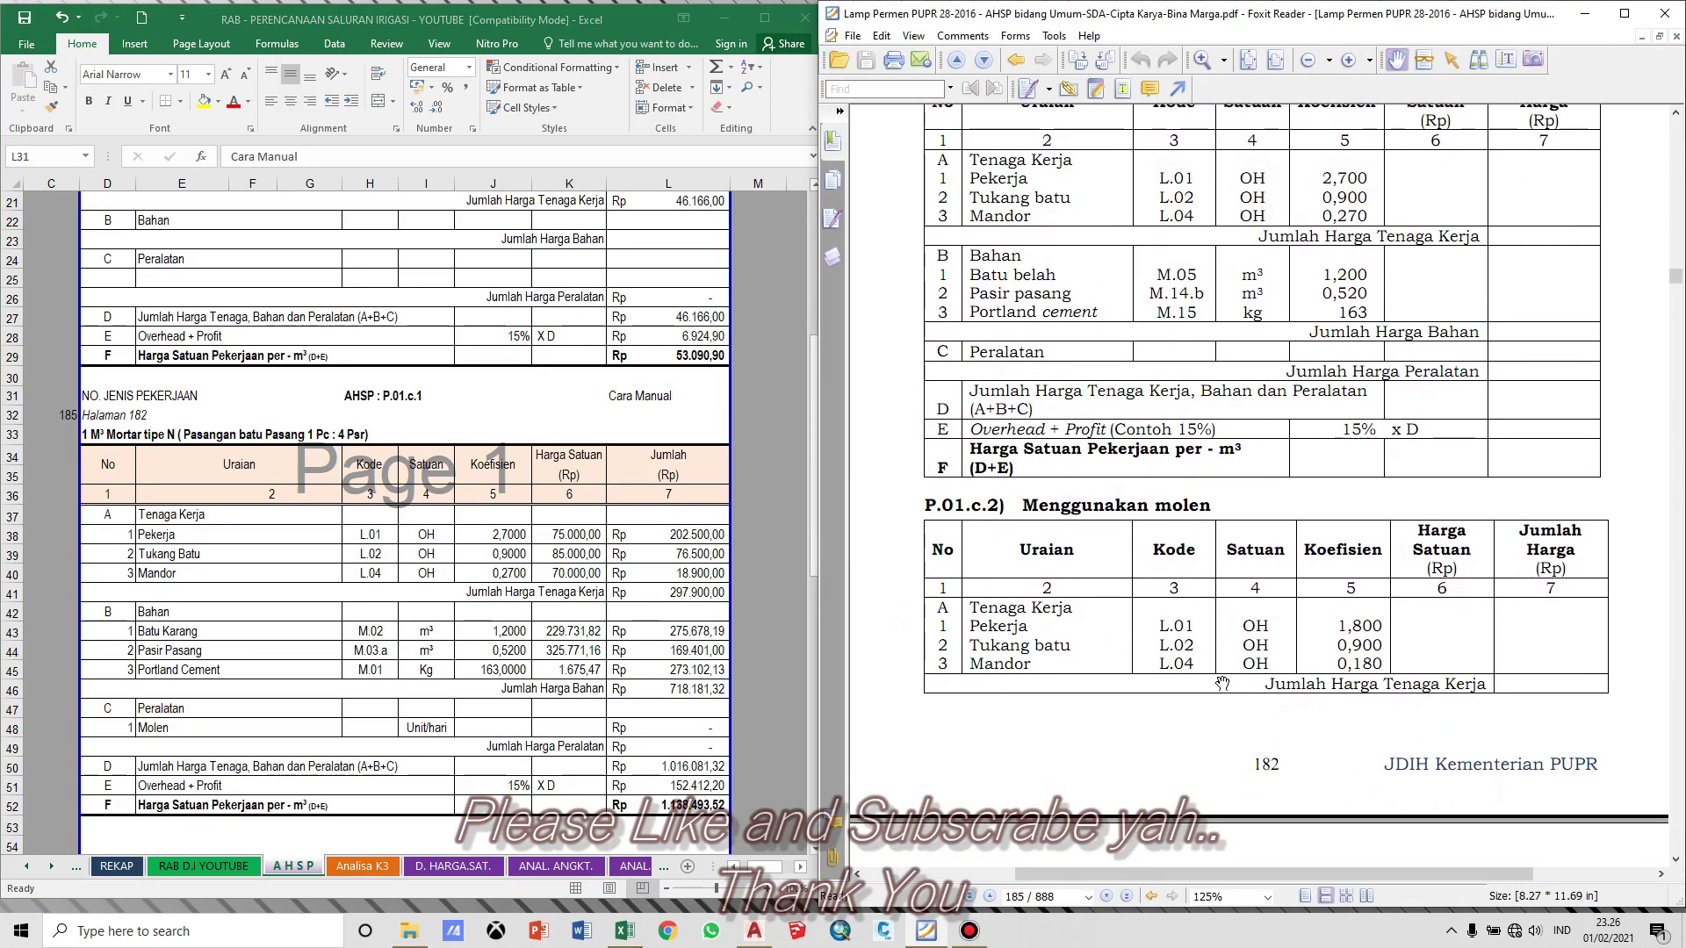
scroll(1144, 441, "down", 3)
scroll(934, 336, "up", 1)
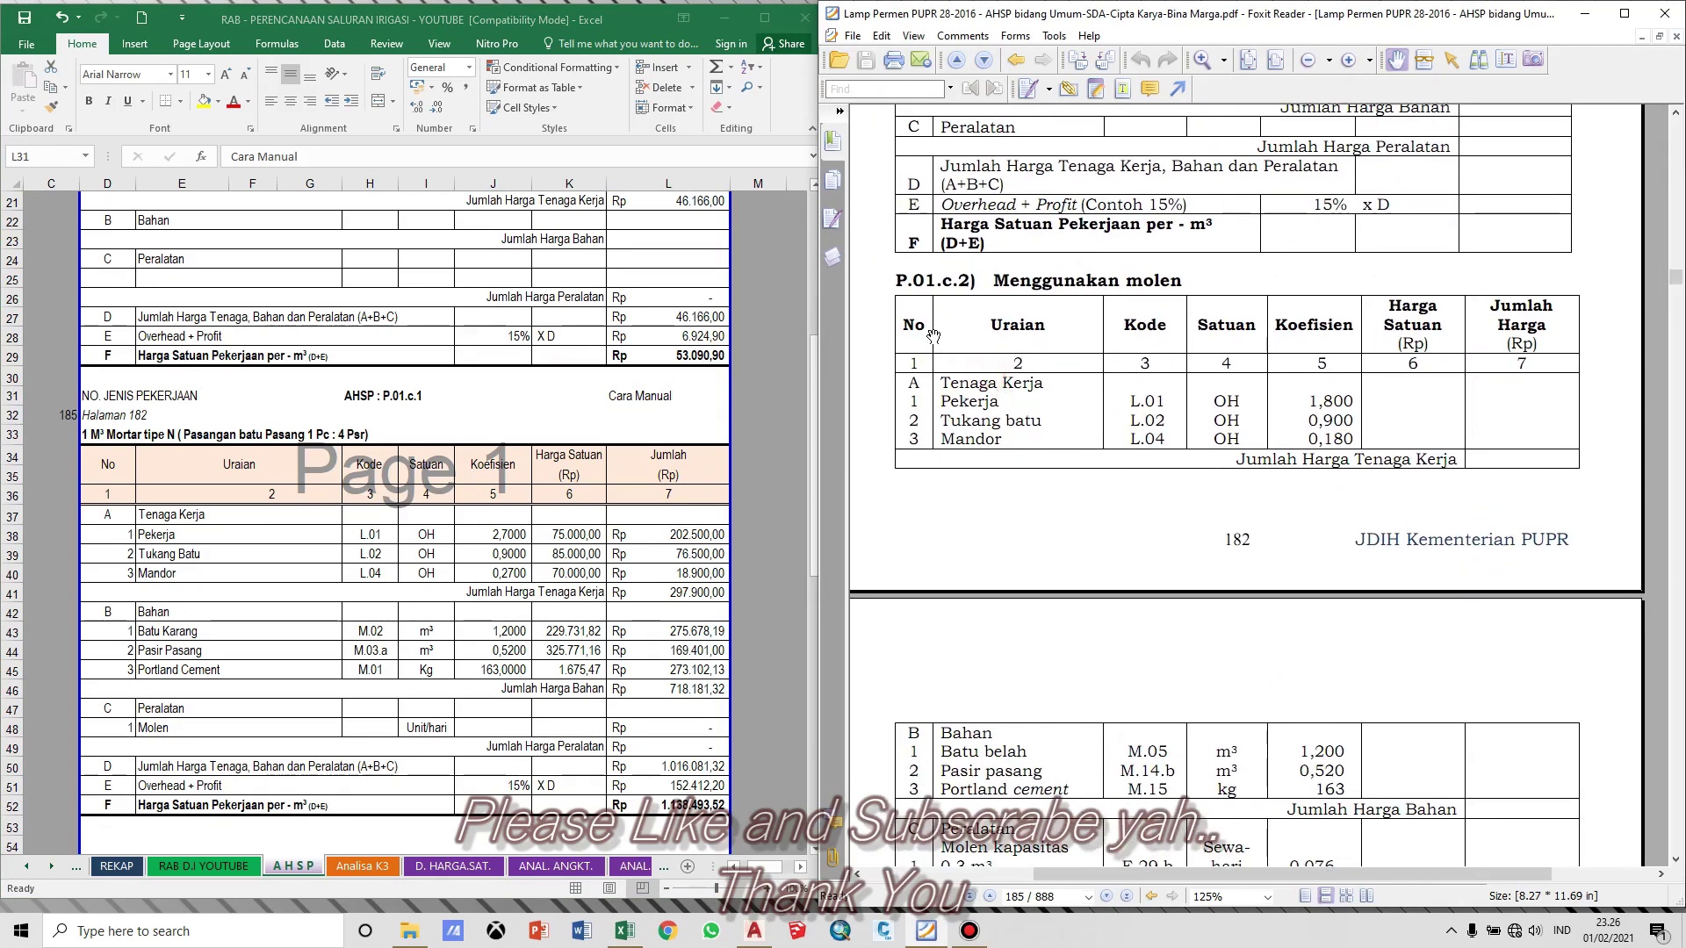
scroll(1188, 501, "down", 3)
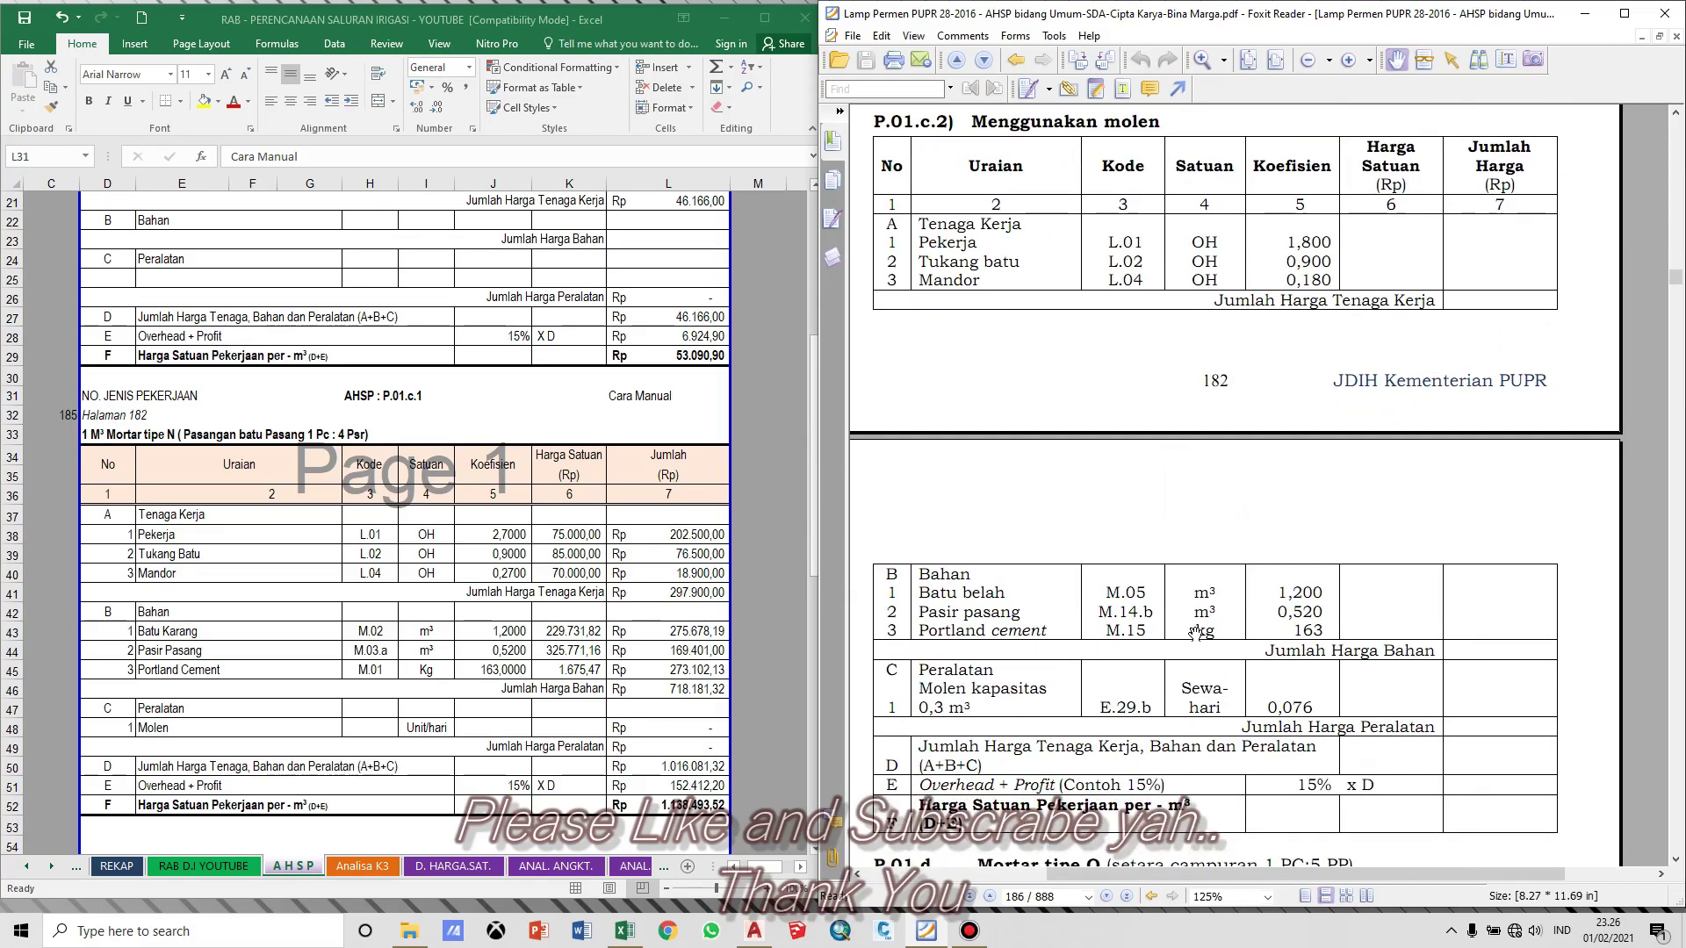
left_click_drag(1250, 710, 1248, 724)
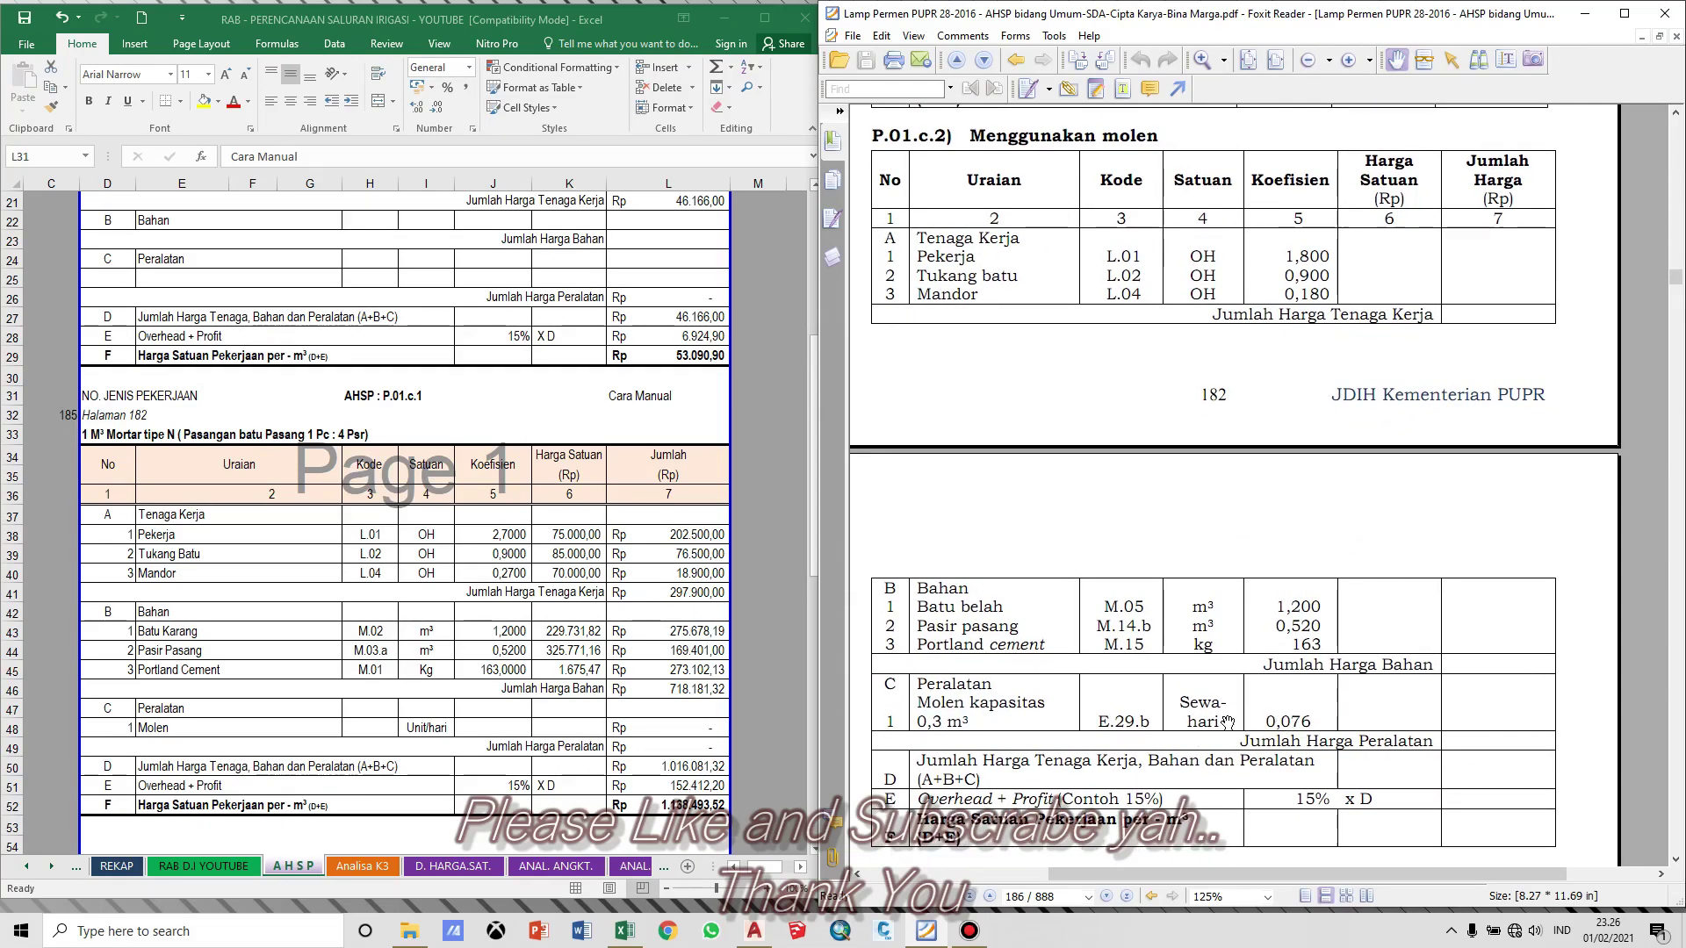
left_click_drag(1307, 458, 1274, 620)
scroll(1273, 620, "up", 5)
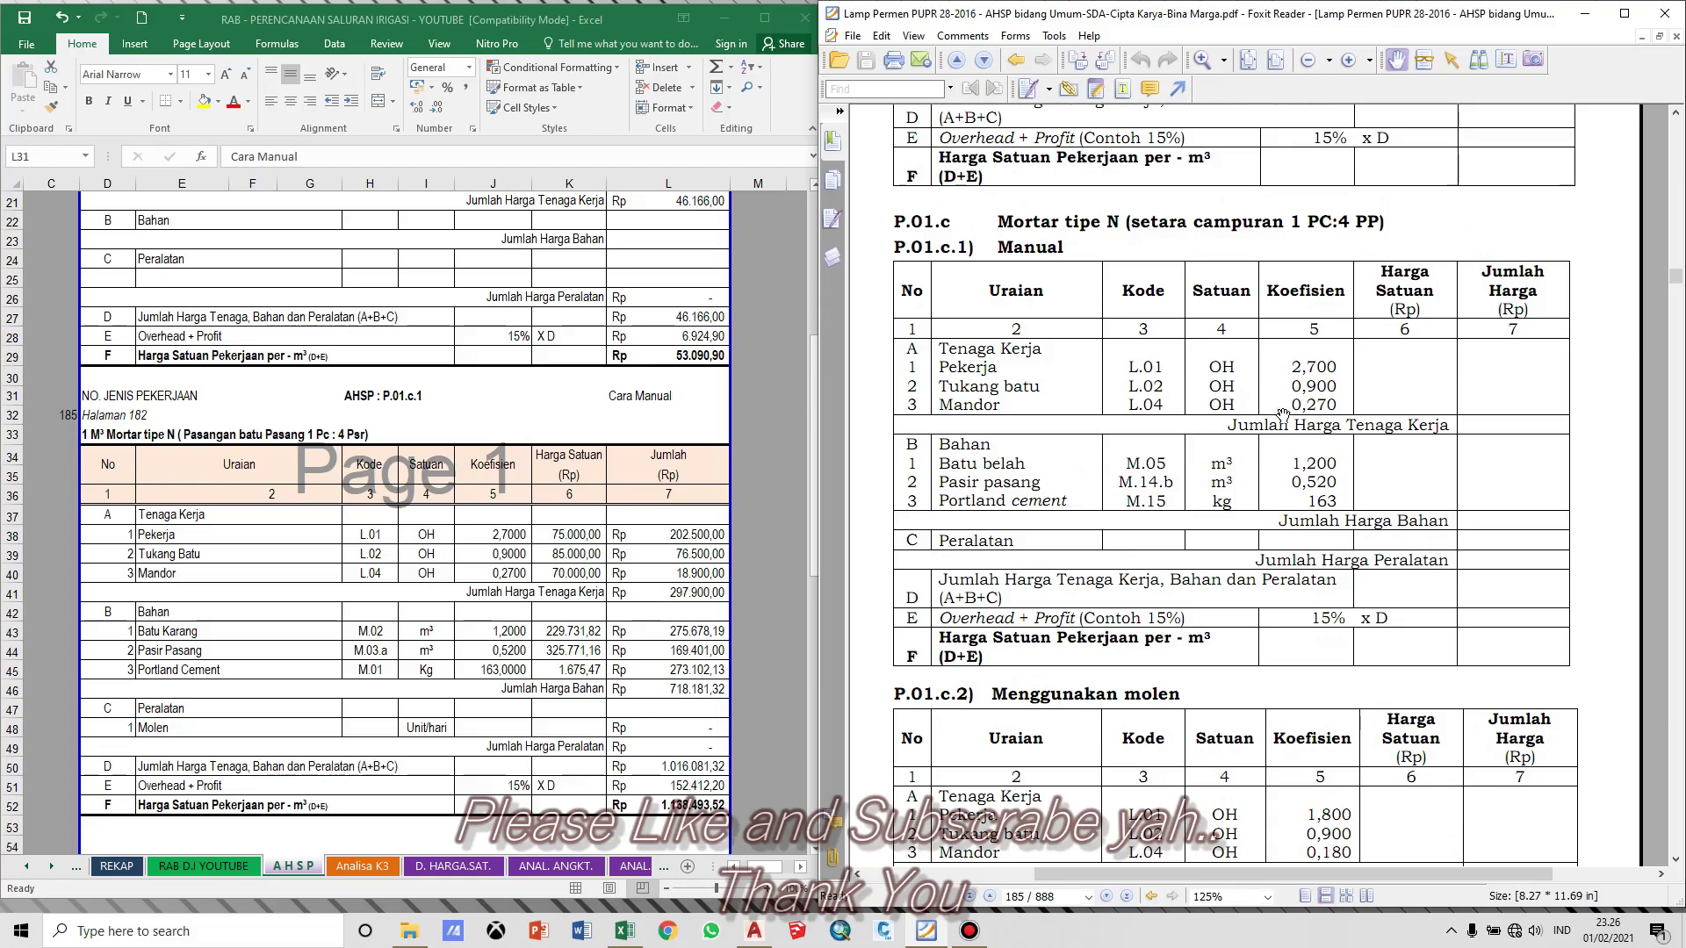
Step: Compare the labour and material coefficients of the P.01.c.1 analysis with those in the regulation's manual mortar tipe N table
left_click_drag(1288, 500, 1288, 498)
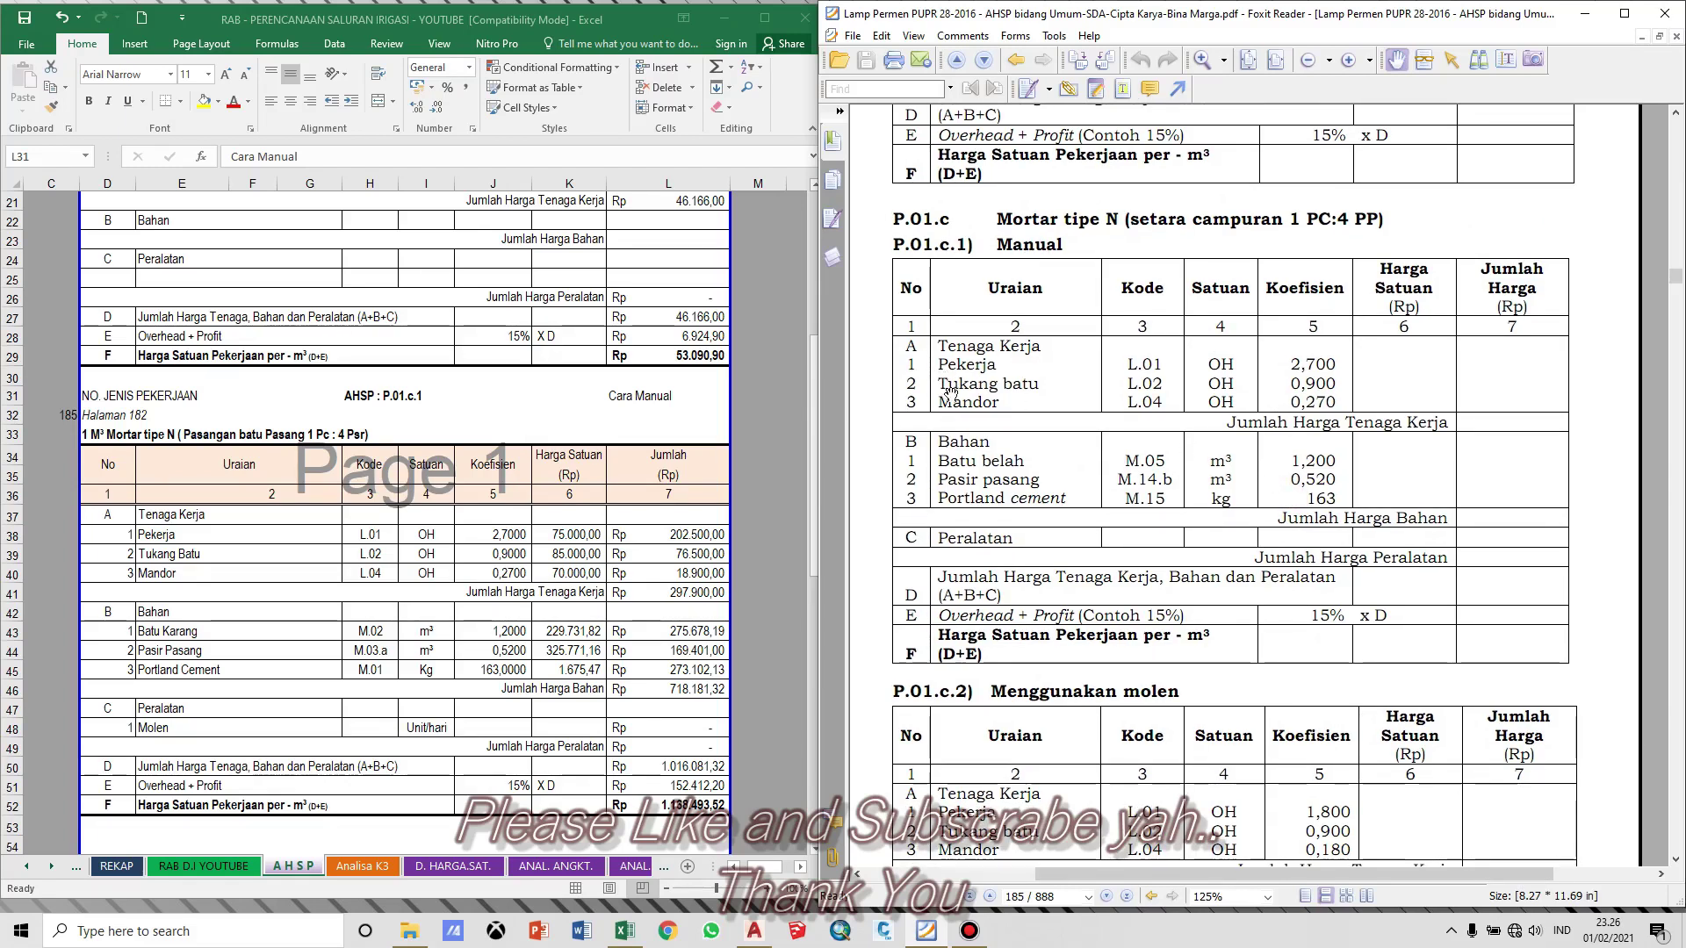
key("alt+Tab")
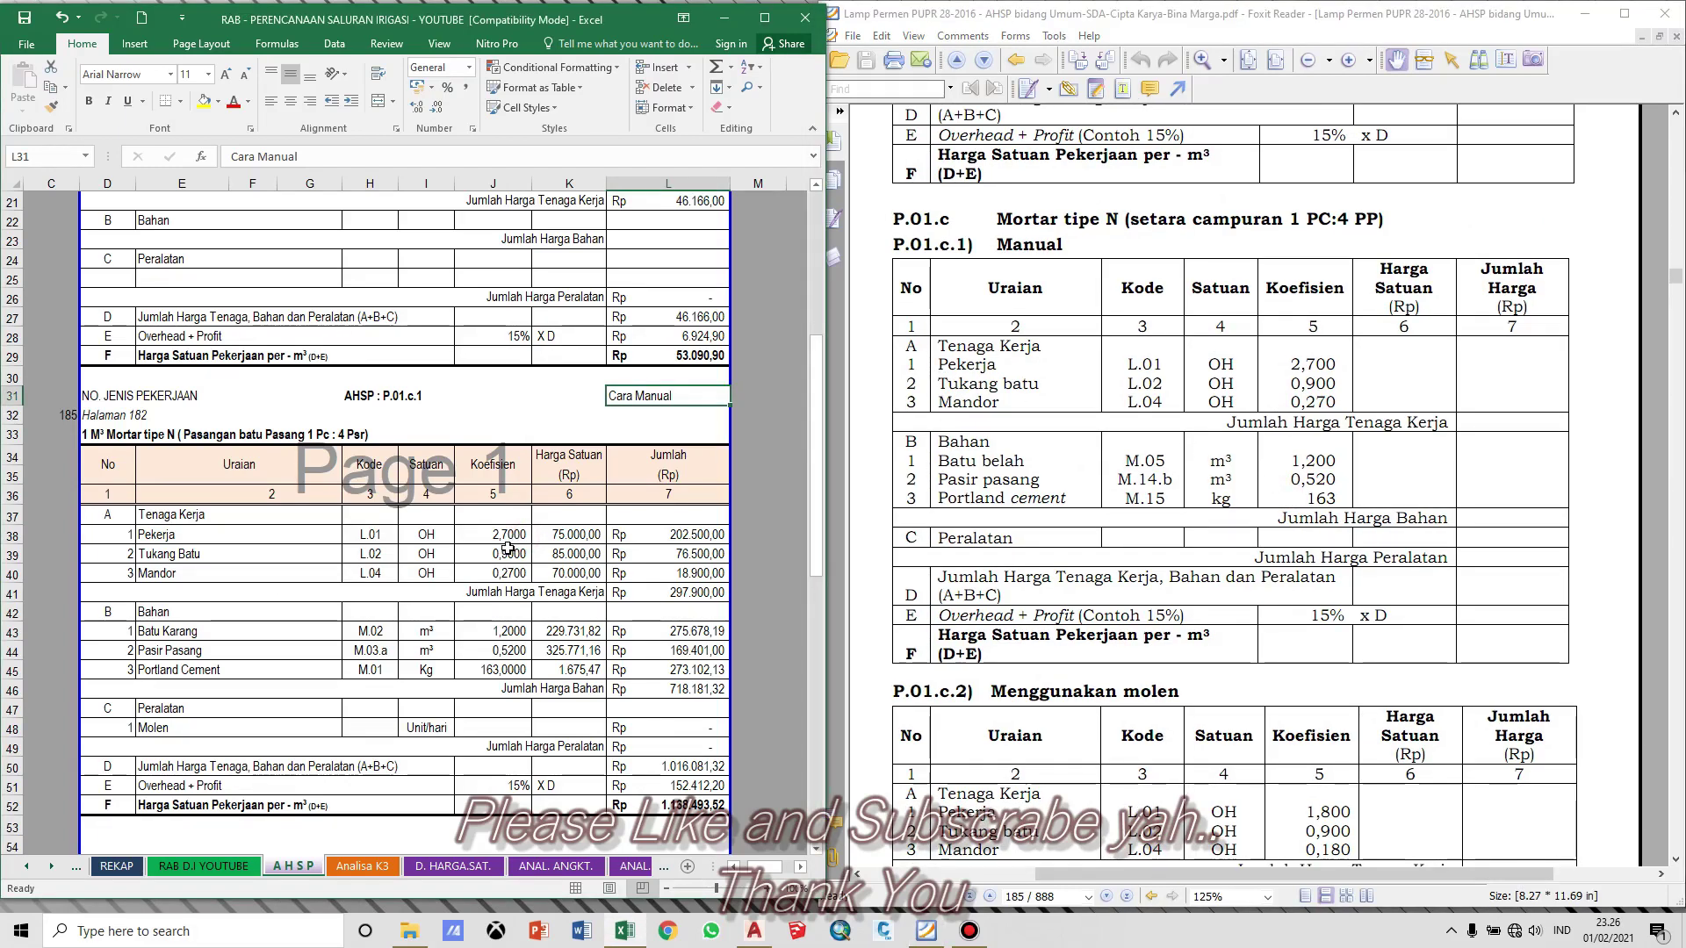
left_click(508, 550)
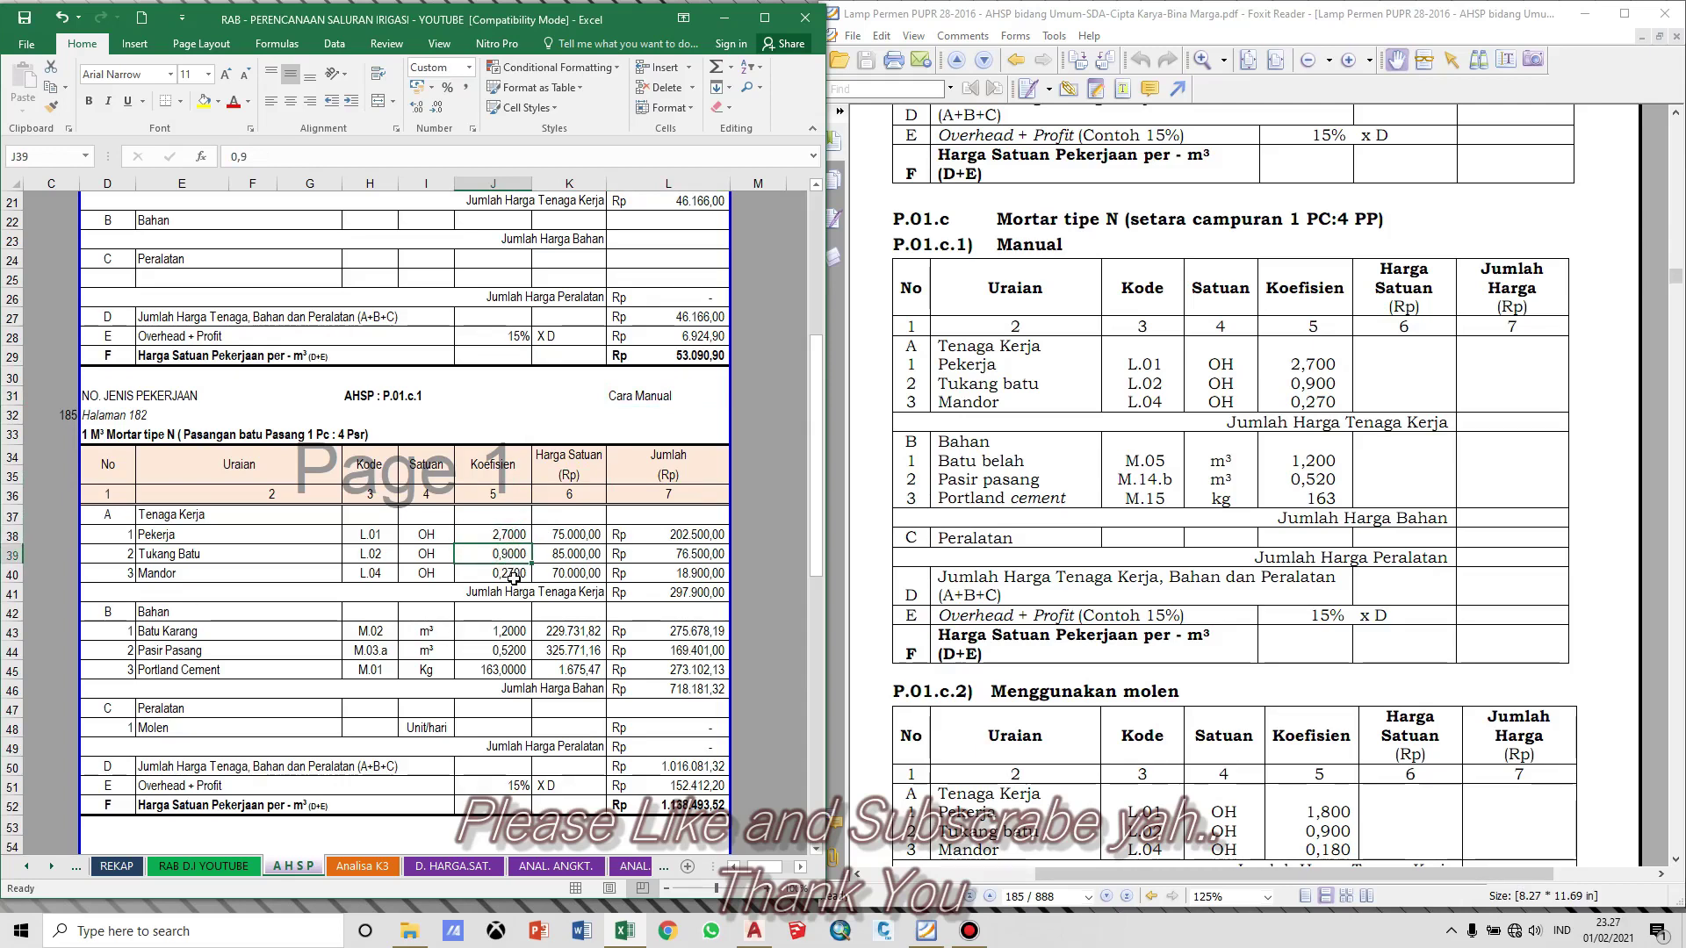
left_click(487, 575)
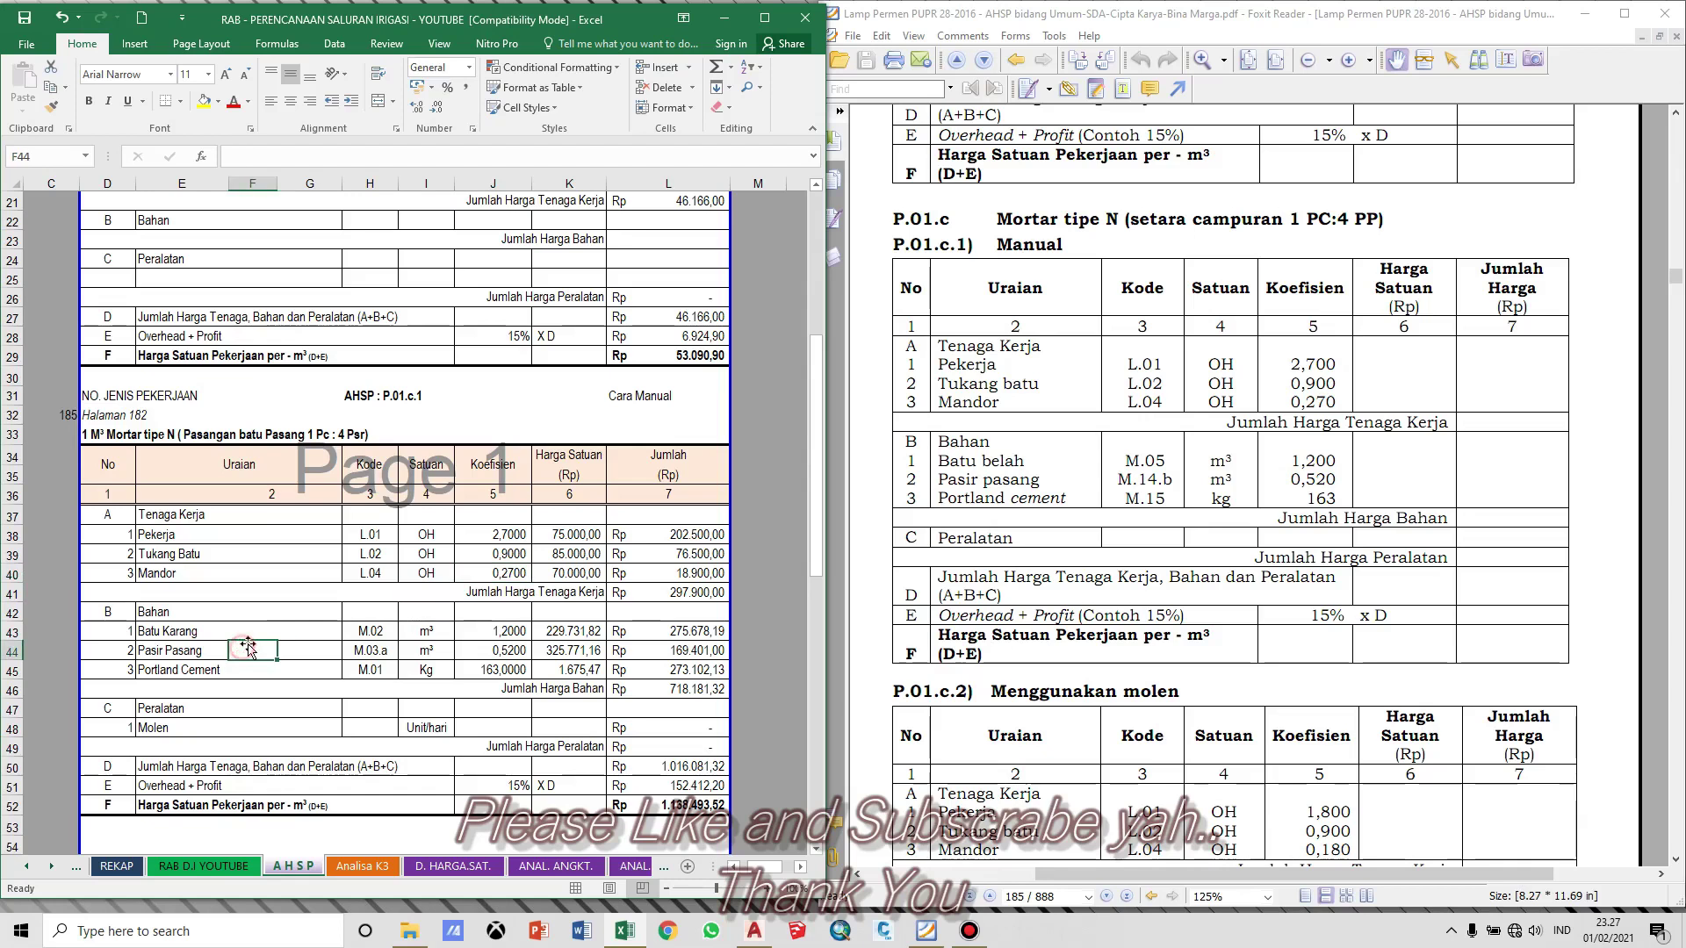
left_click(481, 632)
left_click(1335, 486)
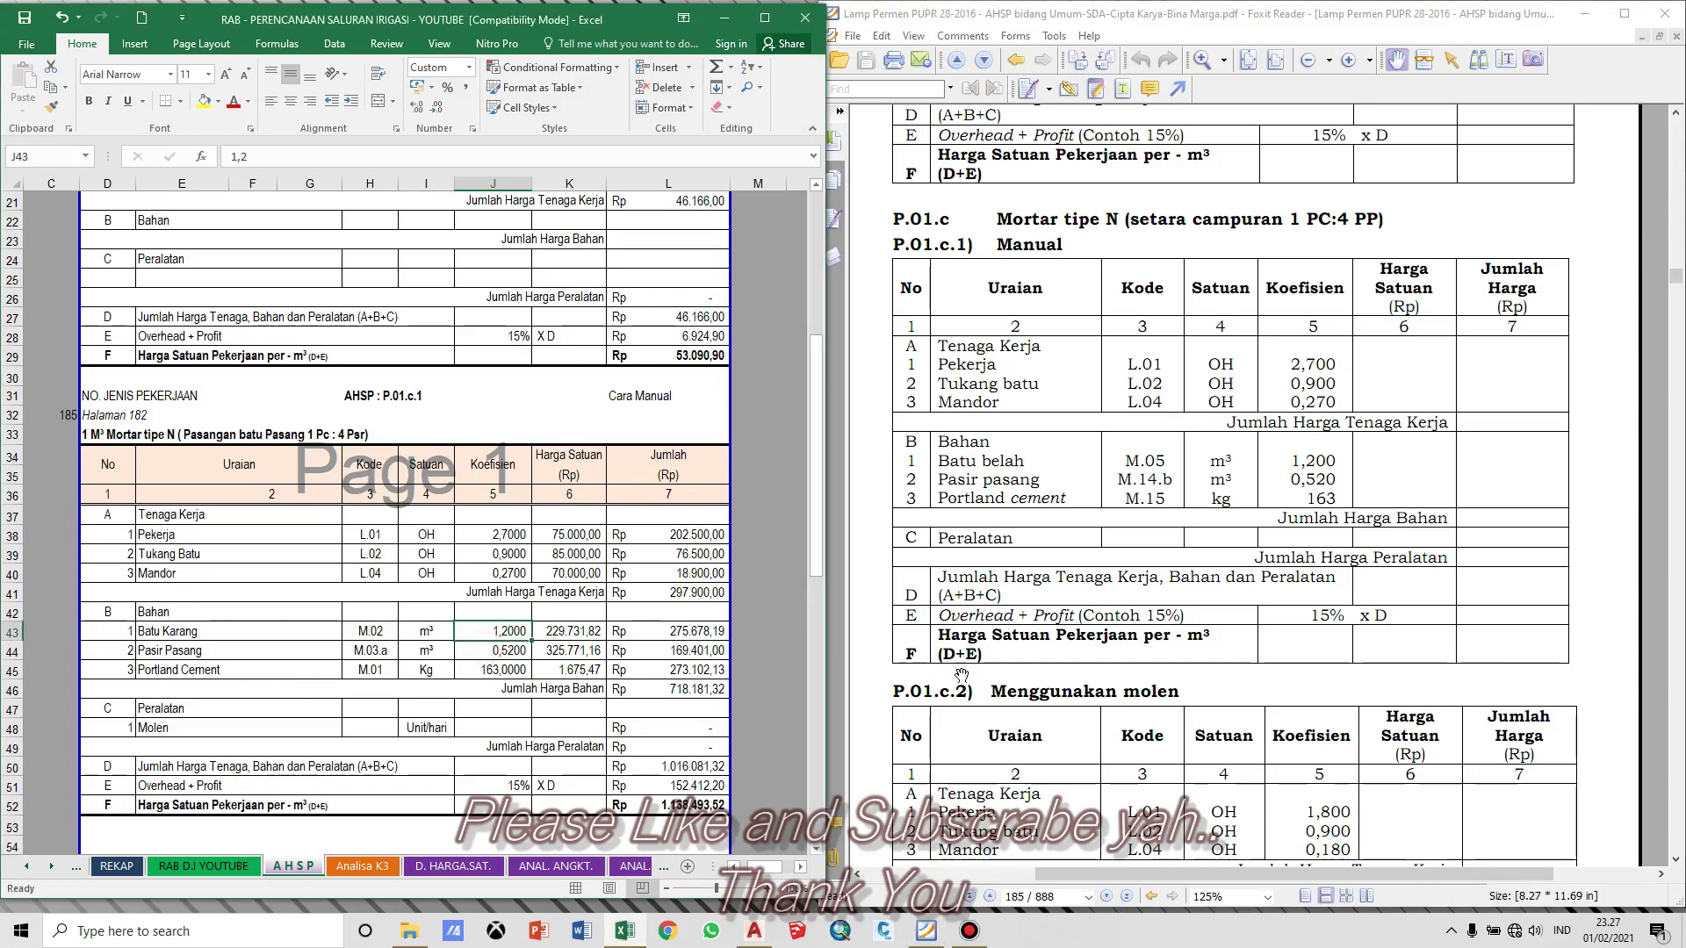
left_click(1310, 489)
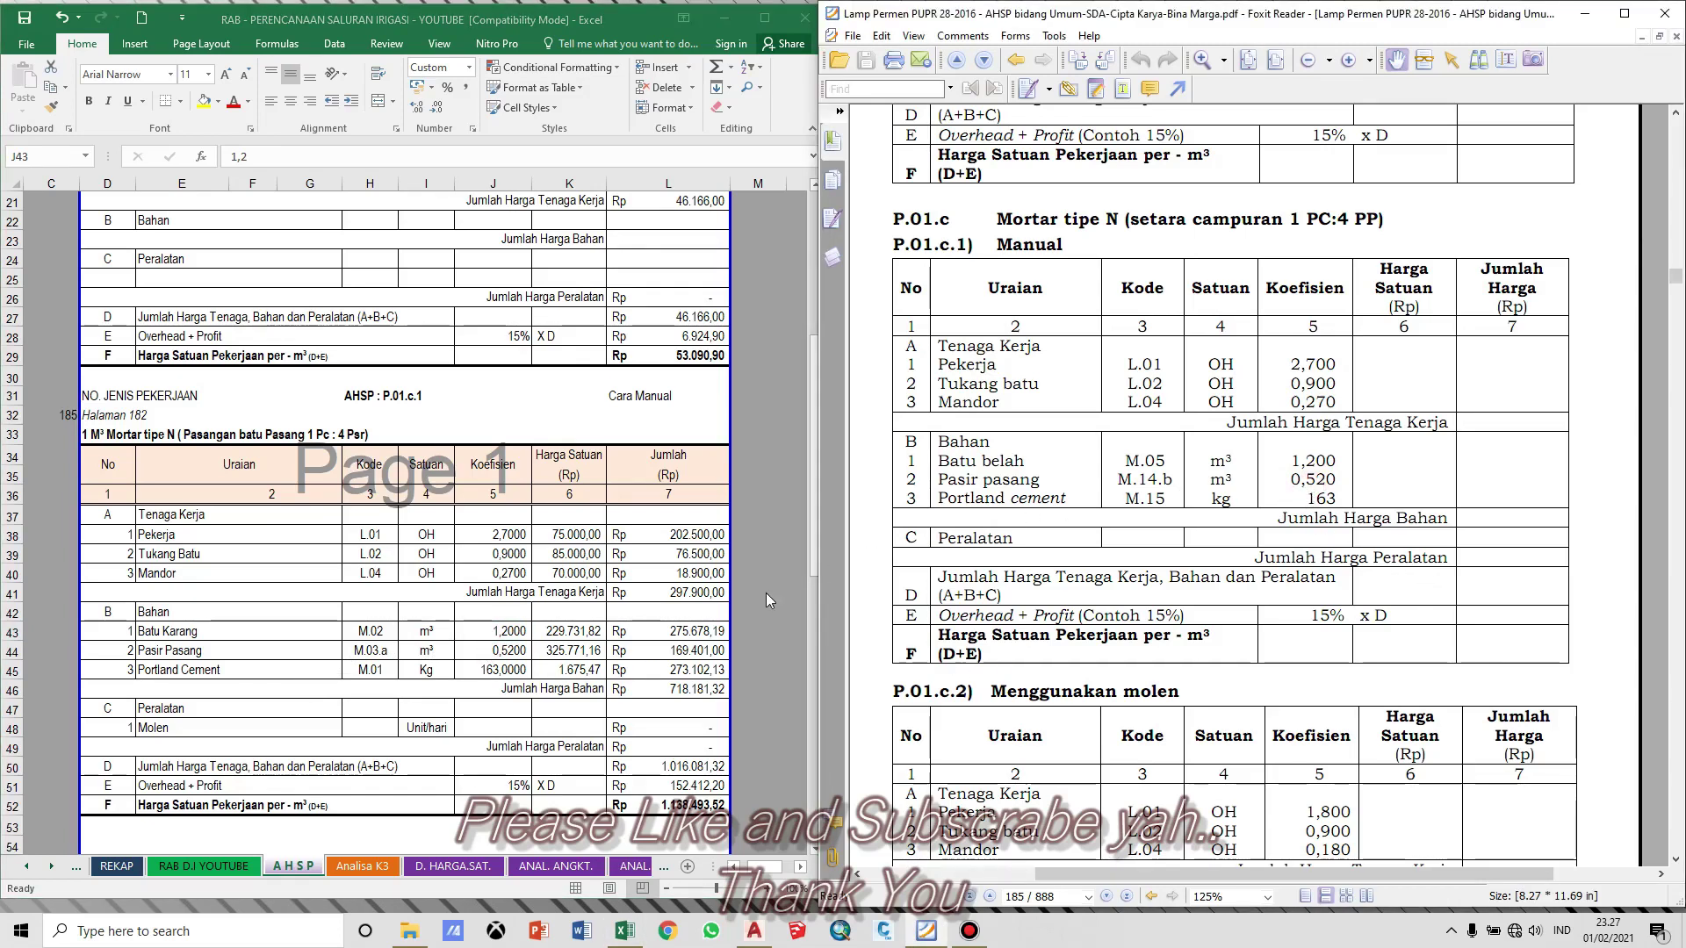
left_click(508, 662)
left_click(509, 673)
left_click(1326, 508)
left_click(507, 670)
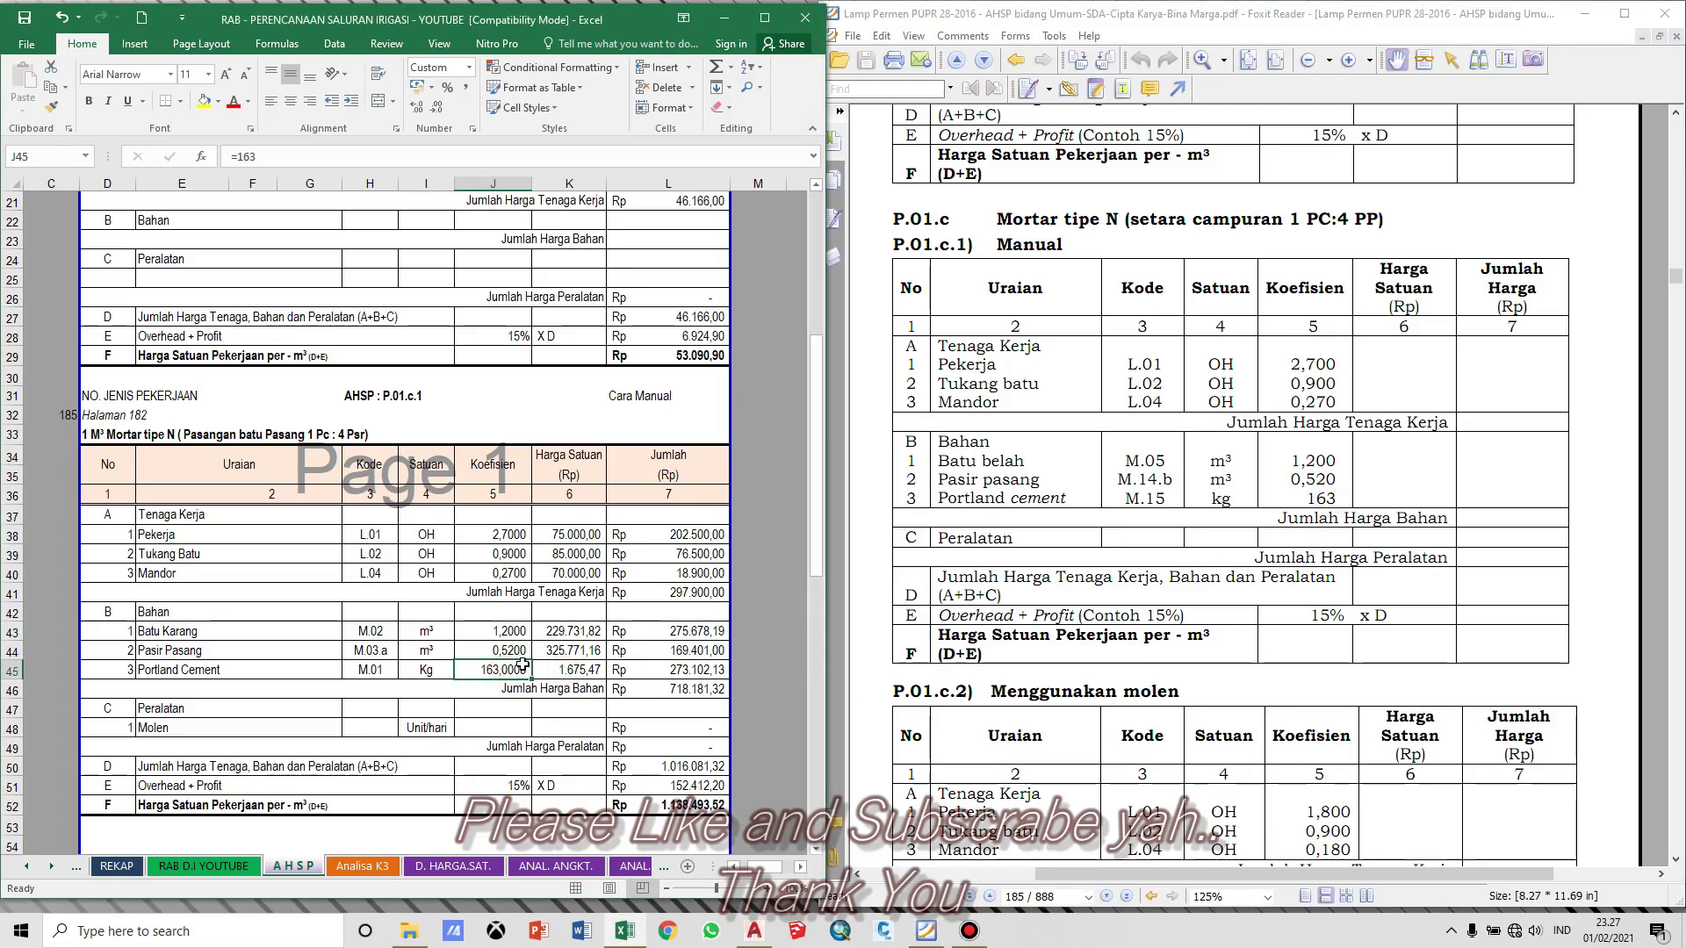
left_click(550, 616)
Step: Maximize the workbook and trace the Batu Karang unit price in K43 to its source cell on the D. HARGA.SAT. sheet
left_click(765, 17)
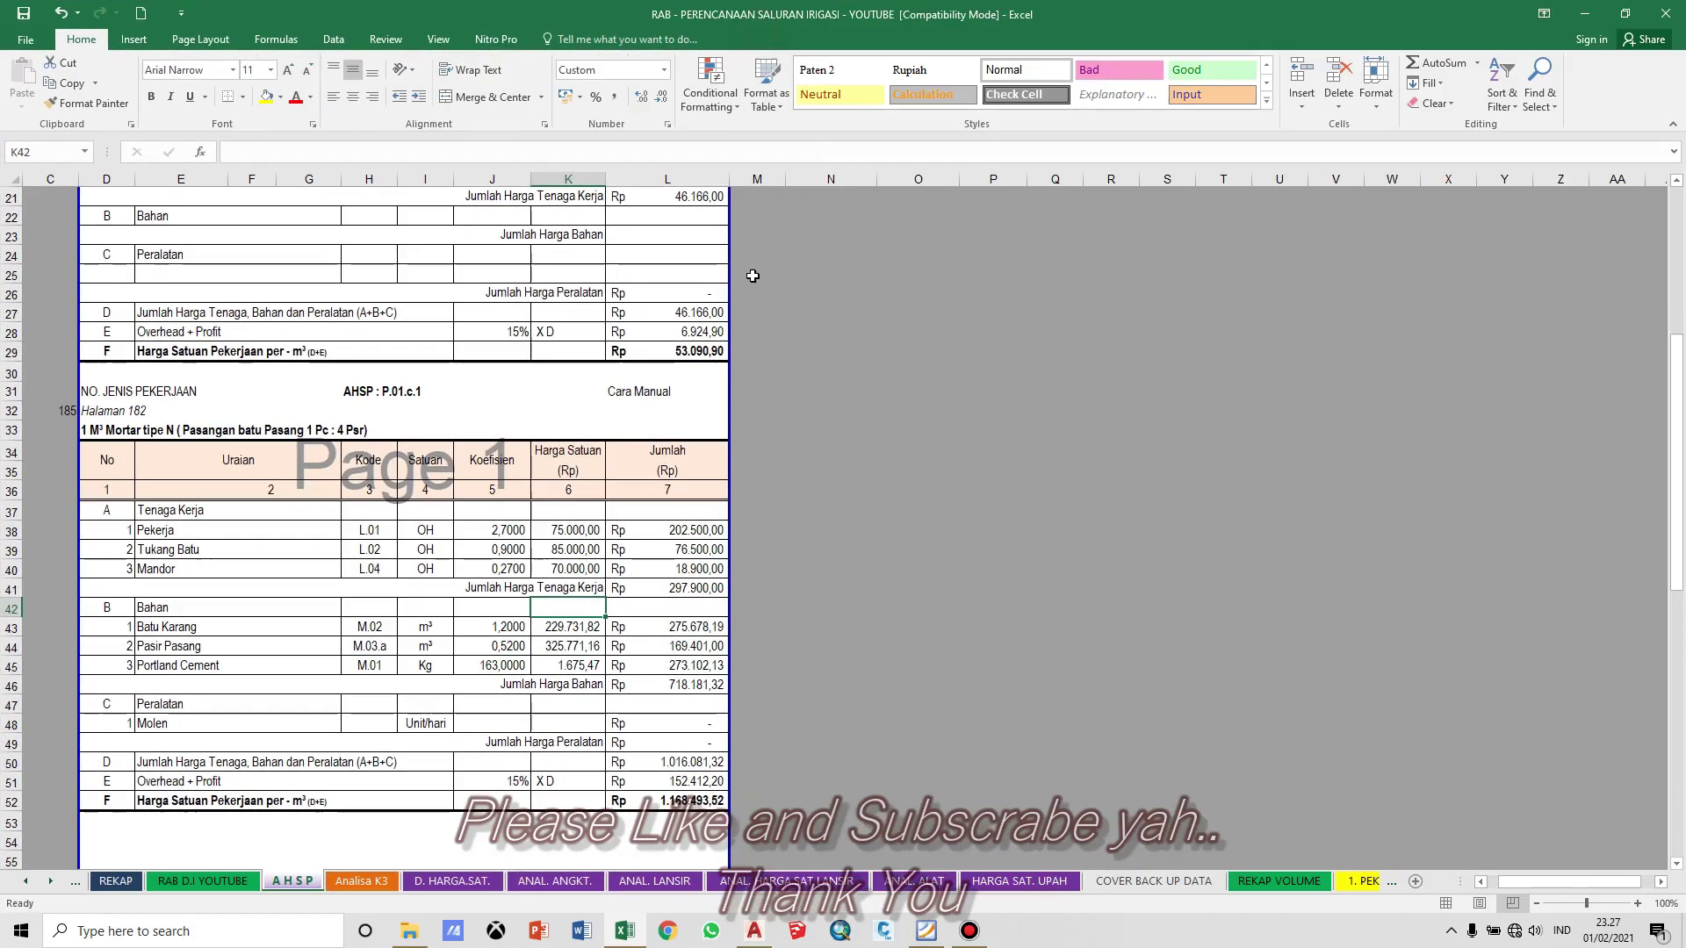
left_click(945, 588)
key("Right")
key("Right")
key("Right")
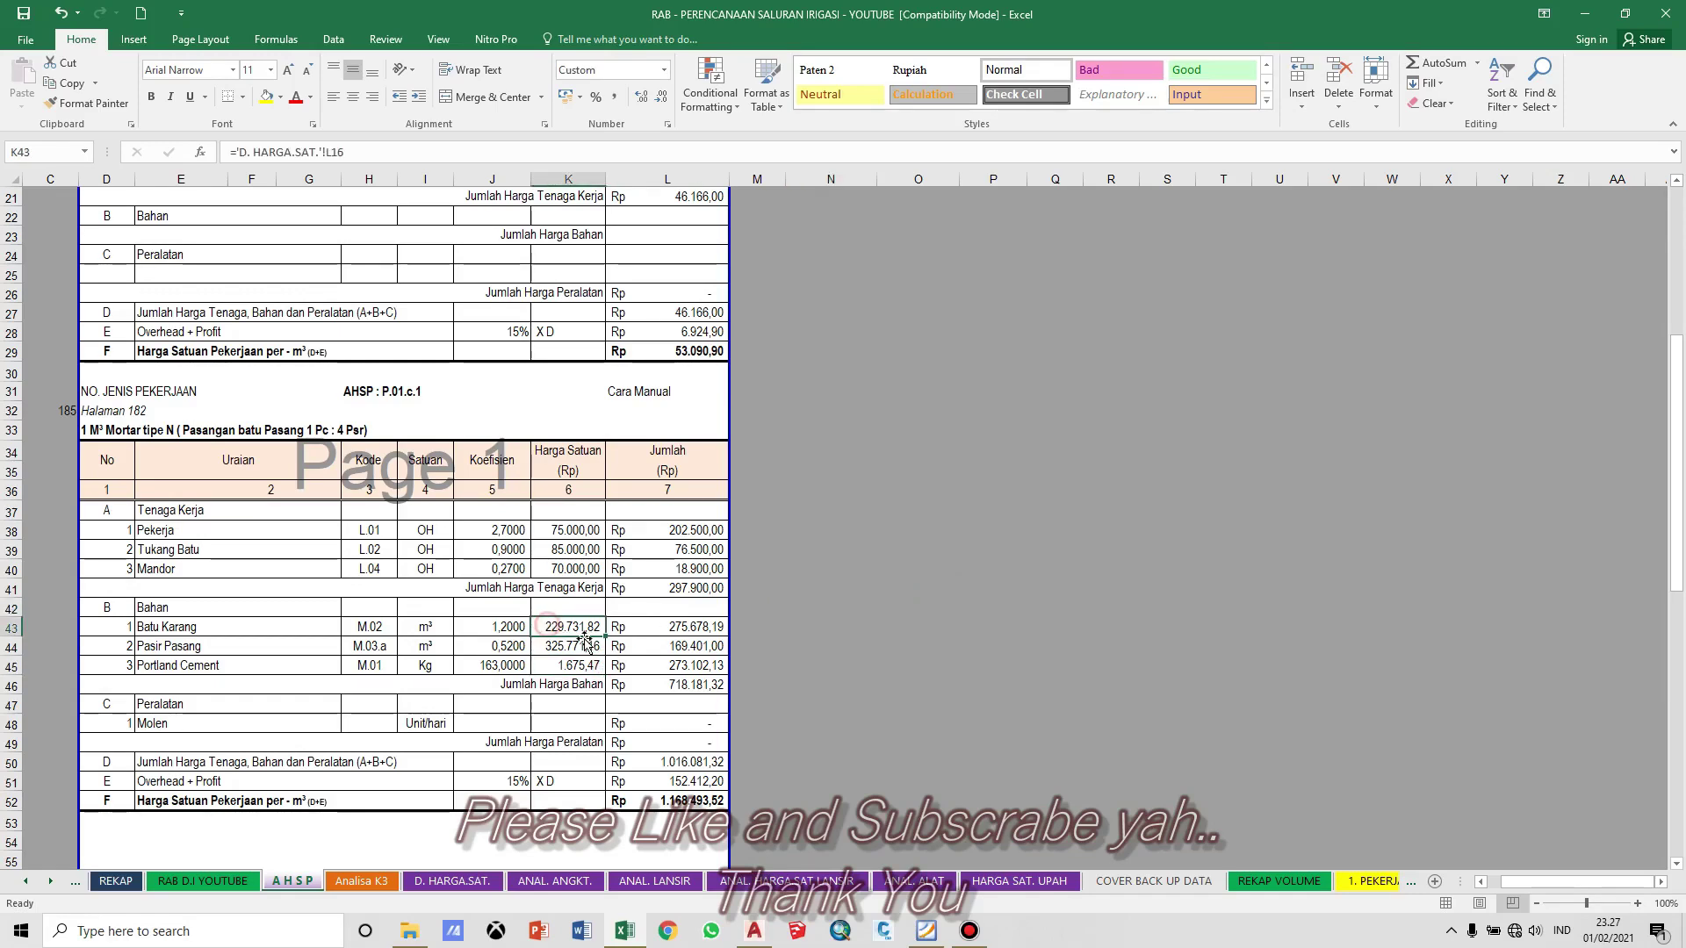
left_click(659, 634)
left_click(579, 628)
key("ctrl+bracketleft")
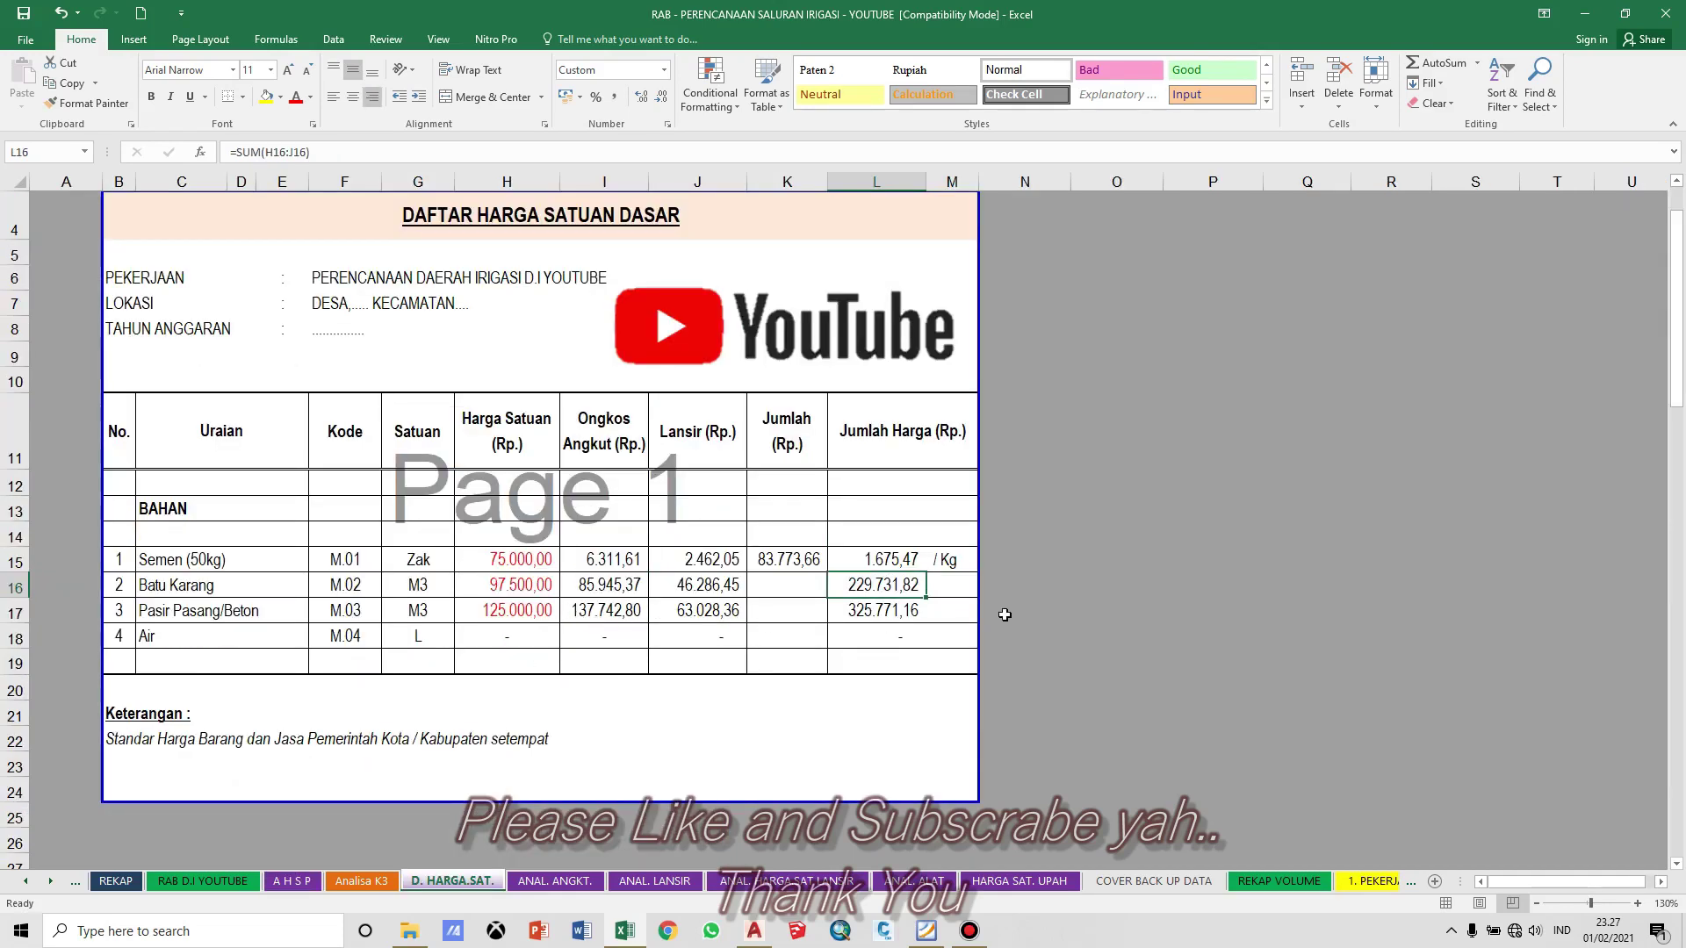
left_click(1032, 585)
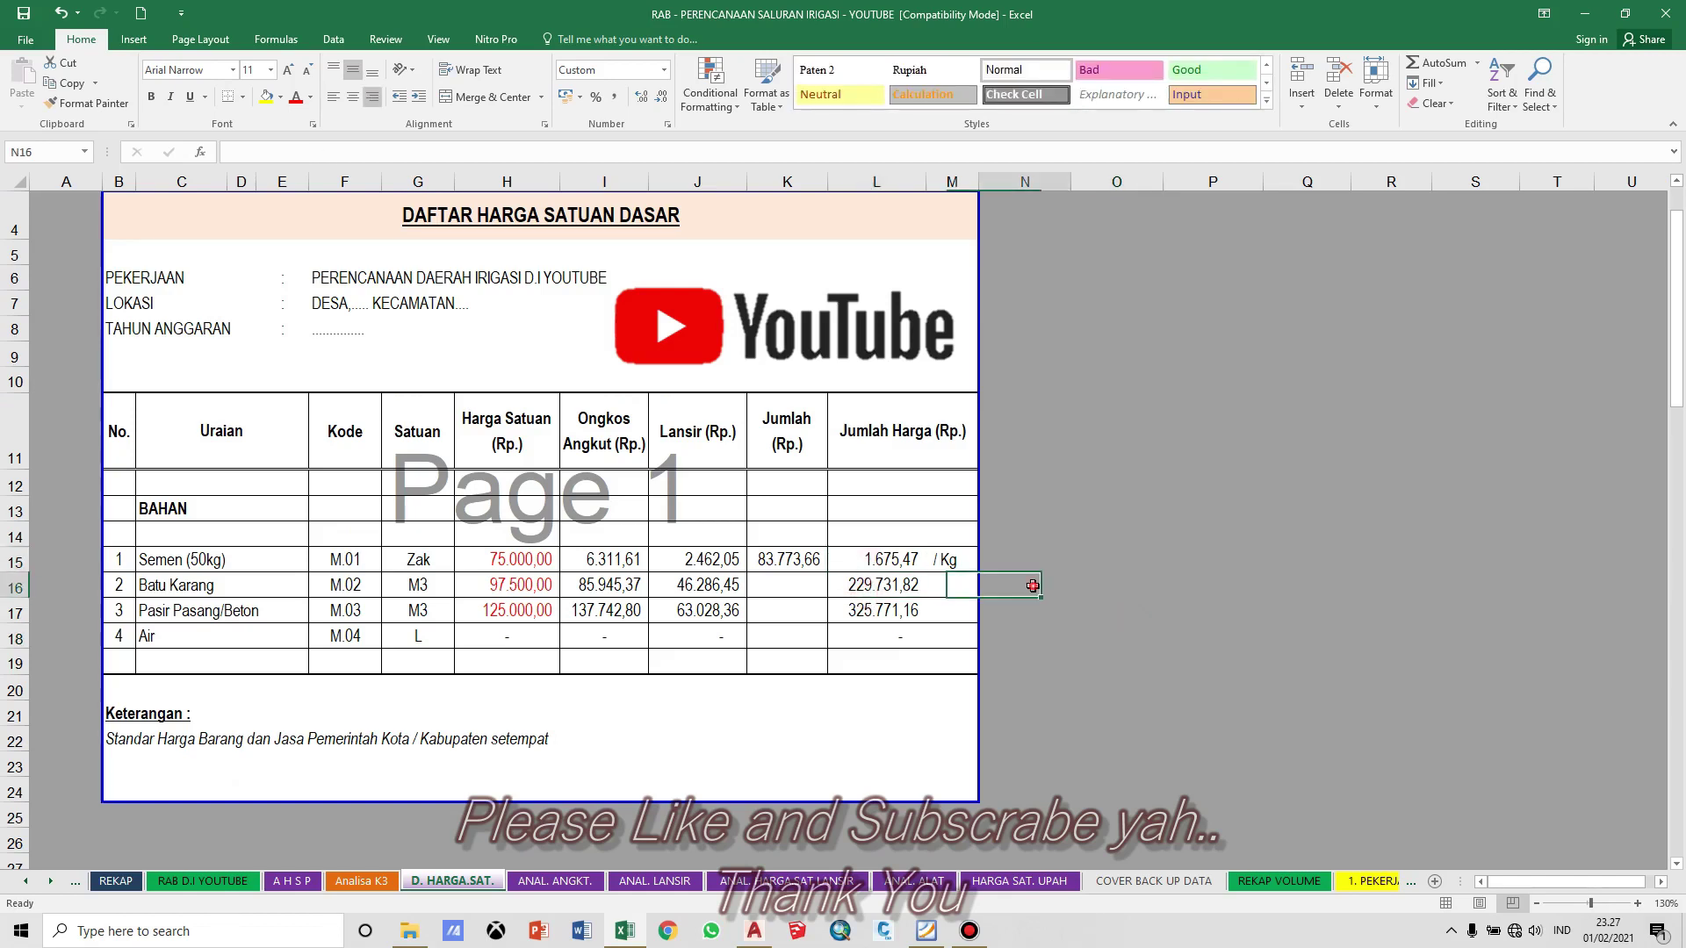
Step: Review the supporting wage, equipment cost, lansir unit price and Analisa Lansir sheets behind the basic prices
left_click(1018, 881)
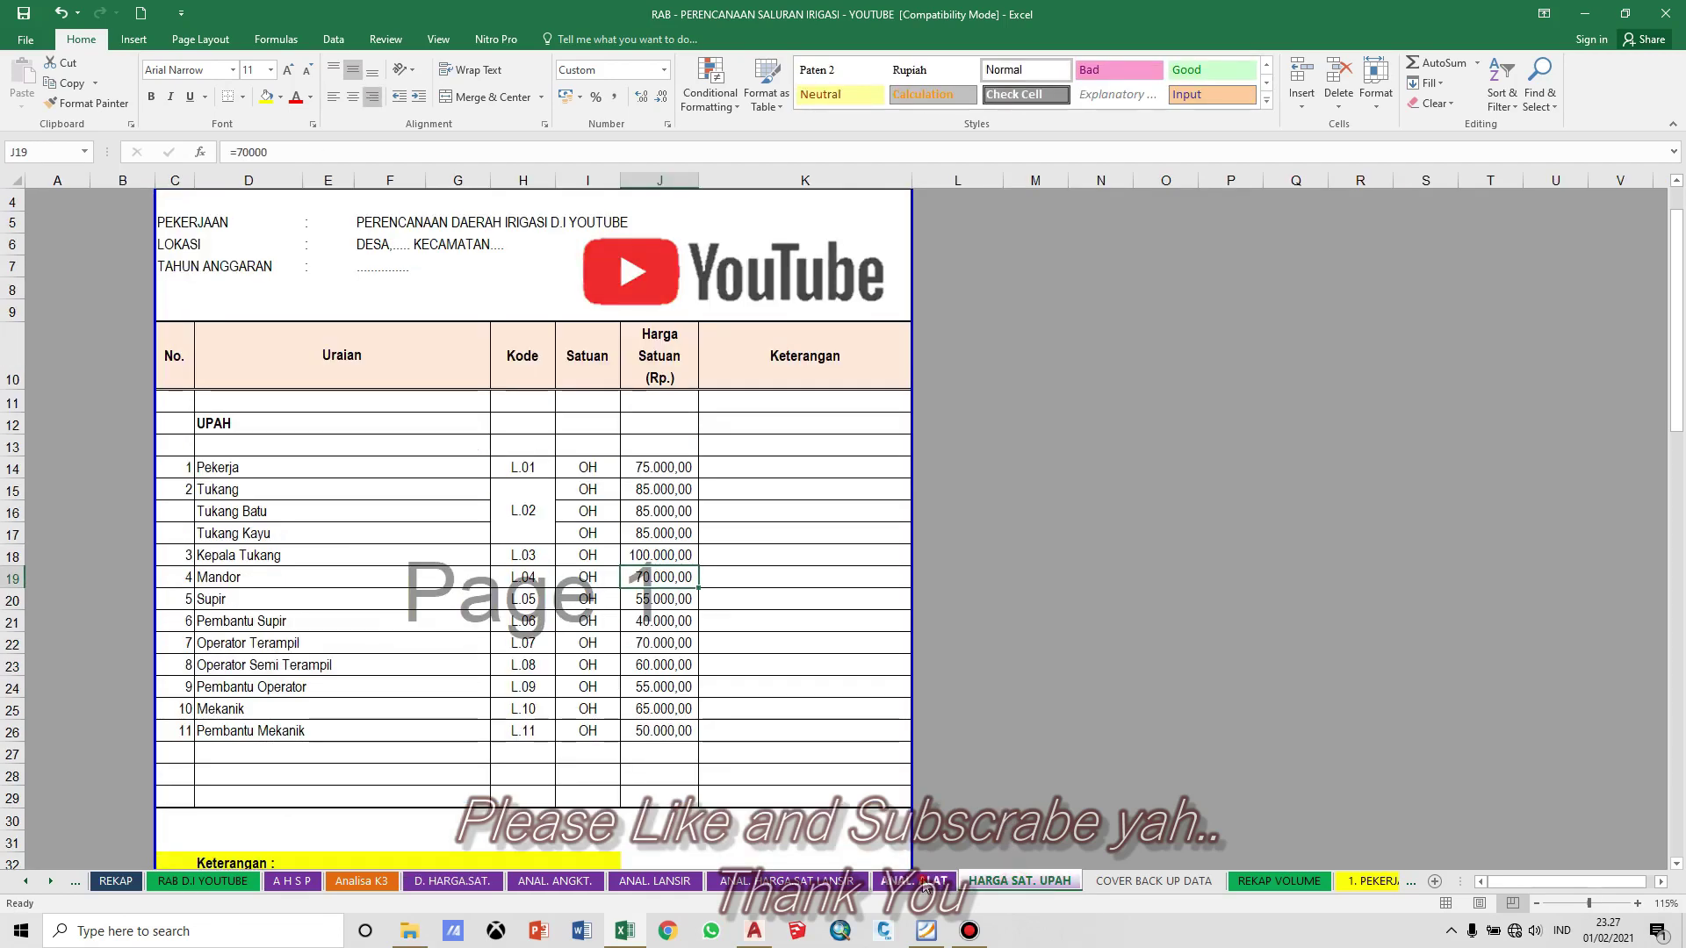
left_click(925, 886)
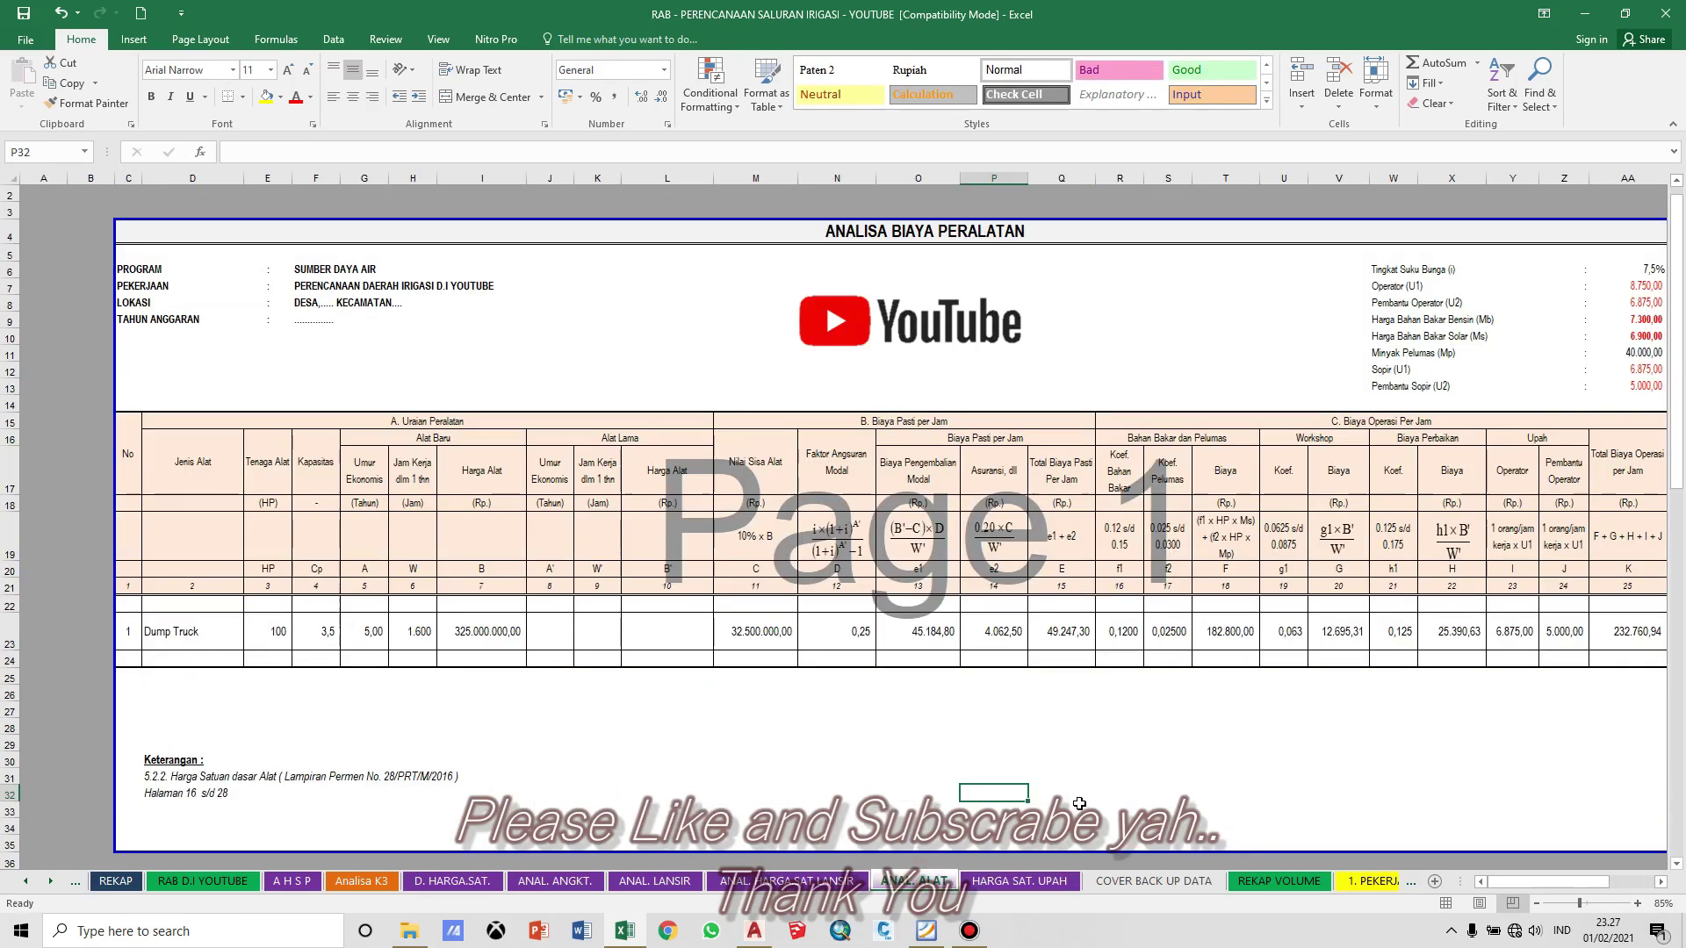
left_click(814, 888)
left_click(950, 774)
left_click(982, 630)
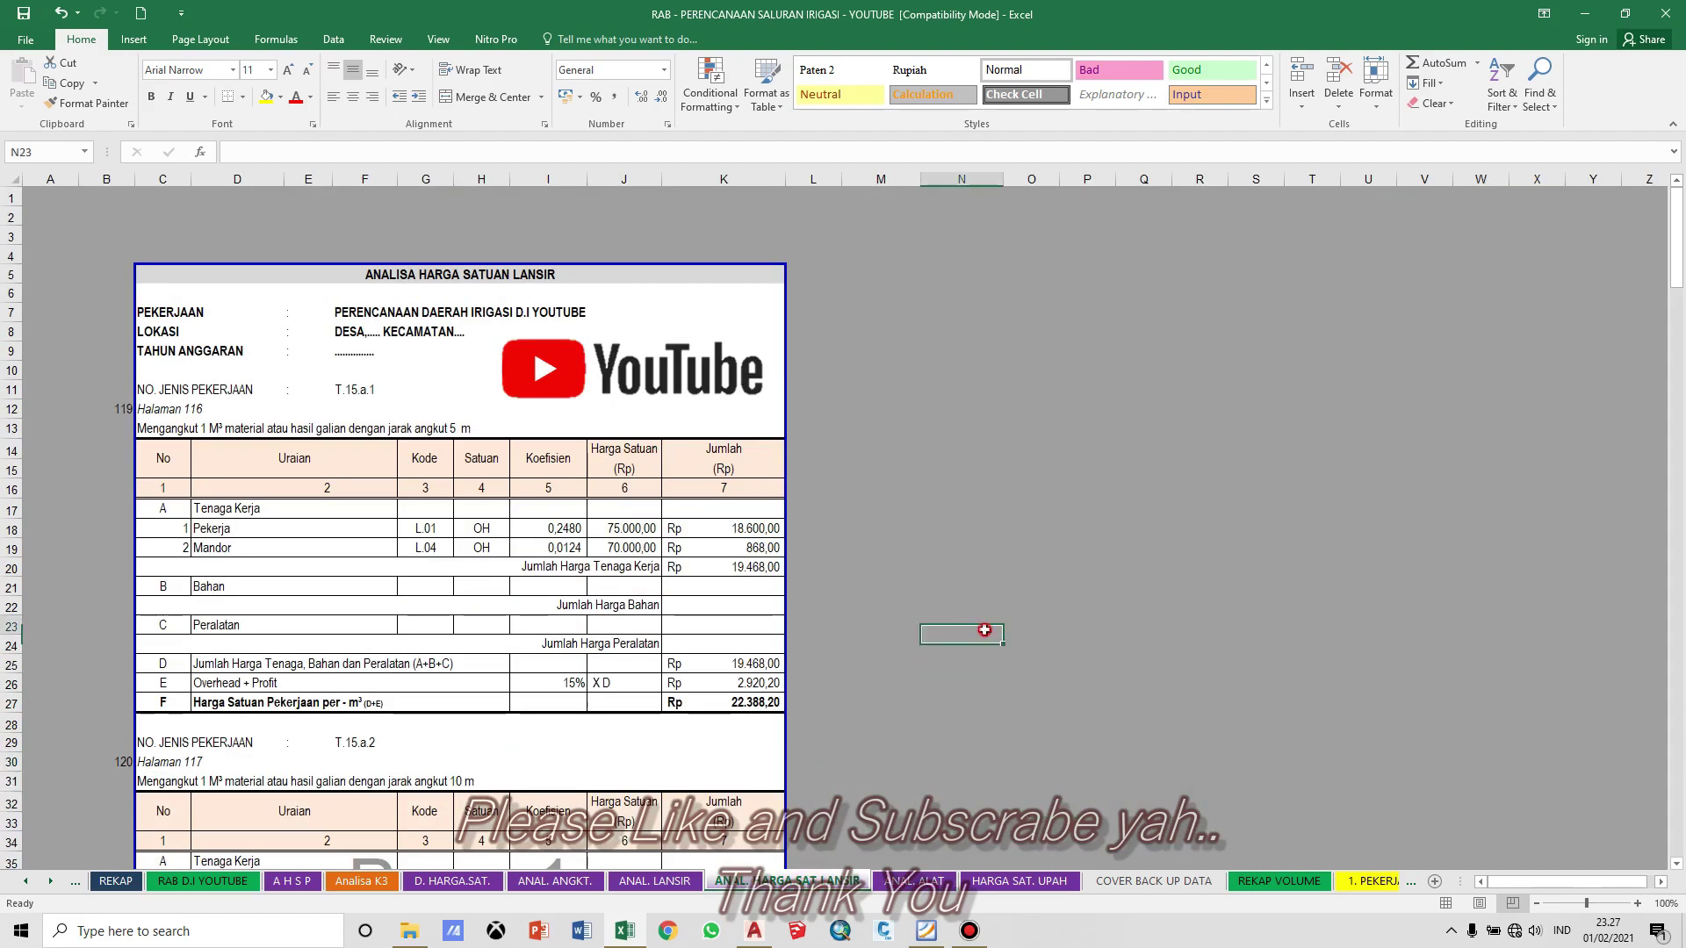
left_click(654, 881)
left_click(576, 881)
left_click(654, 881)
left_click(786, 882)
left_click(655, 881)
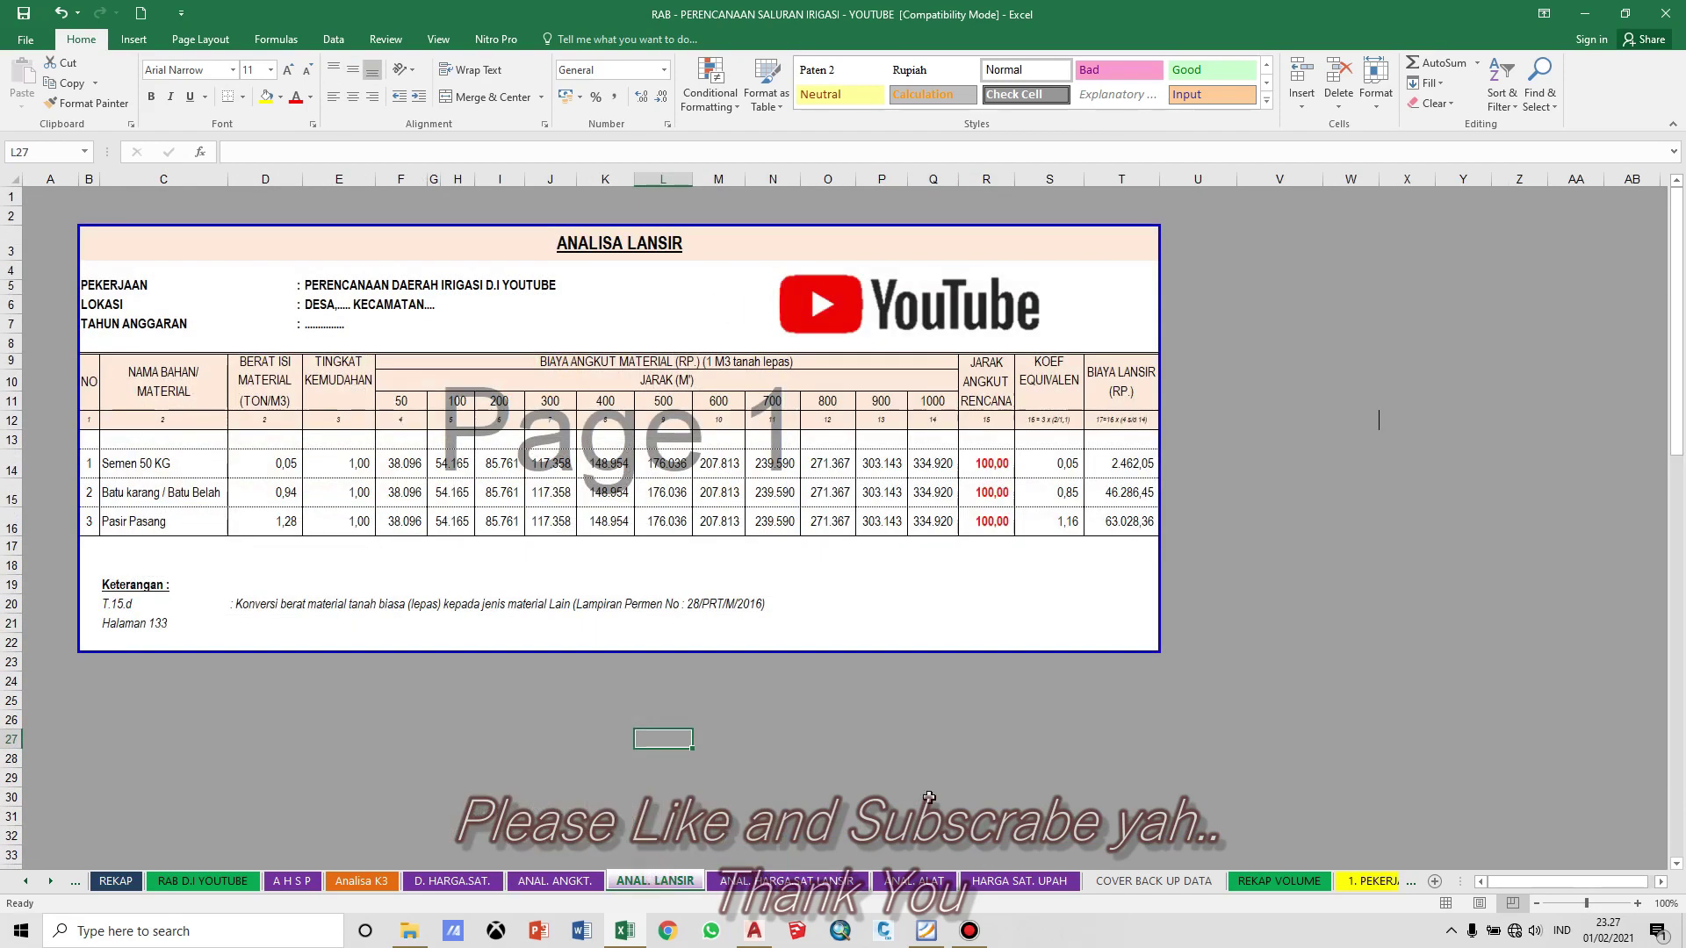
left_click(929, 797)
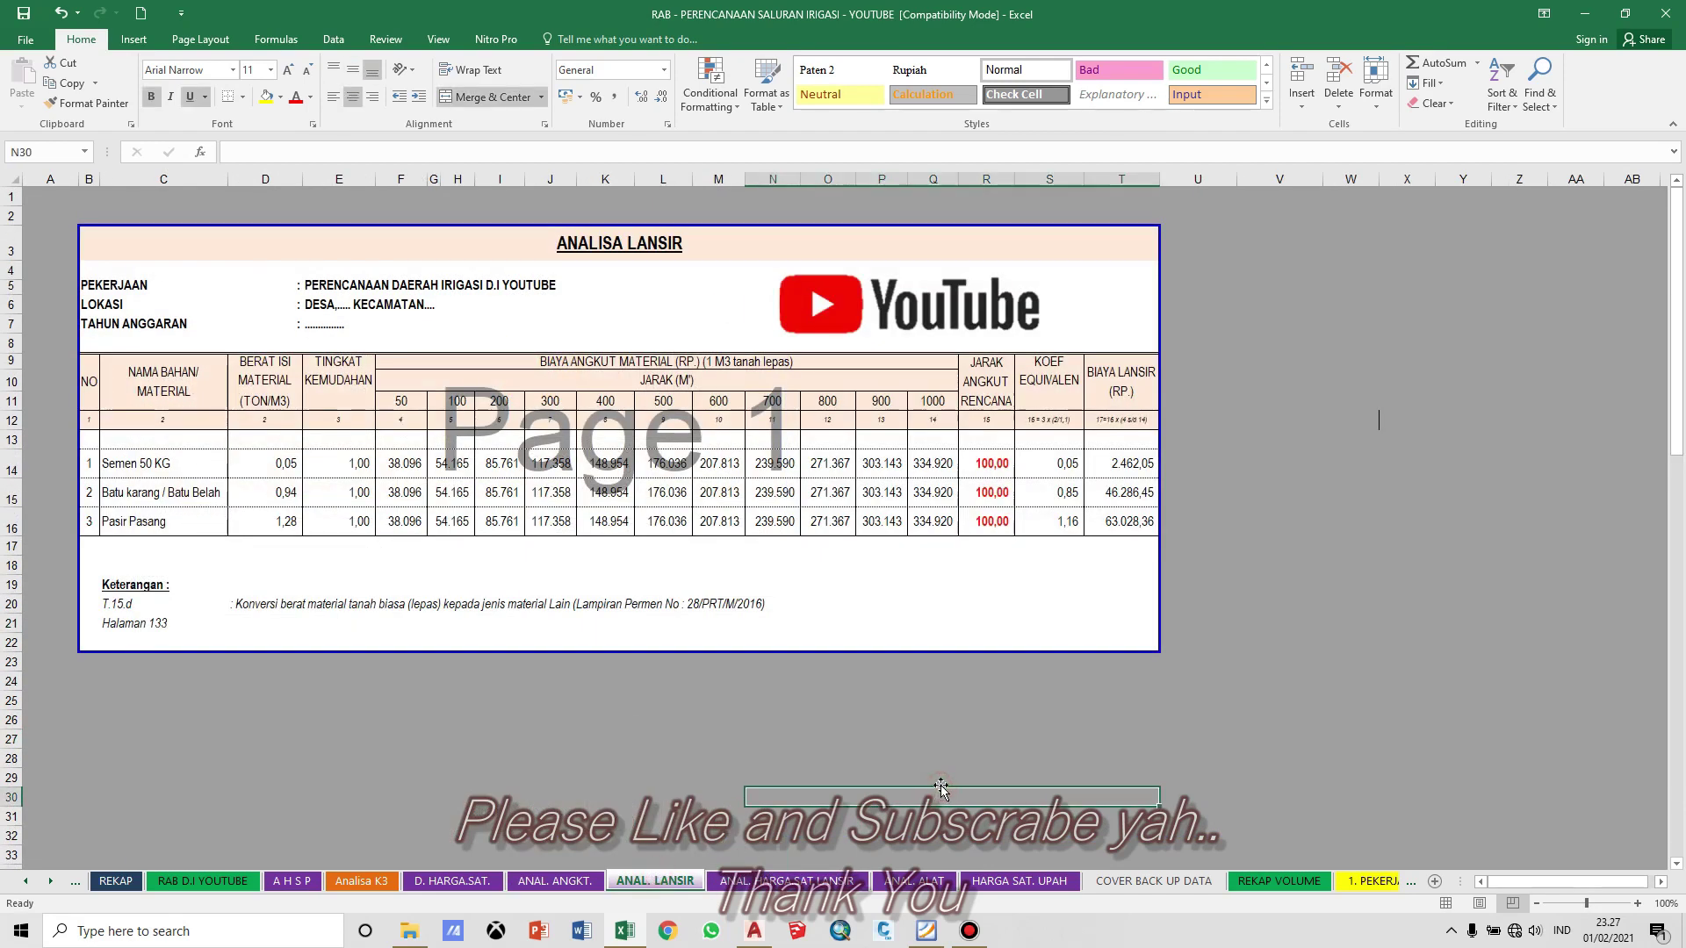
Step: Review the Analisa Angkutan haulage sheet and the Daftar Harga Satuan Dasar price list with its Keterangan note
left_click(560, 882)
left_click(461, 882)
left_click(542, 880)
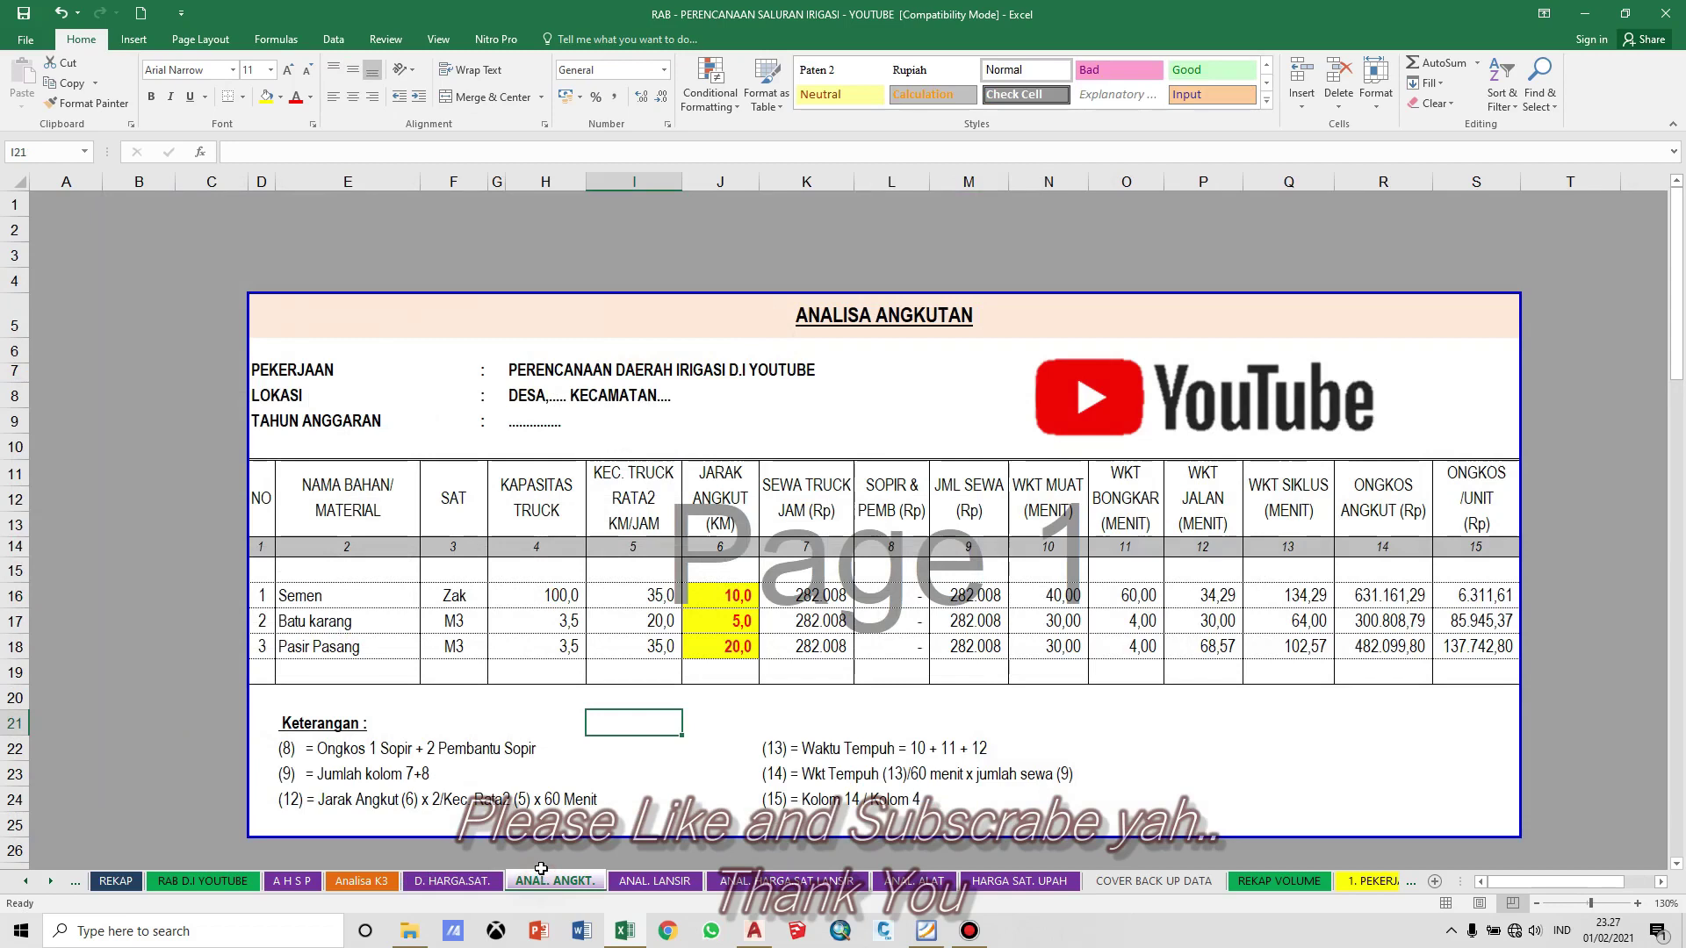
left_click(472, 880)
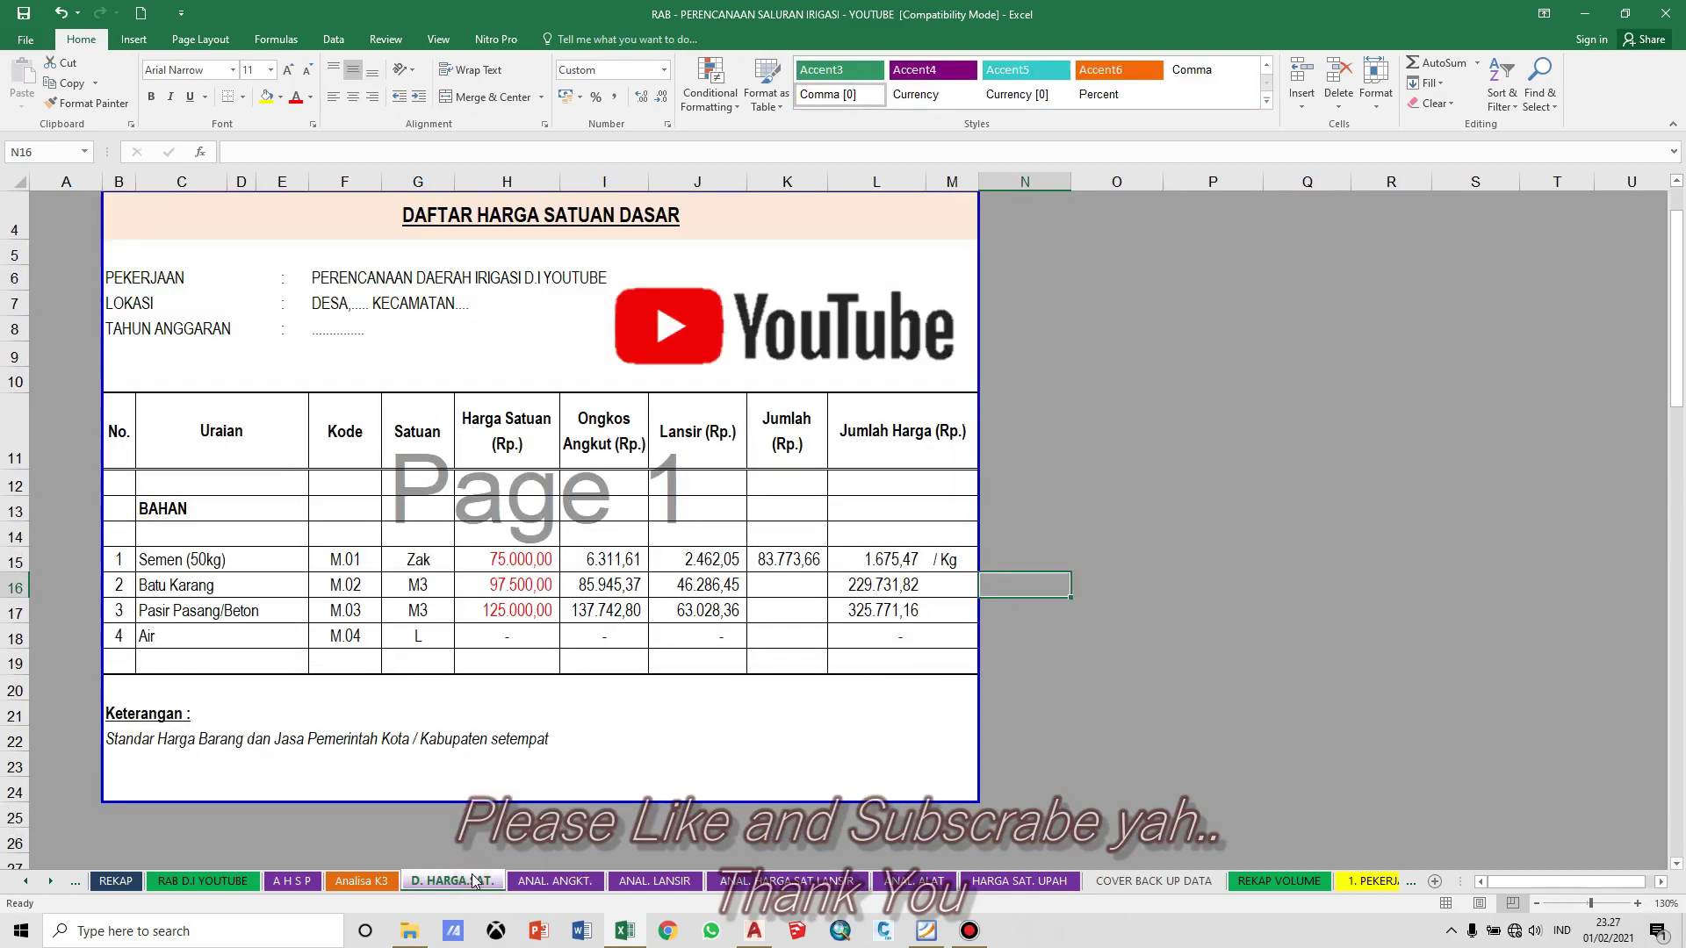
left_click(590, 770)
left_click(633, 722)
left_click(613, 757)
left_click(645, 715)
left_click(636, 762)
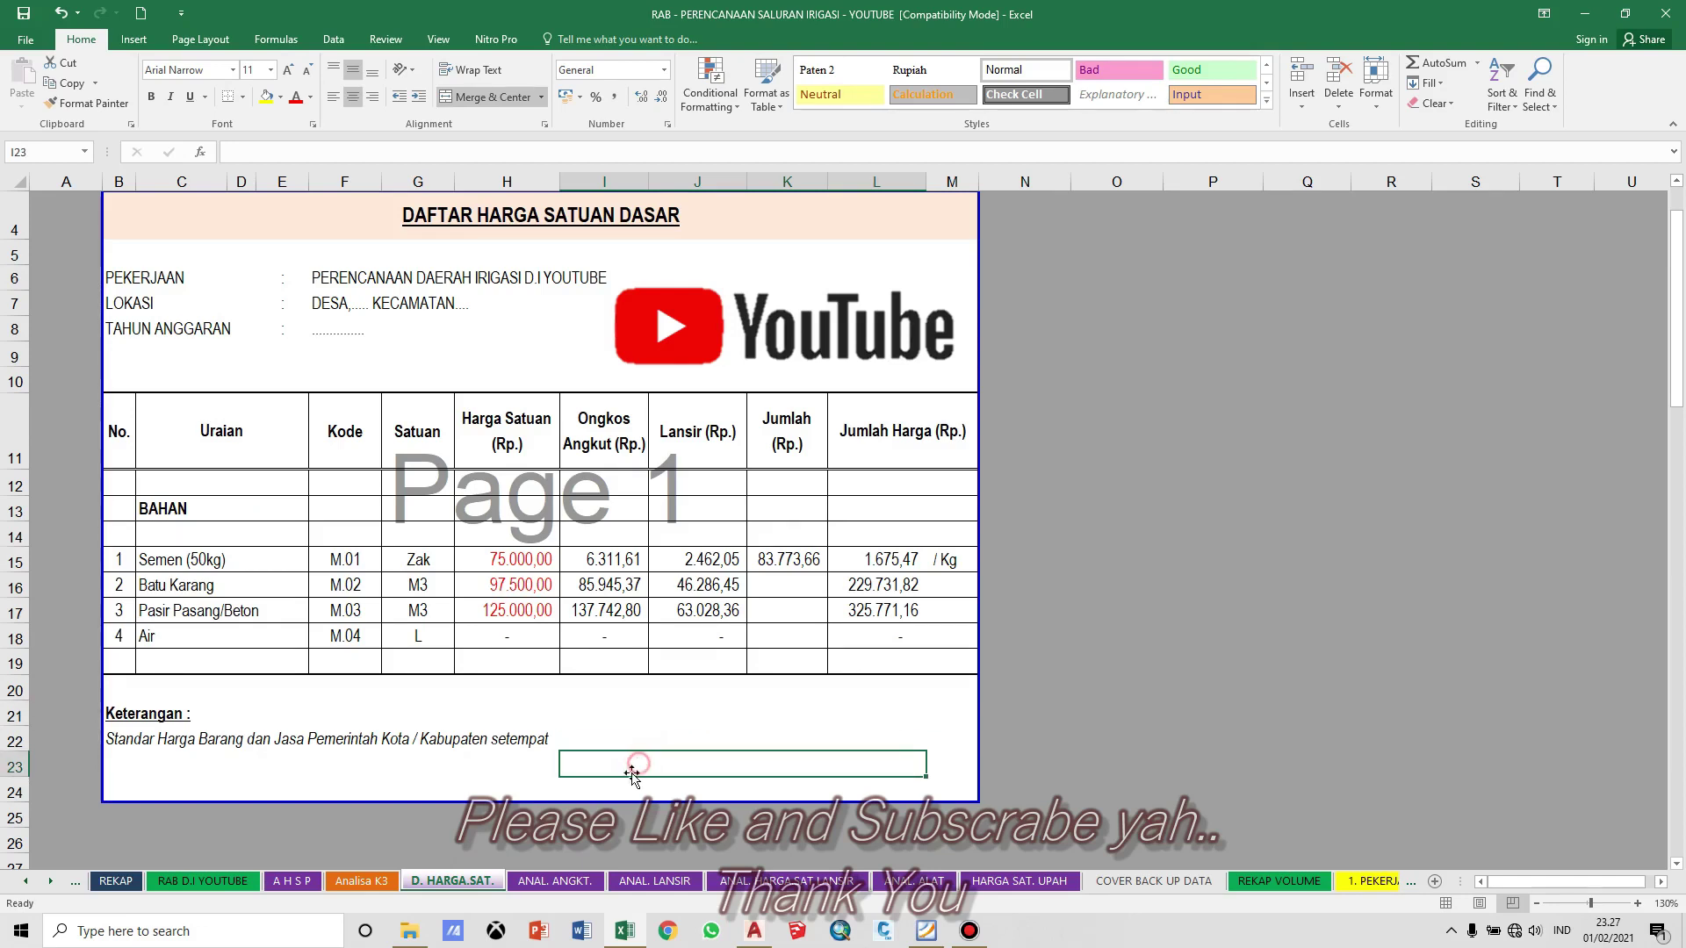
Step: Go through the sheets from Analisa K3 to REKAP VOLUME, ending on the HARGA SAT. UPAH wage list
left_click(351, 882)
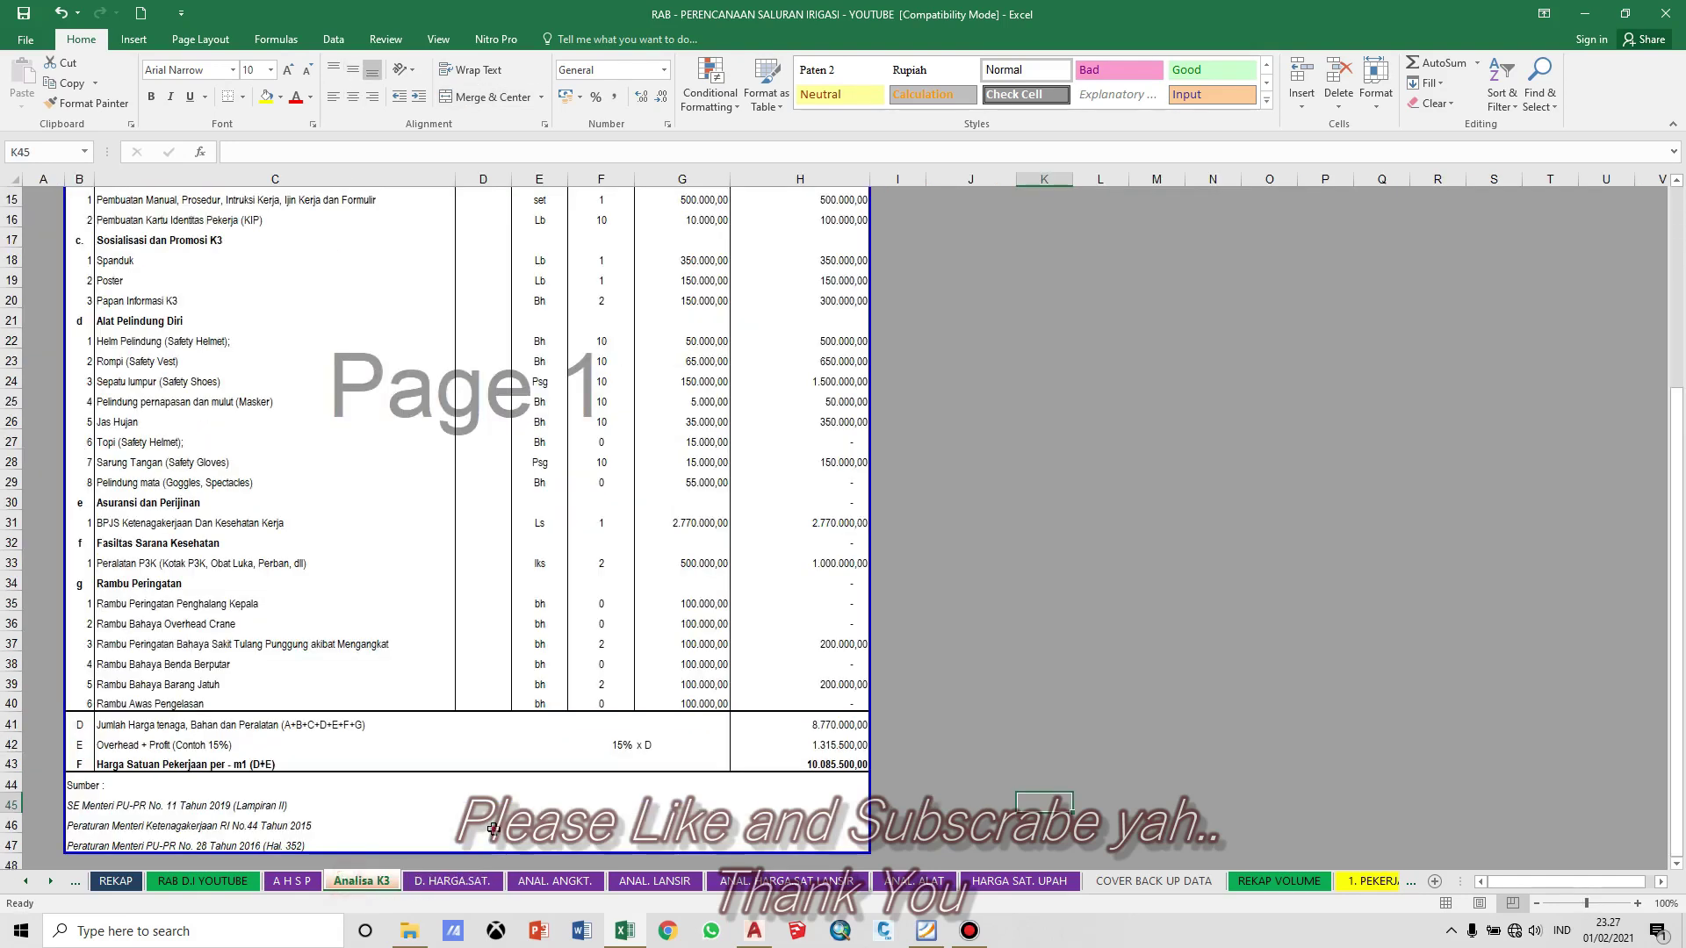
left_click(452, 880)
left_click(555, 881)
left_click(655, 881)
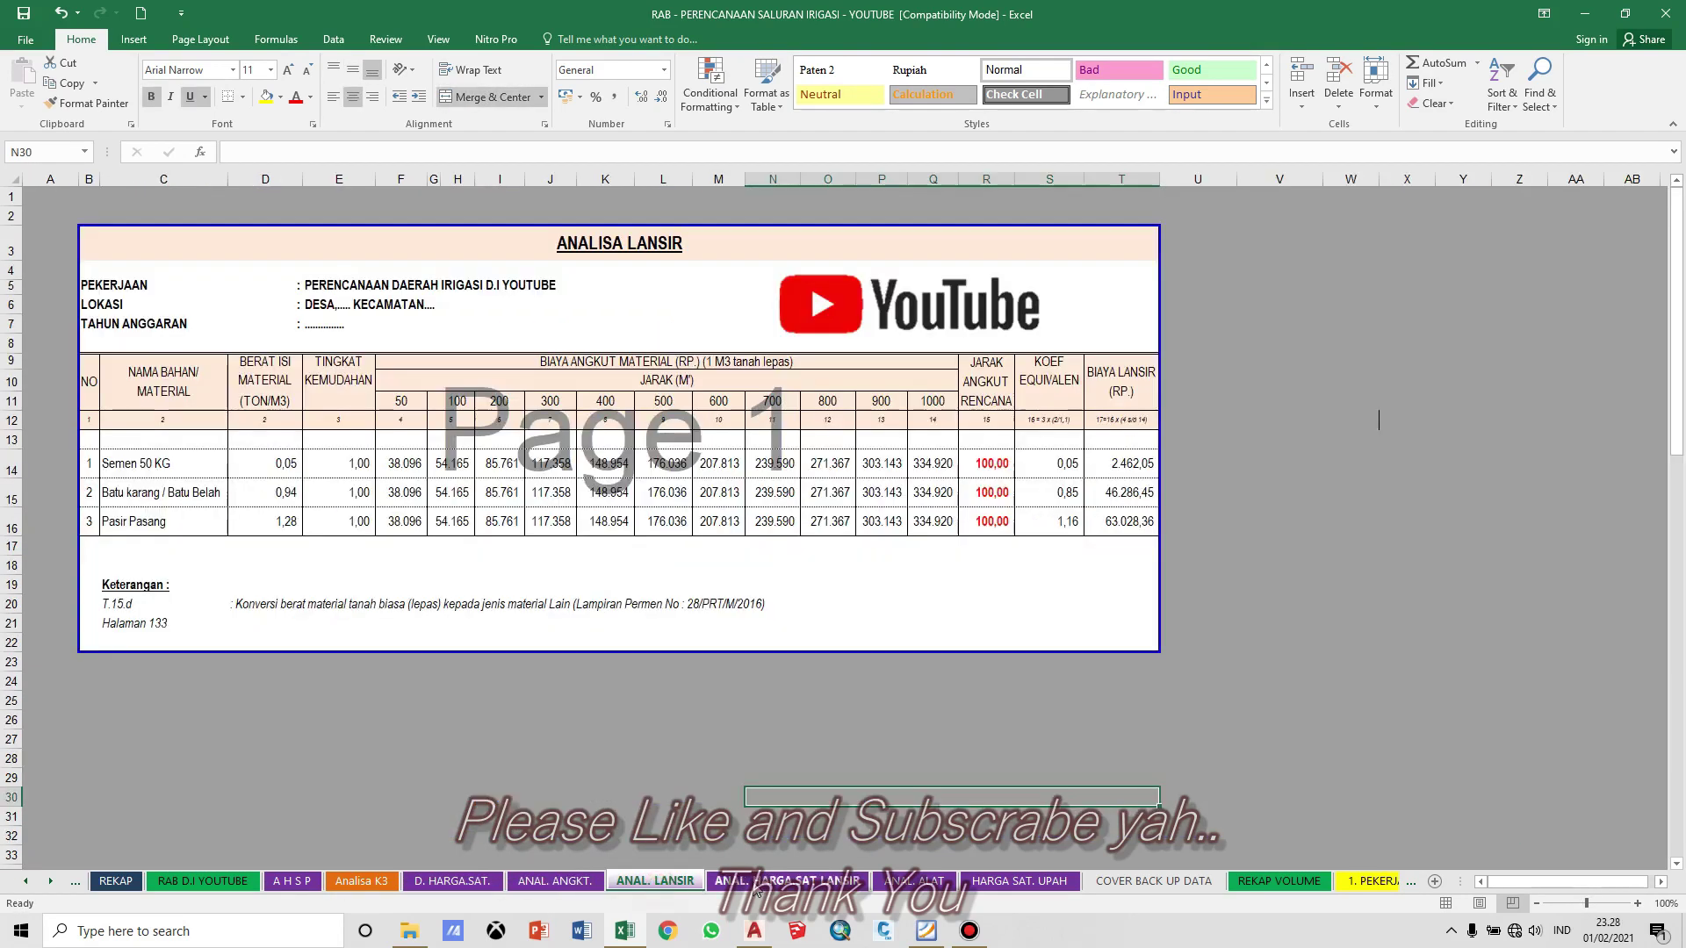
left_click(759, 882)
left_click(914, 881)
left_click(1029, 882)
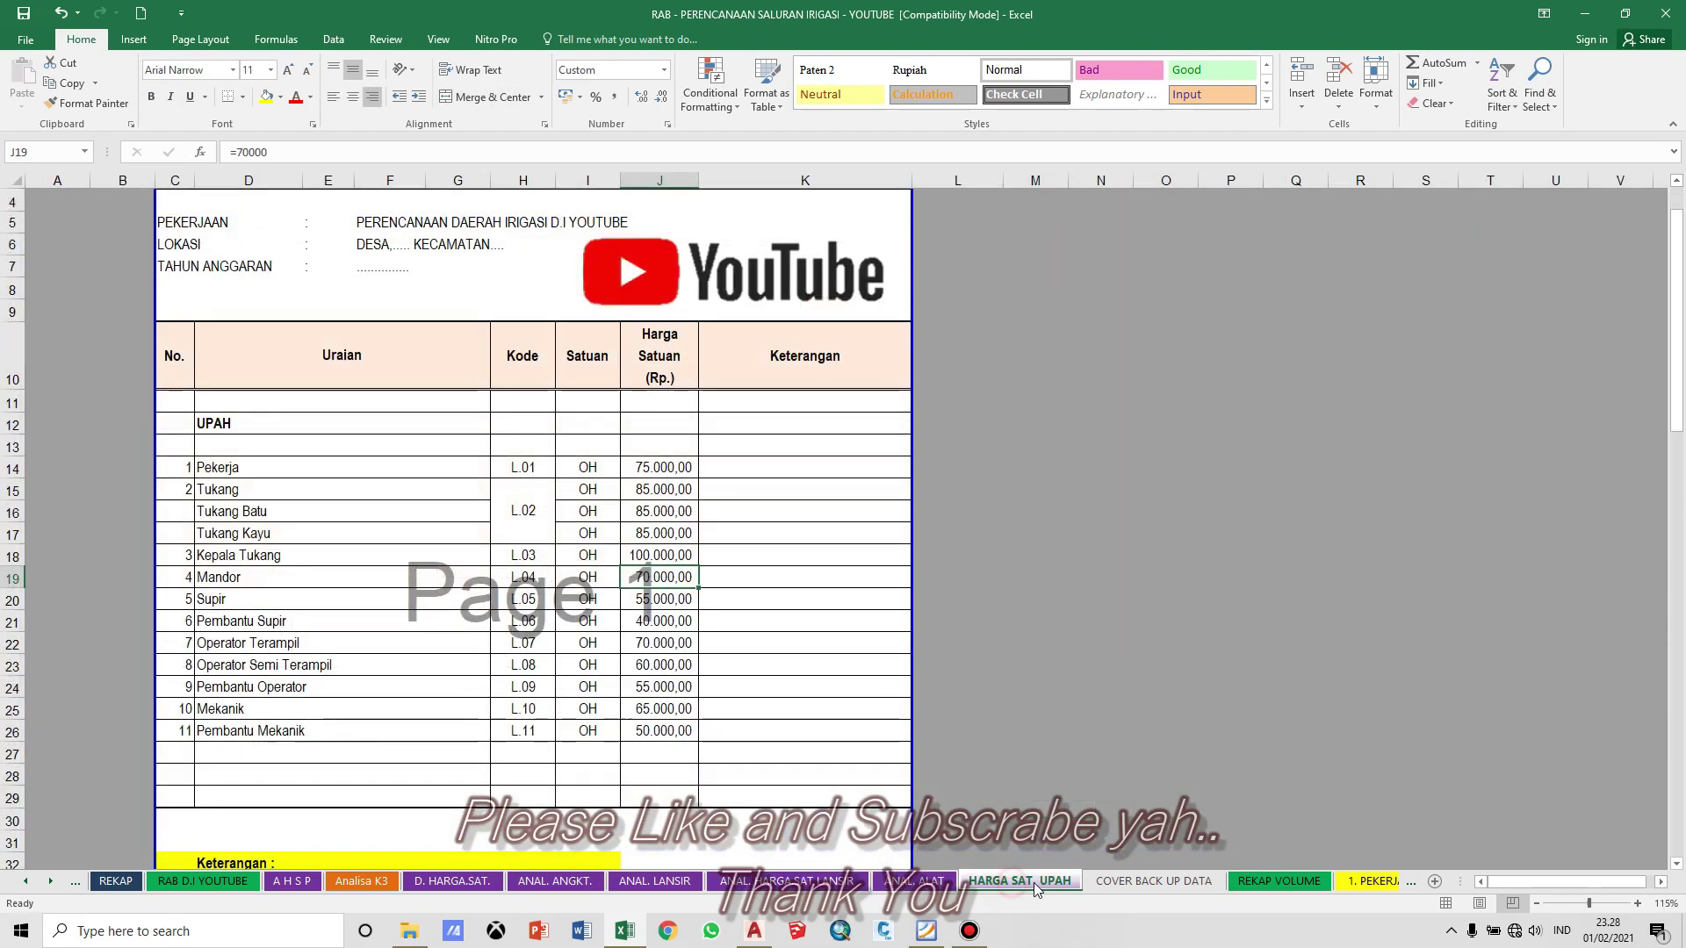
left_click(1154, 882)
left_click(1279, 881)
left_click(1154, 882)
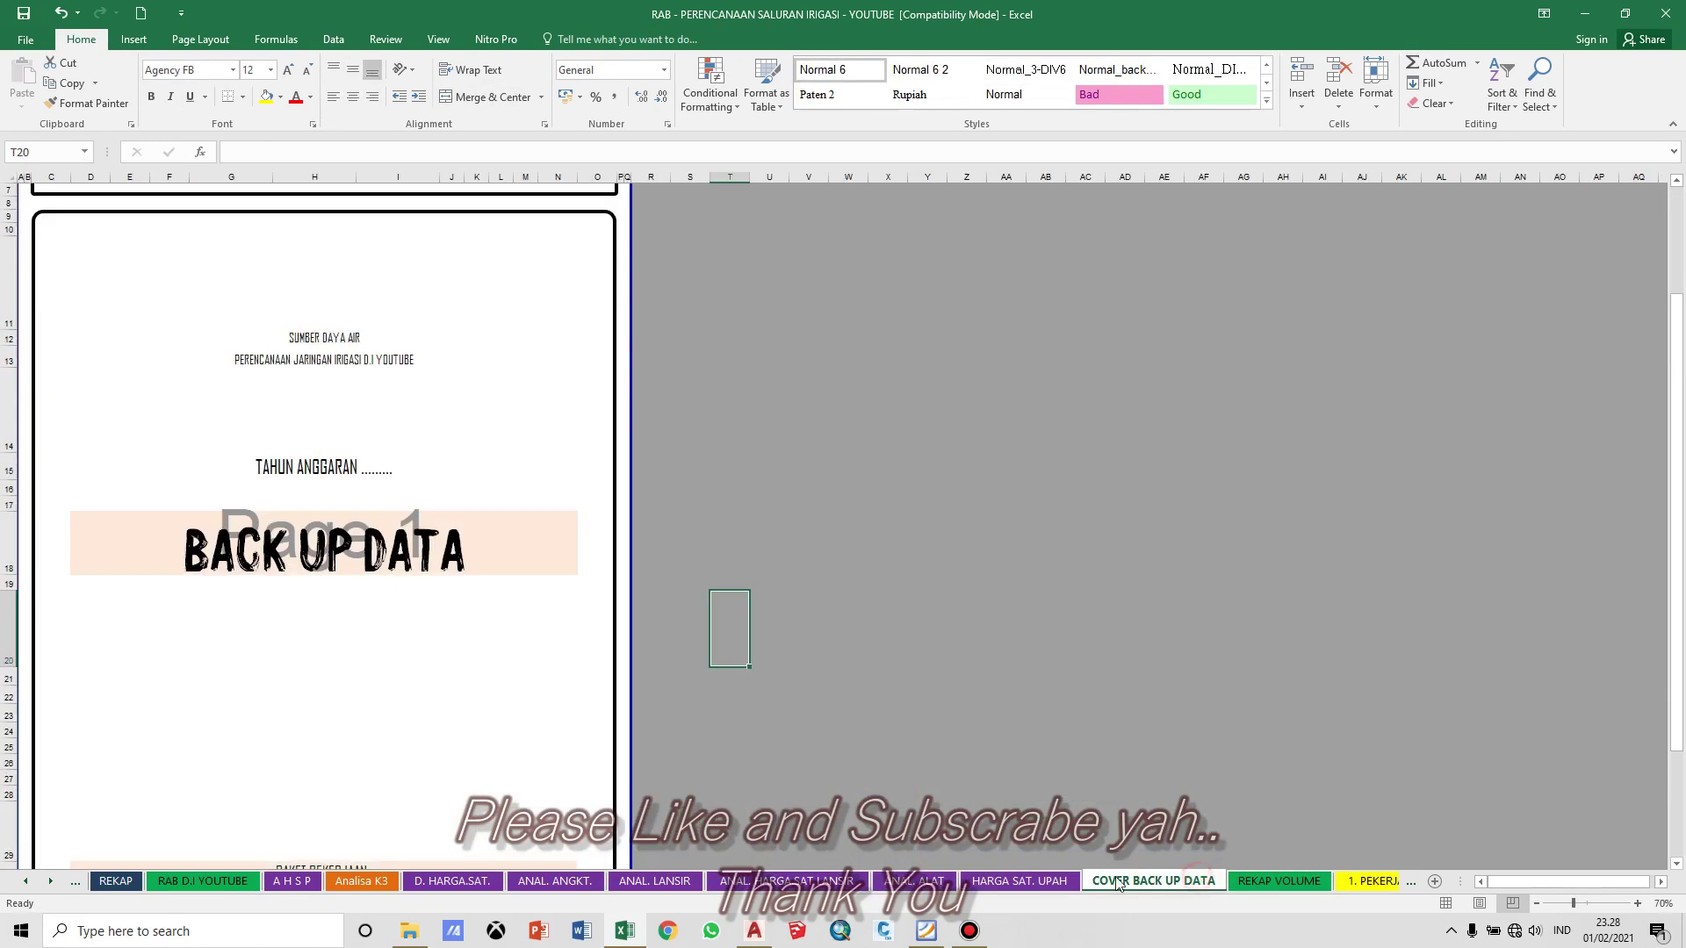
left_click(1040, 883)
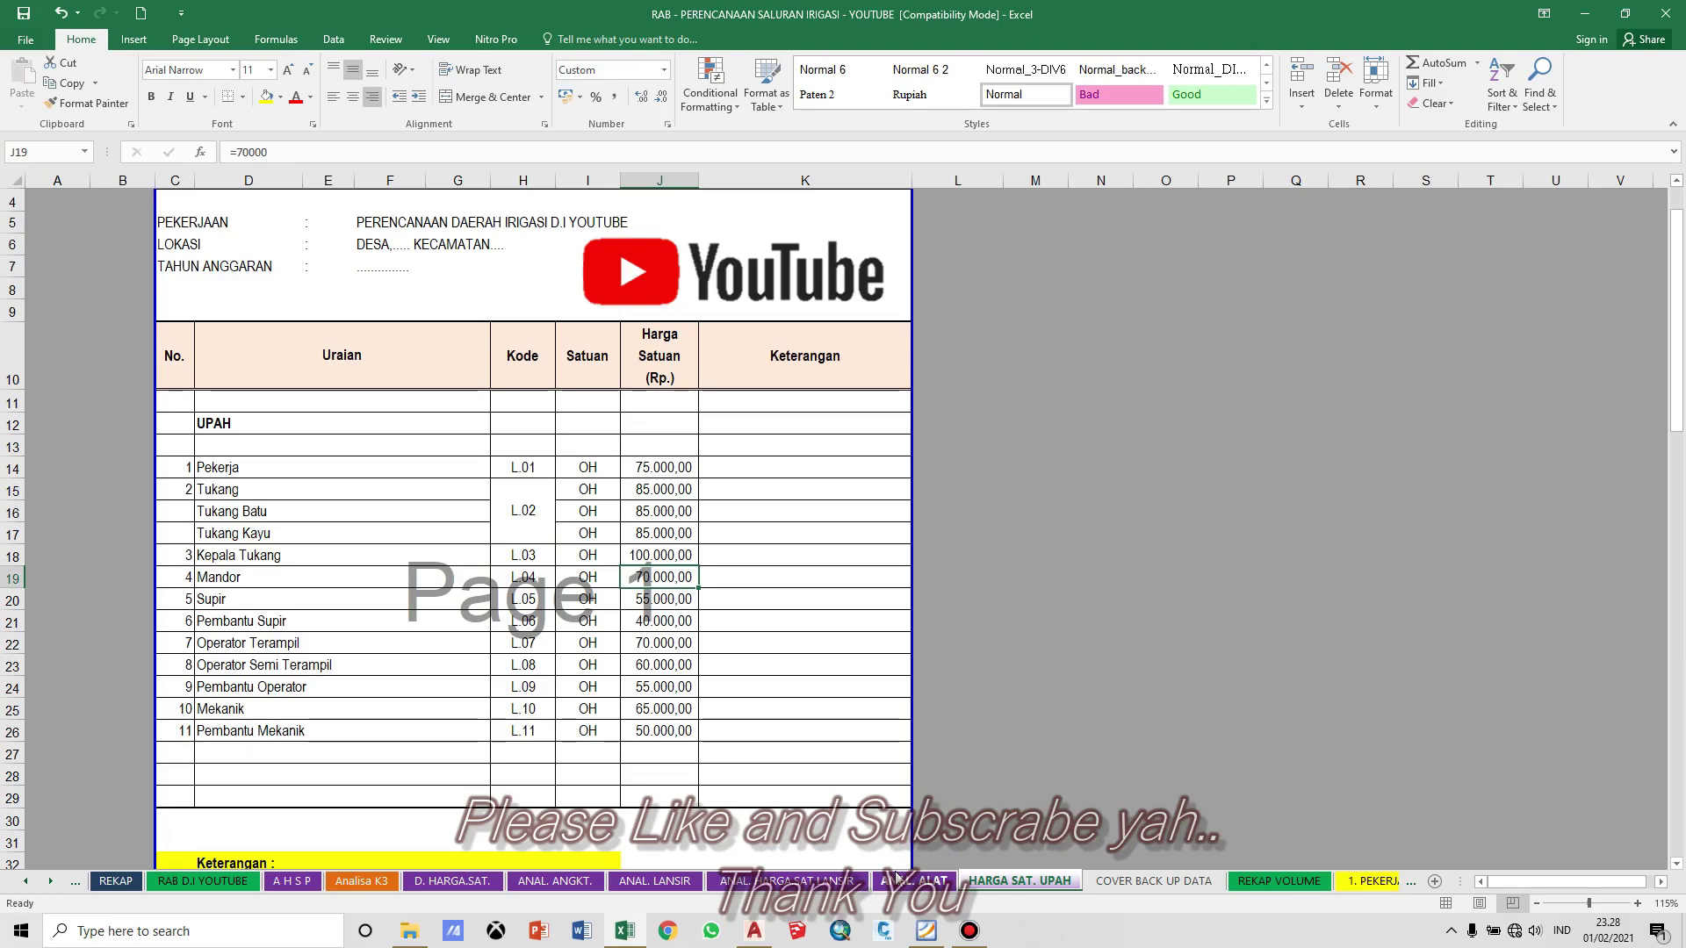
Step: Look back through the wage, equipment, haulage and basic price sheets, and return to the P.01.c.1 analysis on the AHSP sheet
left_click(1001, 817)
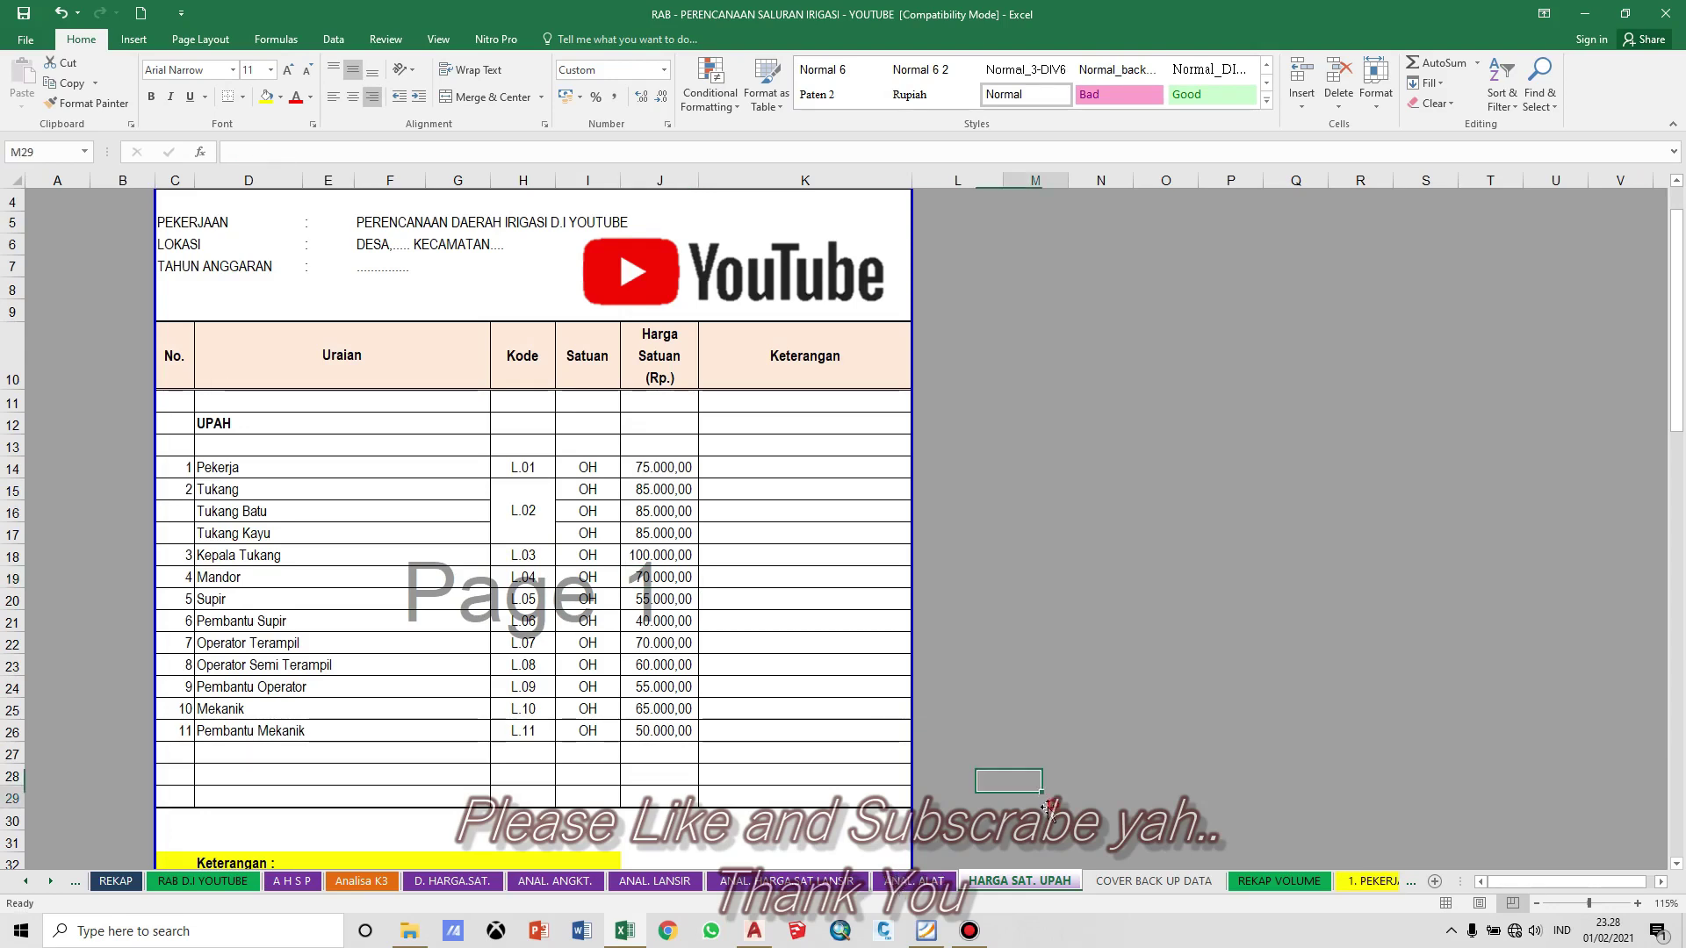
left_click(938, 881)
left_click(1018, 881)
left_click(938, 881)
left_click(1001, 881)
left_click(936, 881)
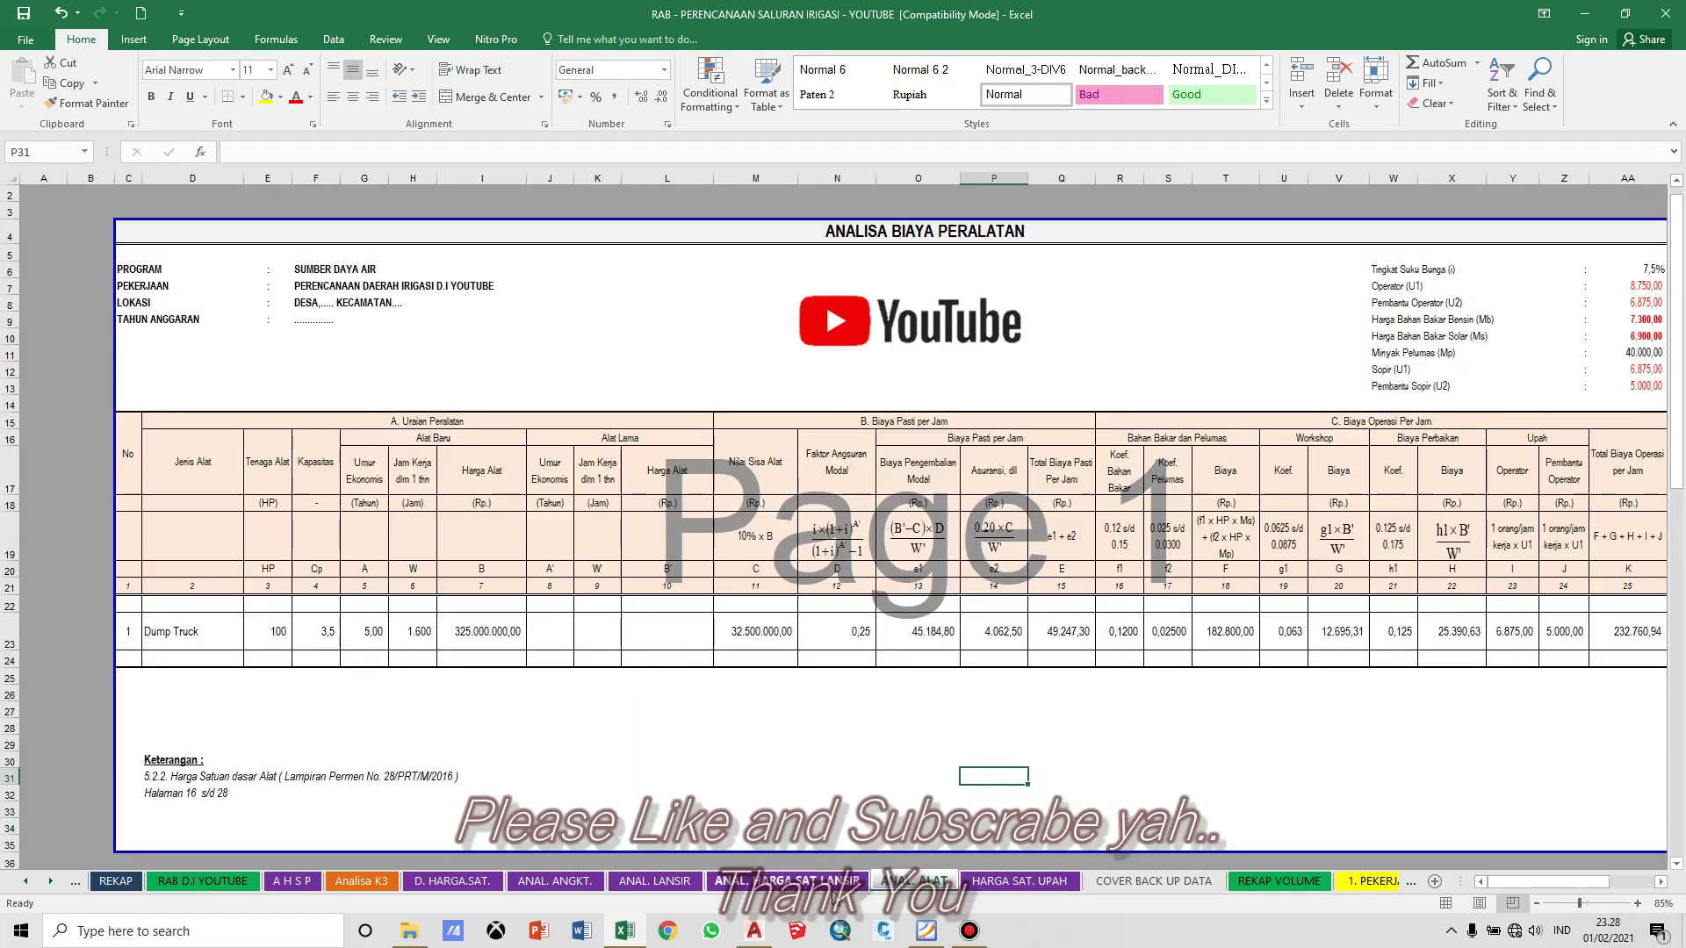
left_click(724, 881)
left_click(560, 881)
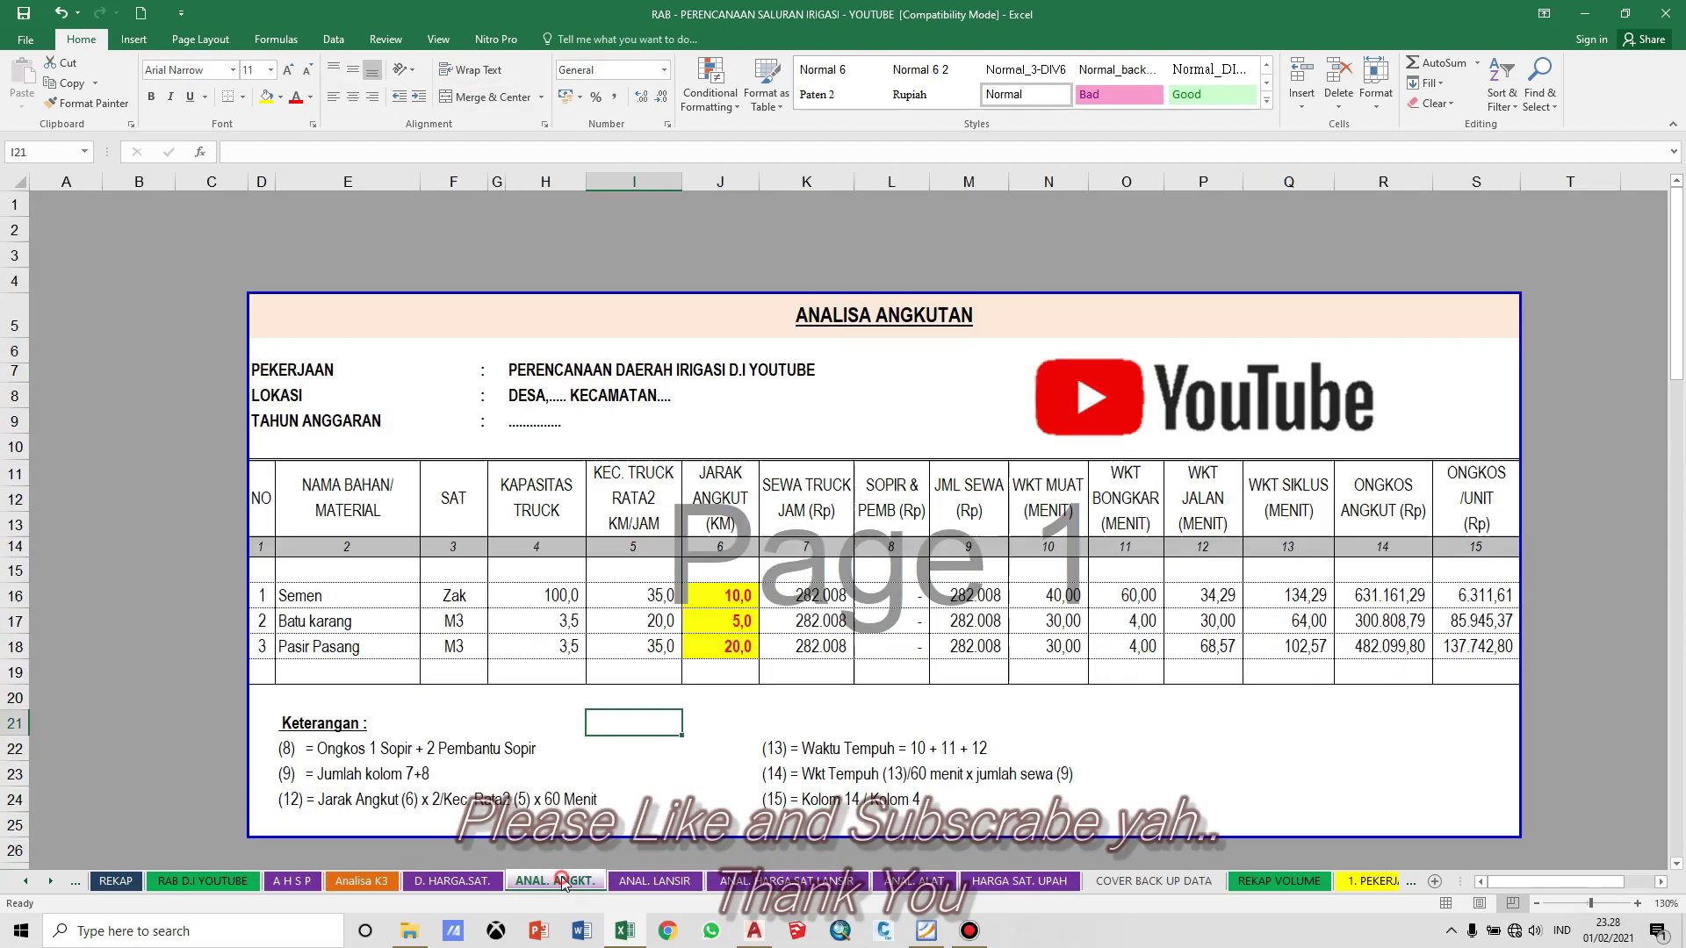
left_click(452, 881)
left_click(372, 880)
left_click(282, 880)
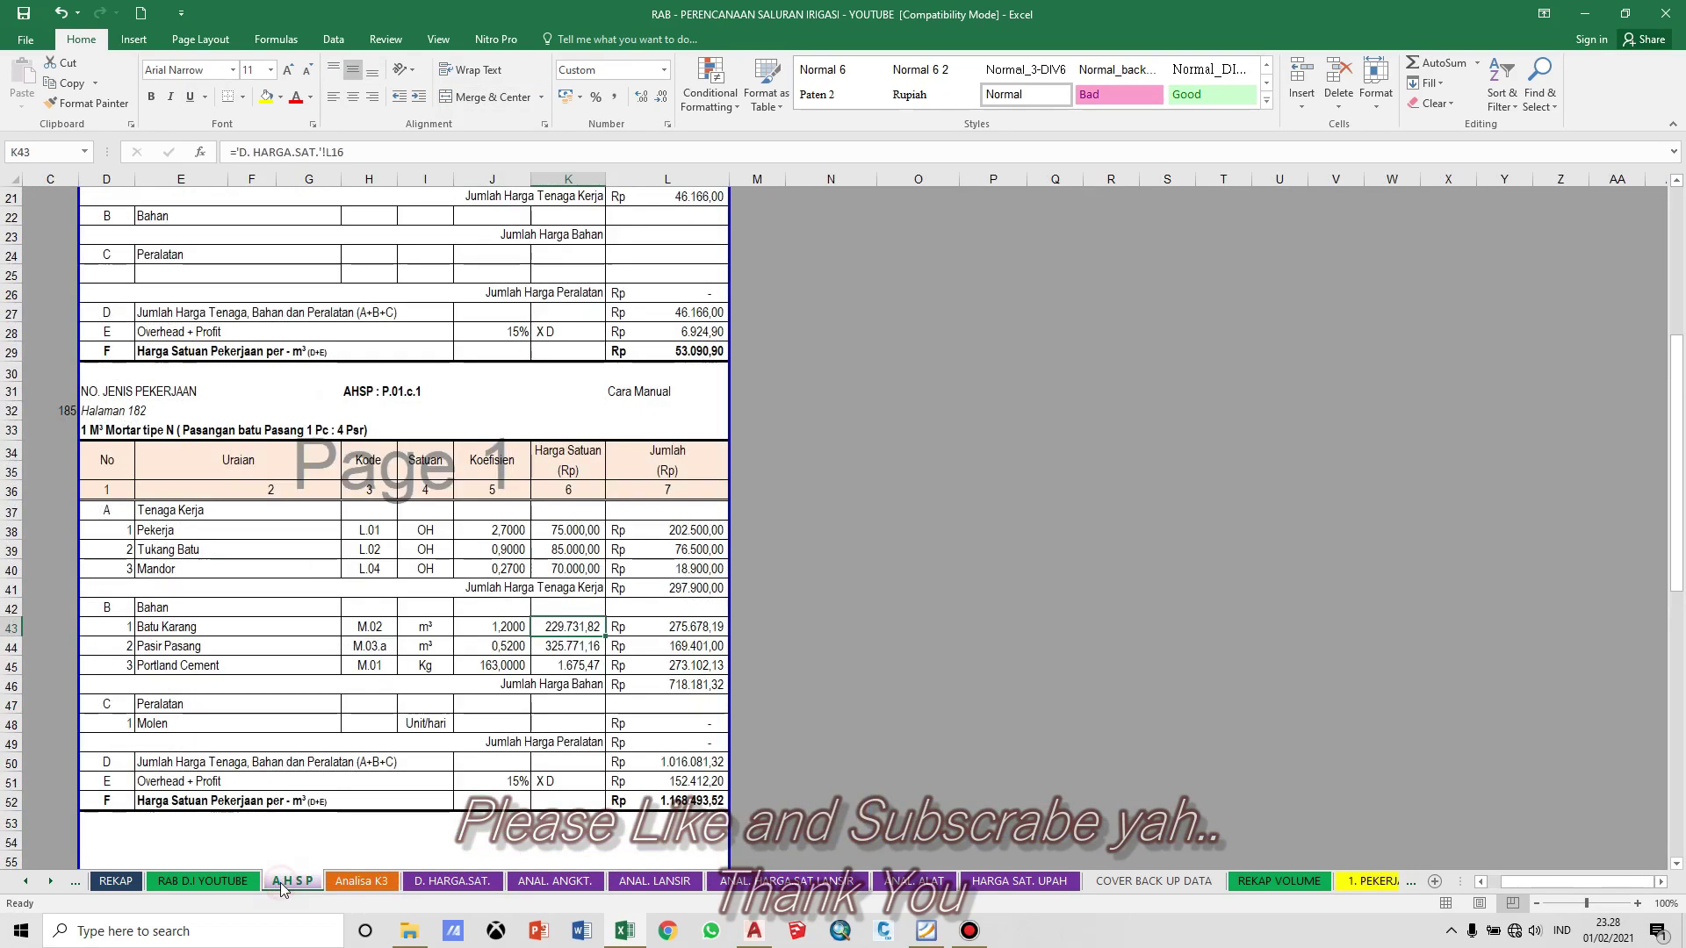